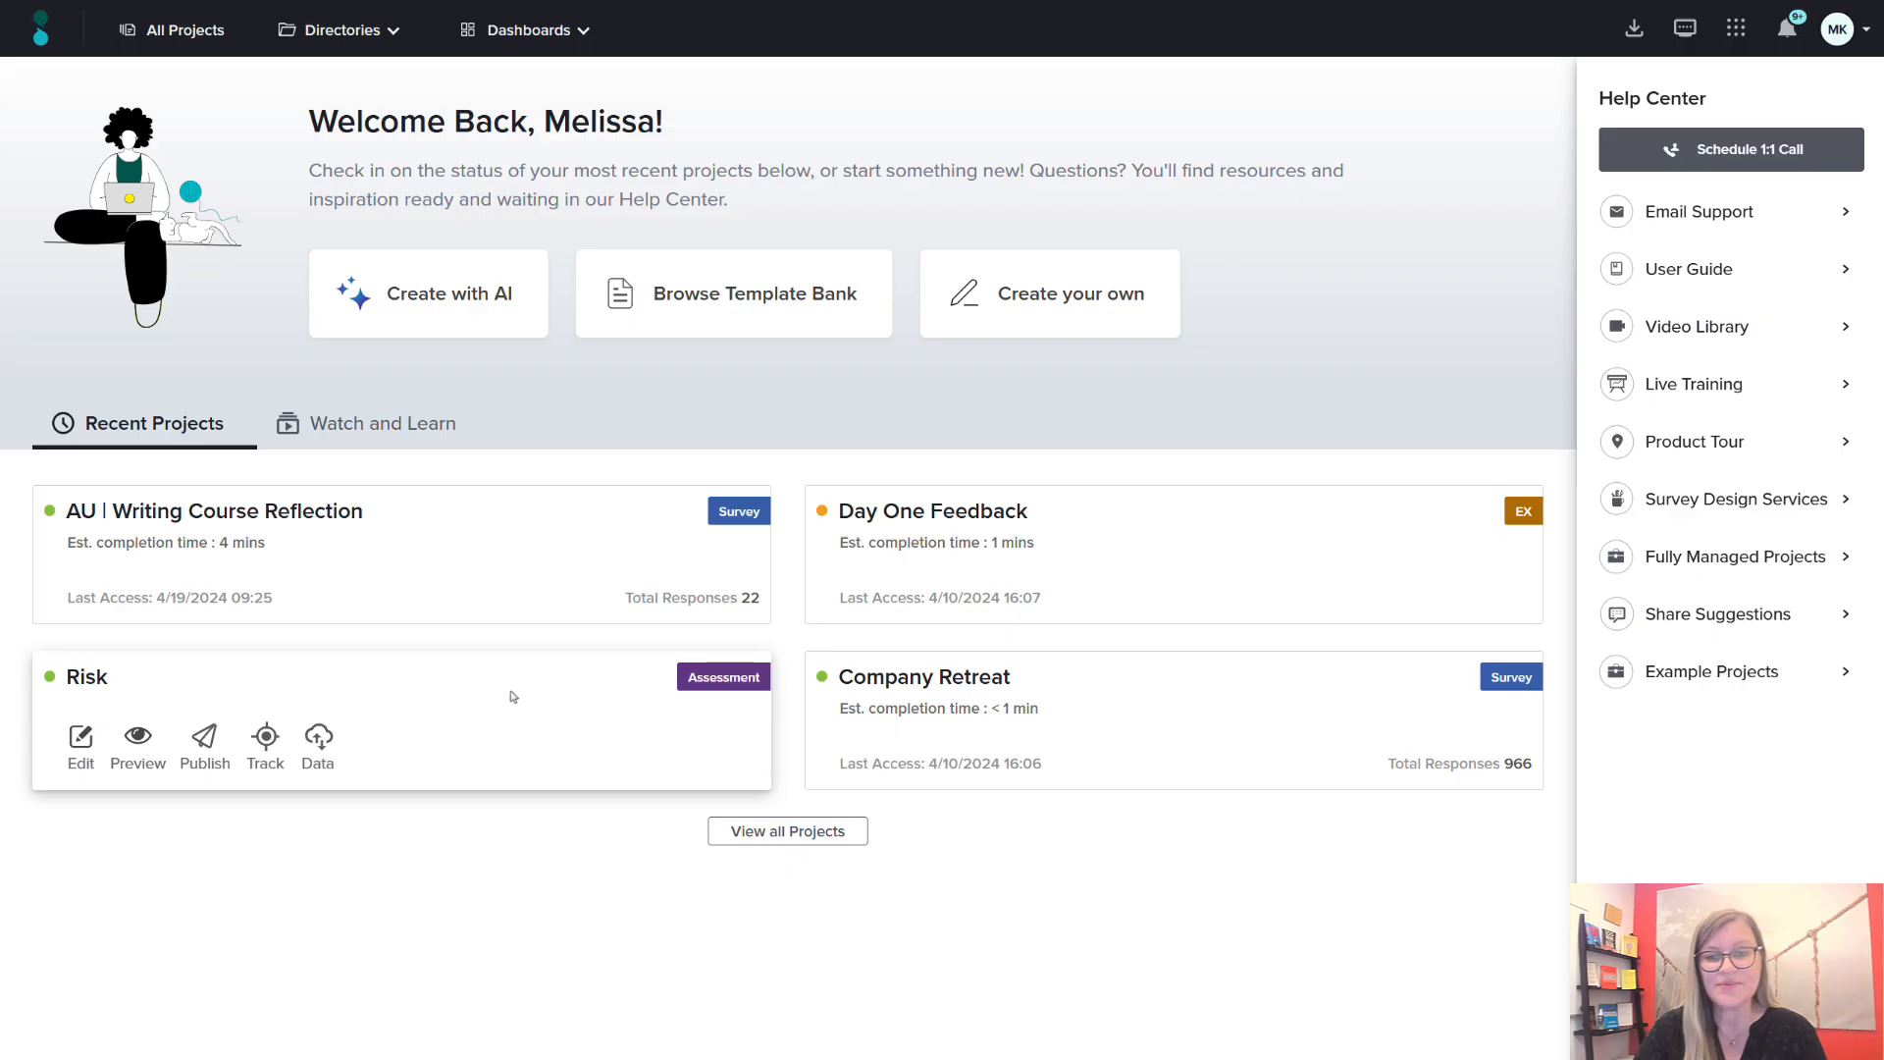
mouse_move(972, 752)
mouse_move(963, 604)
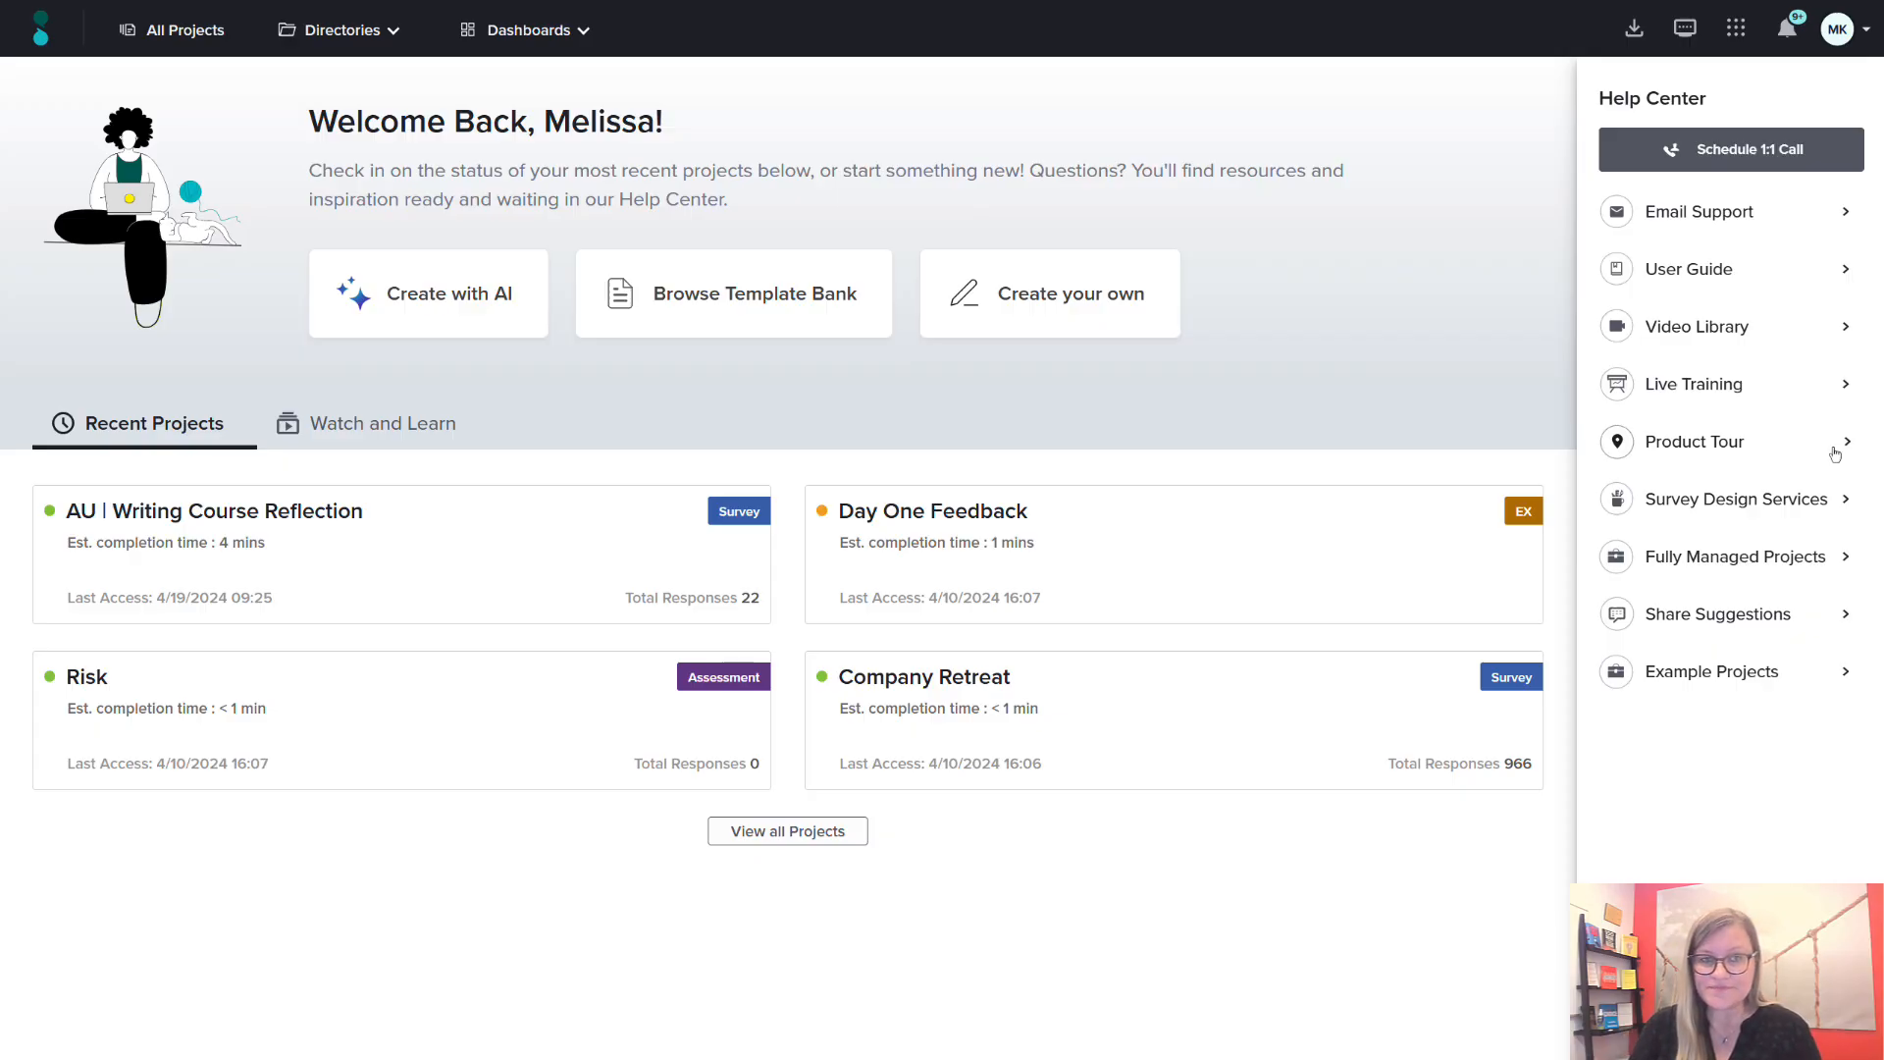
left_click(1857, 41)
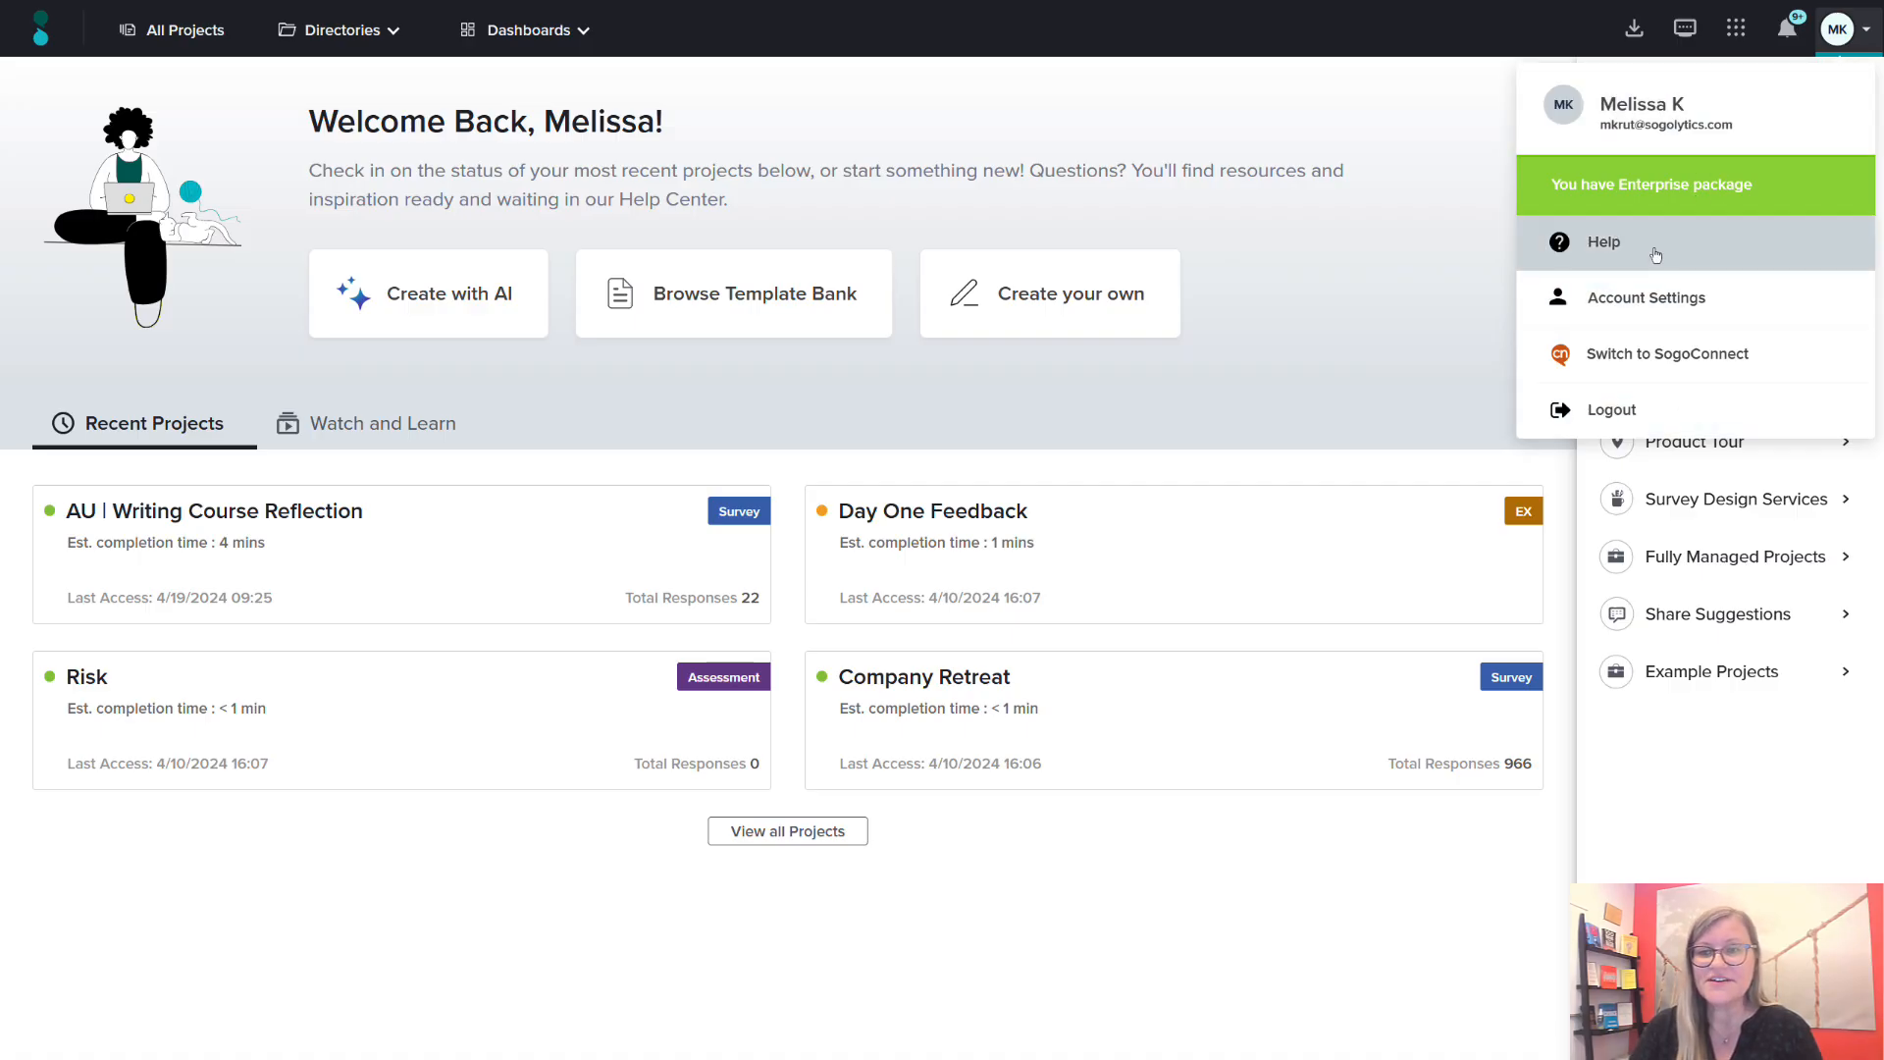
left_click(1478, 146)
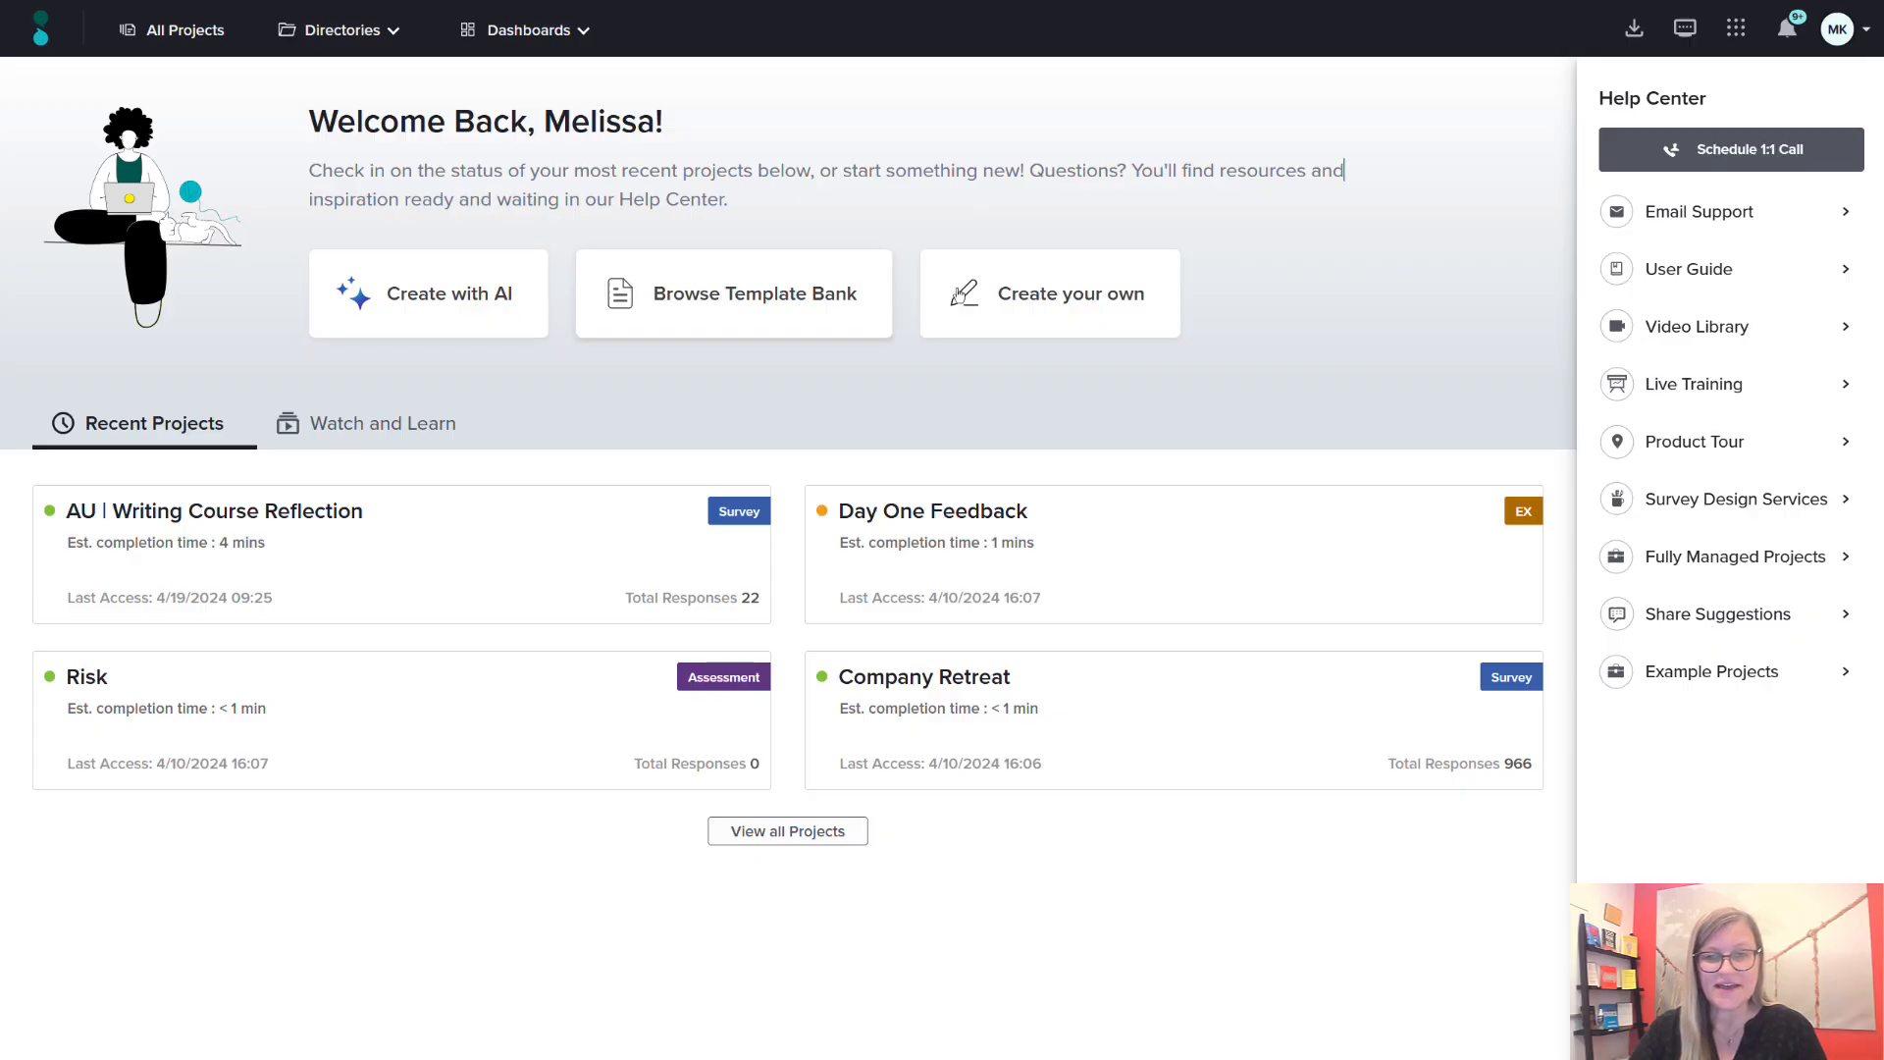
Create your own project of the Survey type, starting from a blank survey.
left_click(979, 311)
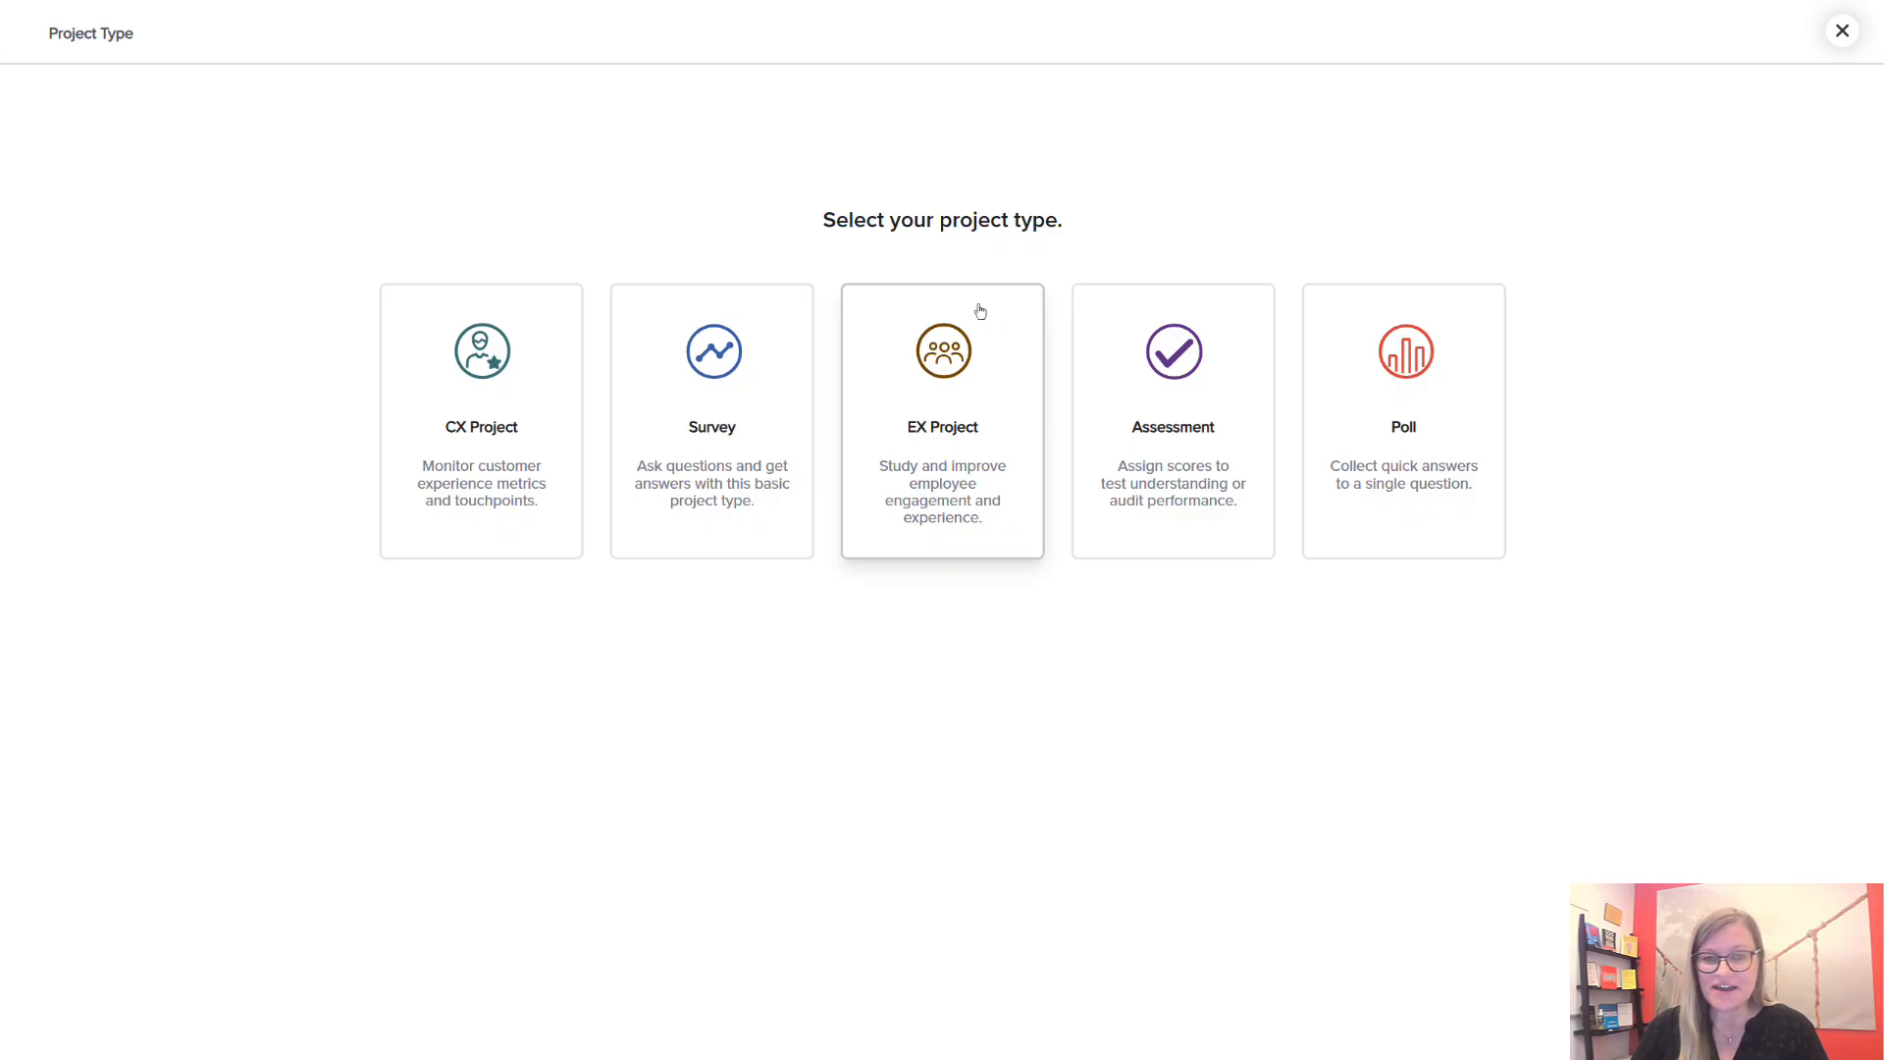
left_click(761, 408)
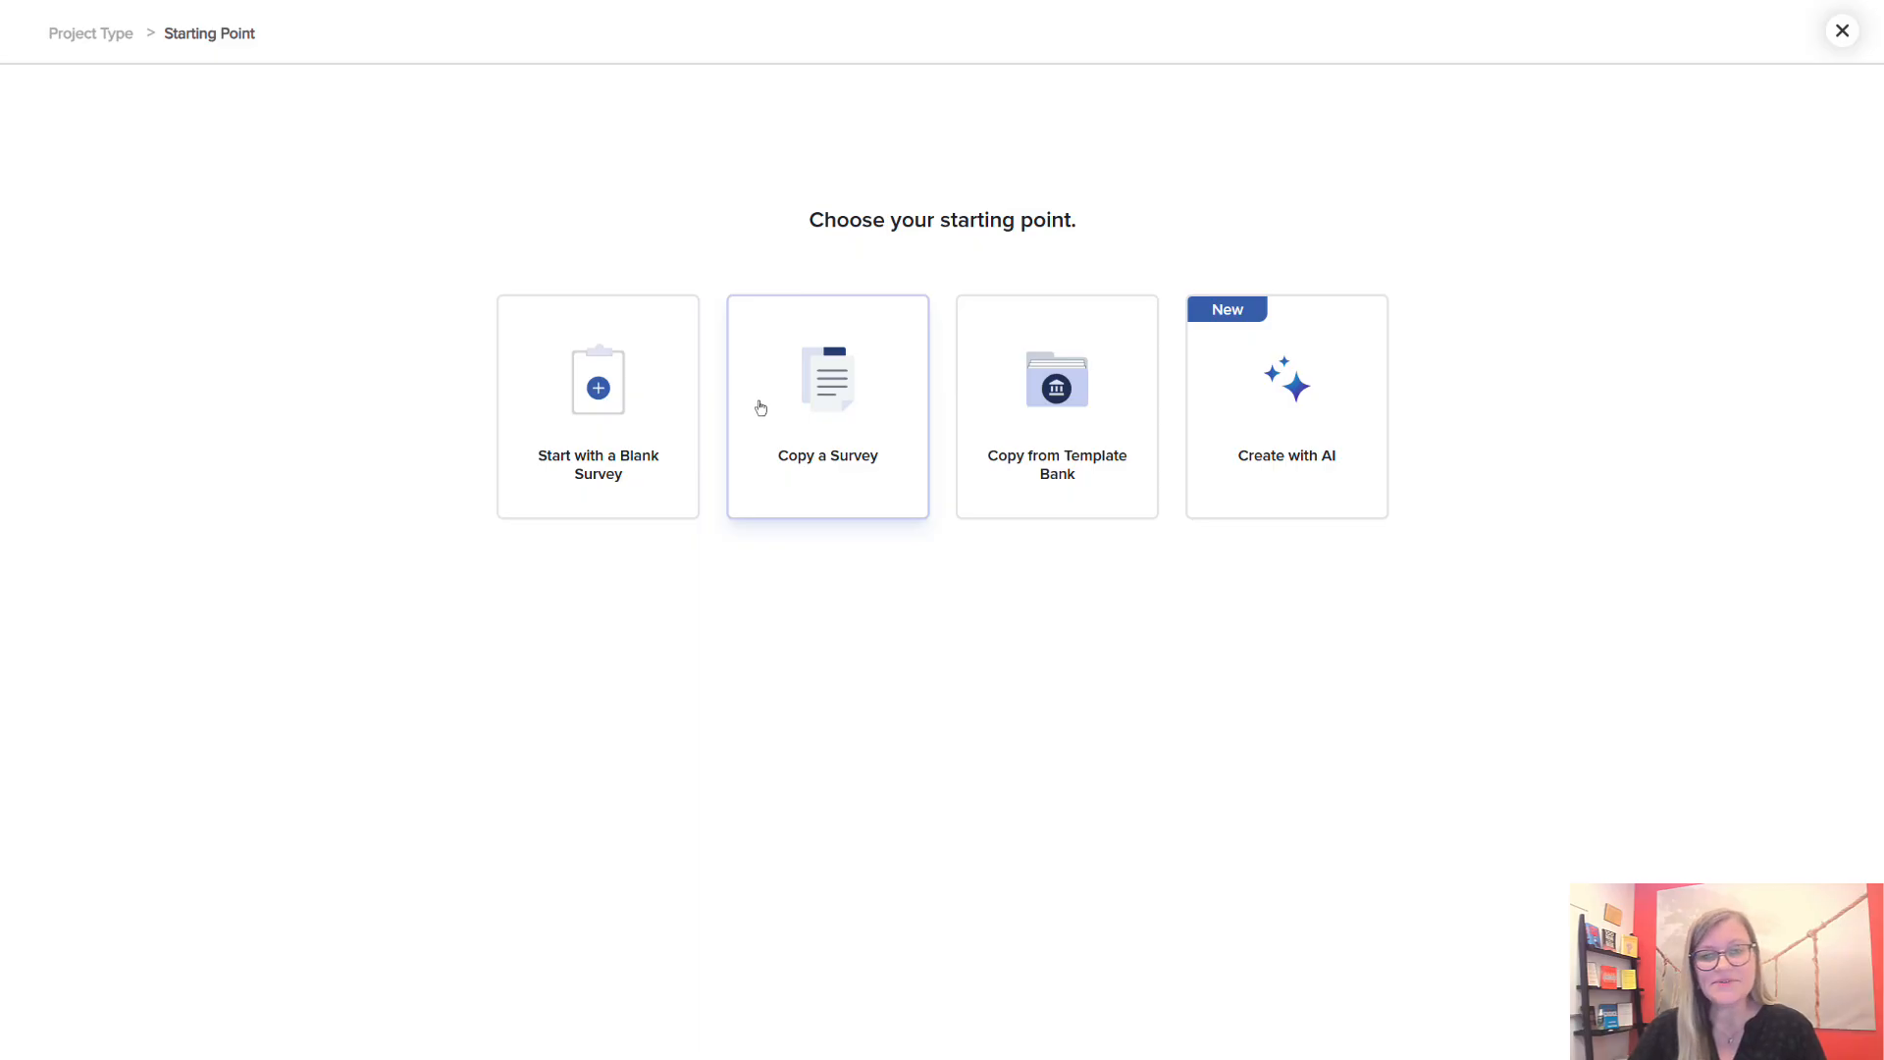
left_click(661, 416)
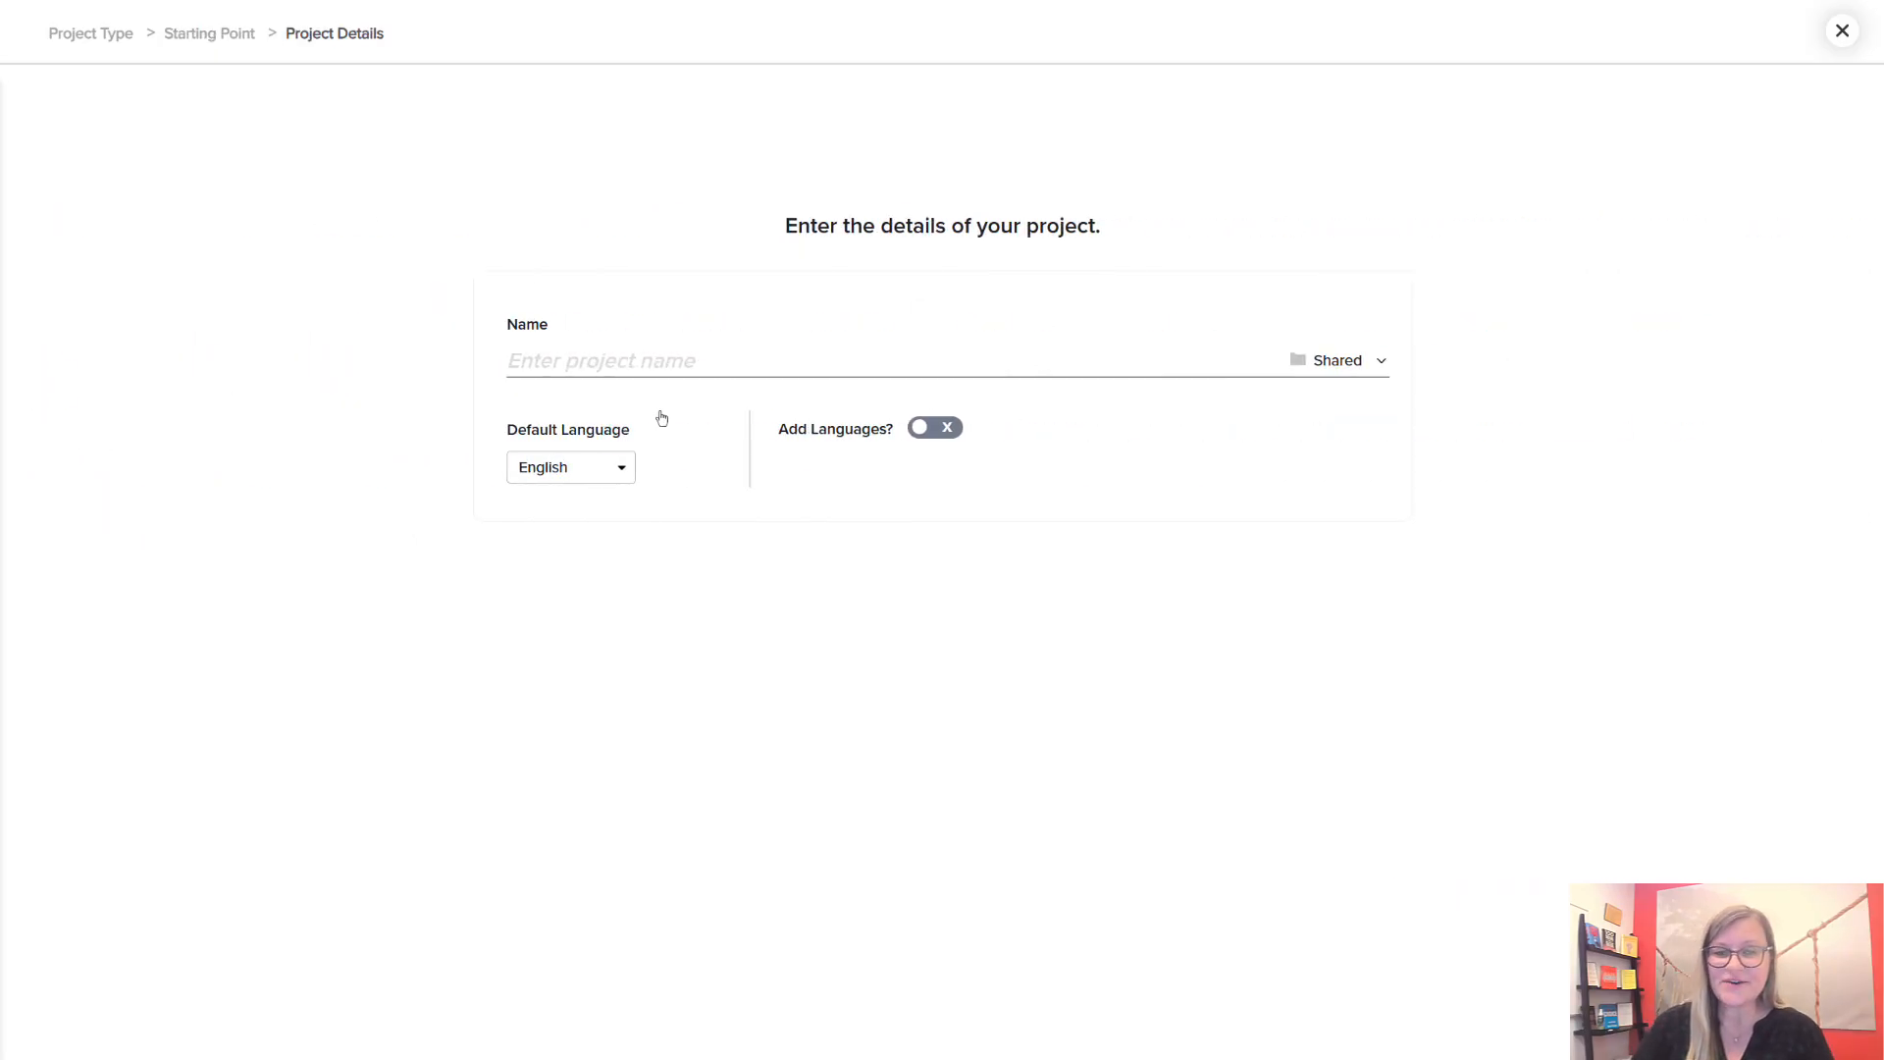
Name the project "Easy Video Feedback" and store it in the Main folder.
left_click(641, 357)
type("Eas")
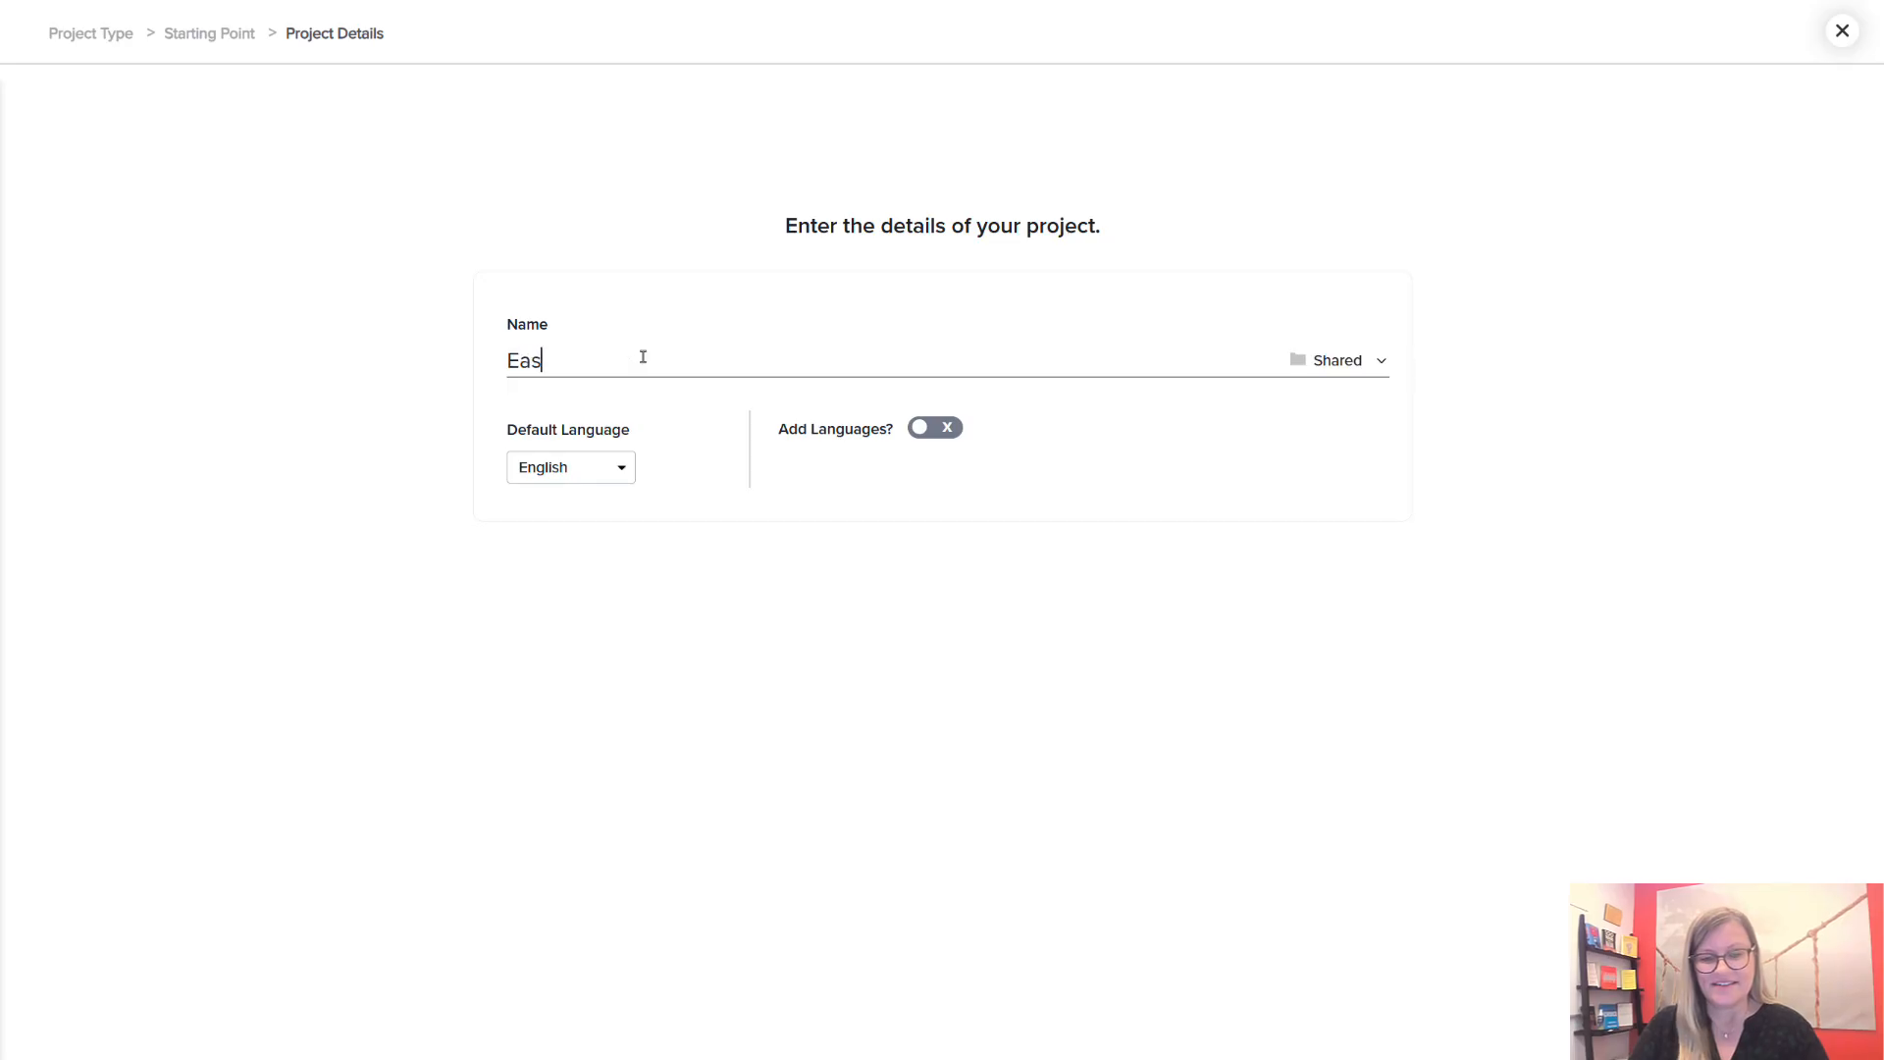
type("y Video Feedb")
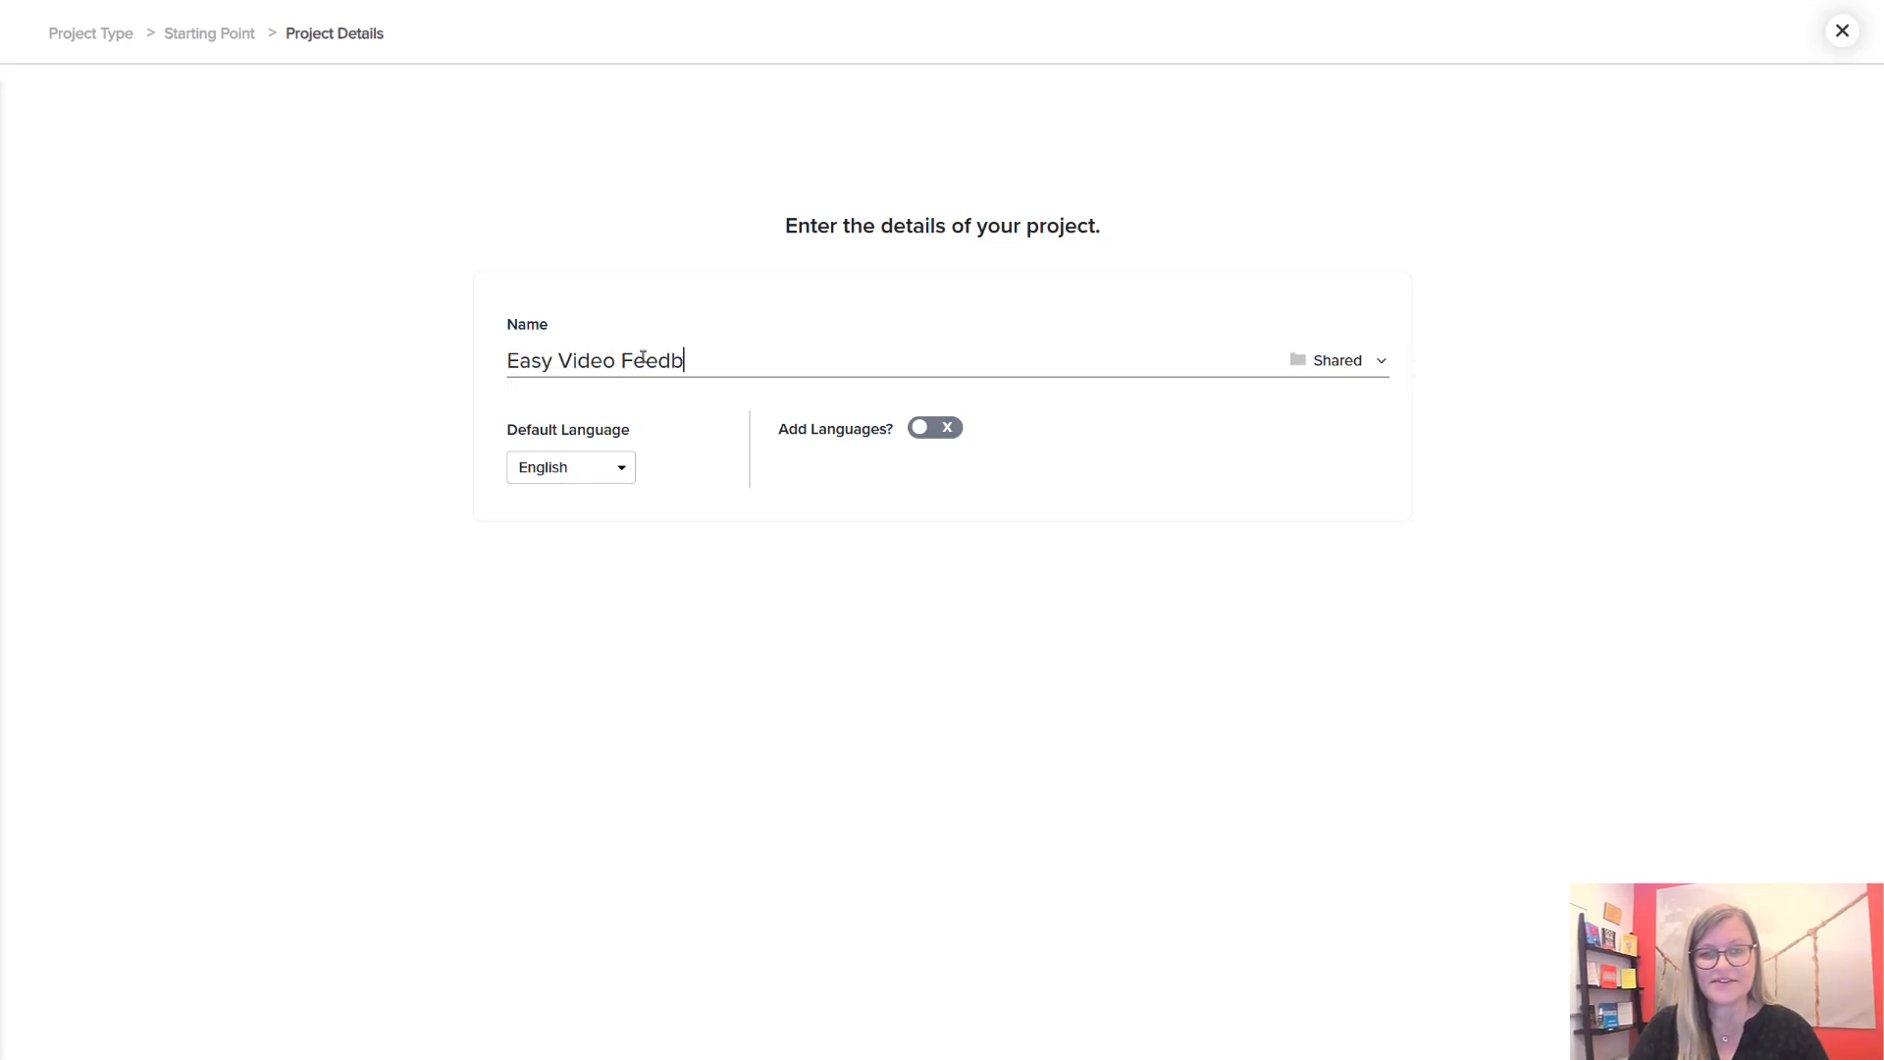
type("ack")
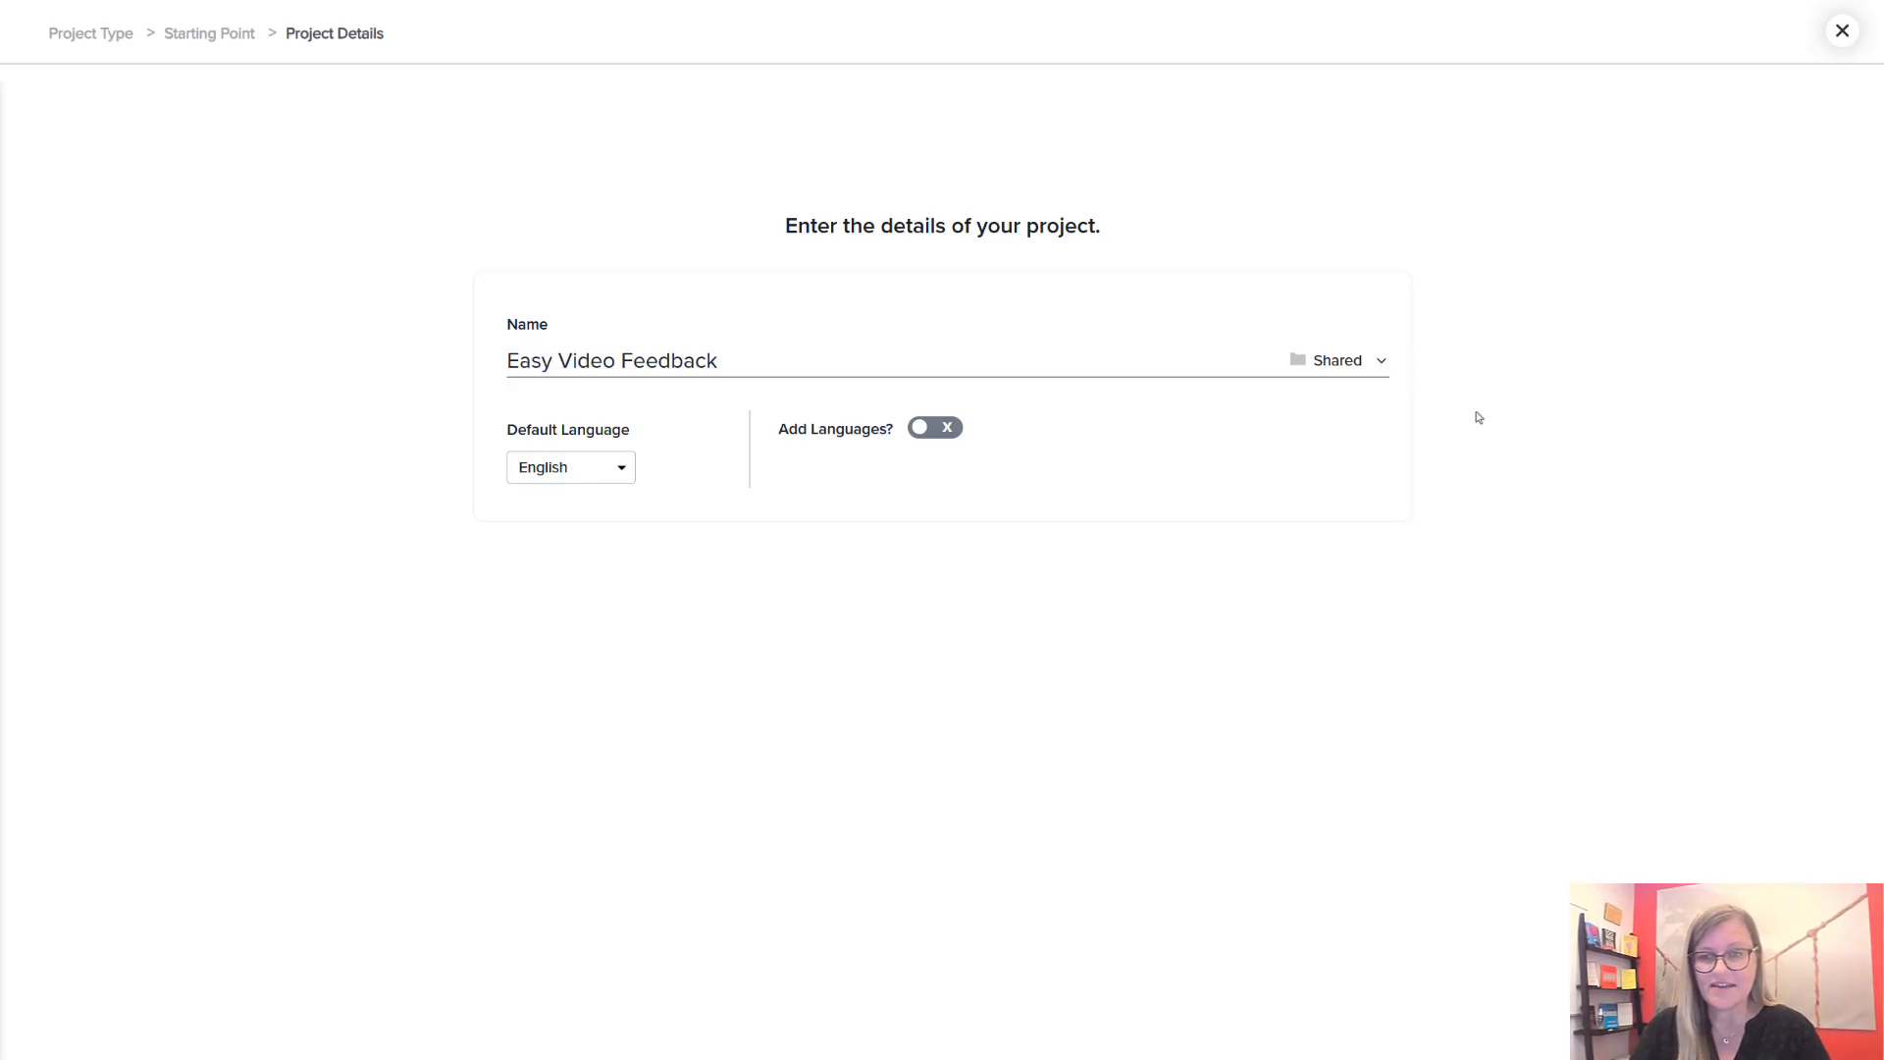
left_click(1382, 362)
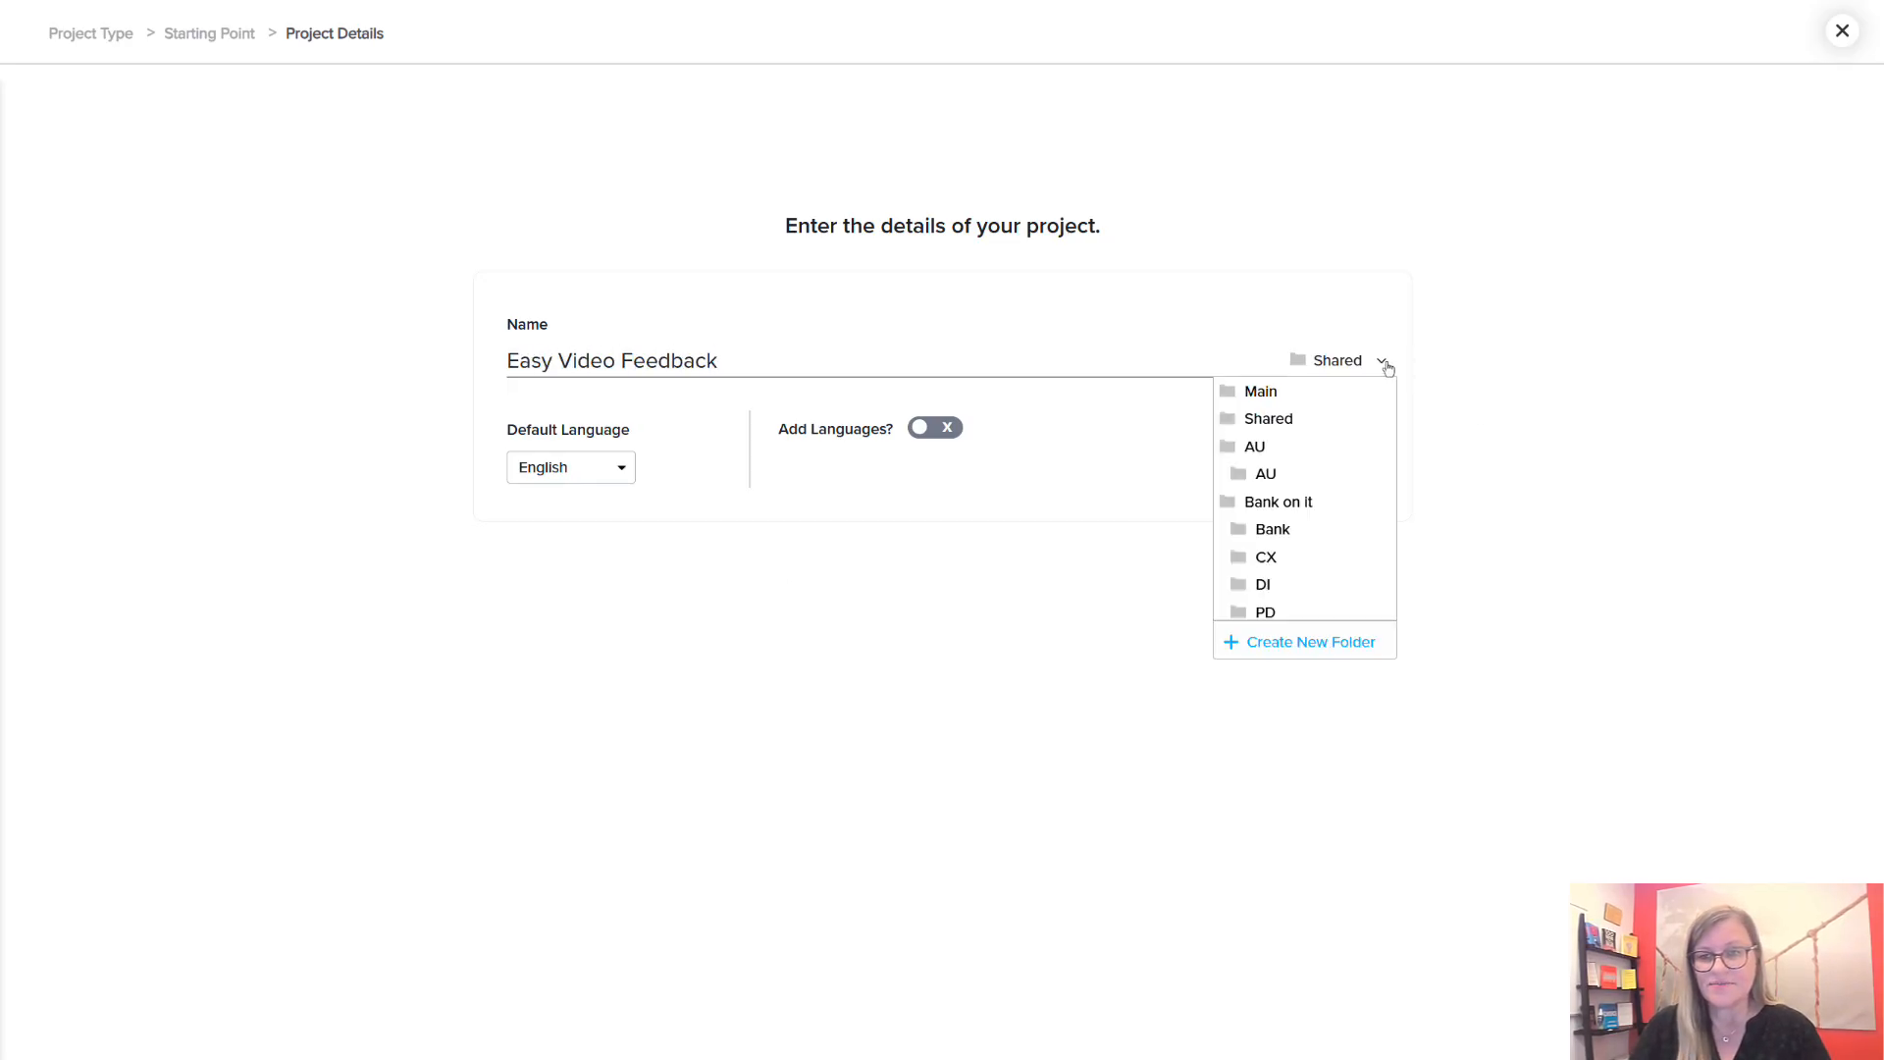
left_click(1319, 393)
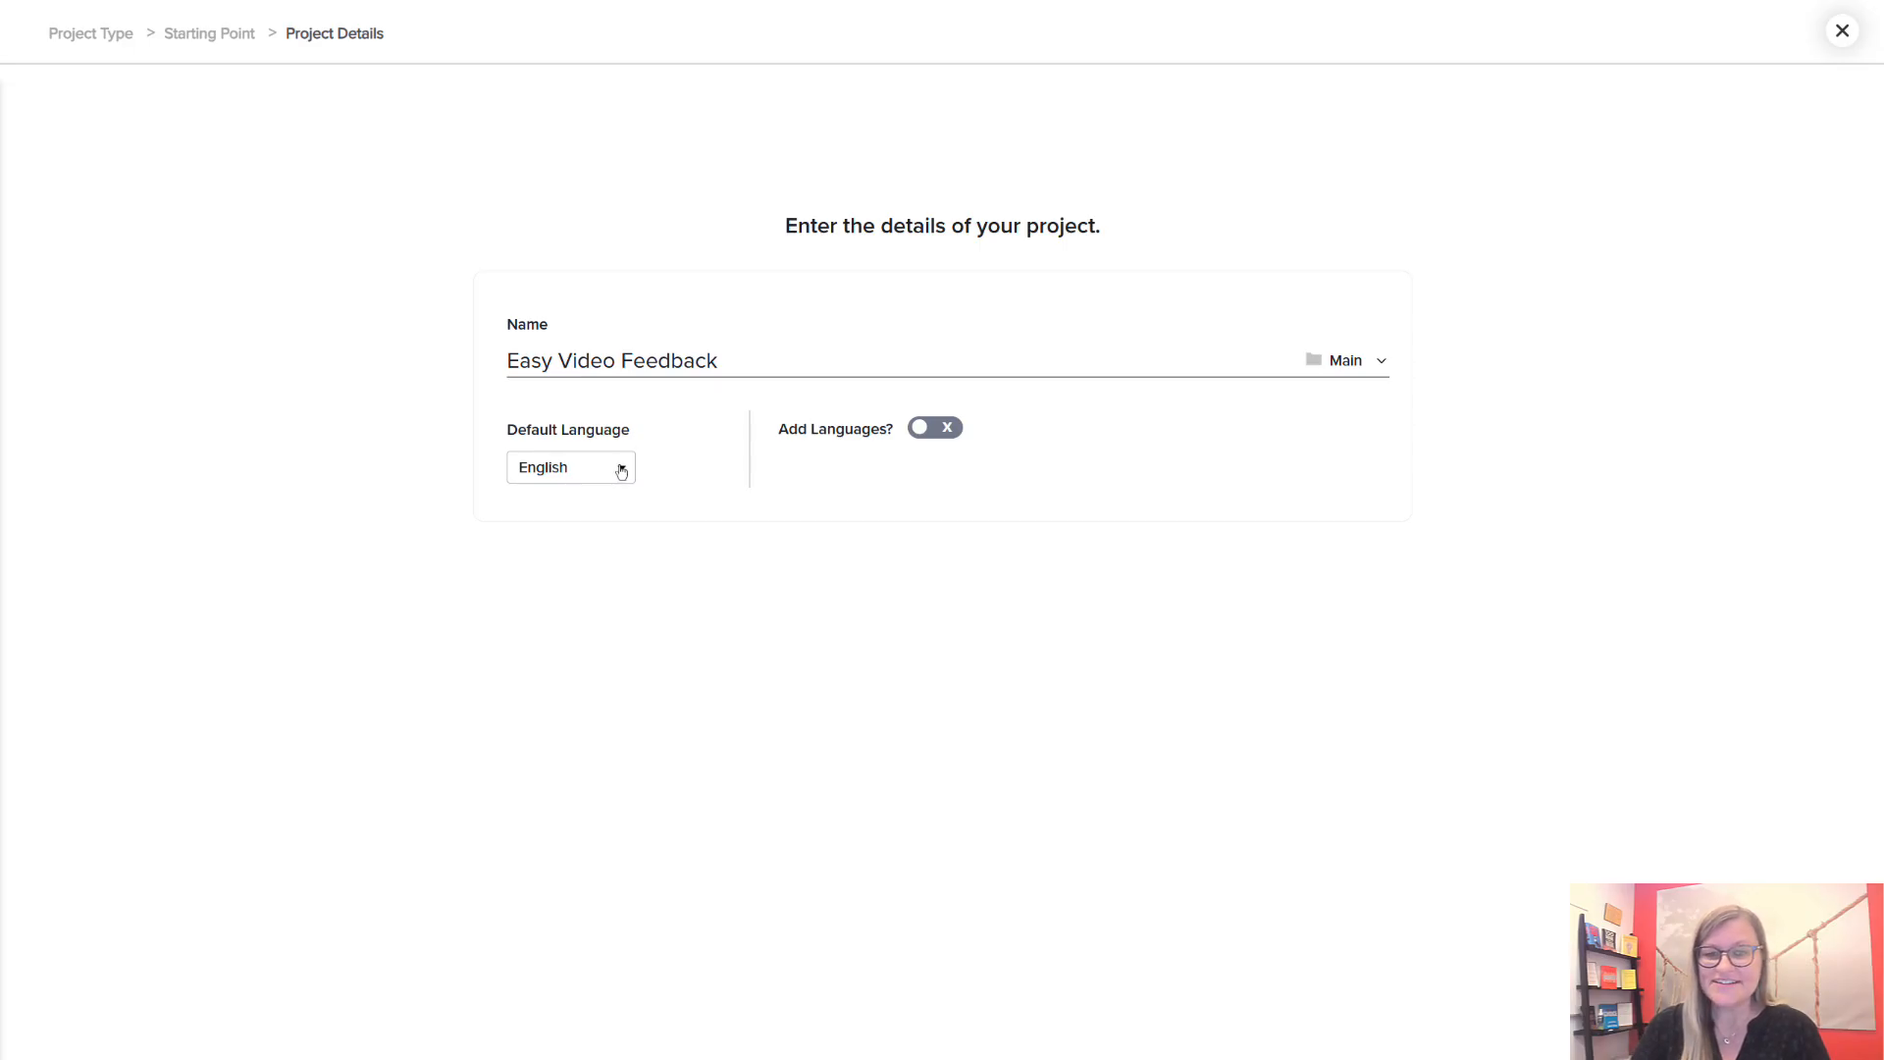
left_click(947, 436)
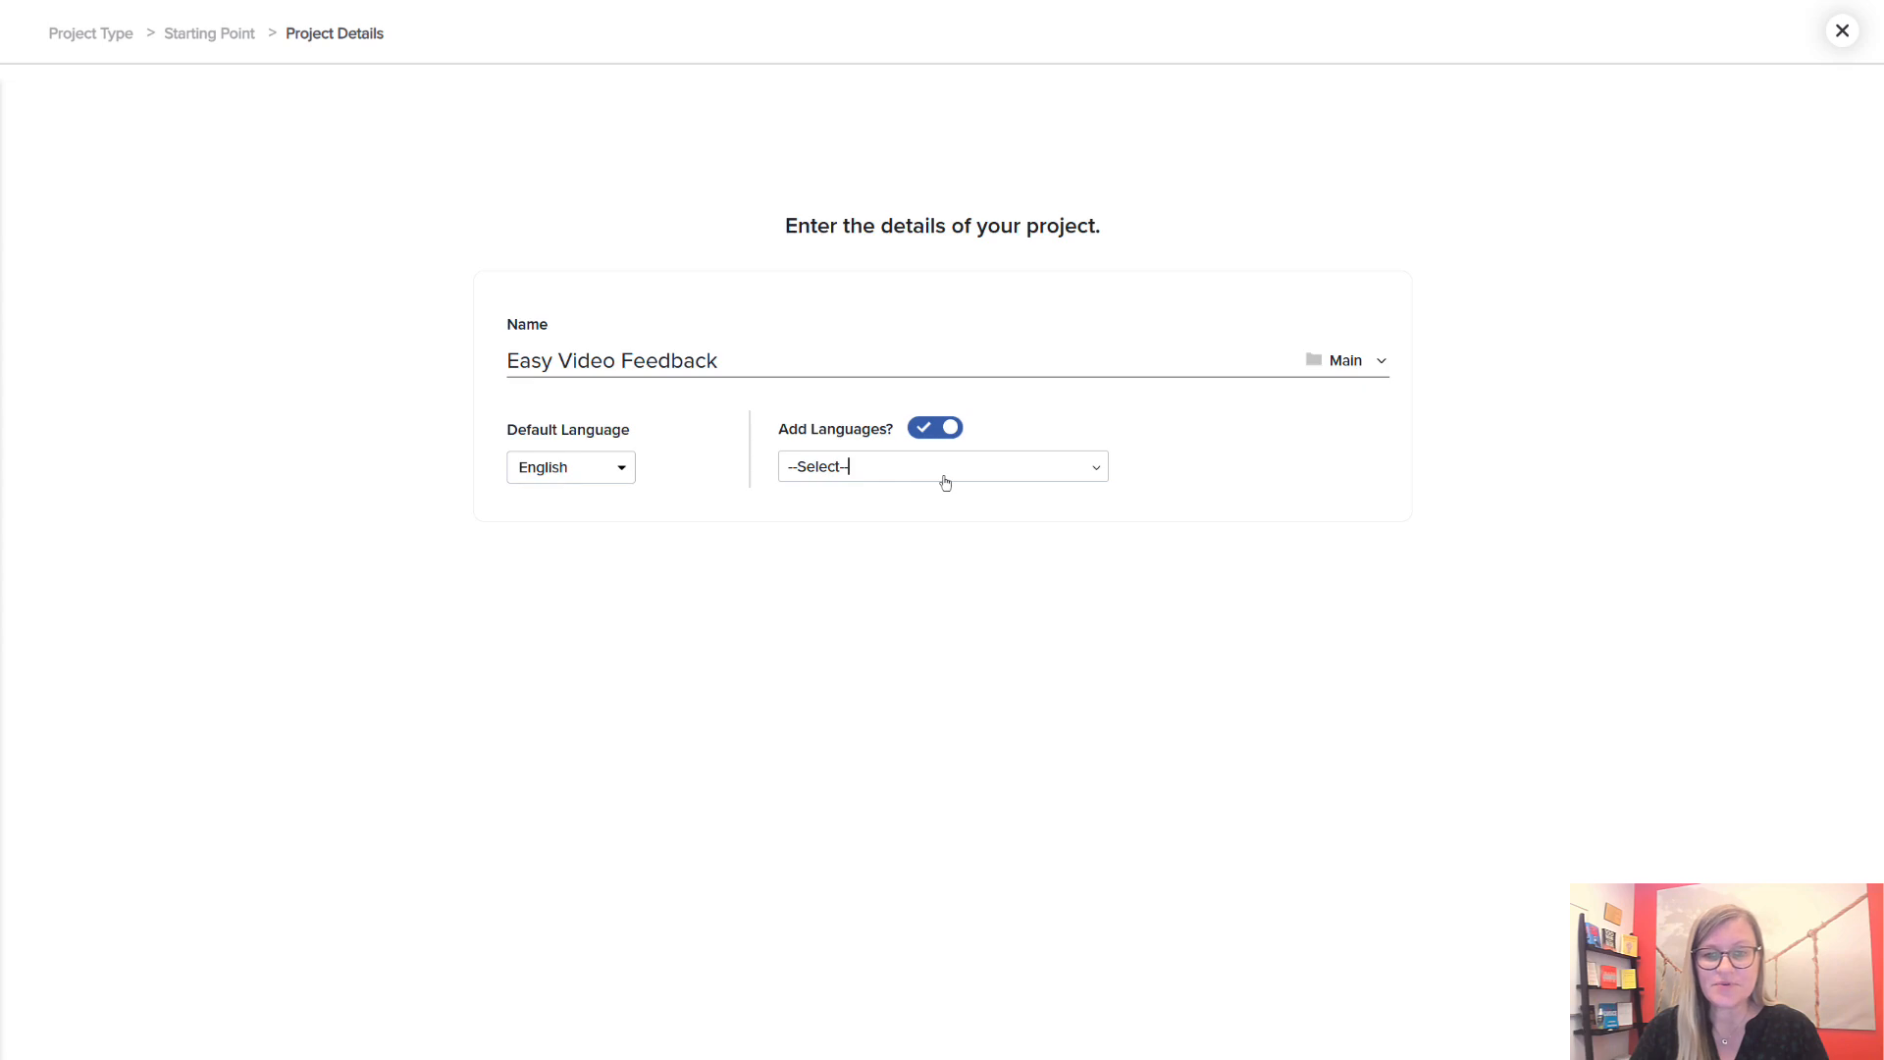
left_click(945, 482)
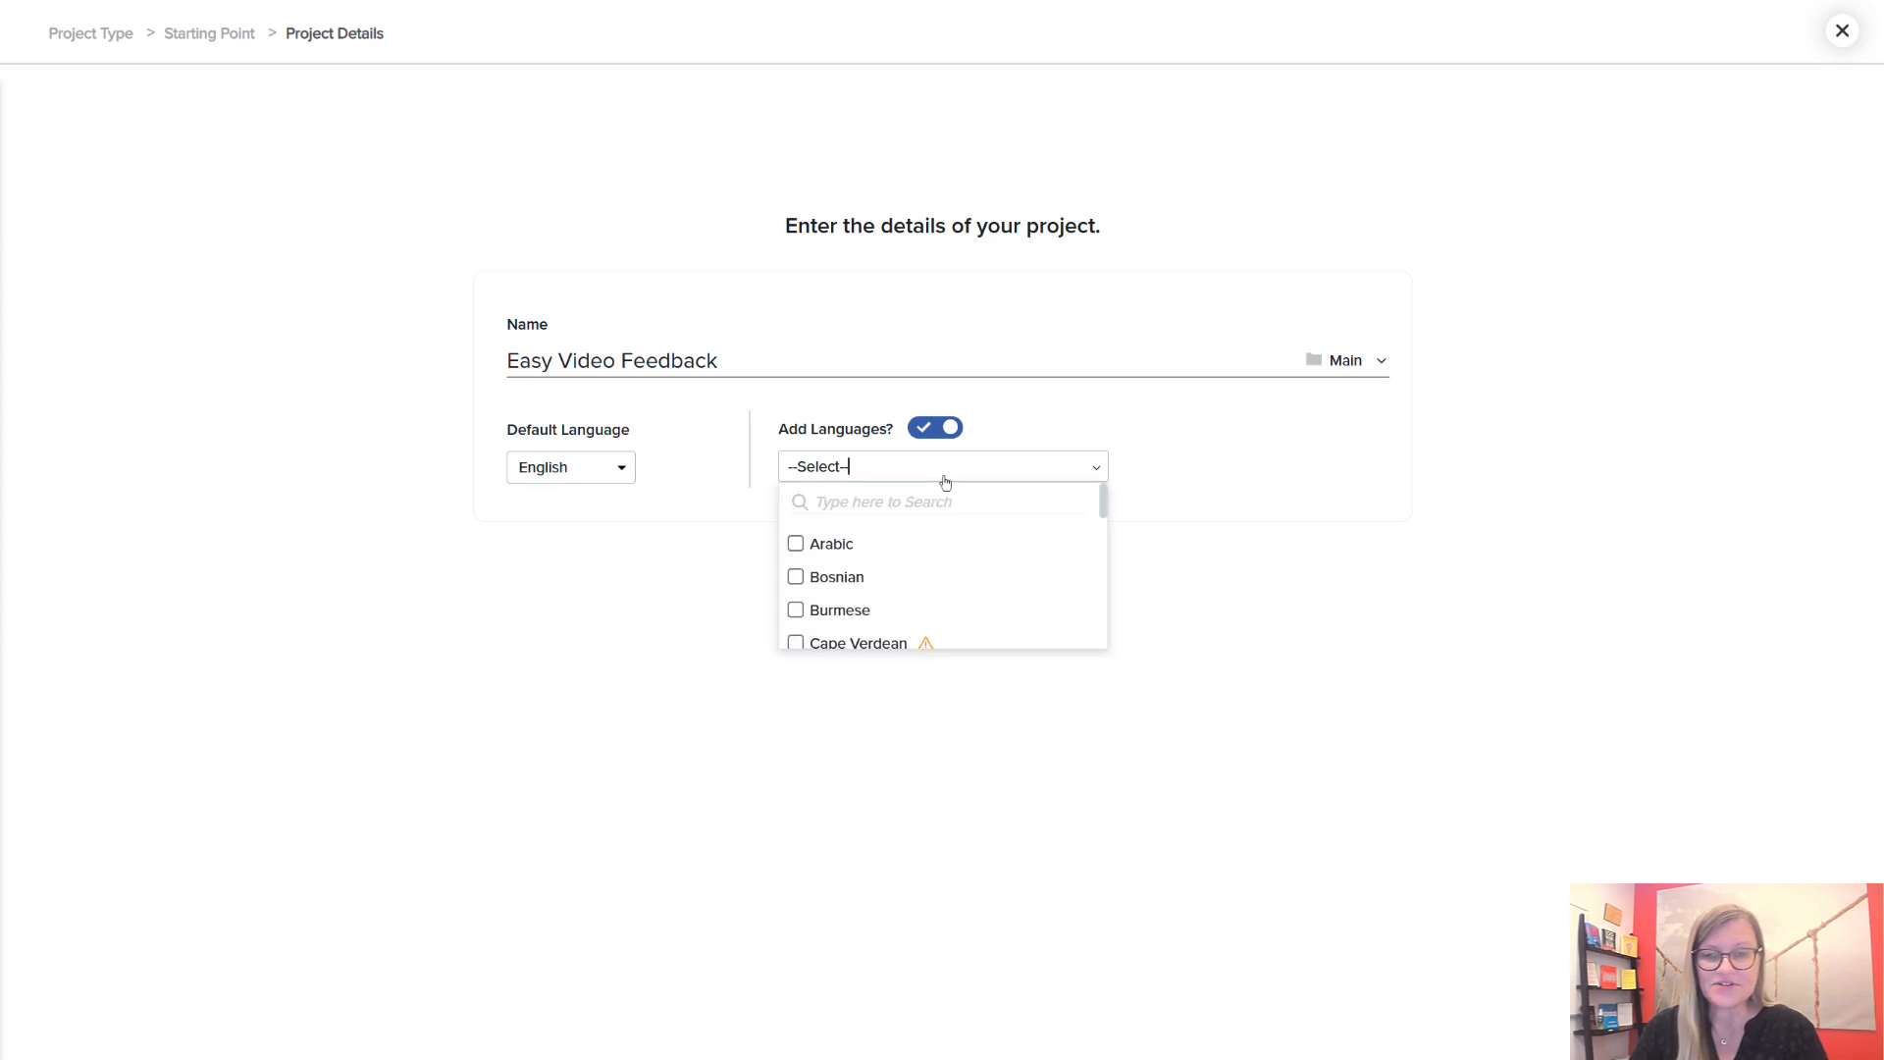
left_click(923, 442)
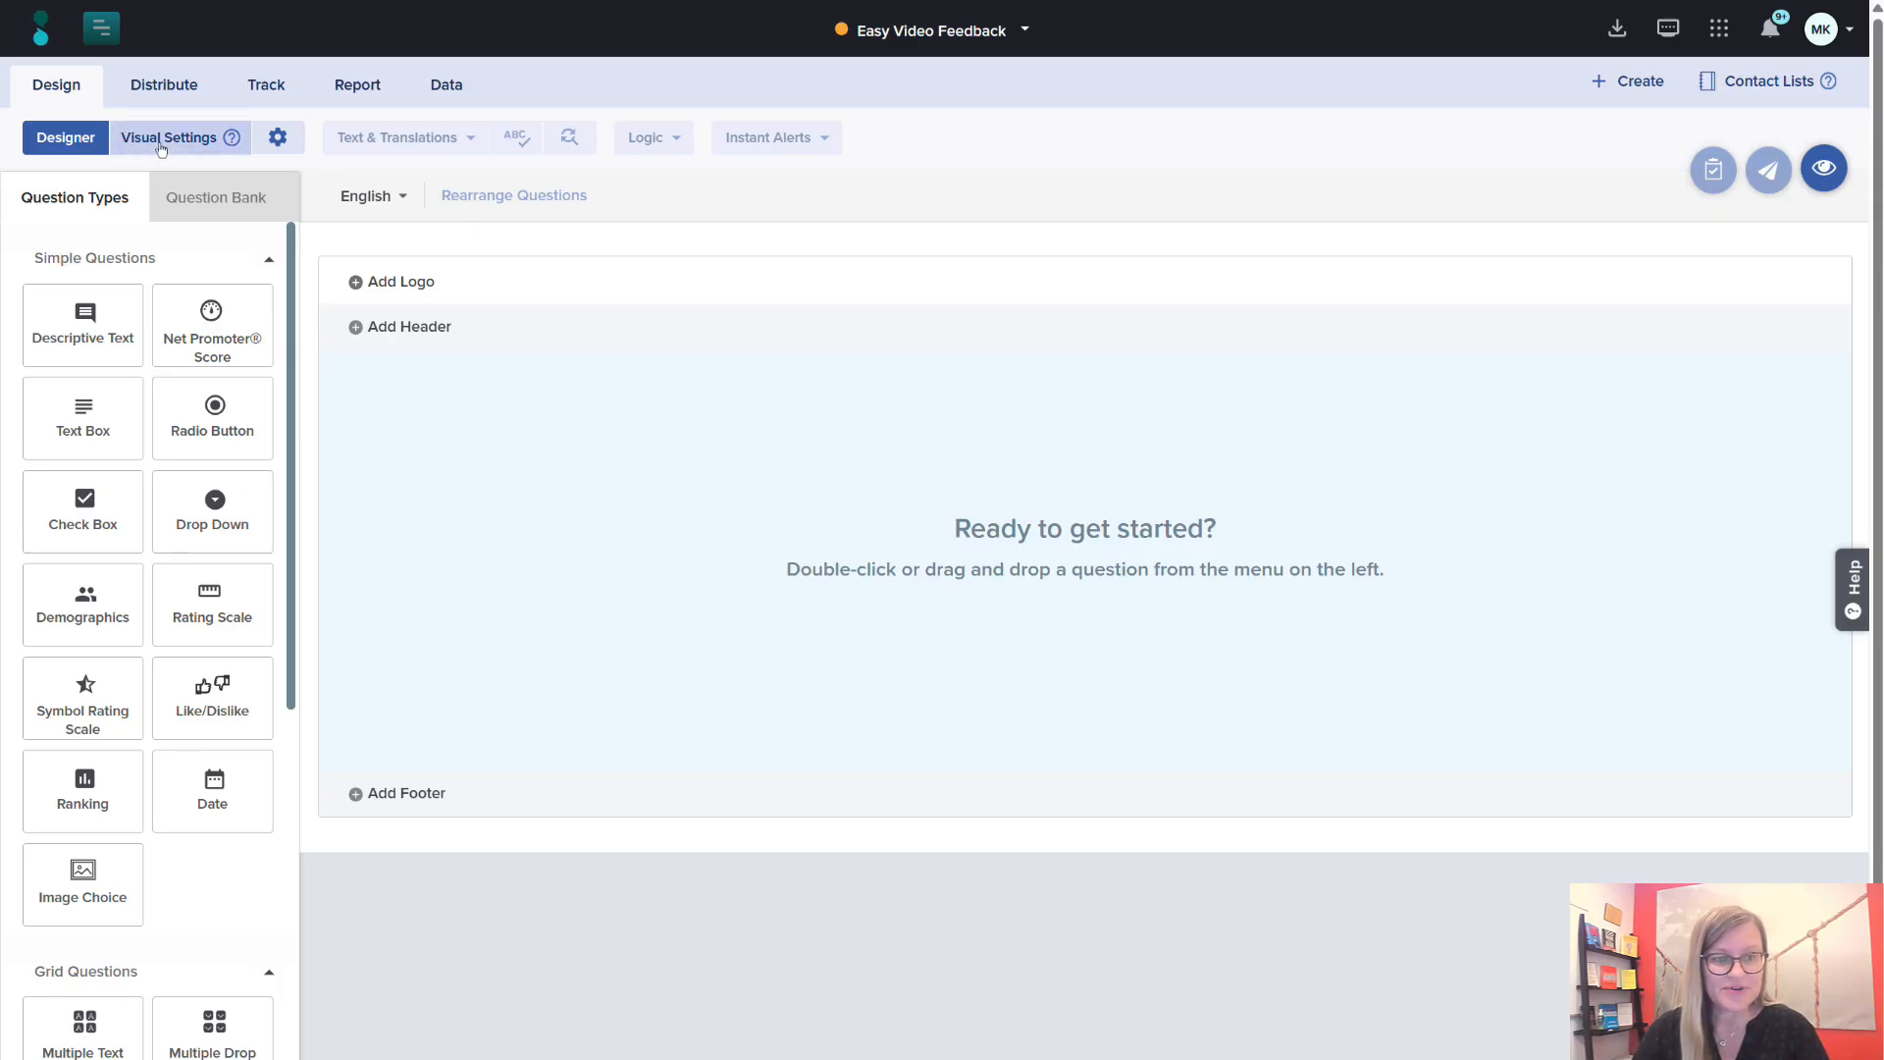
left_click(278, 138)
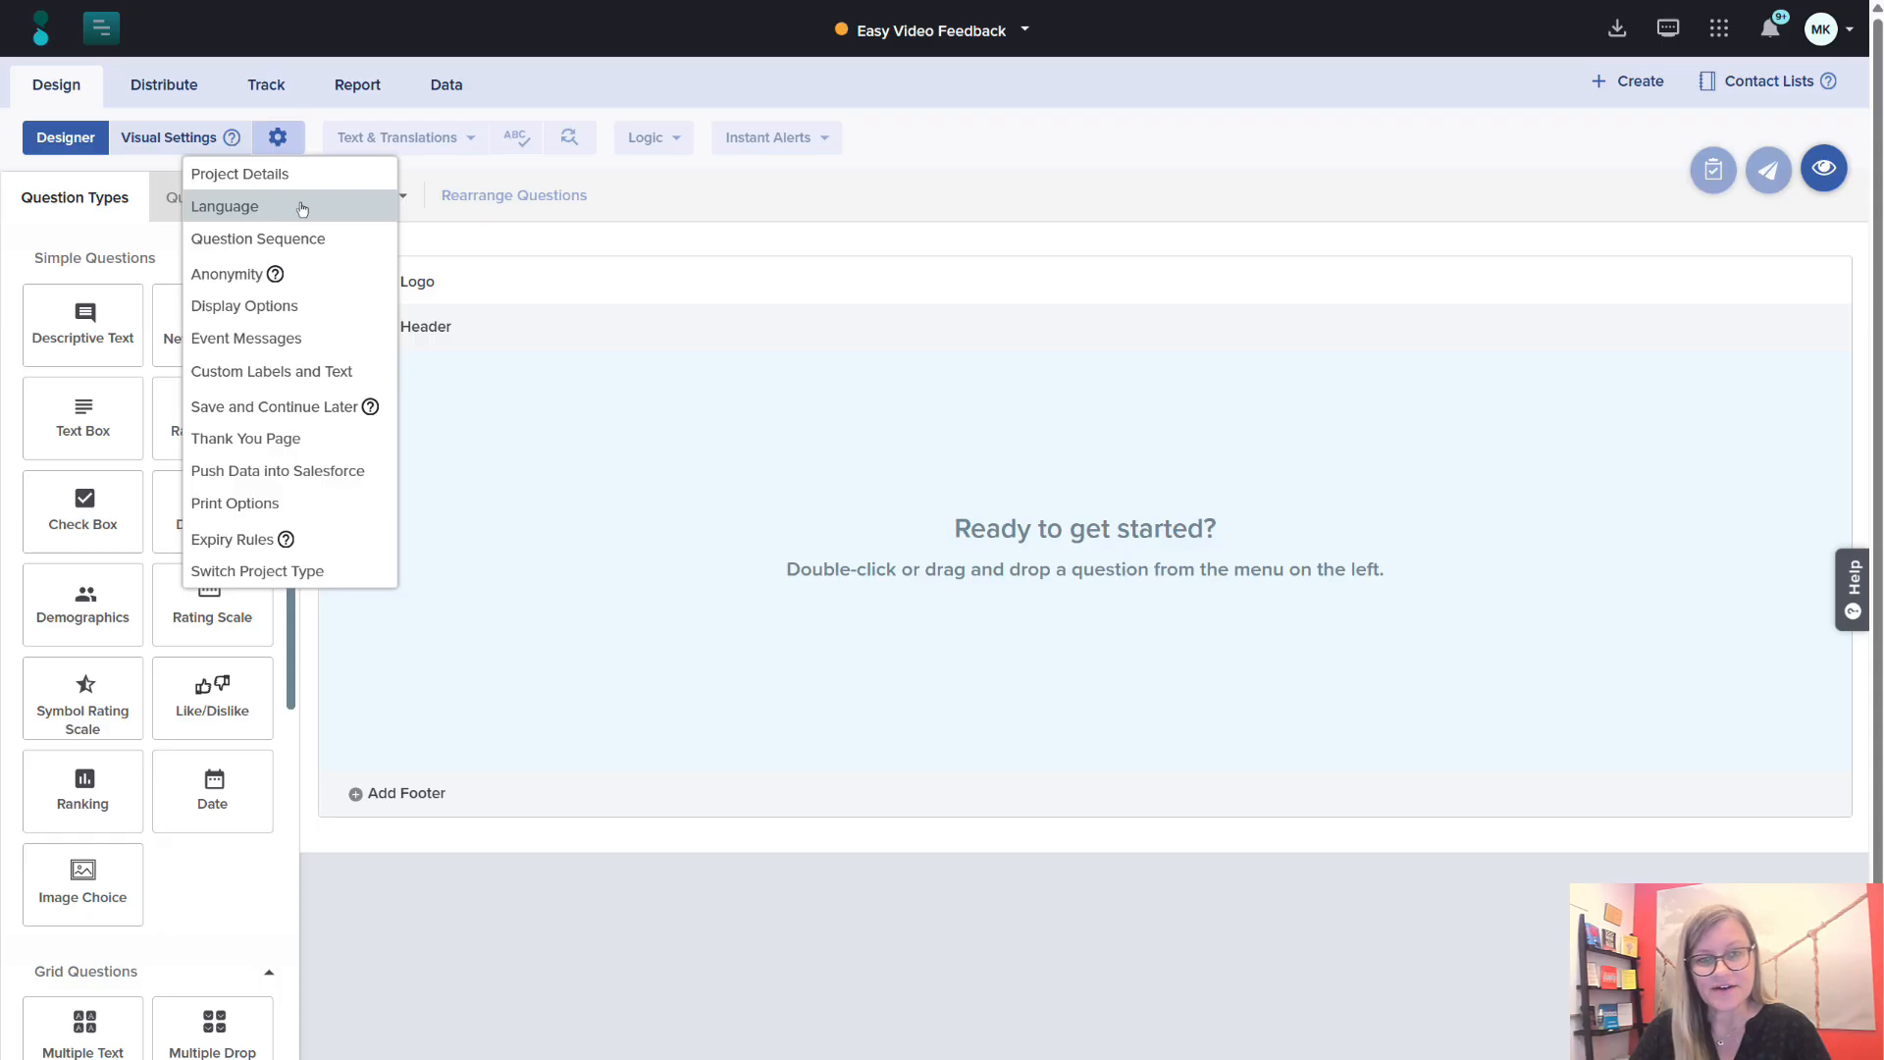
left_click(921, 161)
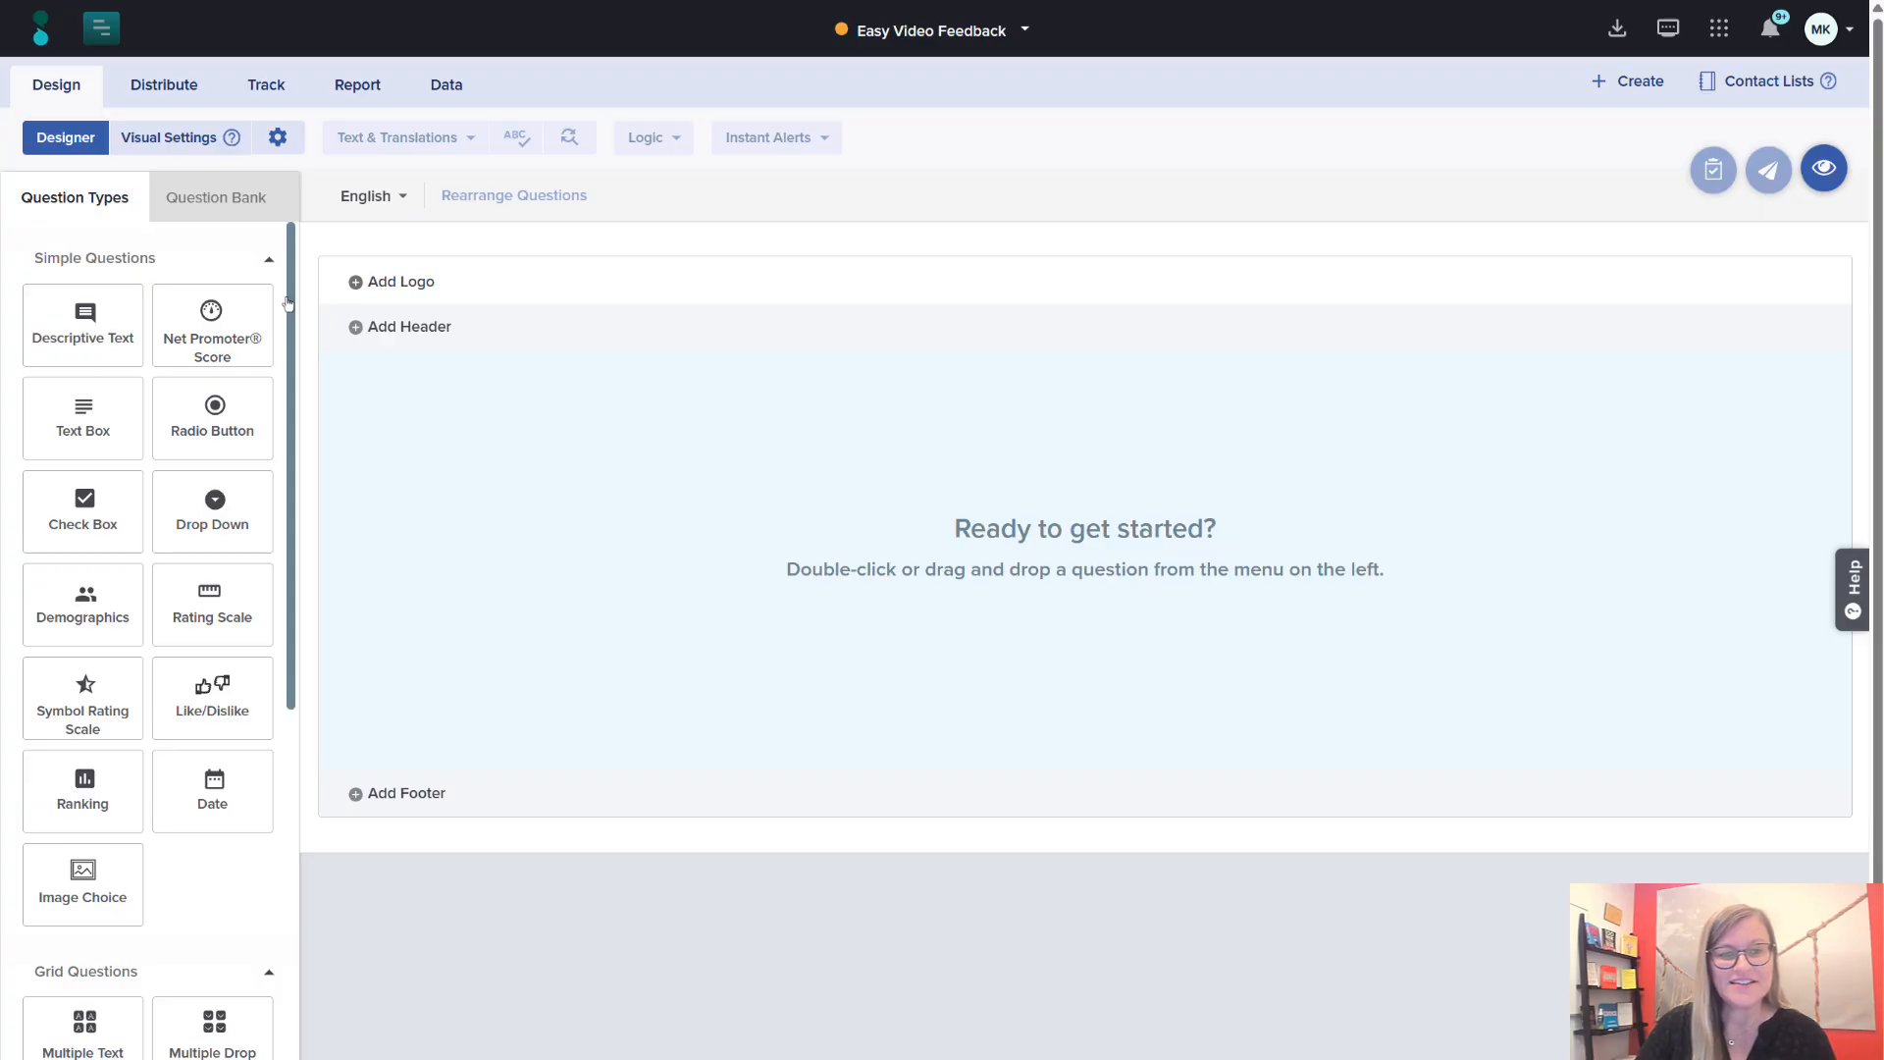
left_click_drag(291, 305, 308, 215)
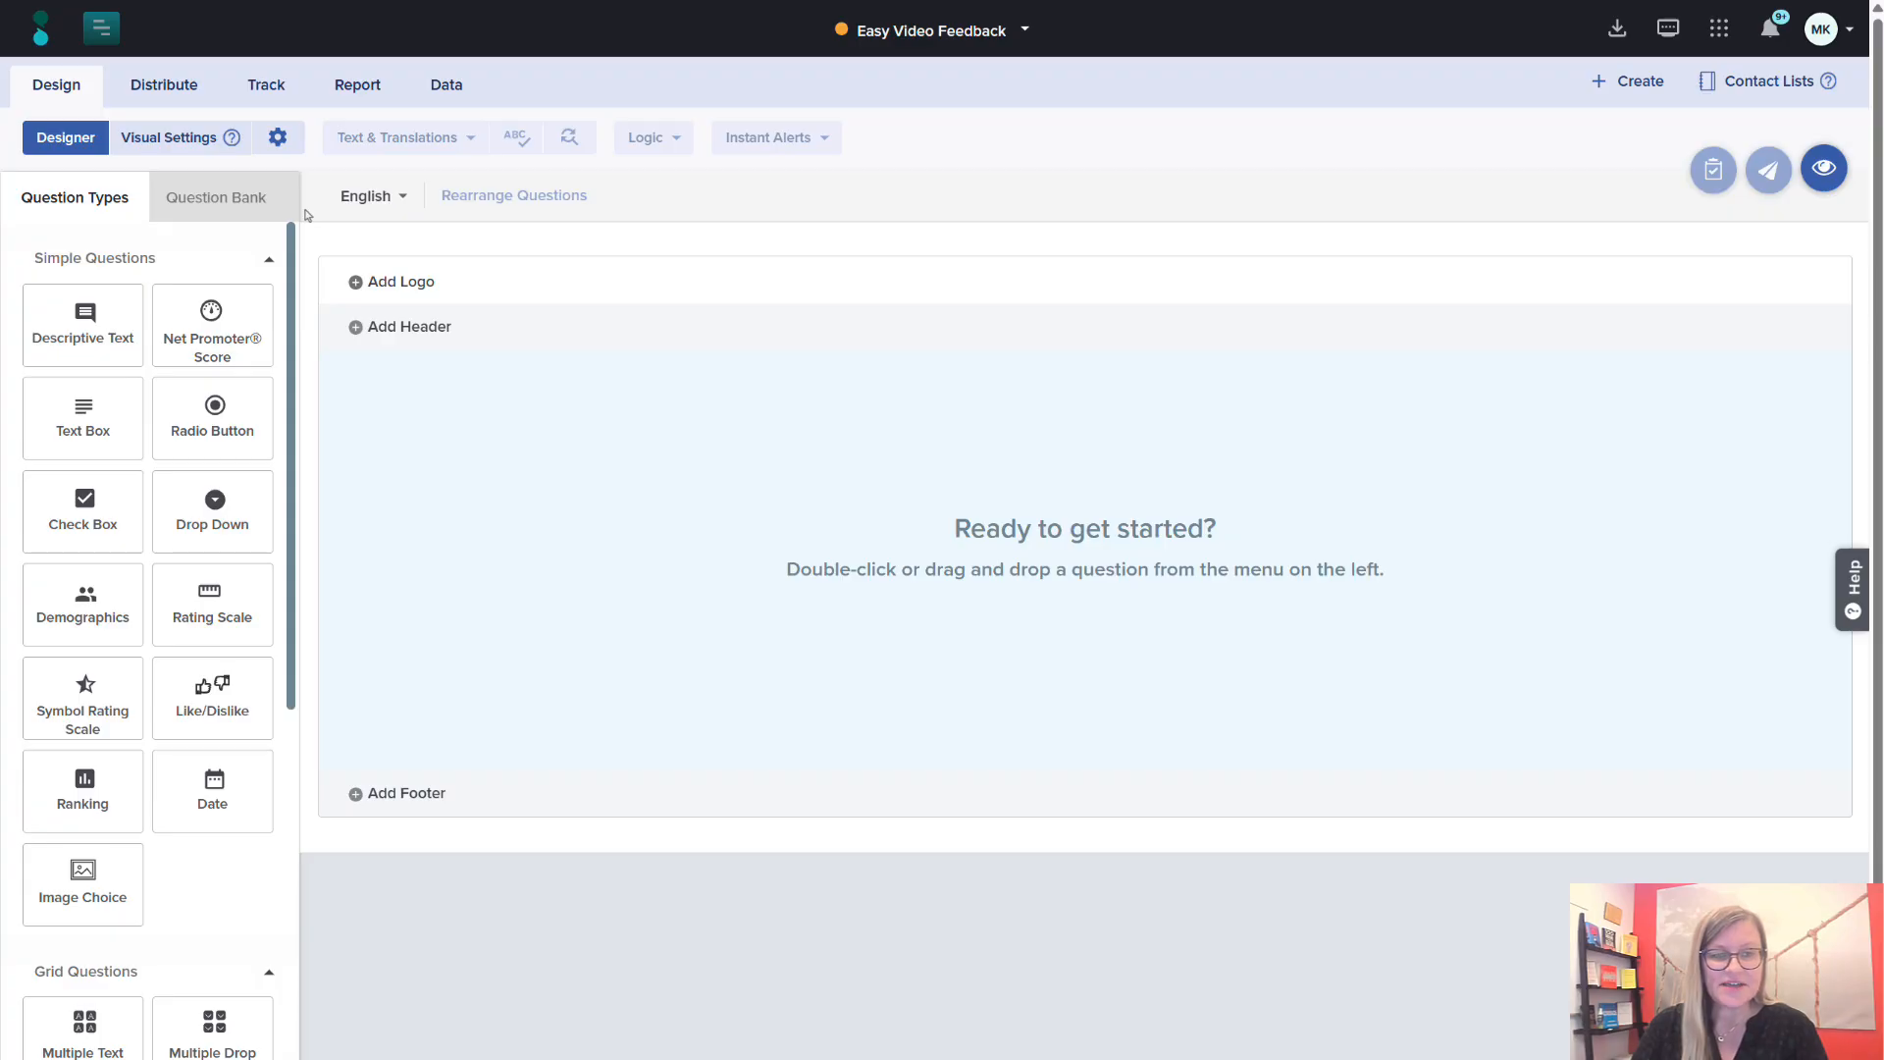
mouse_move(248, 400)
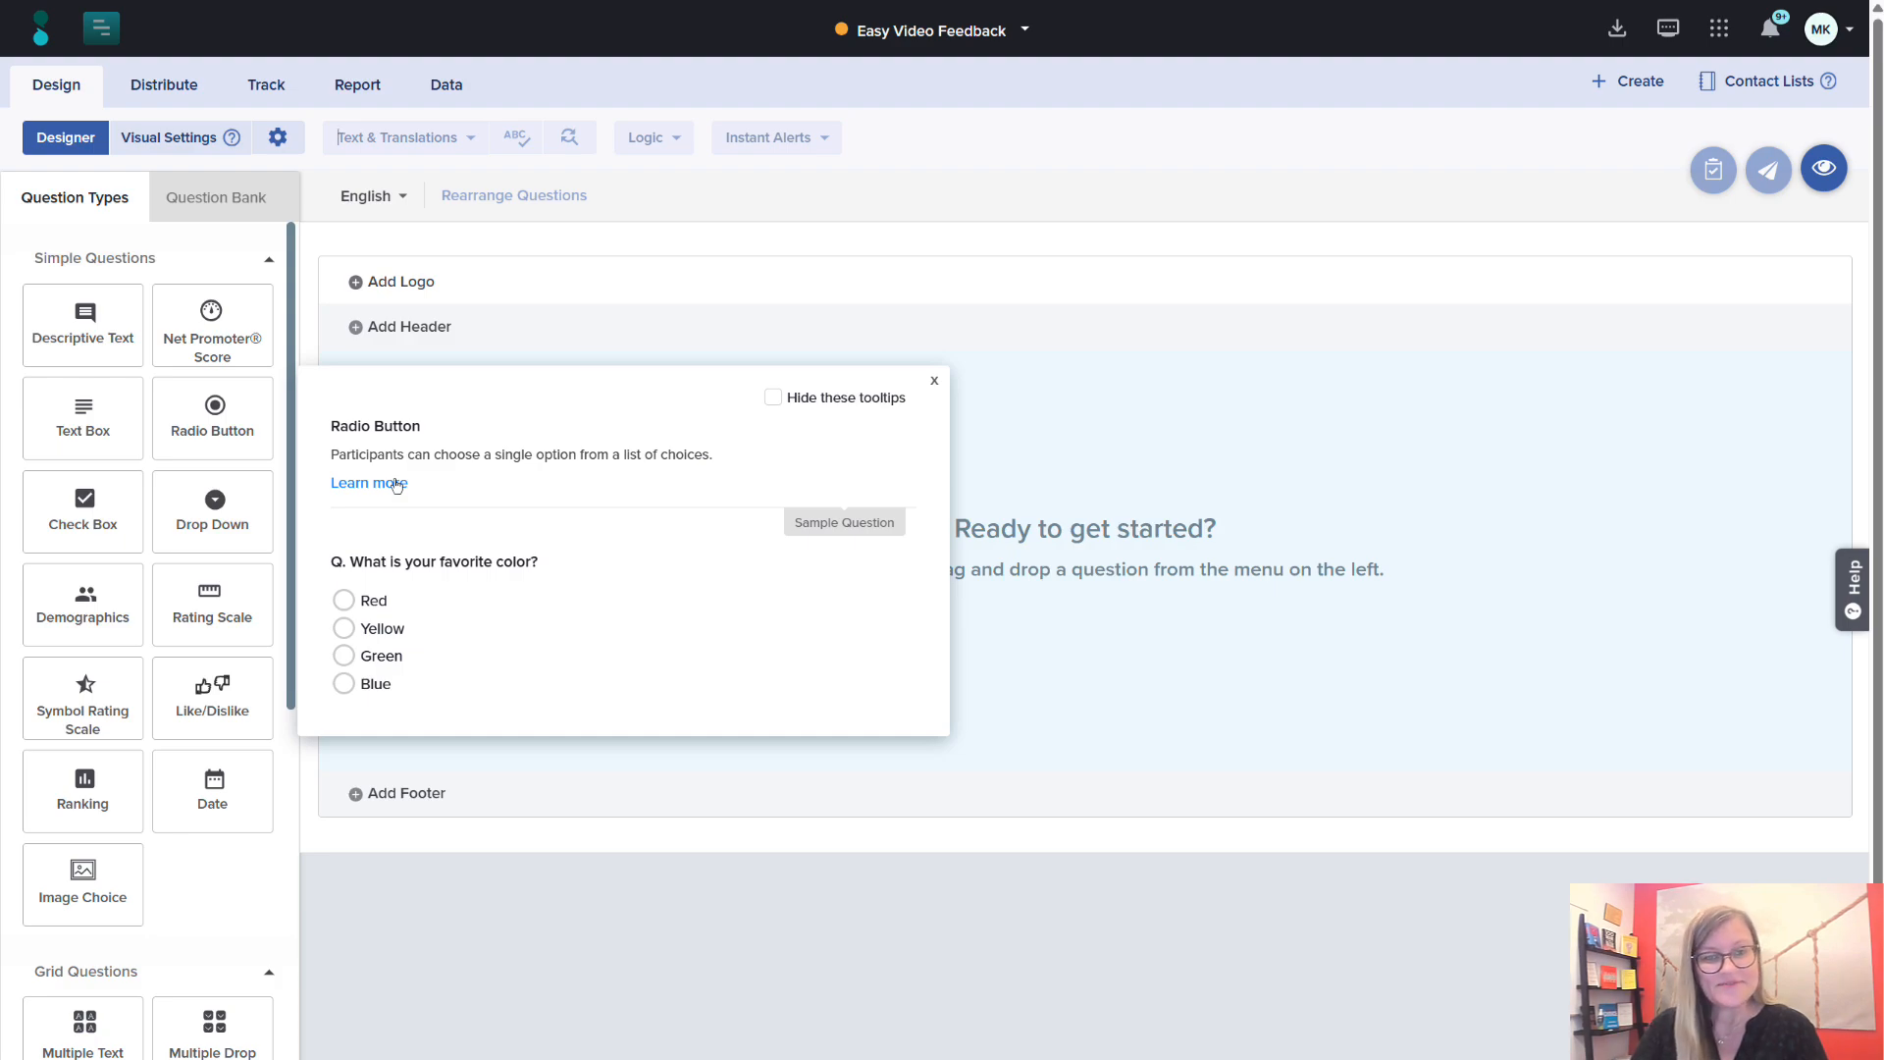
Look at the User Guide articles in the Help Center and close the guide.
left_click(1852, 586)
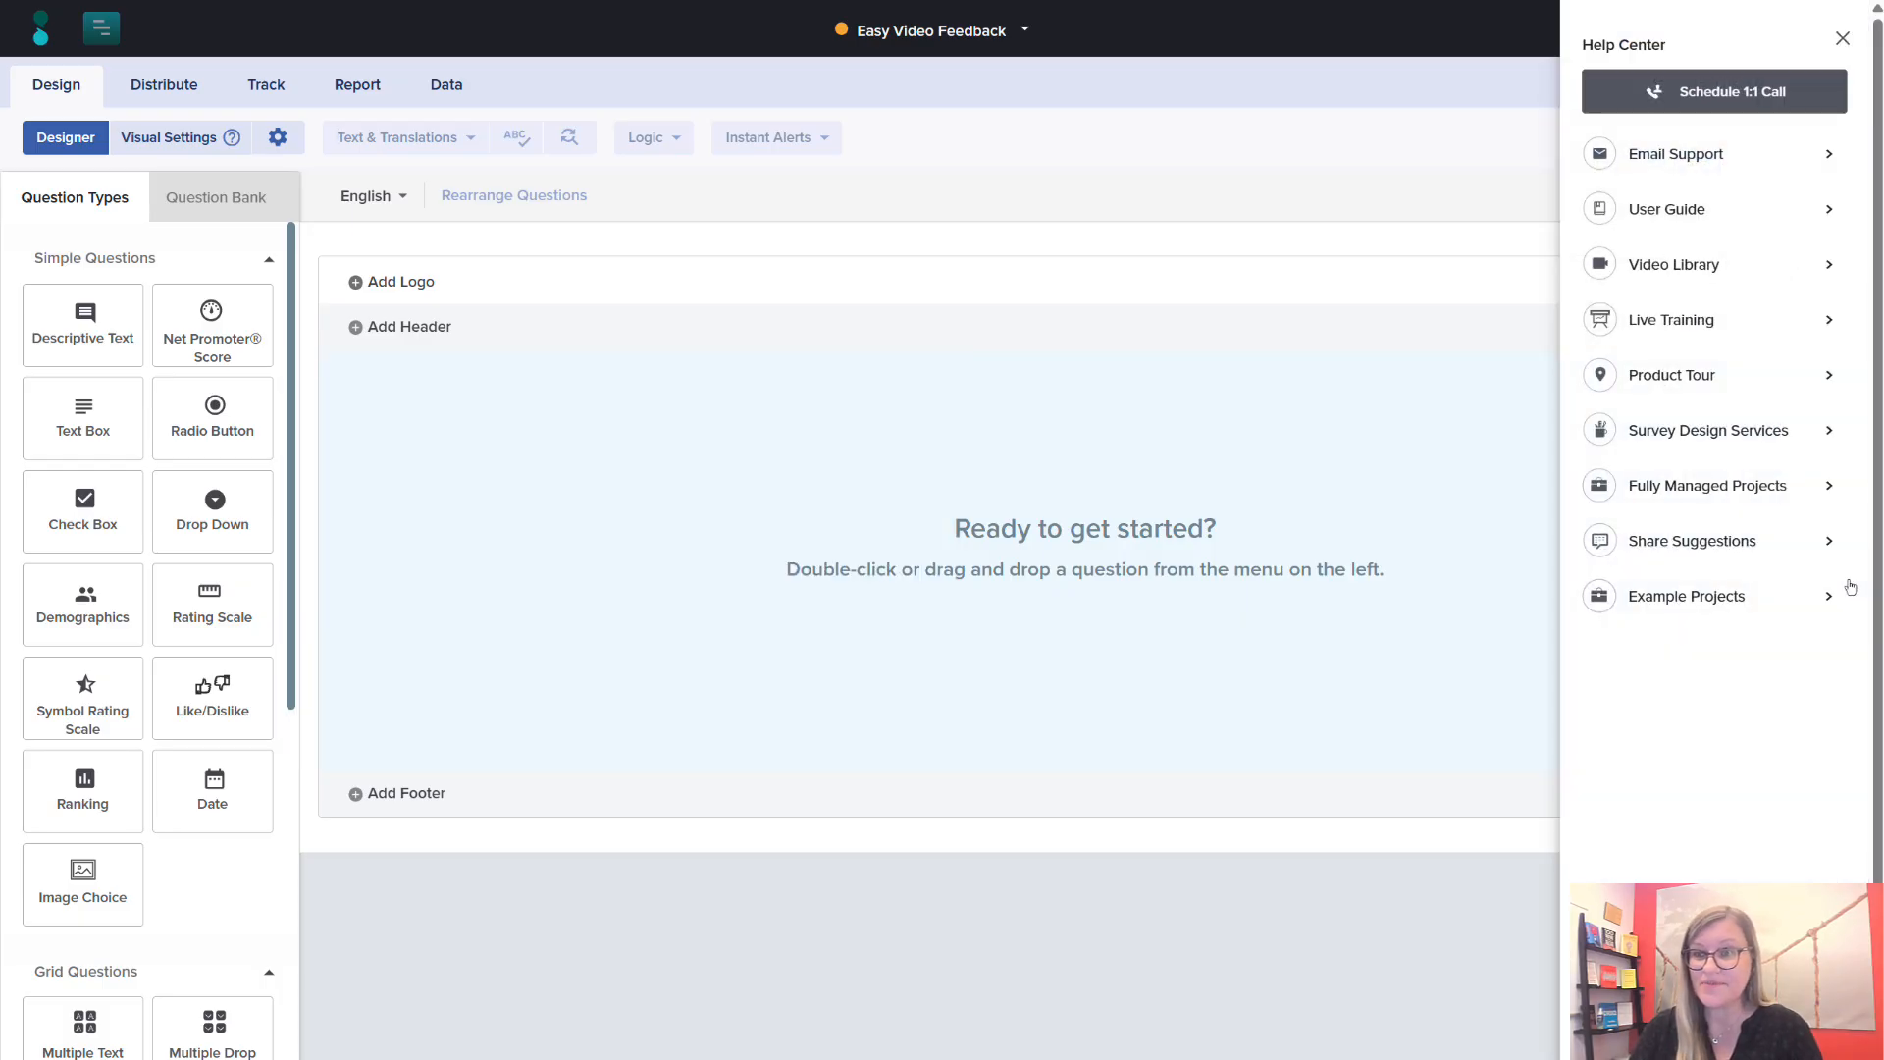
left_click(1826, 210)
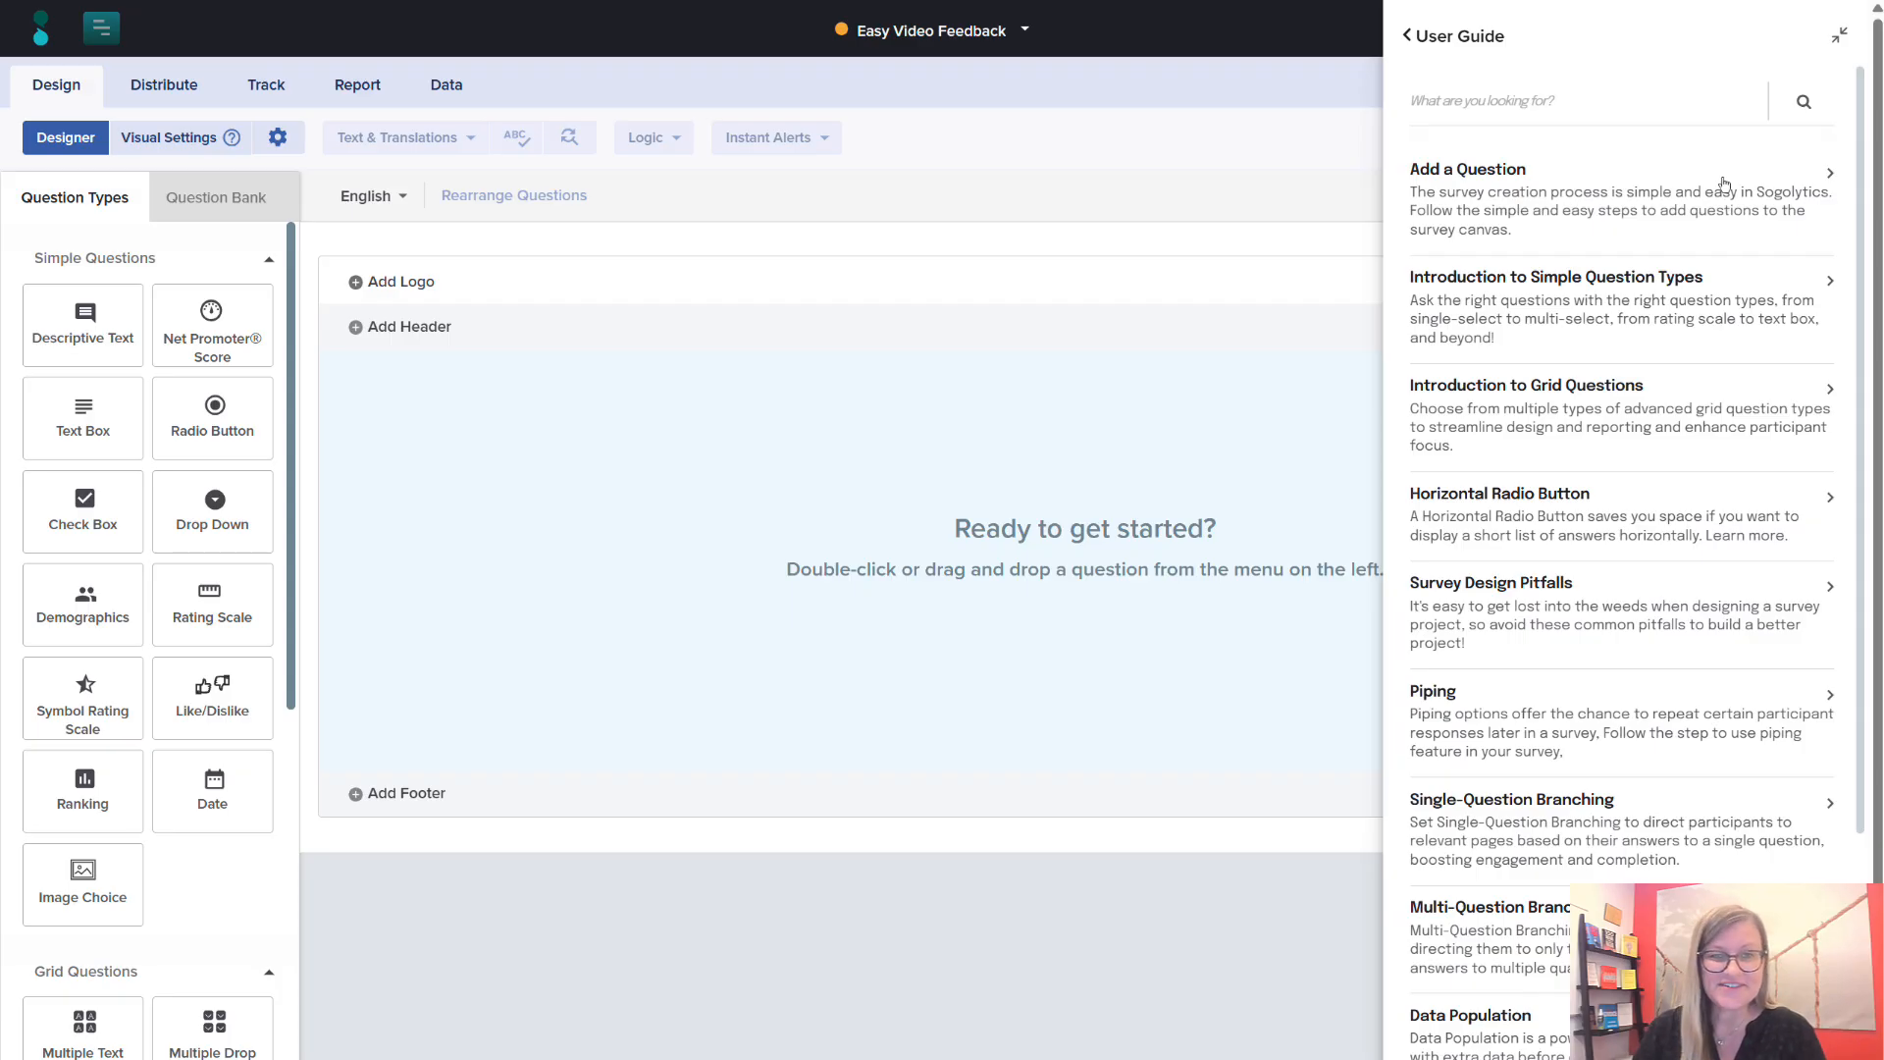
left_click(1840, 42)
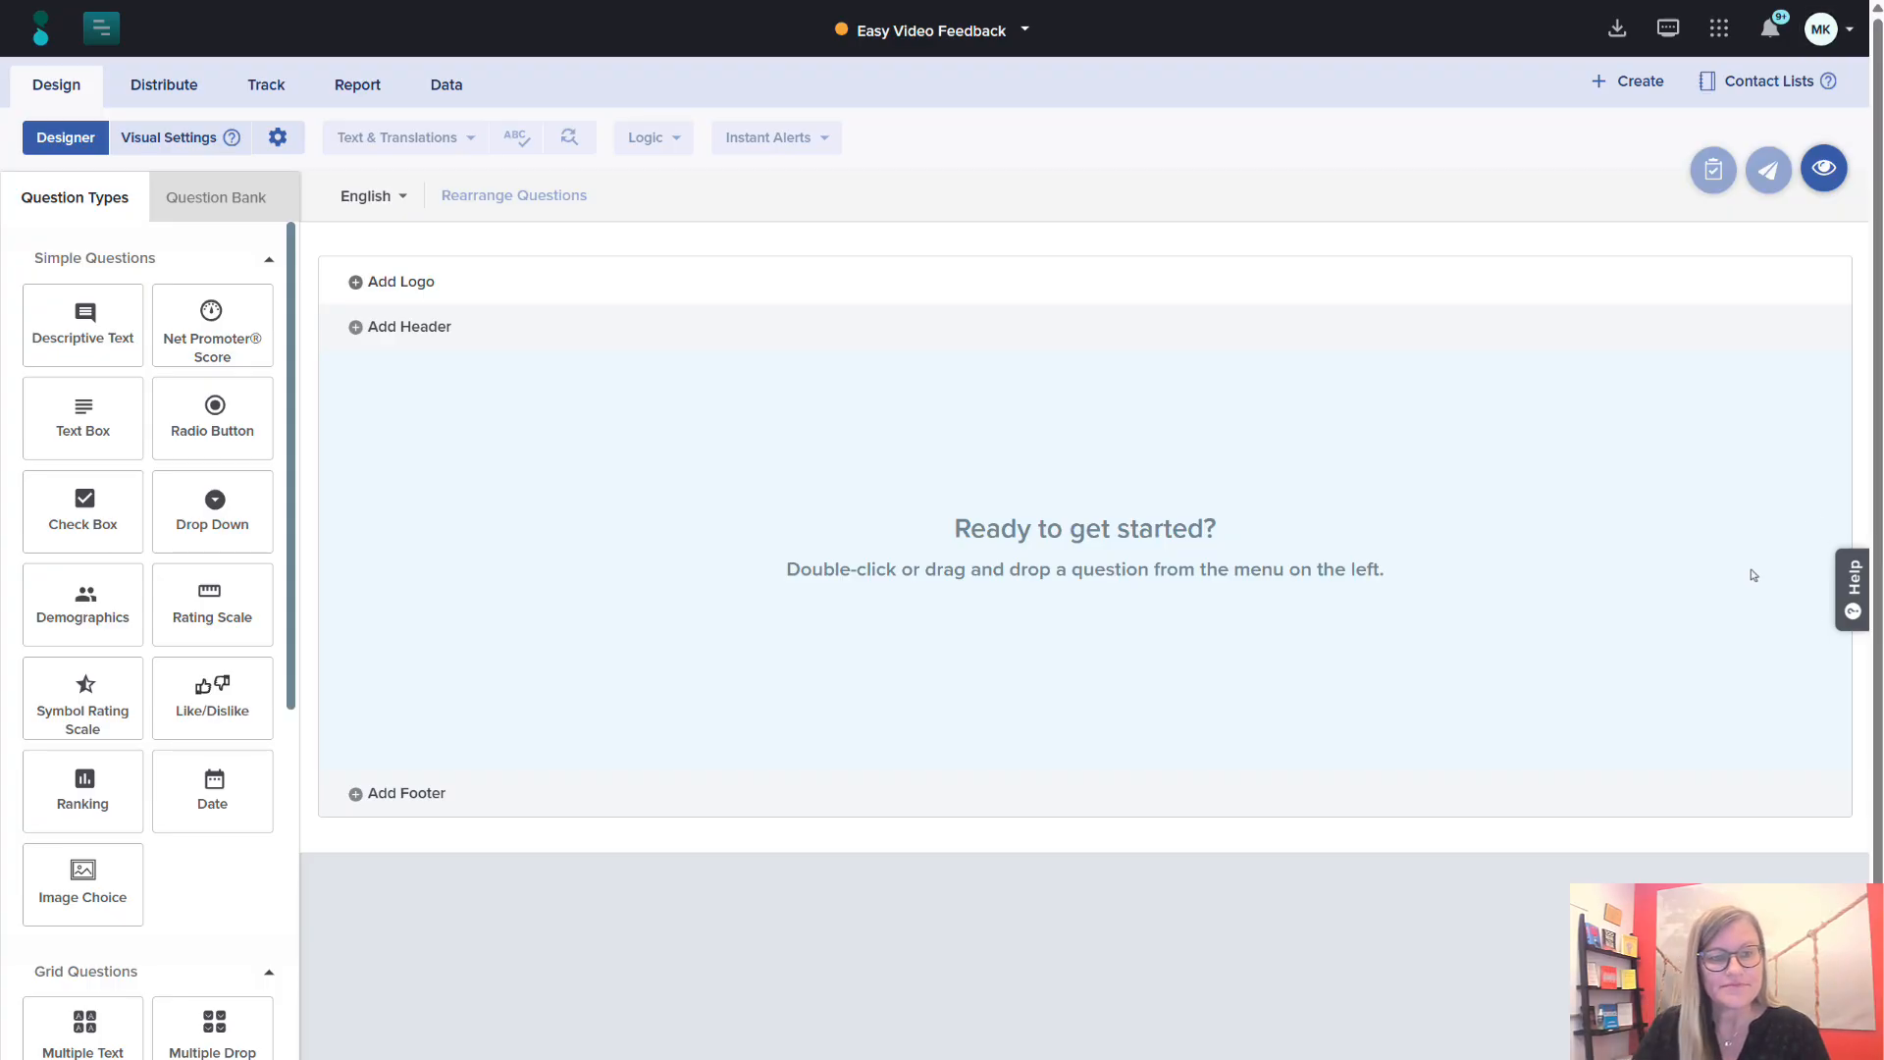
Add a Radio Button question to the survey with the text "Do you like this video?".
left_click_drag(184, 432, 563, 461)
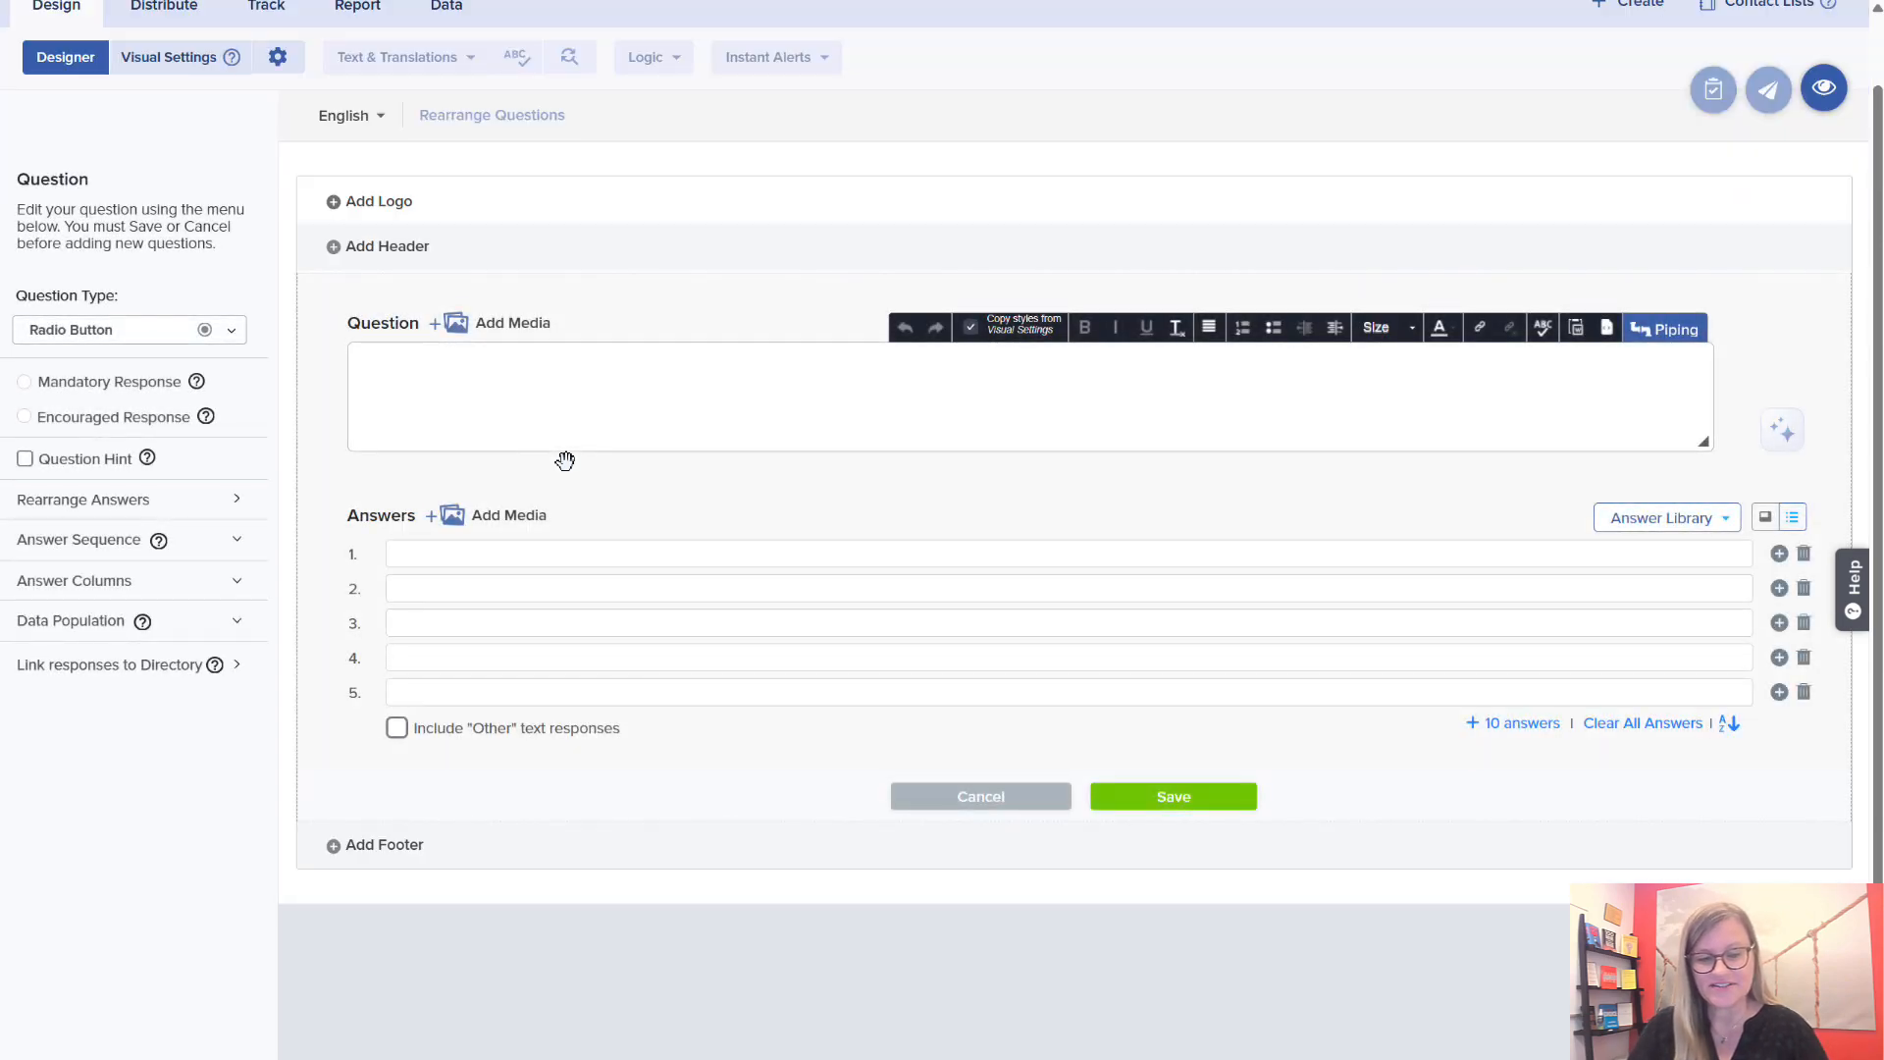
type("D")
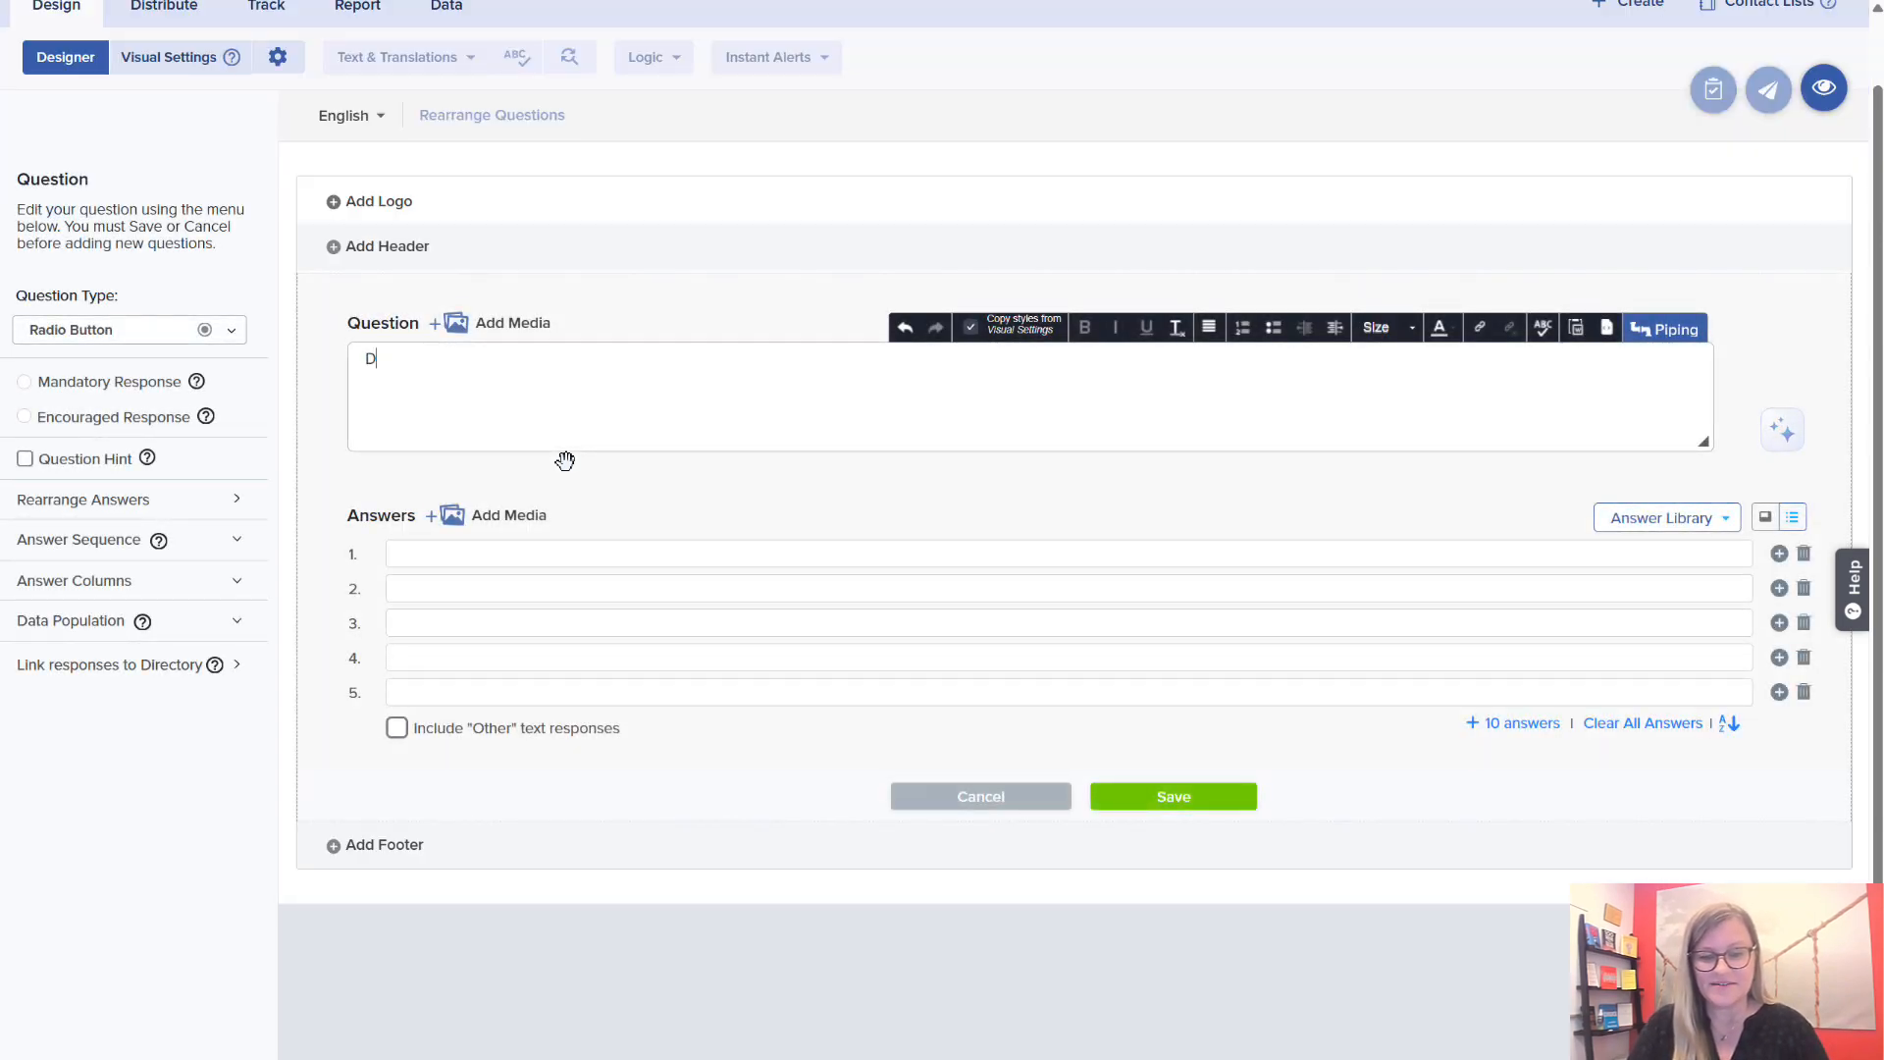
type("o you like ")
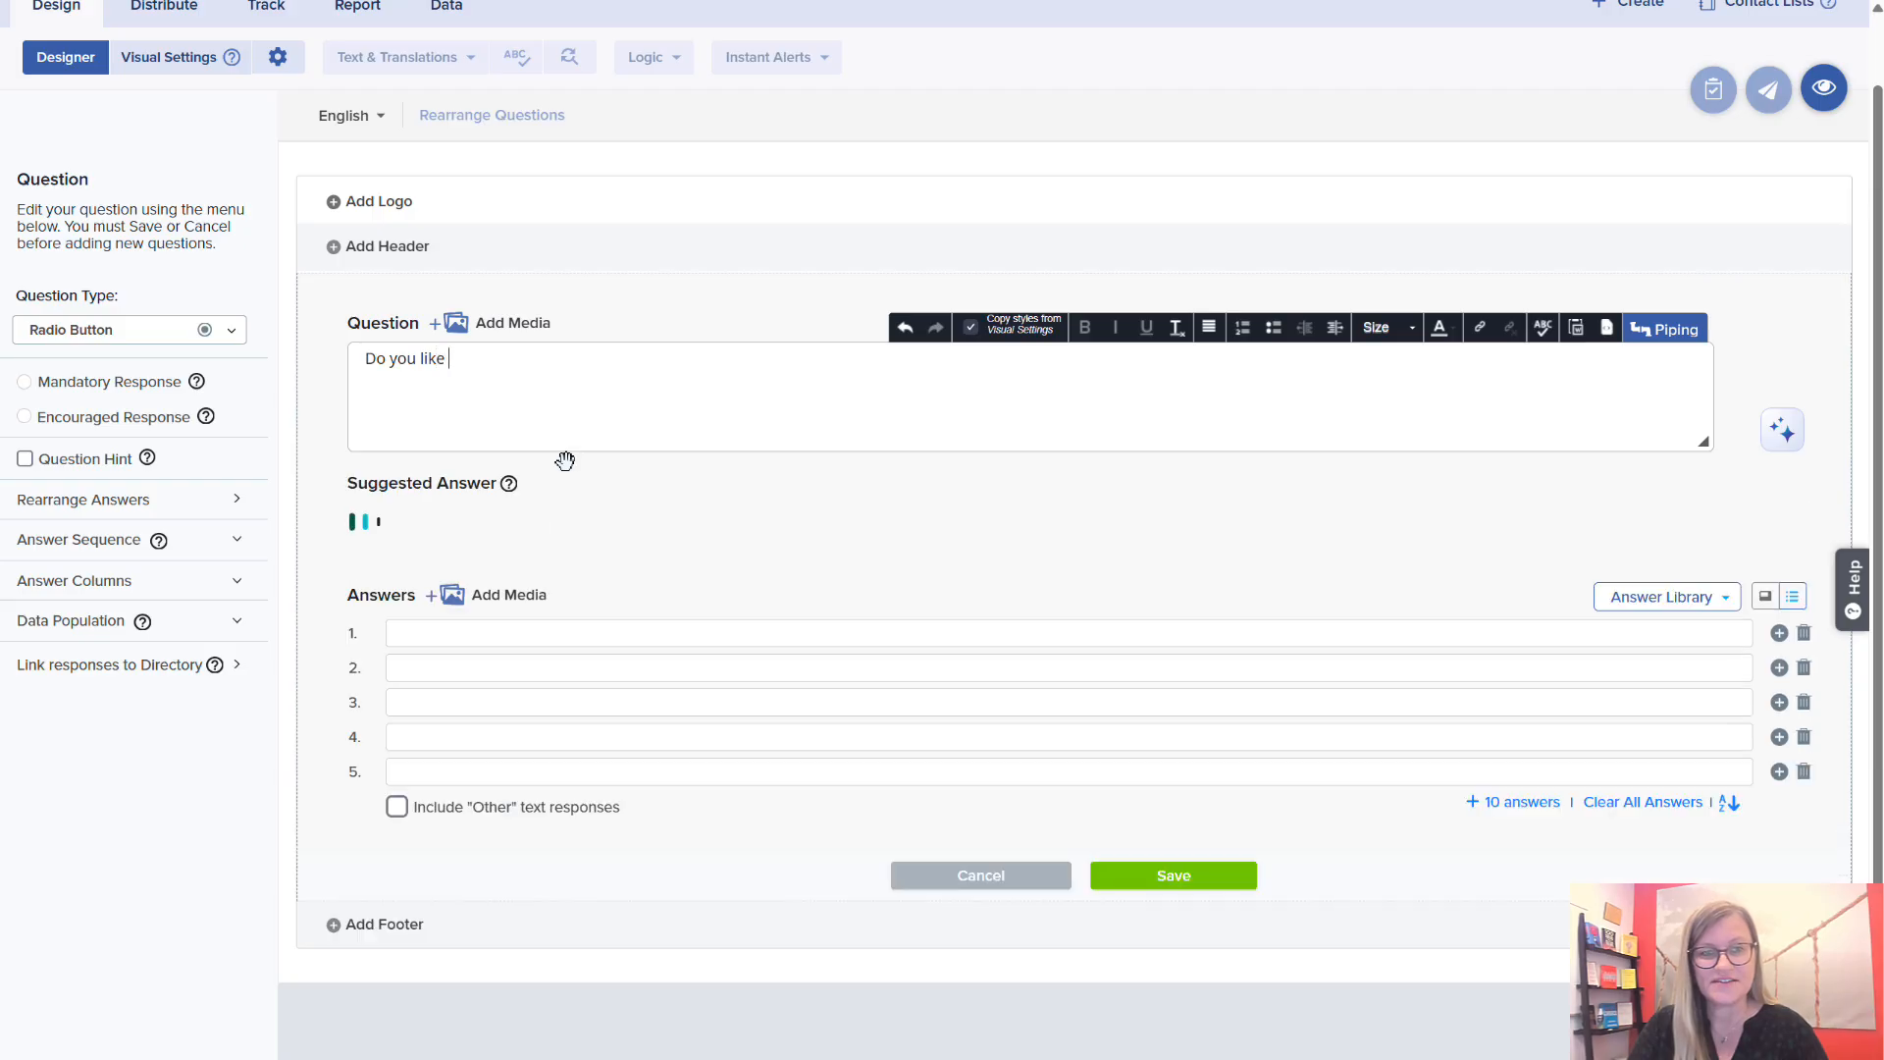
type("this video?")
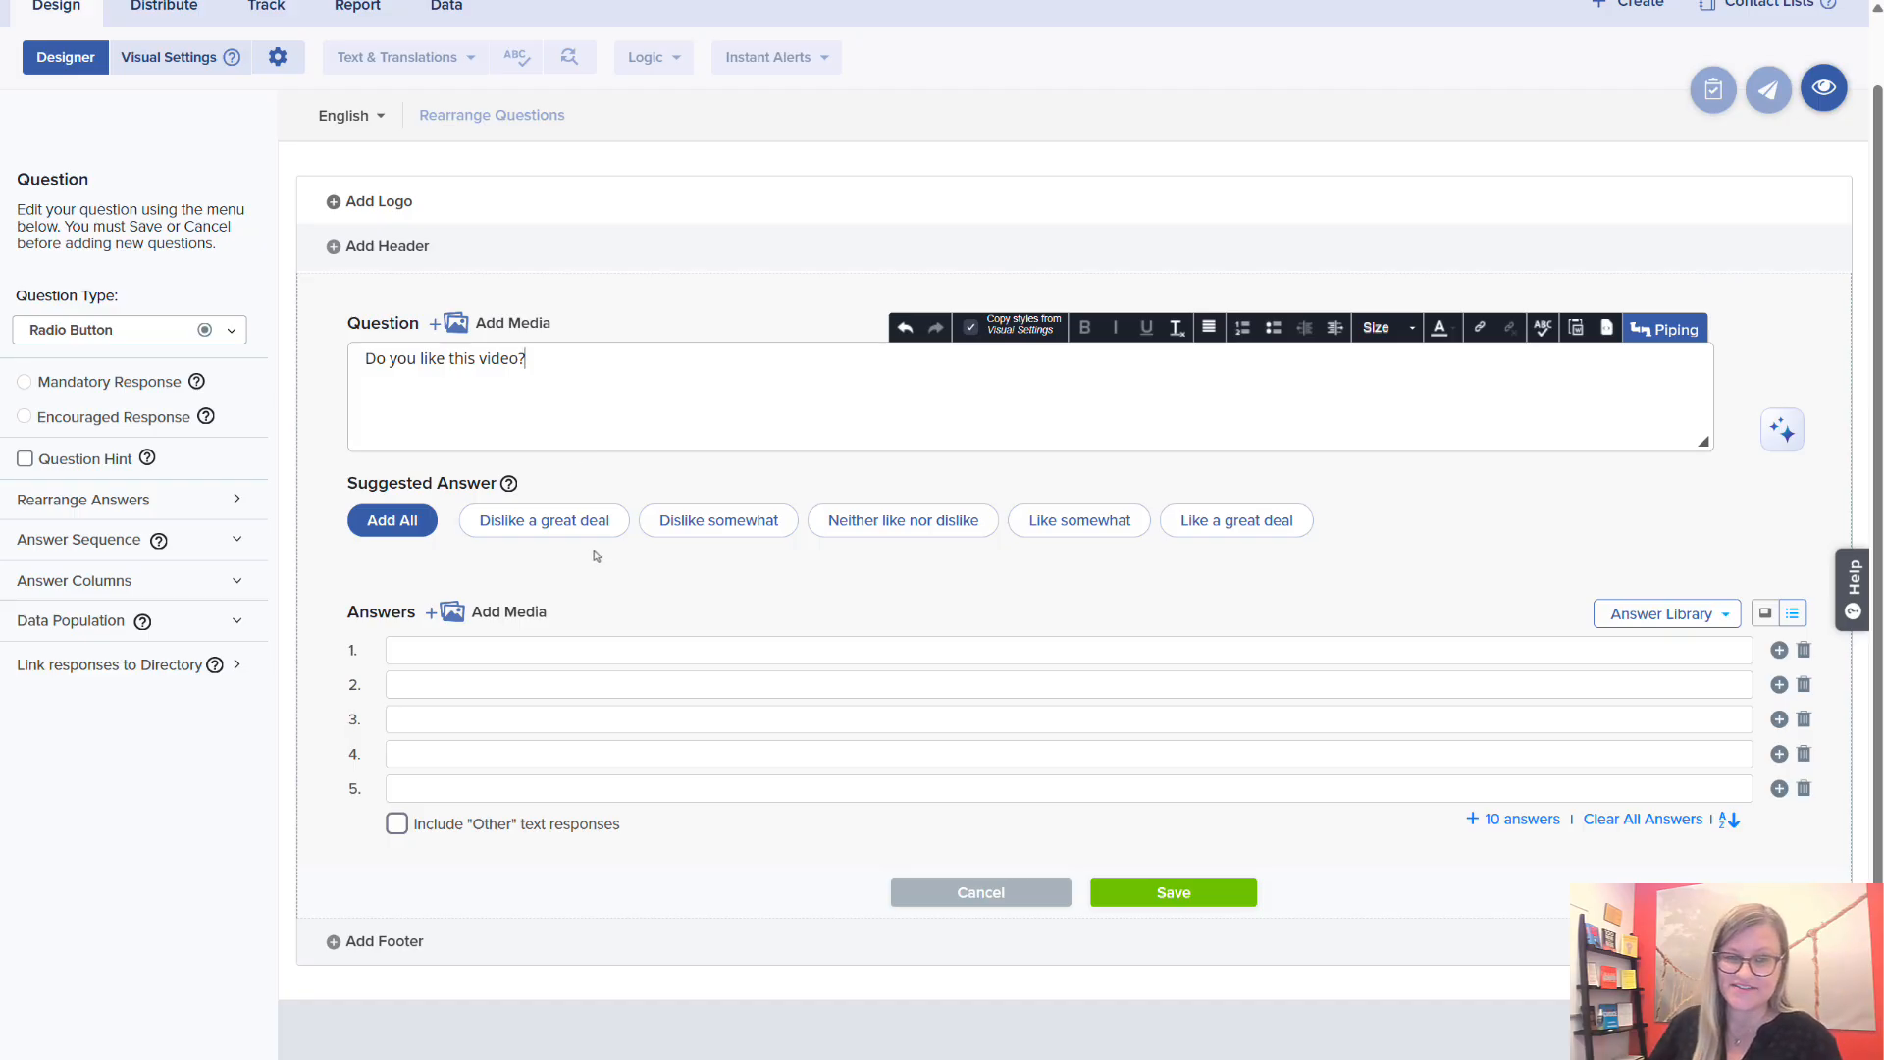
Enter "Yes" and "No" as the first two answers of the question.
left_click(549, 652)
type("Yes")
key("Tab")
type("No")
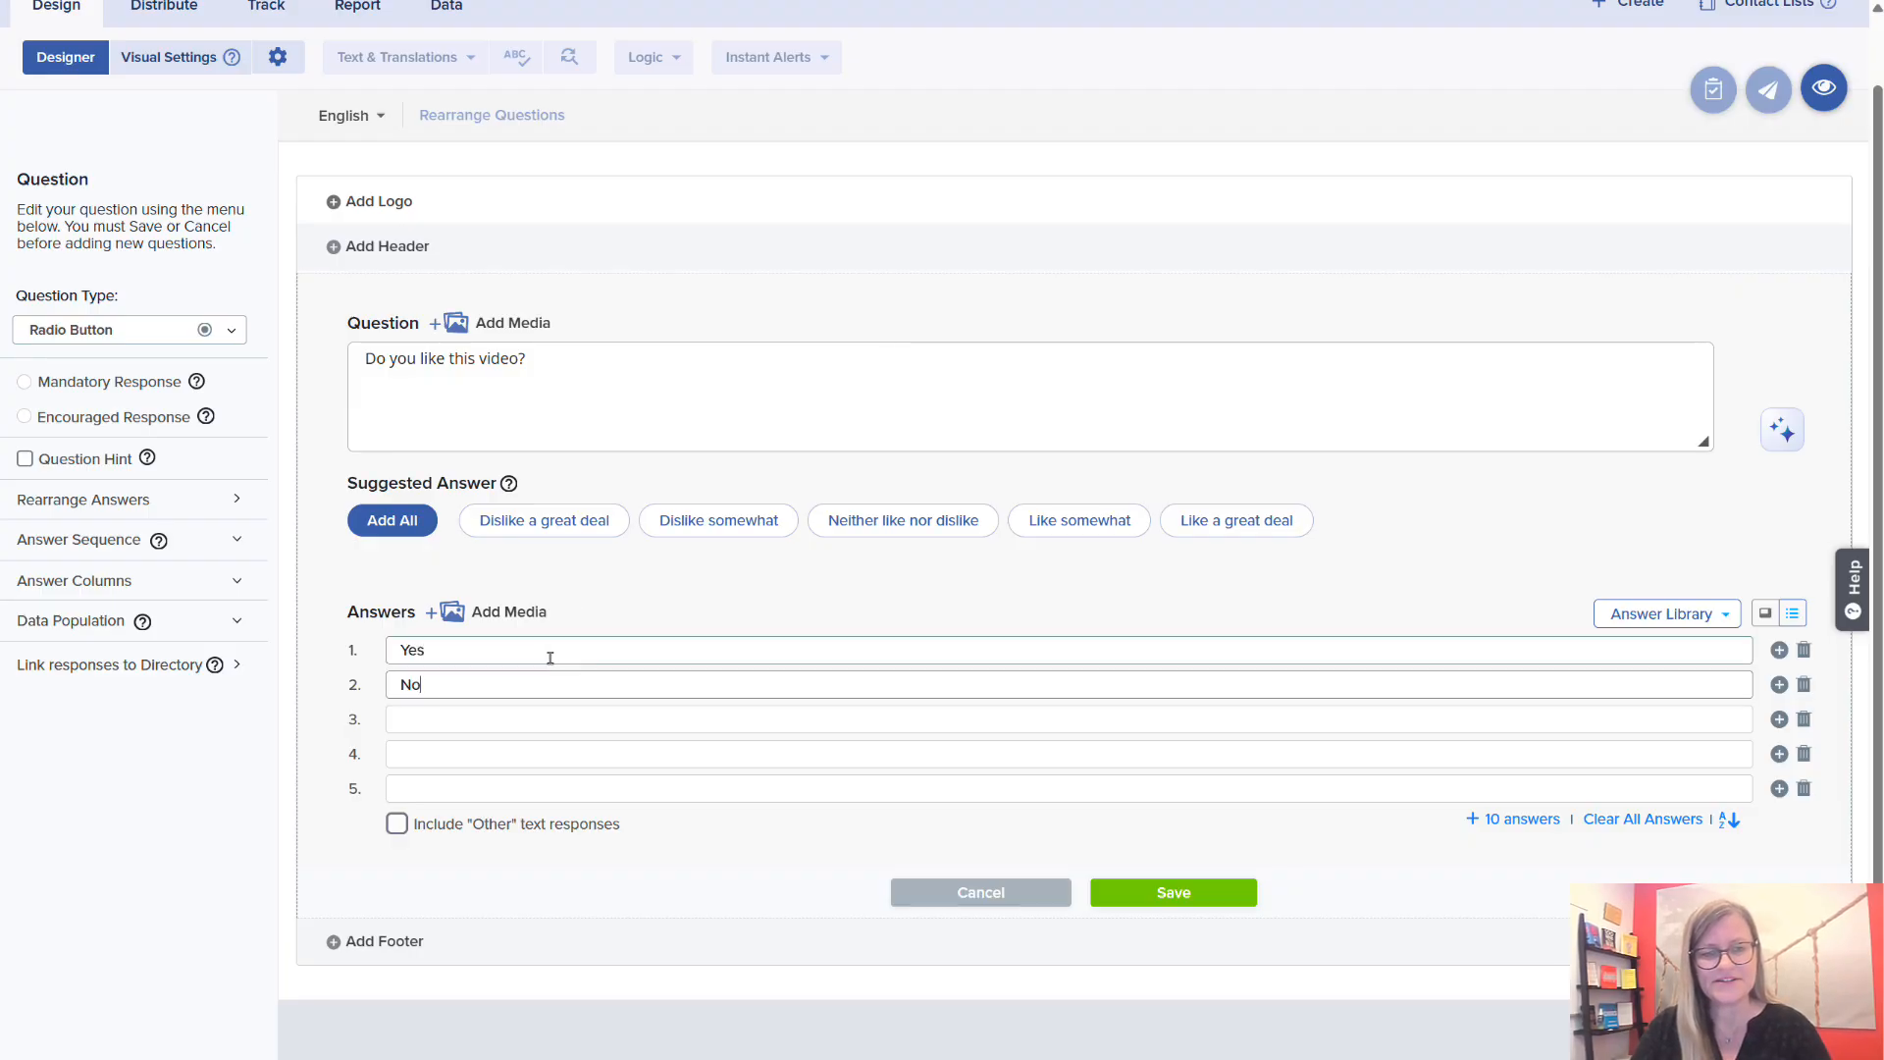
left_click(764, 593)
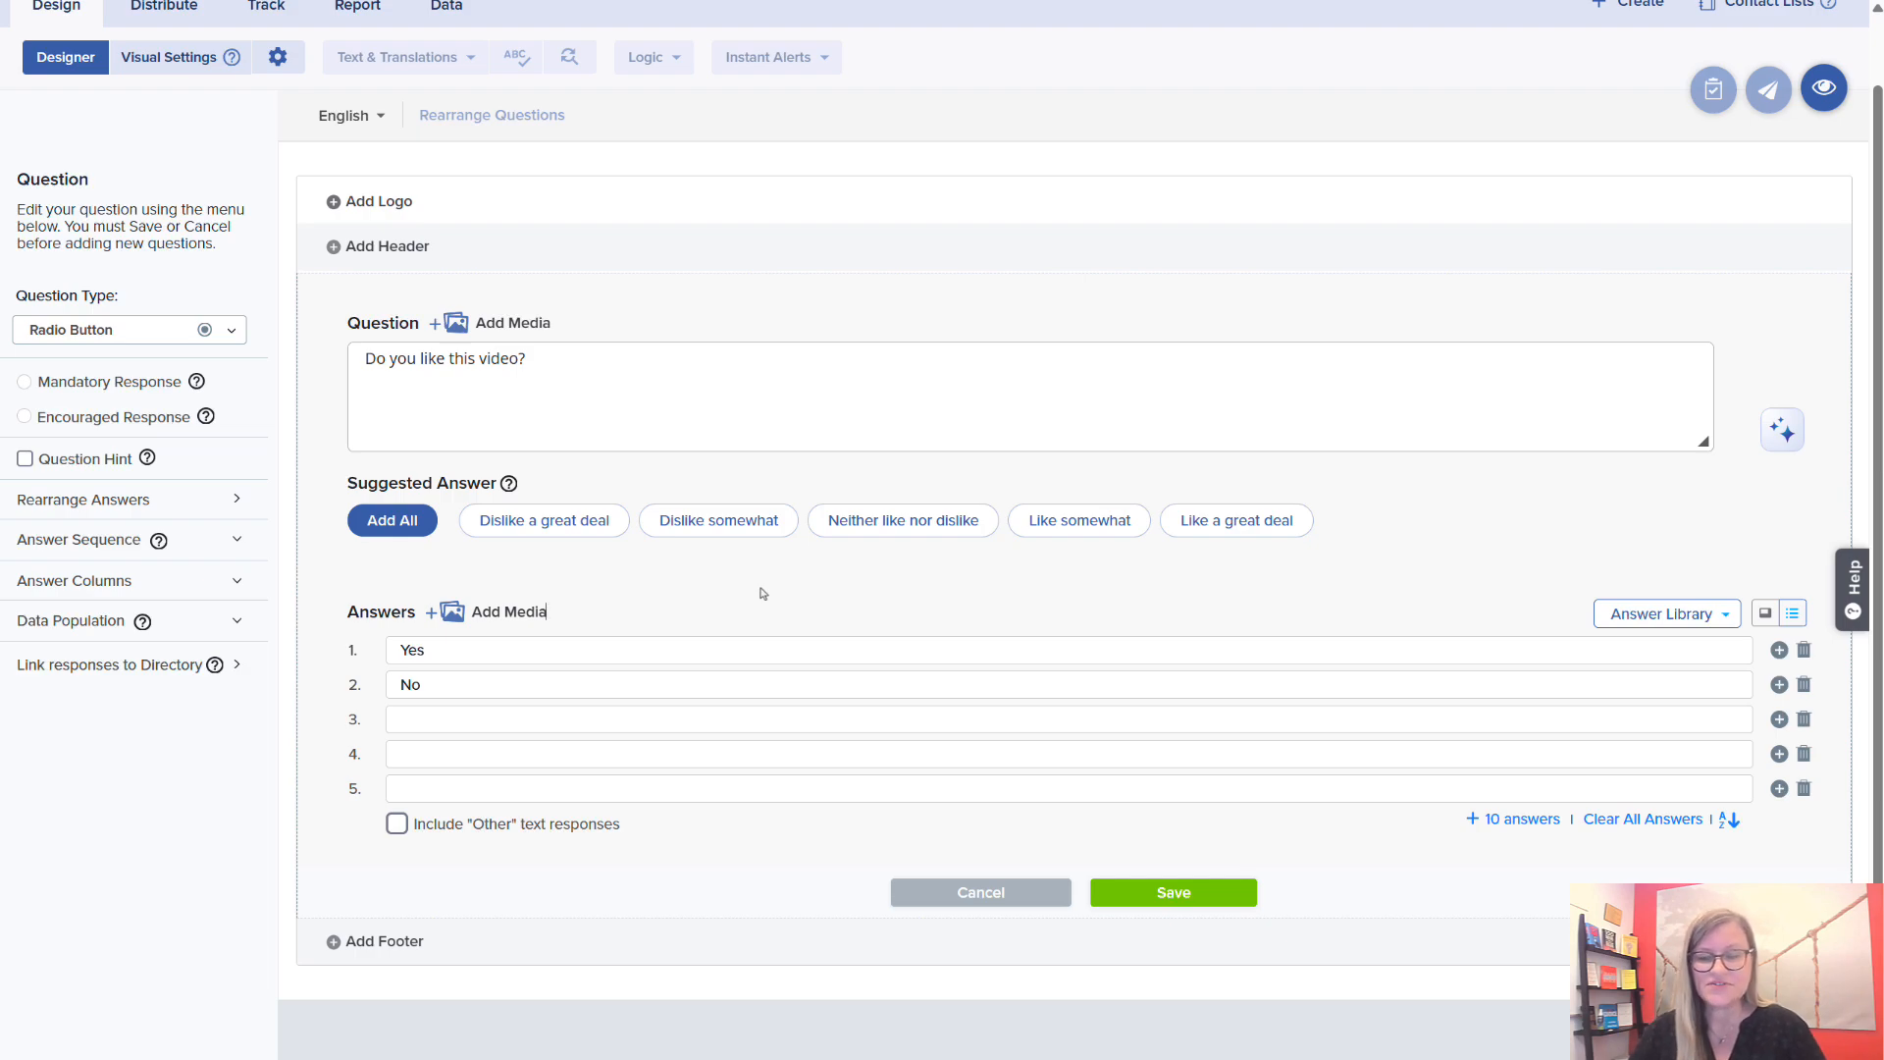
Browse the system-defined answer lists in the Answer Library without applying one.
left_click(1727, 617)
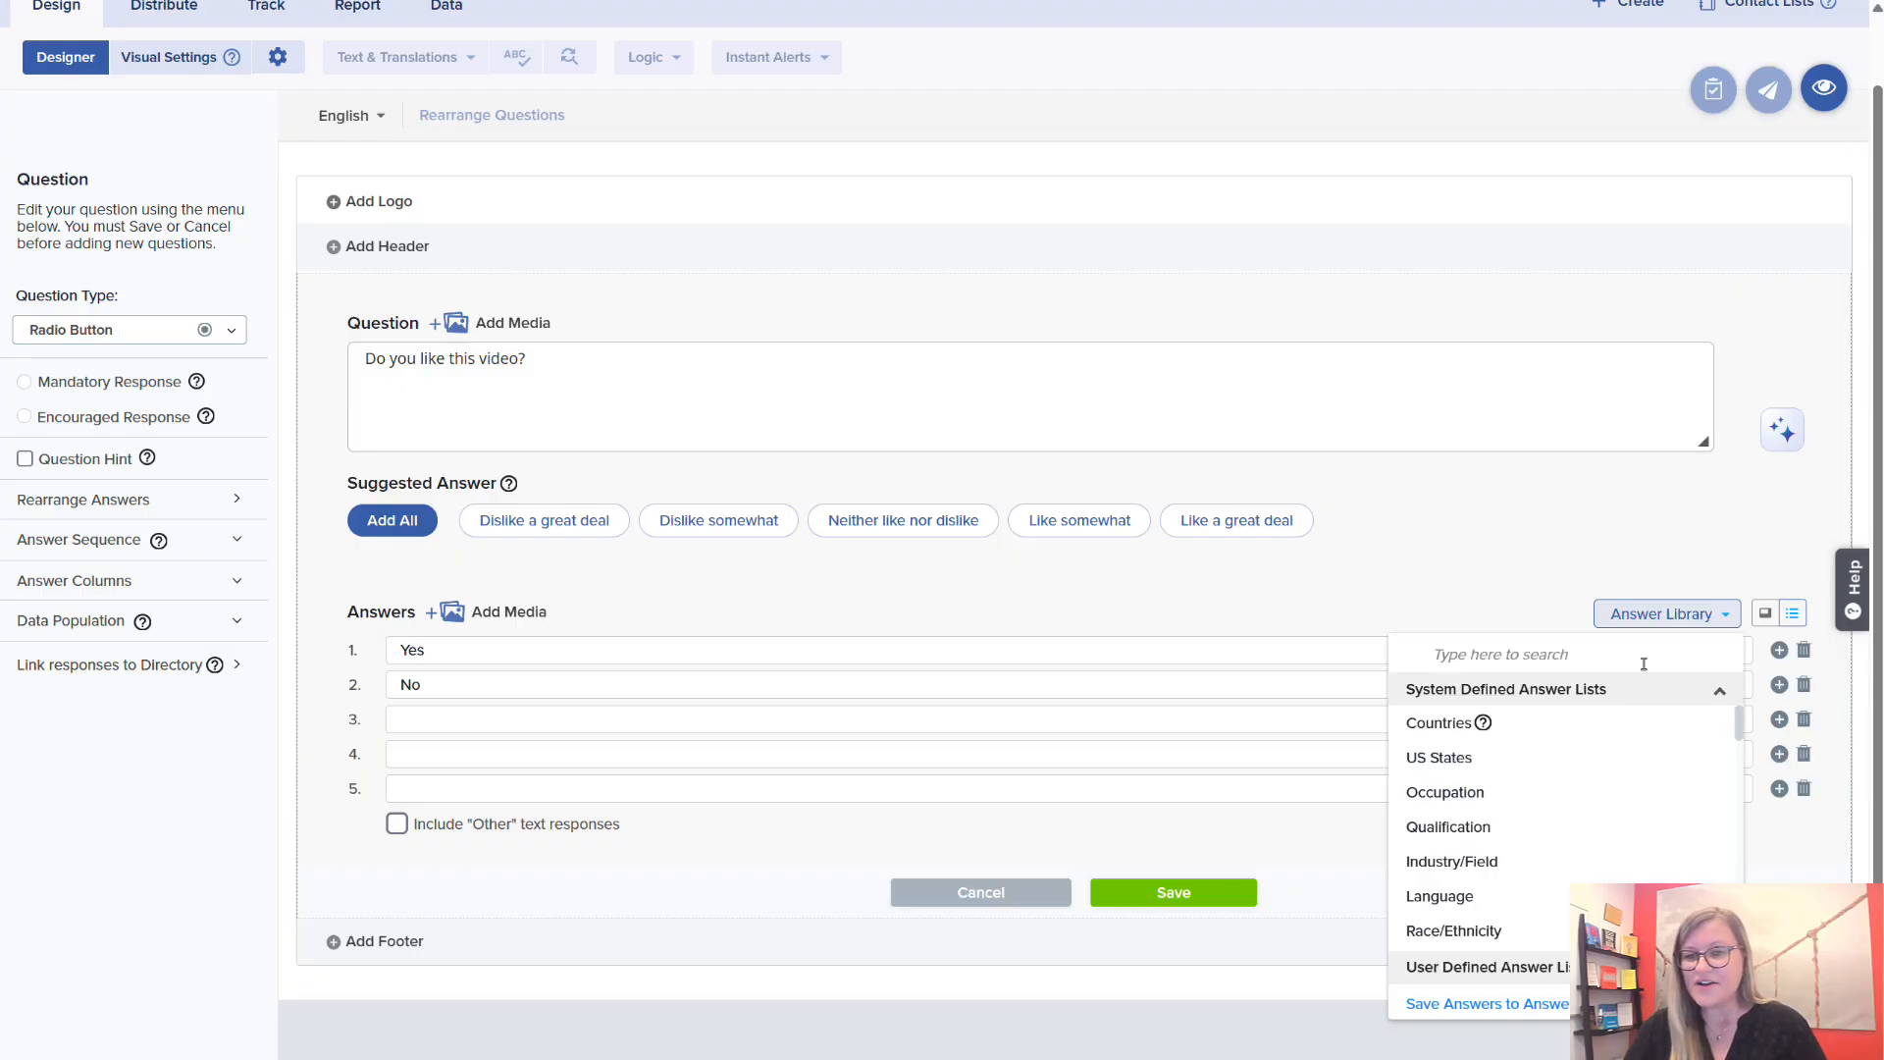
mouse_move(1577, 730)
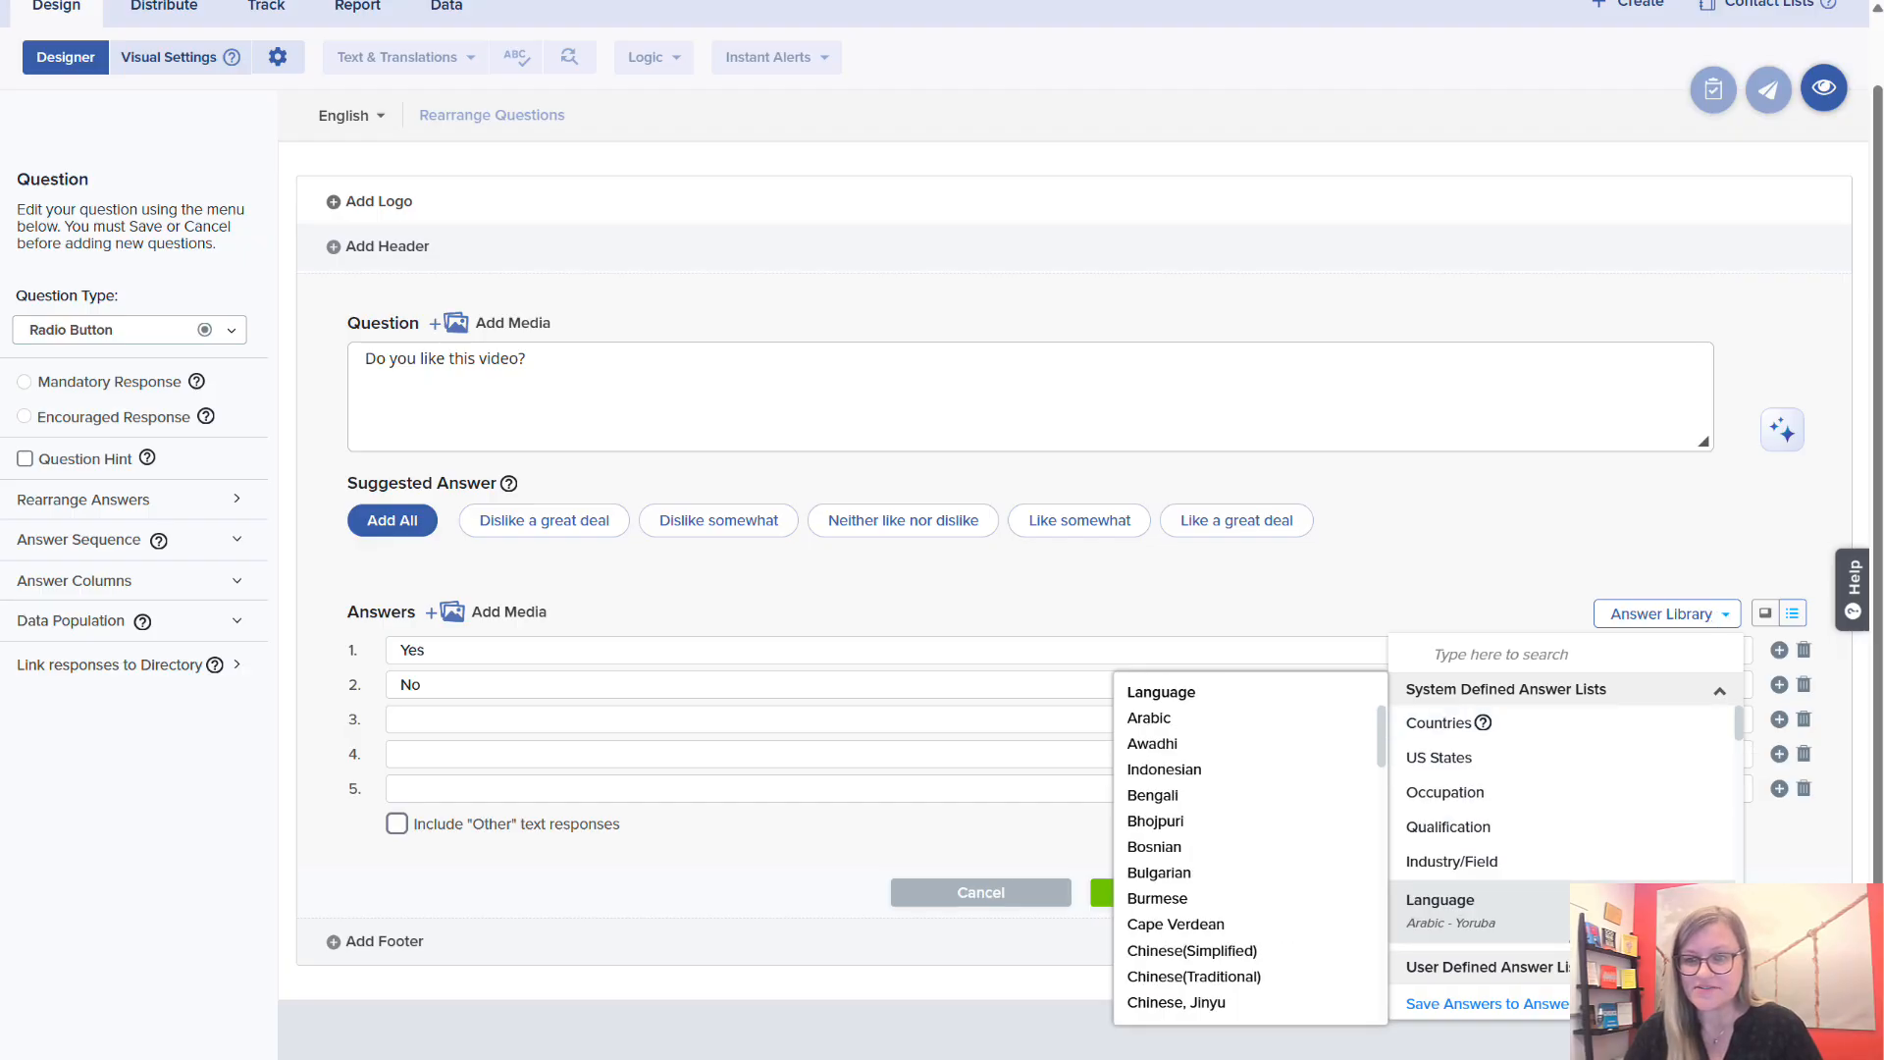
left_click(1591, 525)
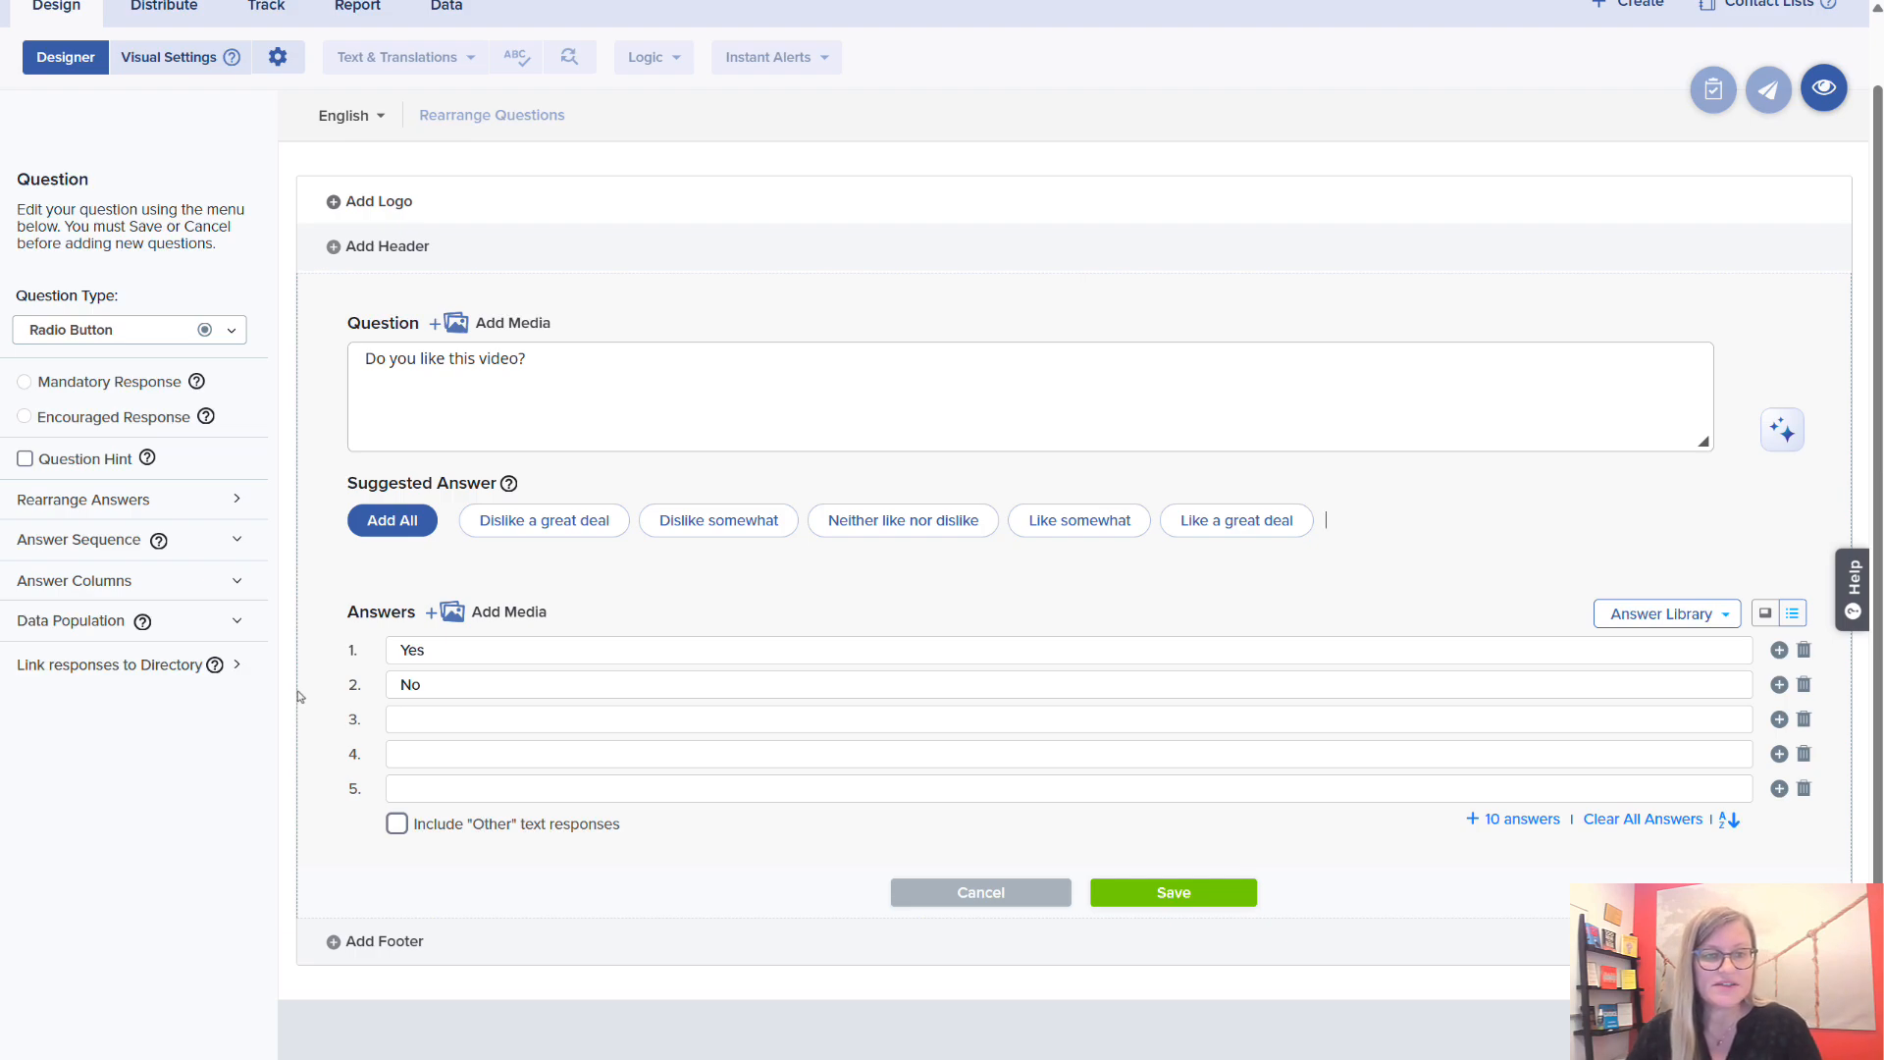
Make a response to the question mandatory and change the question type to Rating Scale.
left_click(122, 386)
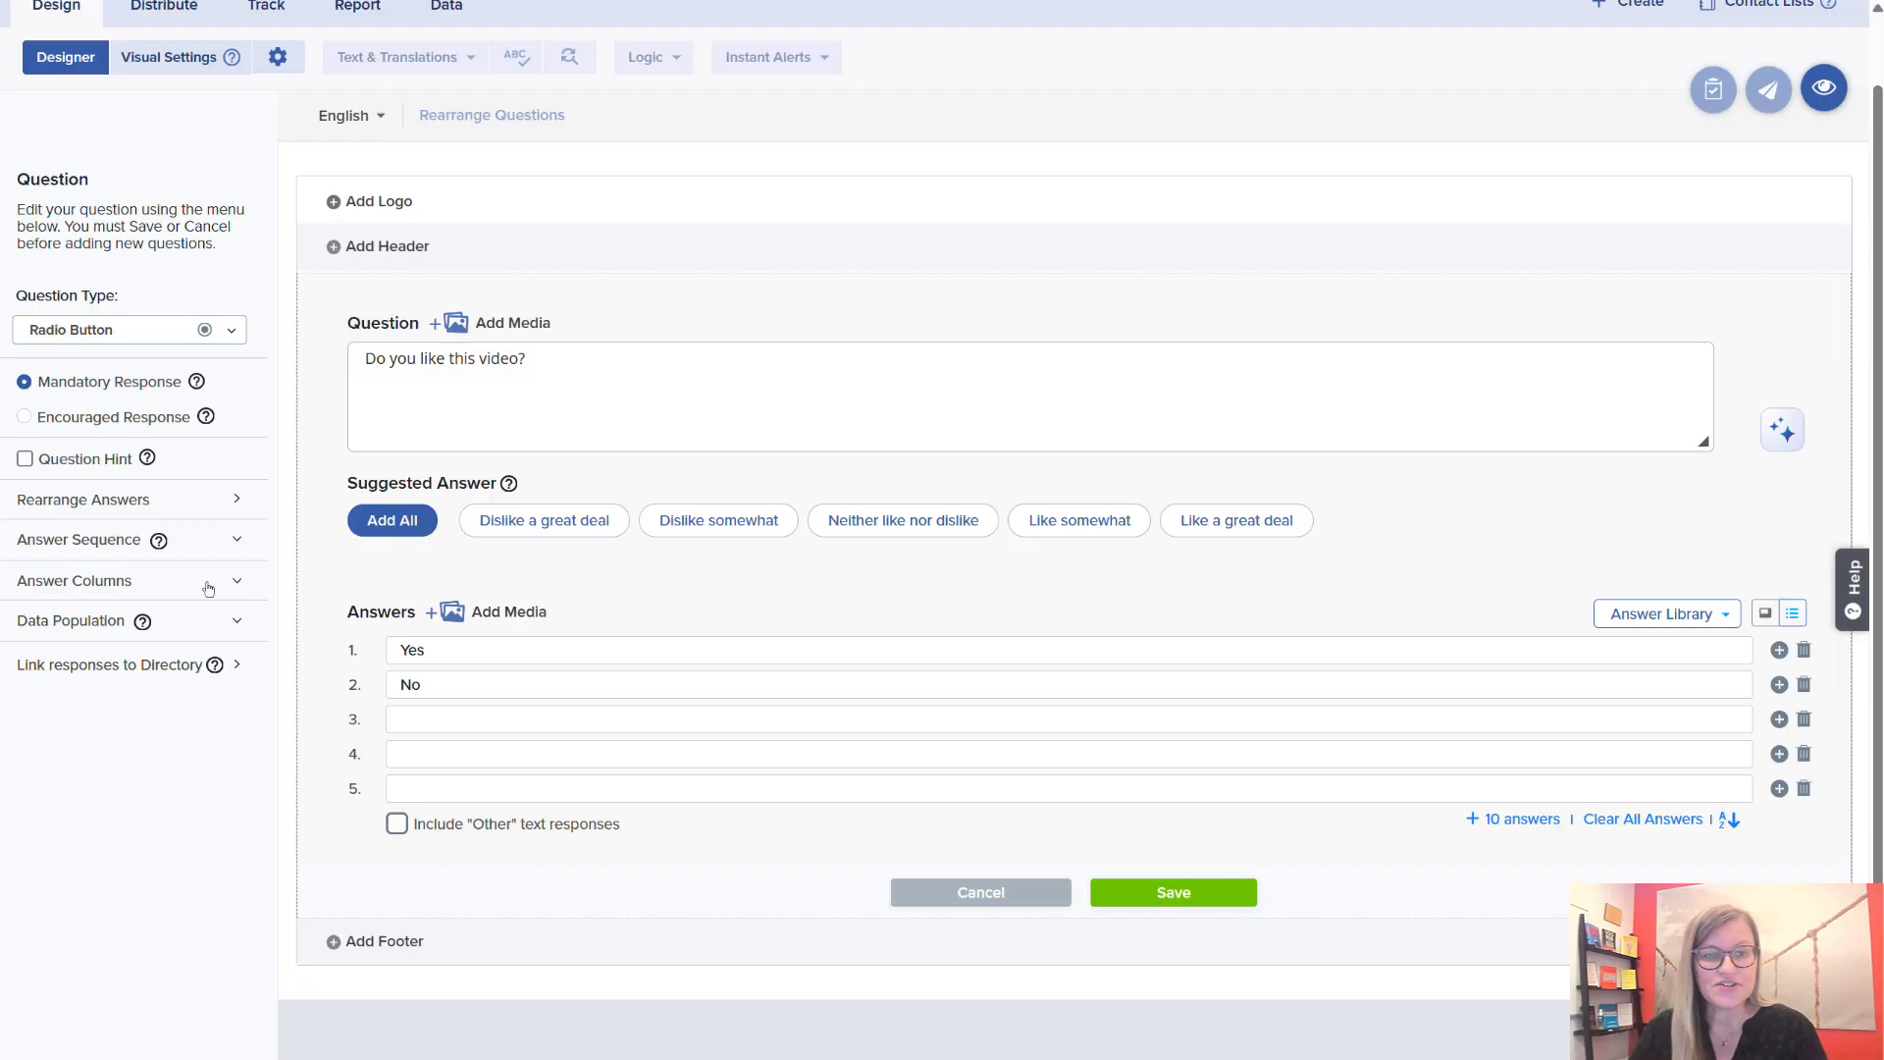
left_click(232, 333)
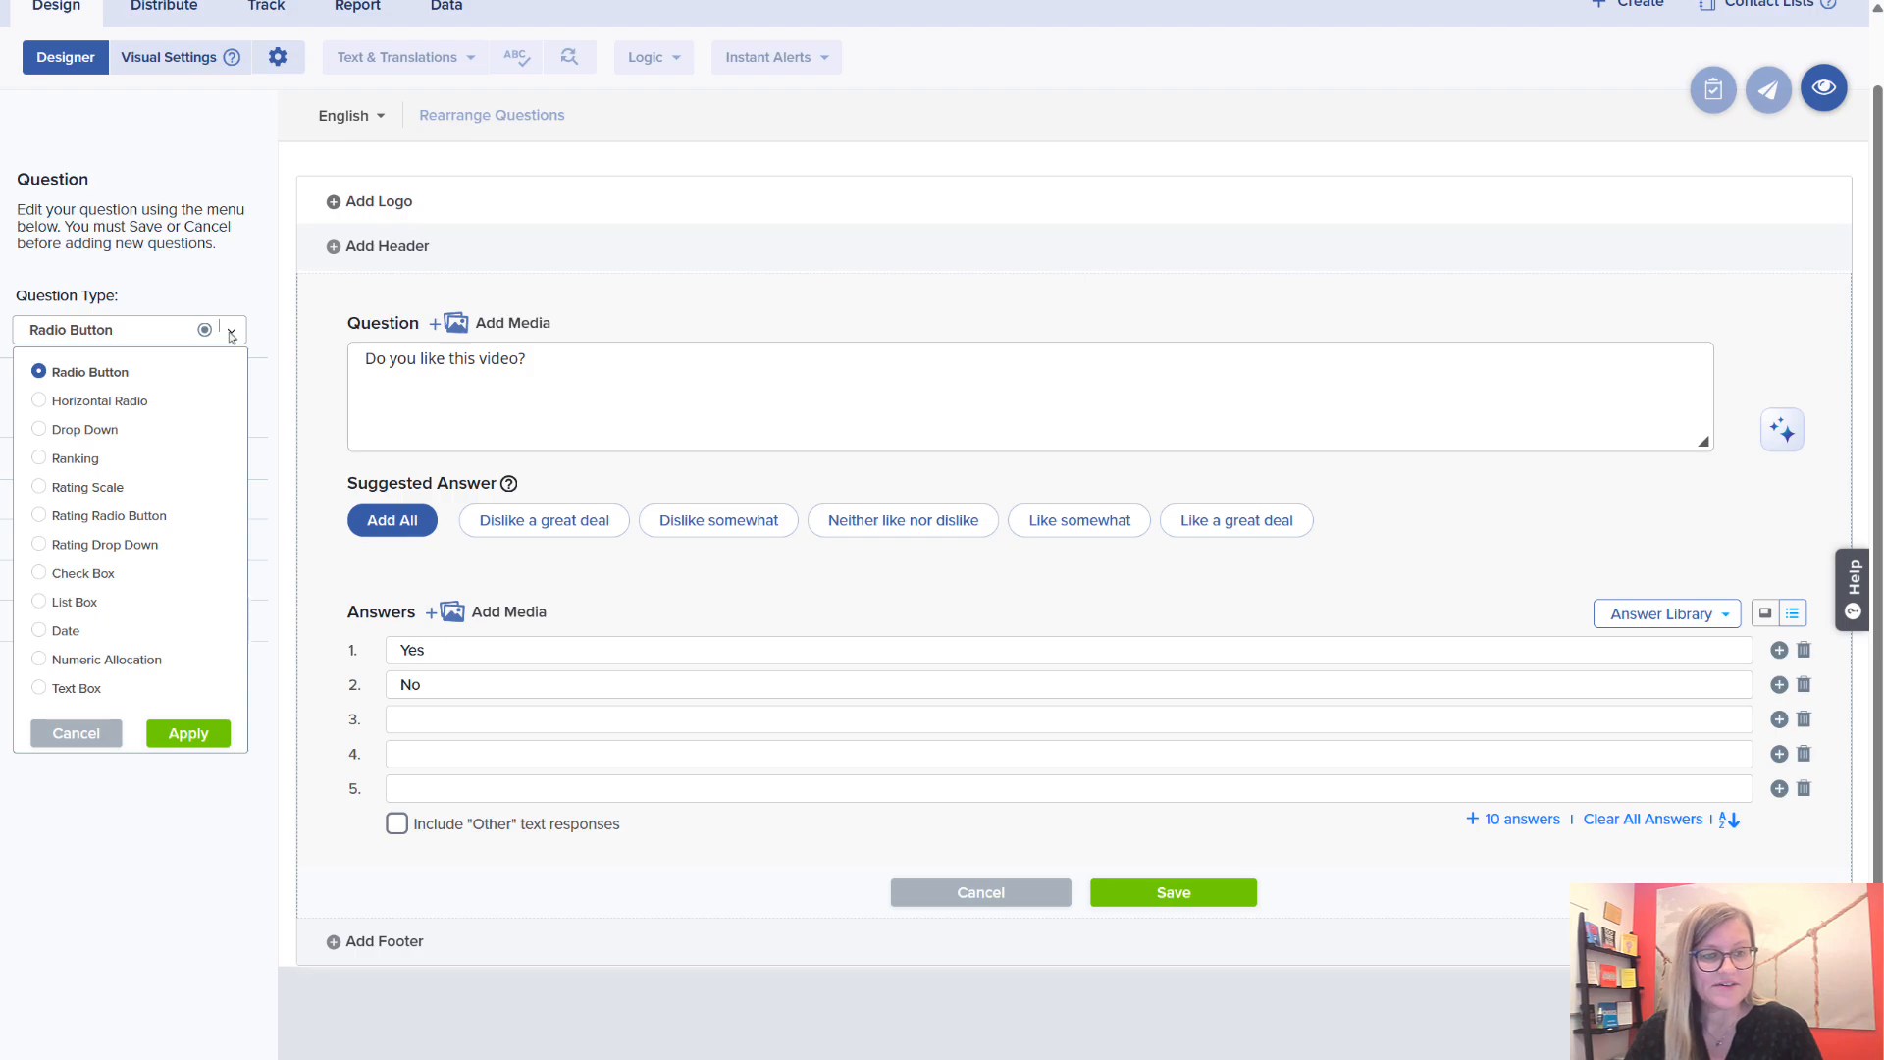
left_click(120, 488)
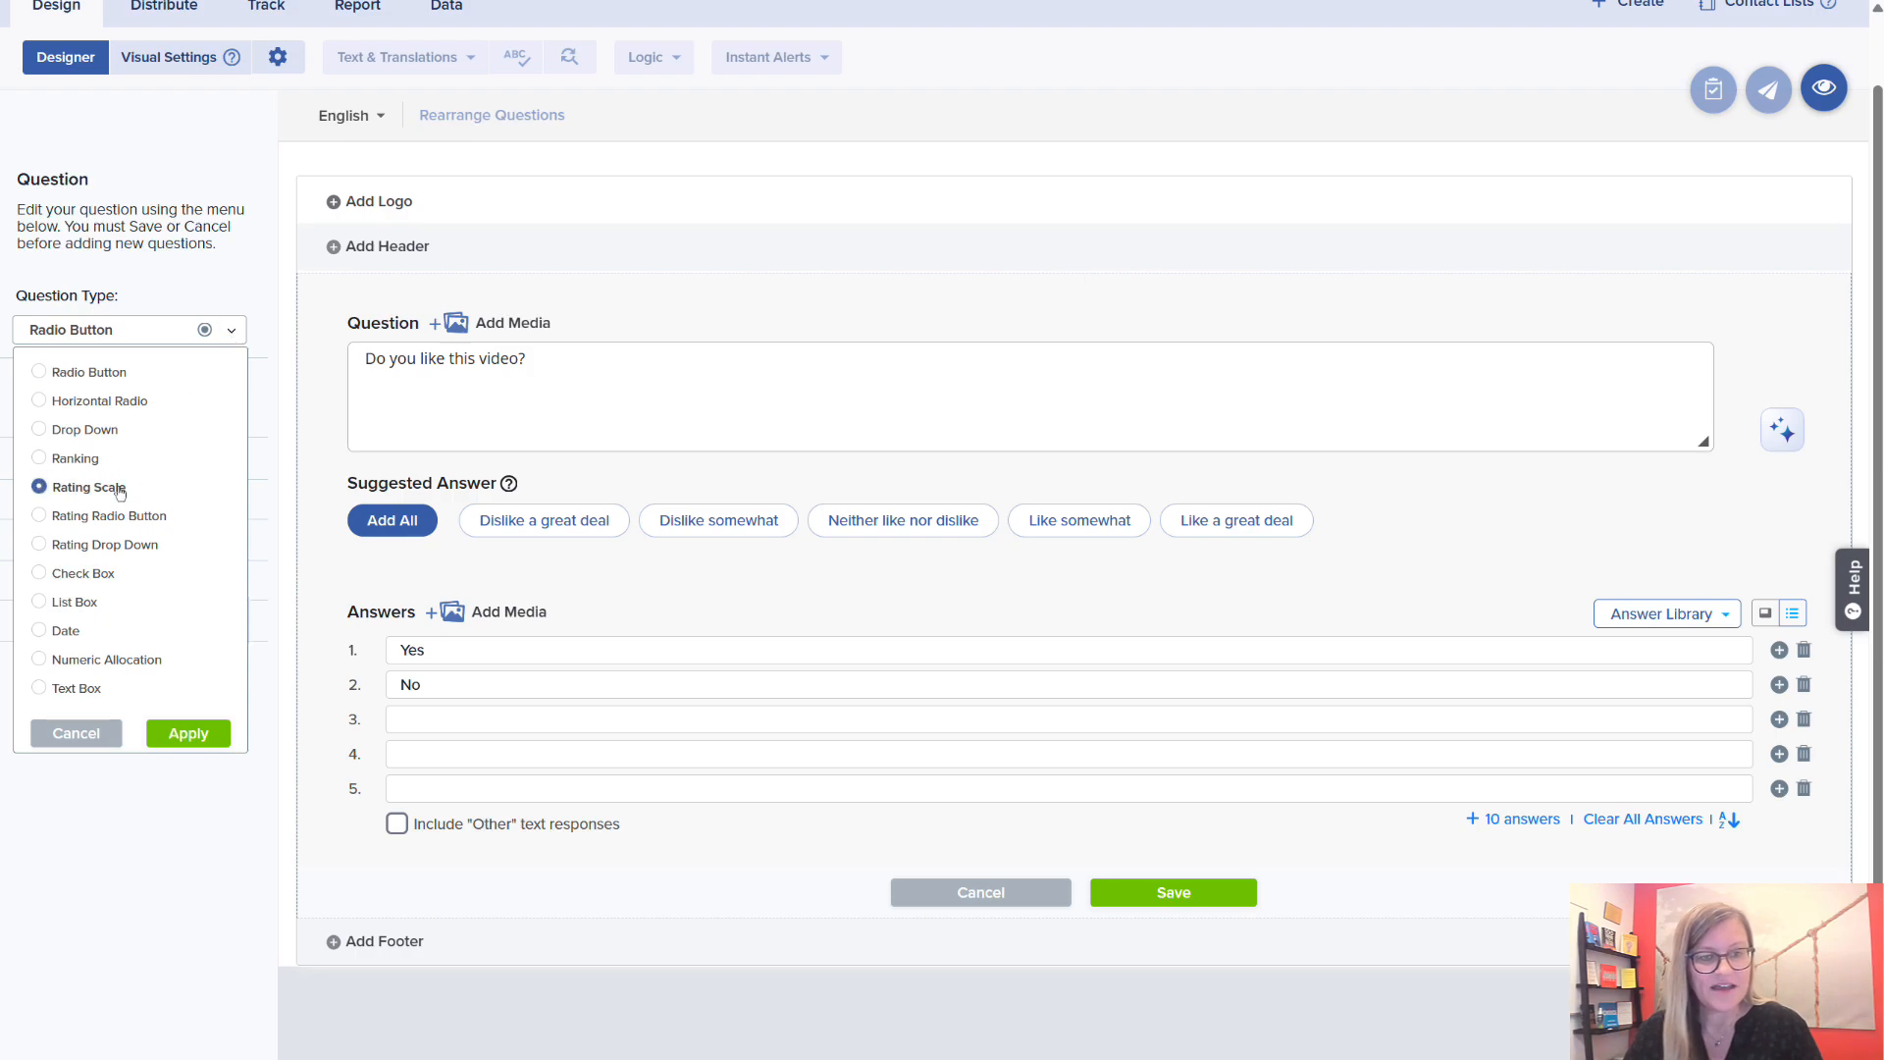
left_click(222, 734)
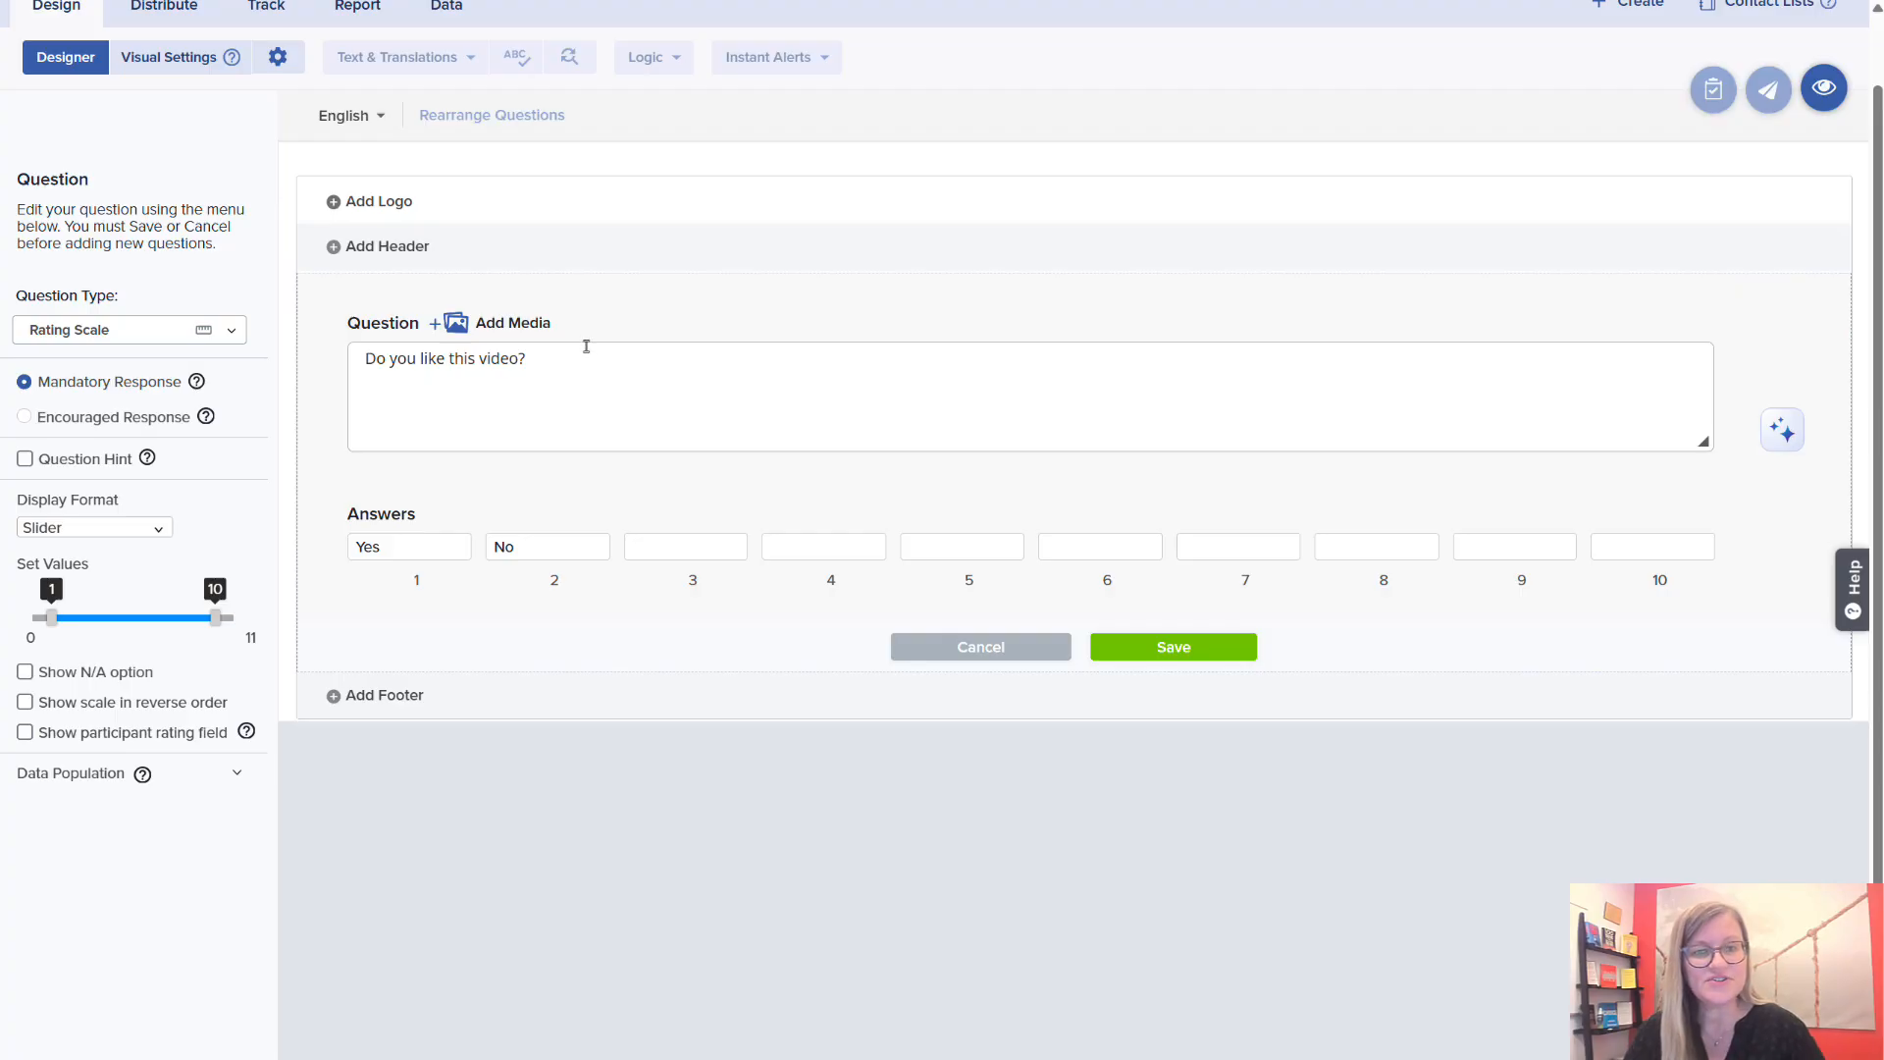
Replace the question text with "How much do you like this video?".
left_click_drag(586, 351, 346, 368)
type("How ")
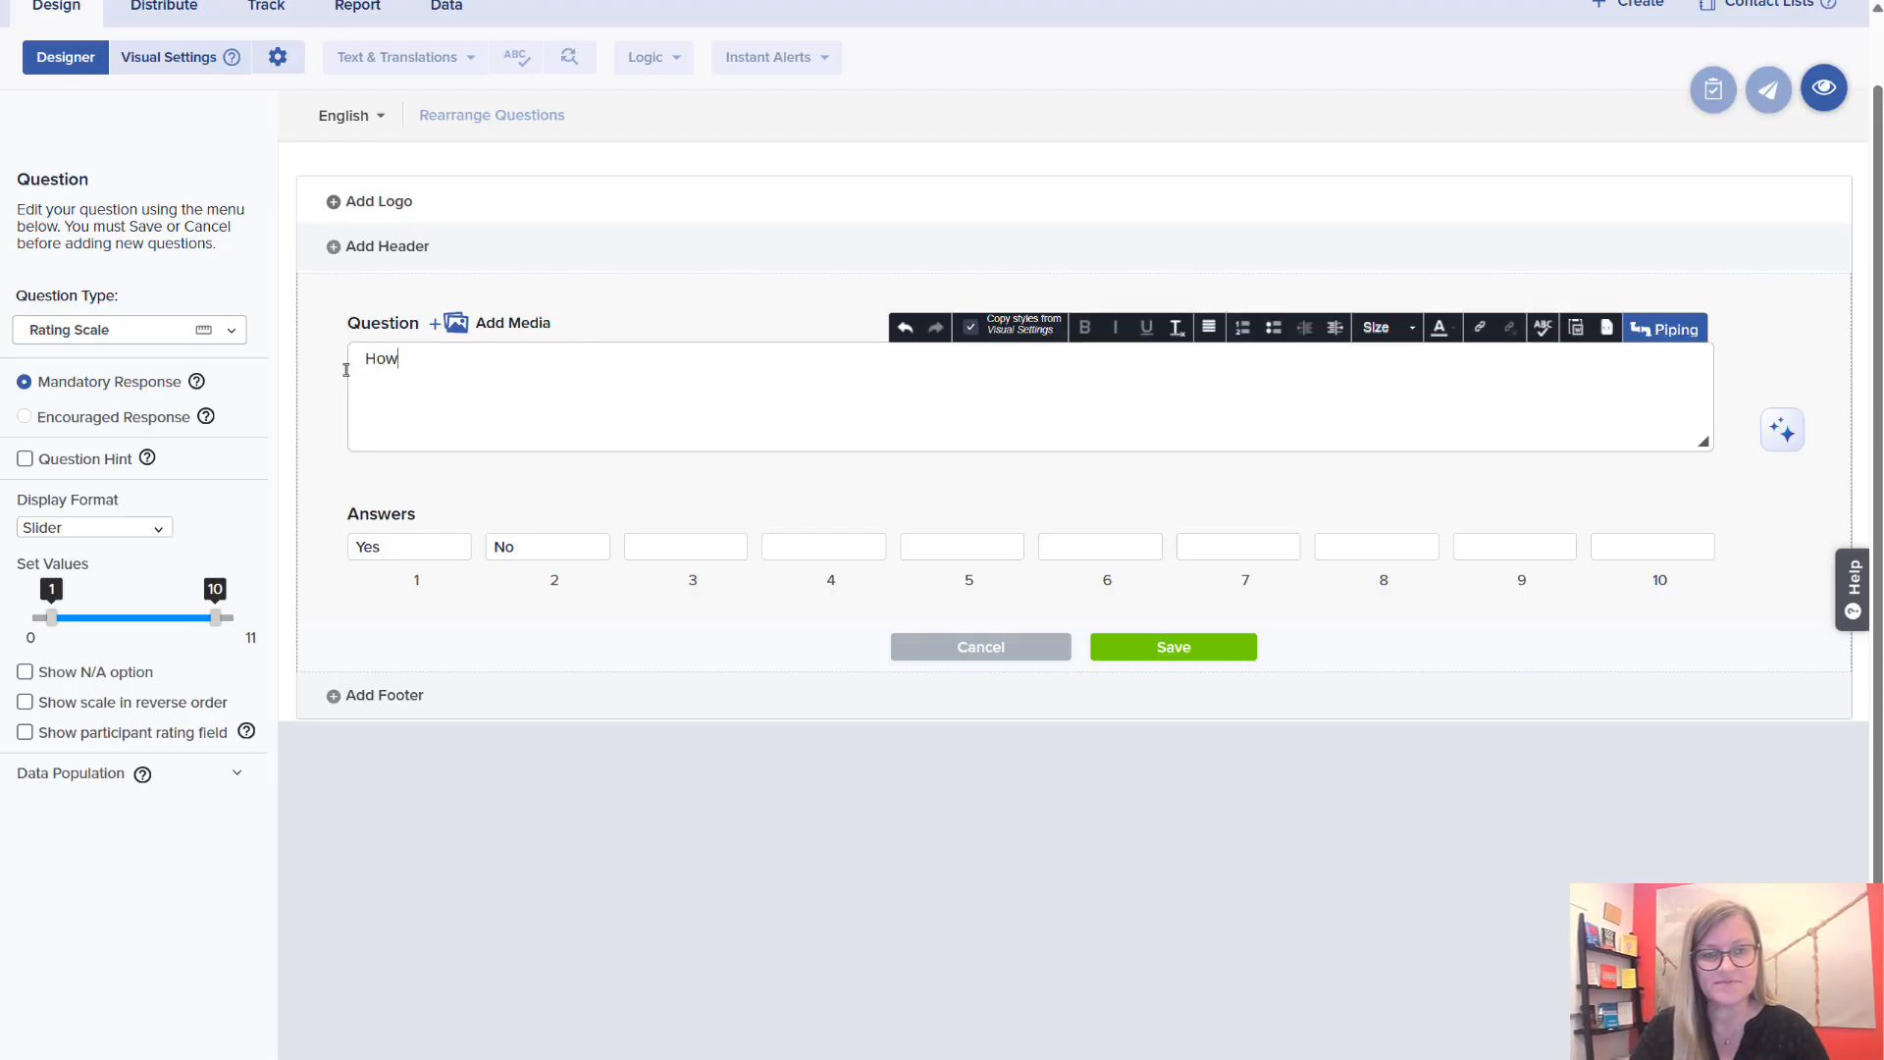
type("much do yo ul")
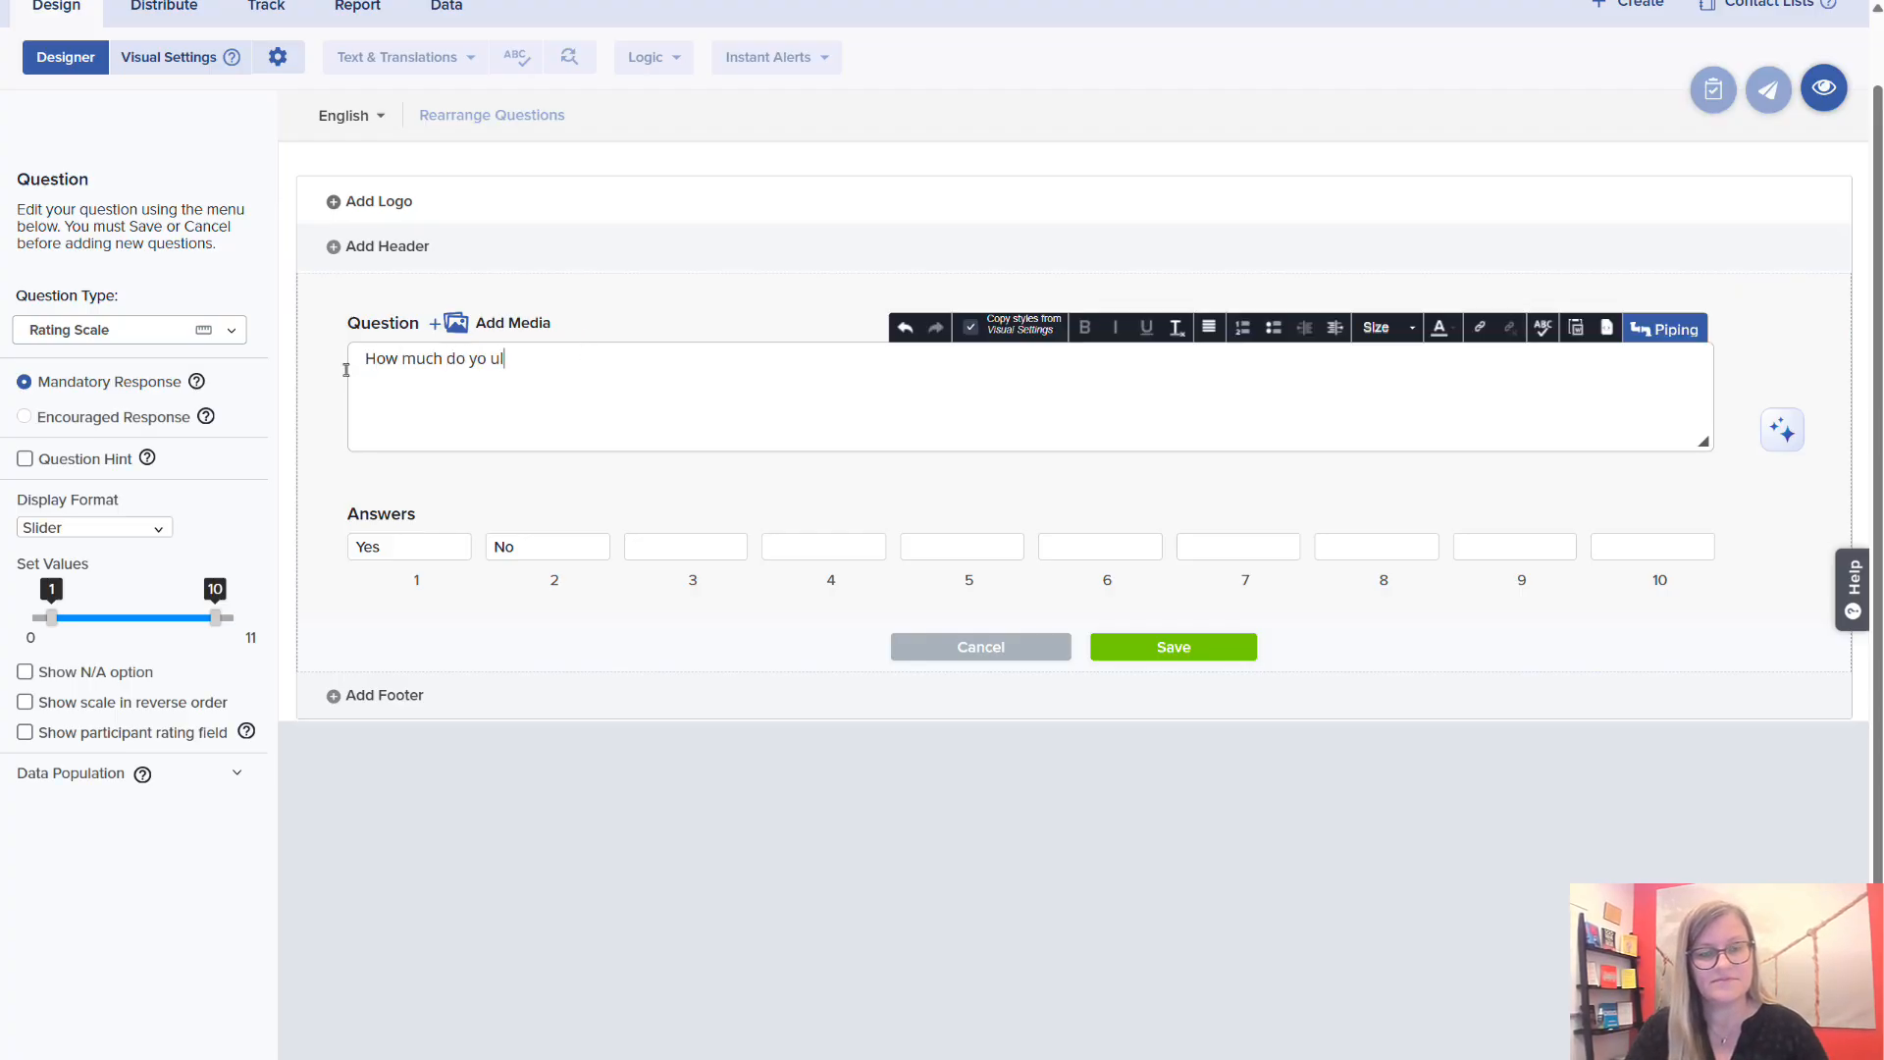
key("BackSpace")
key("BackSpace")
key("BackSpace")
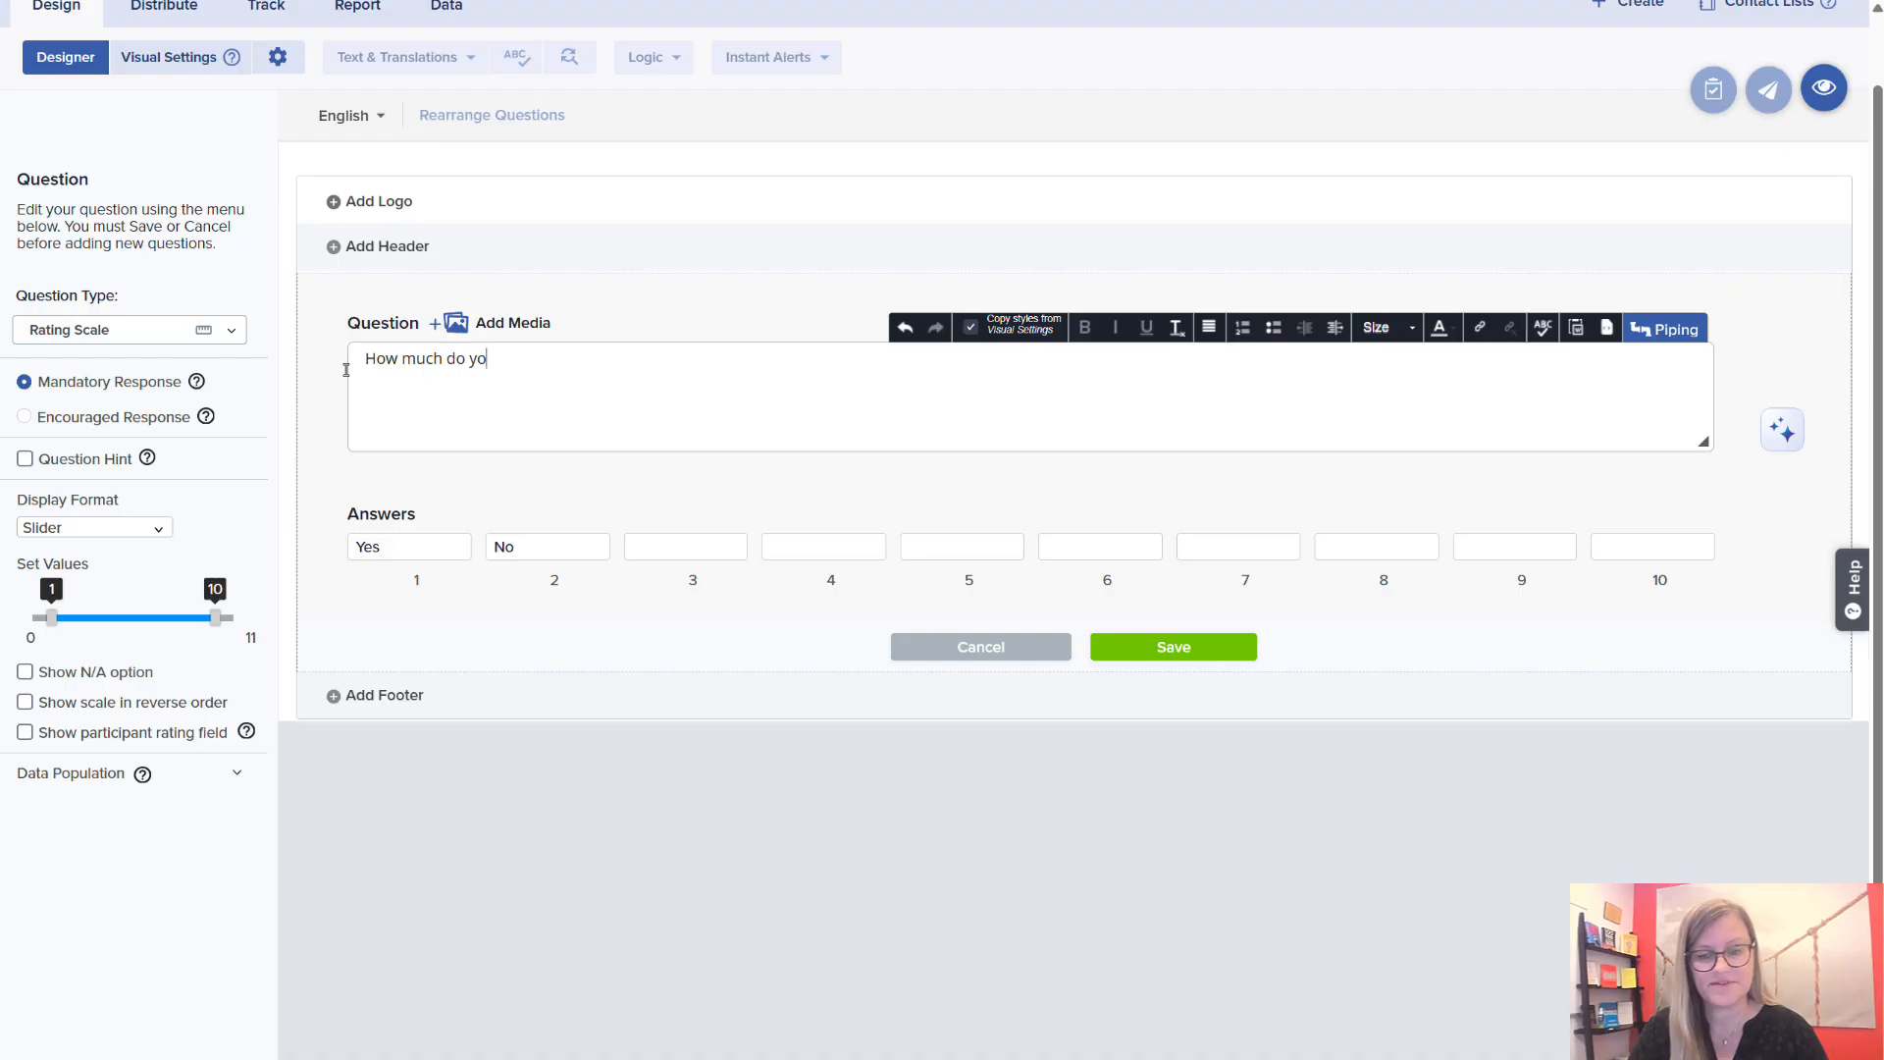
type("u like this video?")
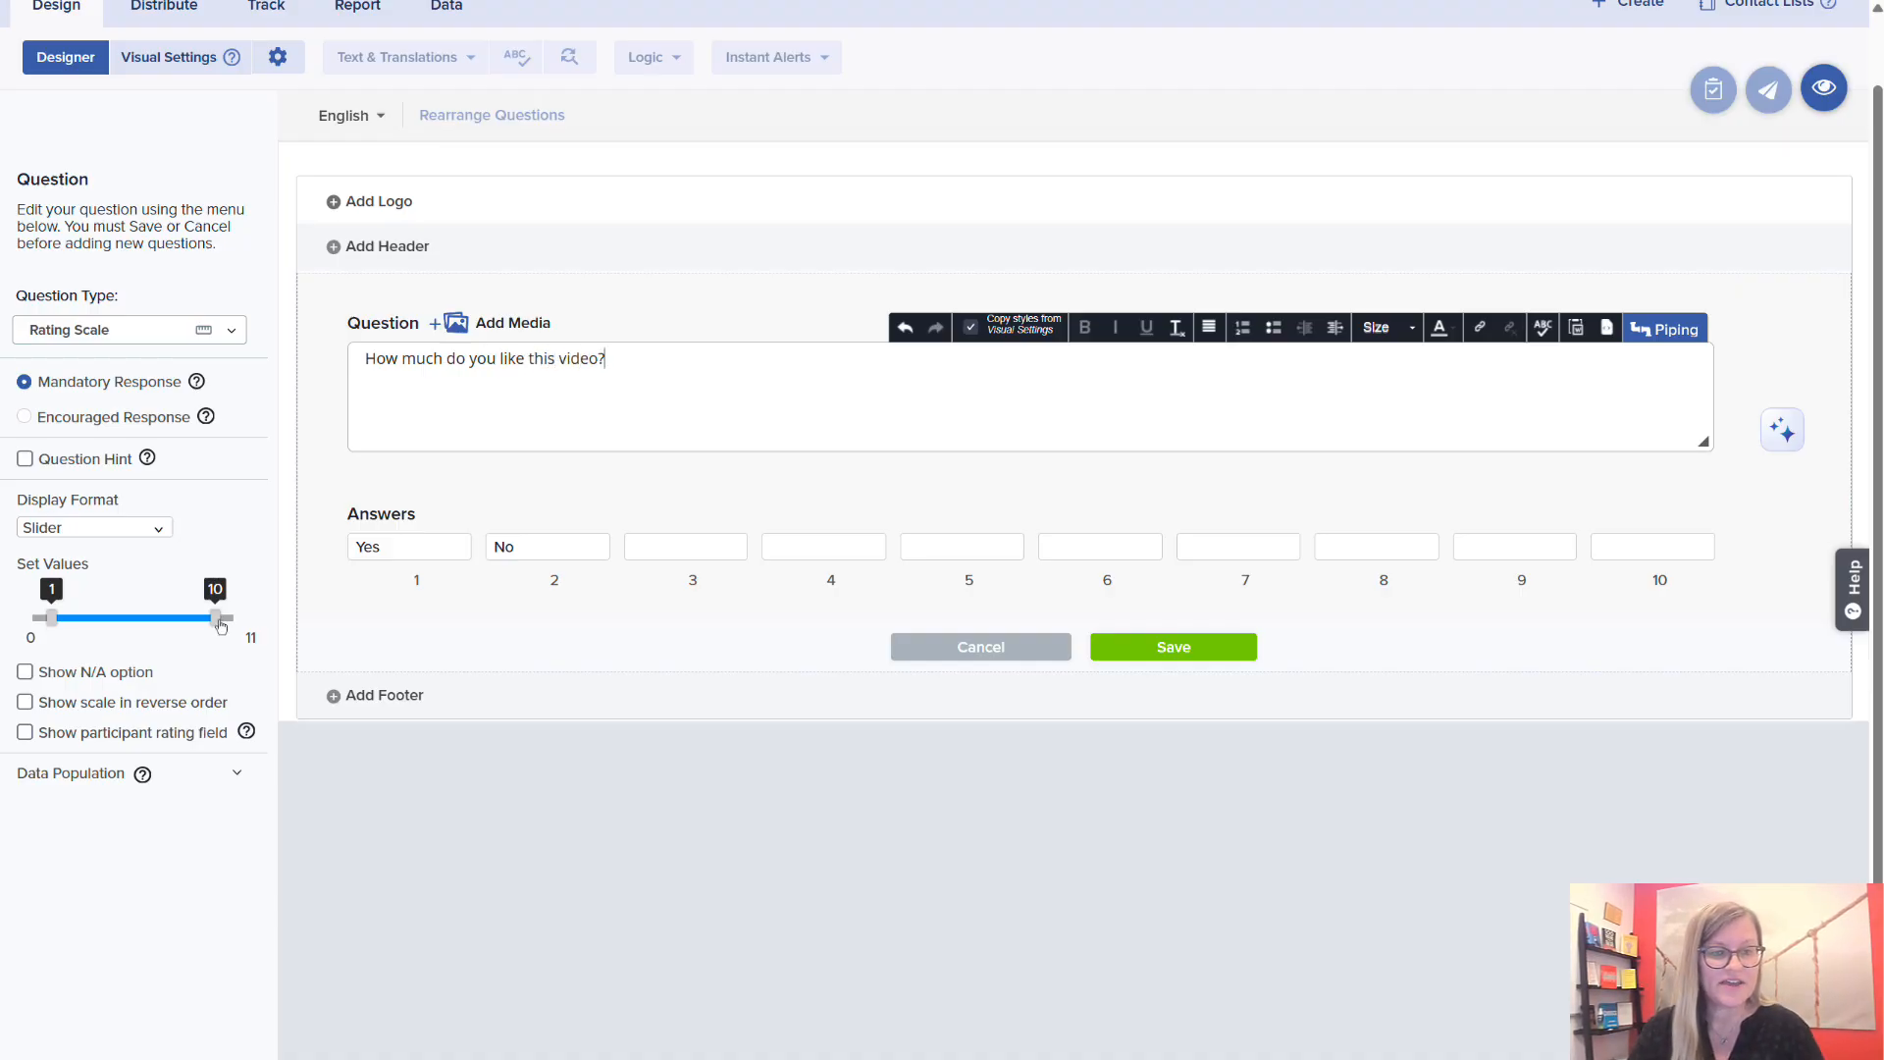
Set the rating scale's display format to Smileys and label answer 1 "Not at all" and answer 5 "Totally".
left_click(155, 533)
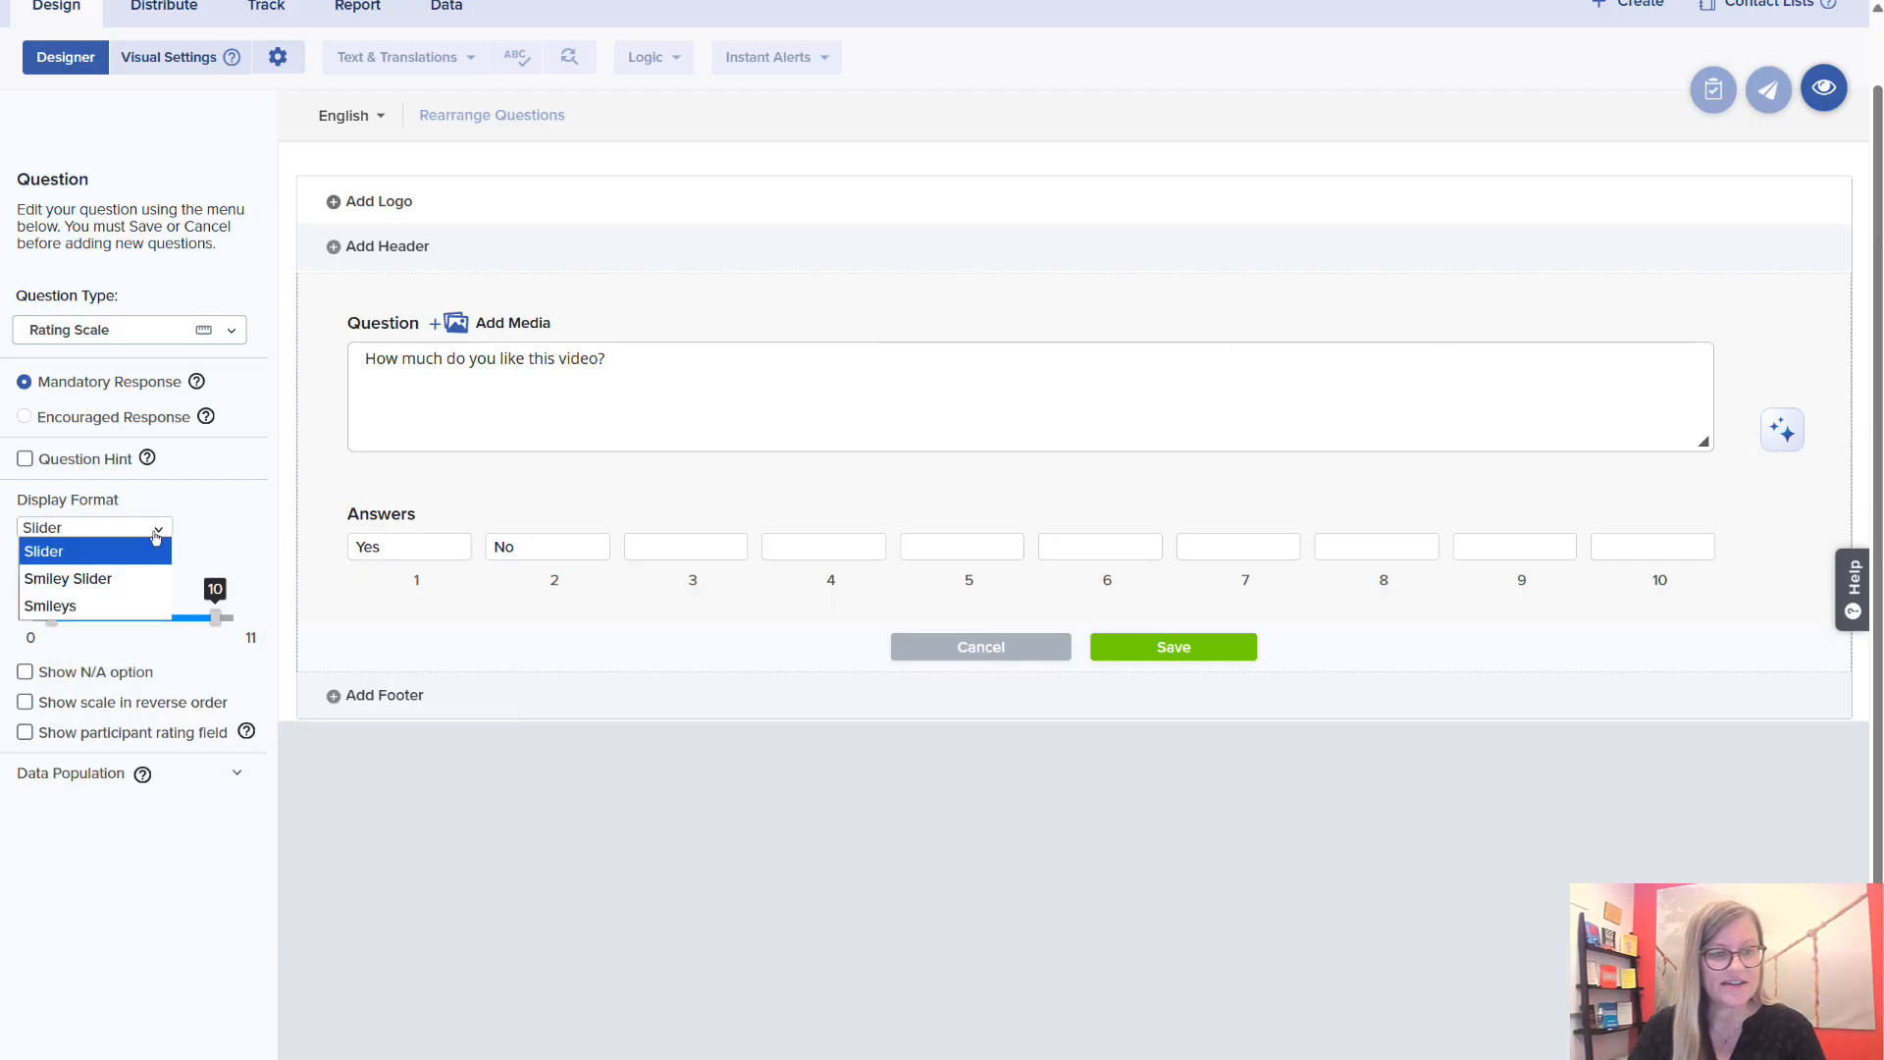
left_click(137, 605)
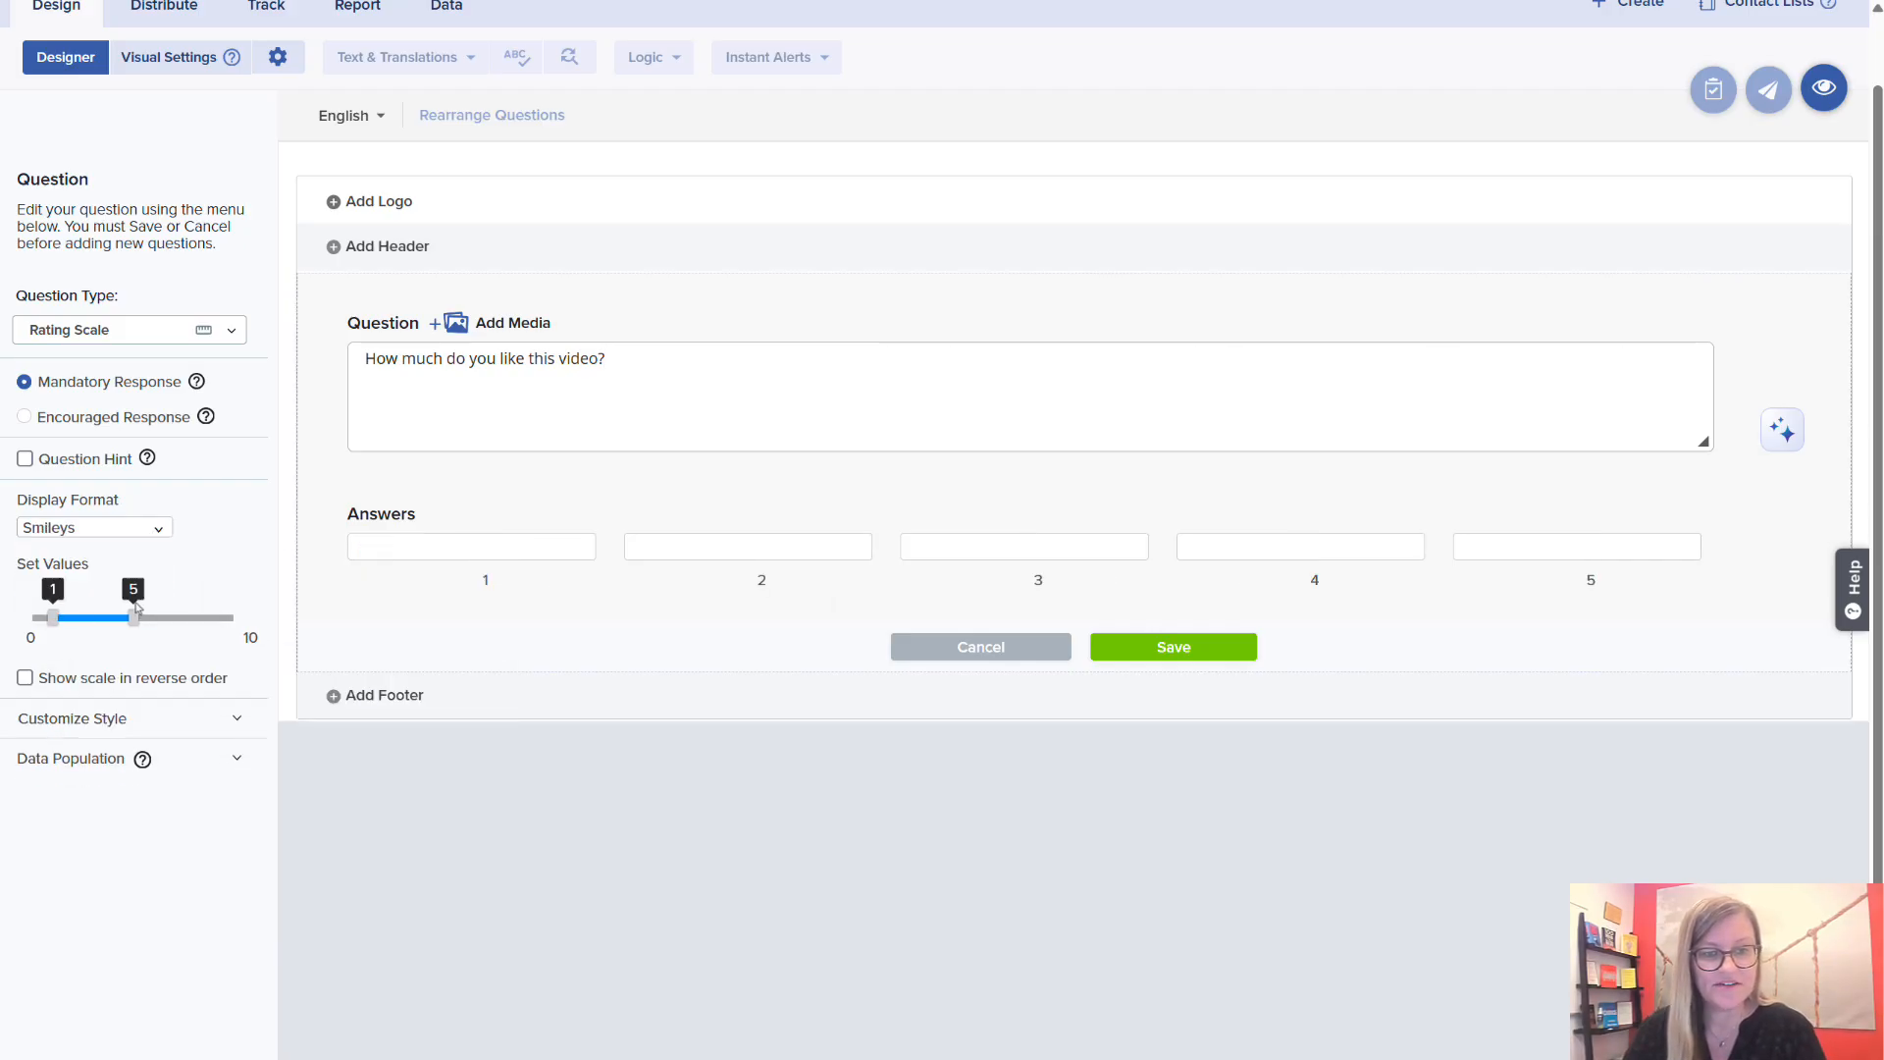
left_click(422, 537)
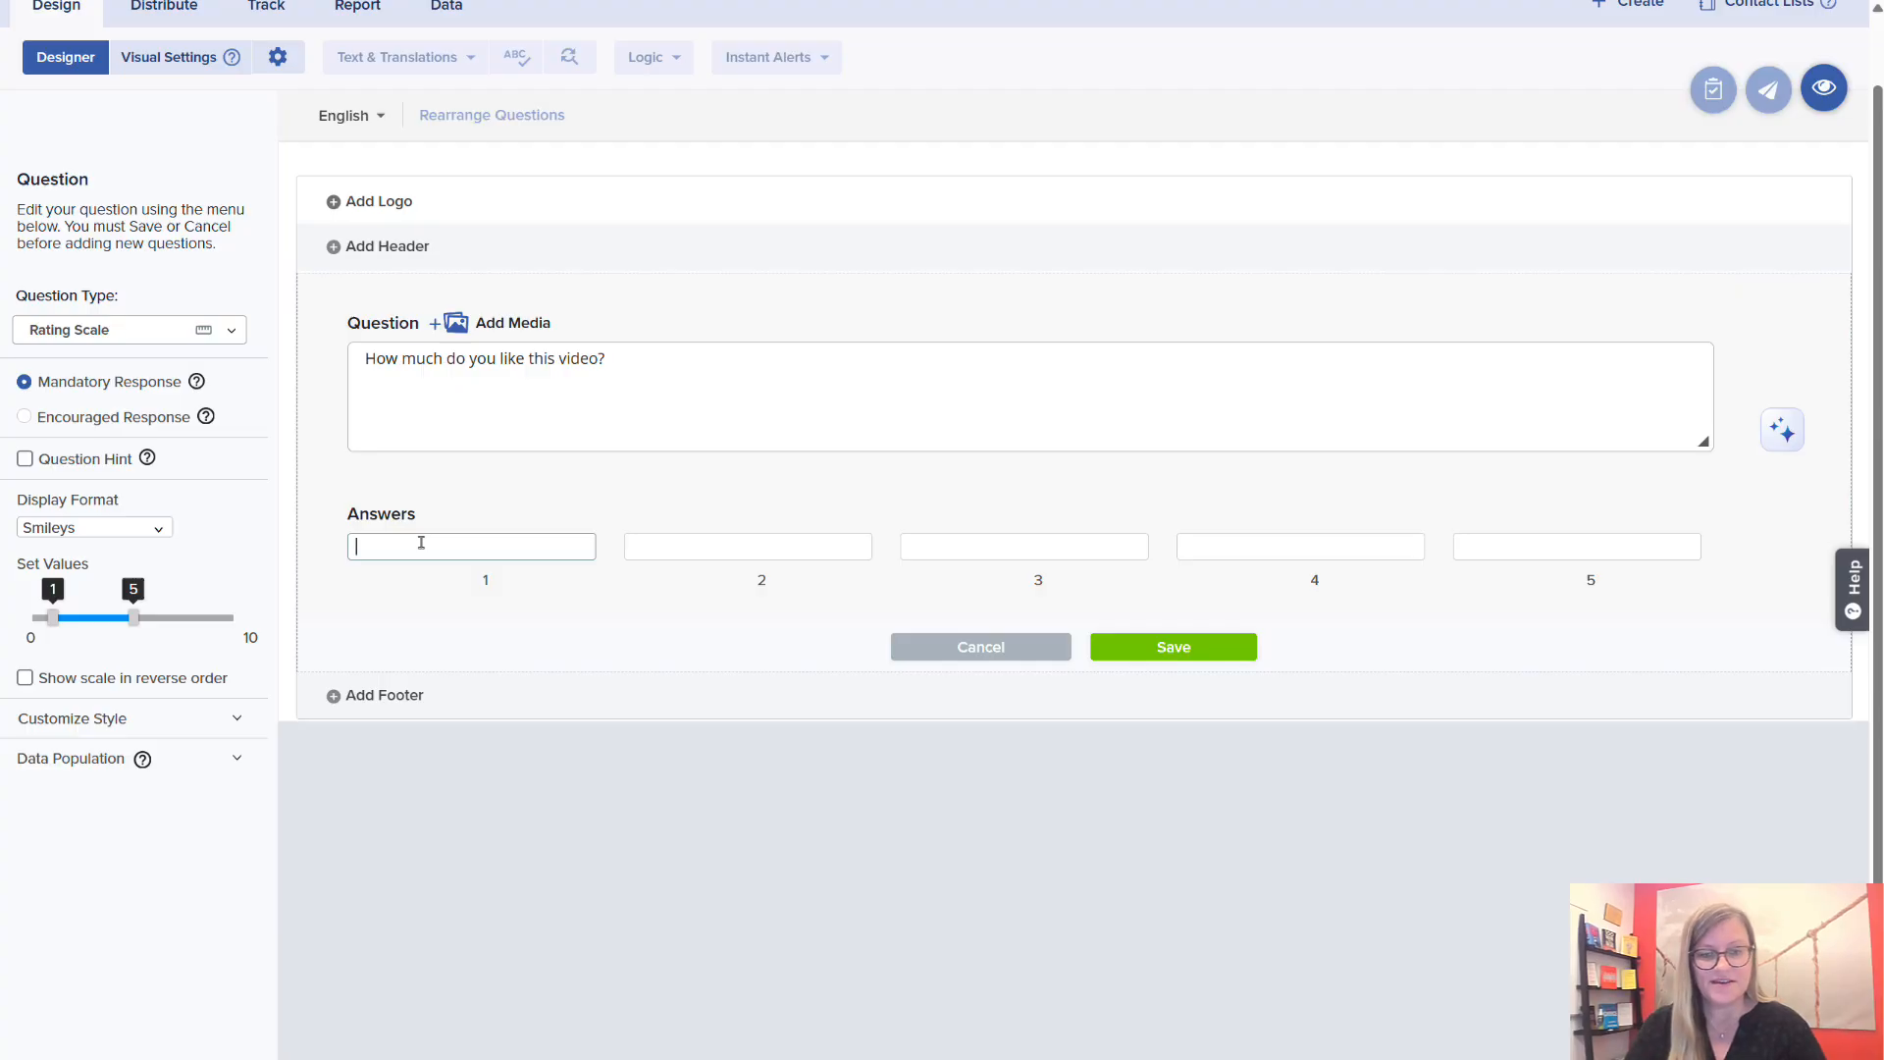
type("Not at all")
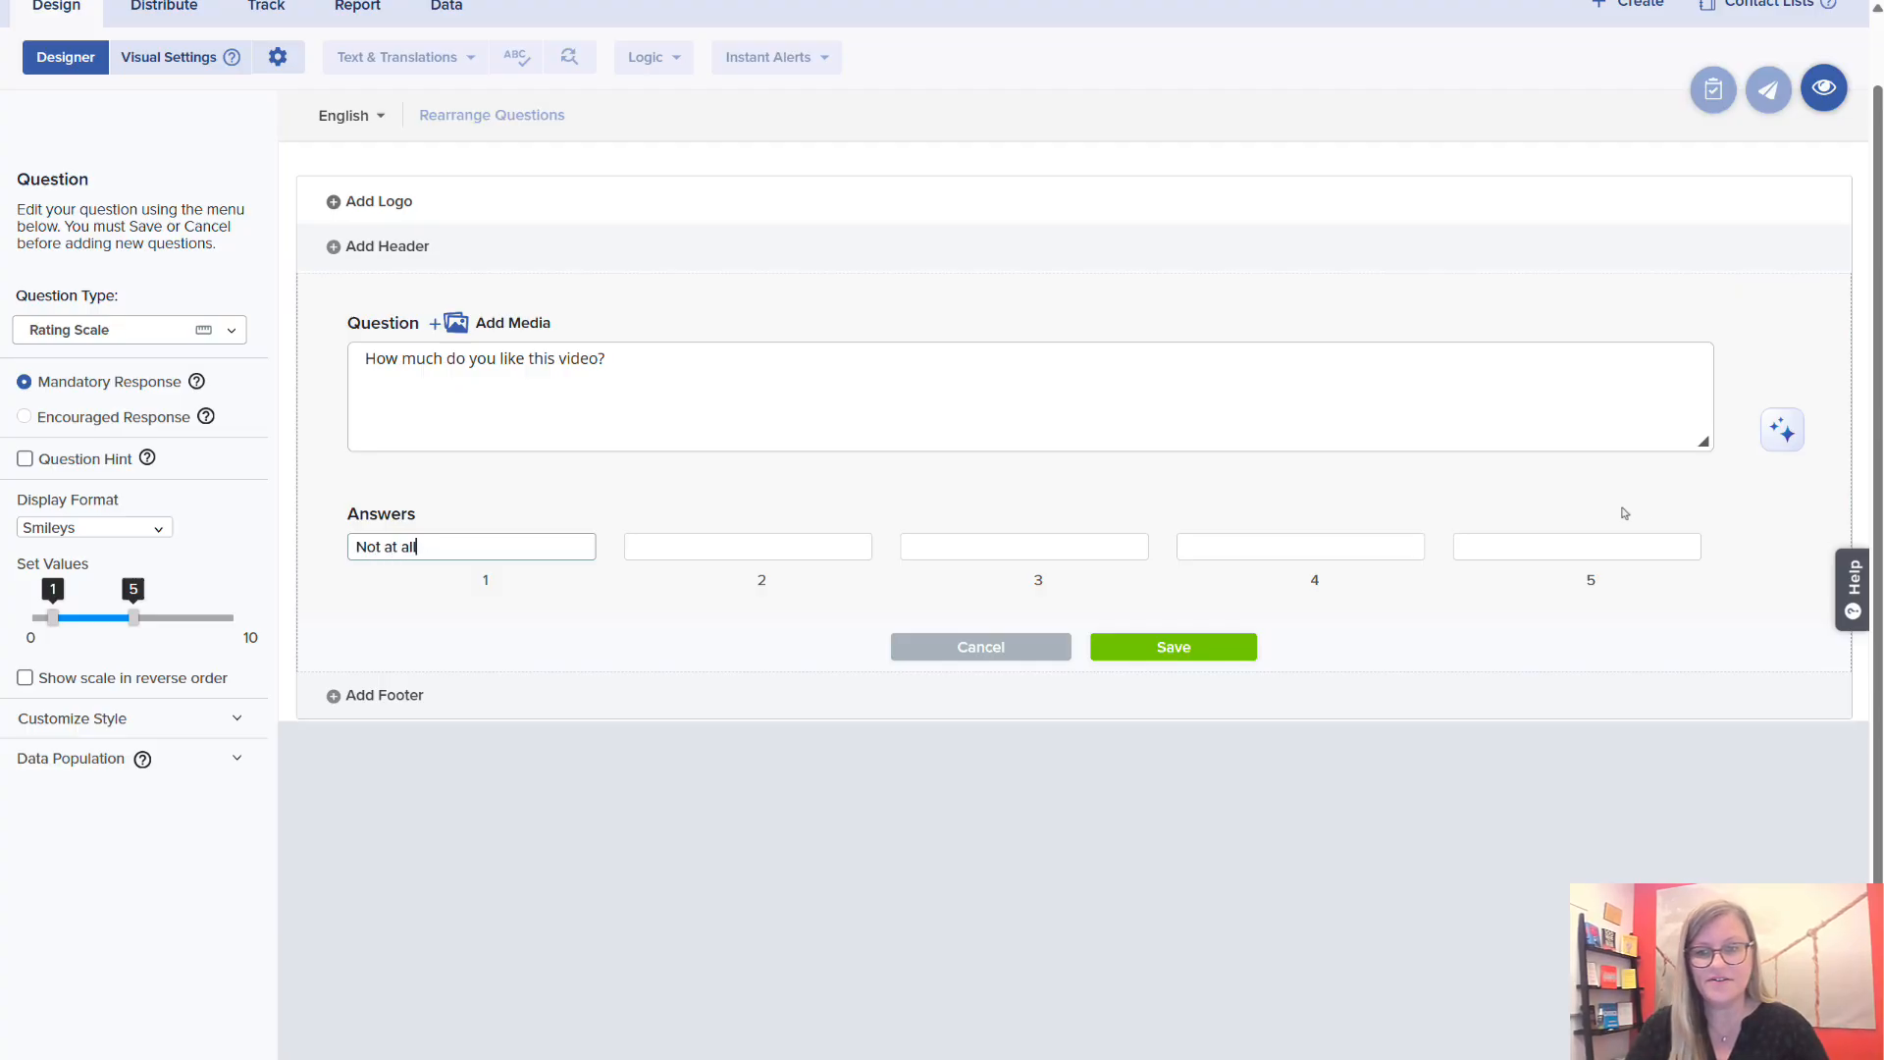
left_click(1621, 539)
type("Totally")
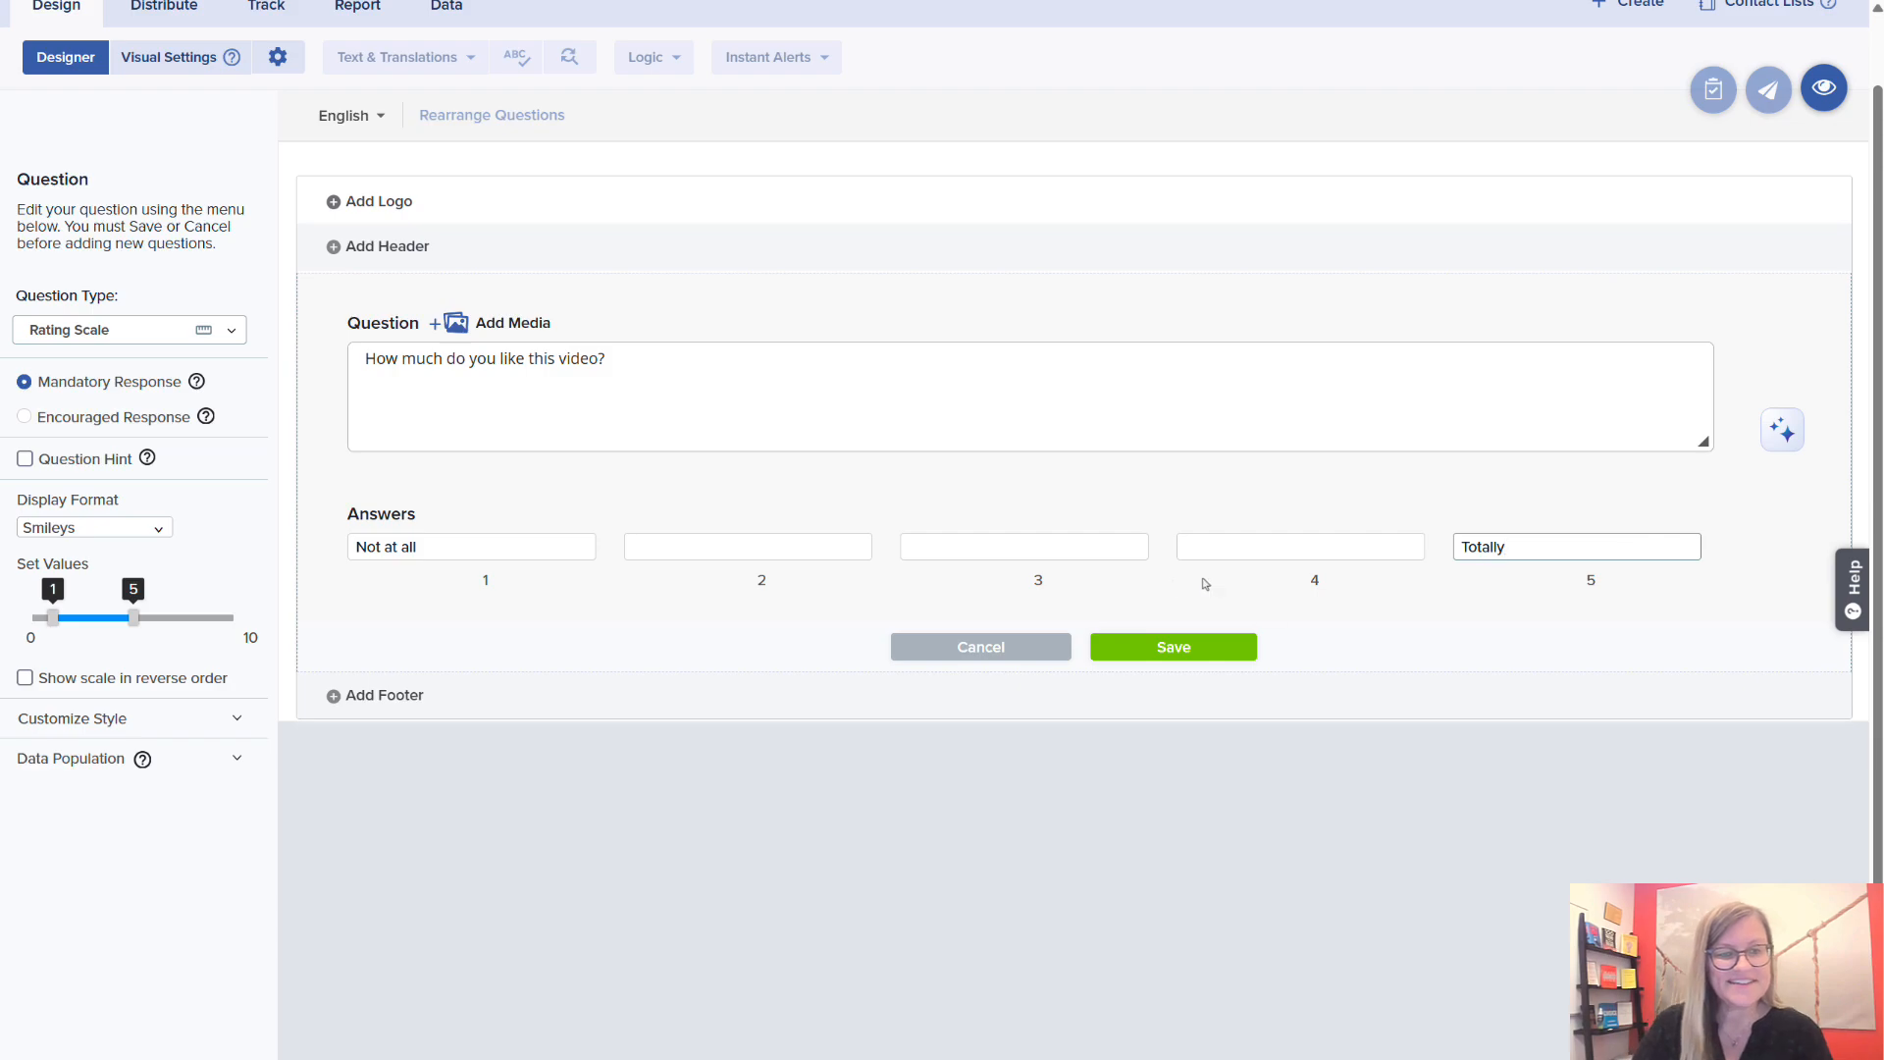
Customize the smileys with the yellow-orange emoji style ending in a red open mouth, and save the question.
left_click(184, 718)
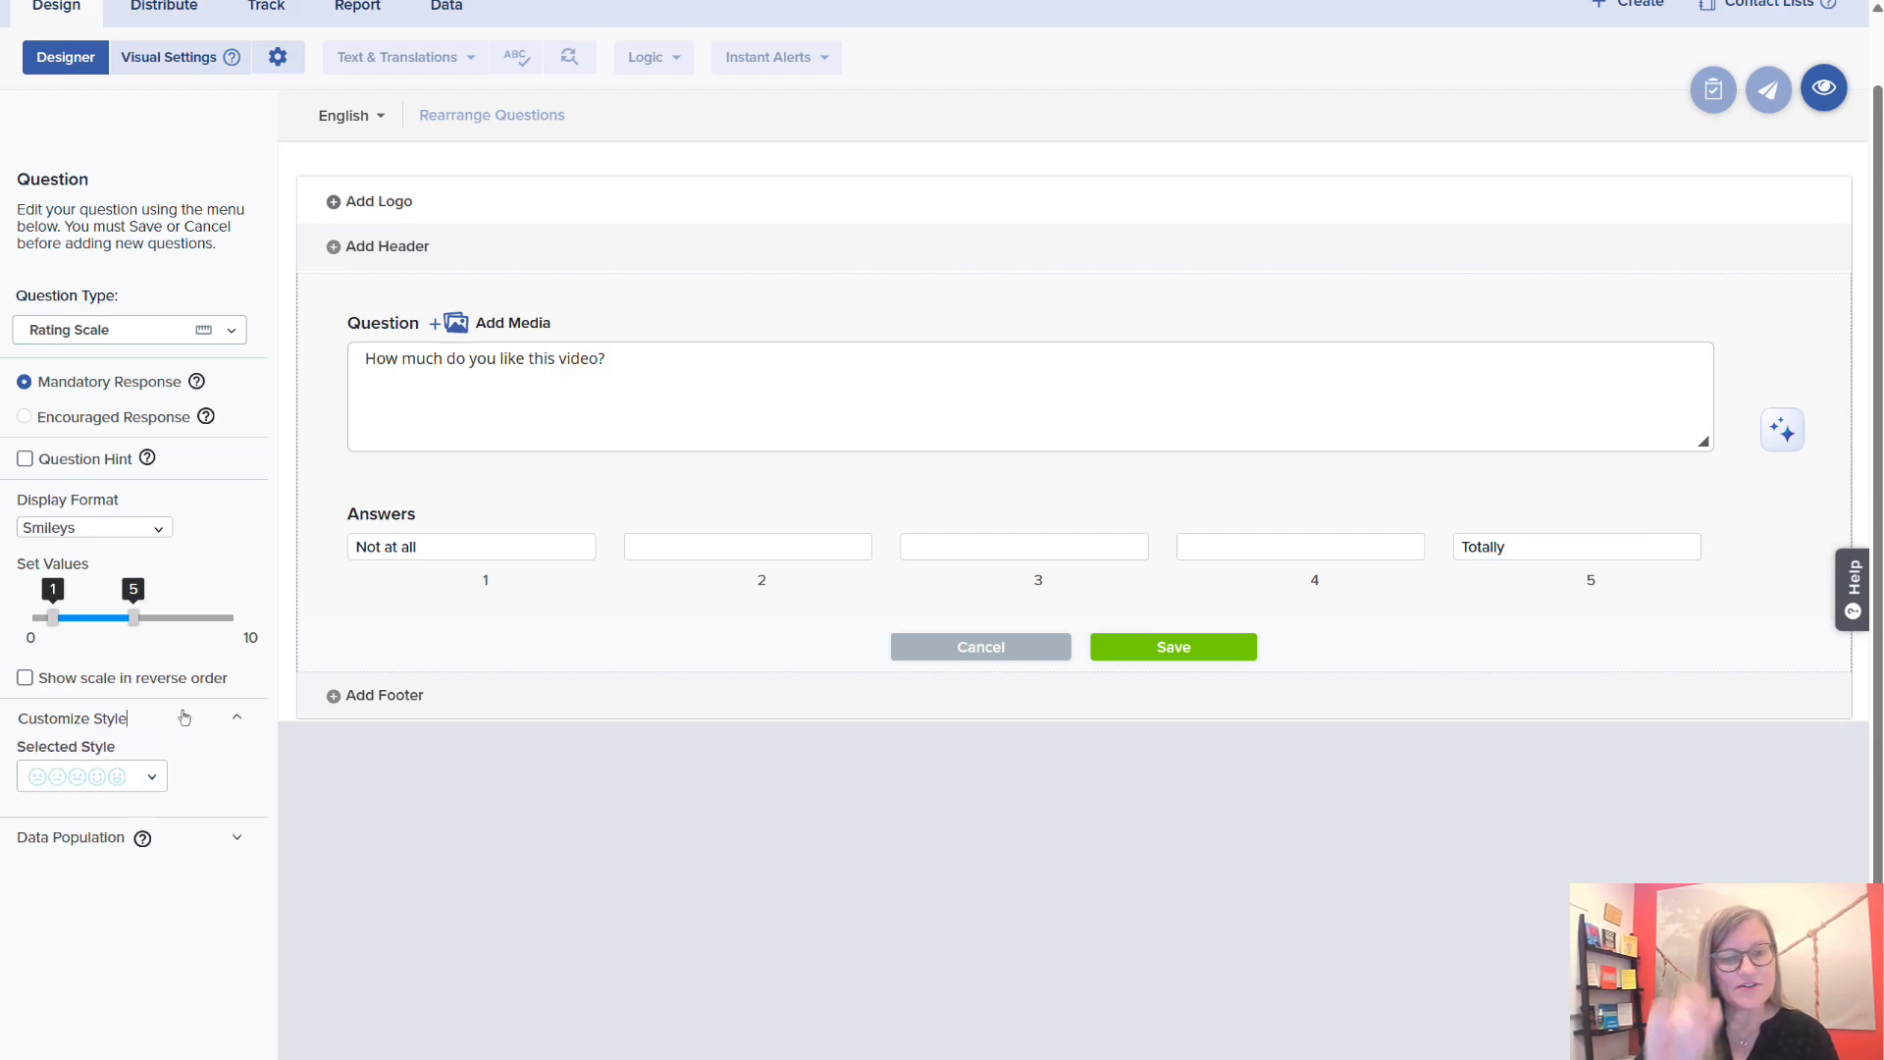
left_click(154, 775)
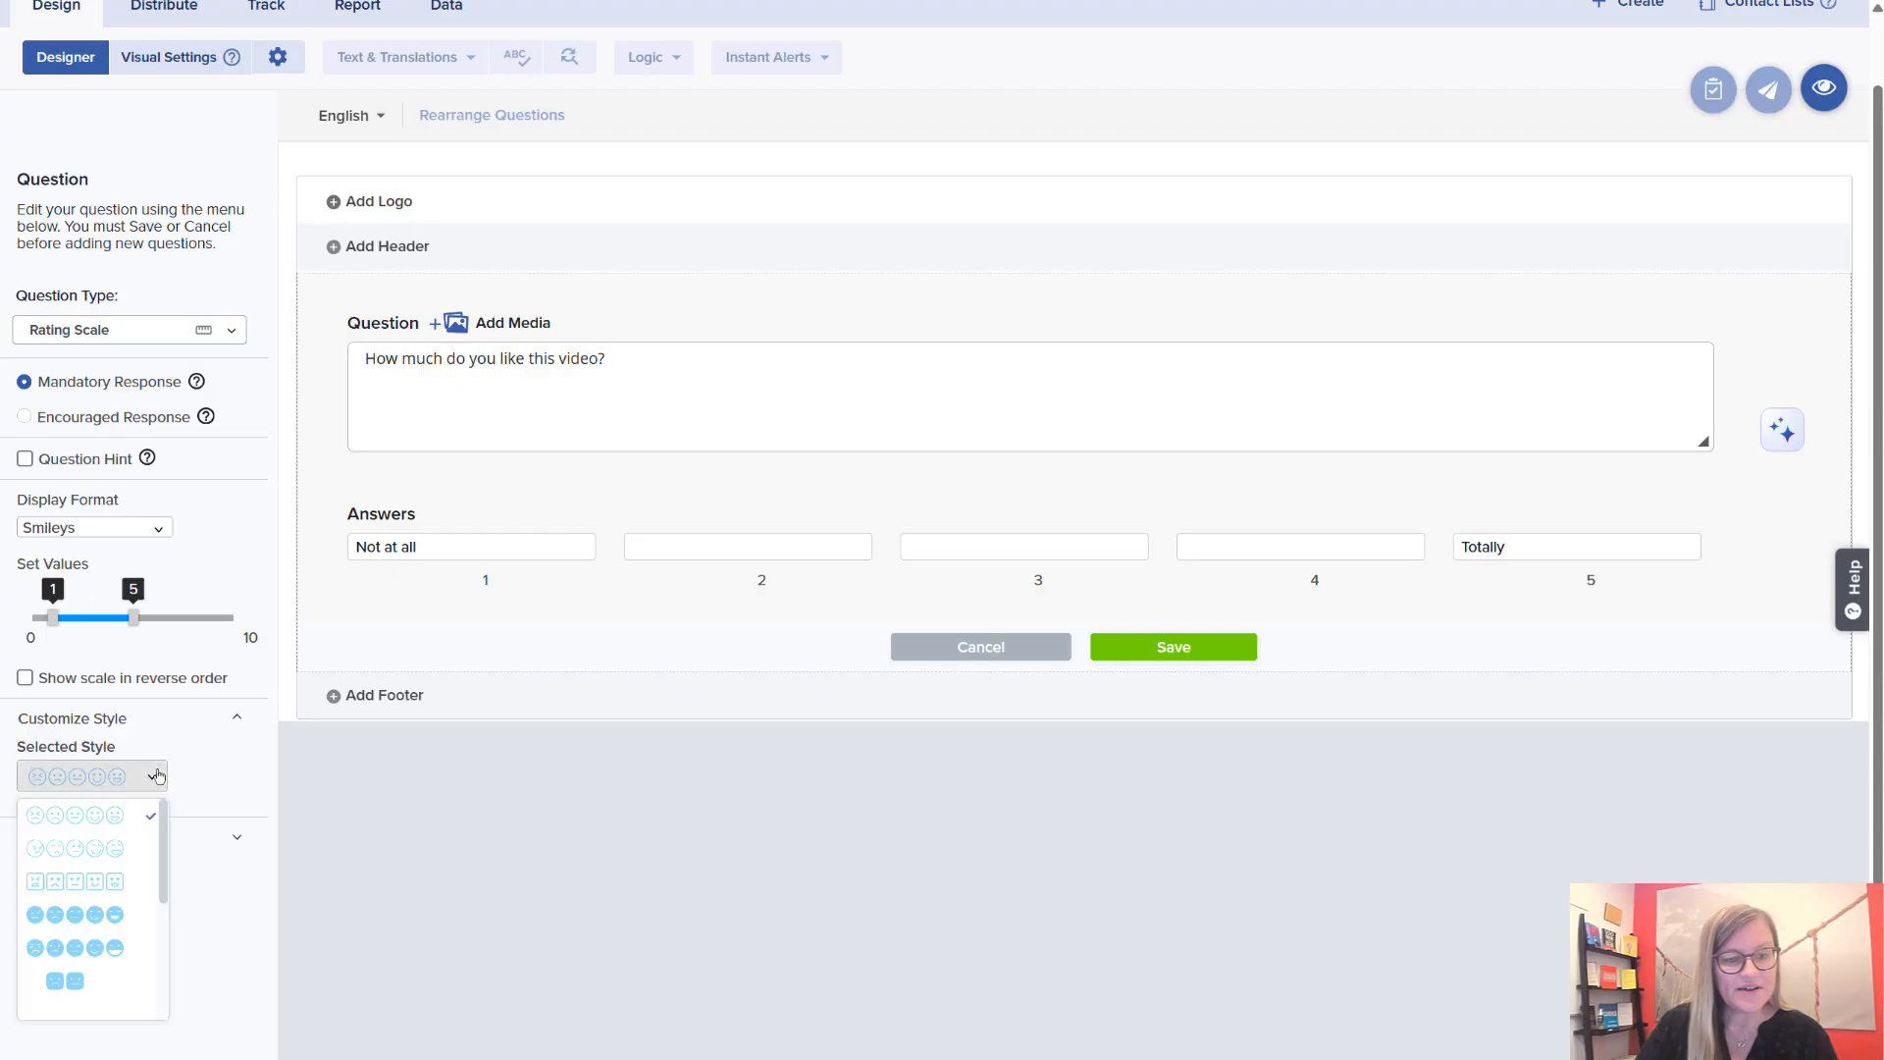
left_click_drag(163, 827, 164, 892)
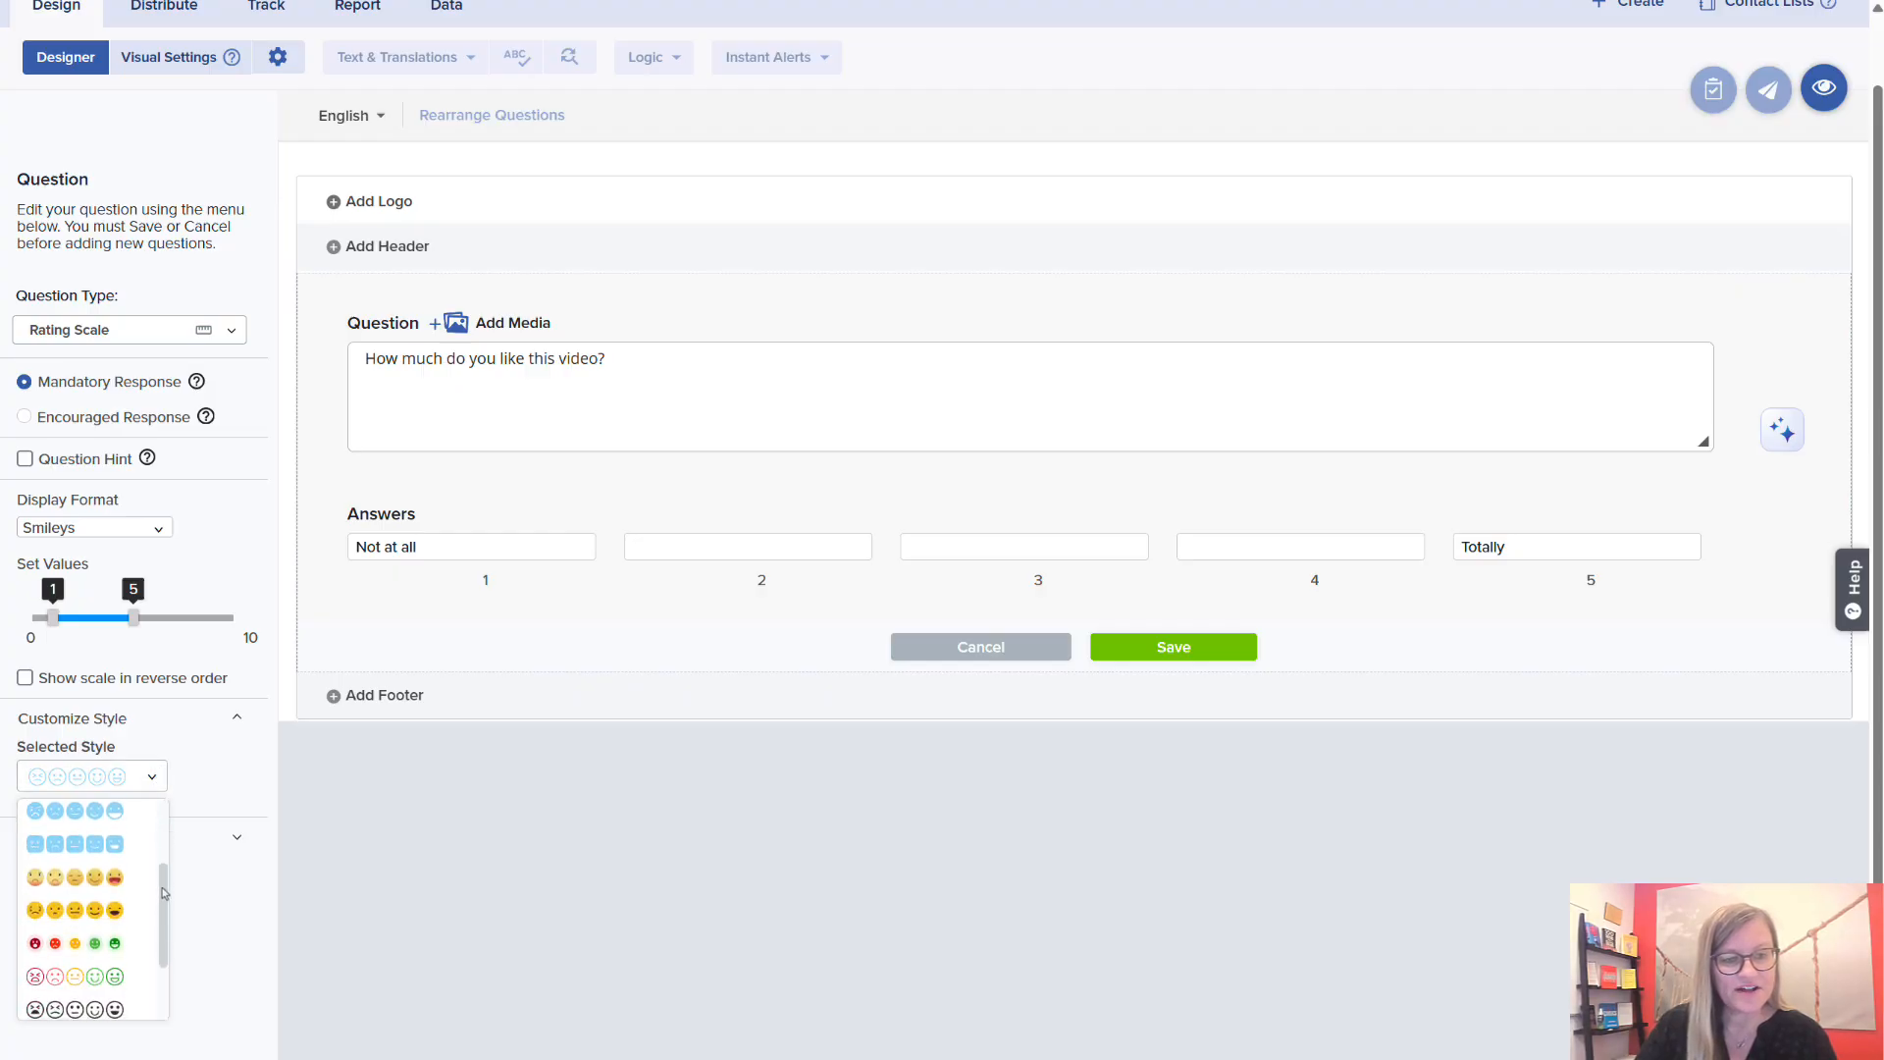
left_click(99, 887)
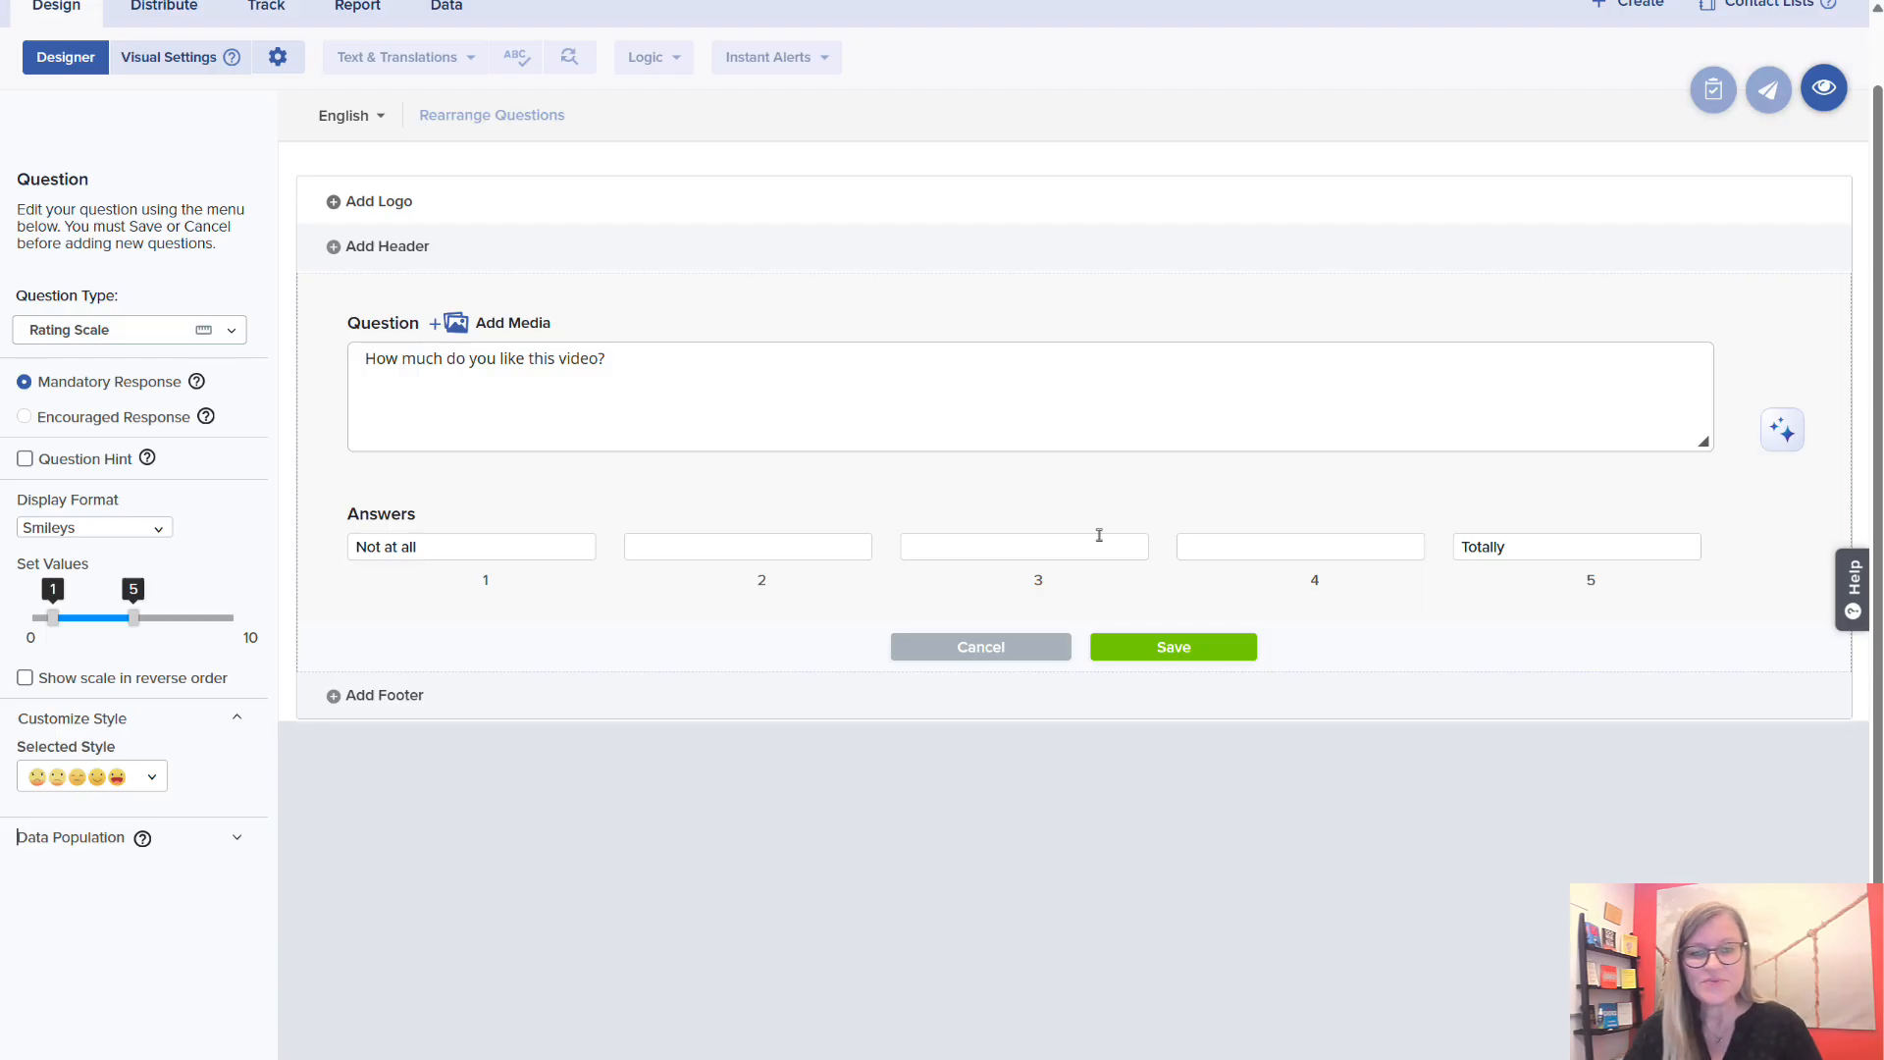
left_click(1173, 647)
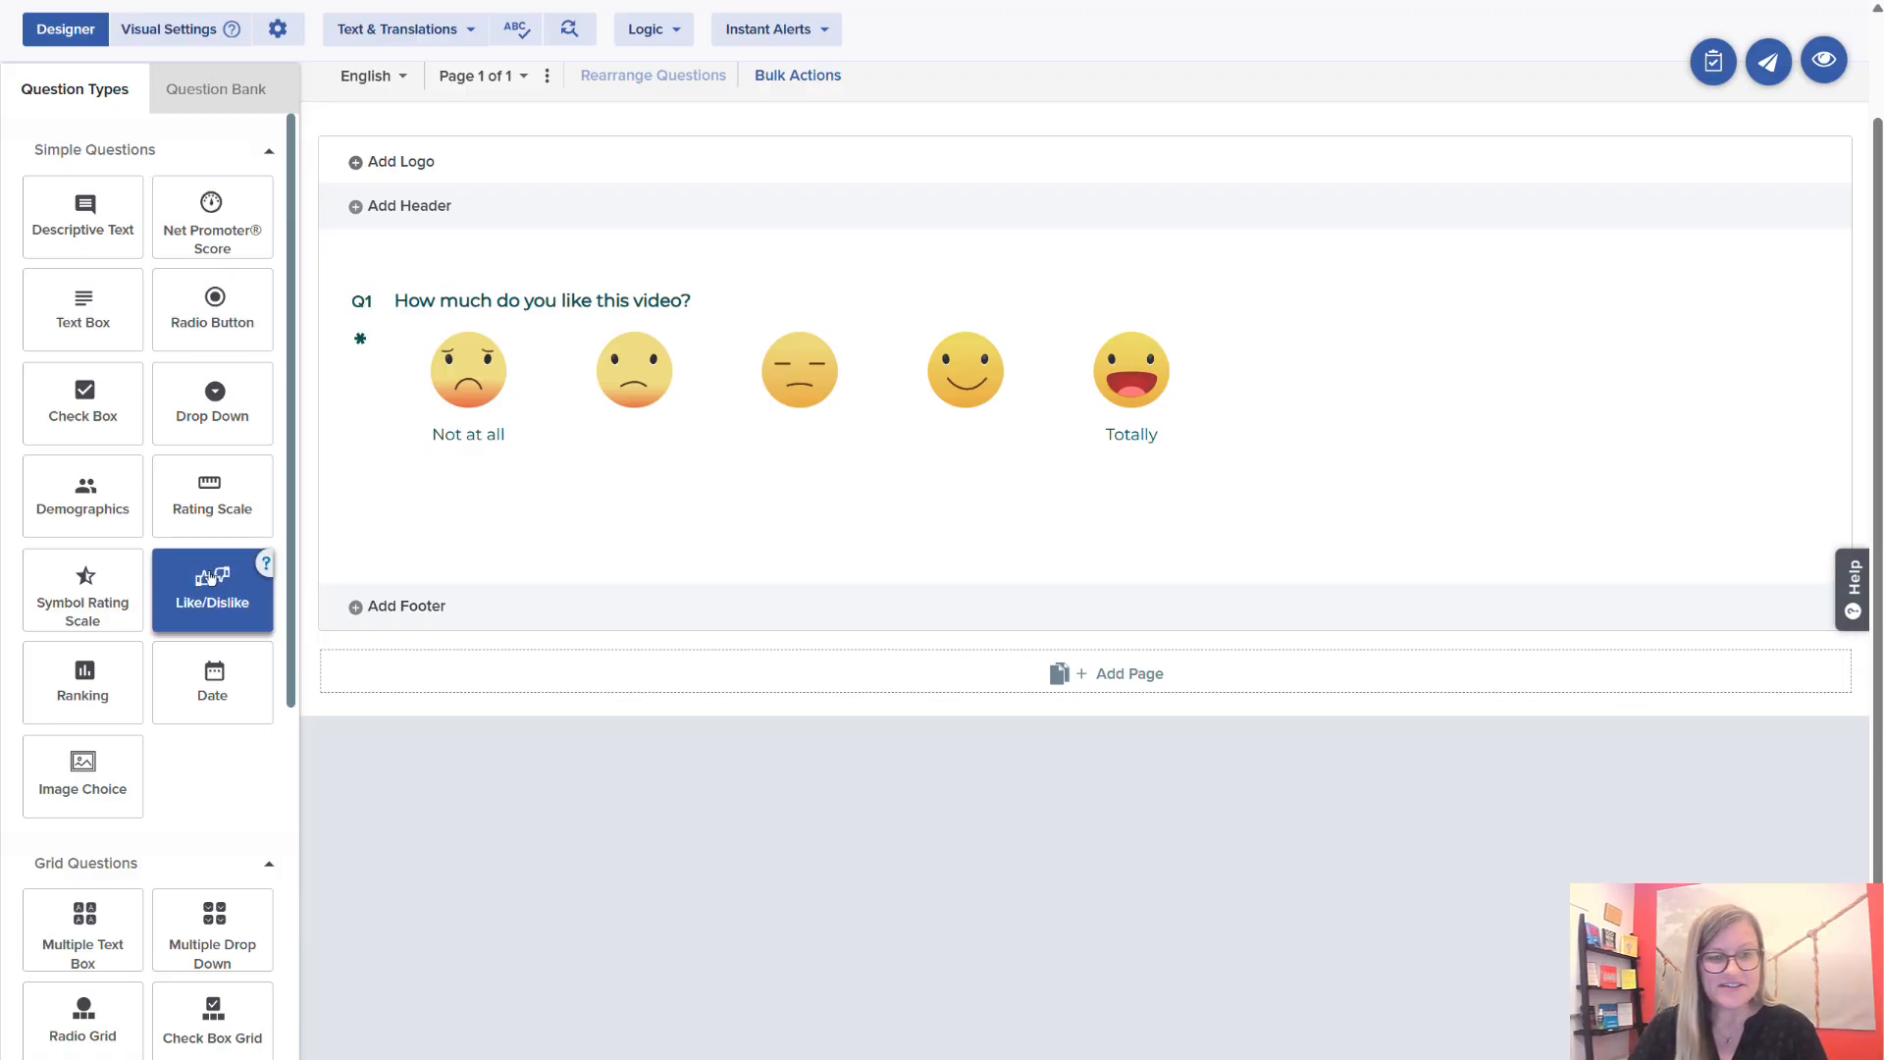
Add a Like/Dislike question below the first one with the text "Will you watch another of our videos?".
left_click_drag(212, 589, 552, 515)
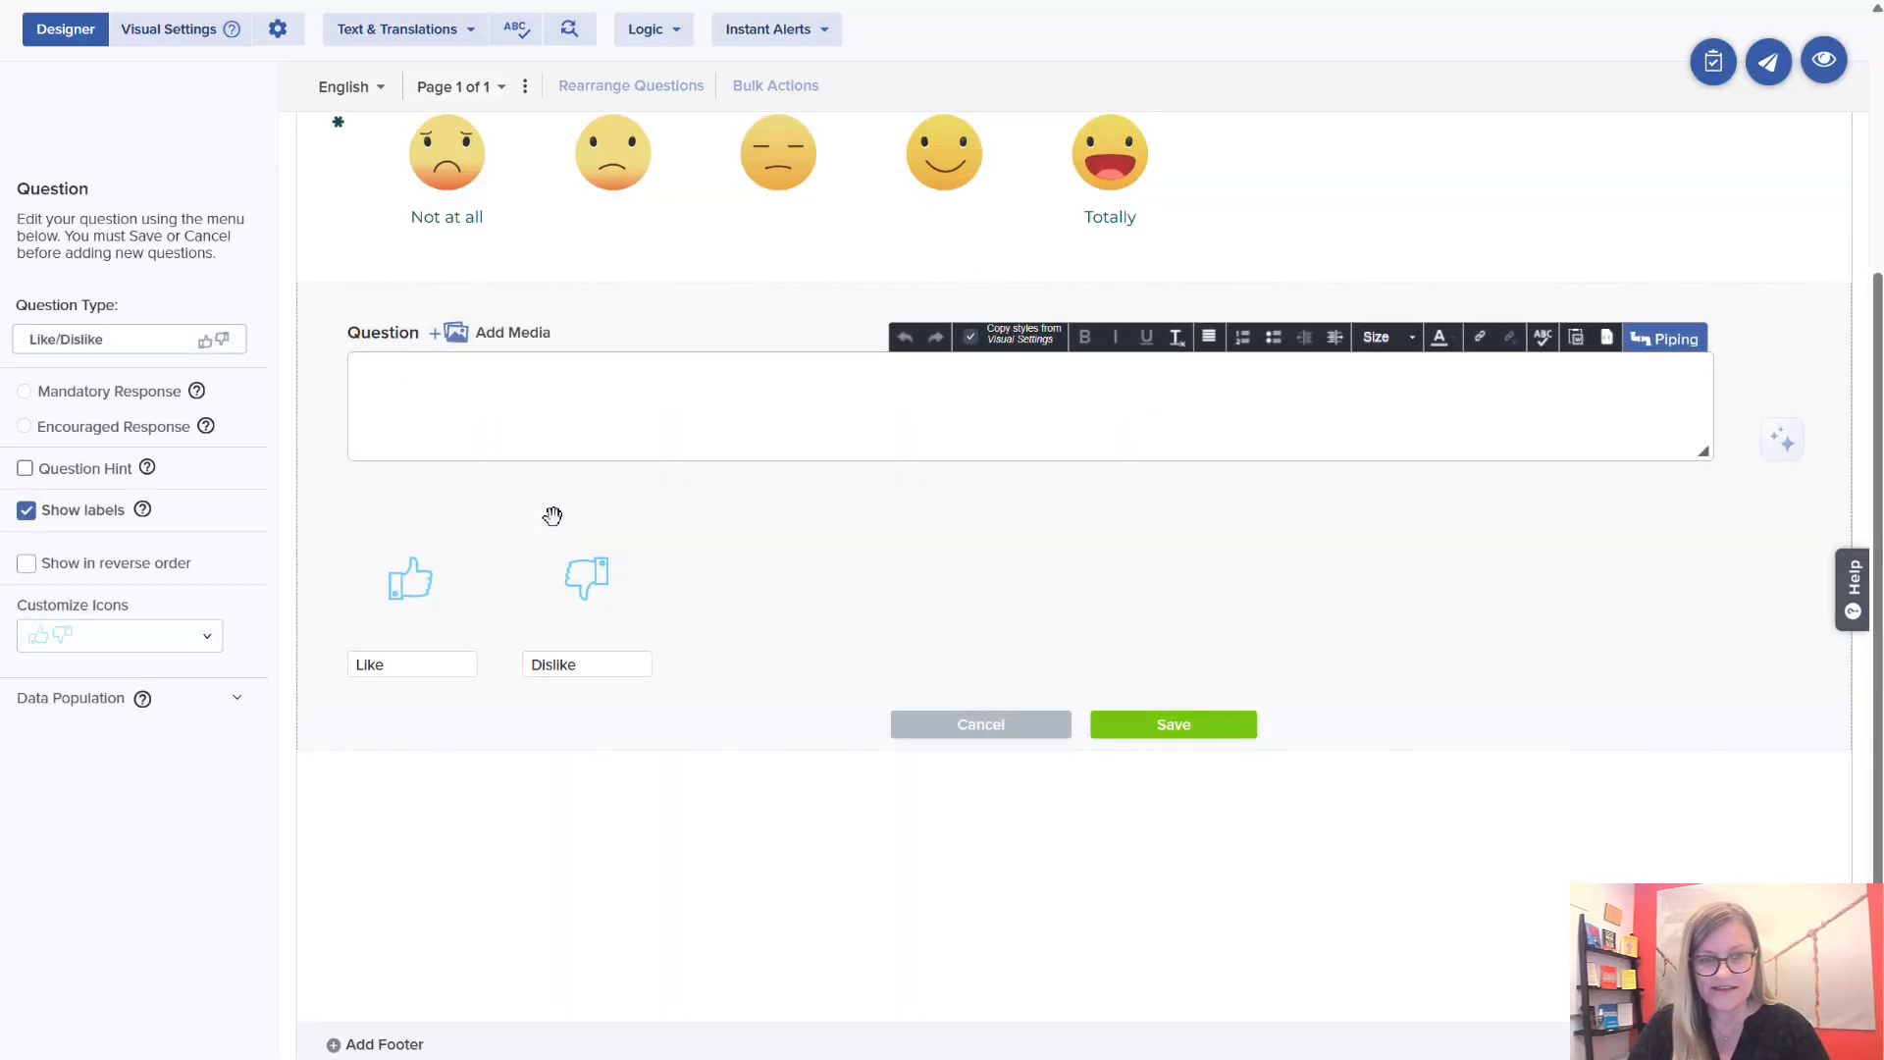
type("H")
key("BackSpace")
type("Will you watch")
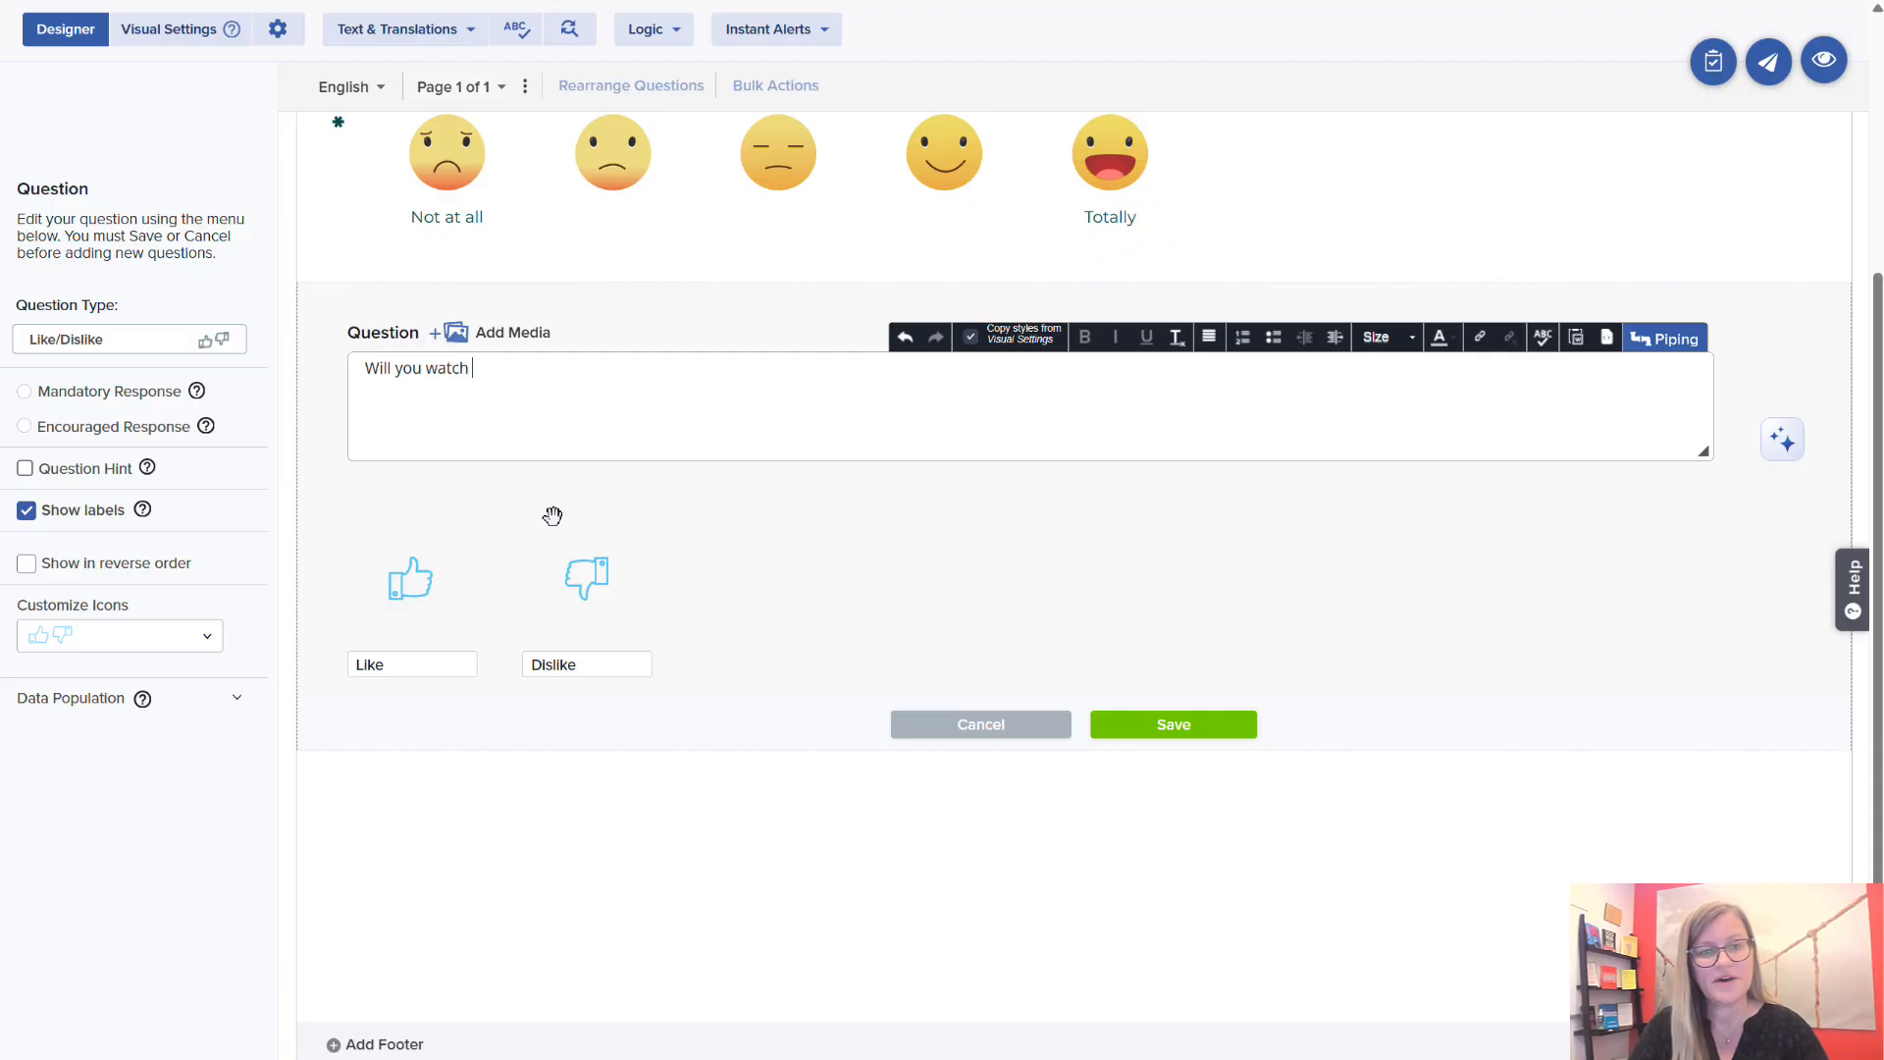
type(" another of ")
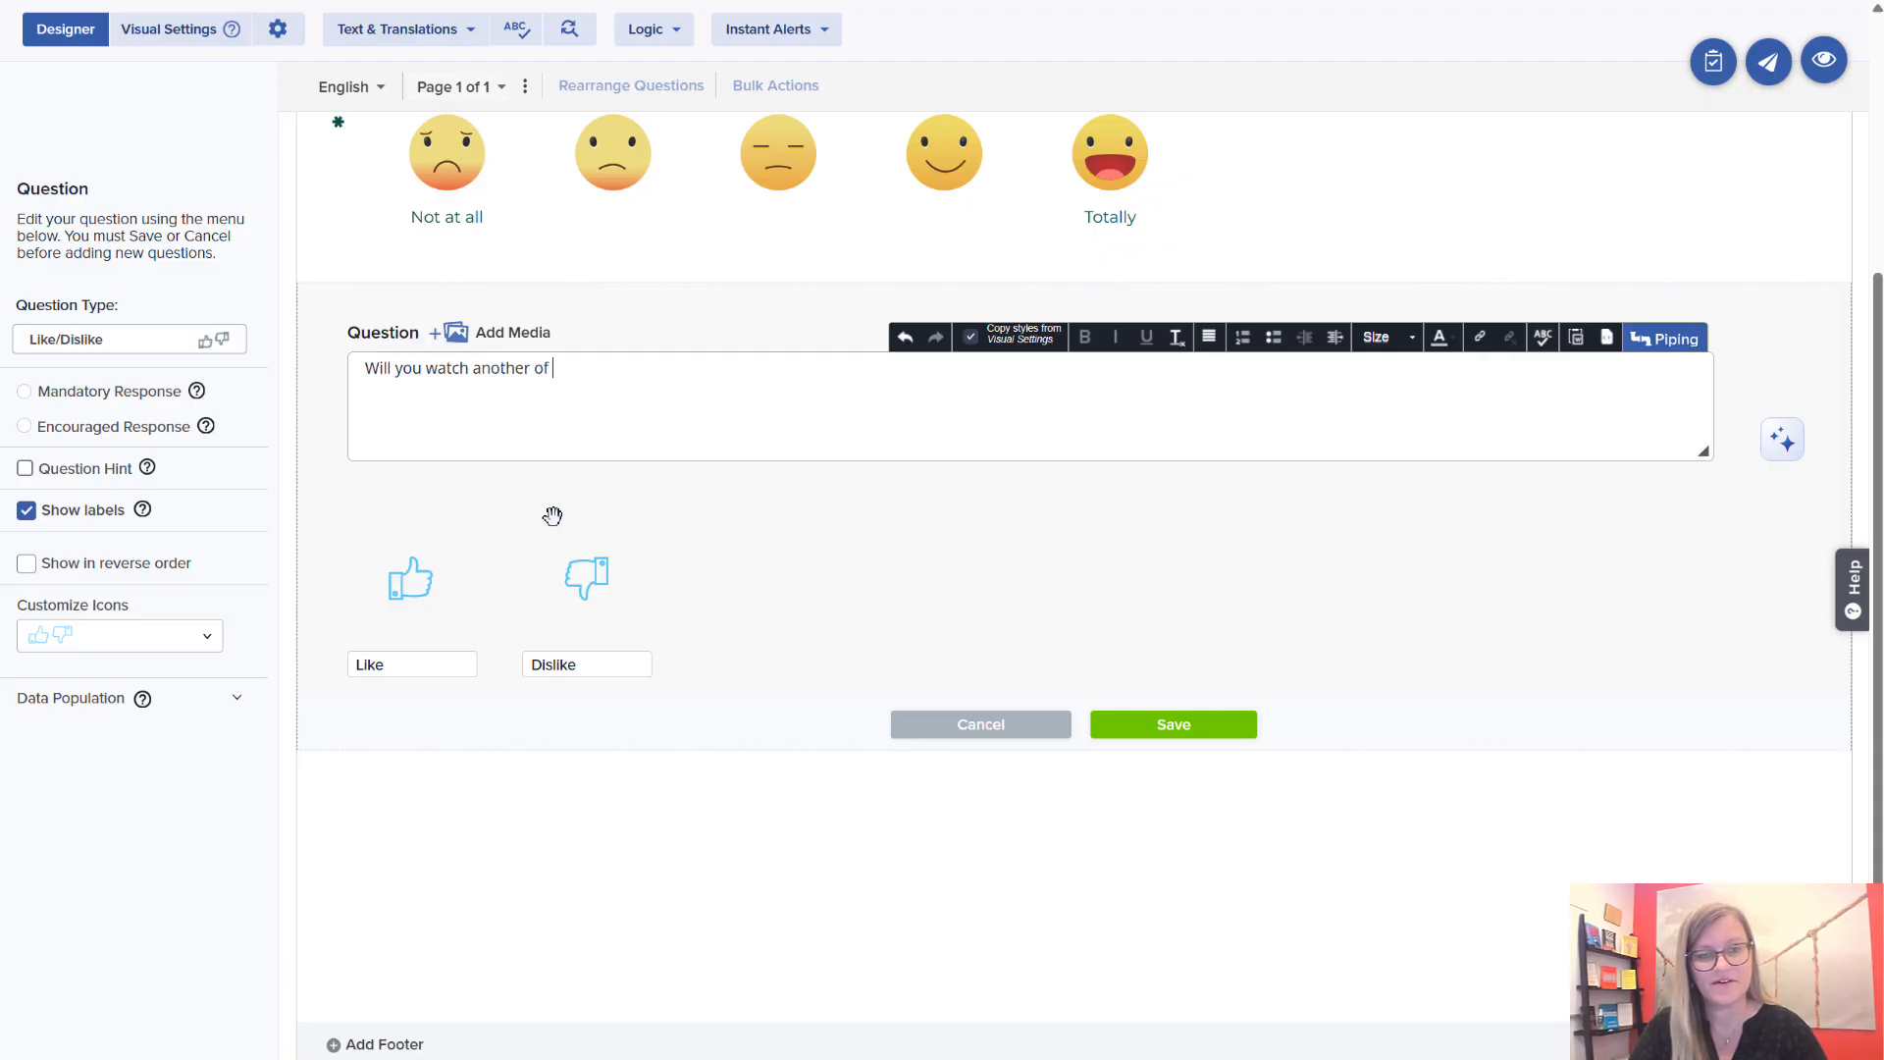
type("our videos?")
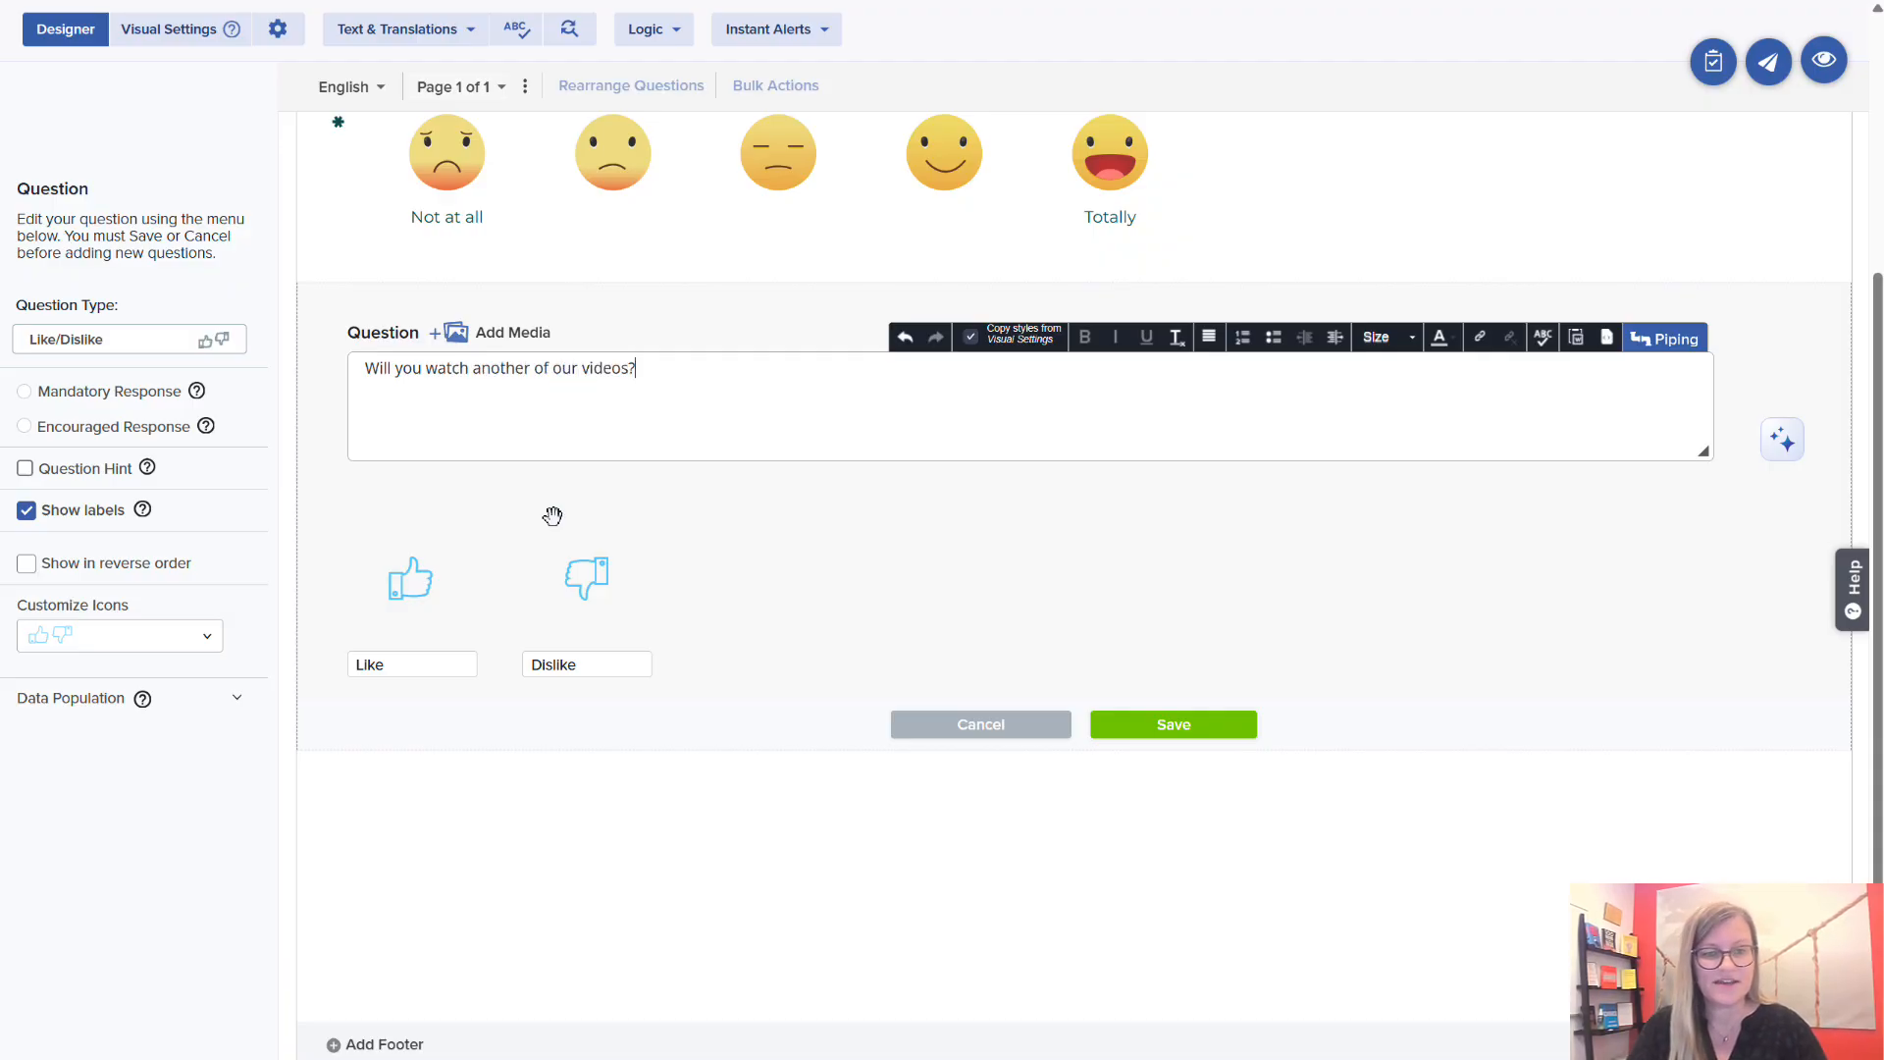
Relabel the thumbs-up answer as "Yes" and the thumbs-down answer as "No".
left_click(436, 661)
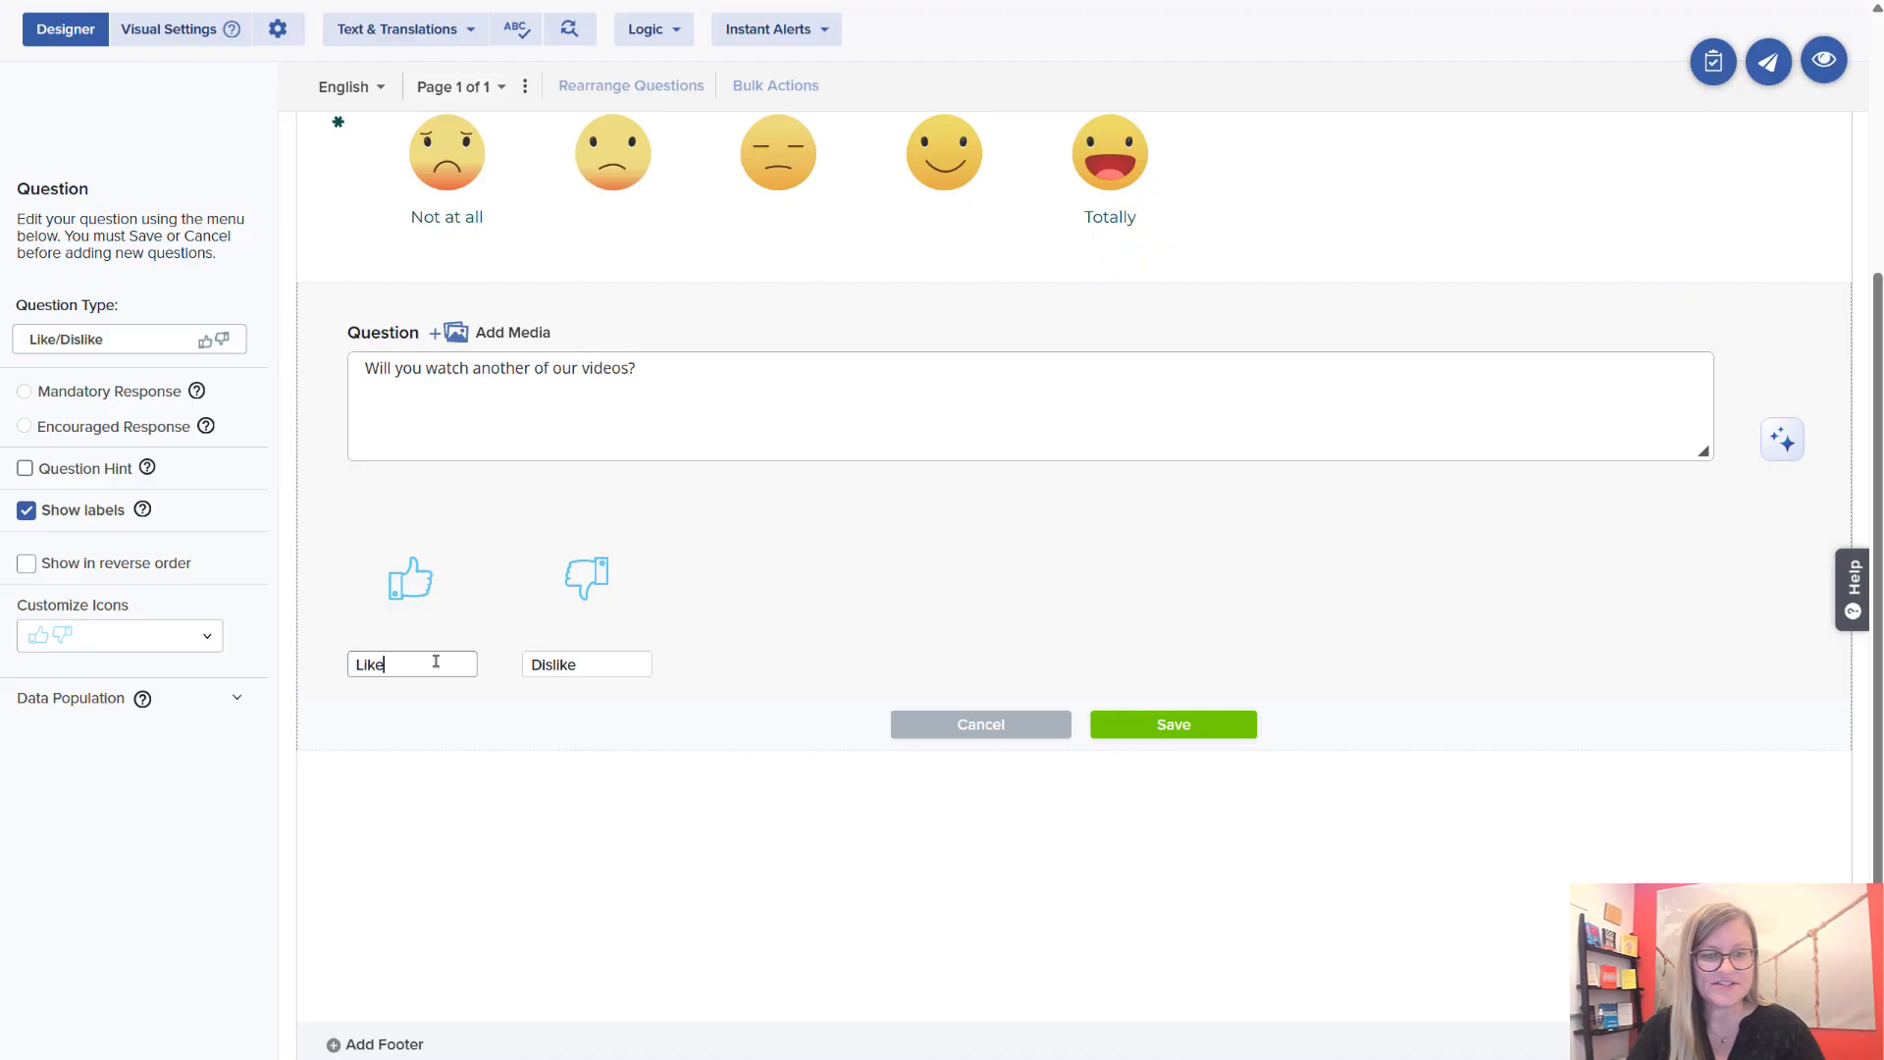
type("Yes")
key("Tab")
type("N")
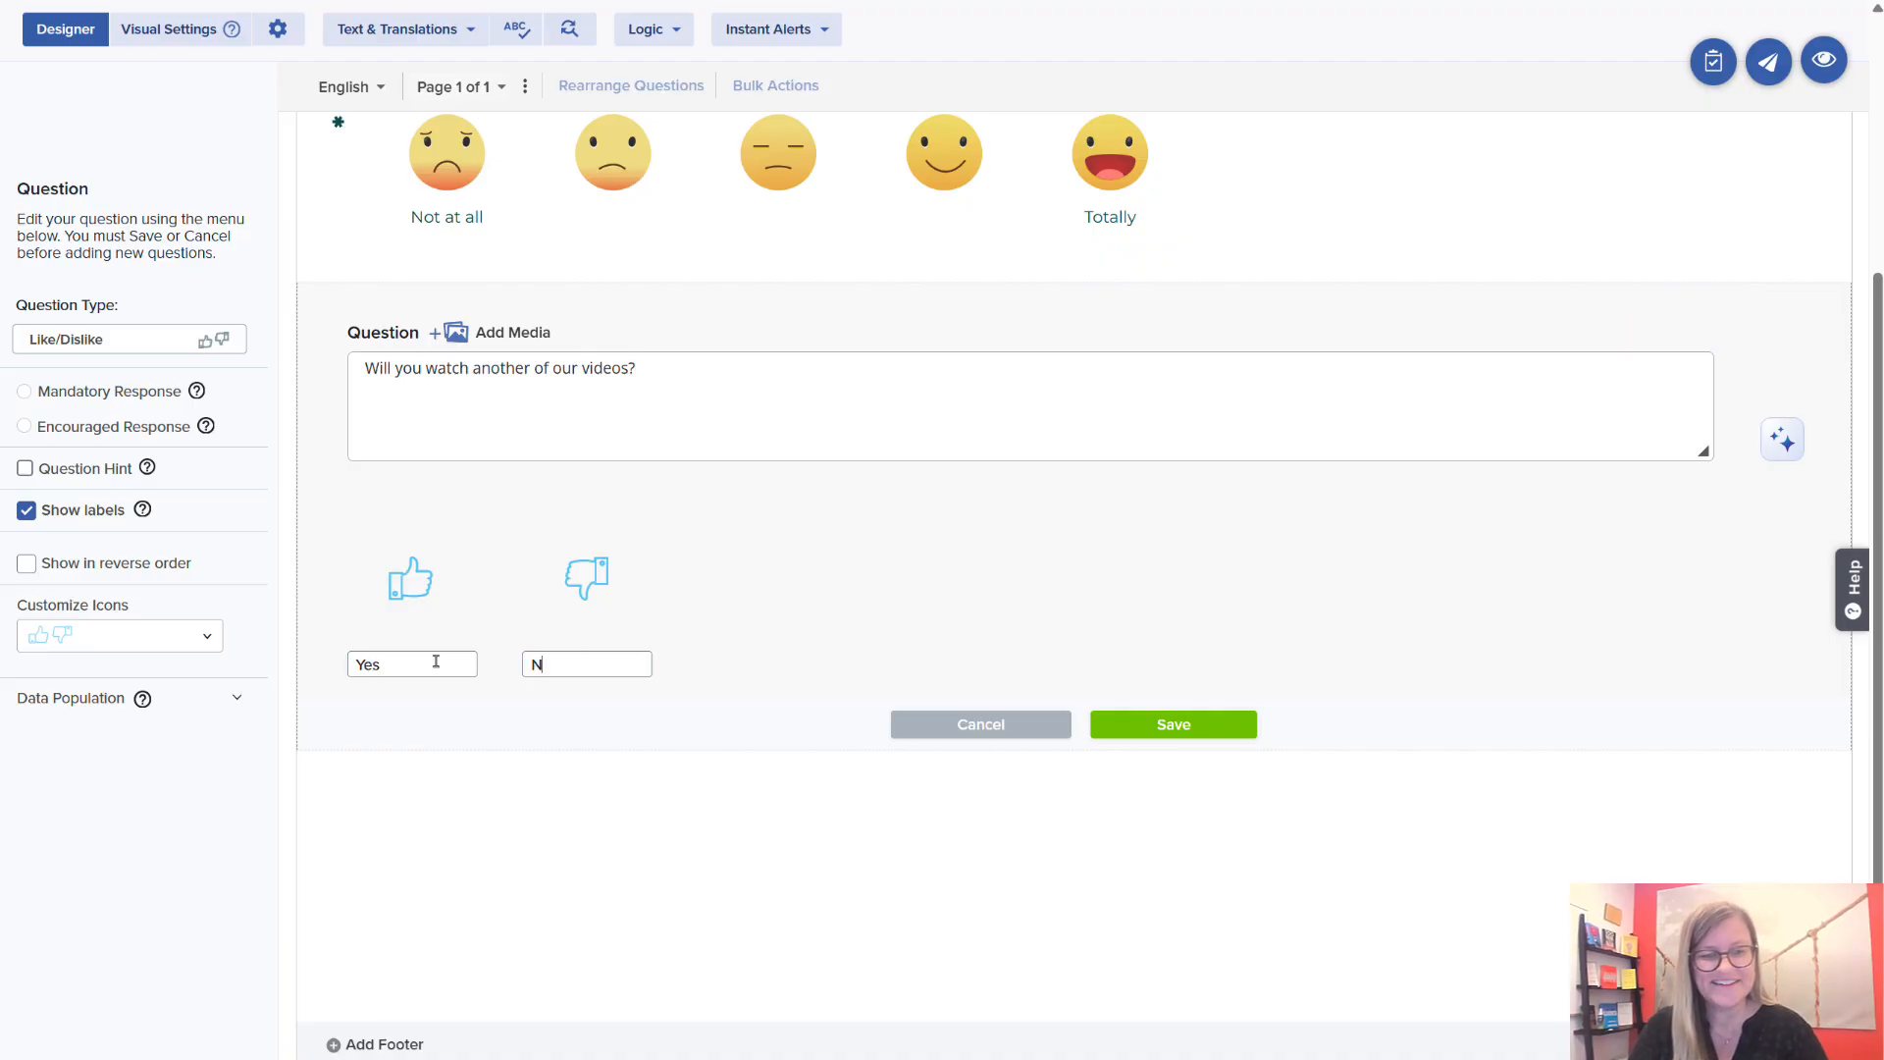
Change the answer icons to the filled red heart and dark broken heart, and save the question.
left_click(205, 635)
left_click_drag(218, 709, 217, 771)
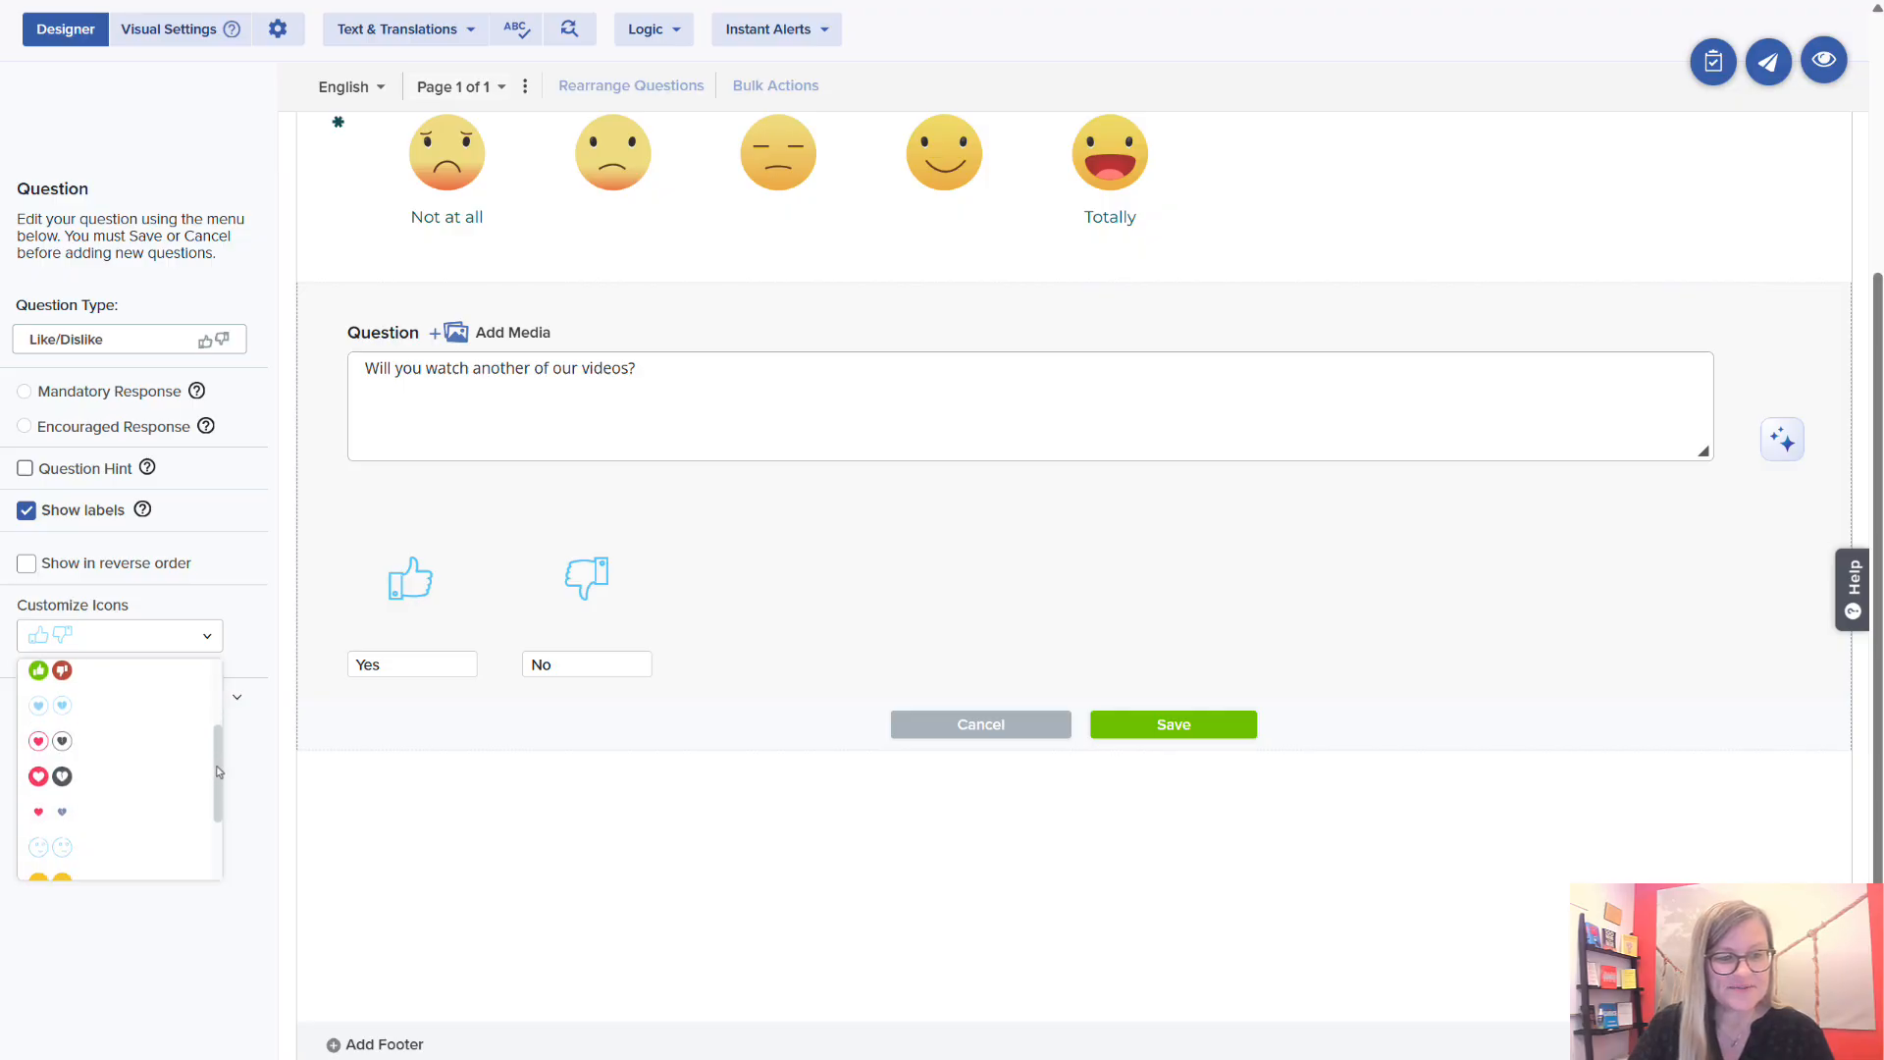
left_click(41, 778)
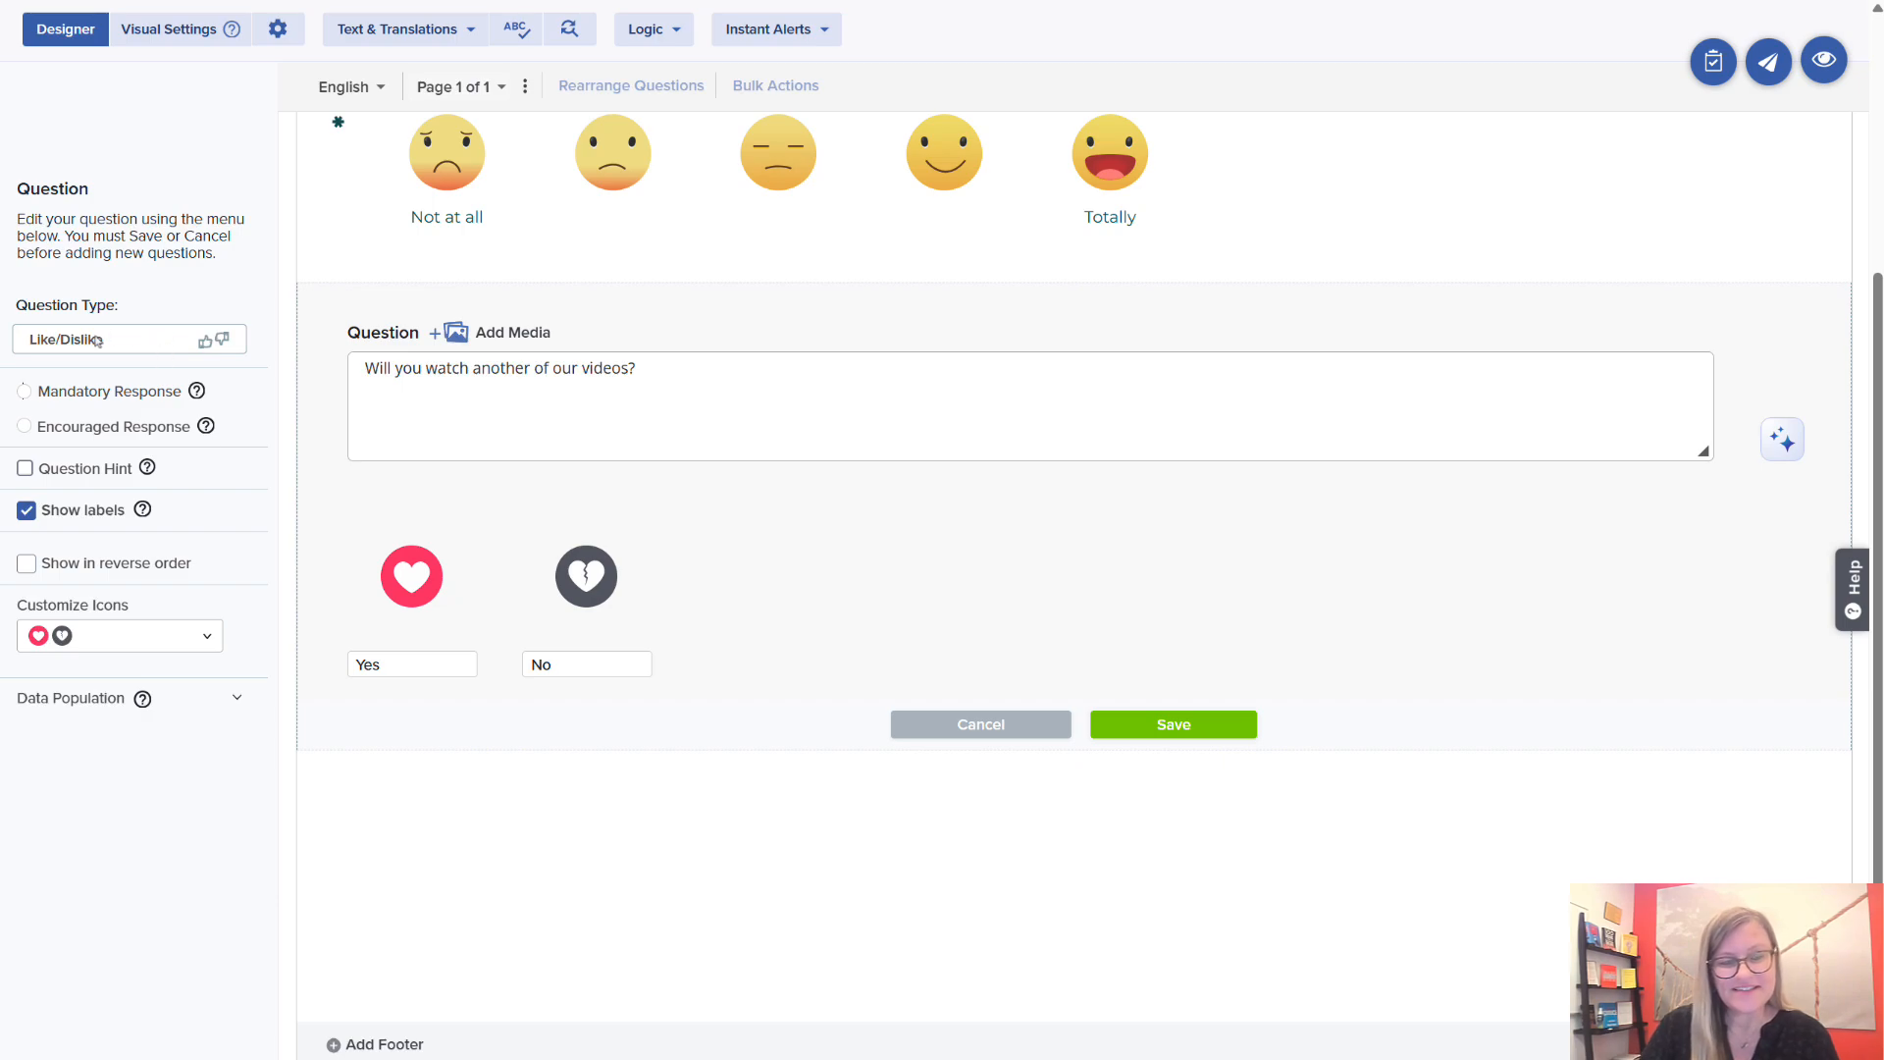
left_click(1234, 734)
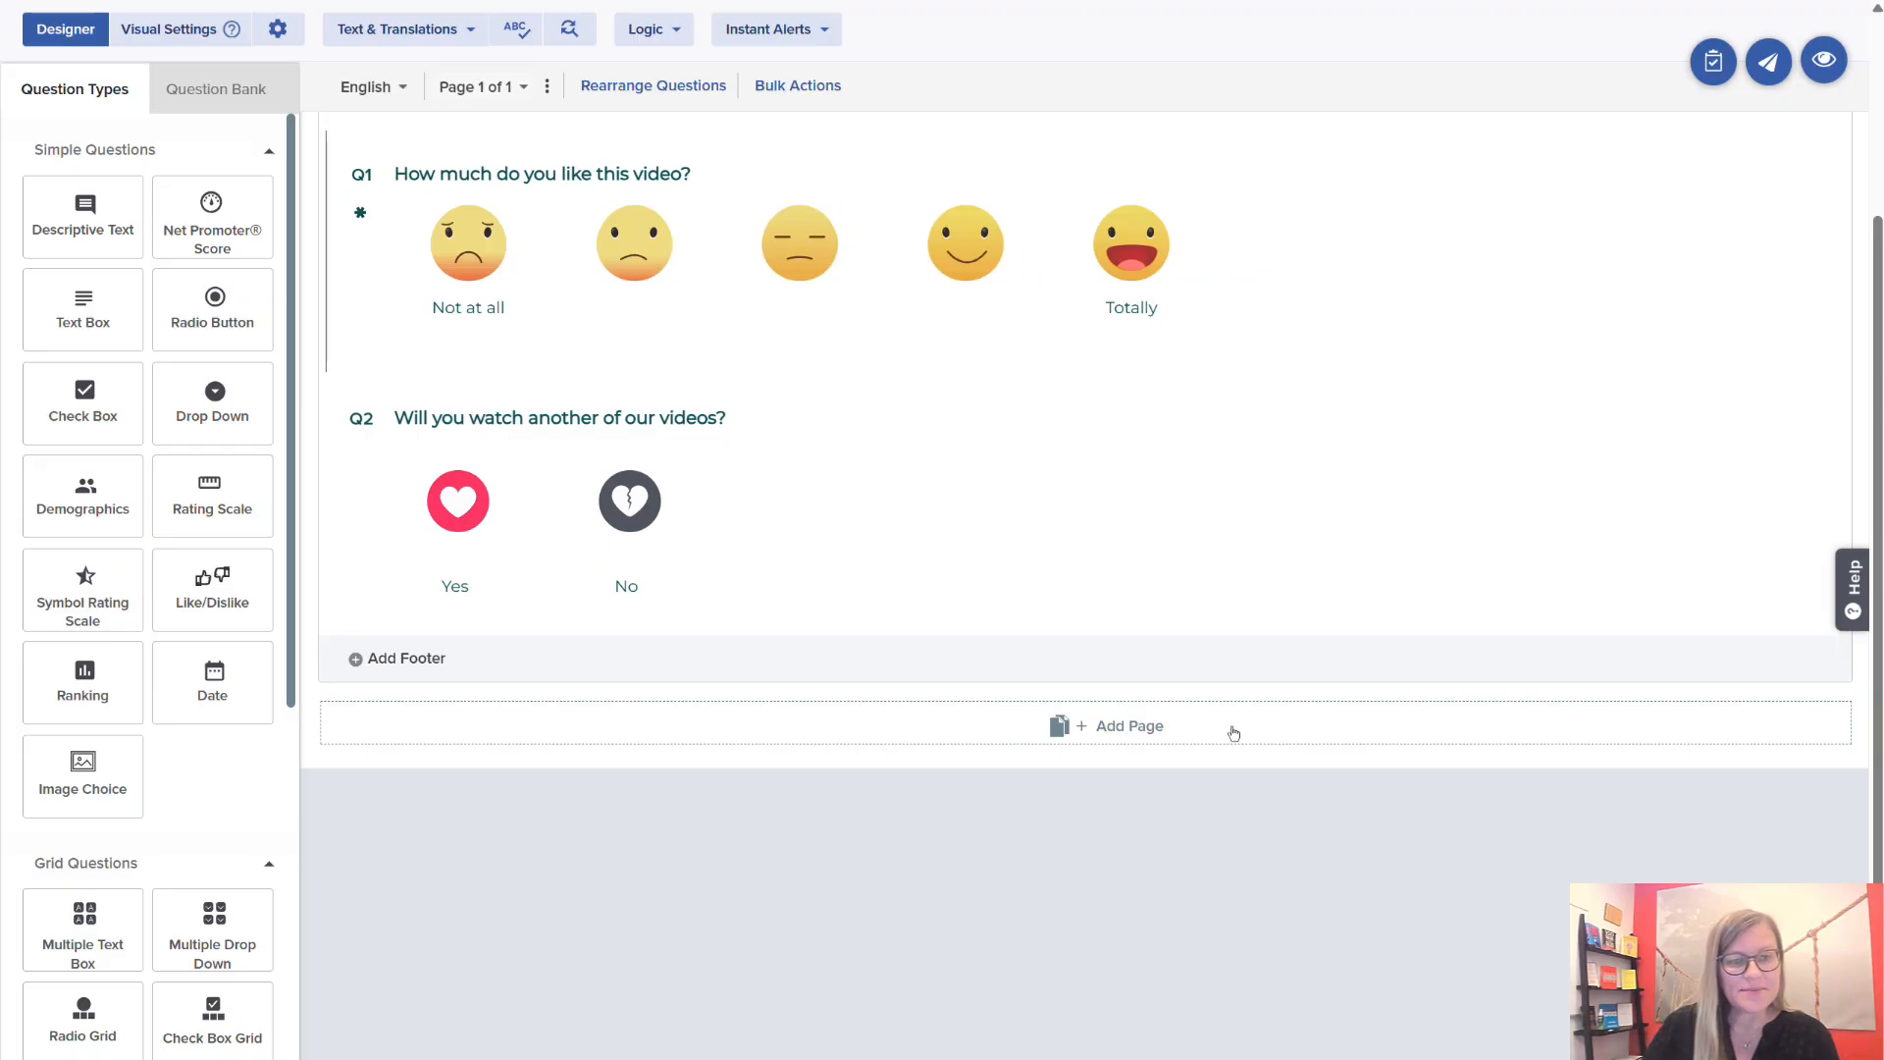
Add a Text Box question reading "Tell us what you like about this video. :)" with a three-line answer box at 100% of survey width.
mouse_move(106, 393)
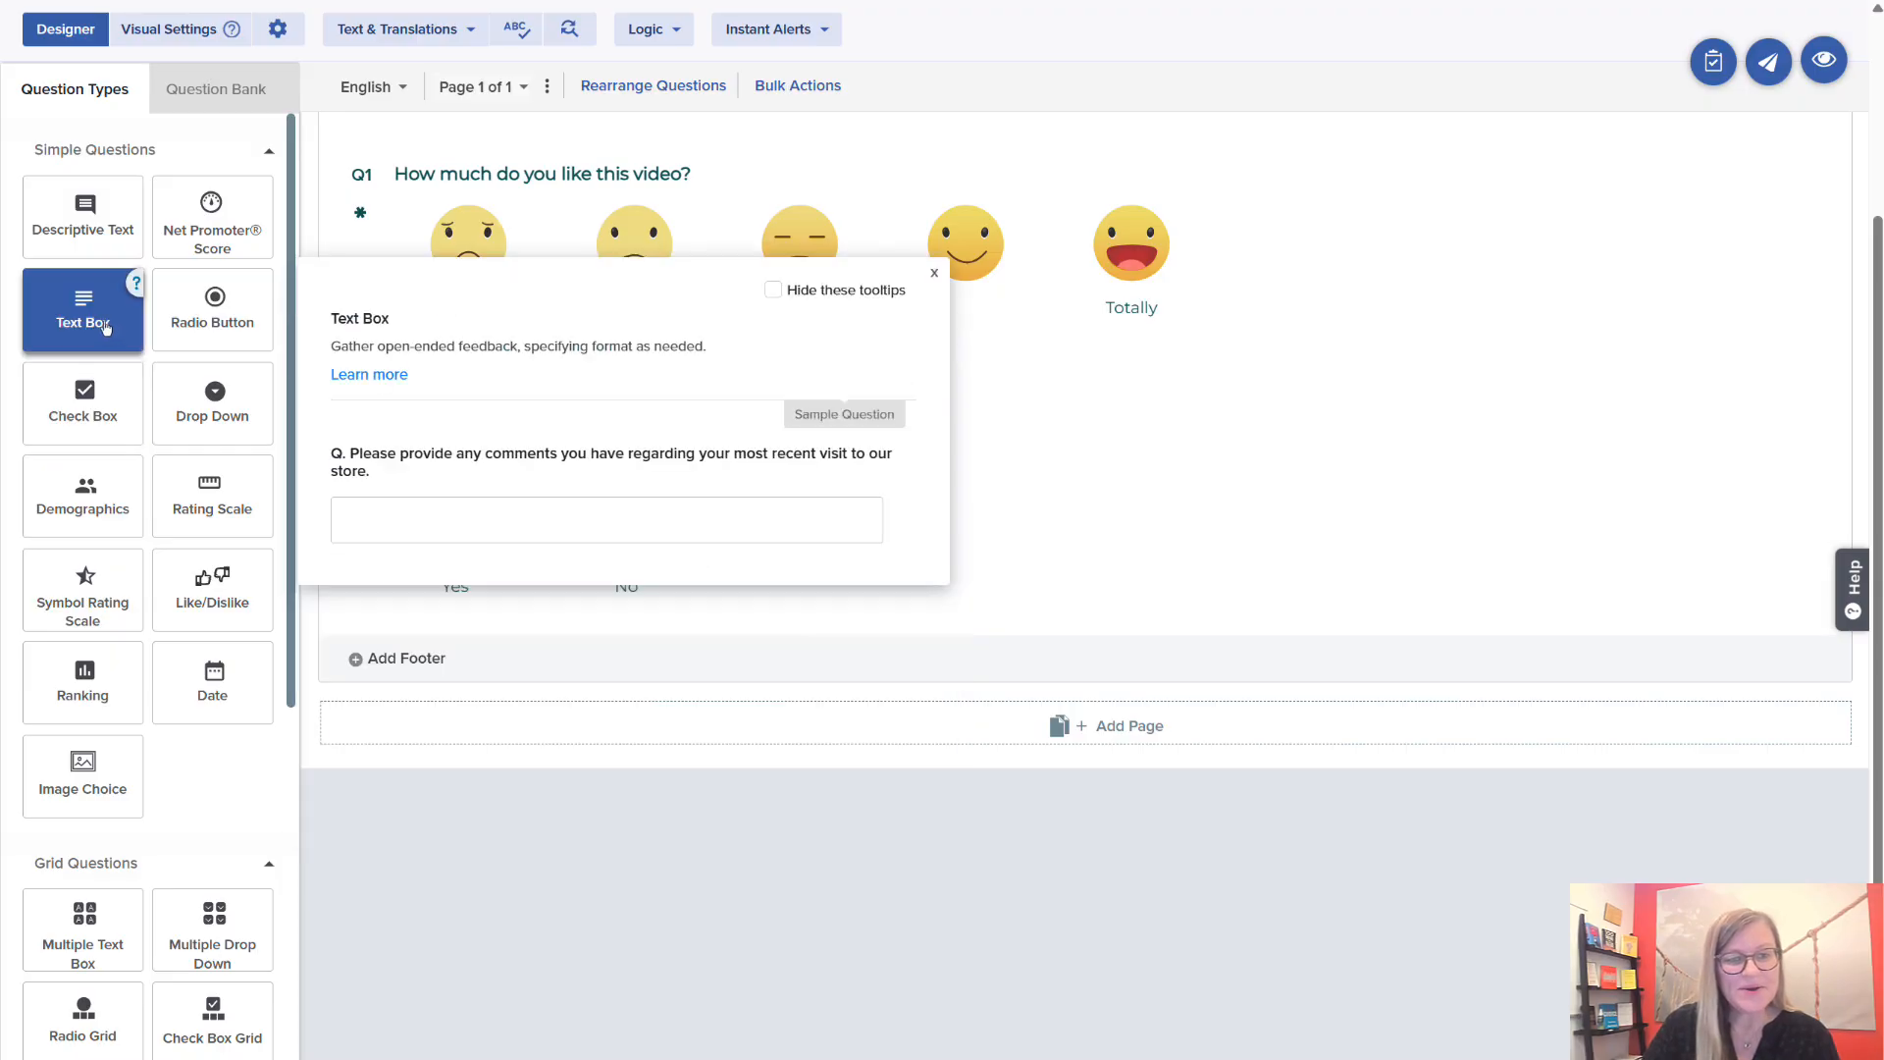
left_click_drag(106, 326, 555, 766)
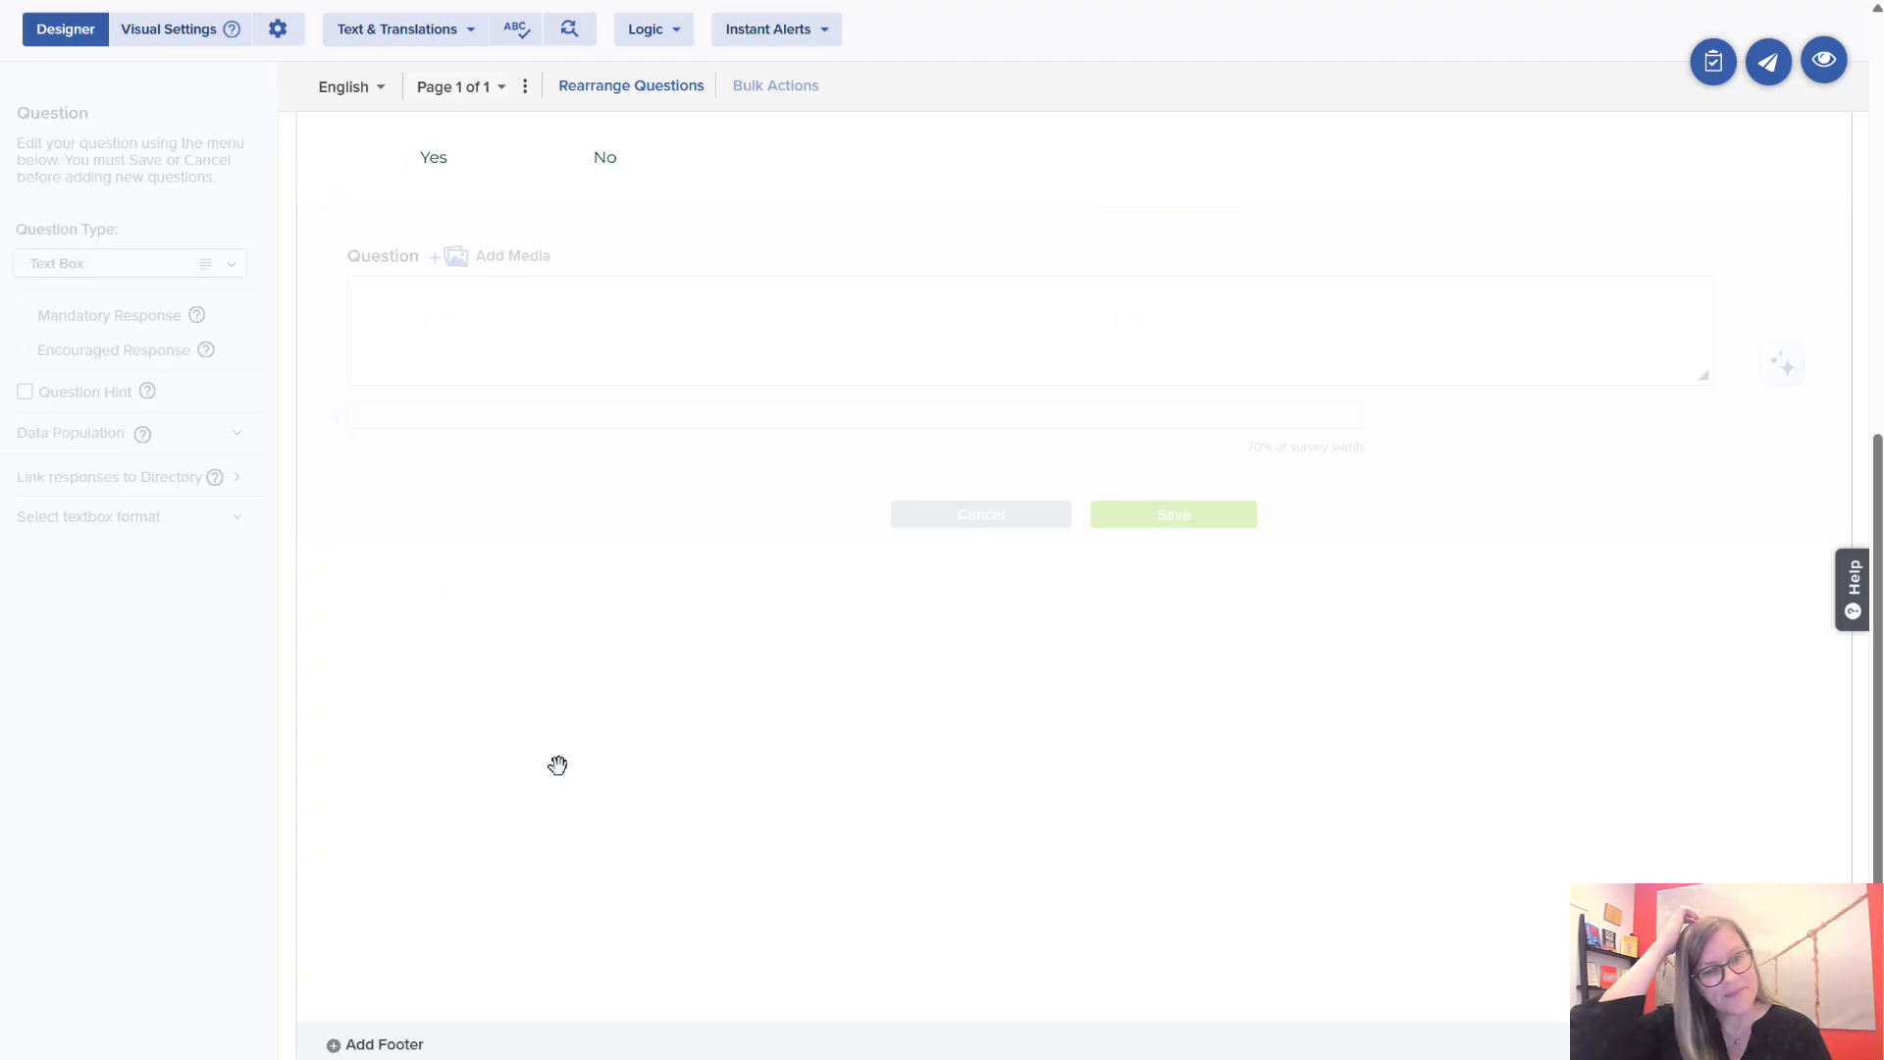
type("Tell ")
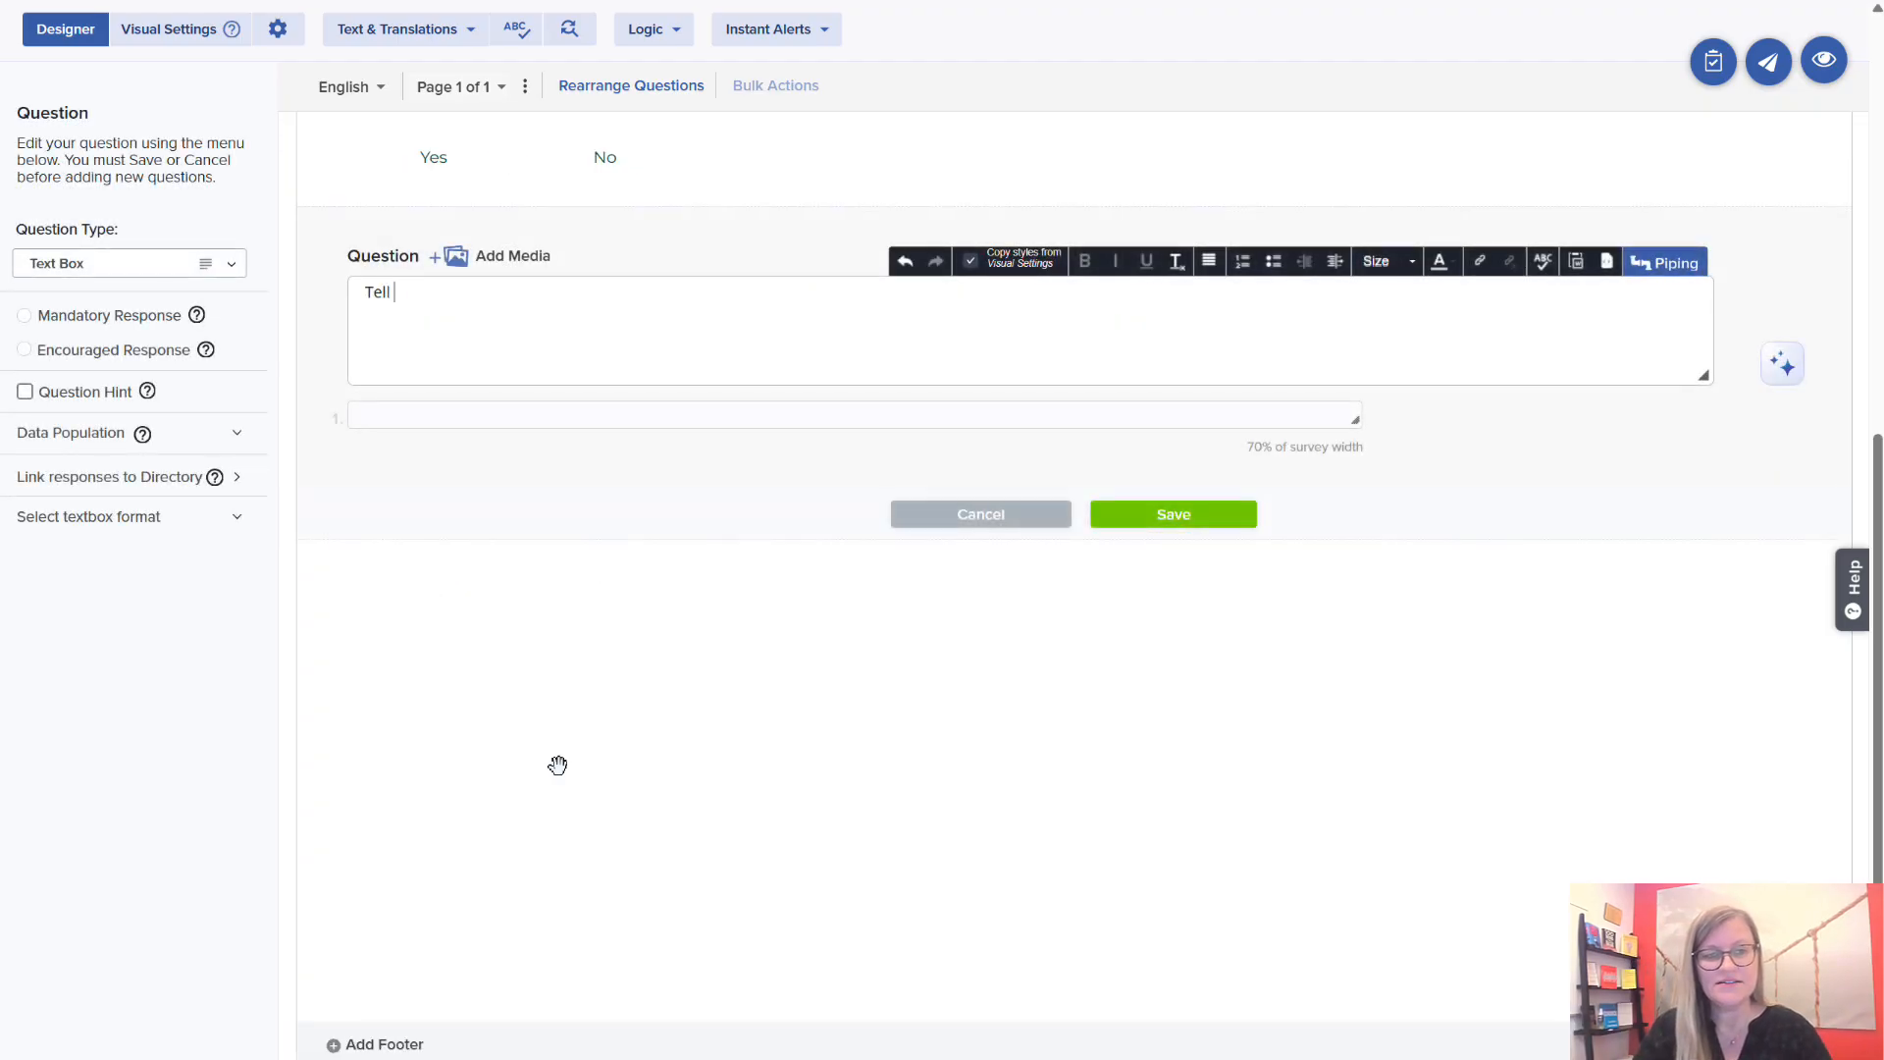
type("us what you like ")
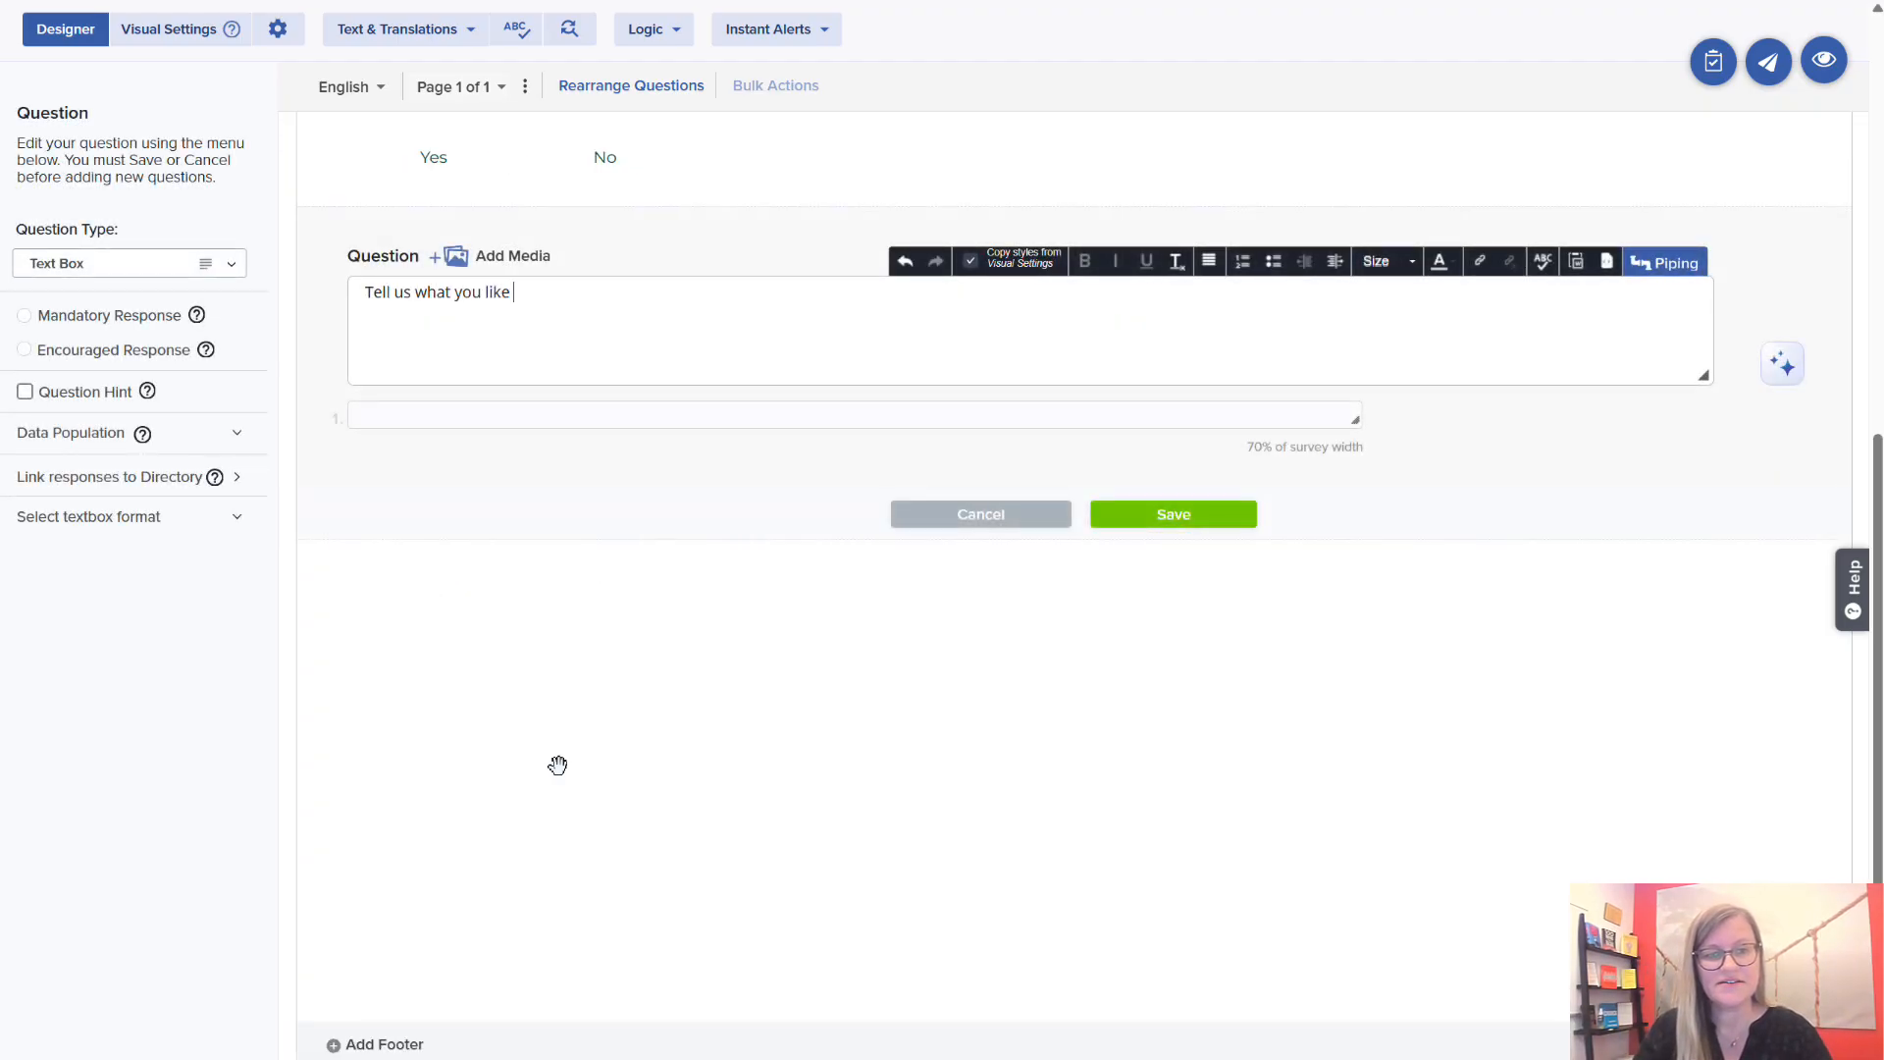
type("about this video. :)")
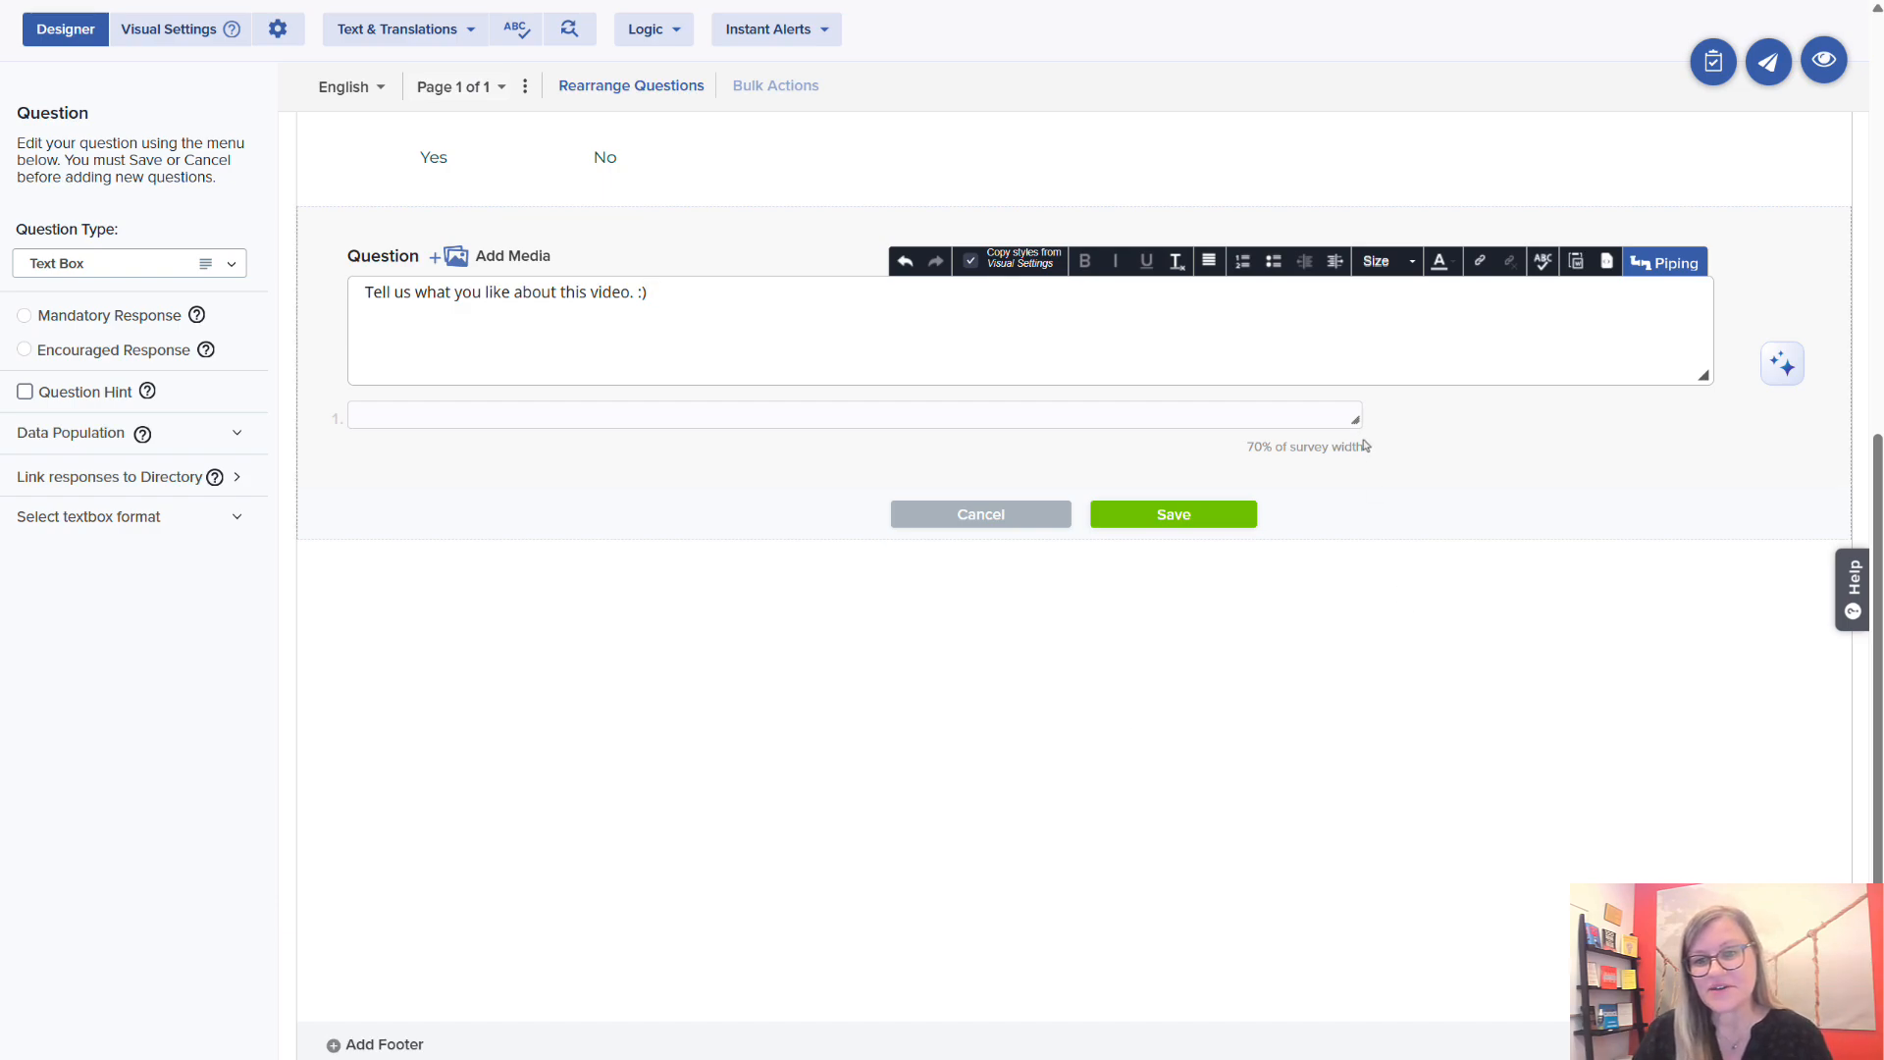
left_click_drag(1357, 422, 1819, 485)
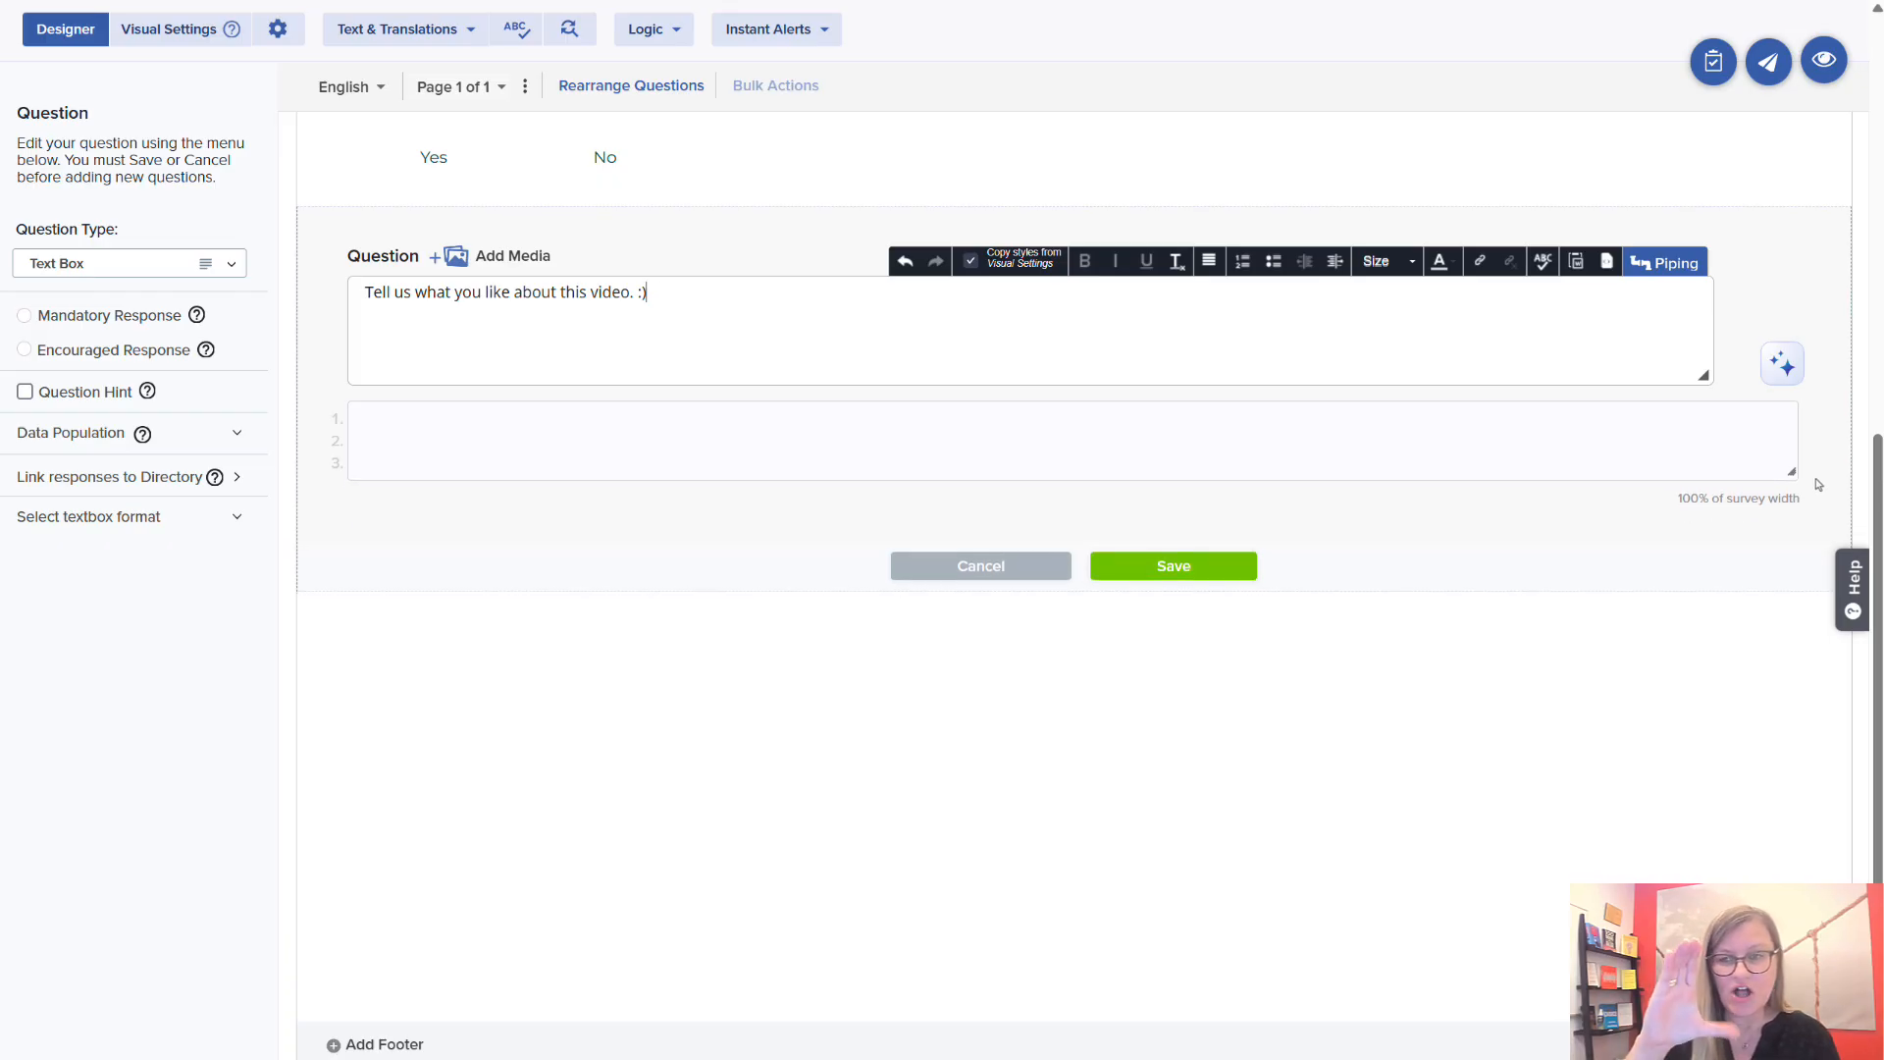
Keep the textbox format General, set the maximum characters allowed to 1000, and save the question.
left_click(218, 526)
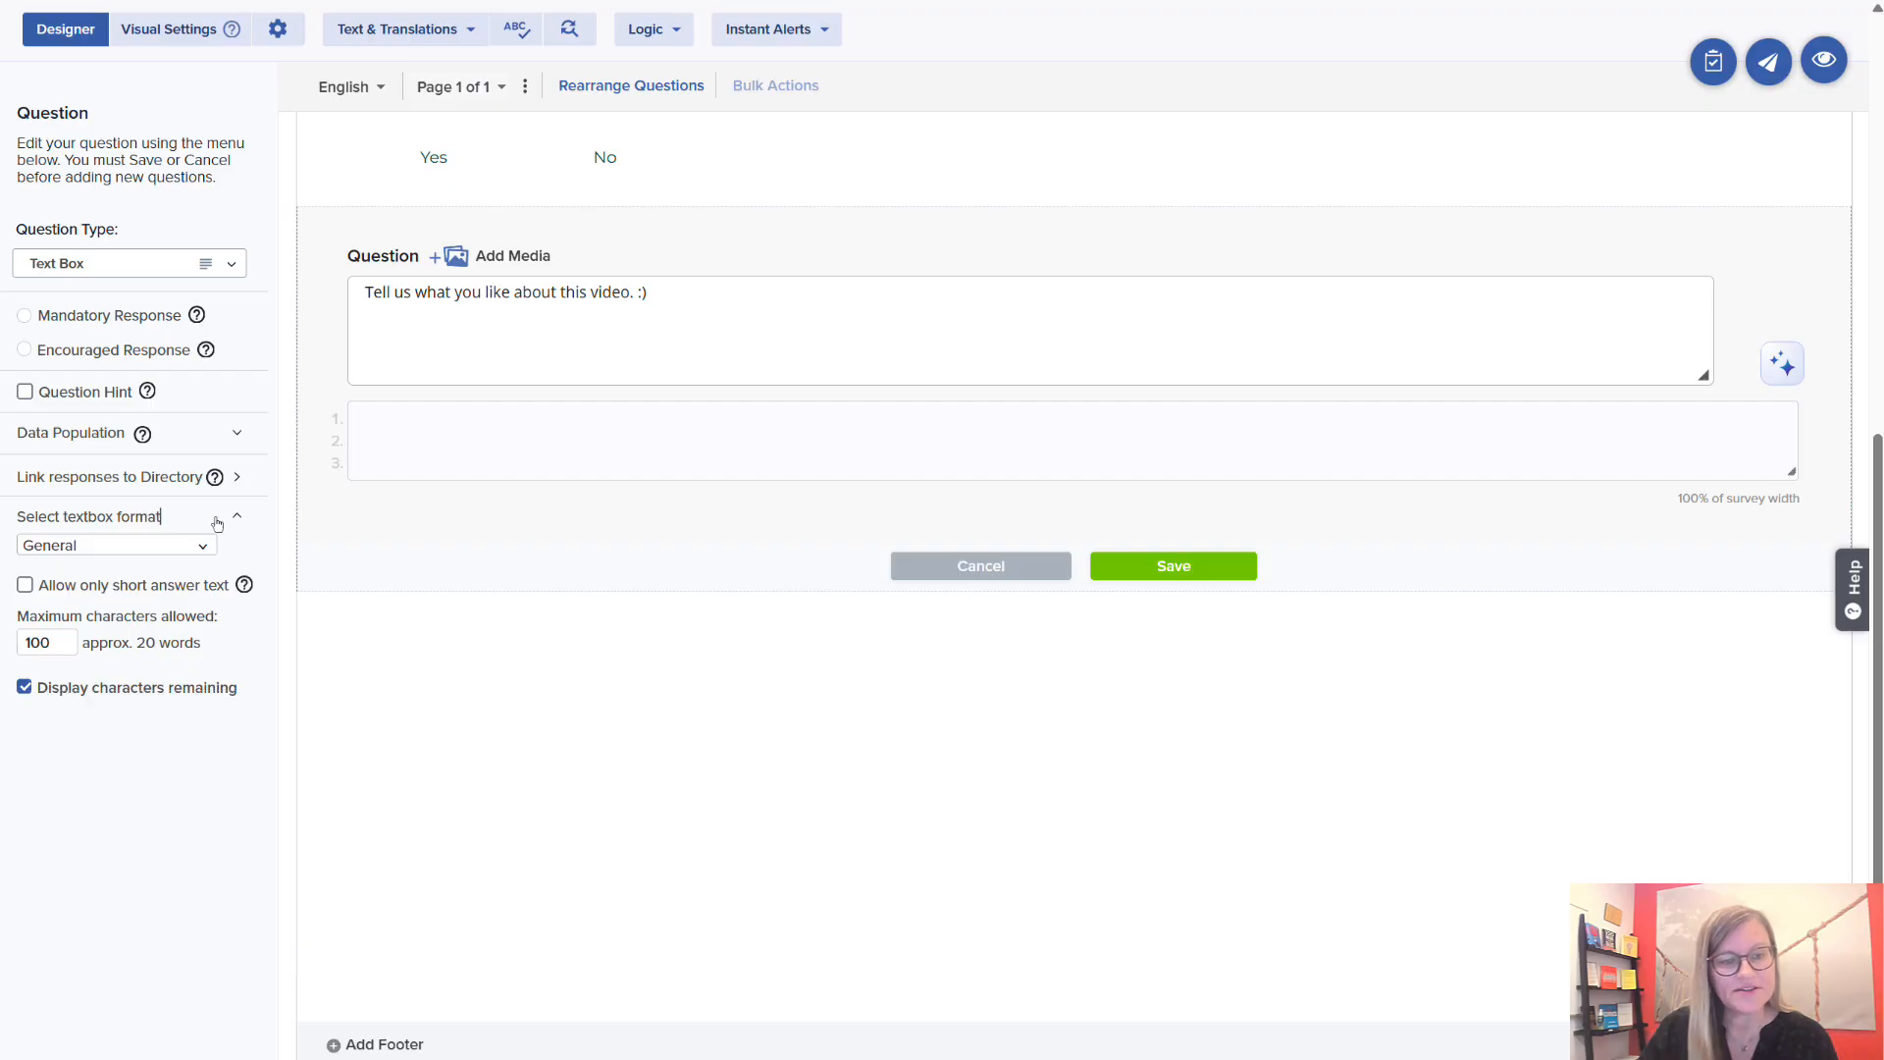
left_click(203, 548)
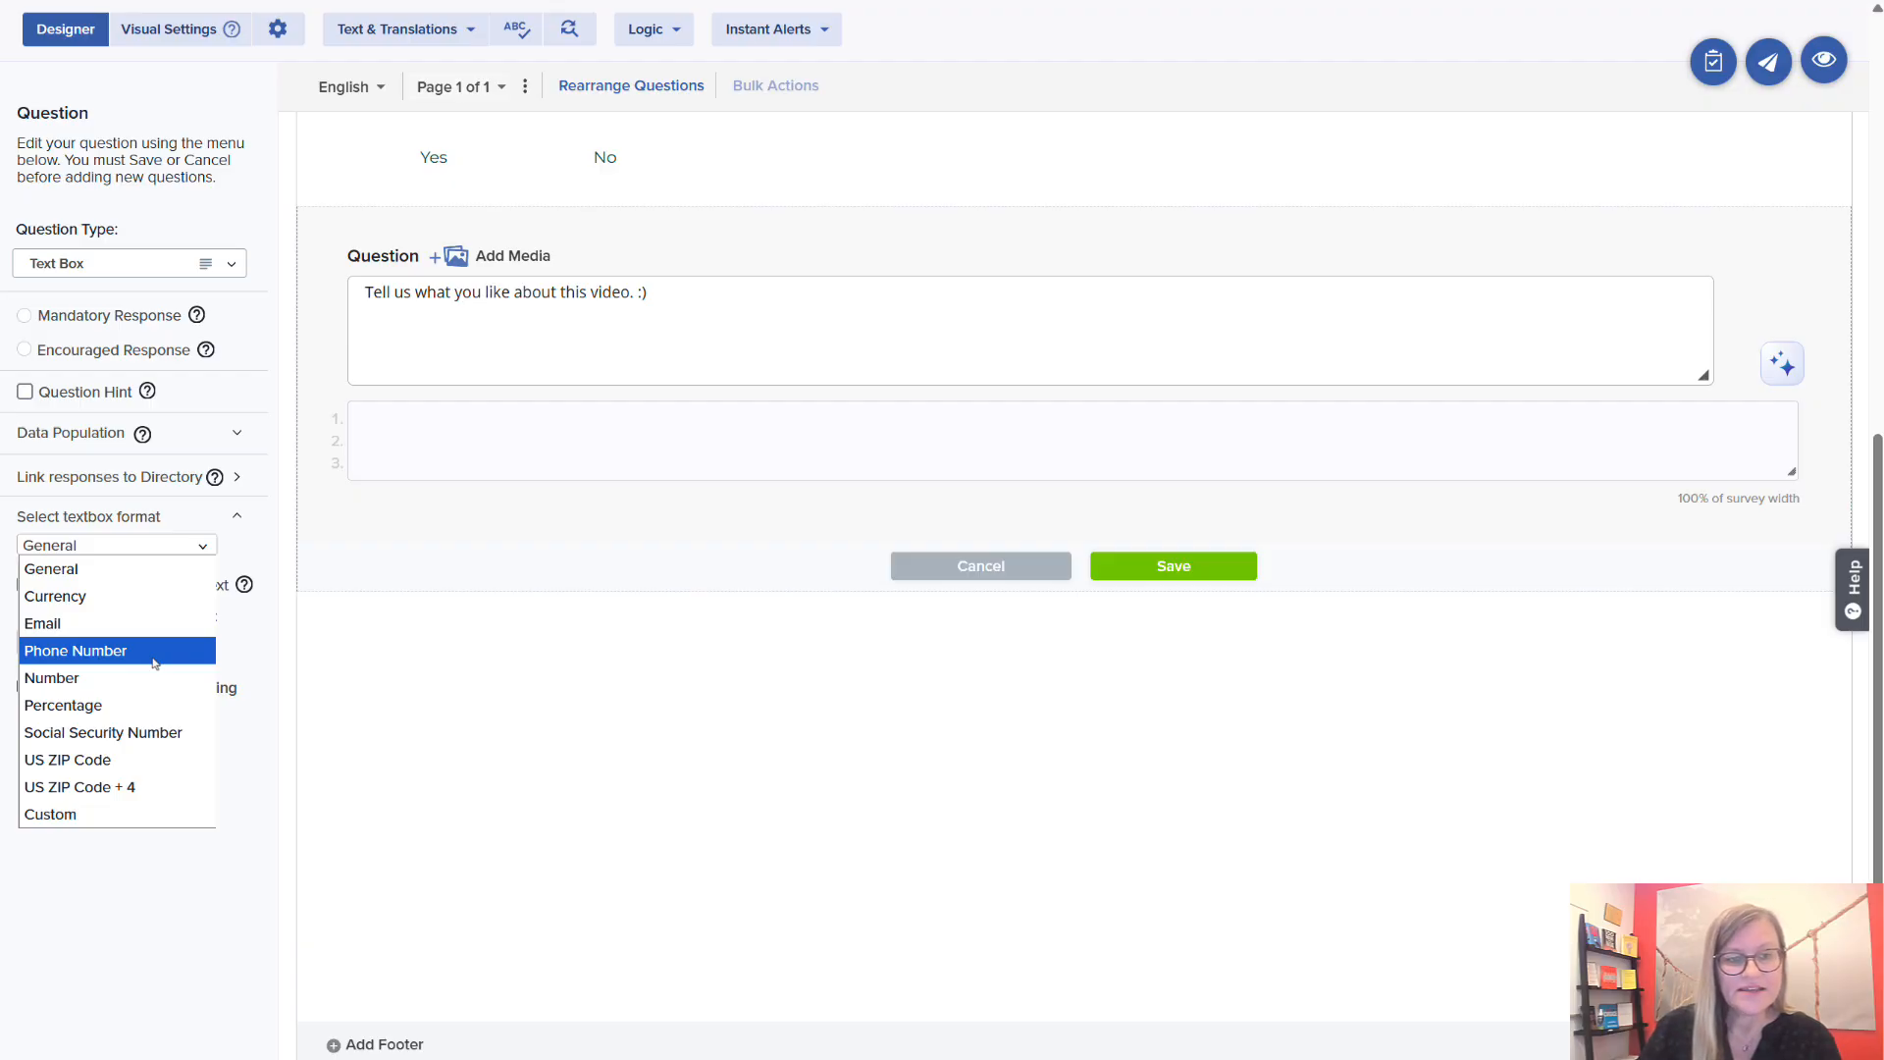
left_click(281, 590)
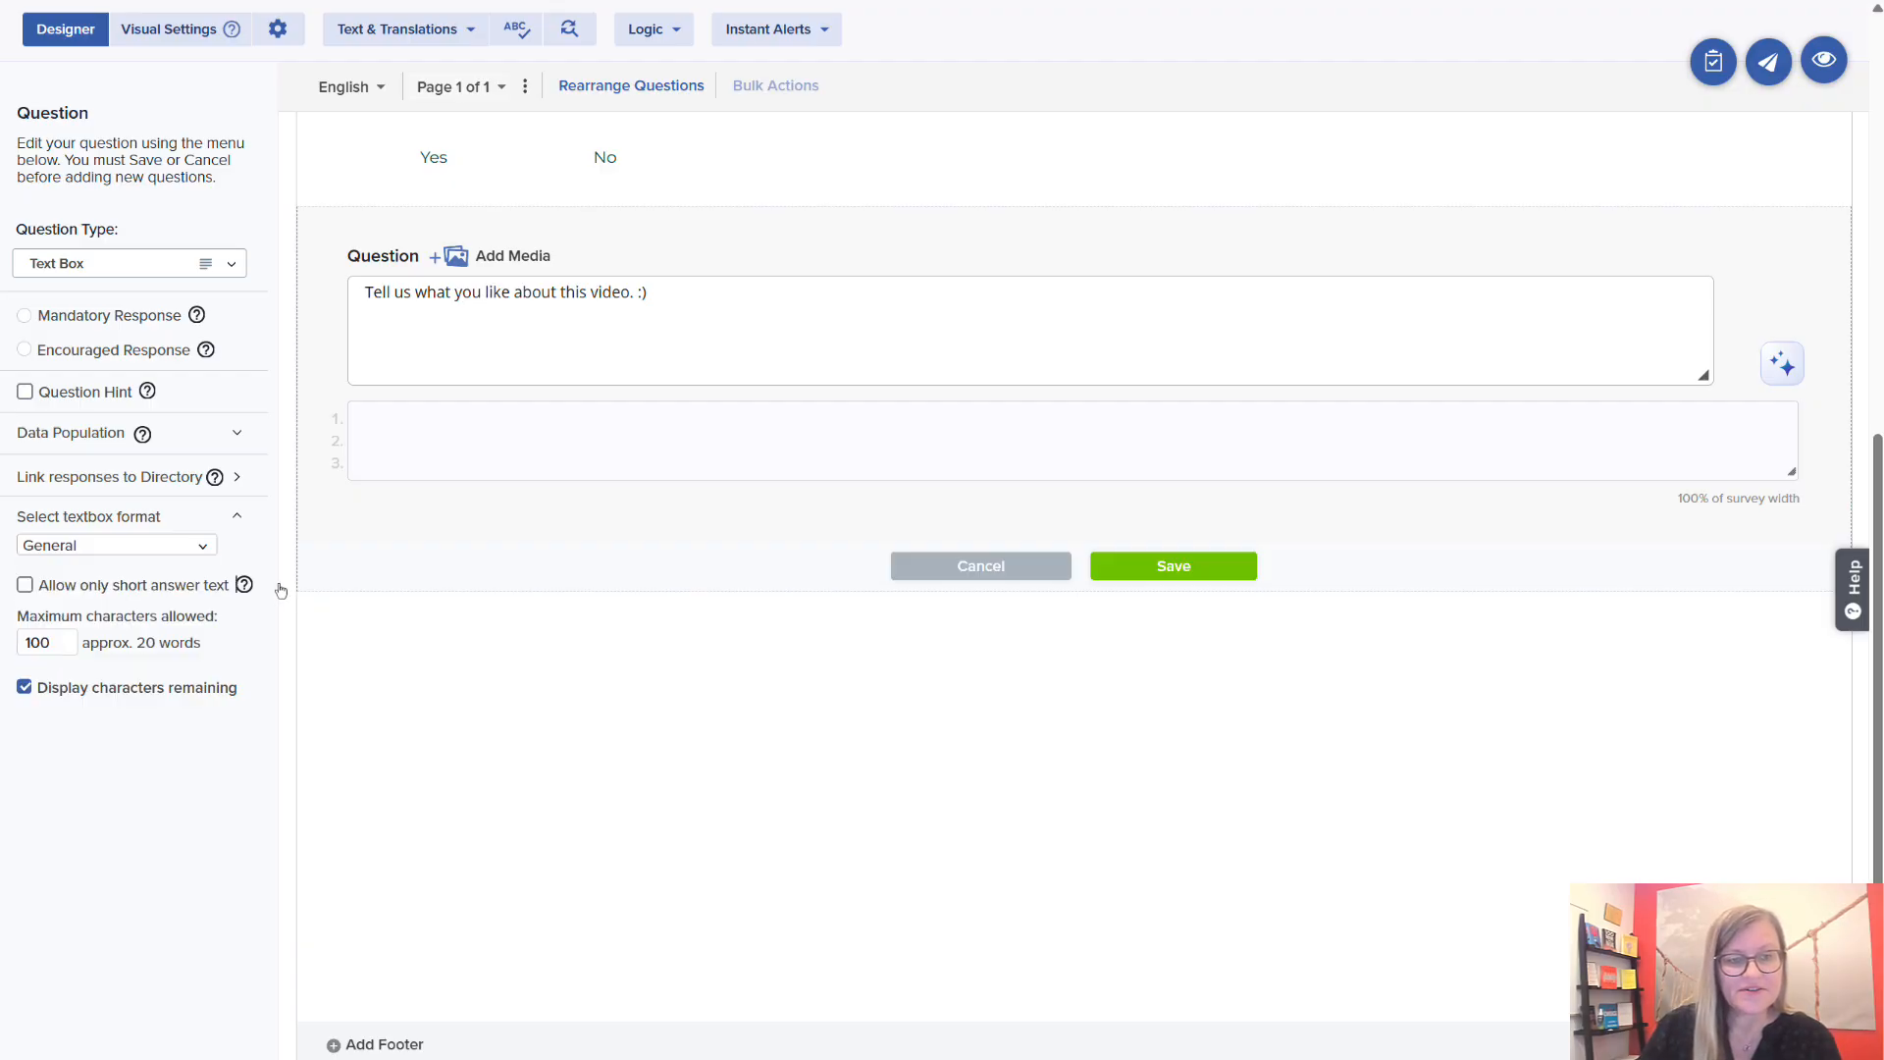
left_click(57, 652)
type("0")
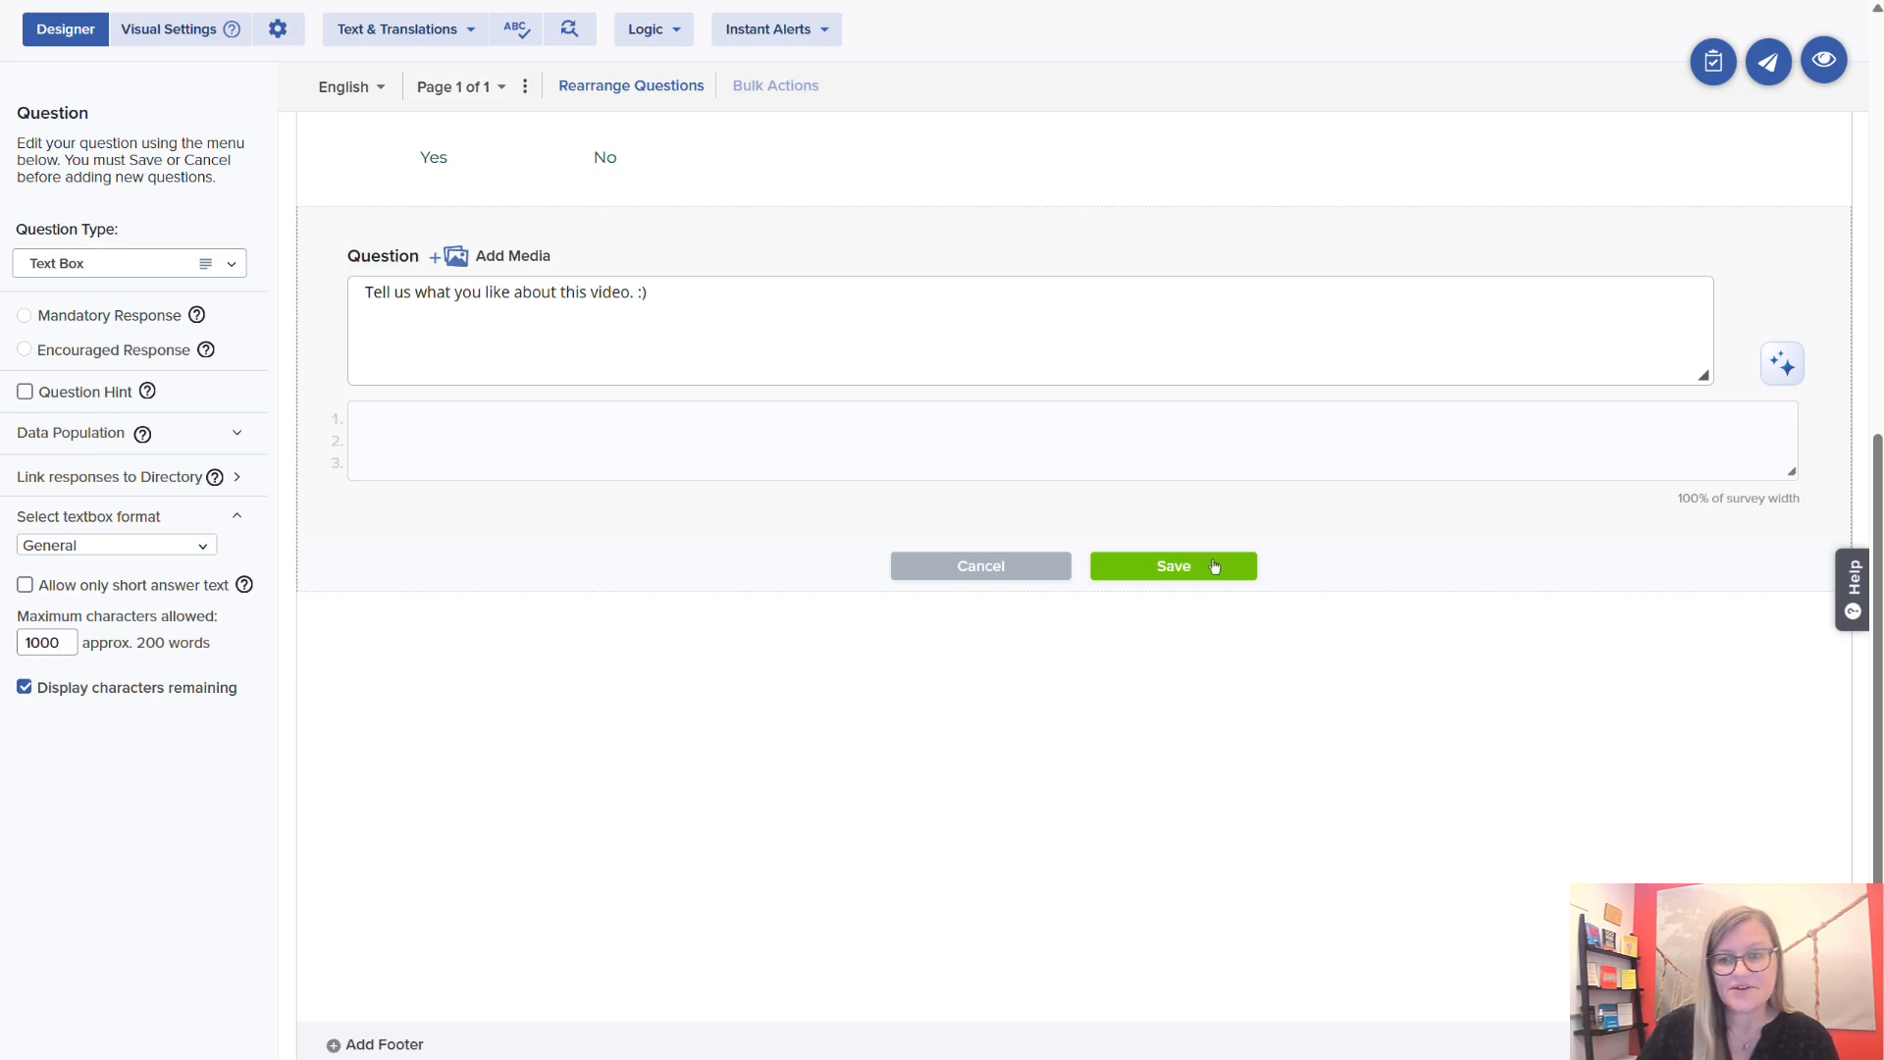
left_click(1173, 567)
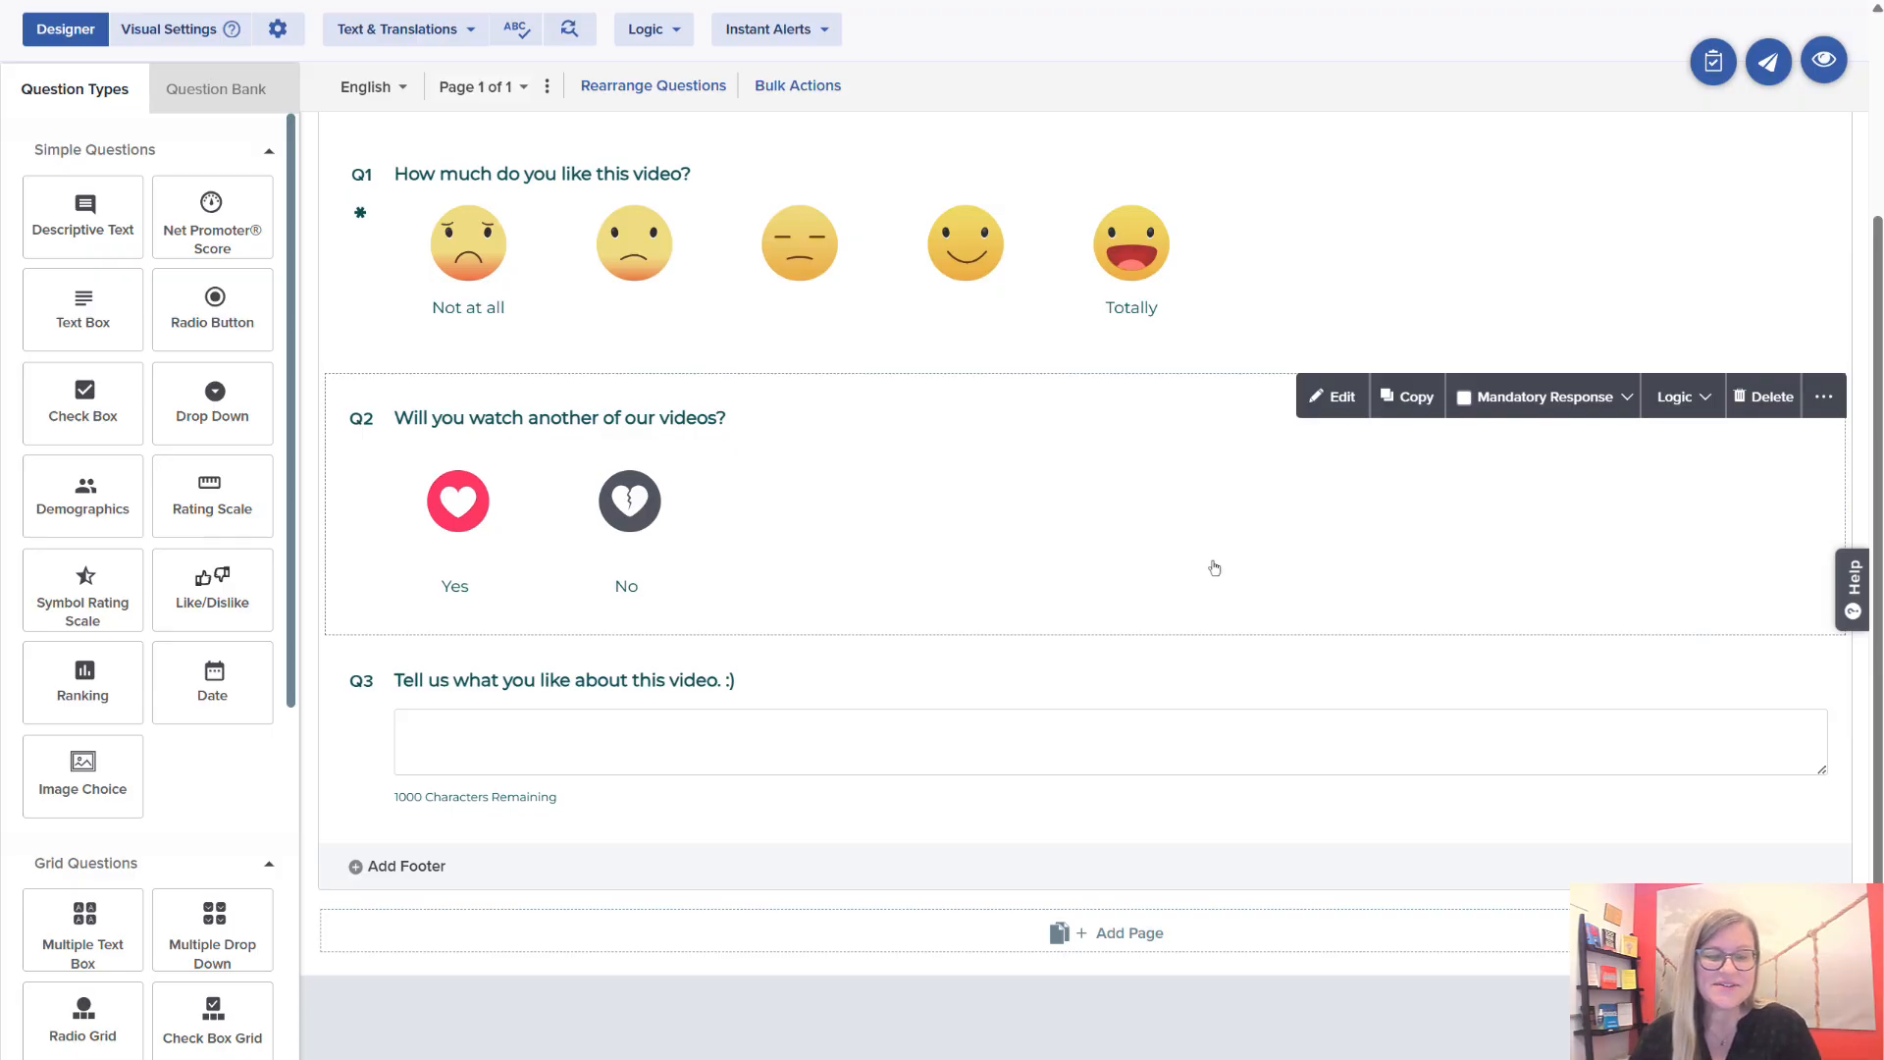
scroll(1215, 568, "up", 3)
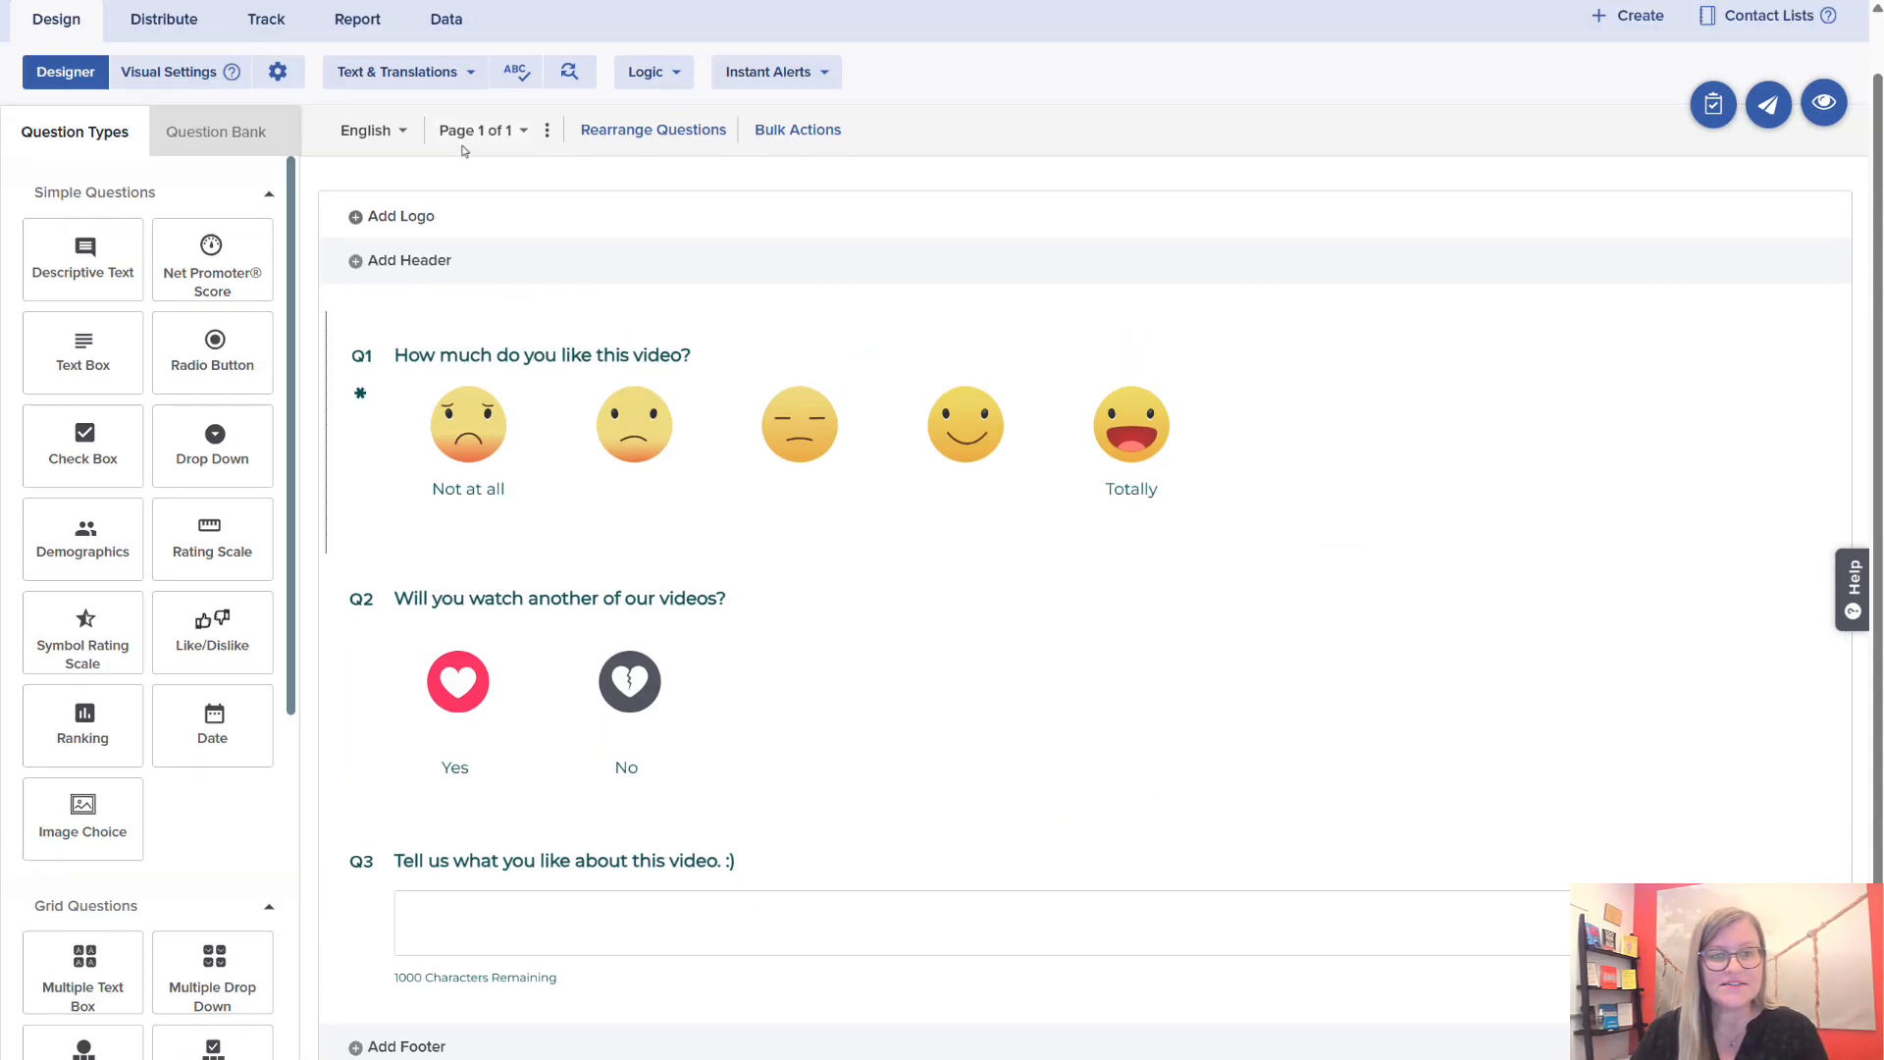
Add the account logo above the survey questions and save it.
left_click(400, 218)
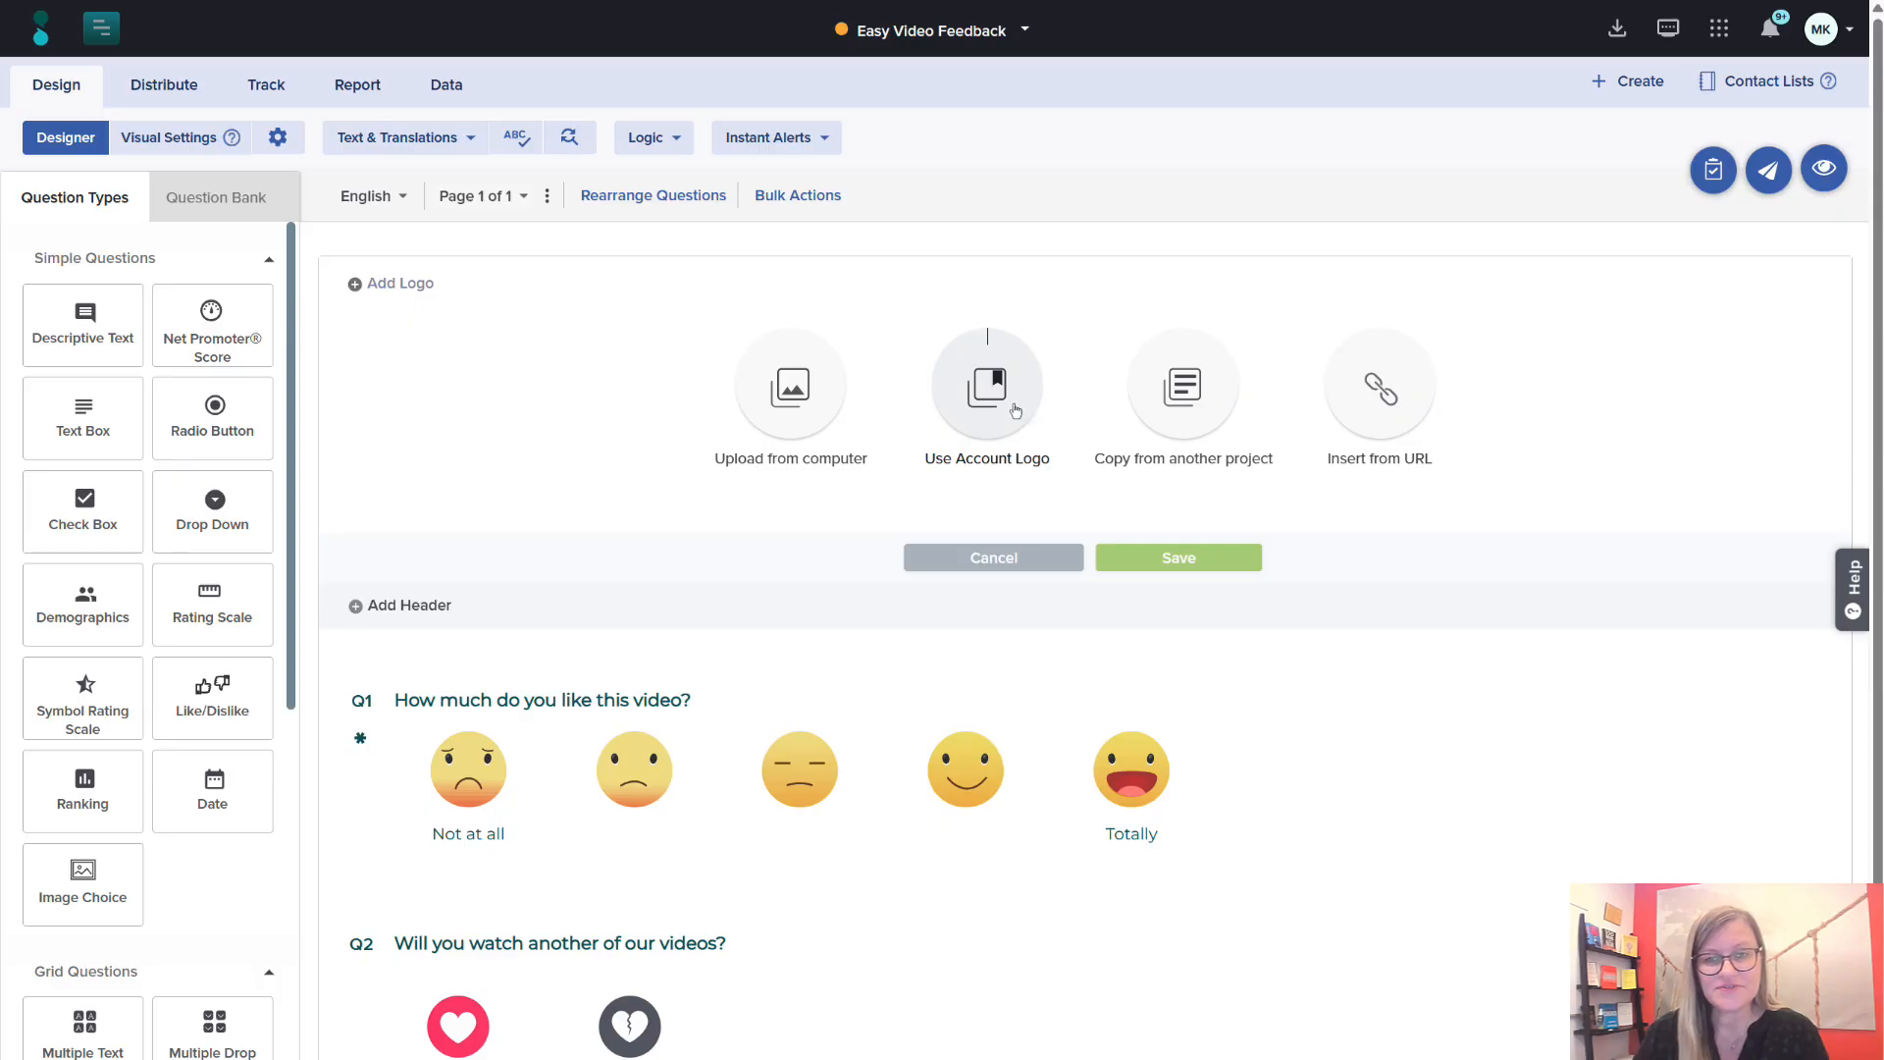
left_click(1016, 410)
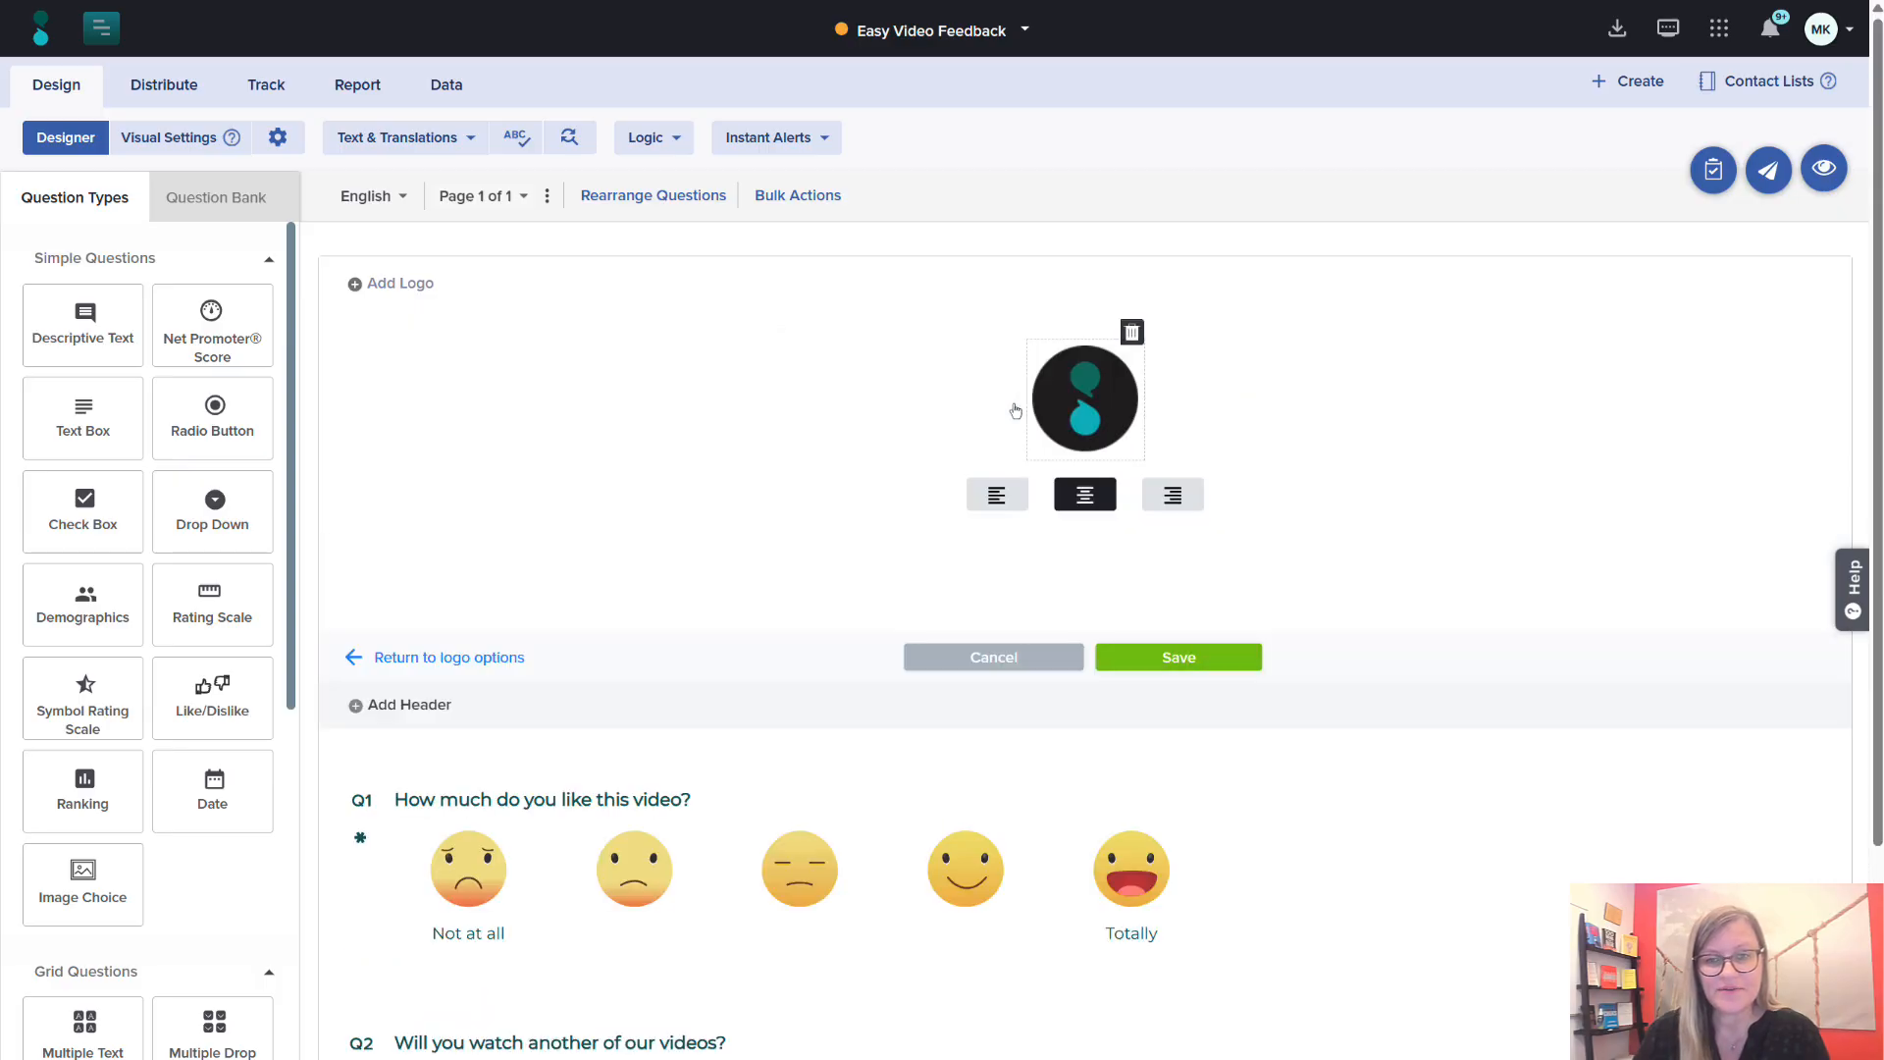
left_click(1226, 662)
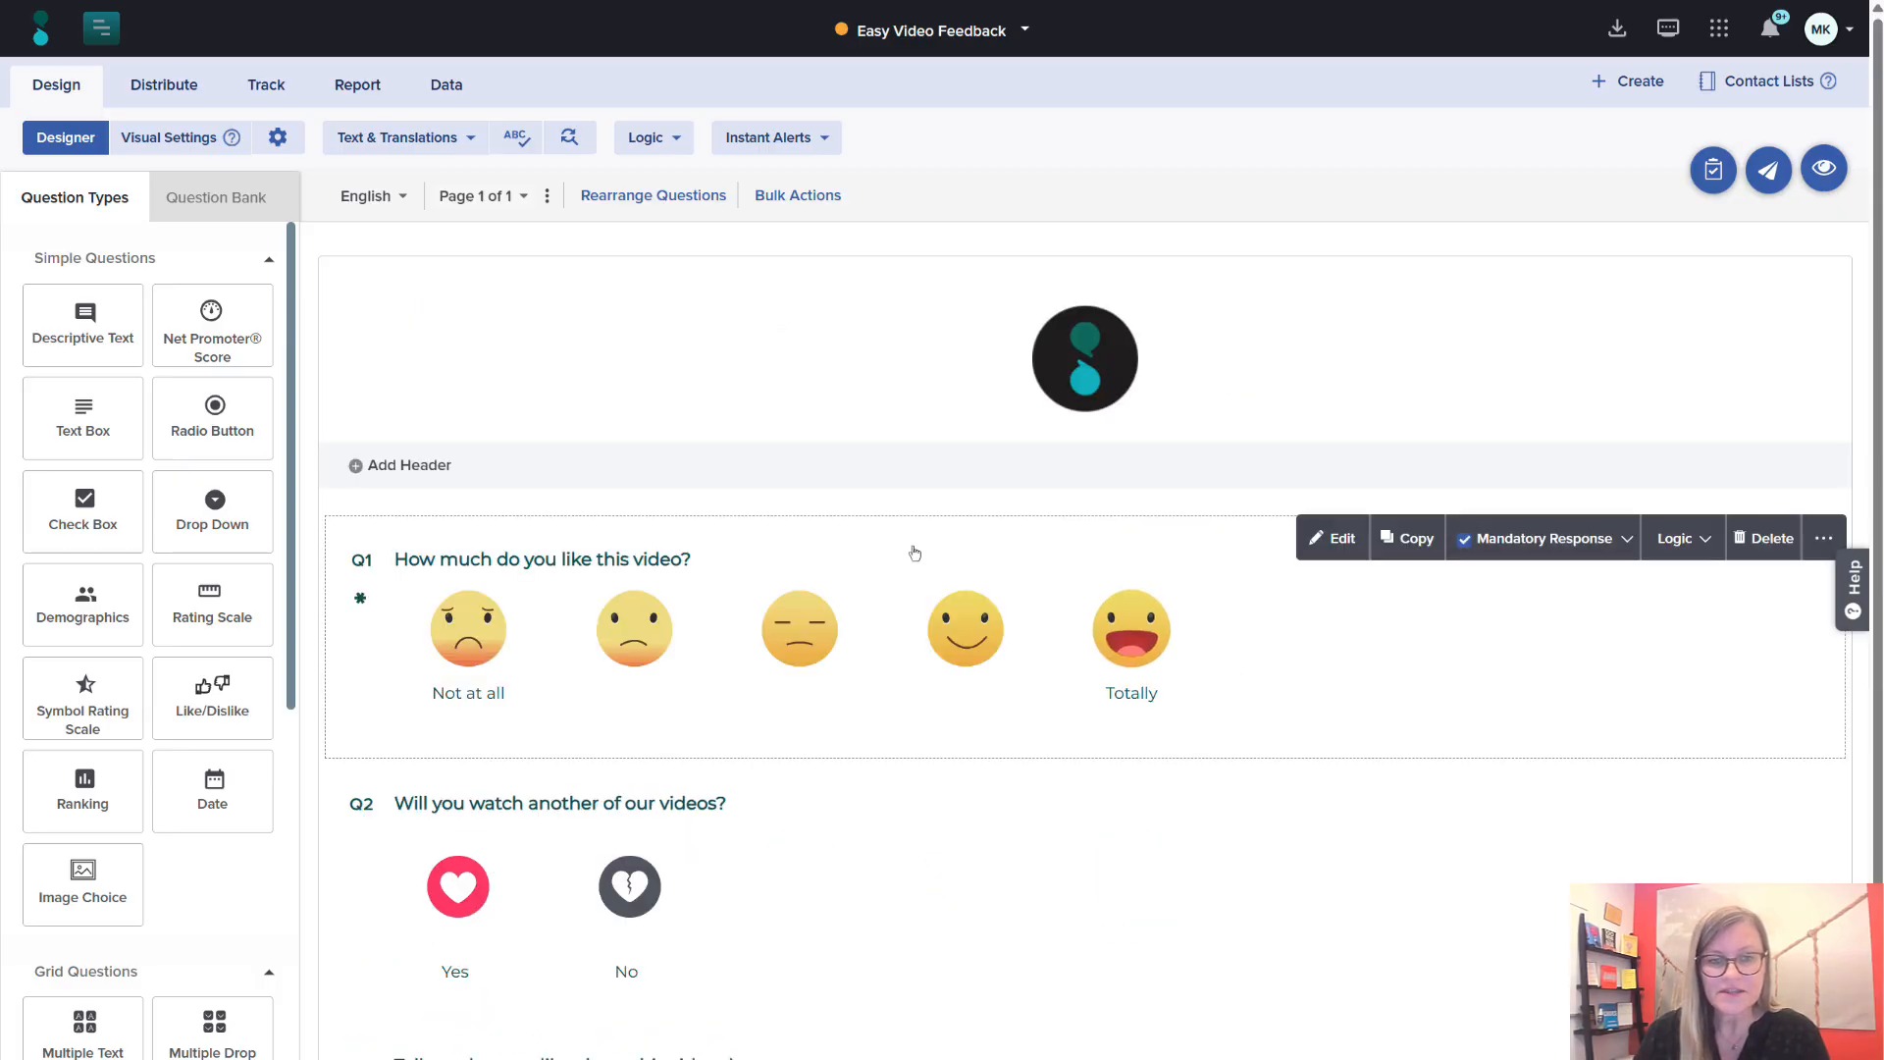
Add a survey header reading "Video Feedback Survey".
left_click(409, 465)
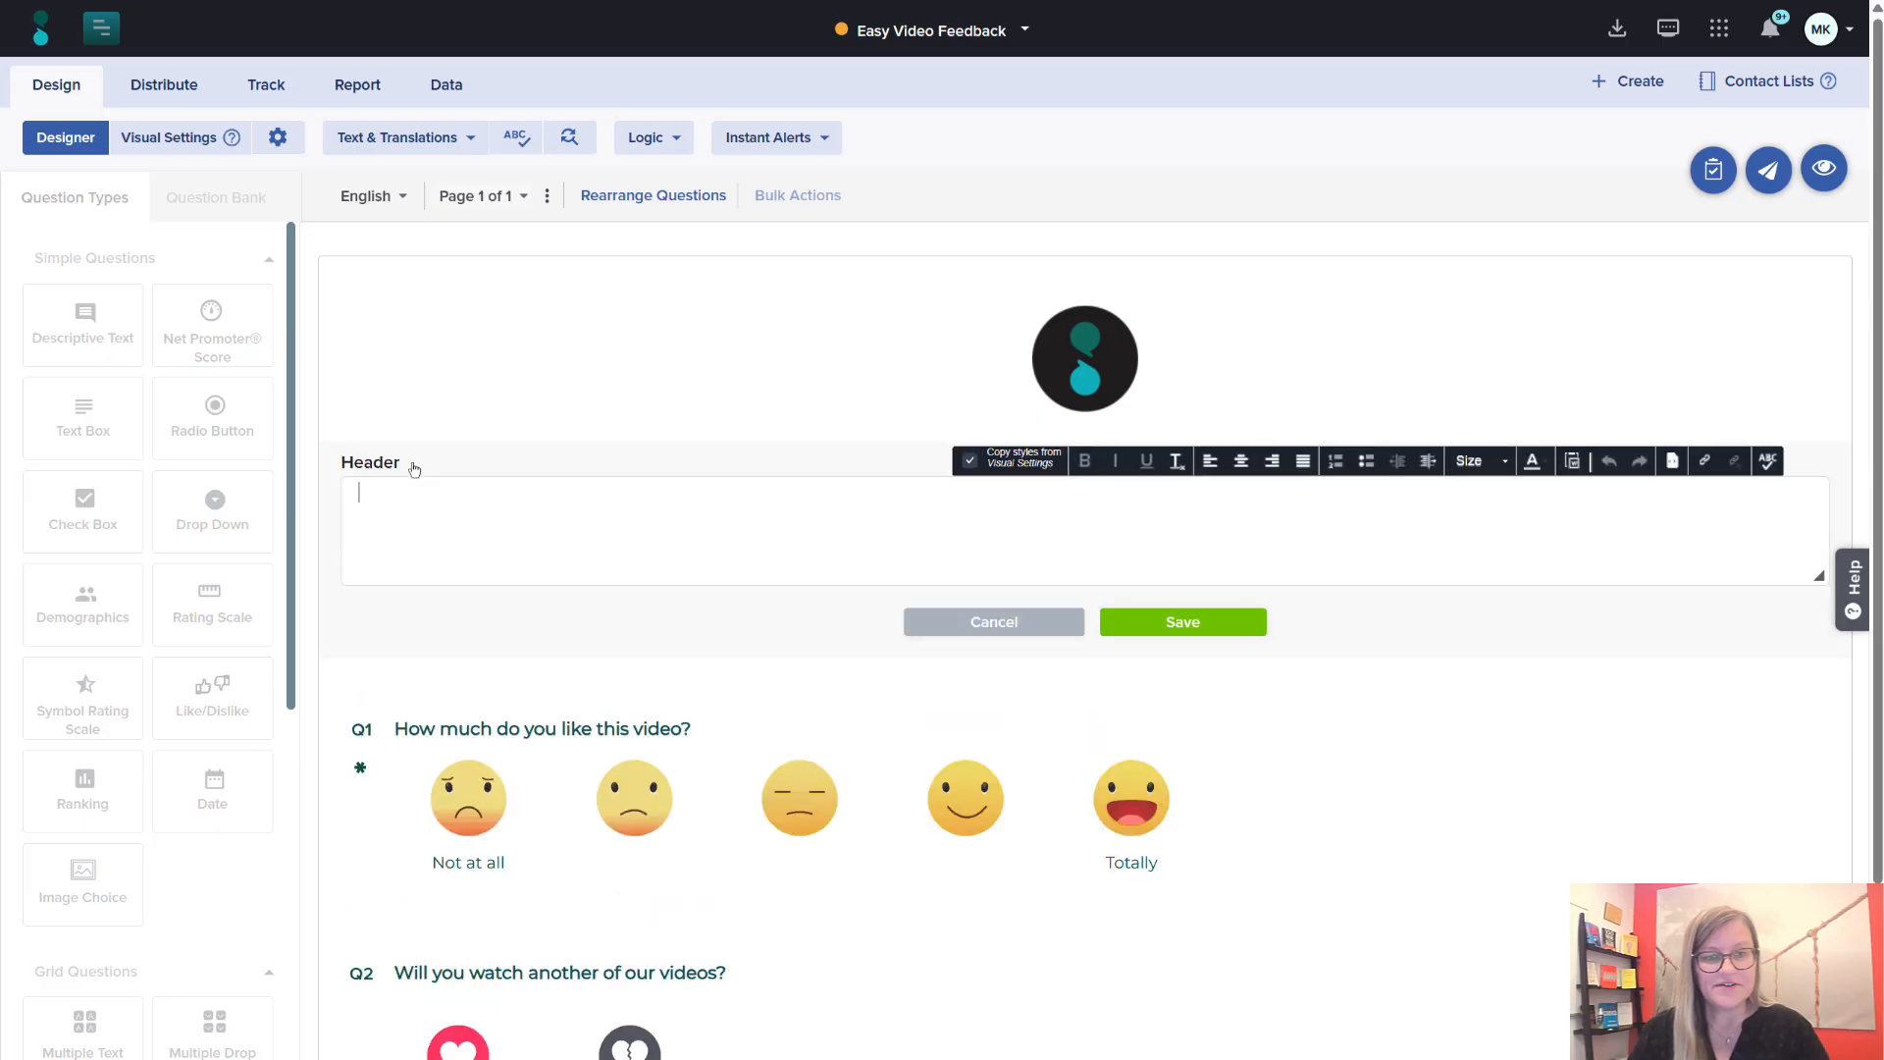
type("Title")
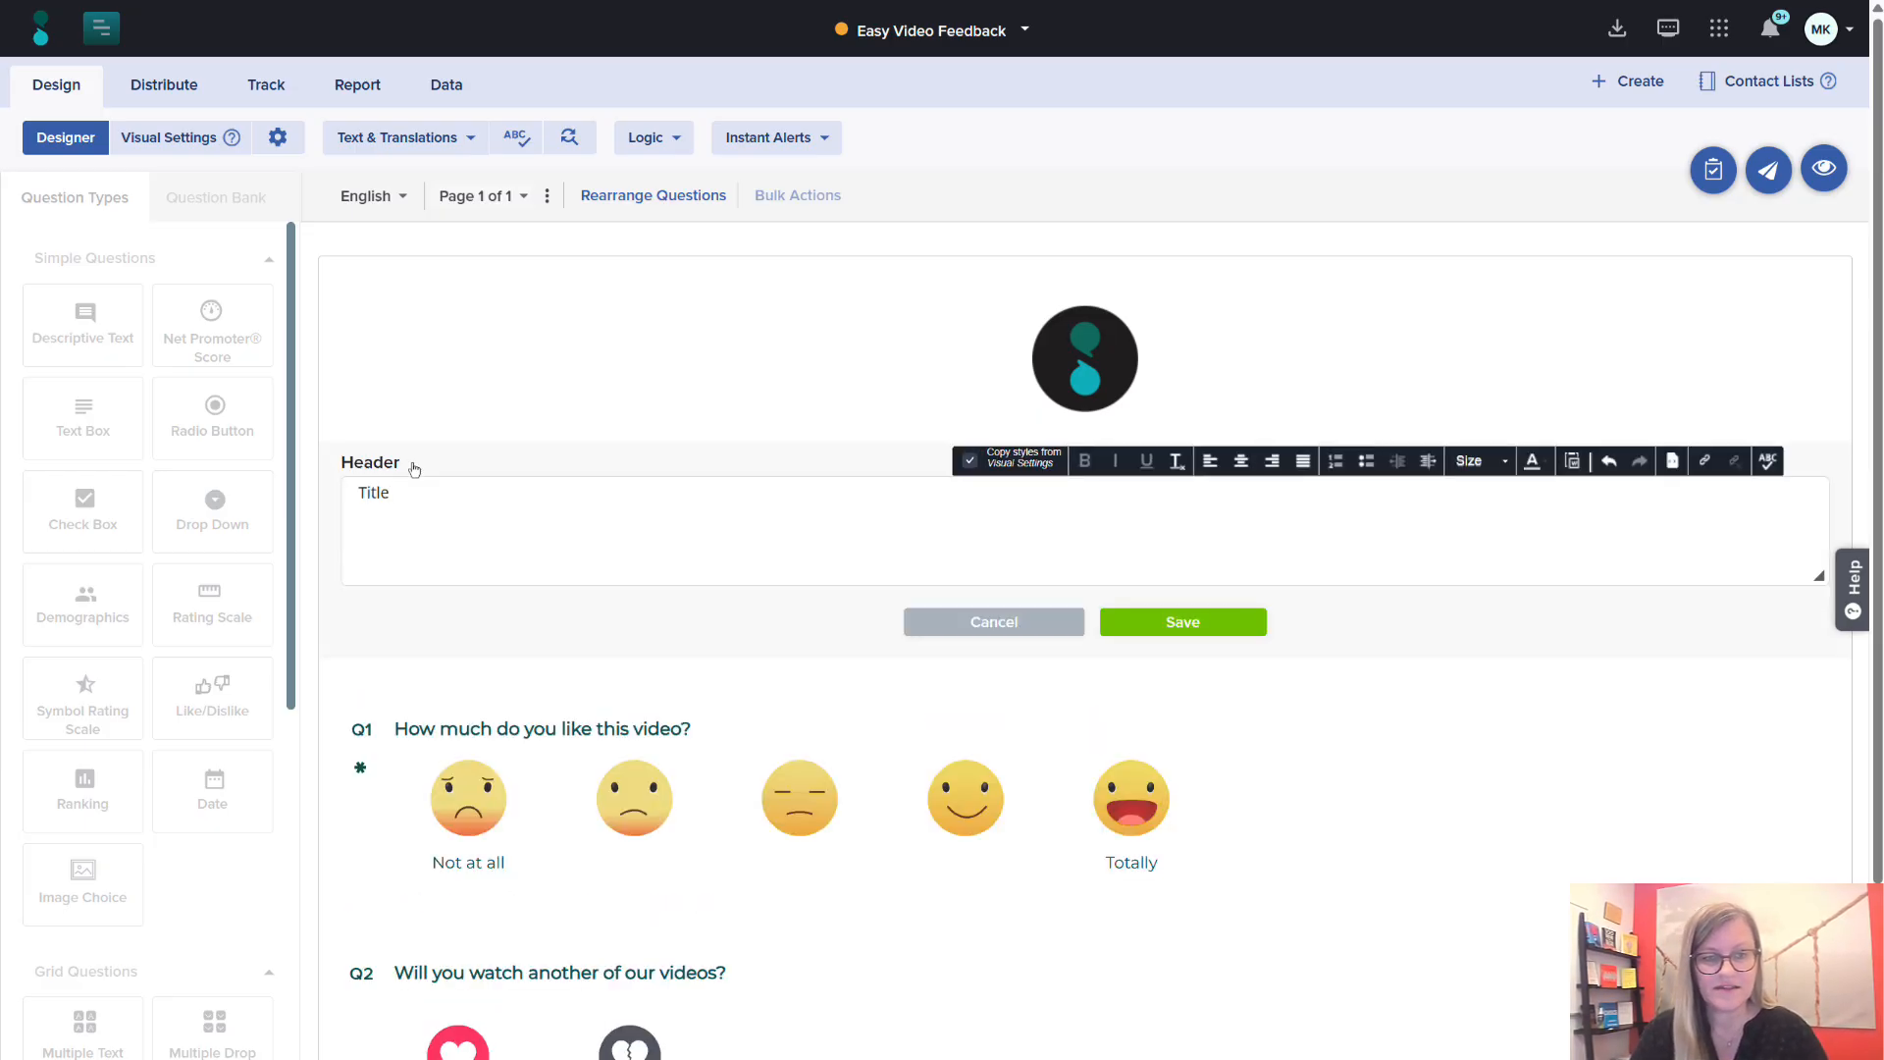
key("ctrl+a")
key("BackSpace")
type("Video F")
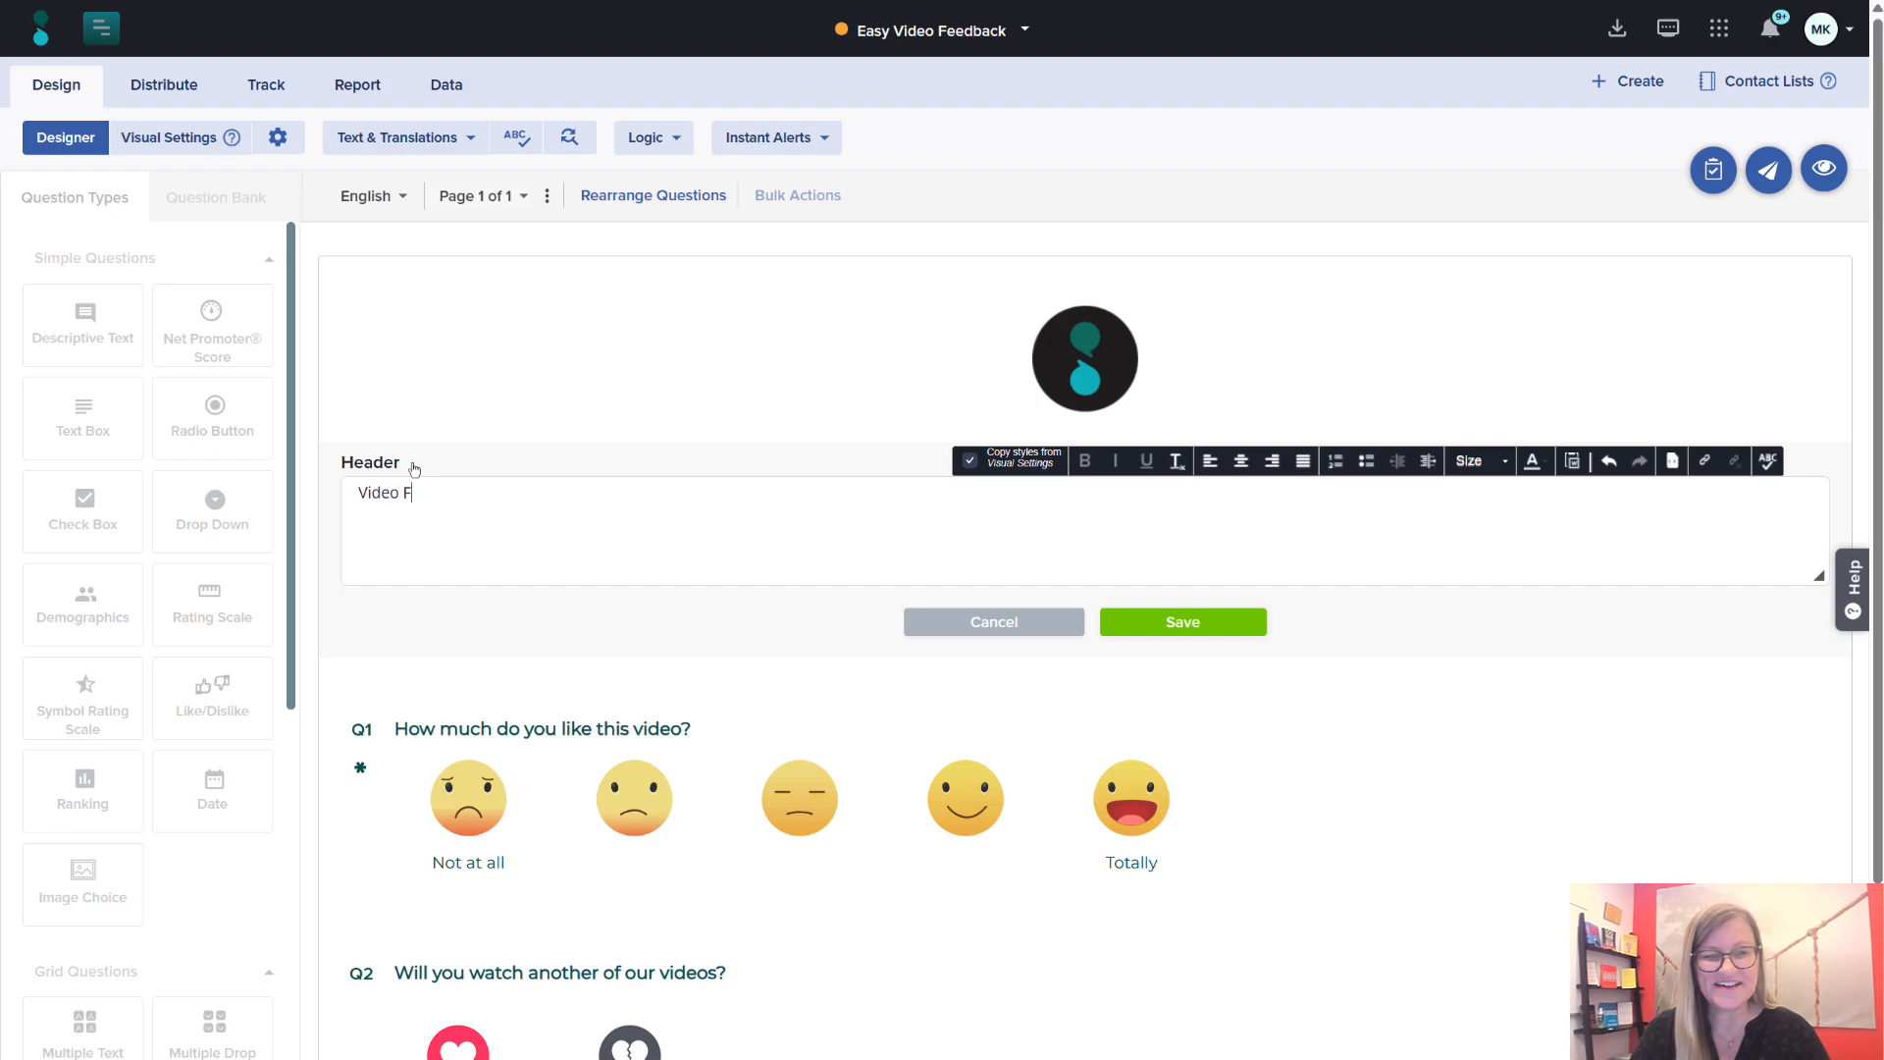
type("eedback Survey")
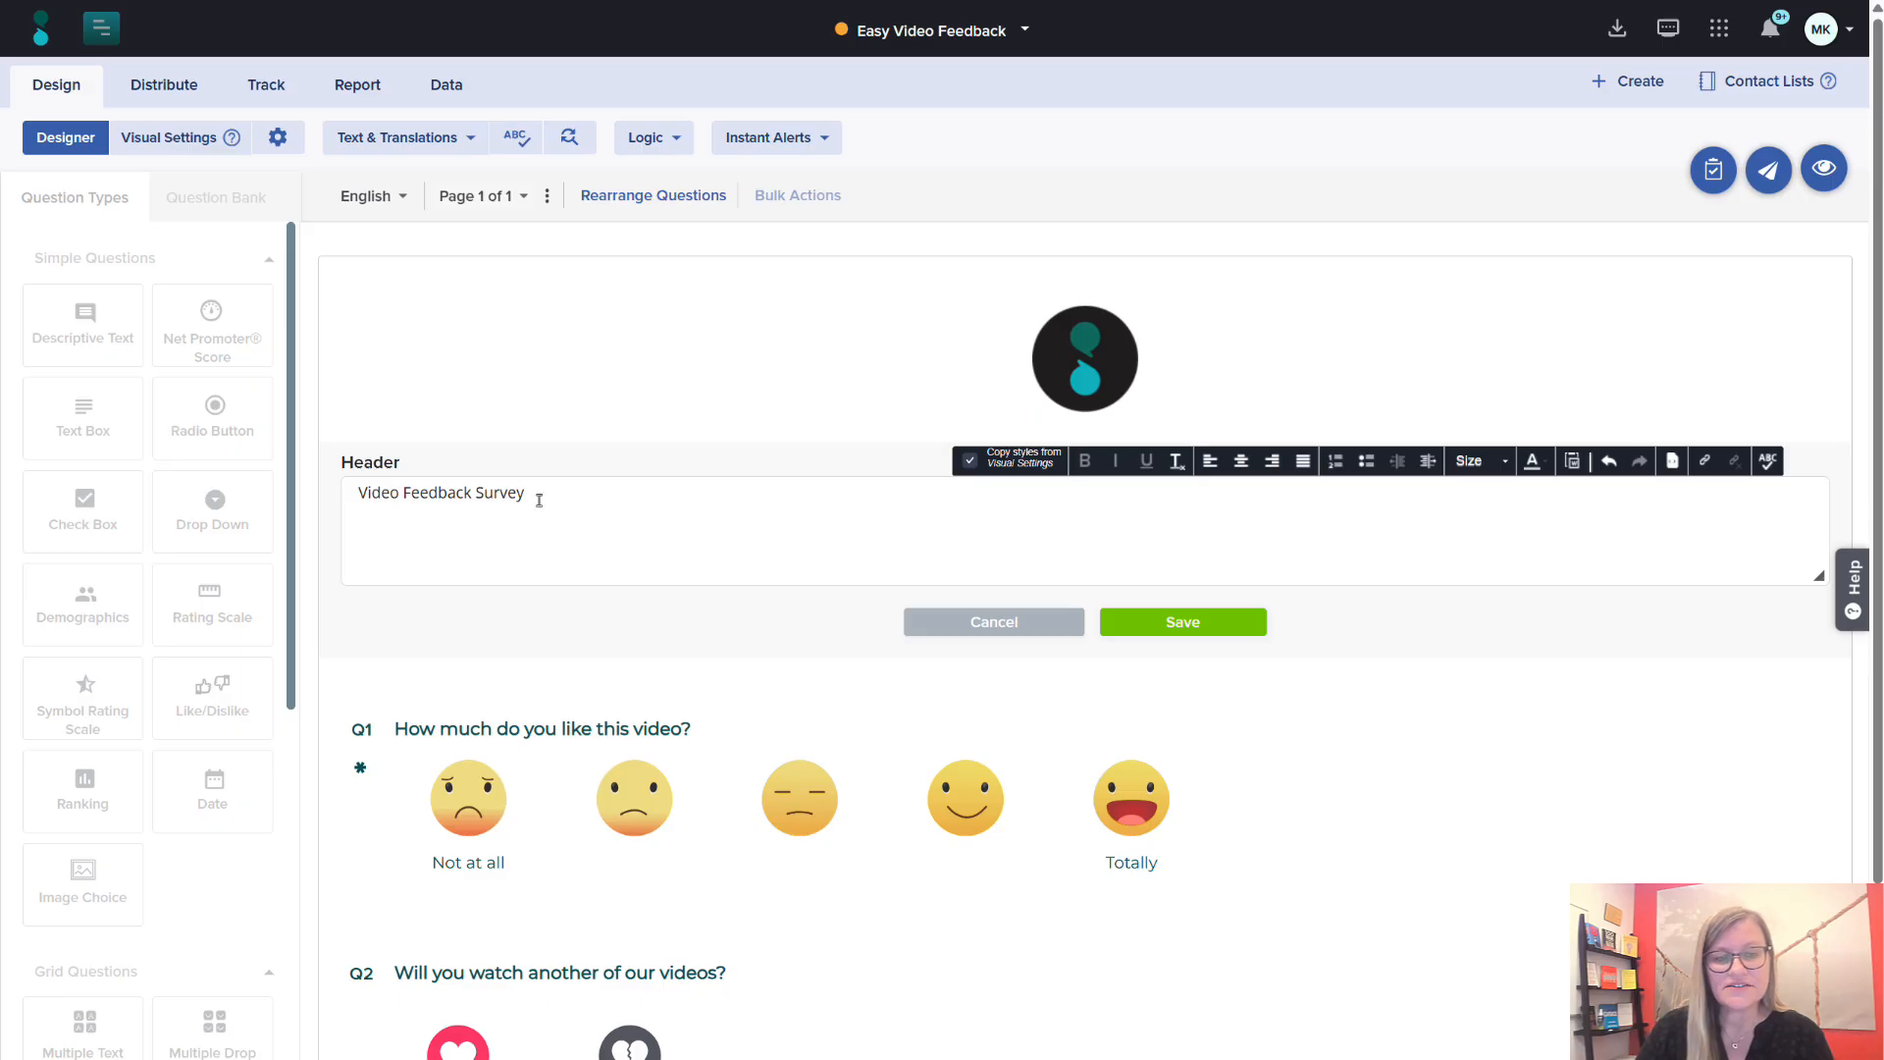
Turn off copied visual styles for the header text, make it bold, size 20 and centred, and save the header.
left_click_drag(539, 500, 361, 502)
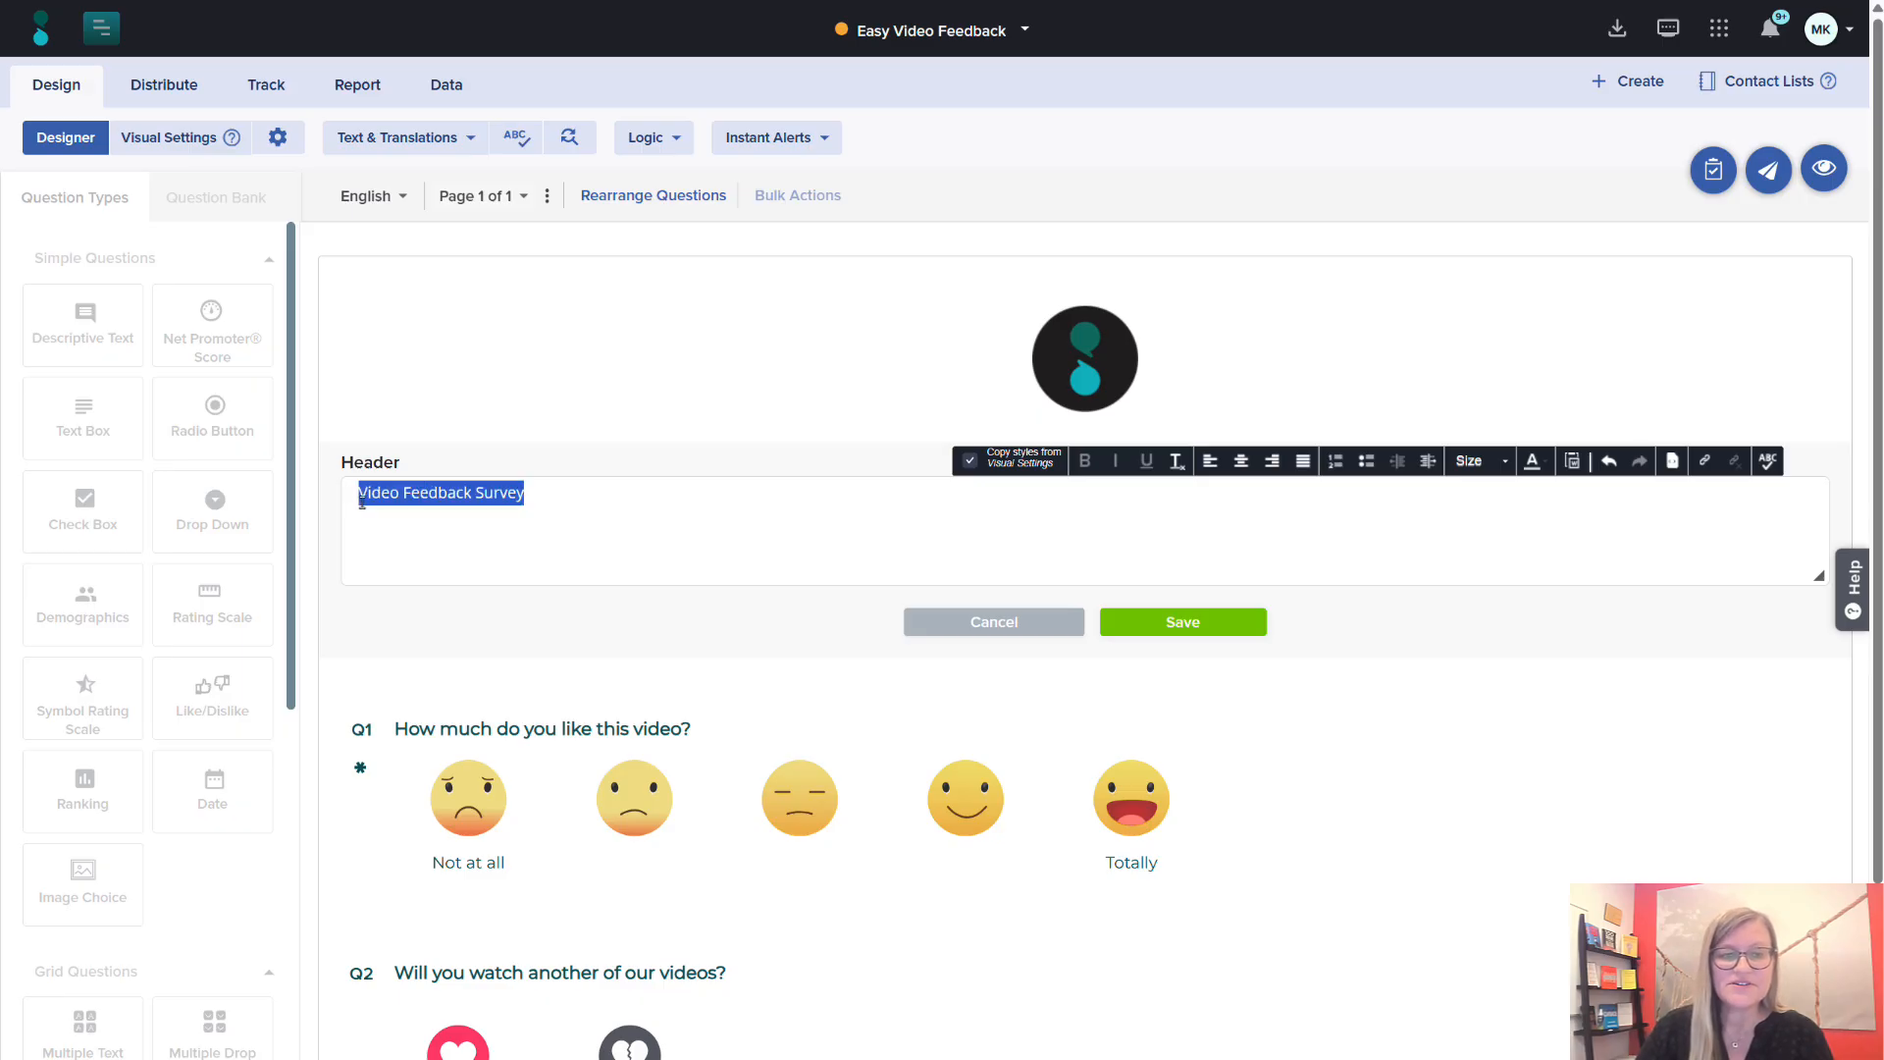
left_click(970, 461)
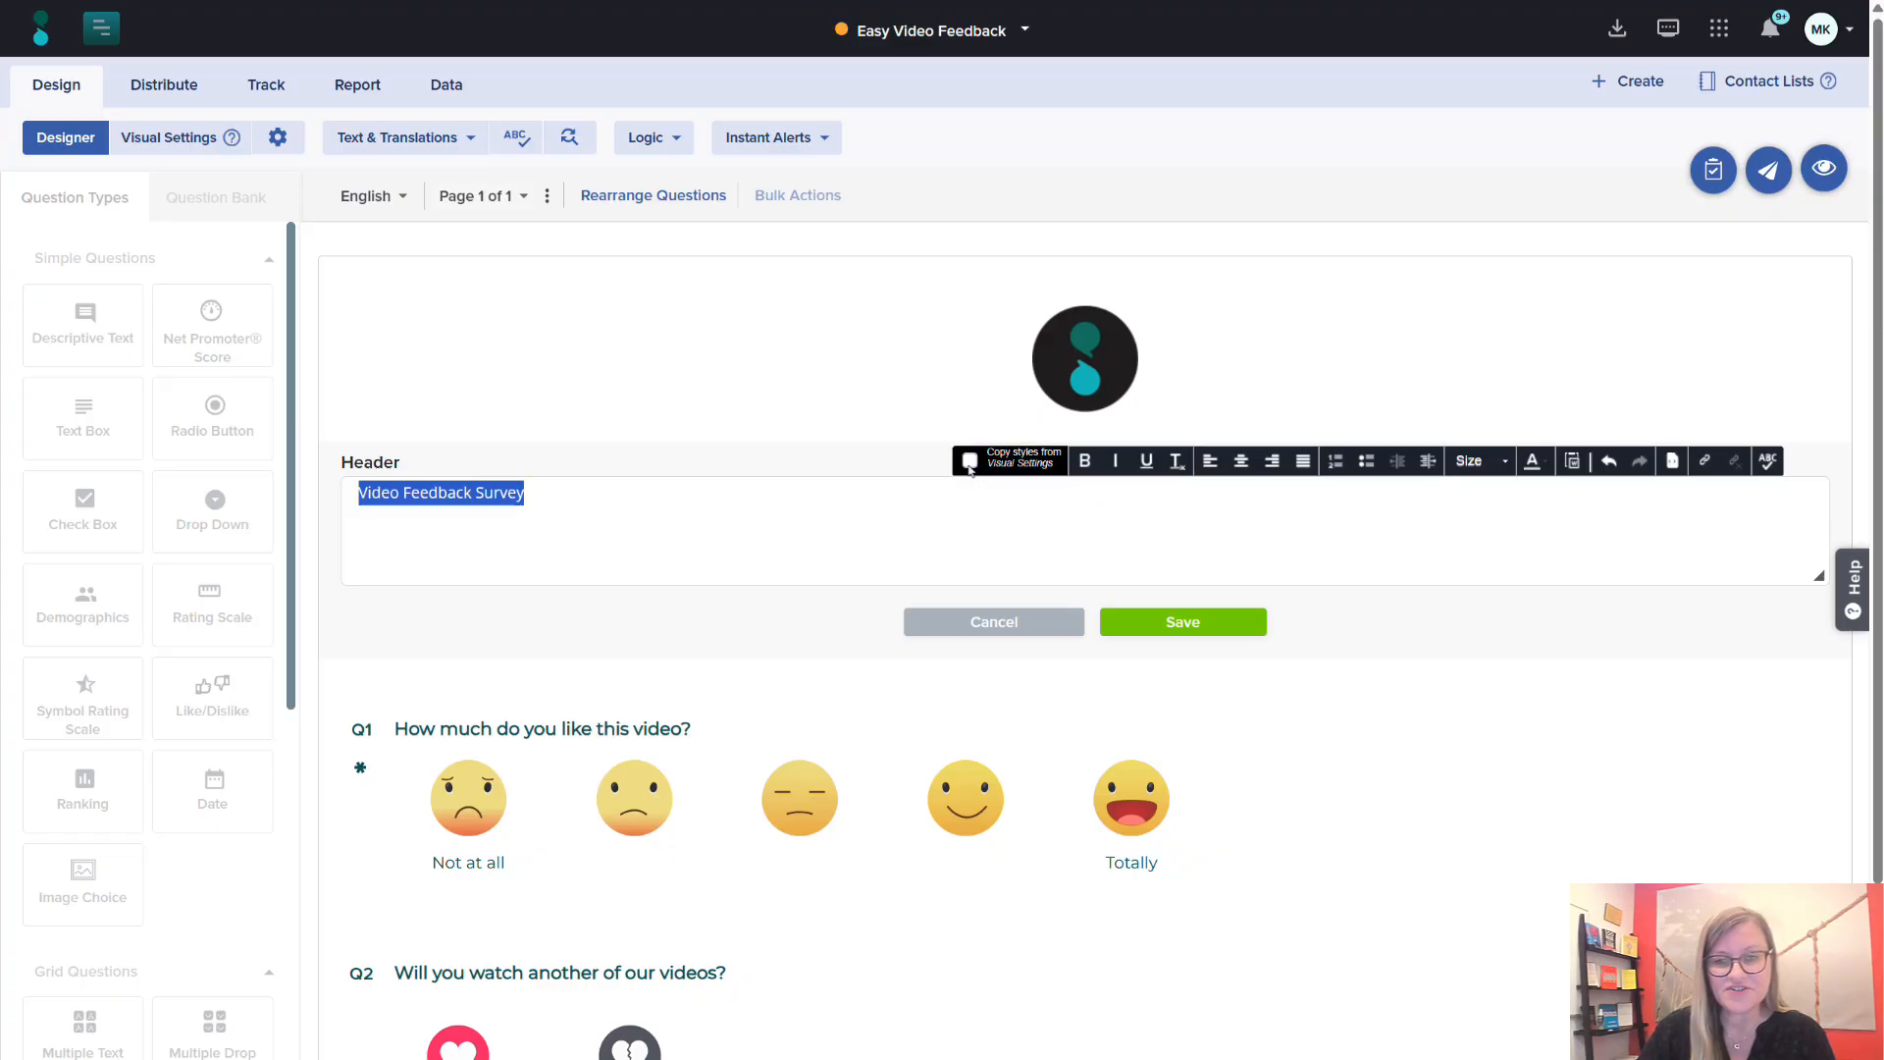
left_click(1083, 463)
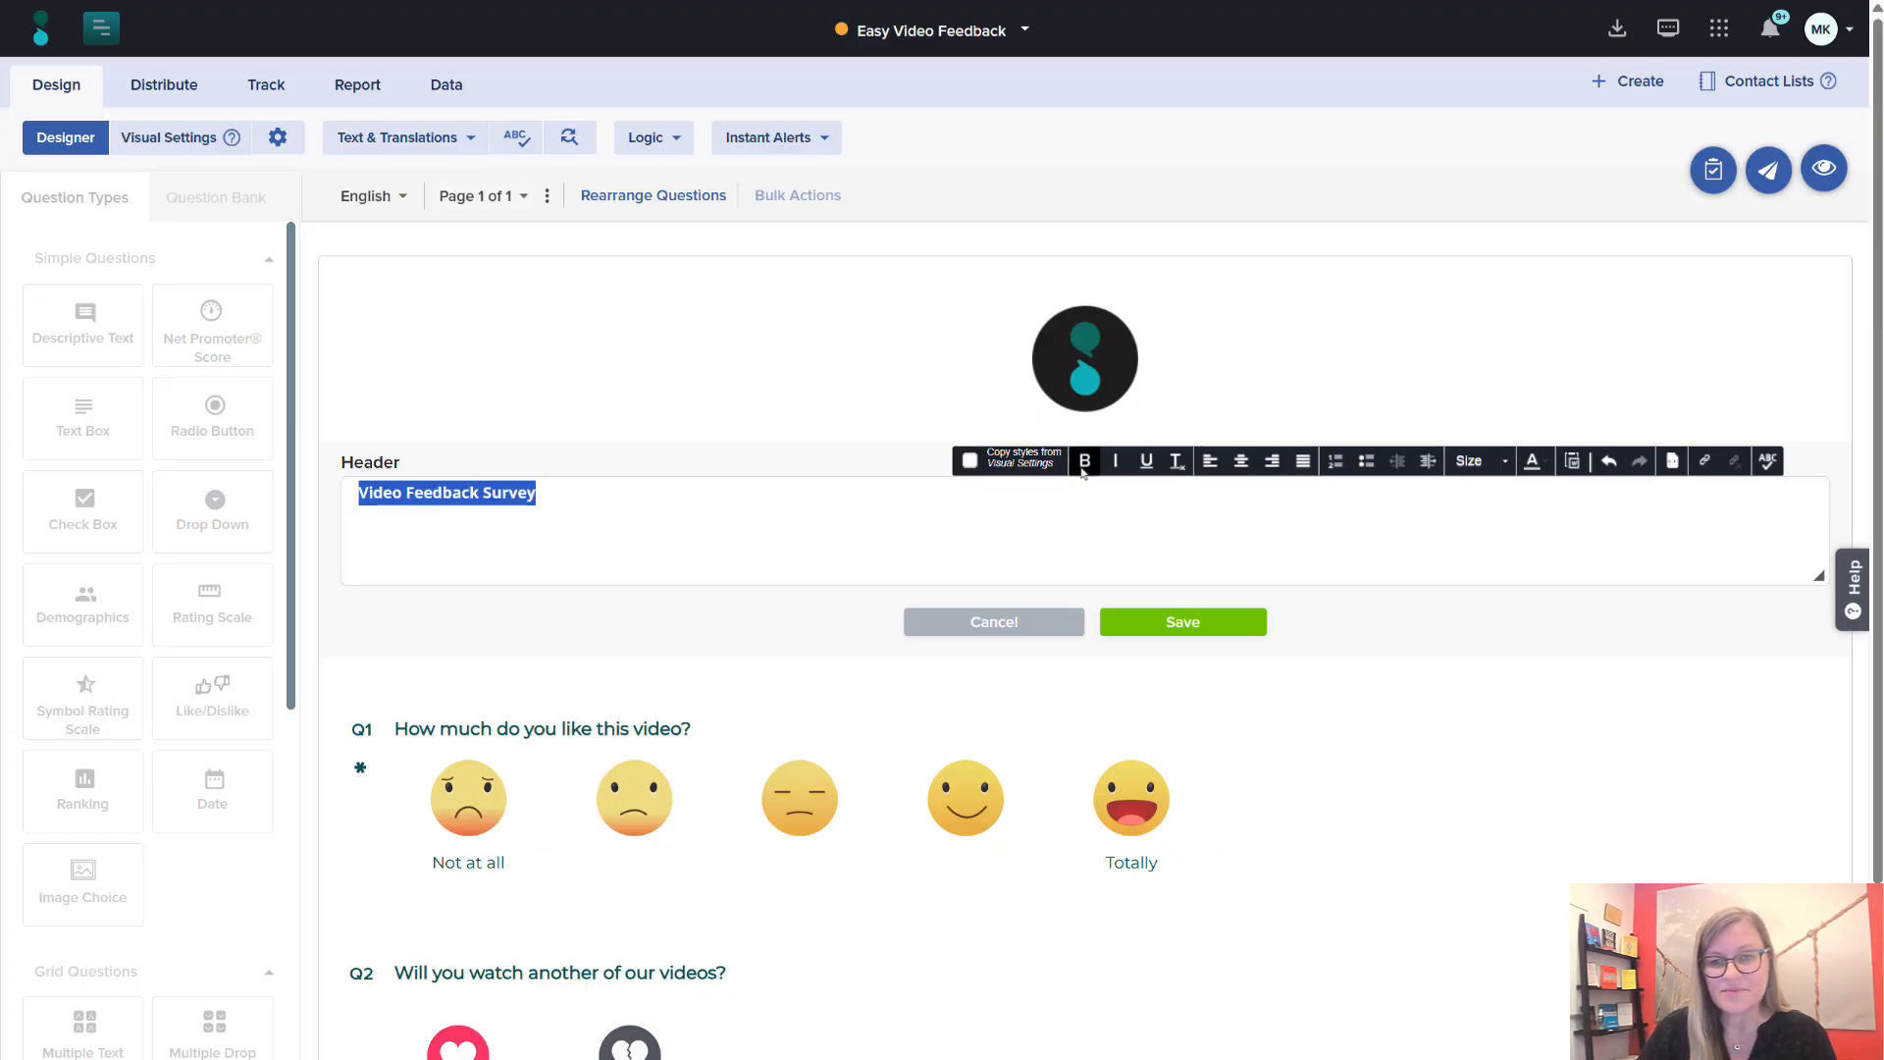
left_click(1508, 463)
scroll(1514, 567, "down", 3)
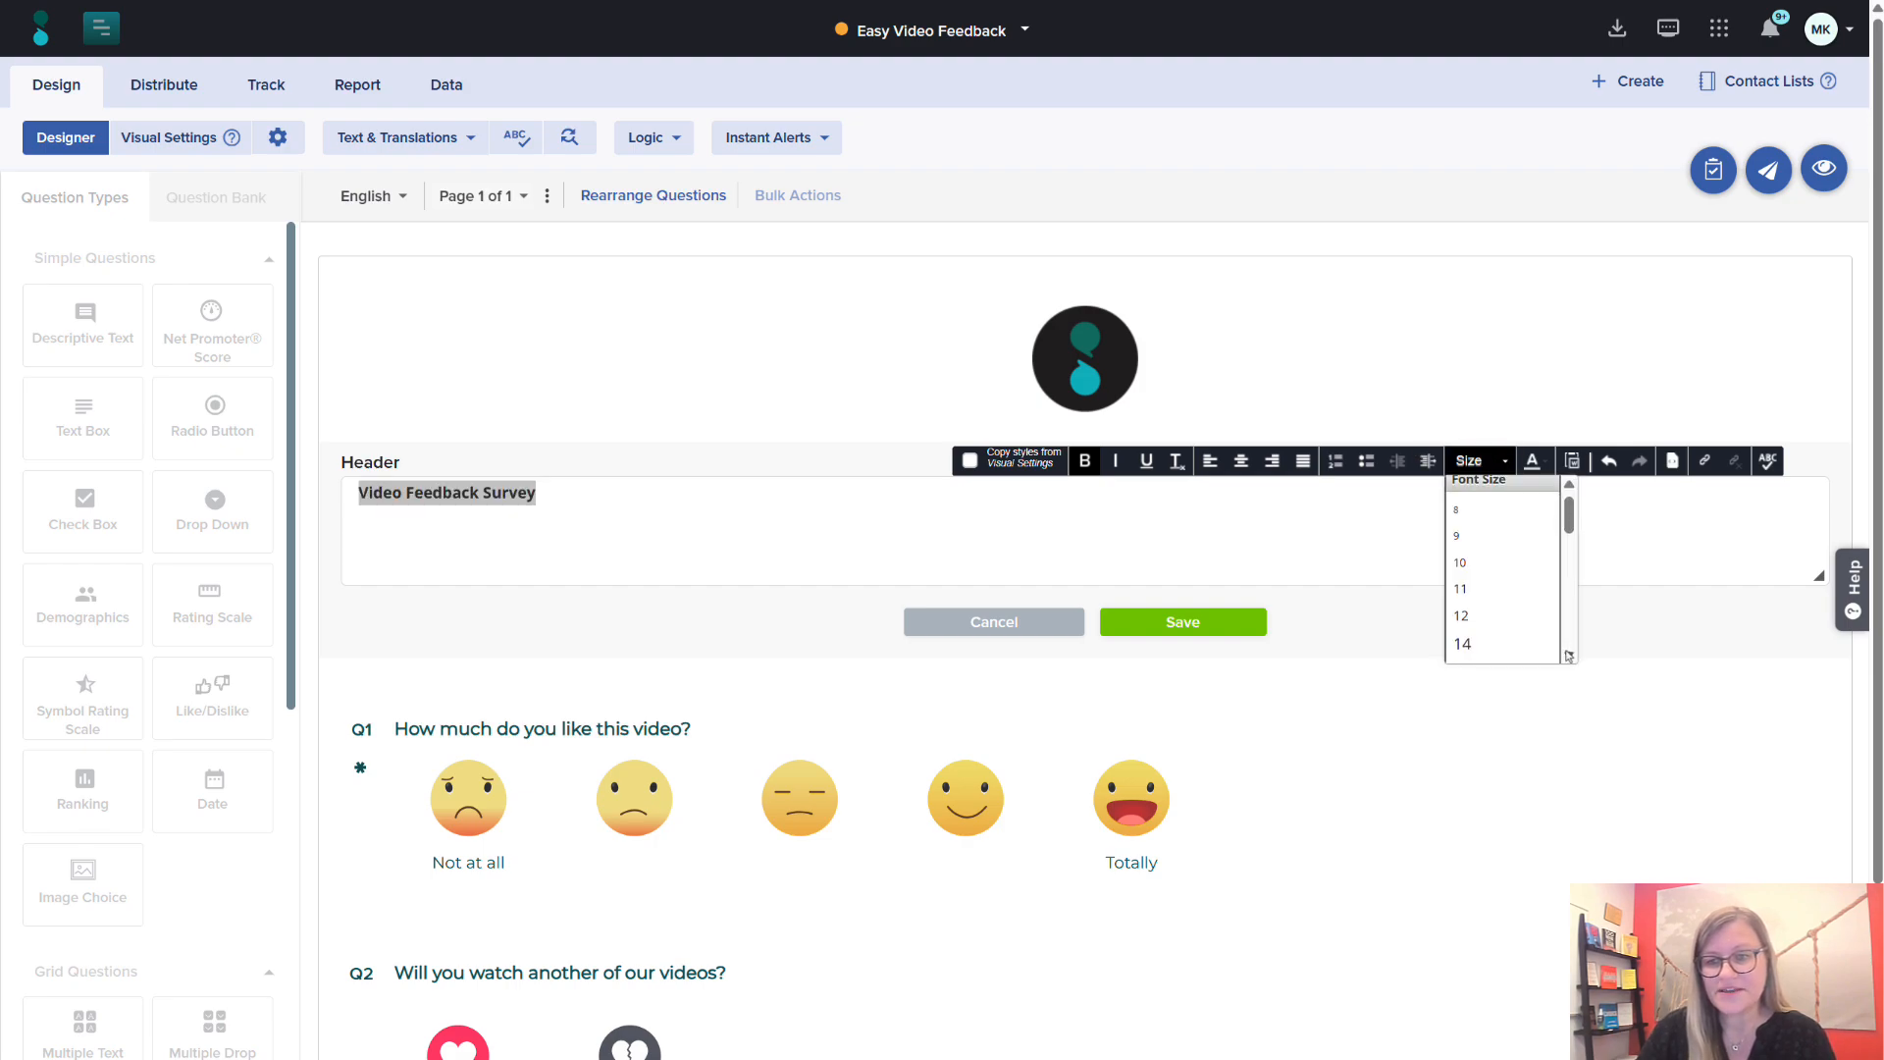
left_click(1498, 537)
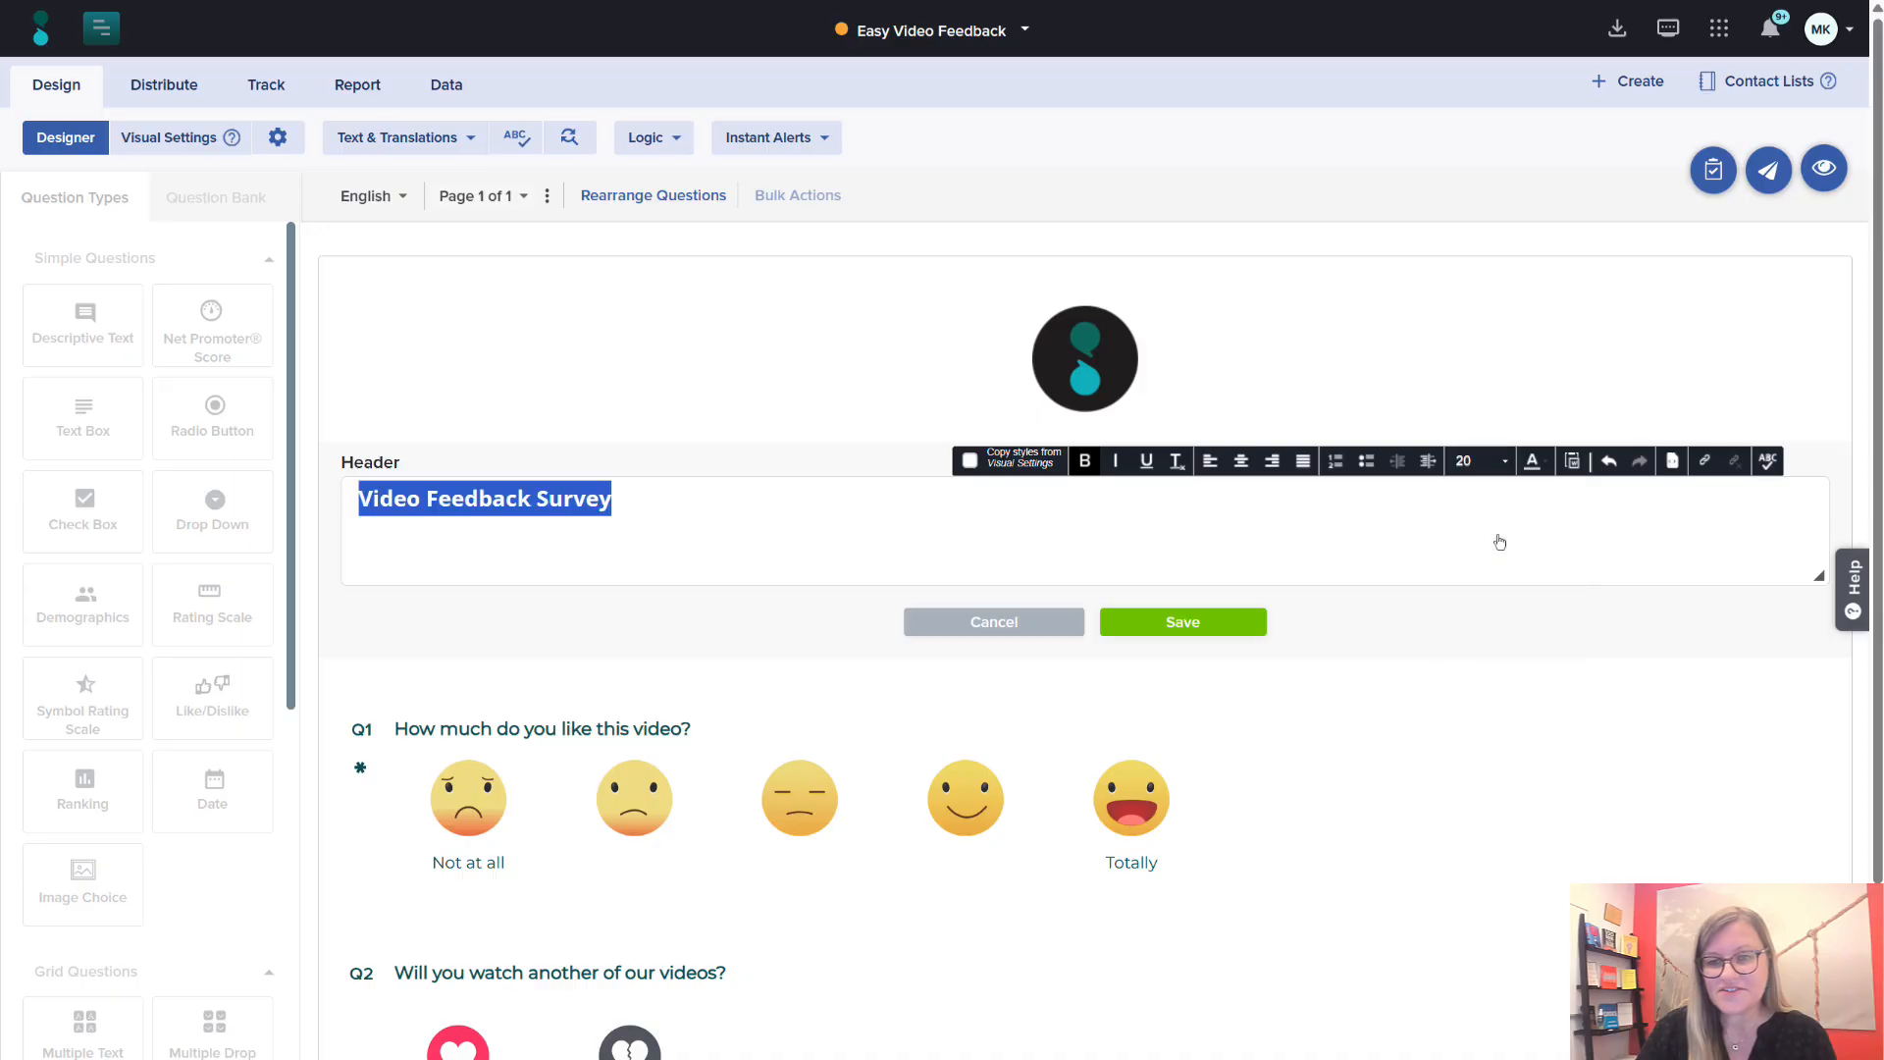
left_click(1243, 463)
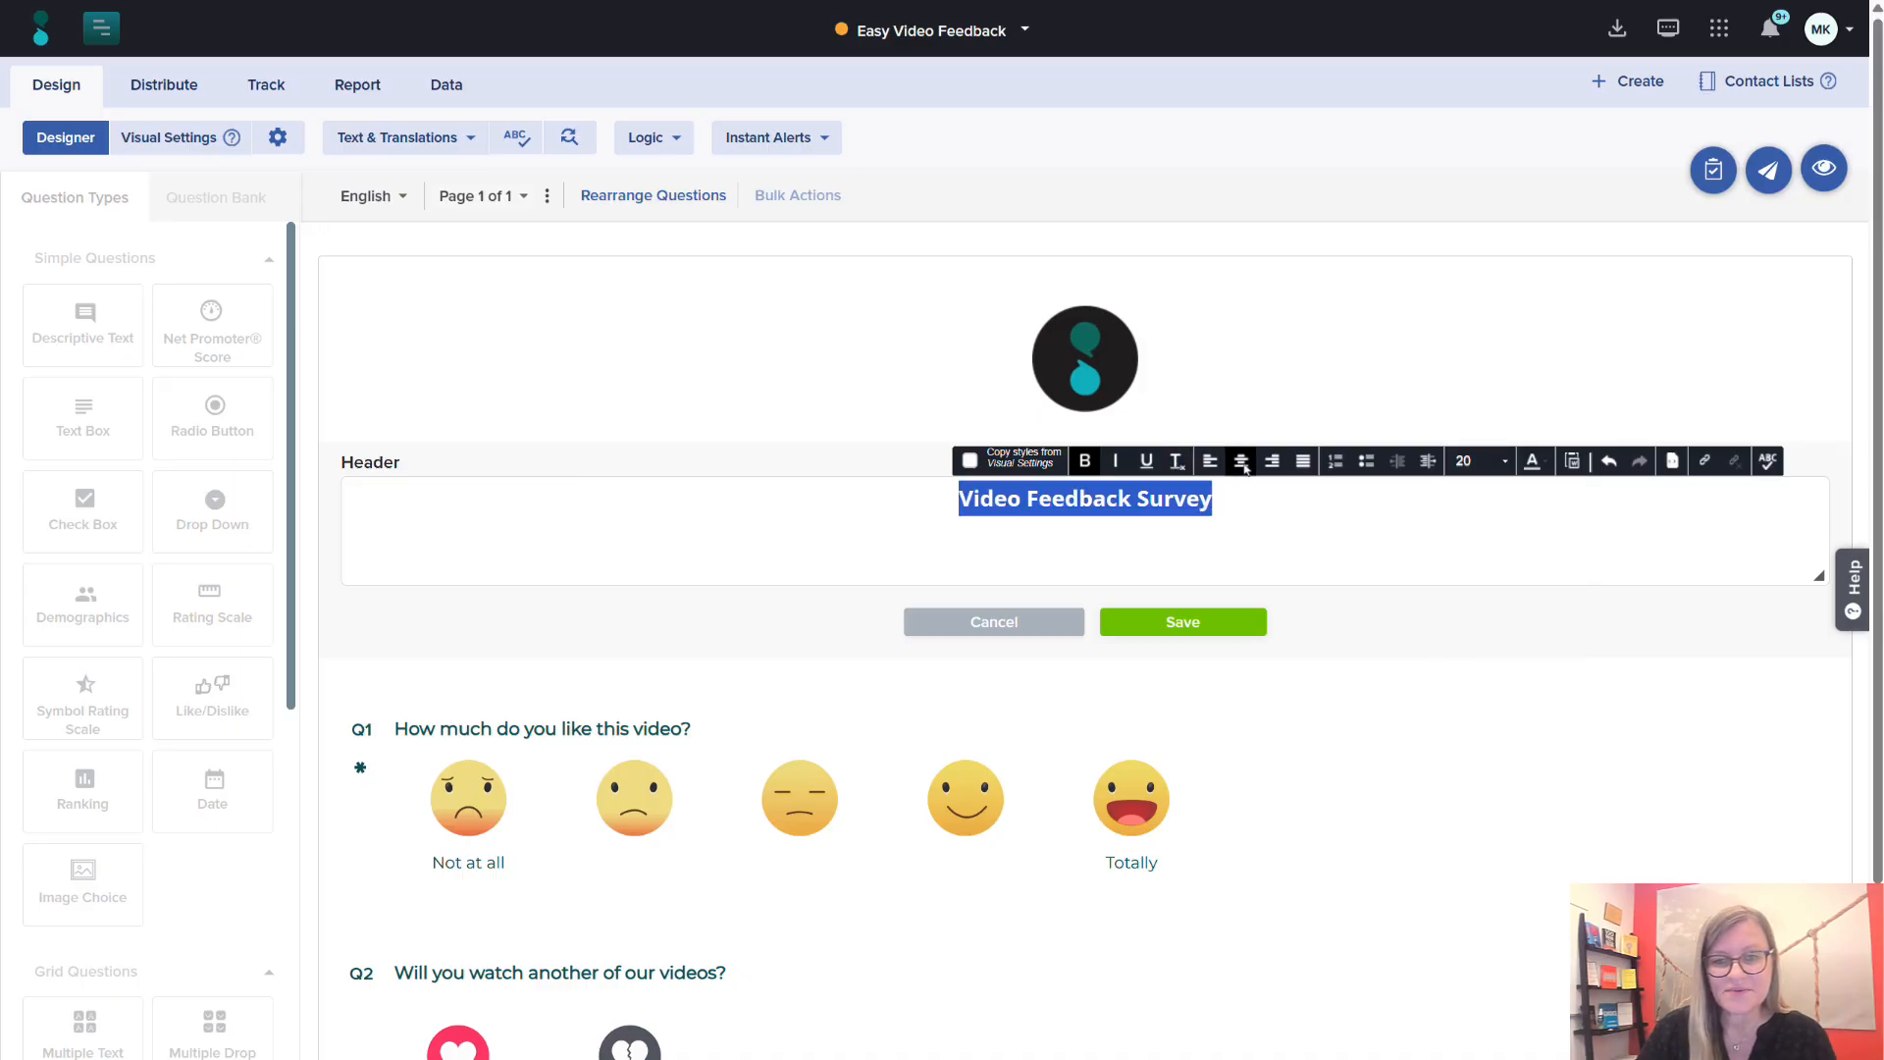
left_click(1203, 631)
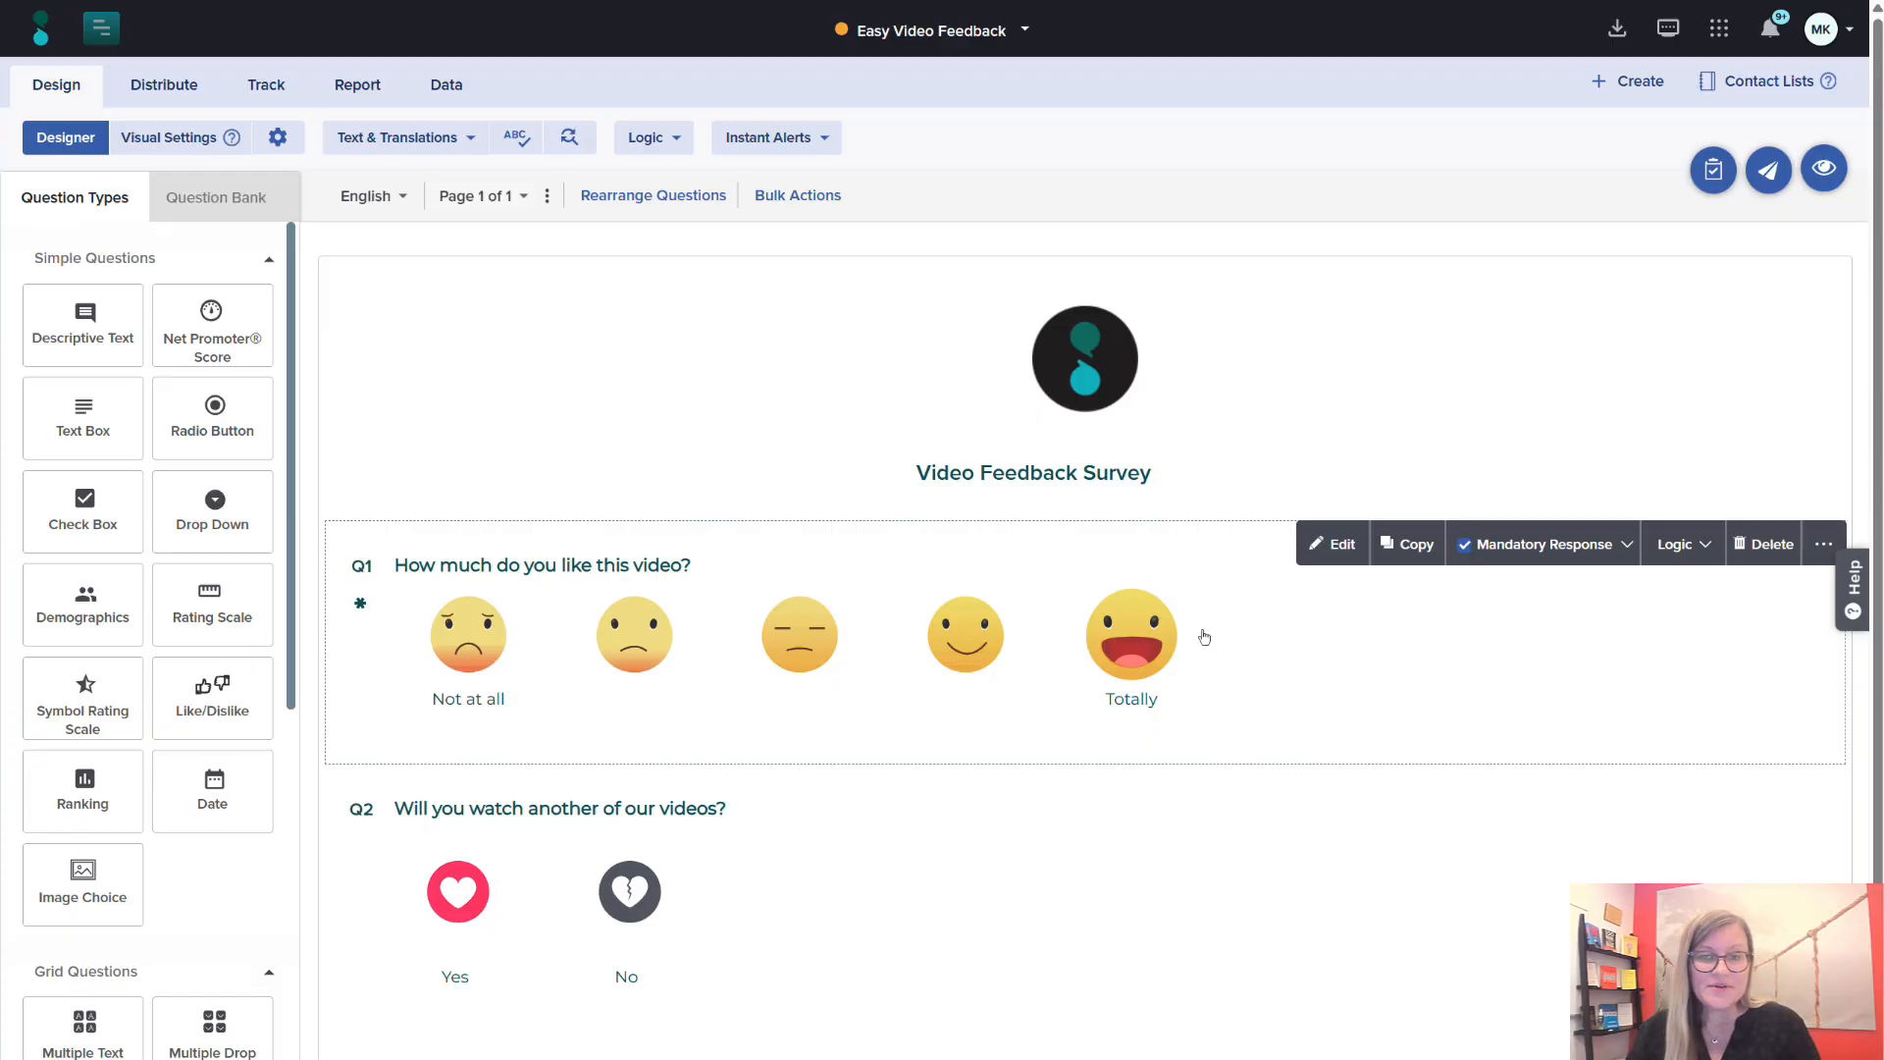
Insert a page break between Q2 and Q3, and display all pages of the survey.
scroll(1204, 637, "down", 3)
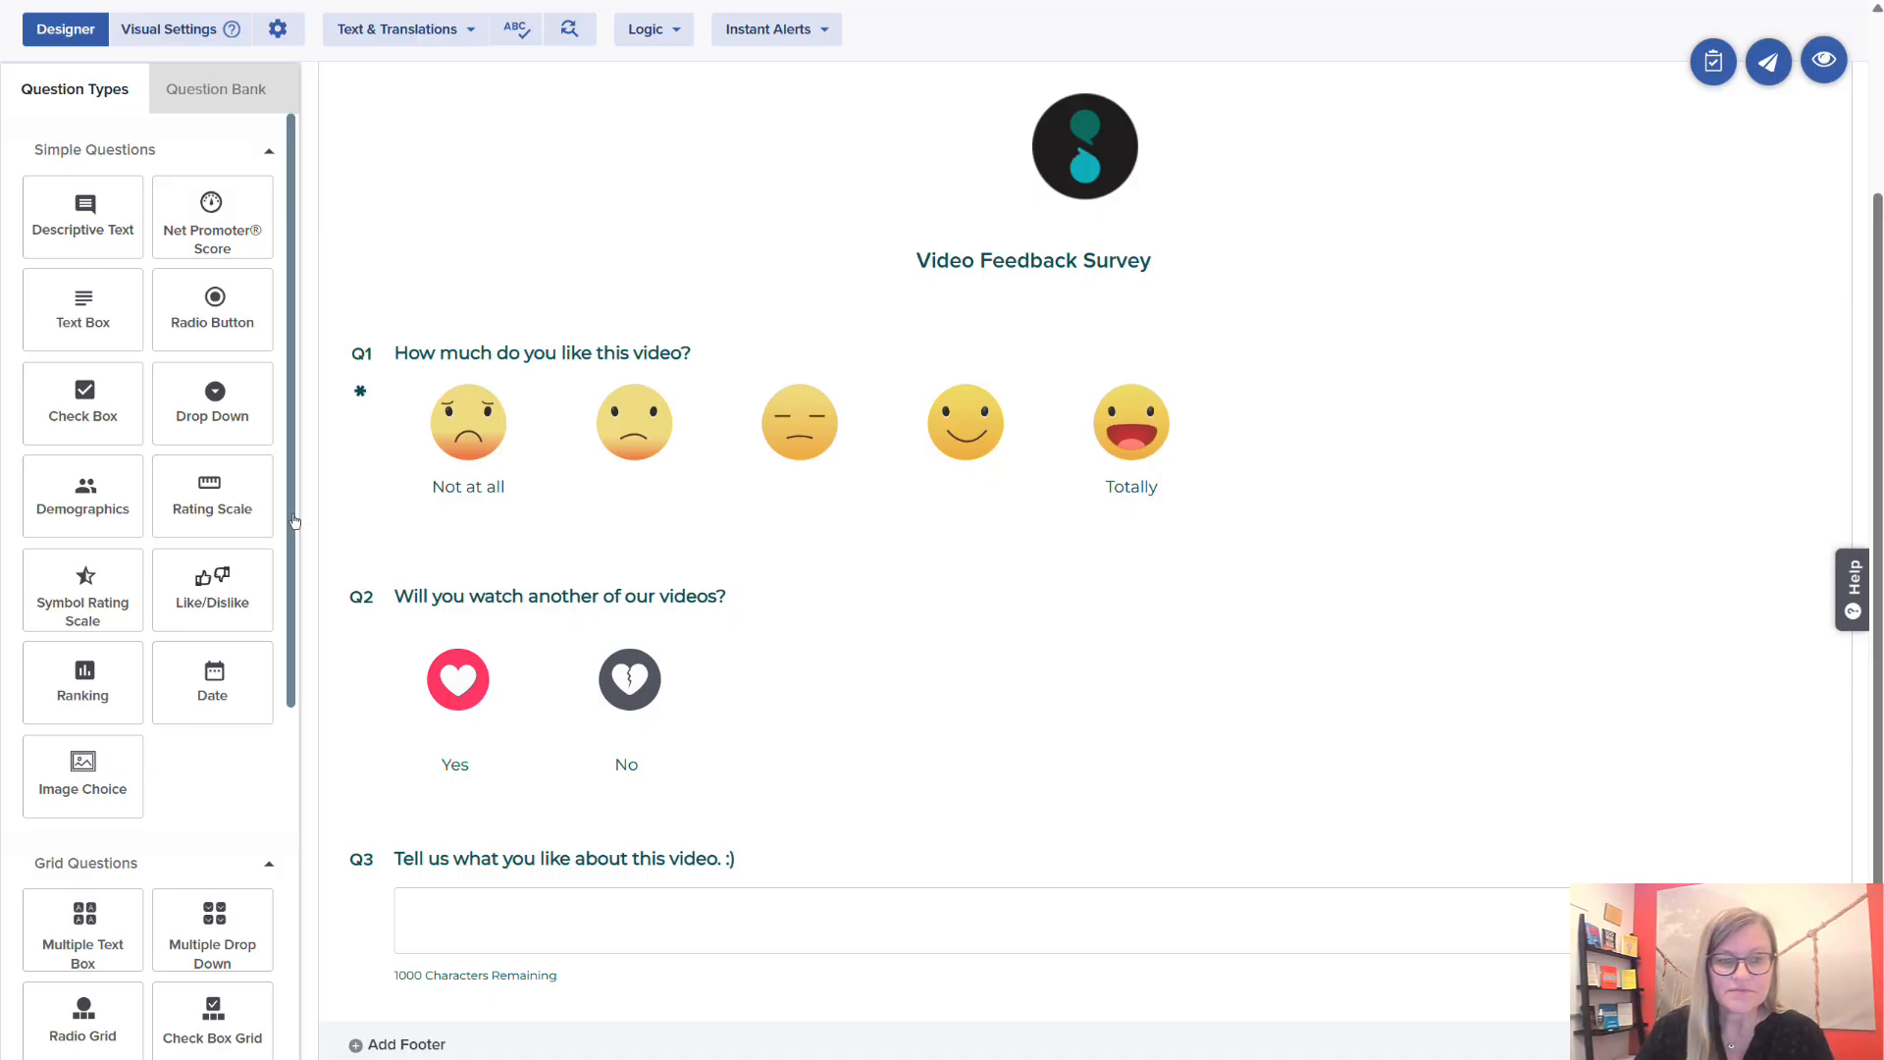
left_click_drag(292, 521, 329, 909)
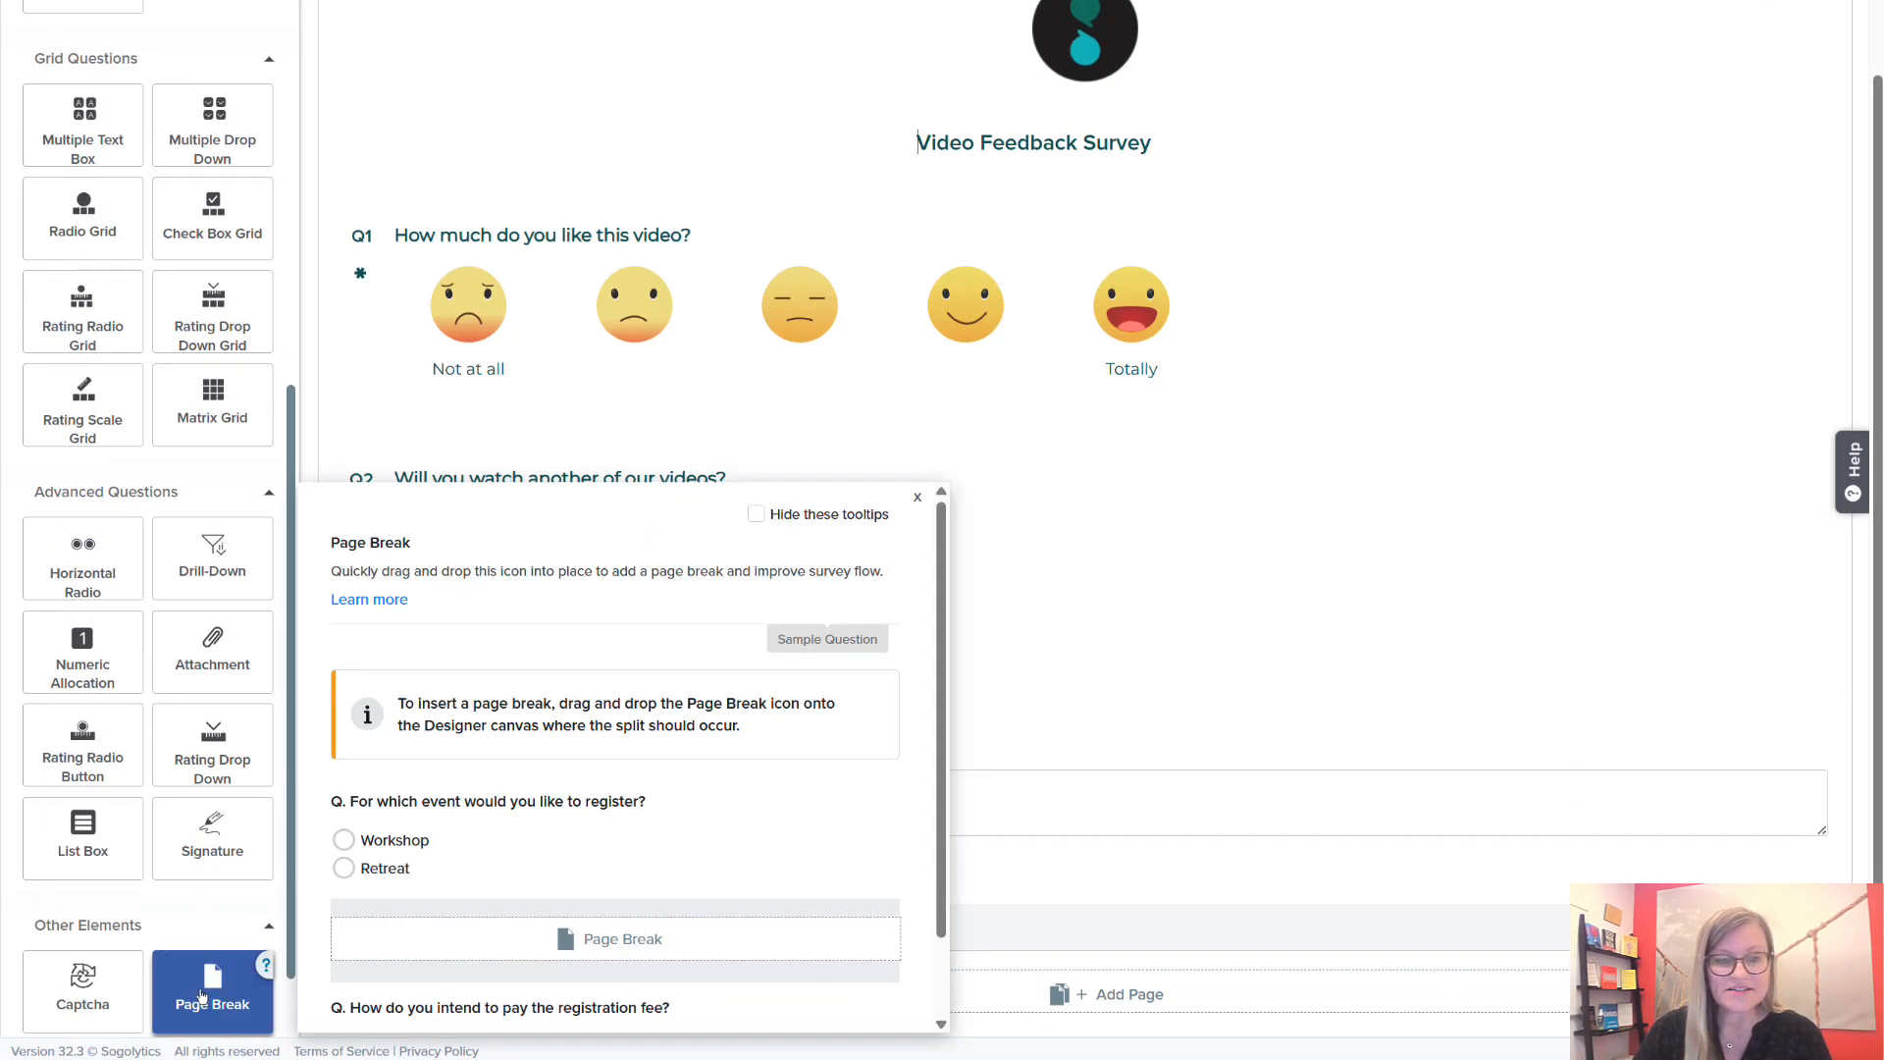
left_click_drag(201, 996, 452, 657)
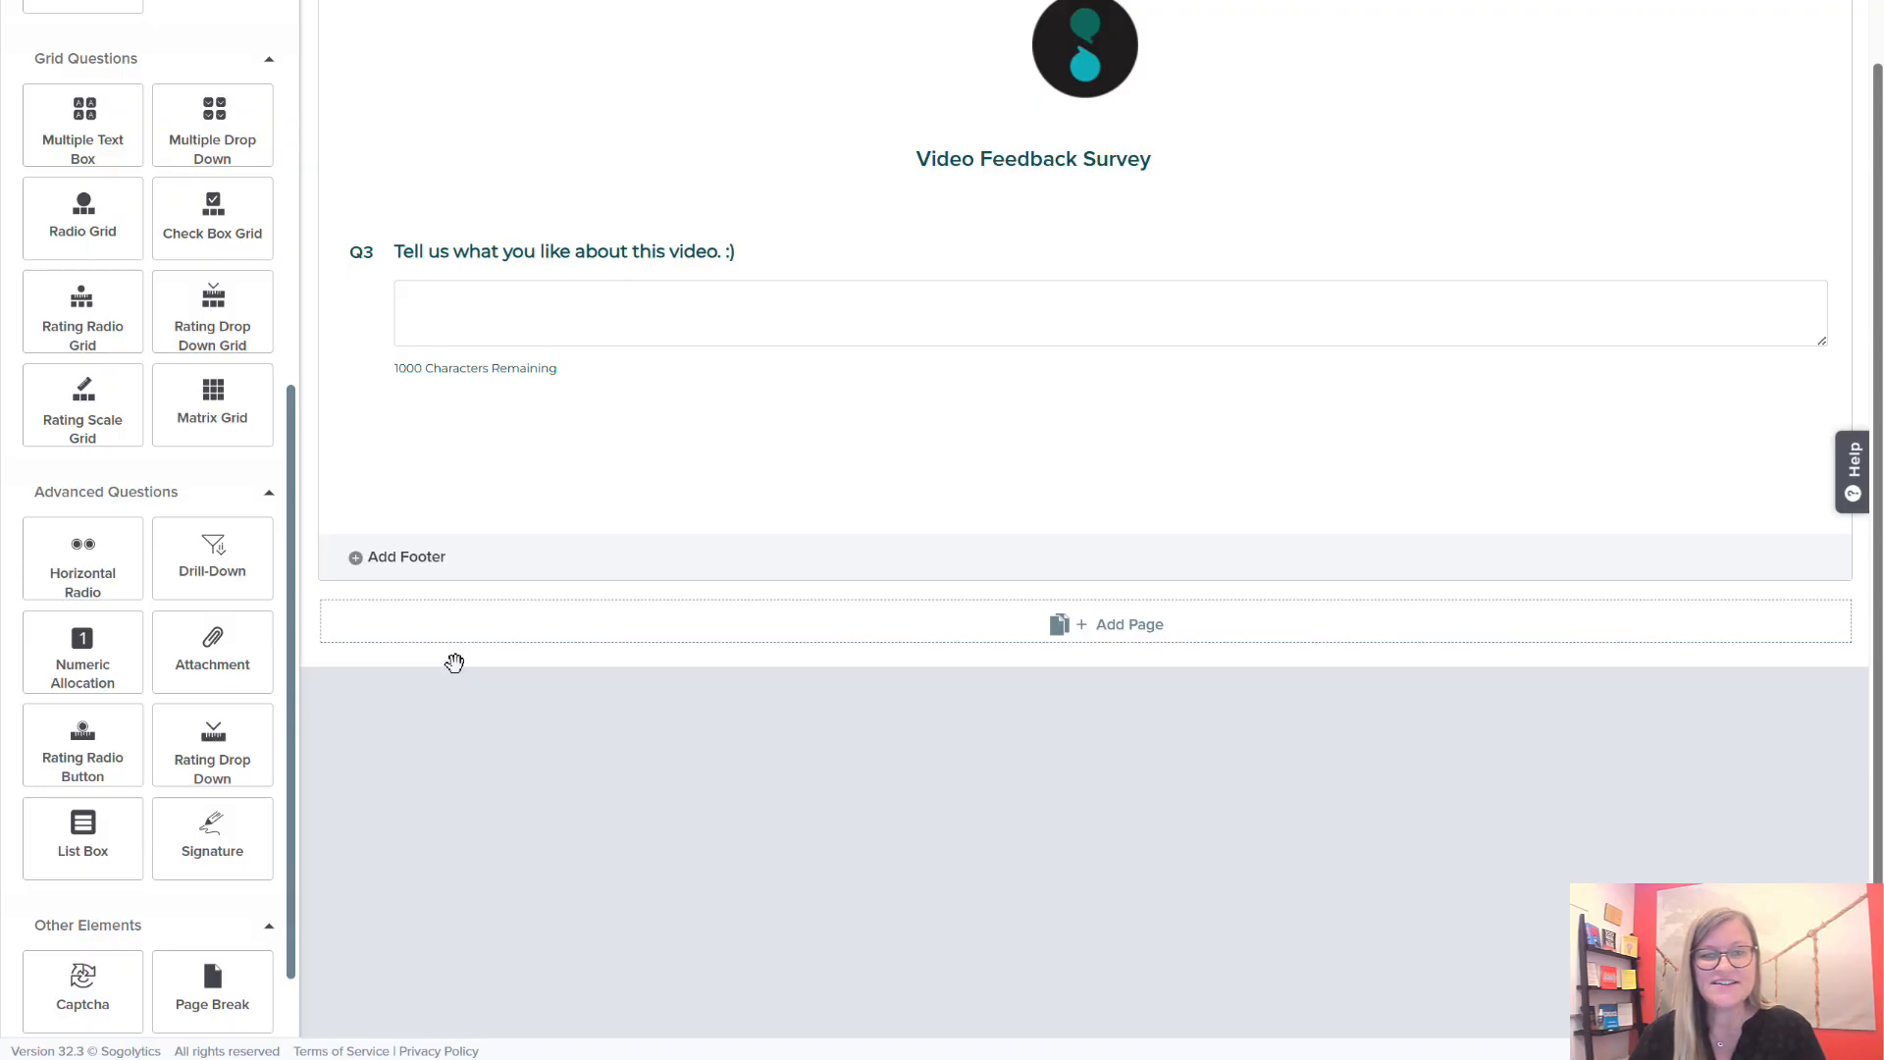
scroll(455, 662, "up", 2)
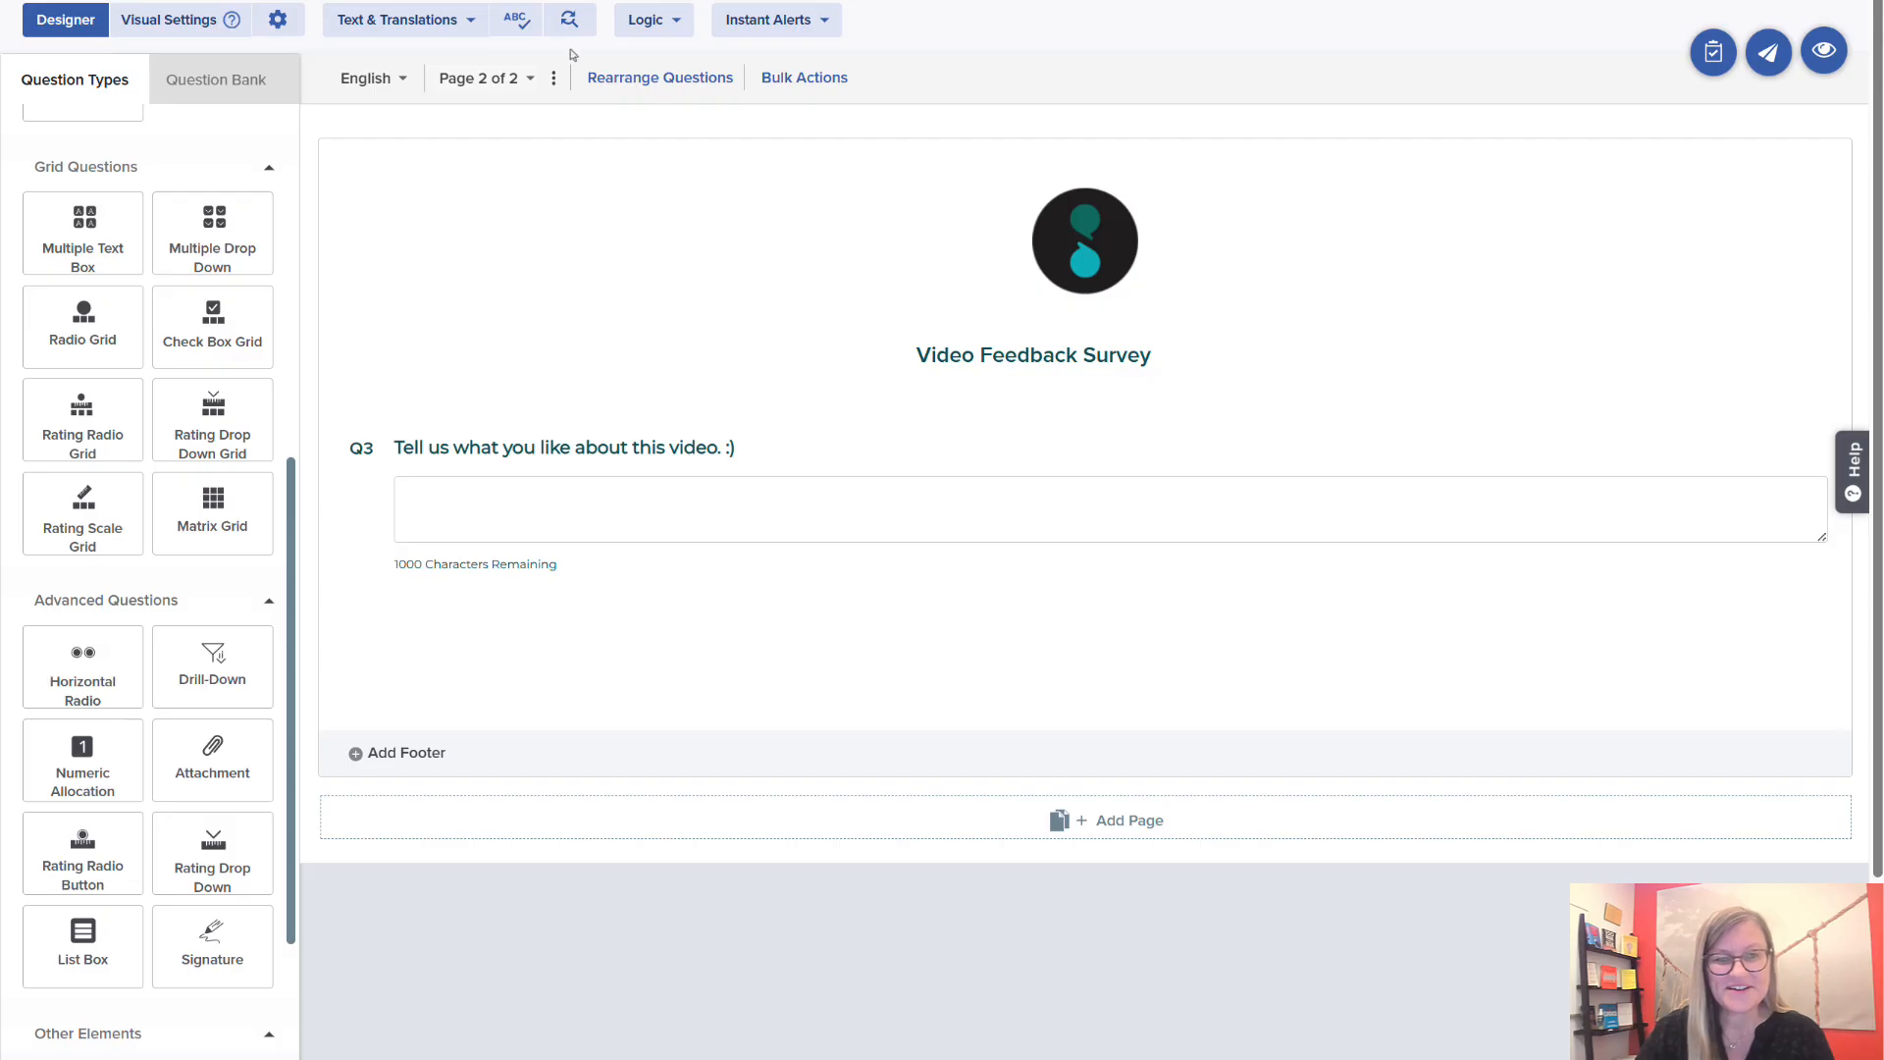
left_click(522, 79)
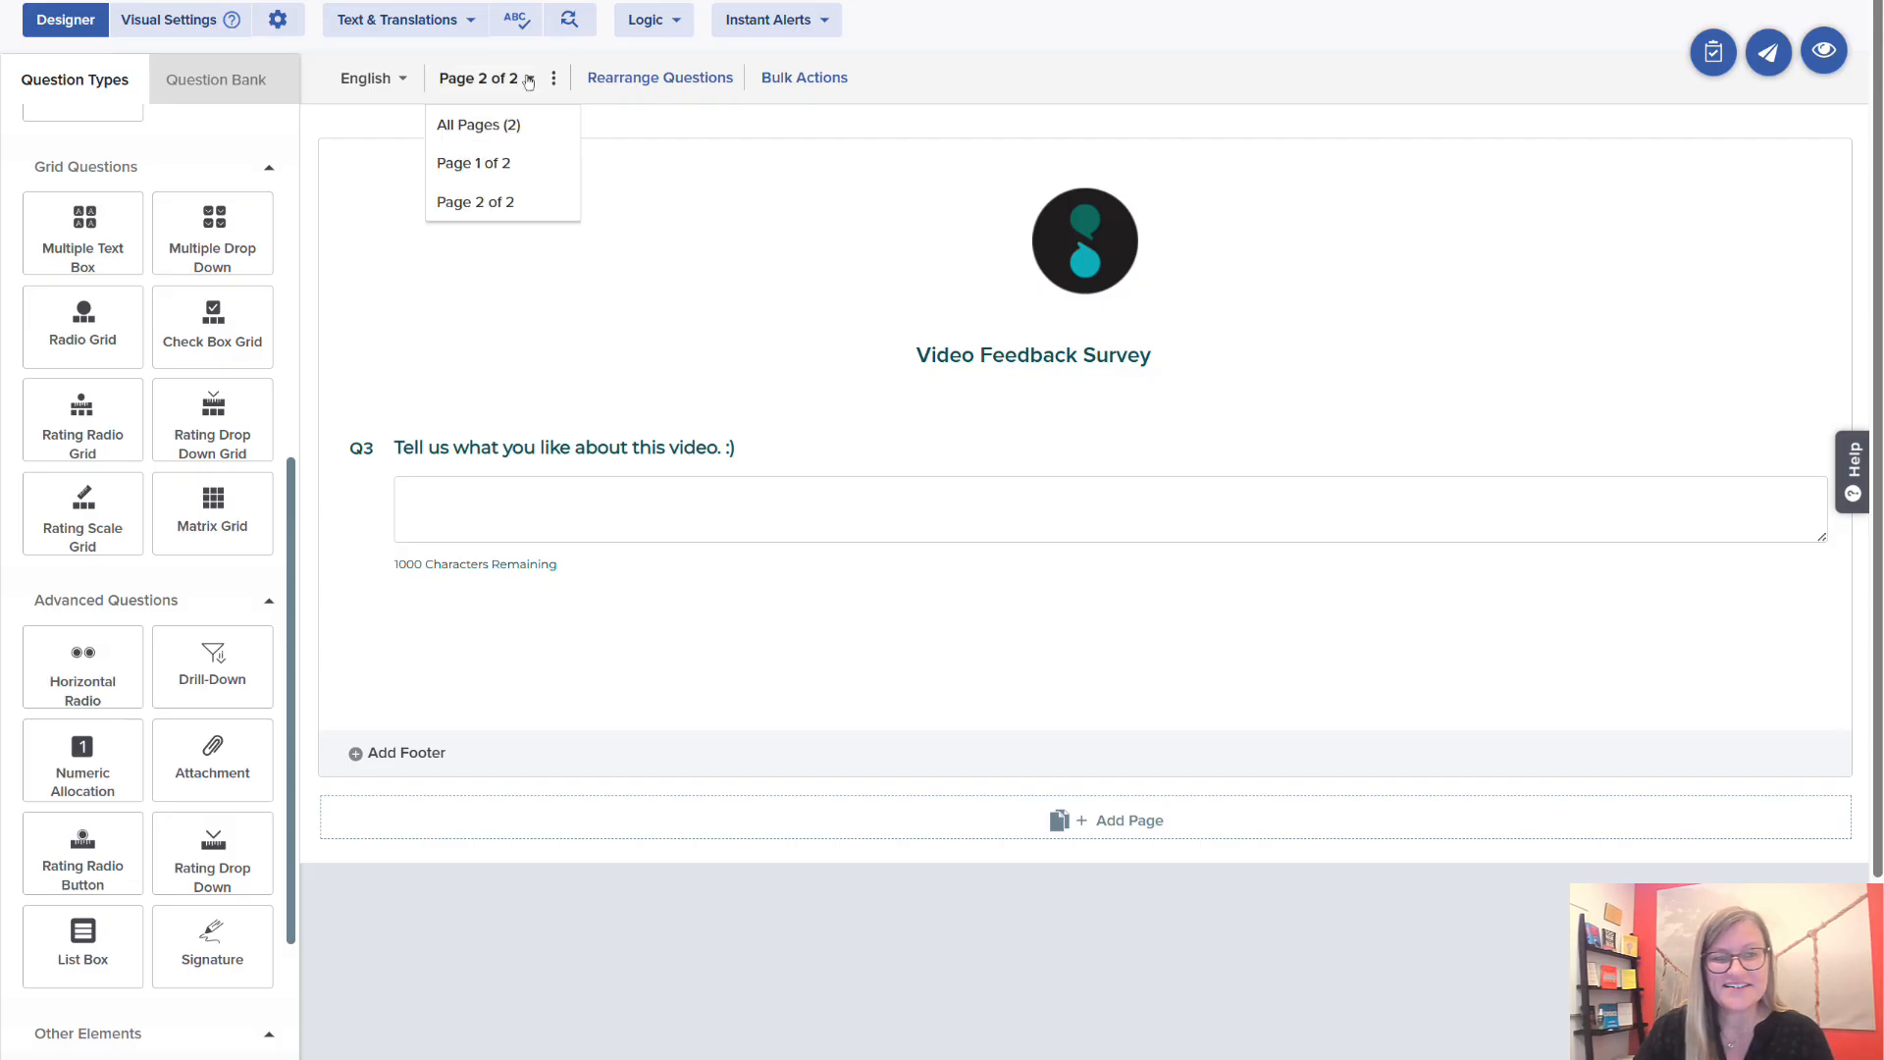
left_click(512, 126)
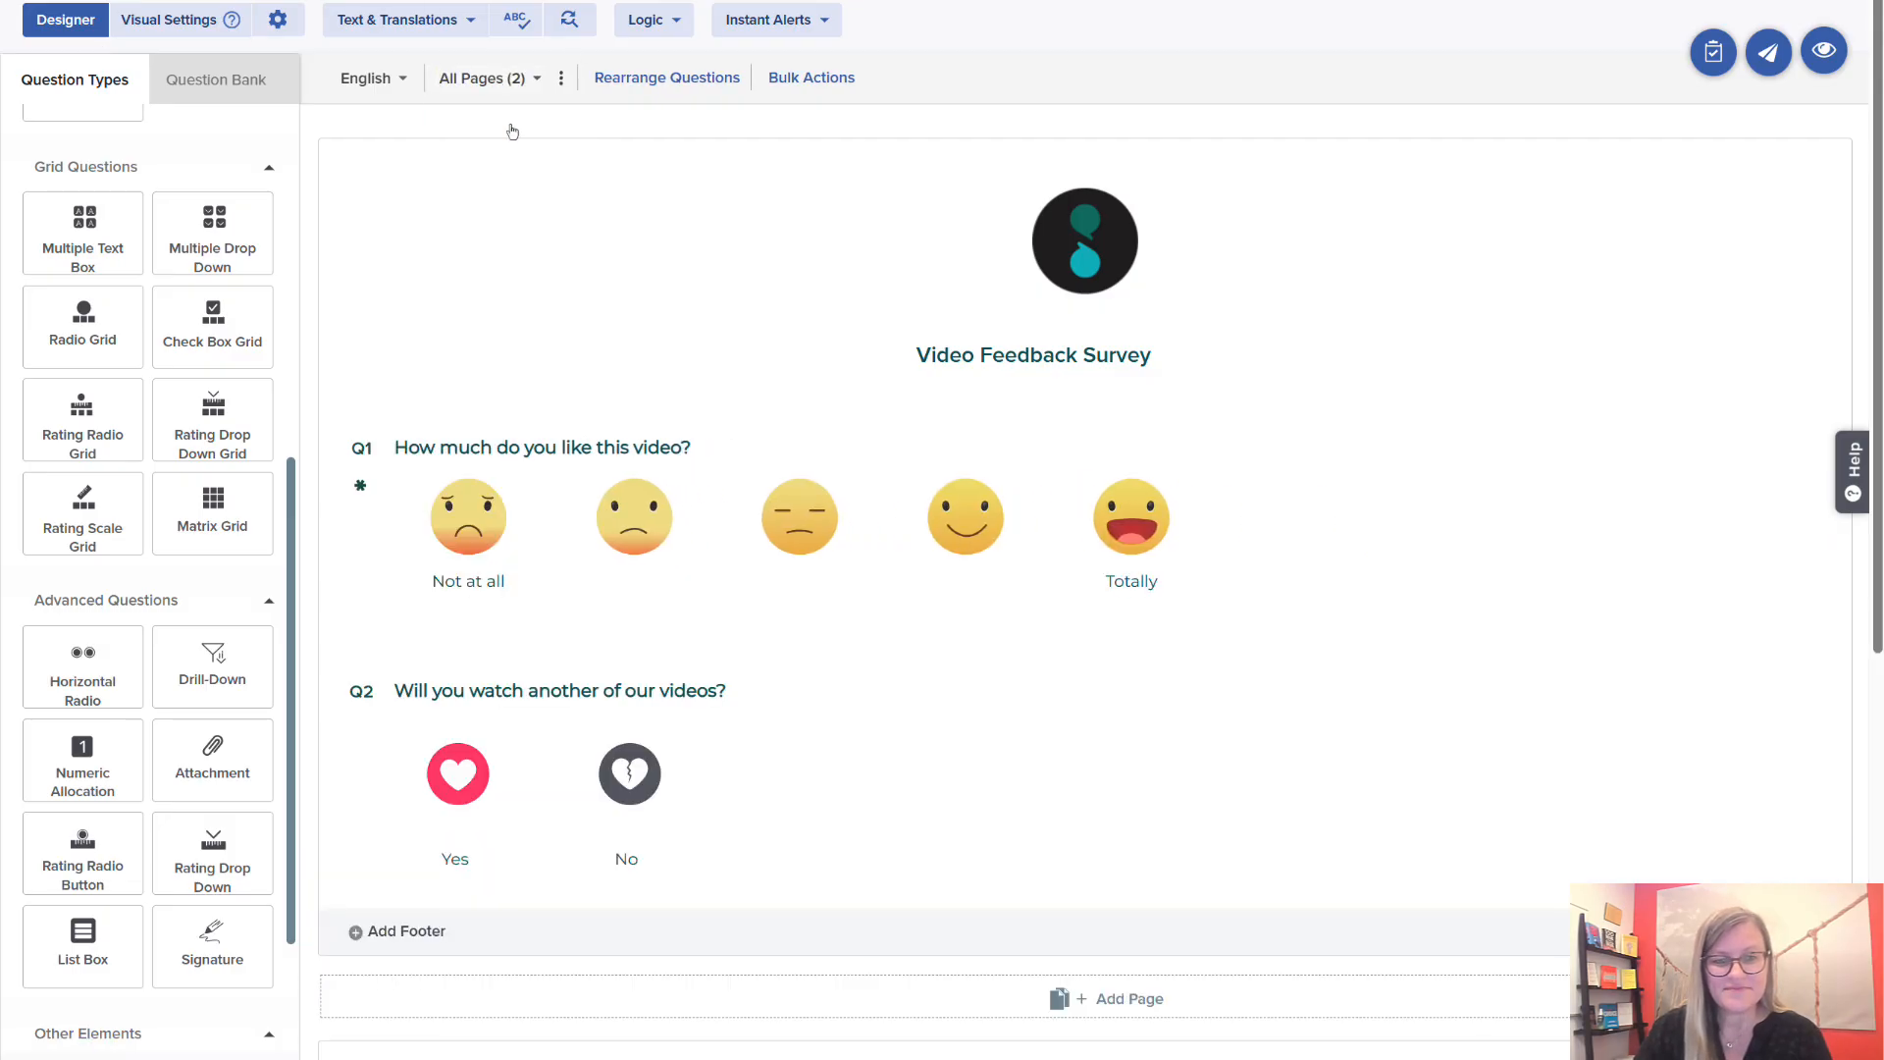
Preview the survey, answering "Totally" and "Yes" on page 1, continue to page 2, and return to the designer.
left_click(1825, 51)
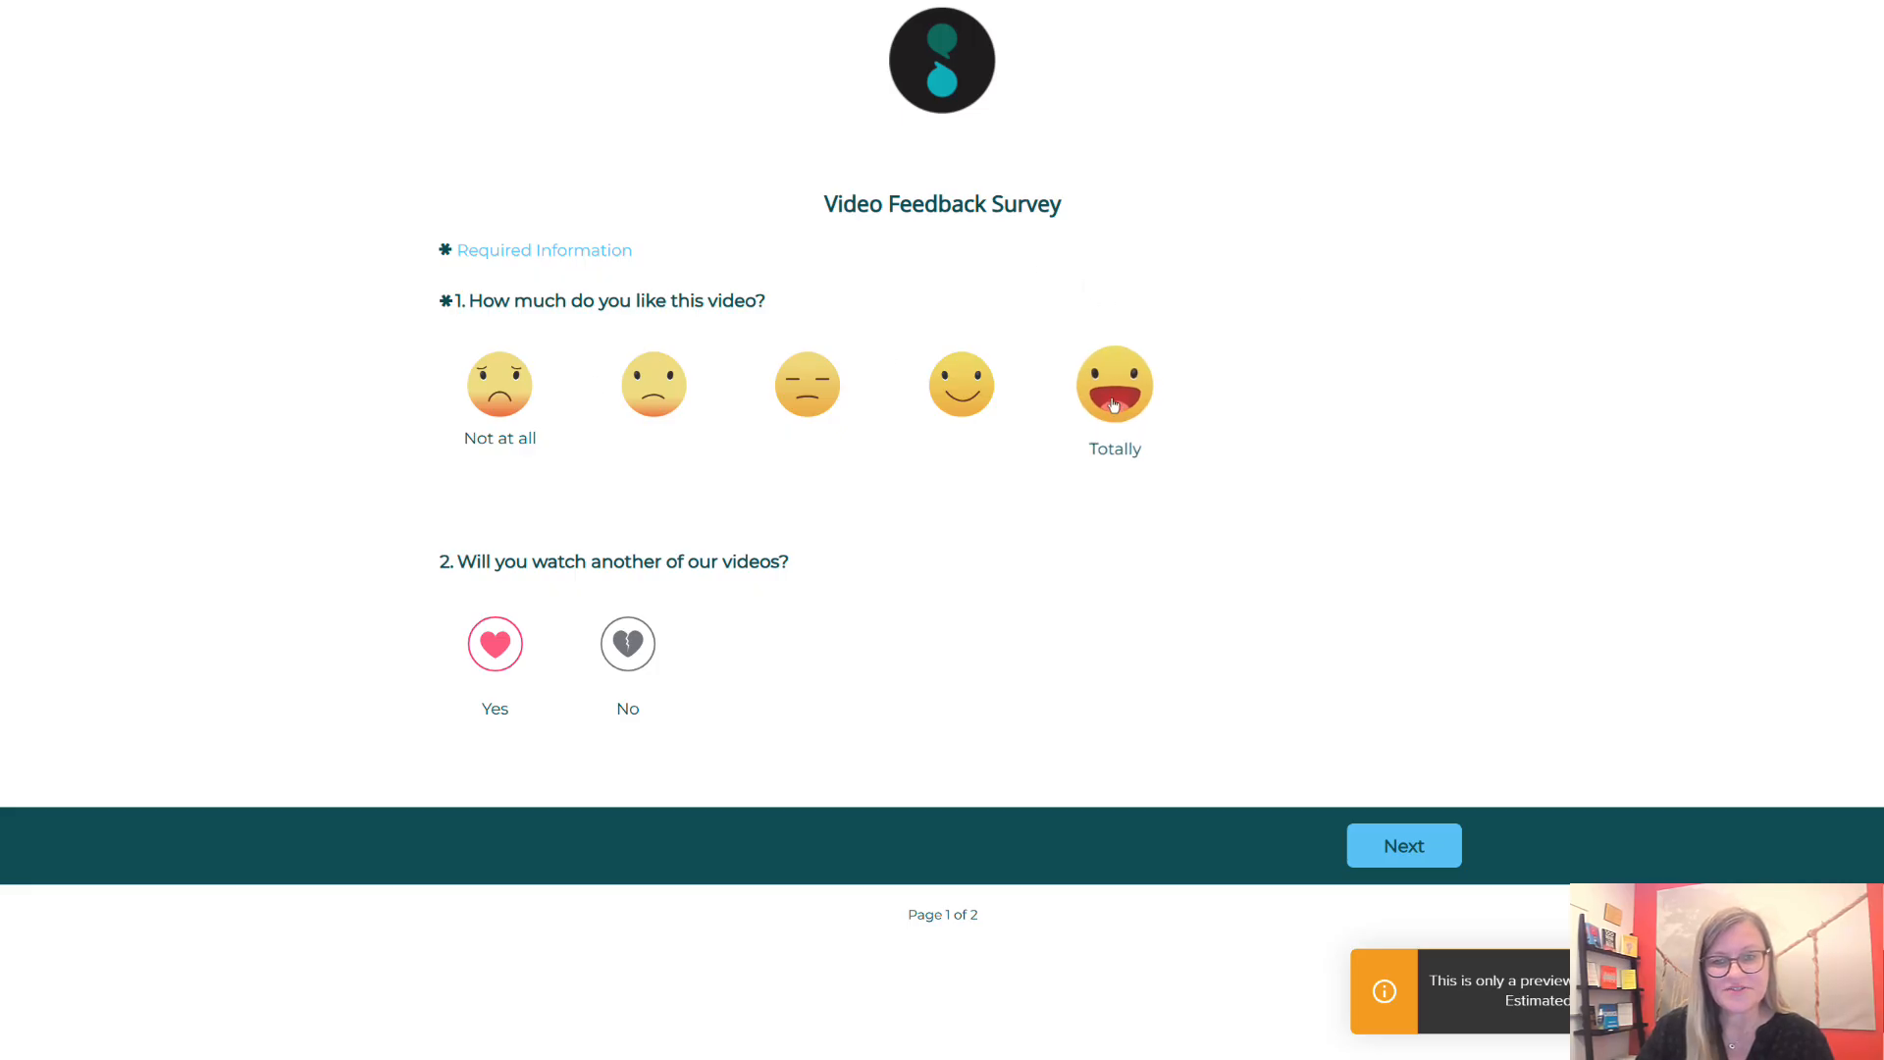
left_click(1091, 451)
left_click(495, 643)
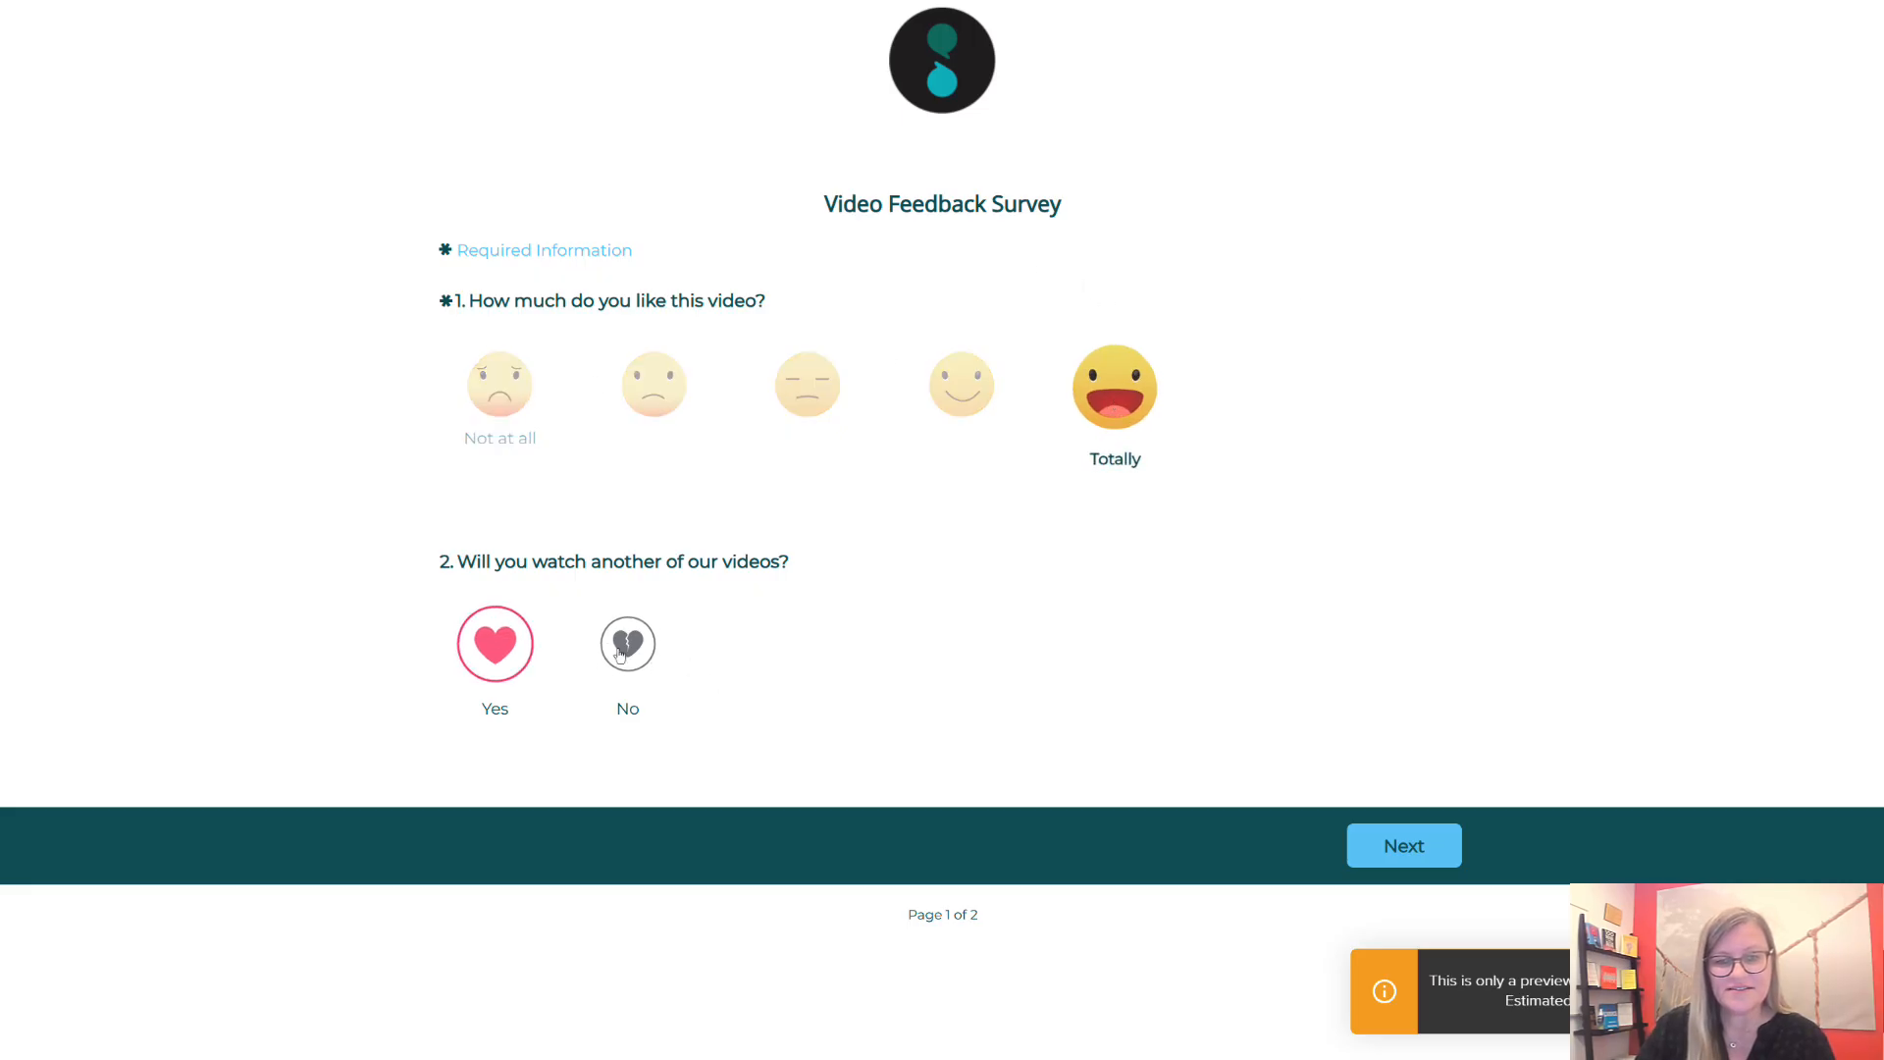
left_click(1433, 850)
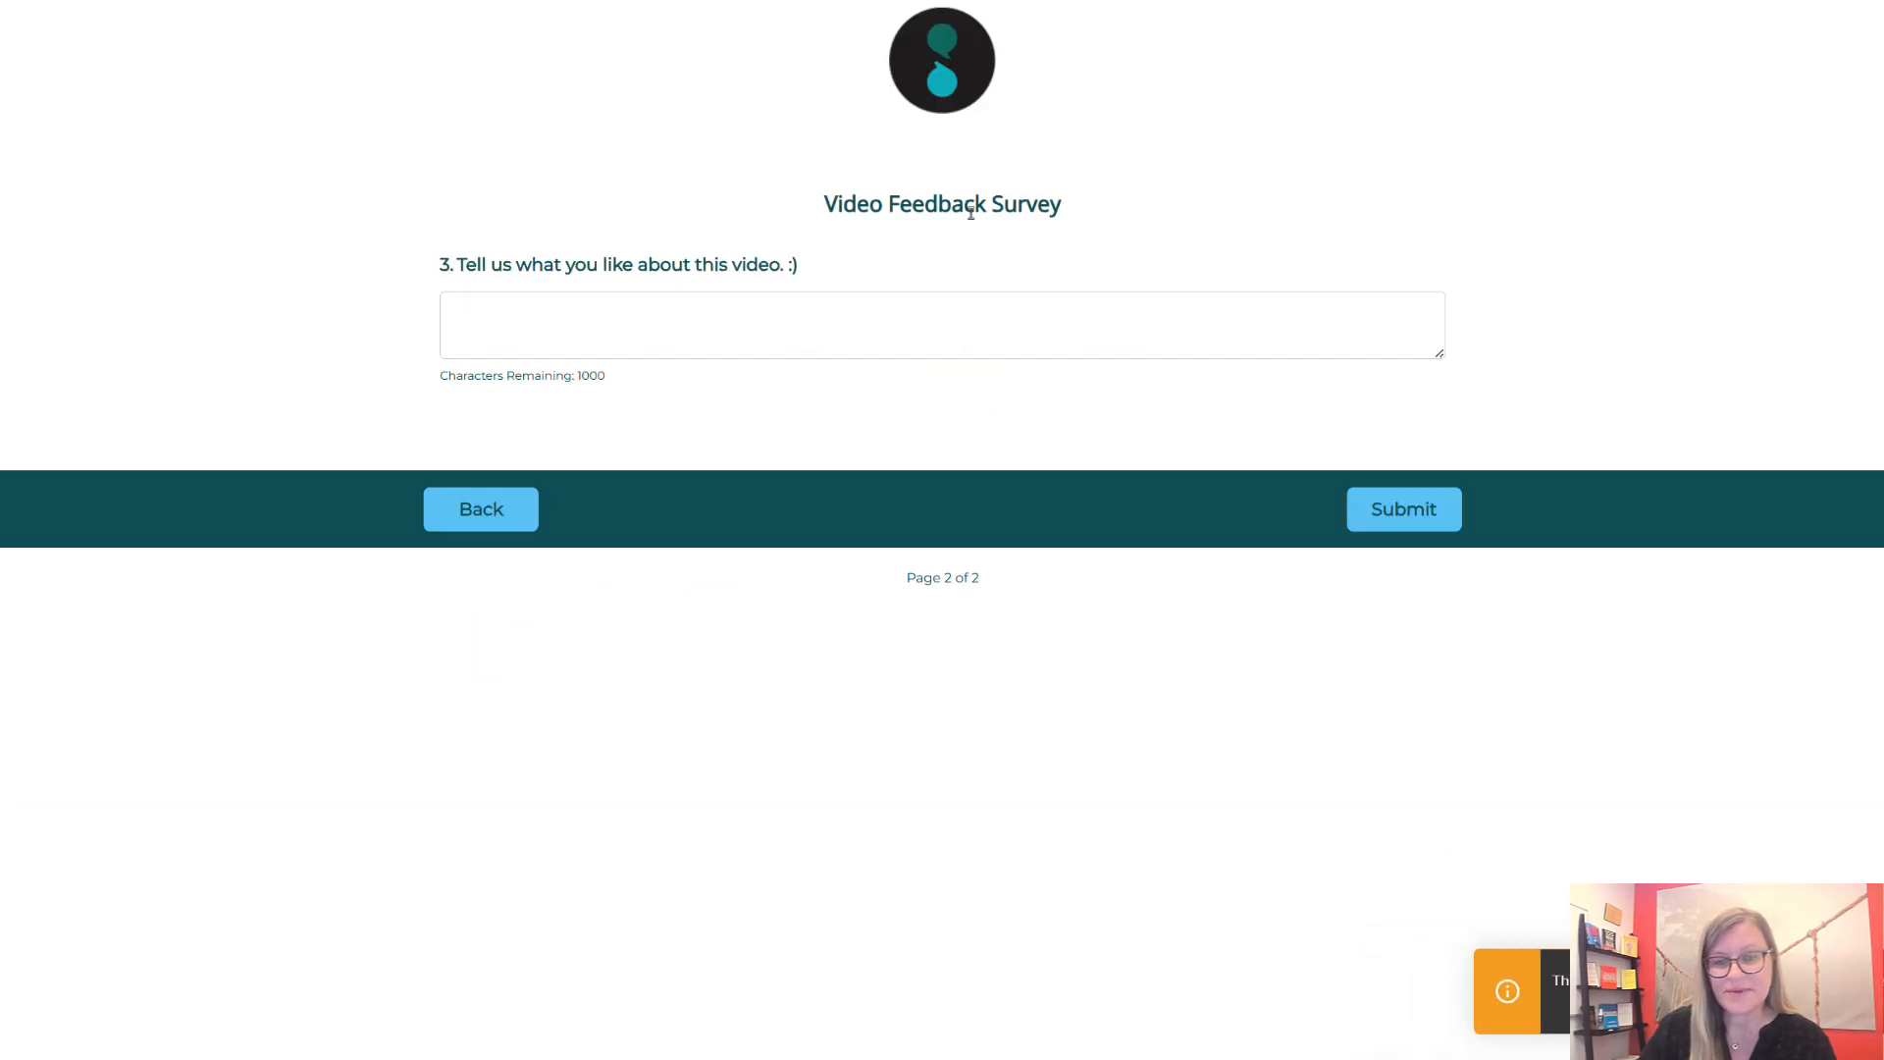
scroll(972, 213, "up", 2)
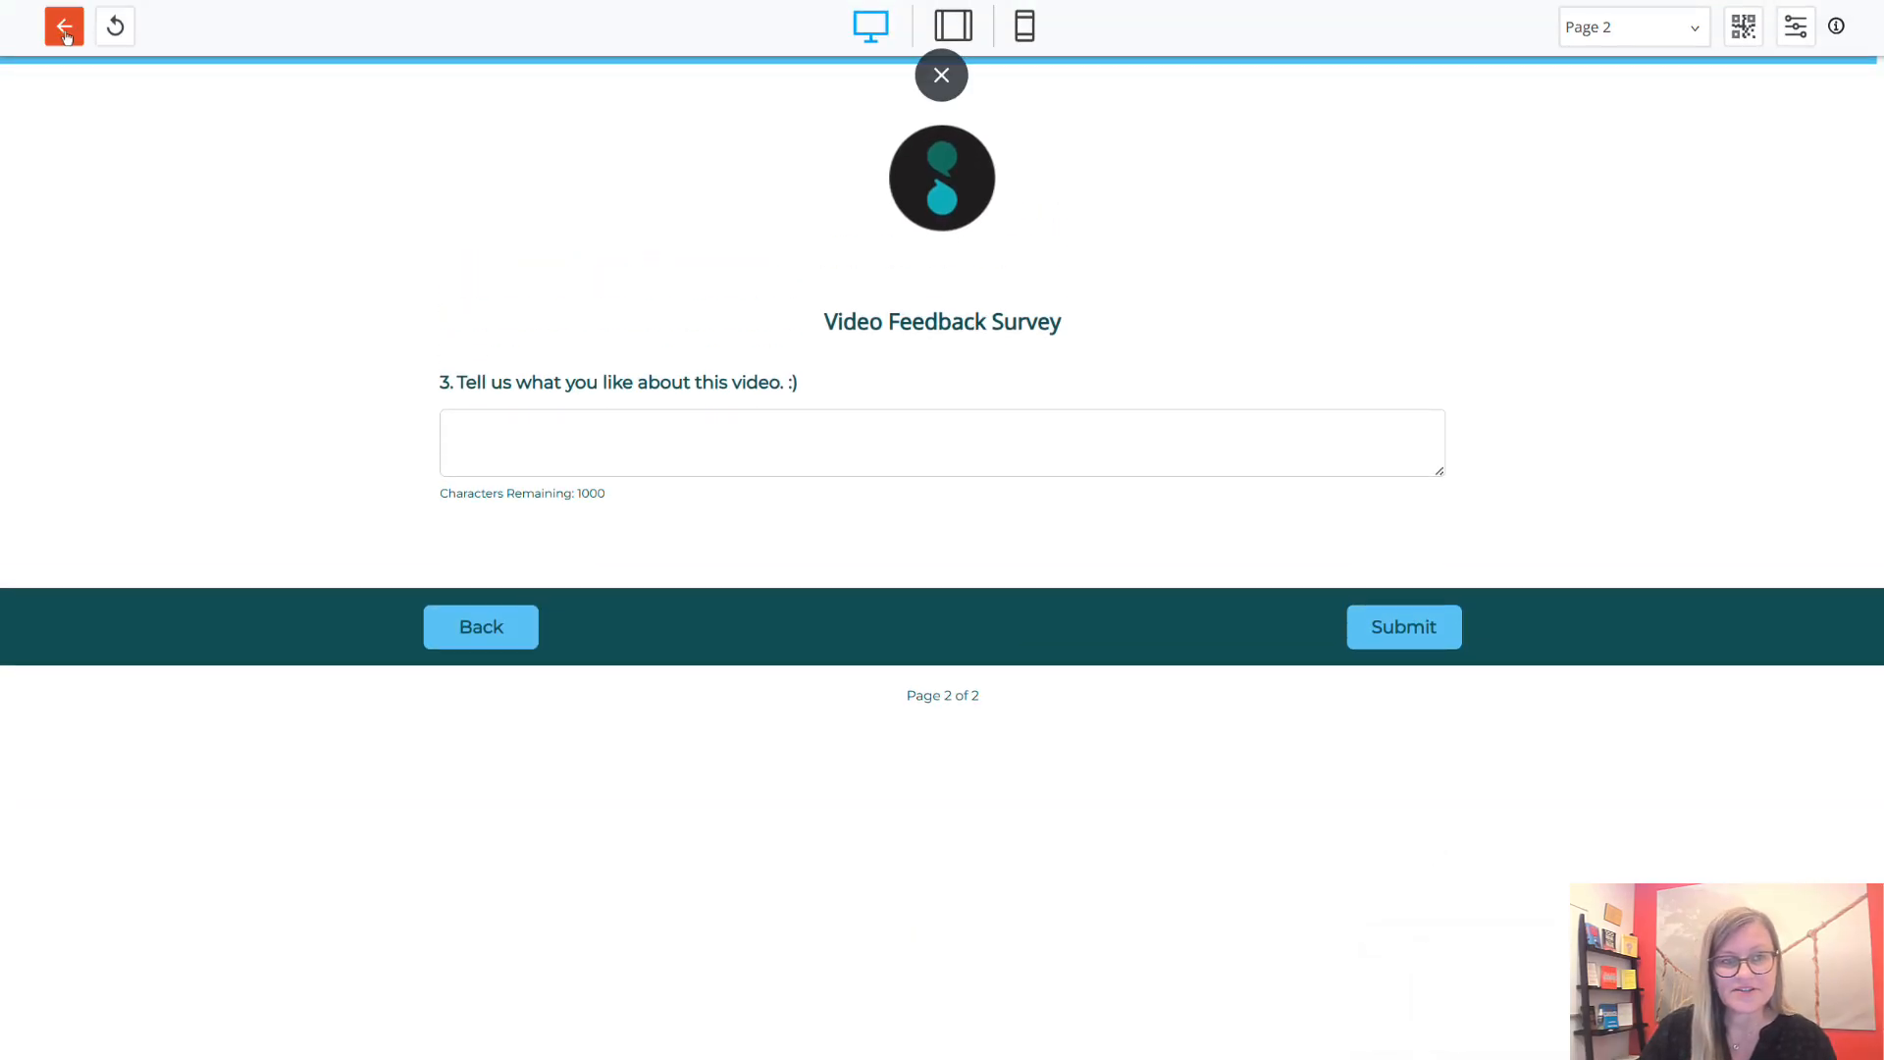
left_click(65, 37)
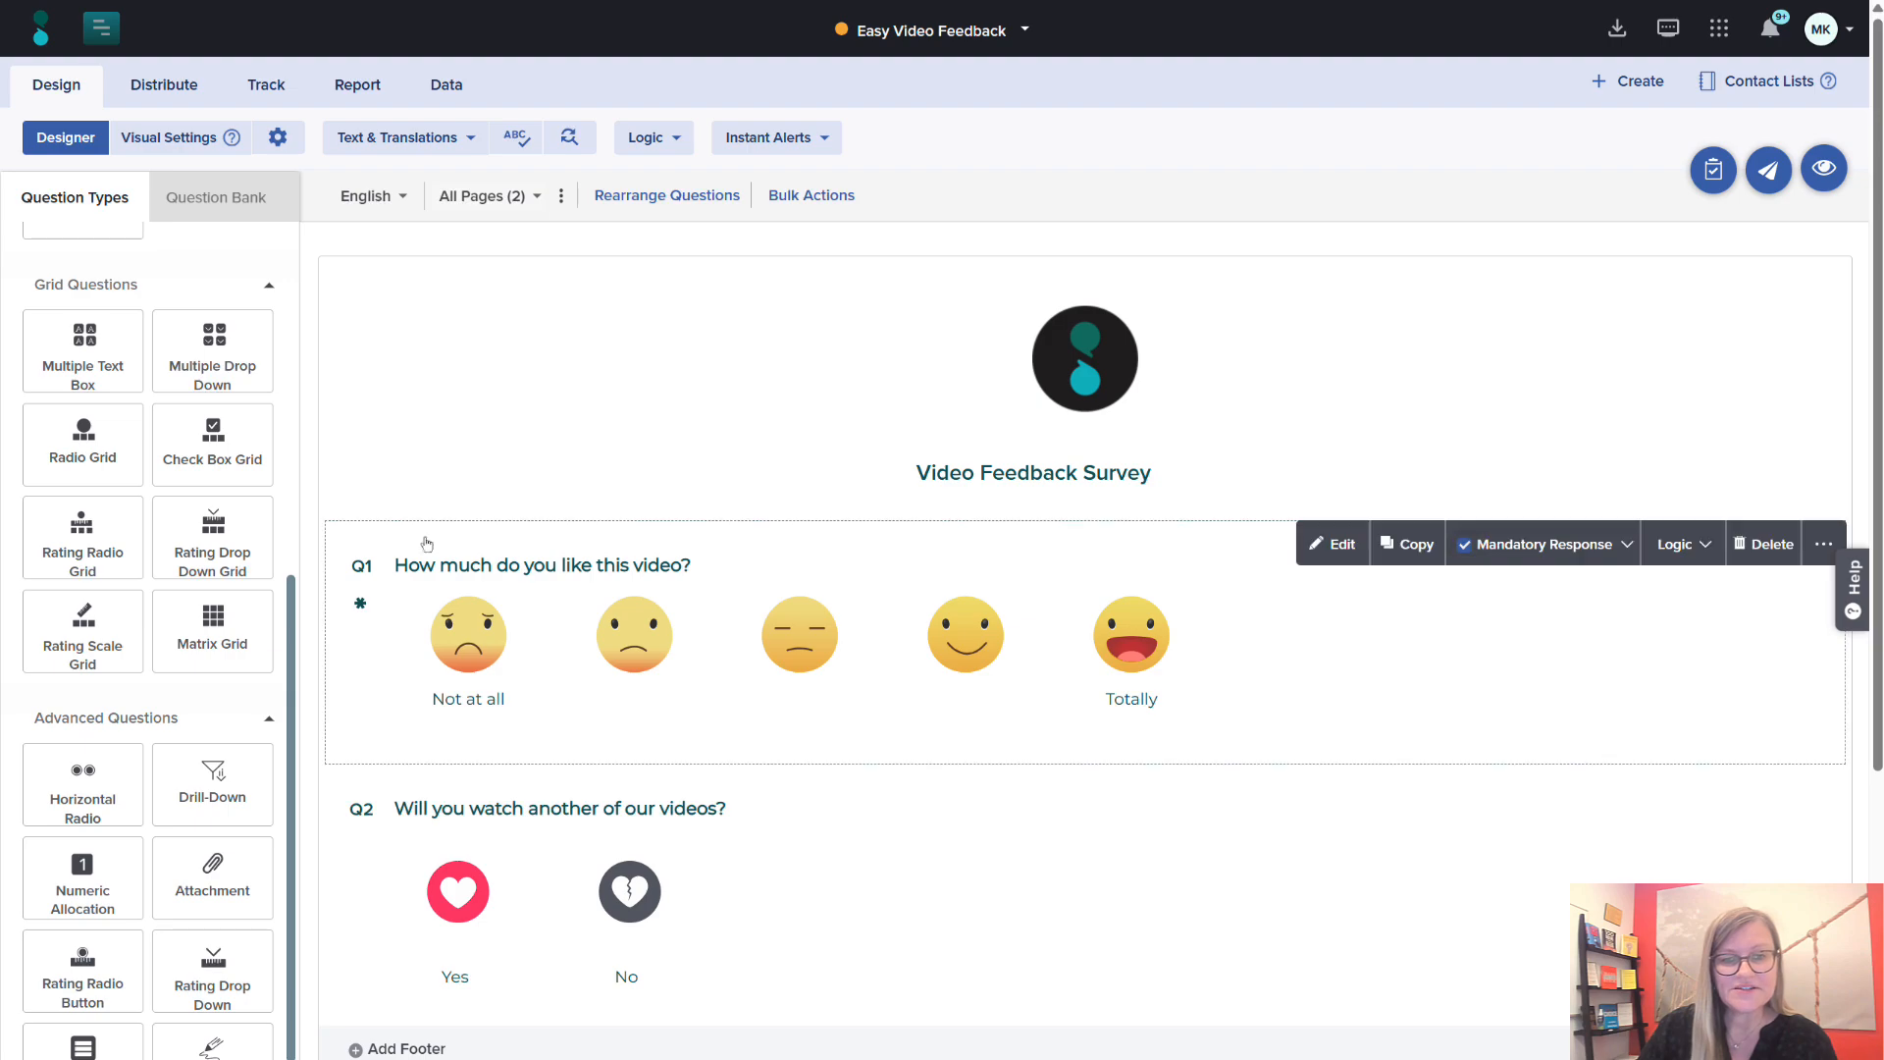
Add a Descriptive Text element above Q1 reading "Thanks for checking out this video! We'd love your feedback." and save it.
scroll(292, 602, "up", 7)
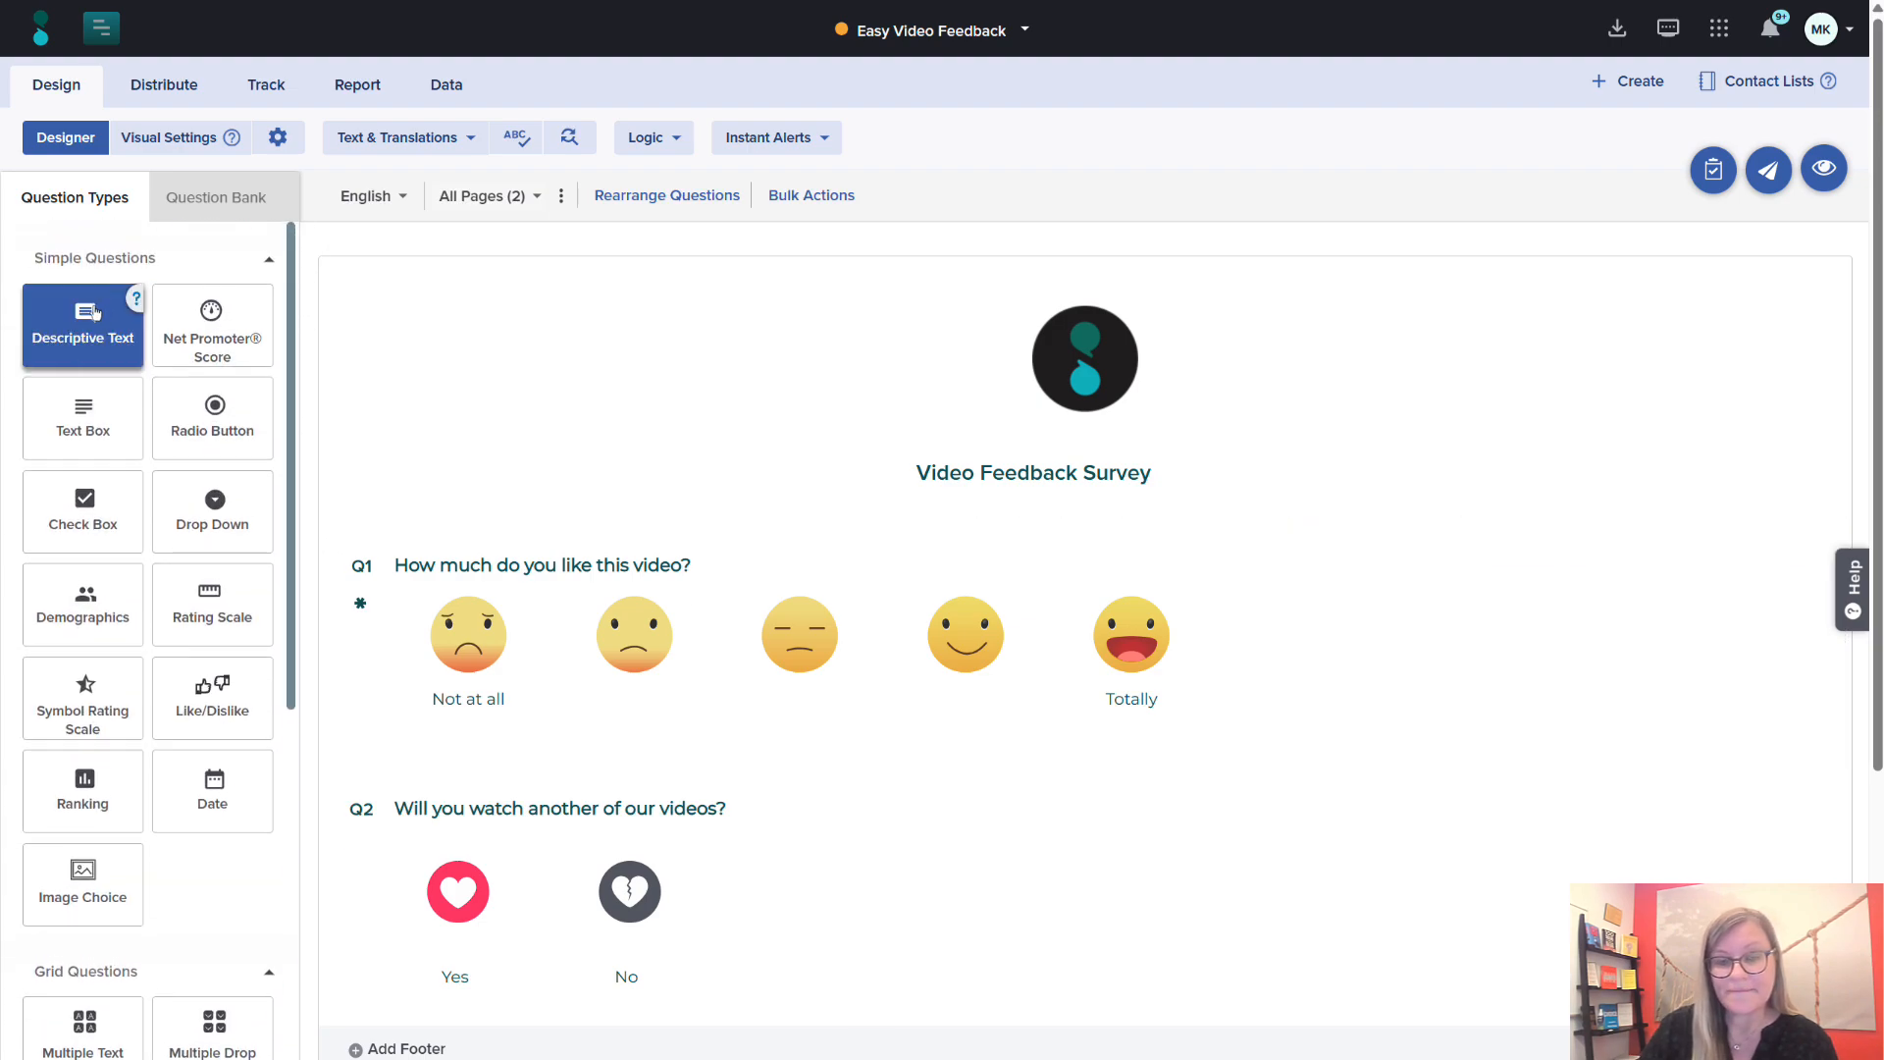
left_click_drag(108, 313, 621, 555)
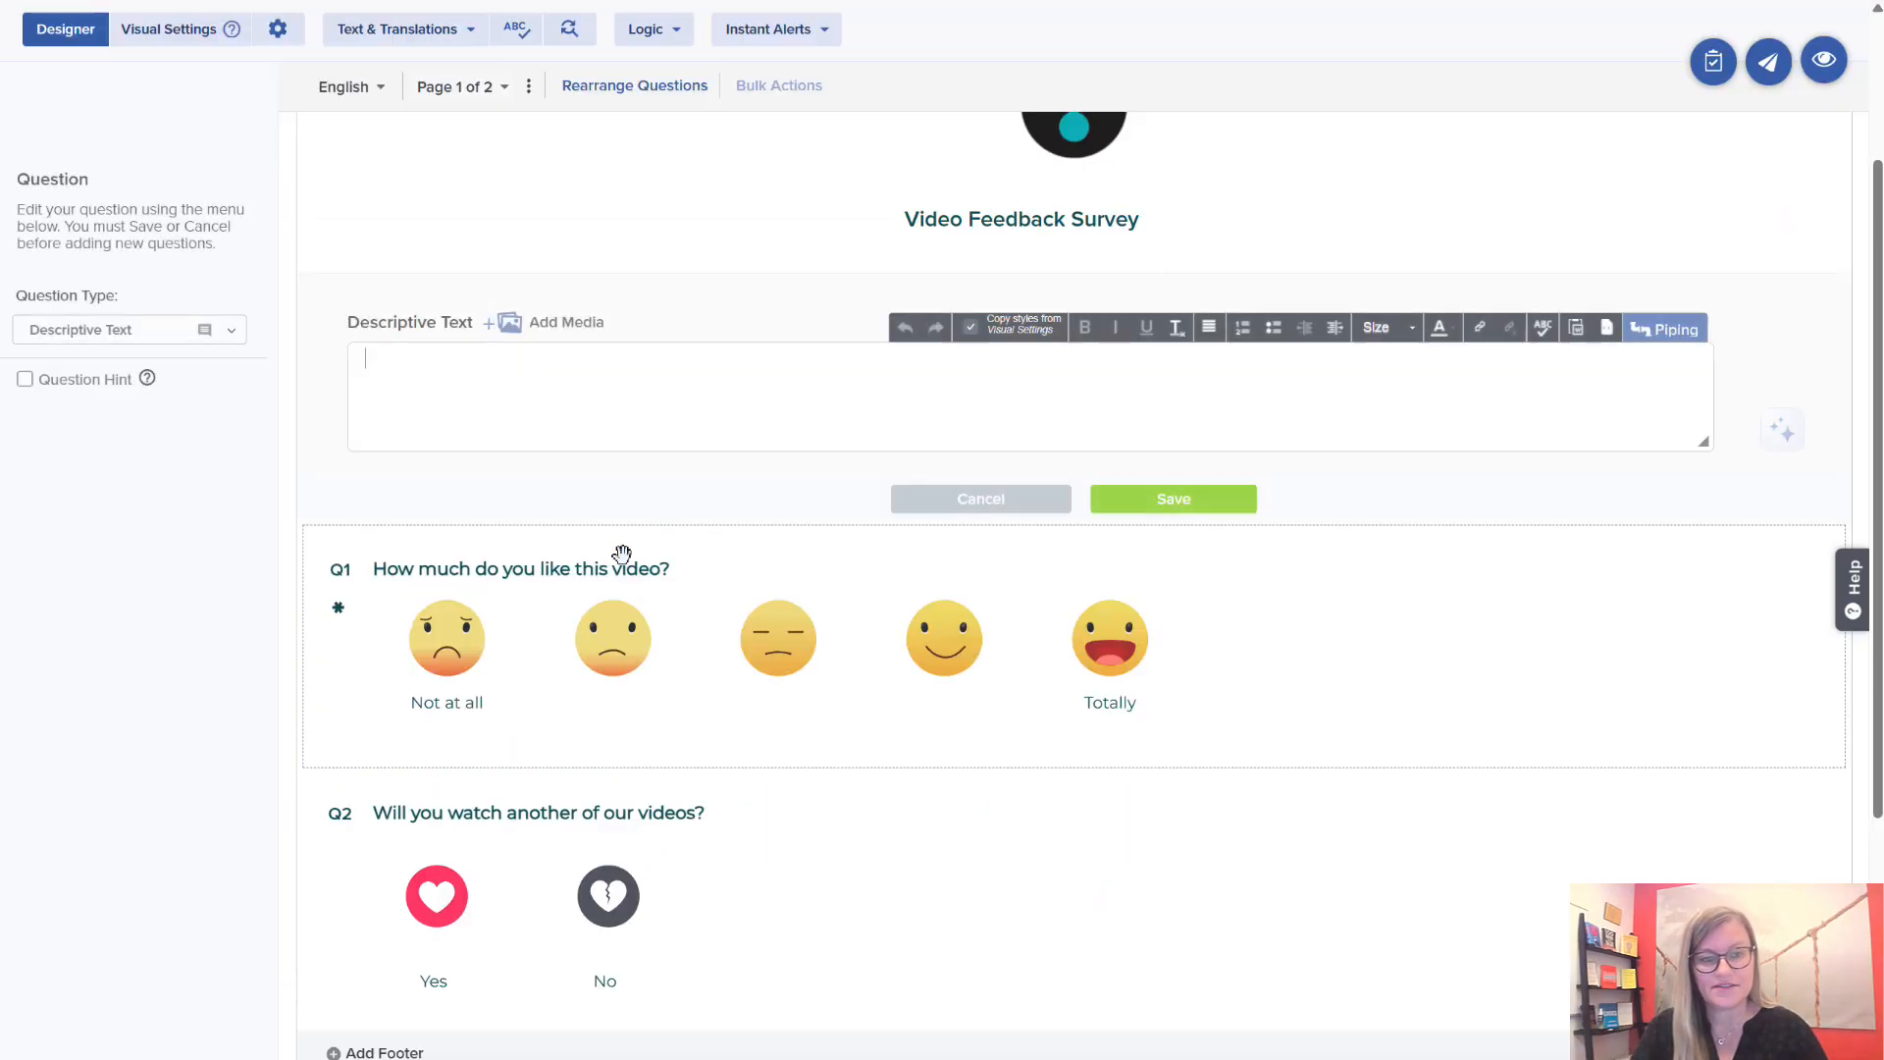
type("Thanks ")
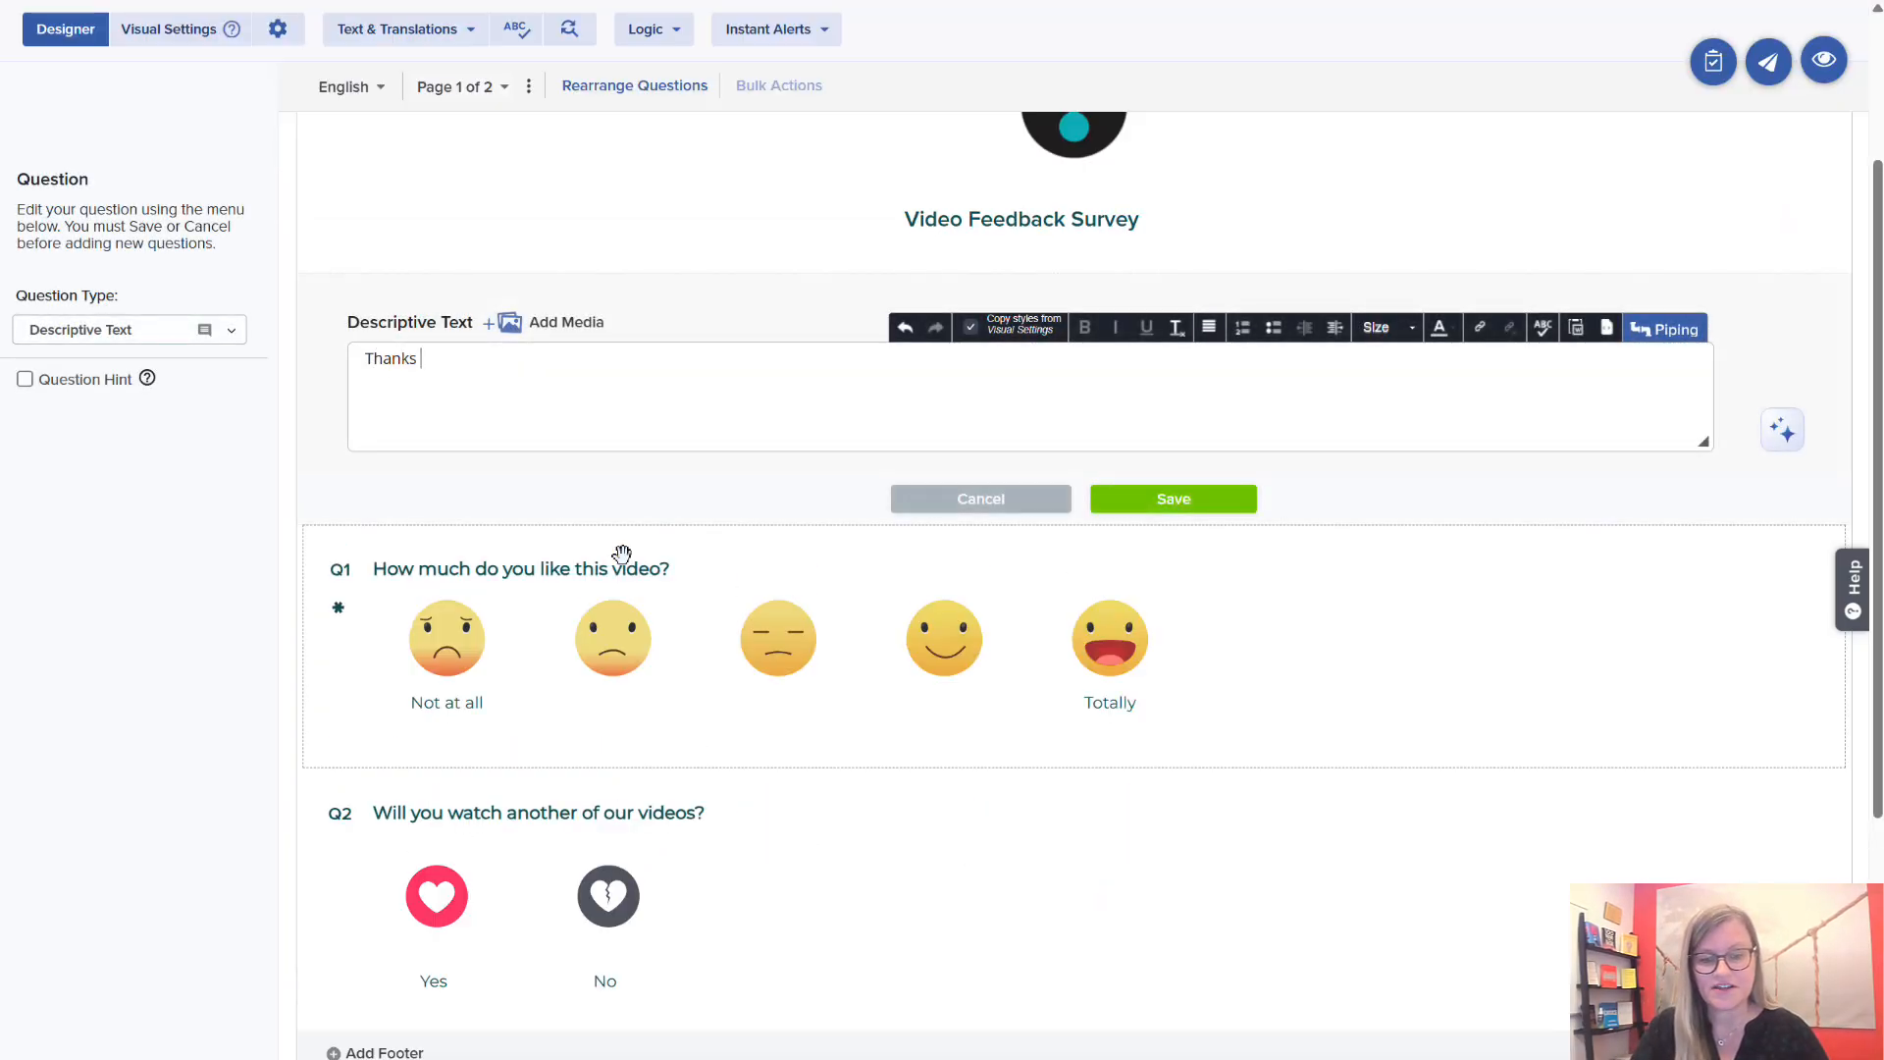
type("for checking out hti")
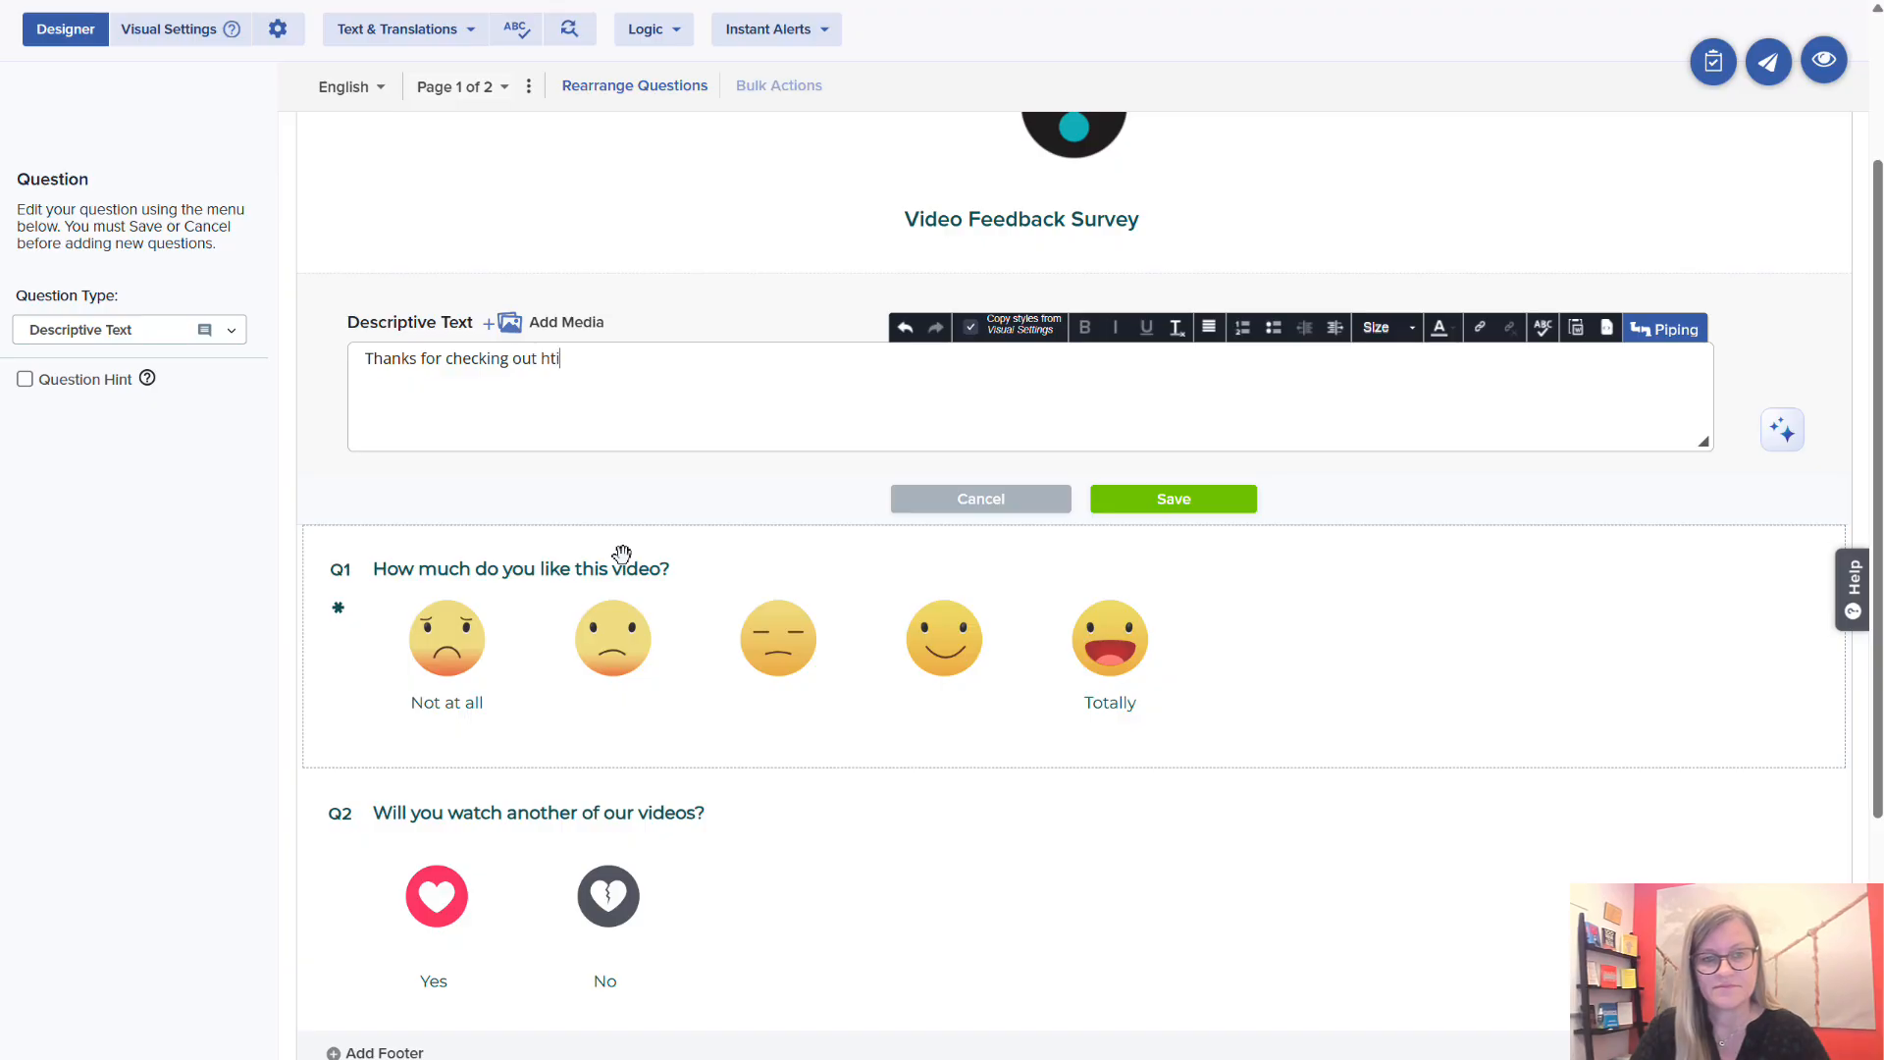
key("BackSpace")
key("BackSpace")
key("BackSpace")
type("this video! We'd love")
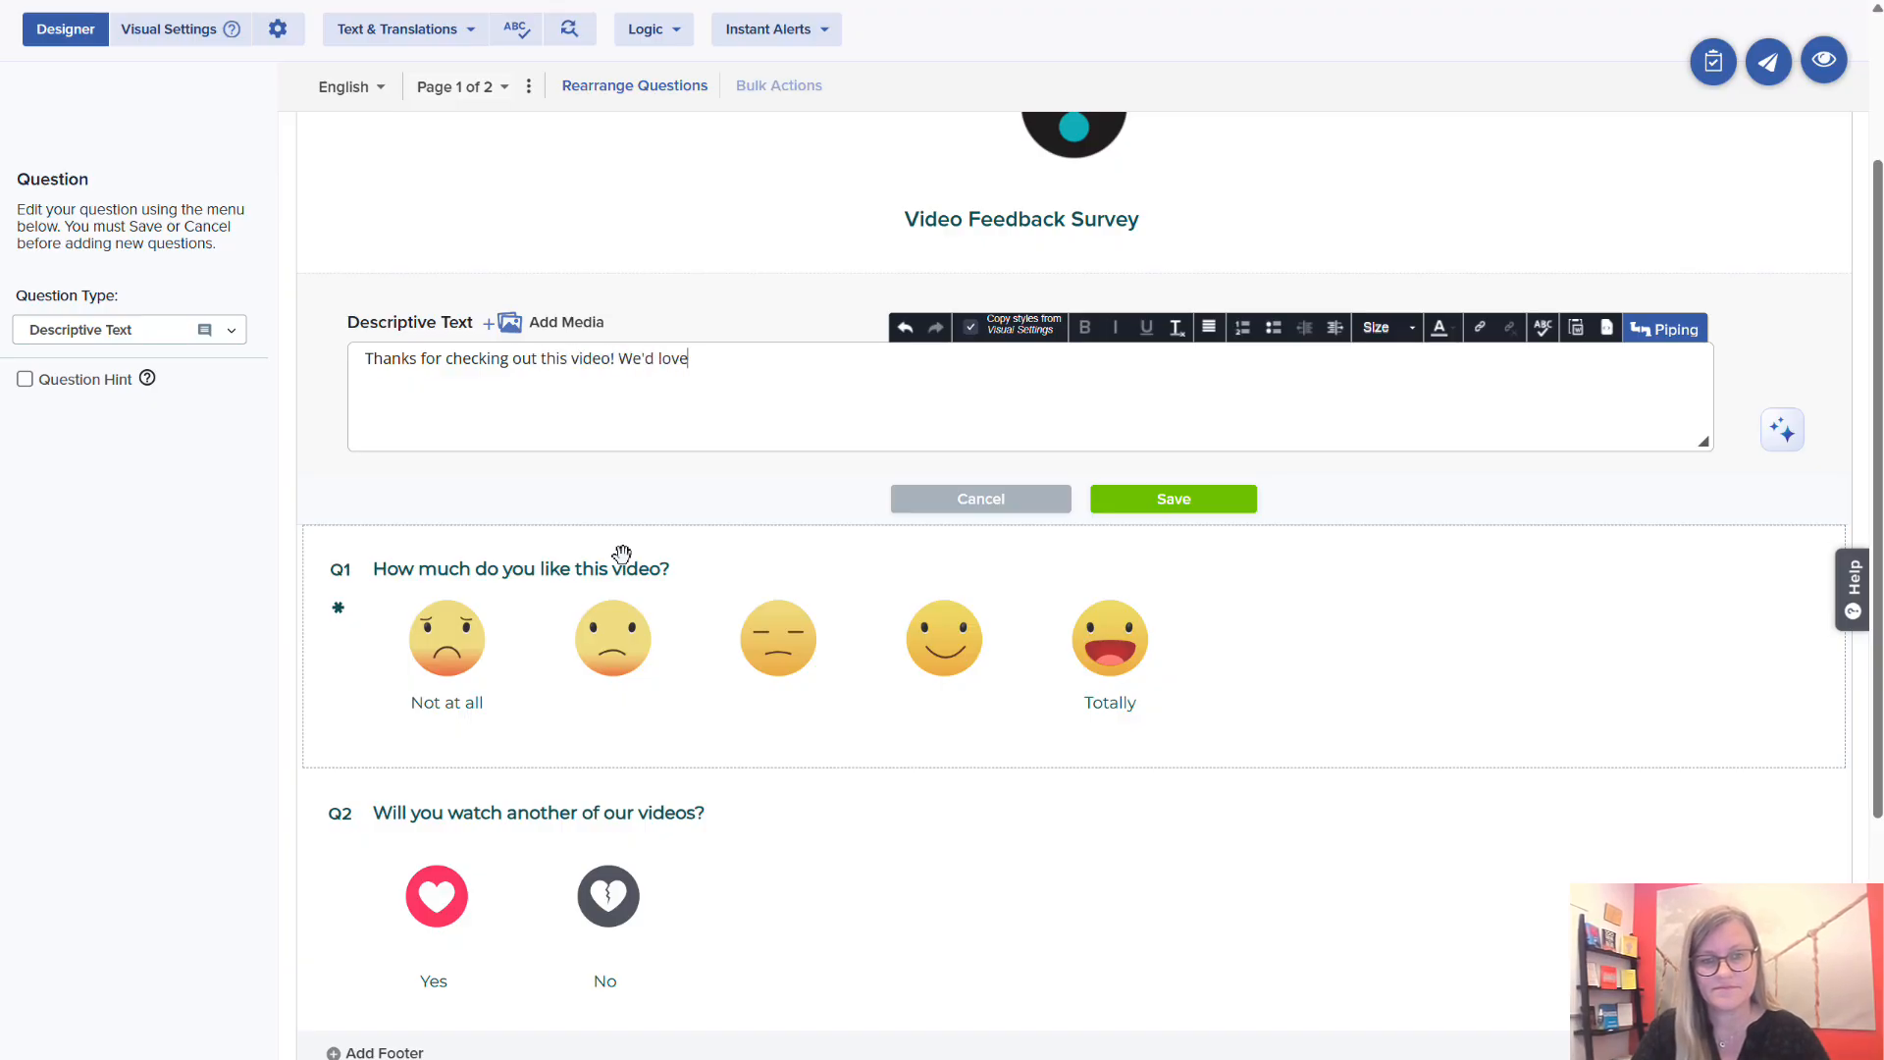
type(" your feeb")
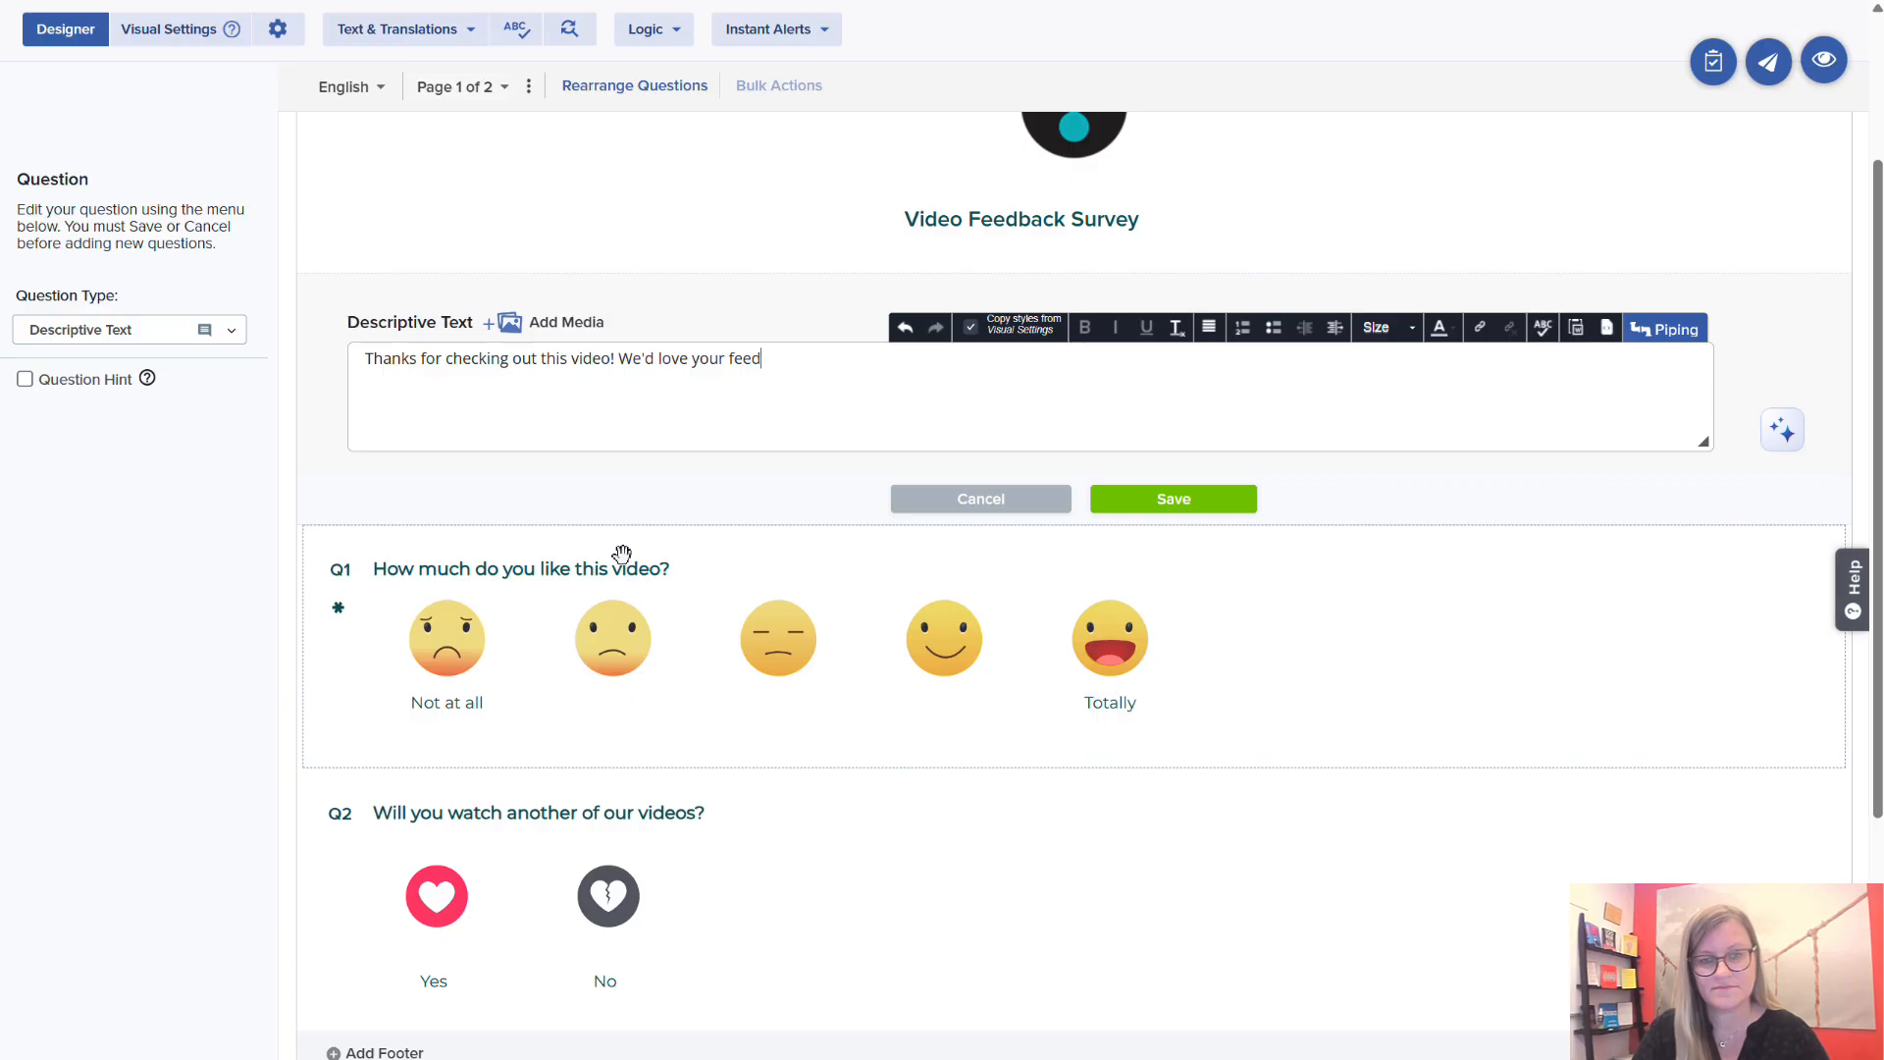
type("back.")
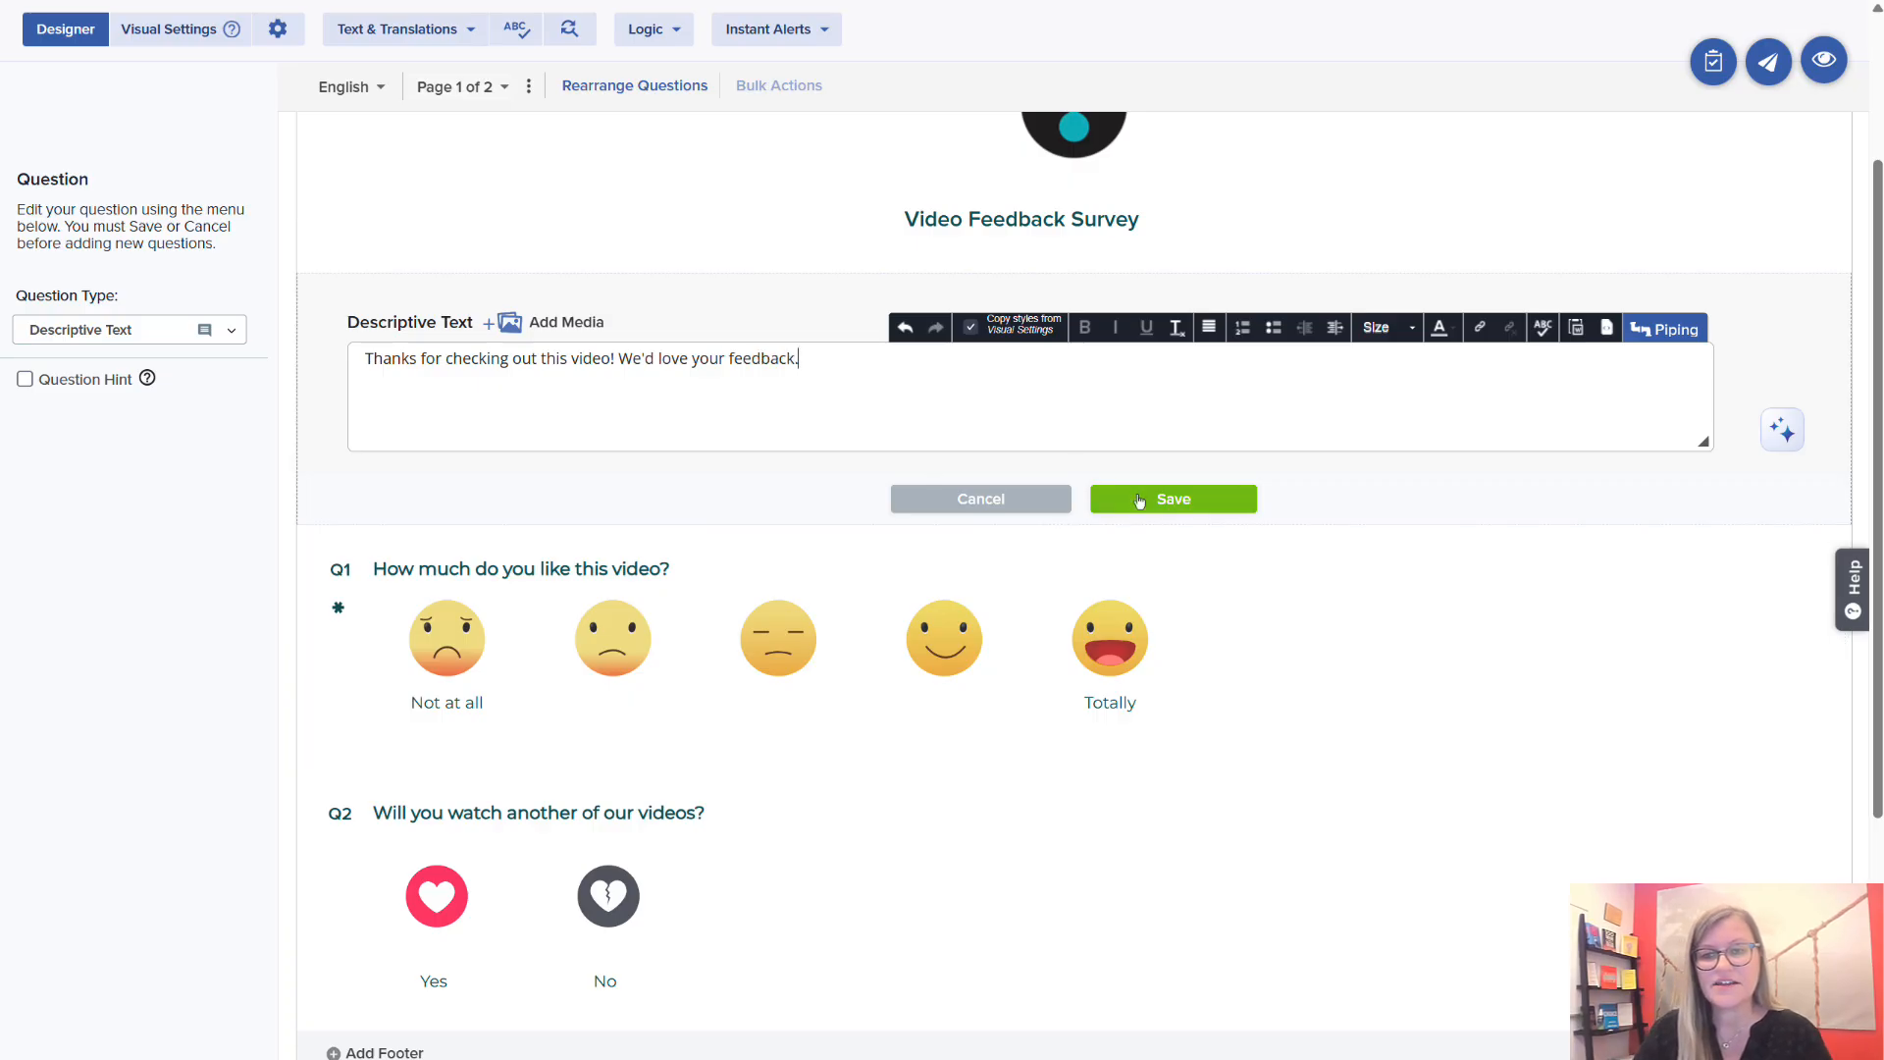
left_click(1140, 500)
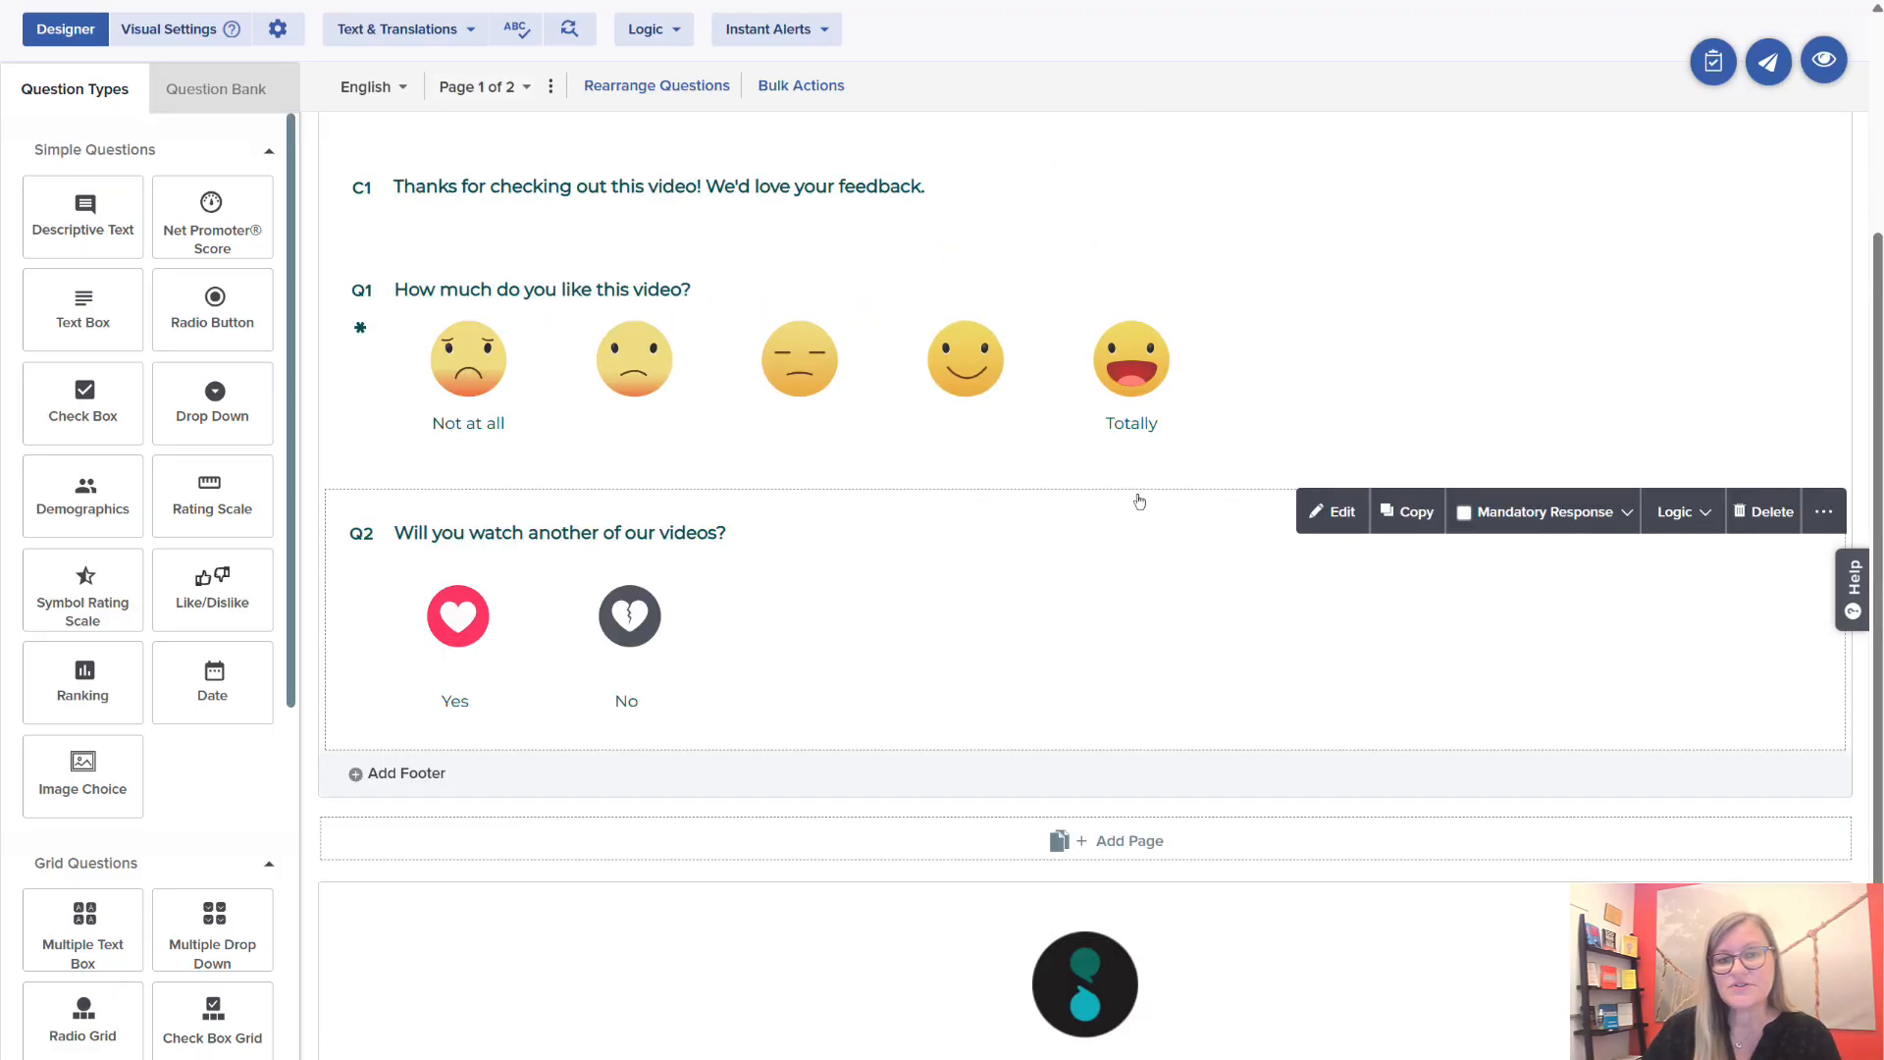
Preview the whole survey, answering "Totally" and "Yes", submit it from page 2, restart the preview, and return to the designer.
left_click(1825, 59)
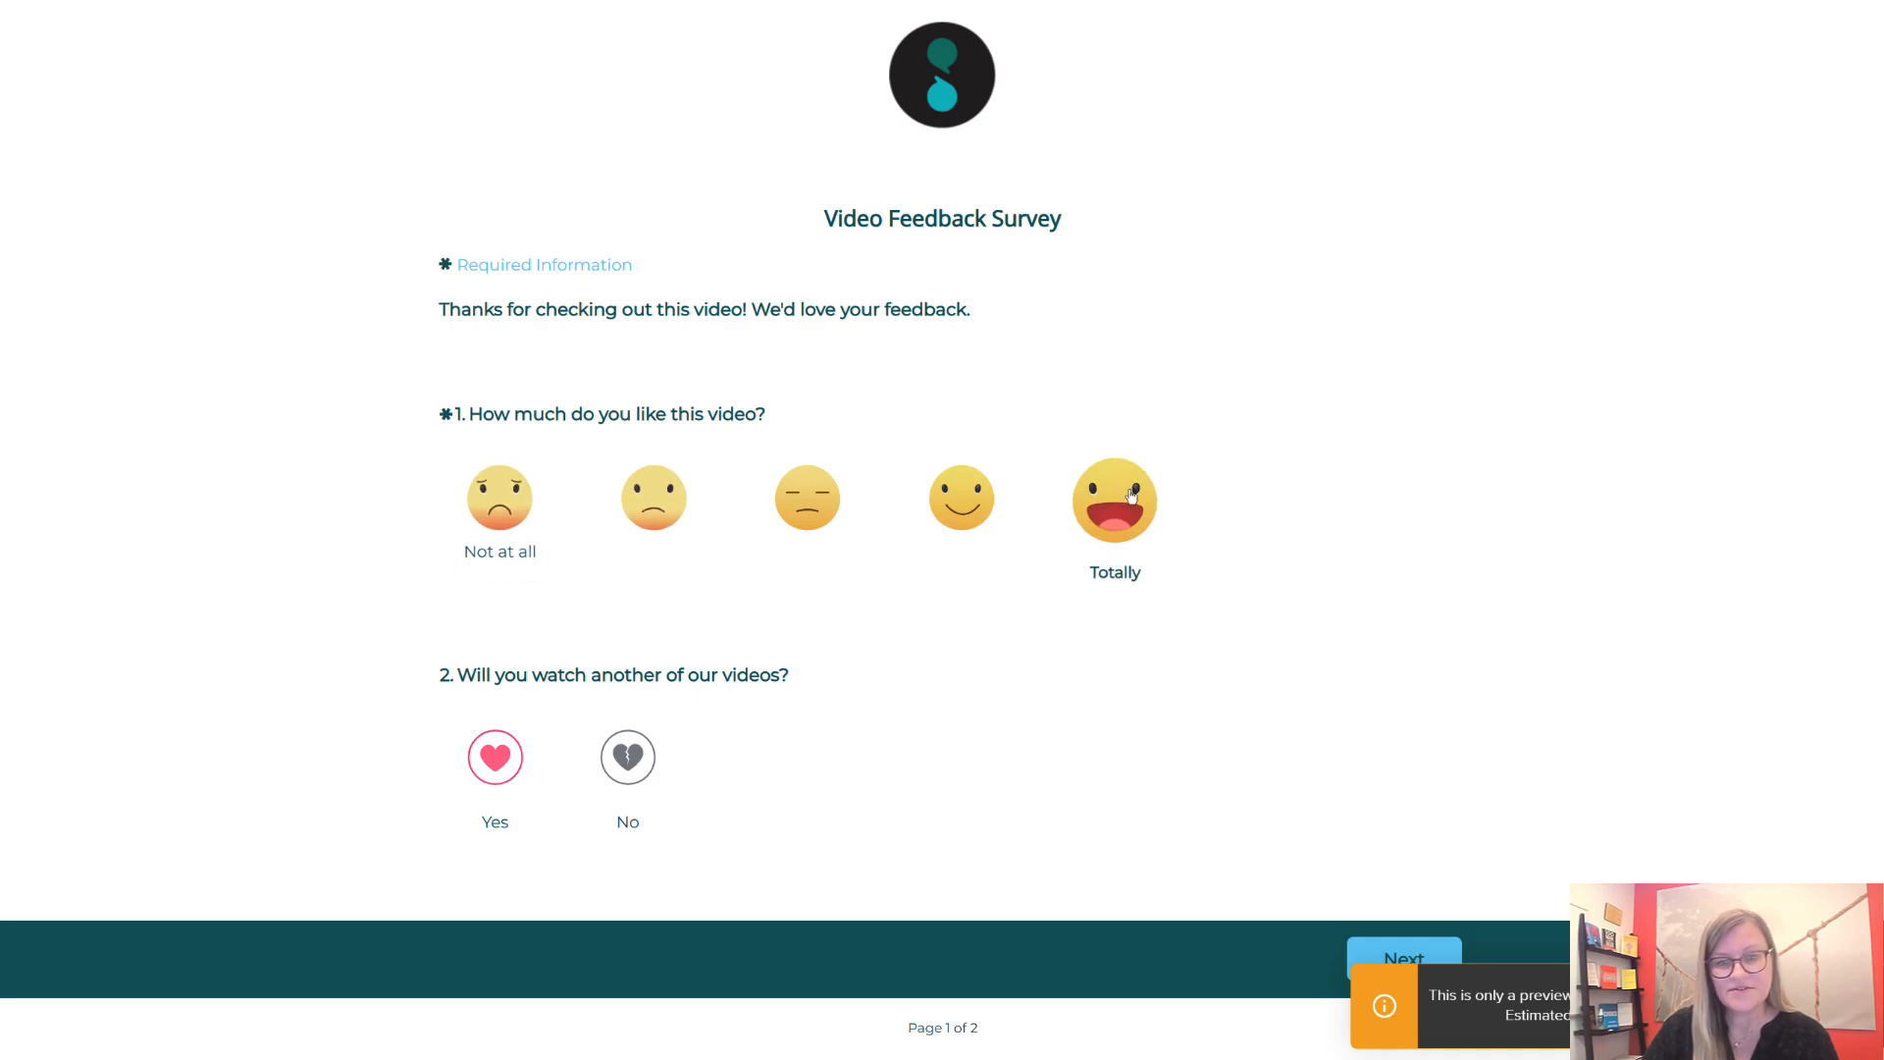
left_click(1115, 499)
left_click(495, 757)
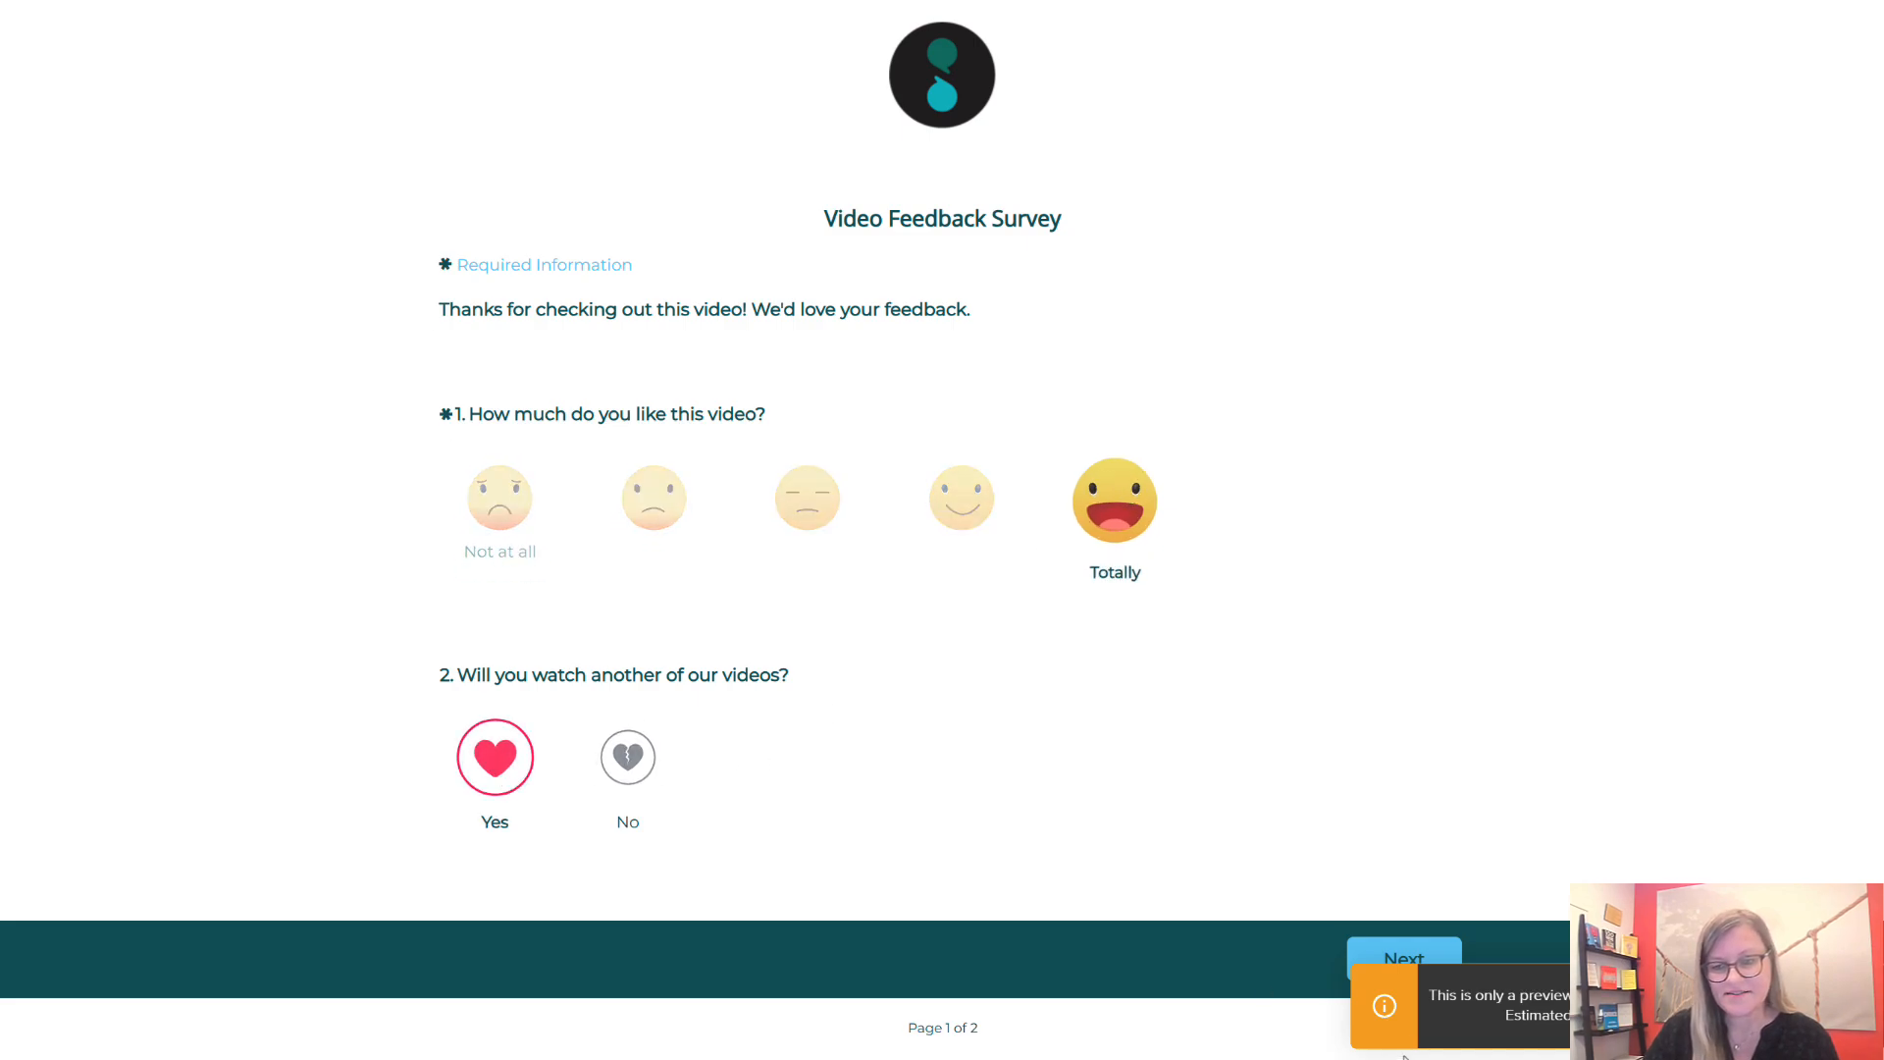
left_click(1401, 959)
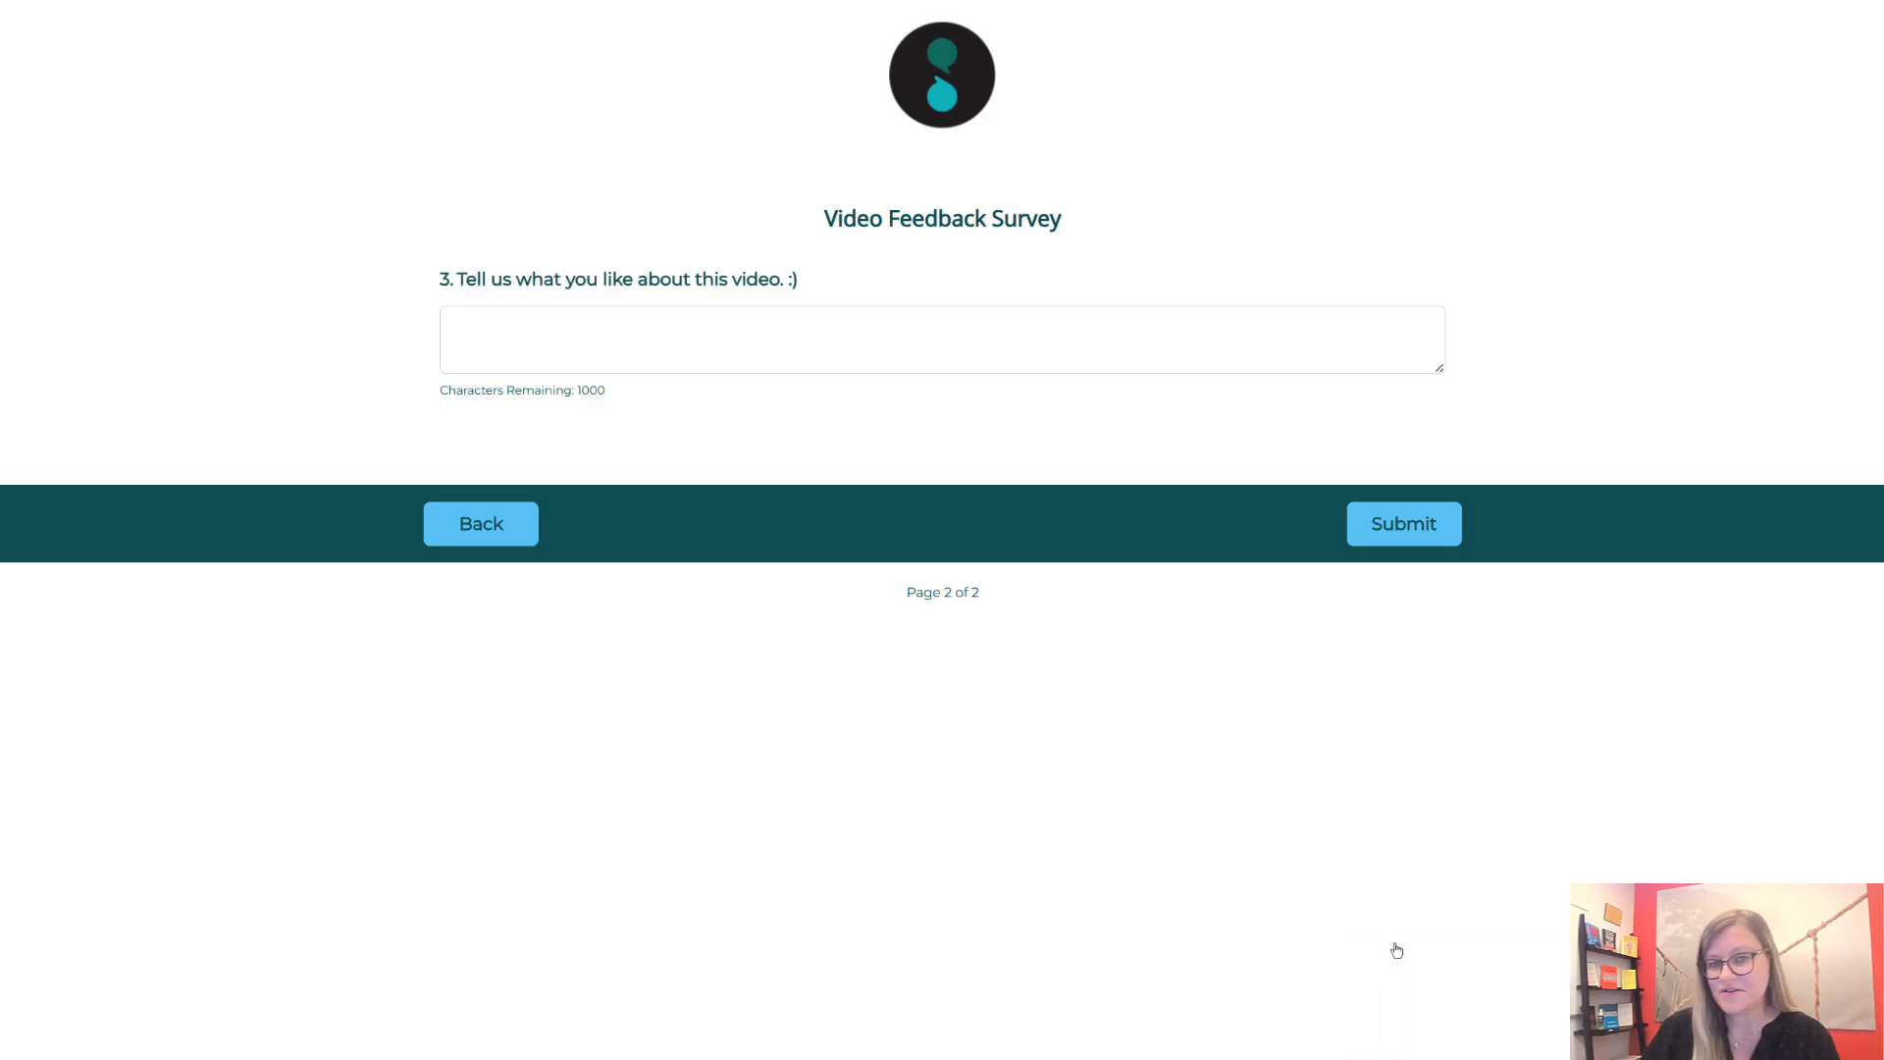
left_click(1378, 542)
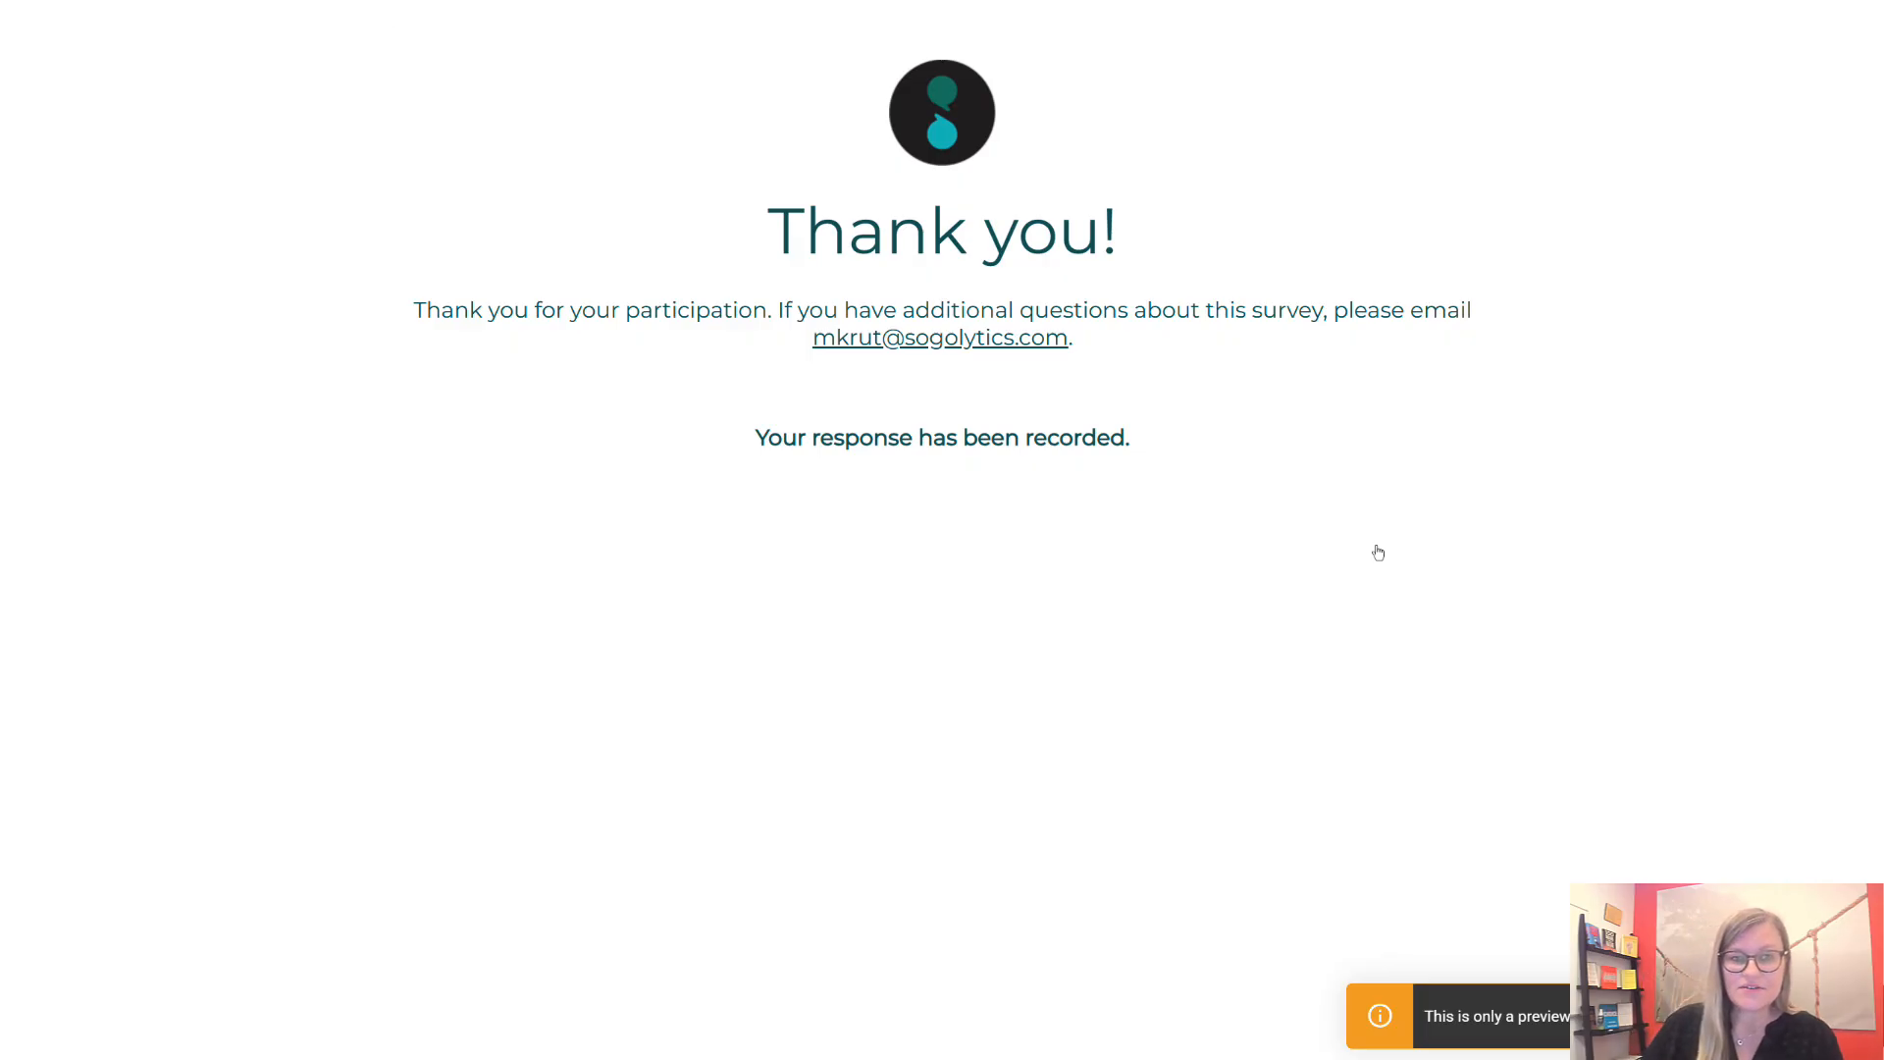
mouse_move(177, 50)
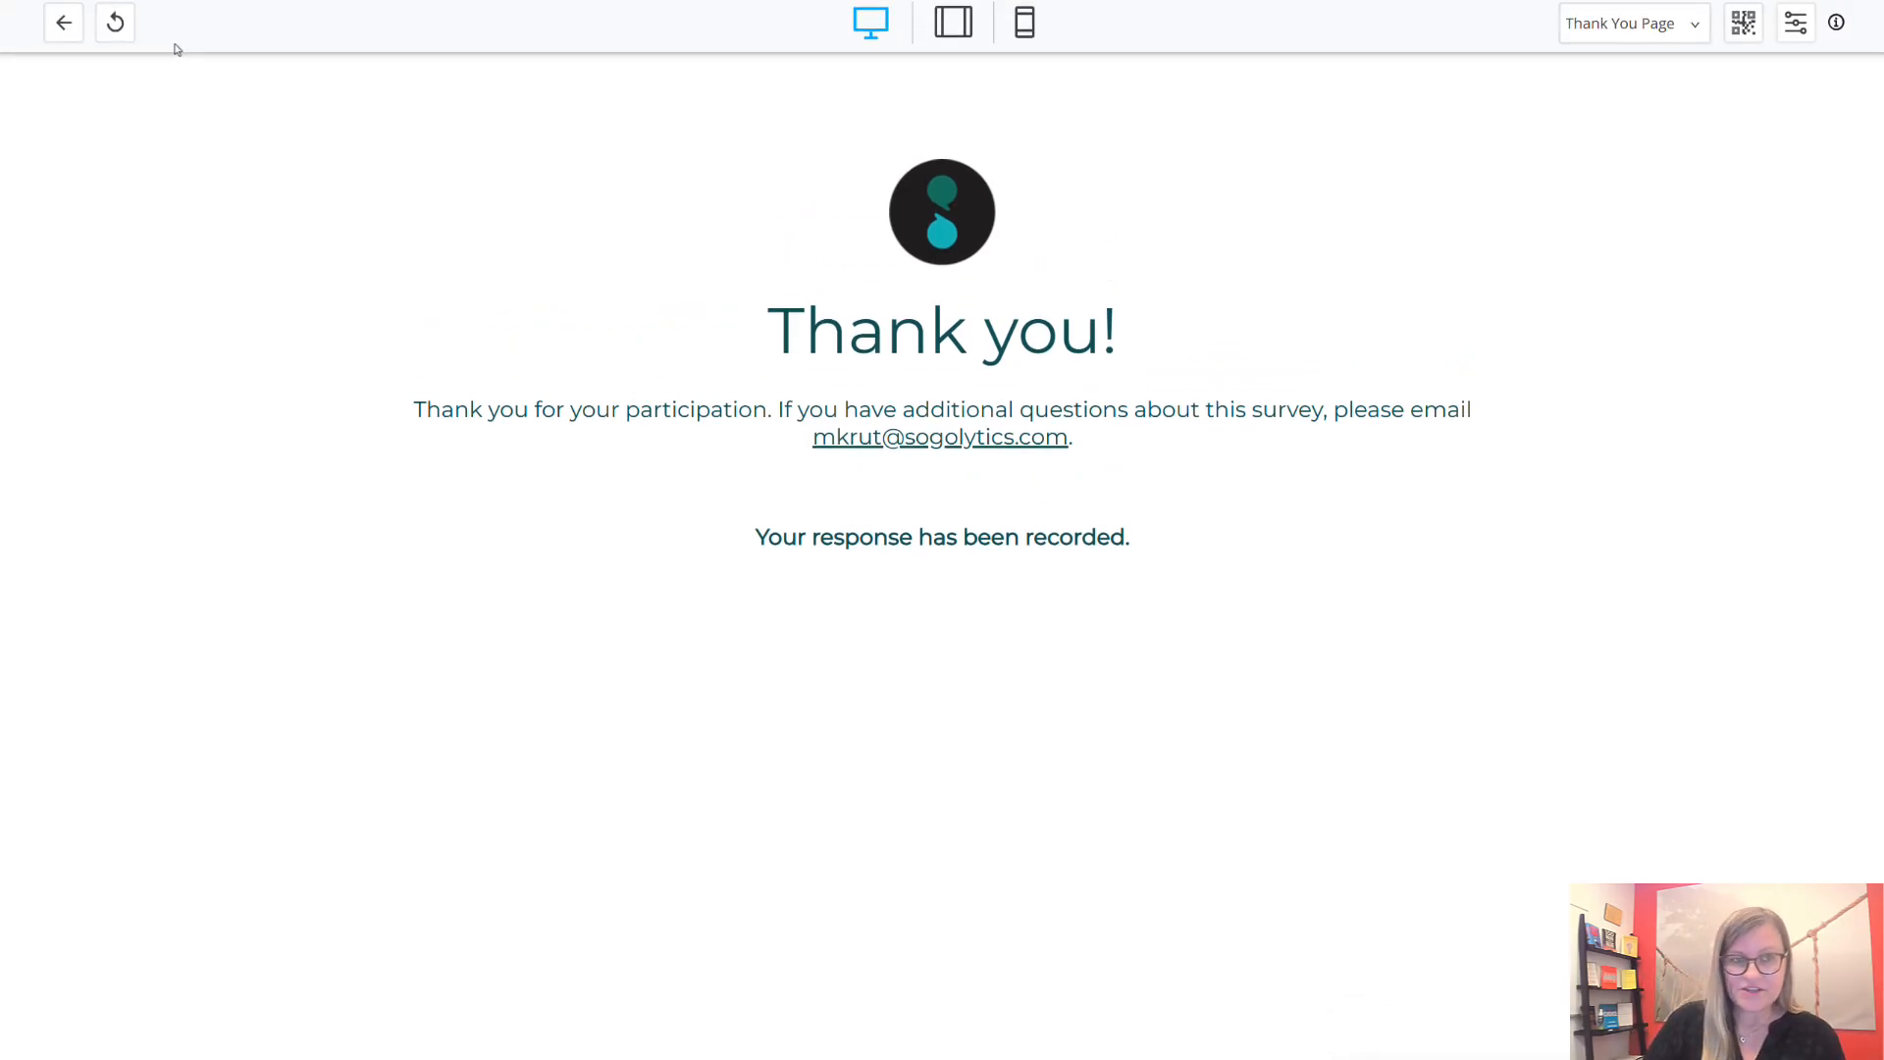
left_click(115, 26)
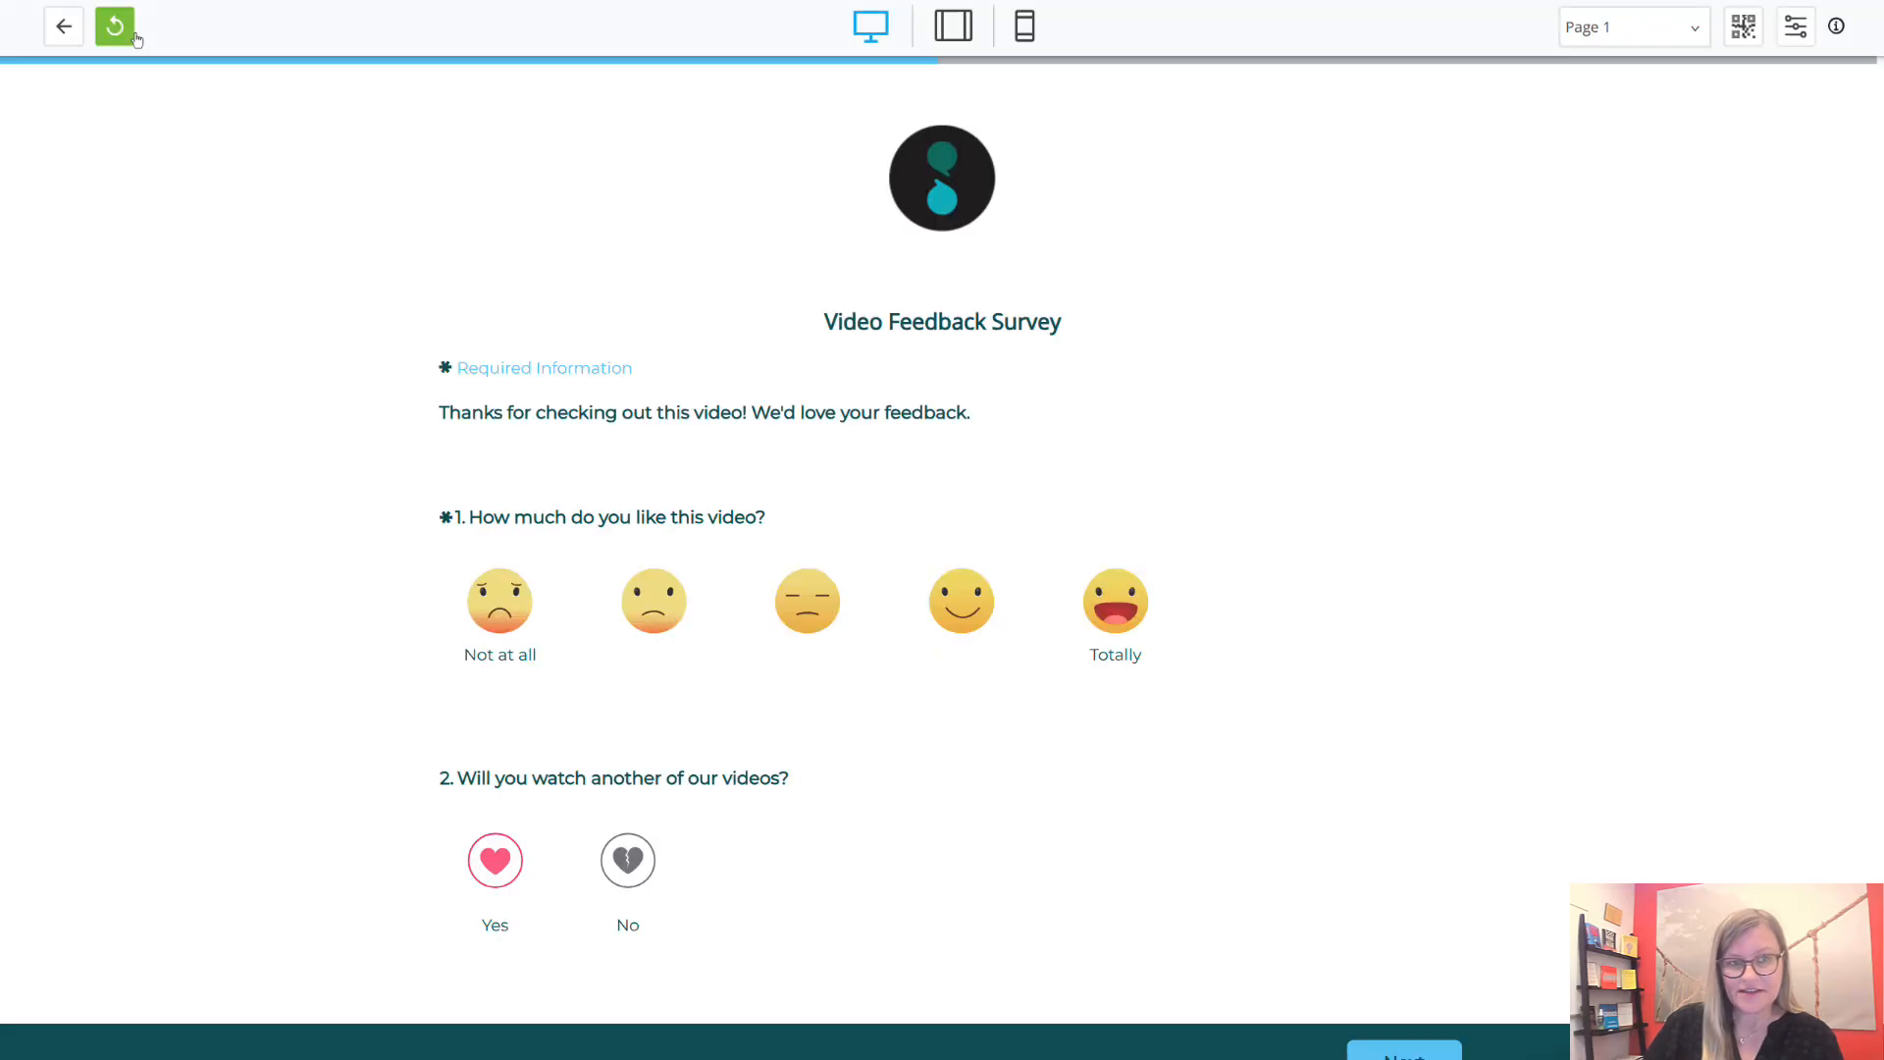
left_click(62, 26)
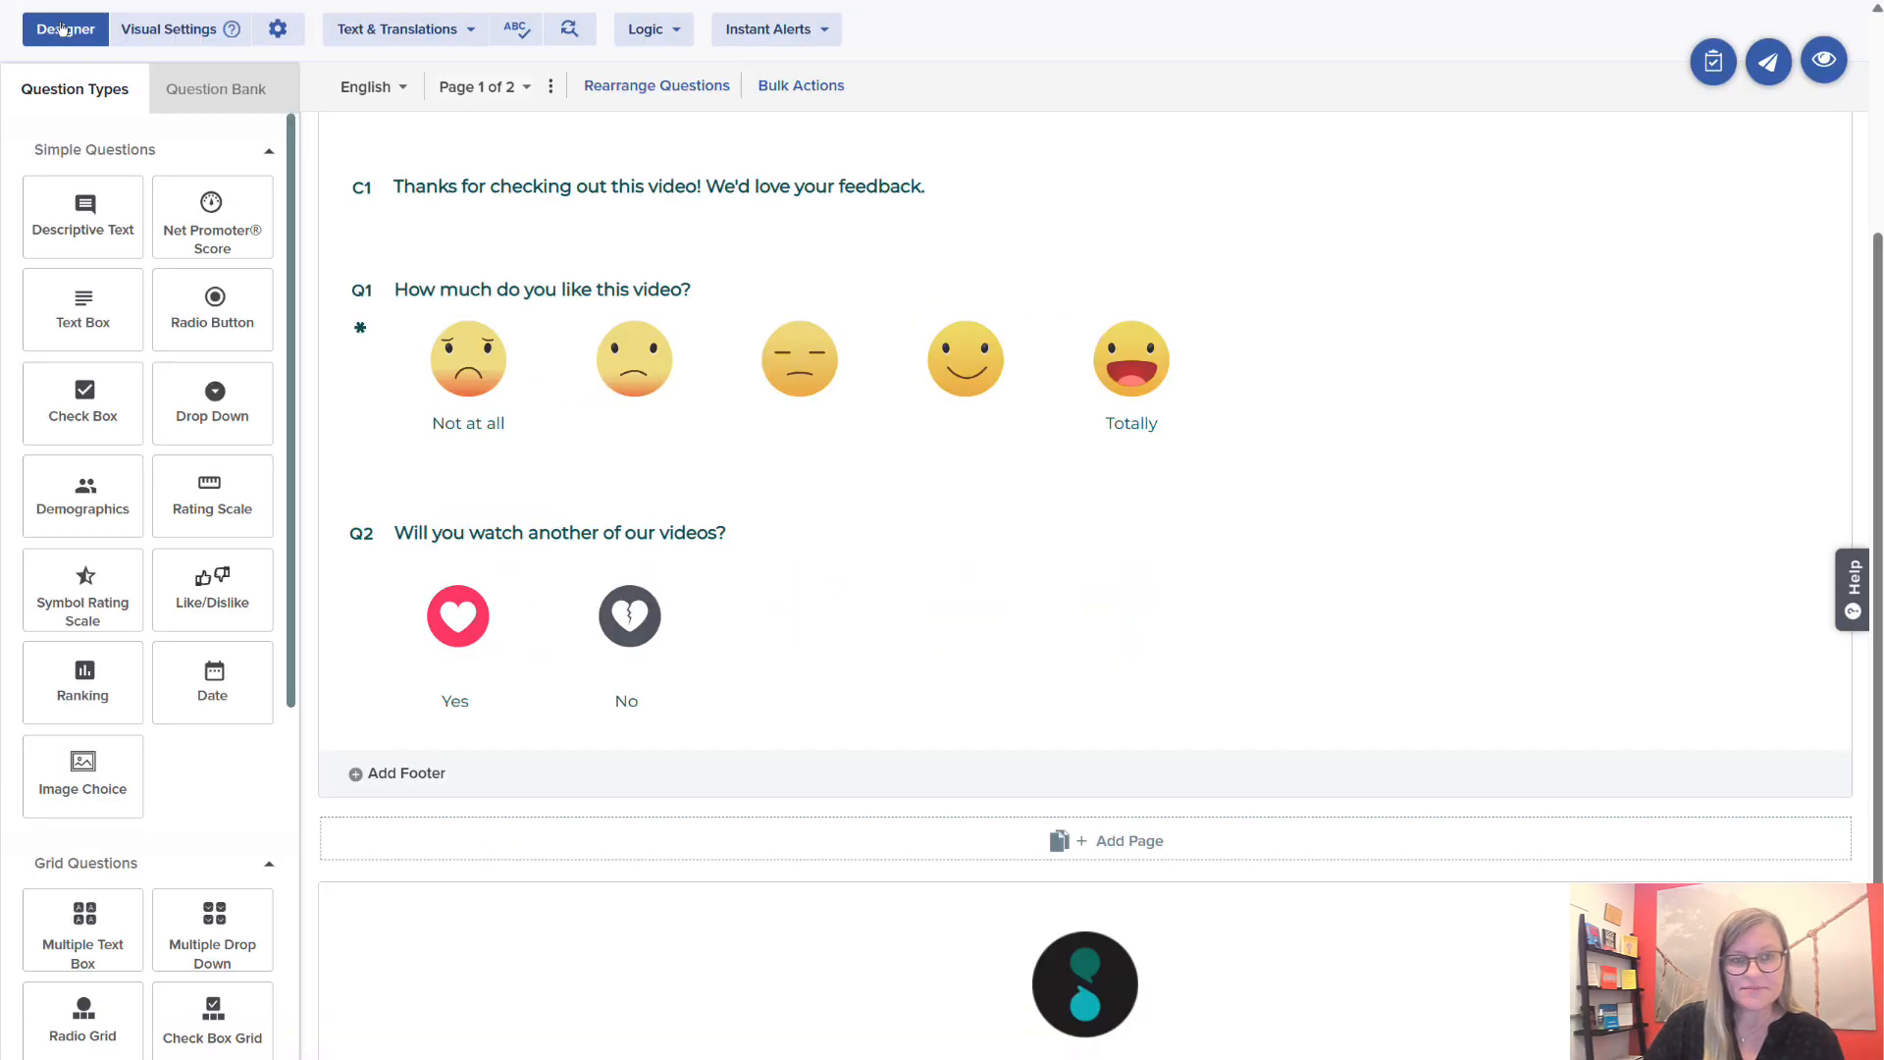
left_click(282, 36)
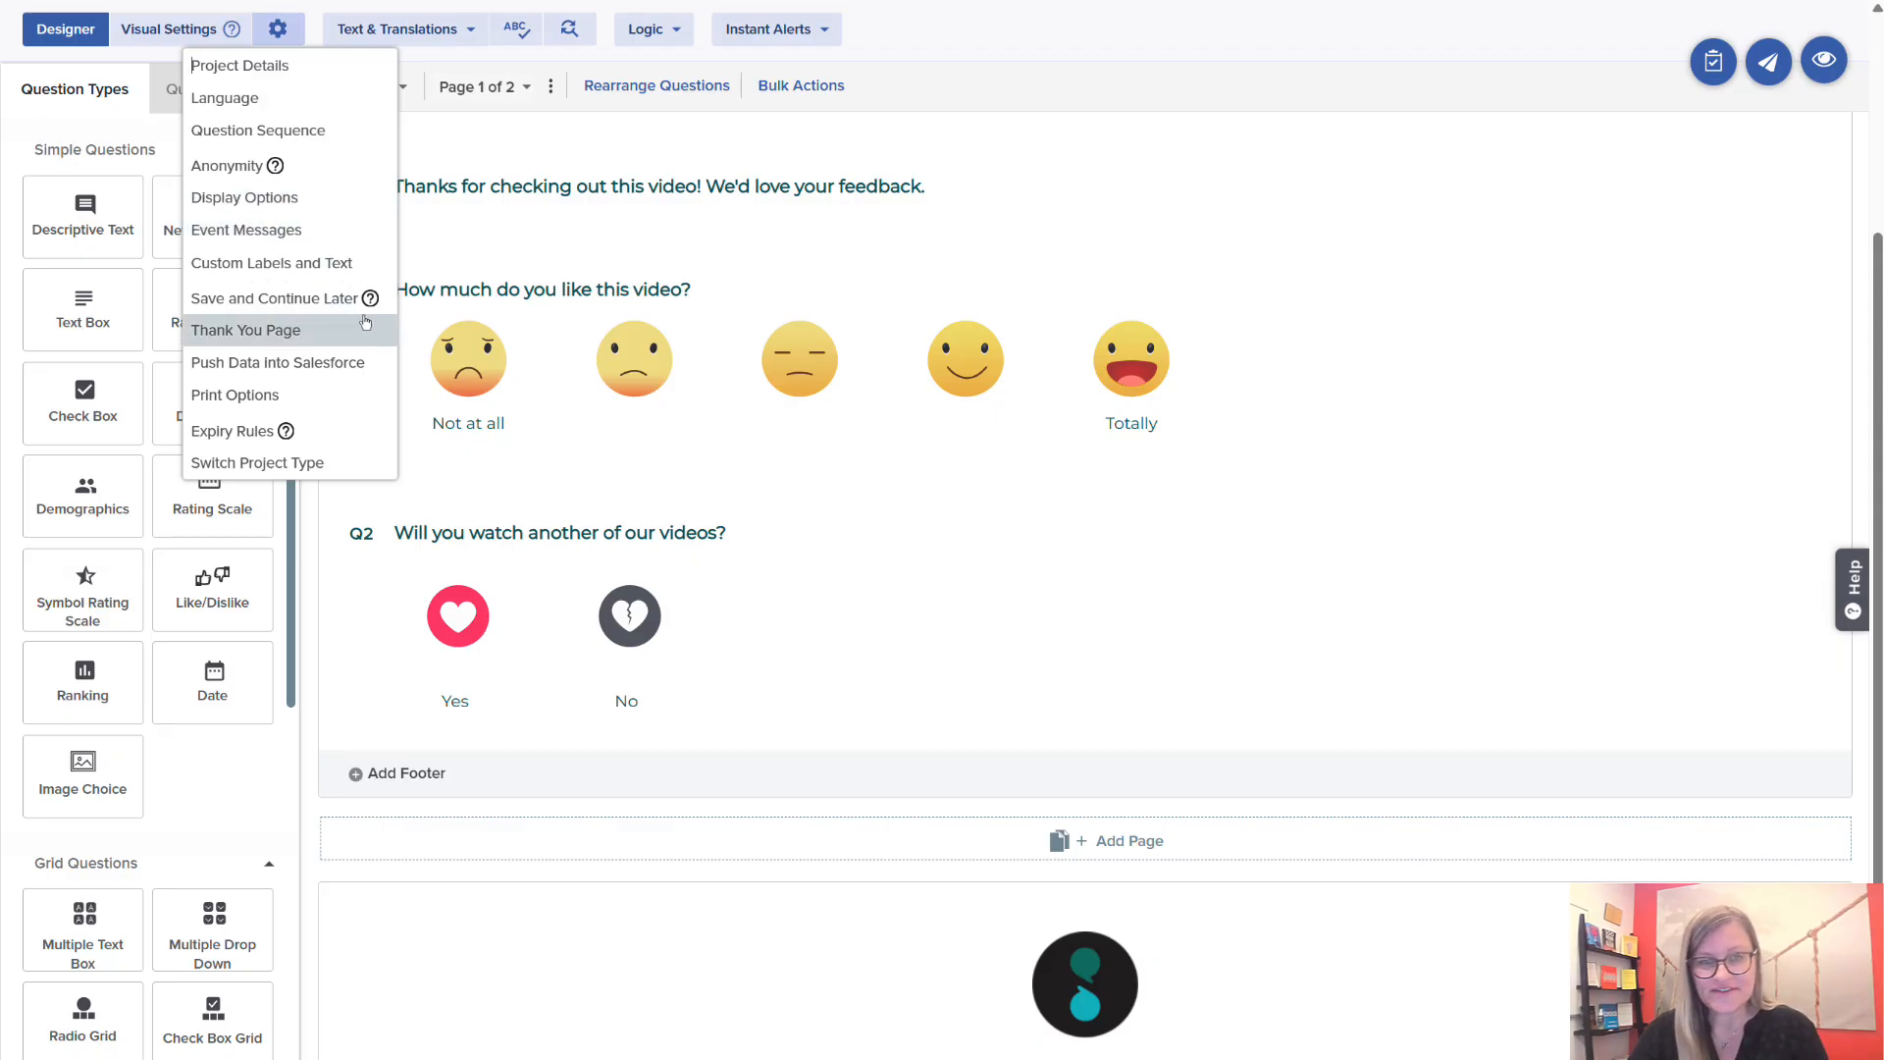
left_click(1027, 70)
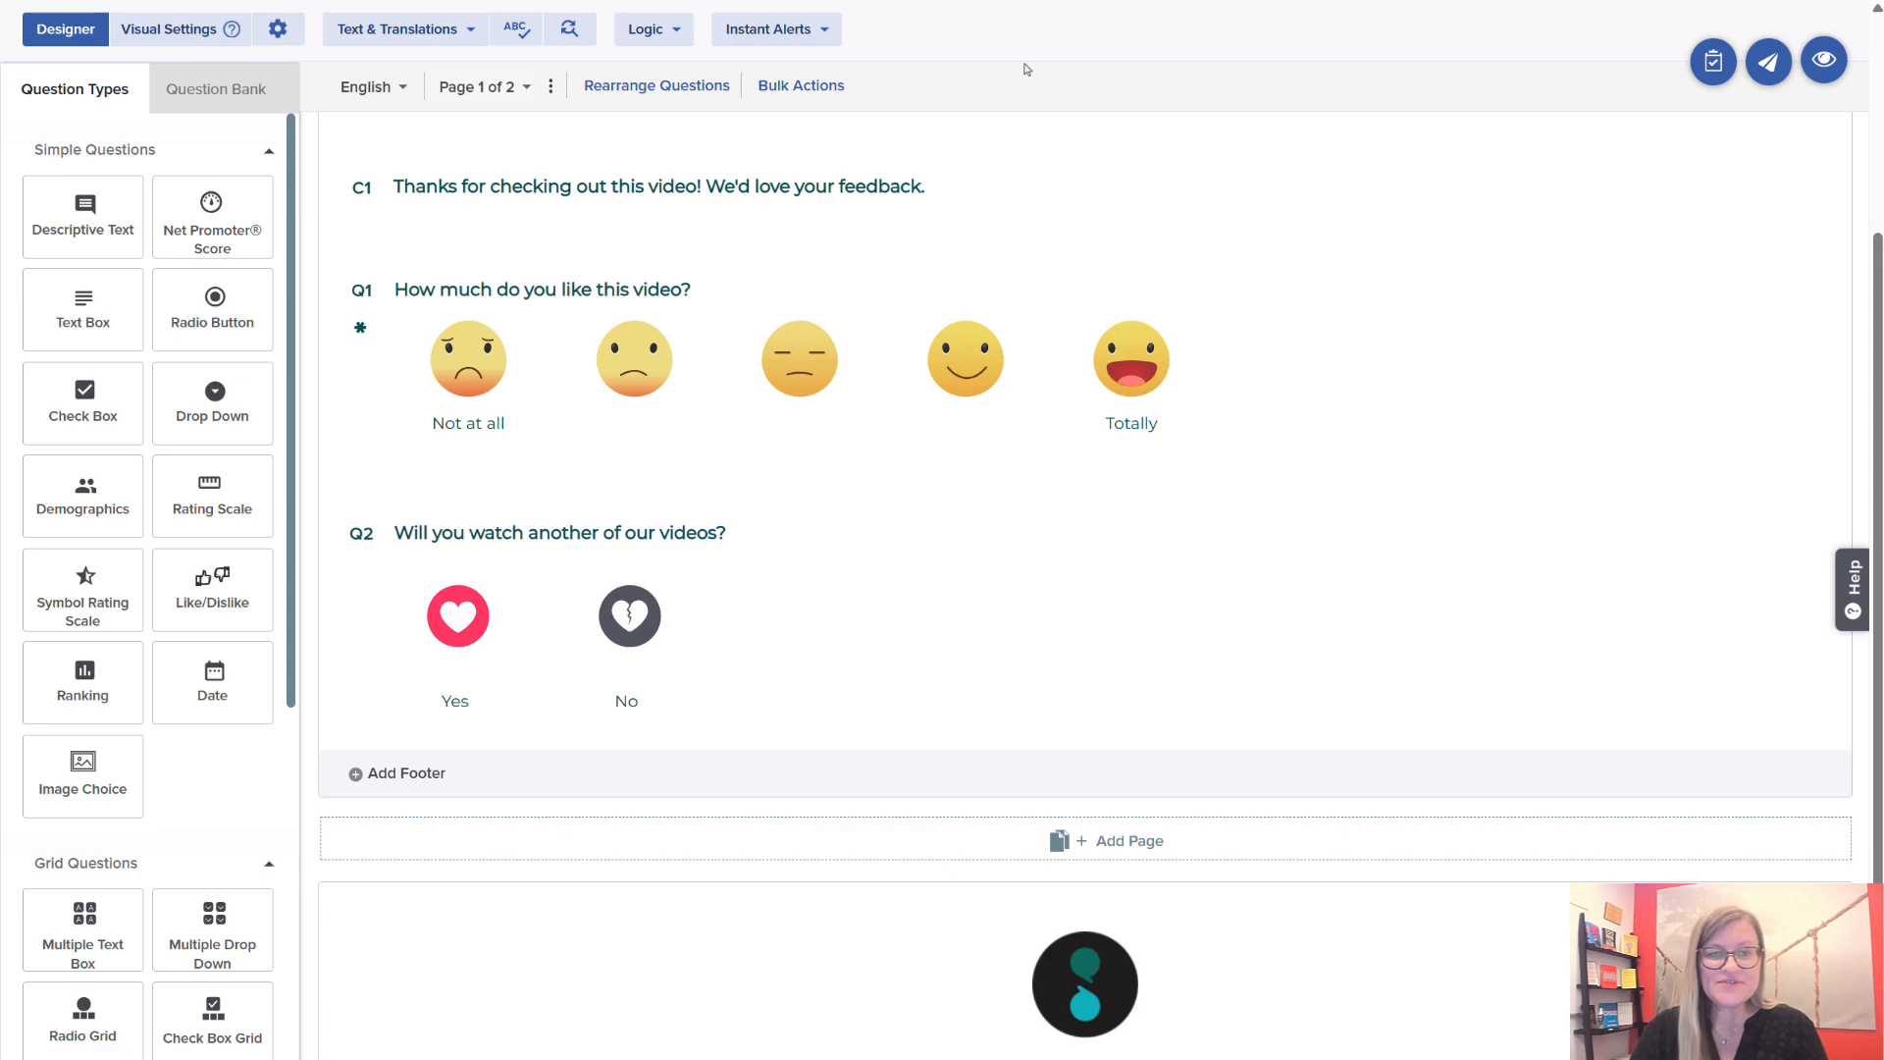
Open the survey's visual settings and select the Modern theme.
left_click(164, 42)
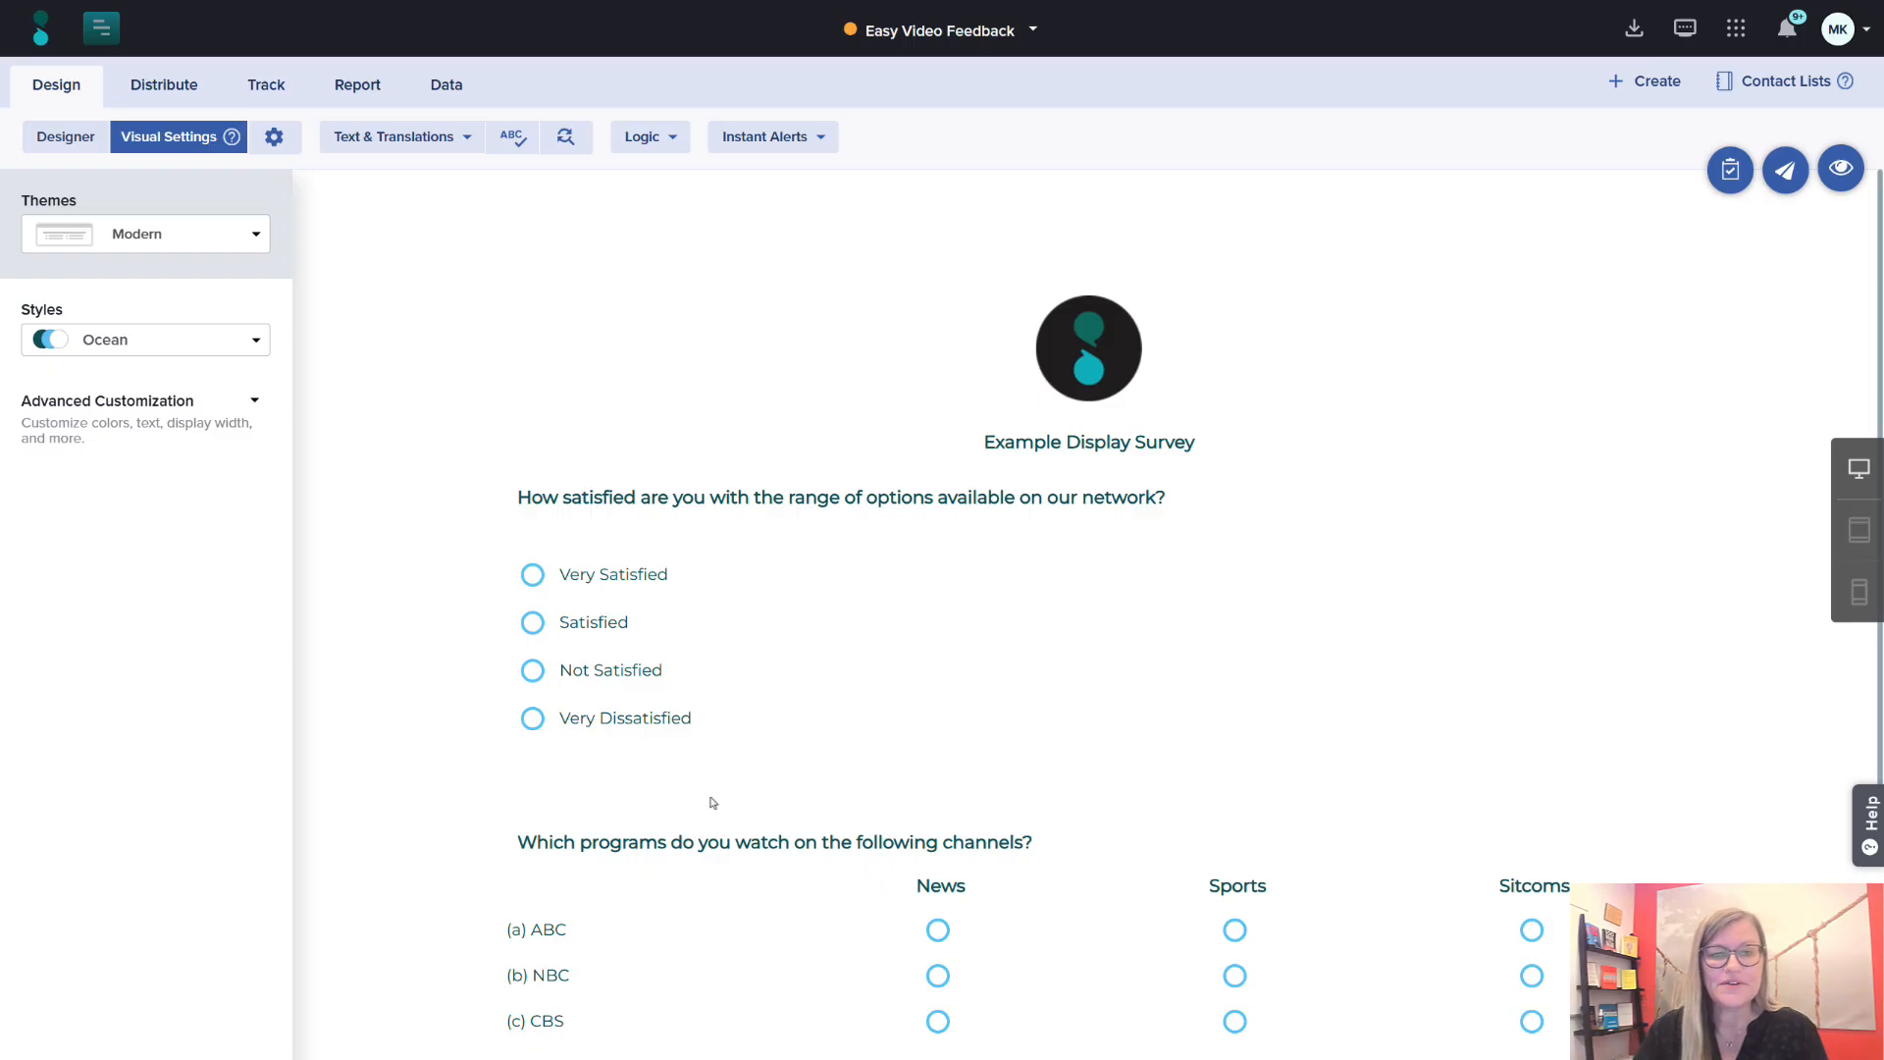
left_click(257, 236)
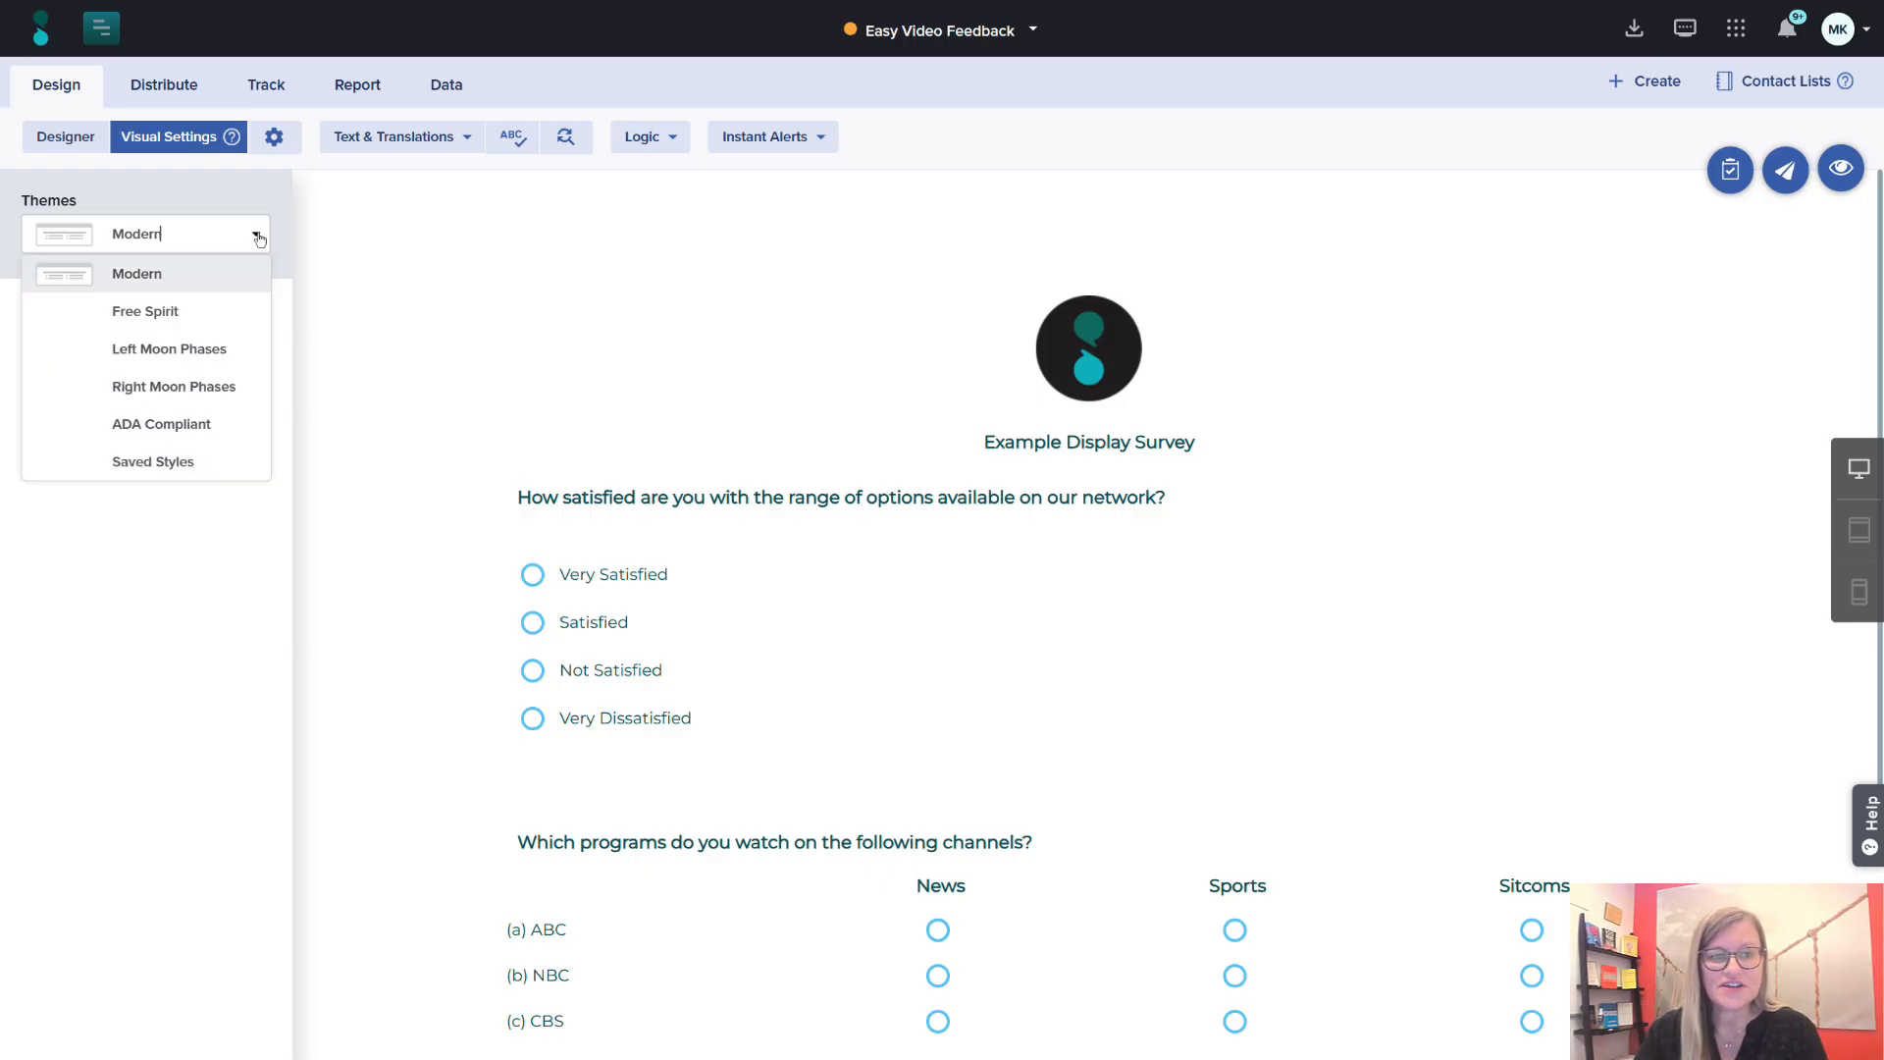
left_click(206, 275)
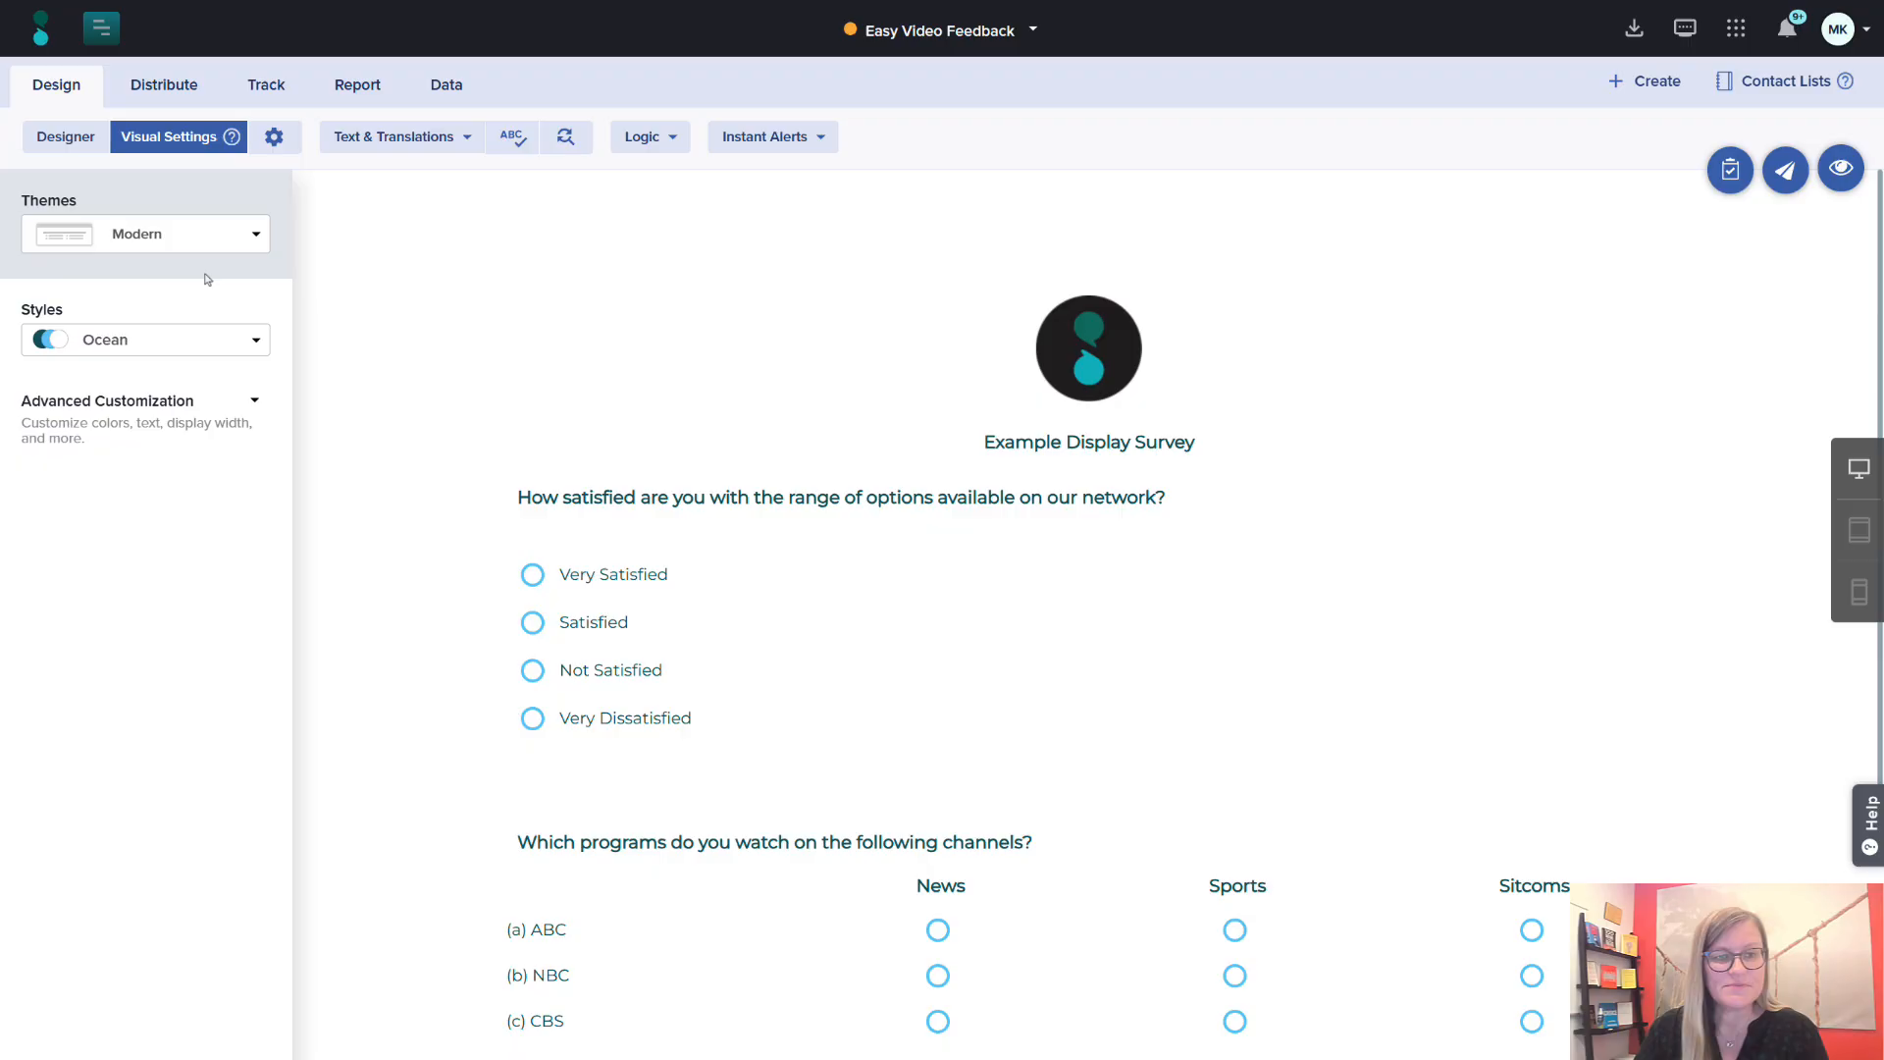
Apply the Mint style and show the advanced colour options of its colour palette.
left_click(208, 339)
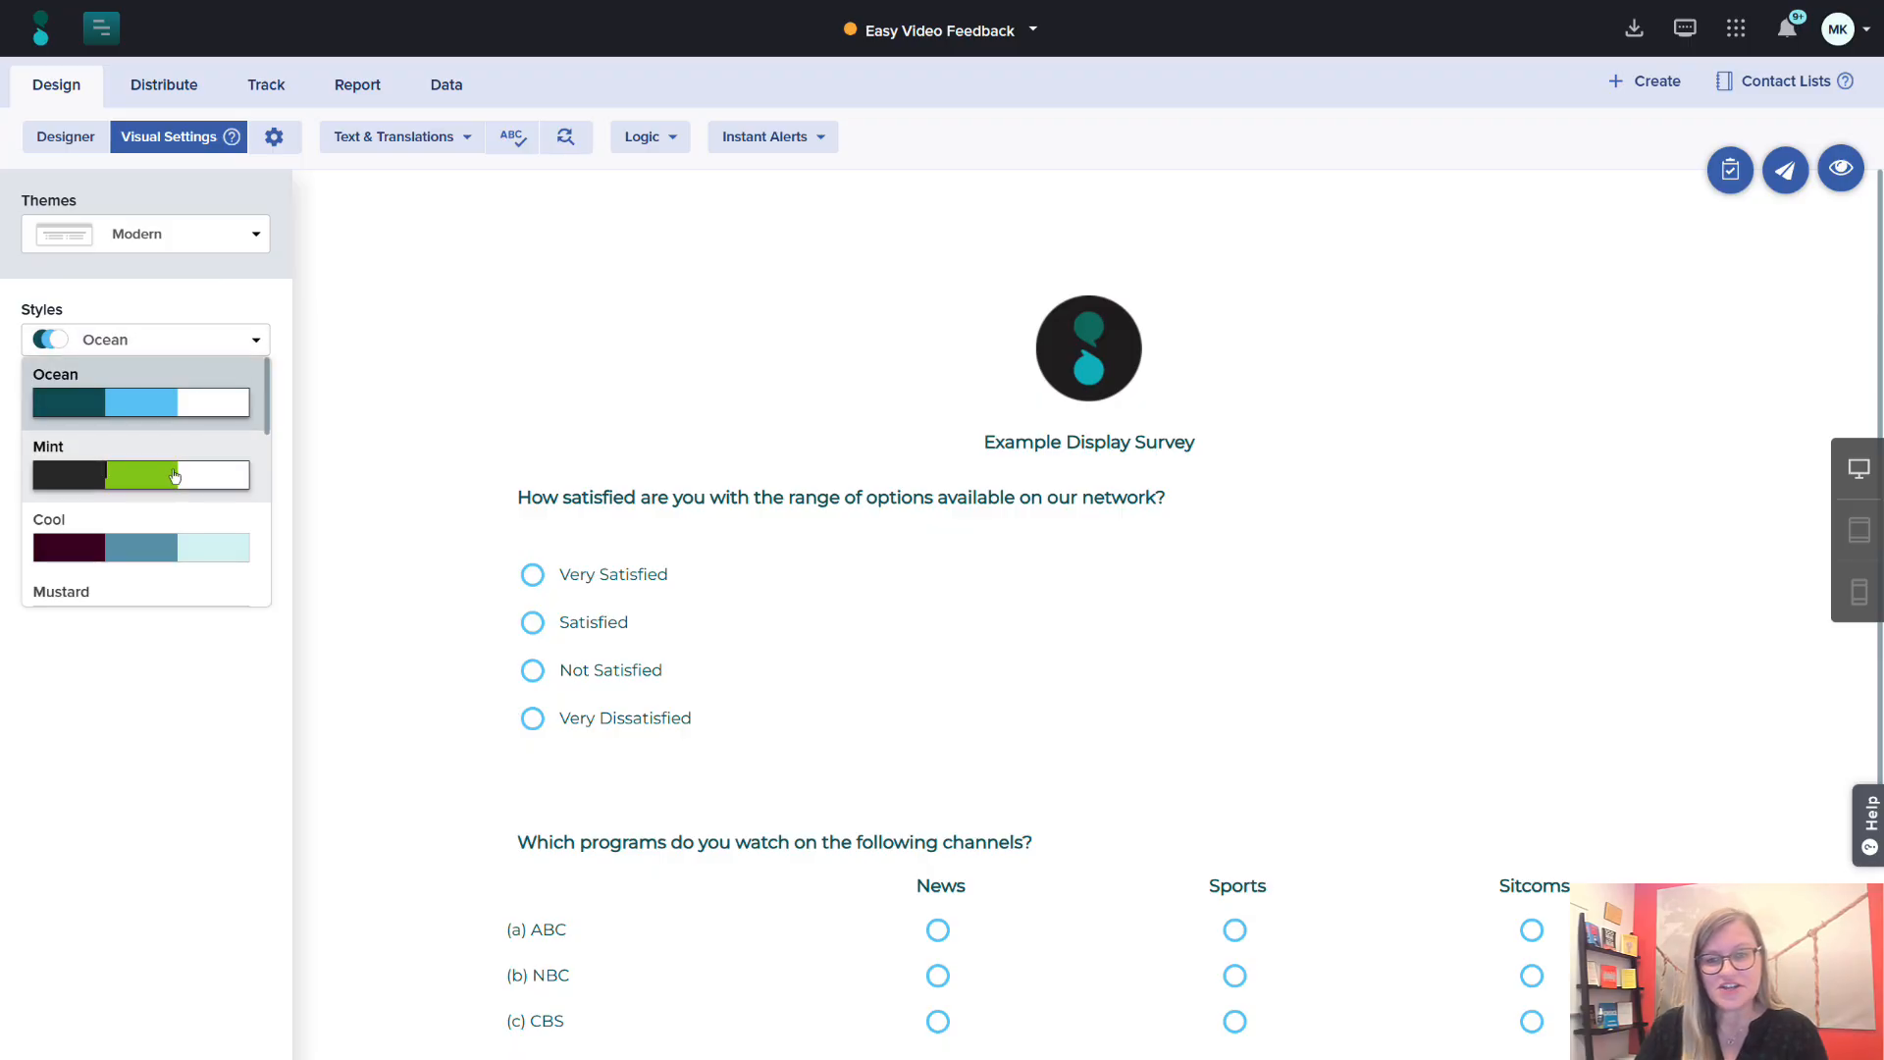
left_click(174, 476)
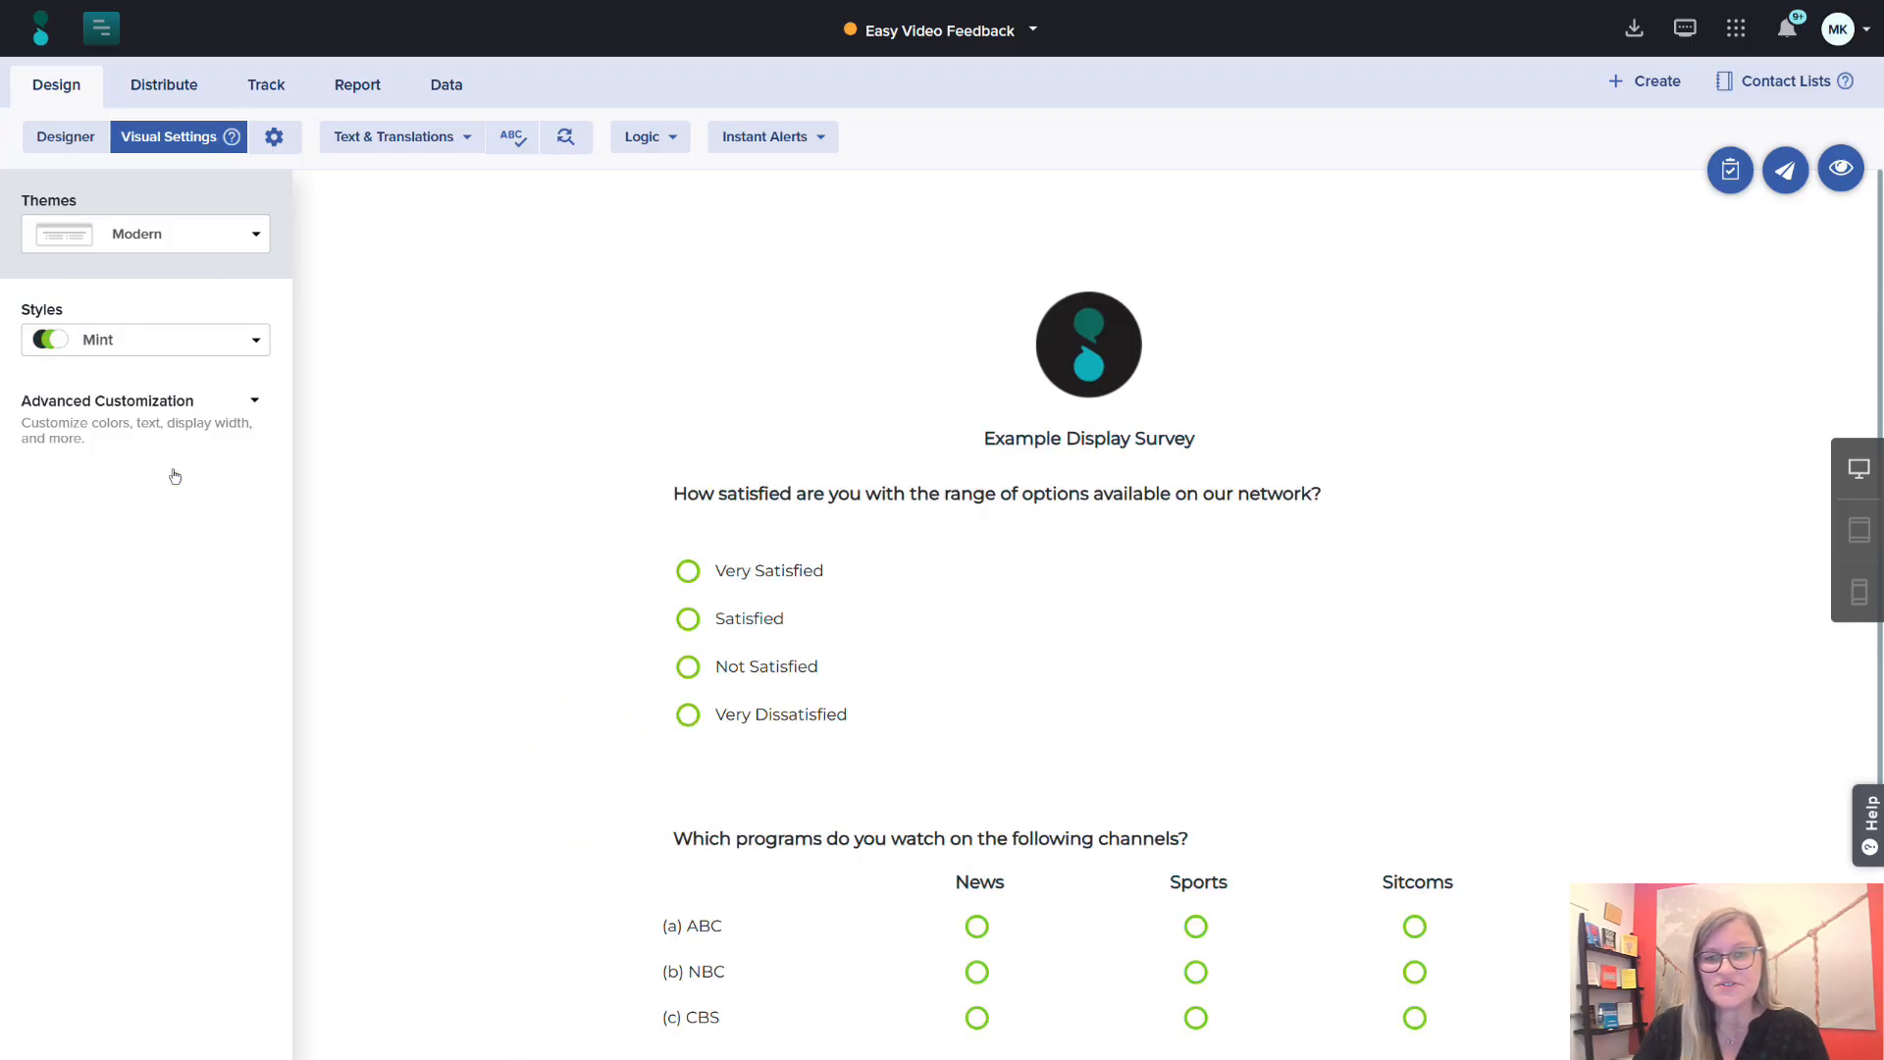
left_click(254, 402)
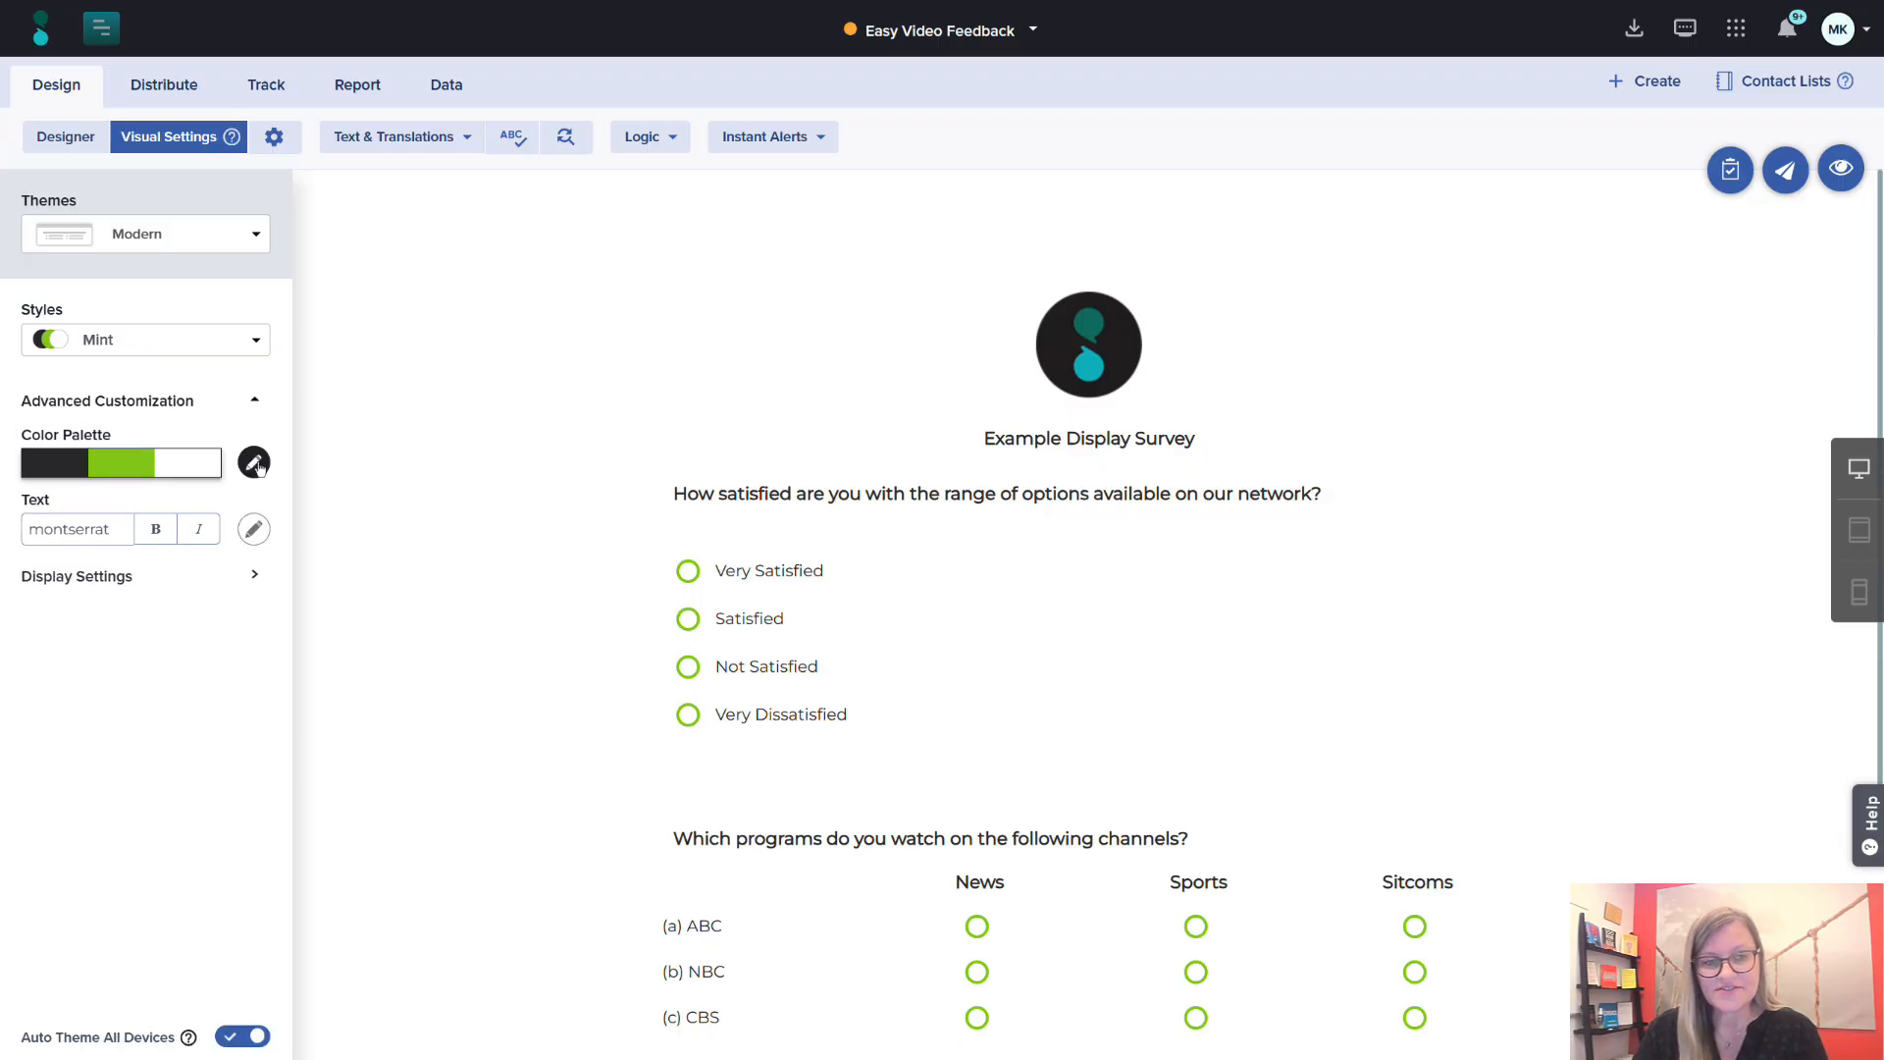
left_click(254, 462)
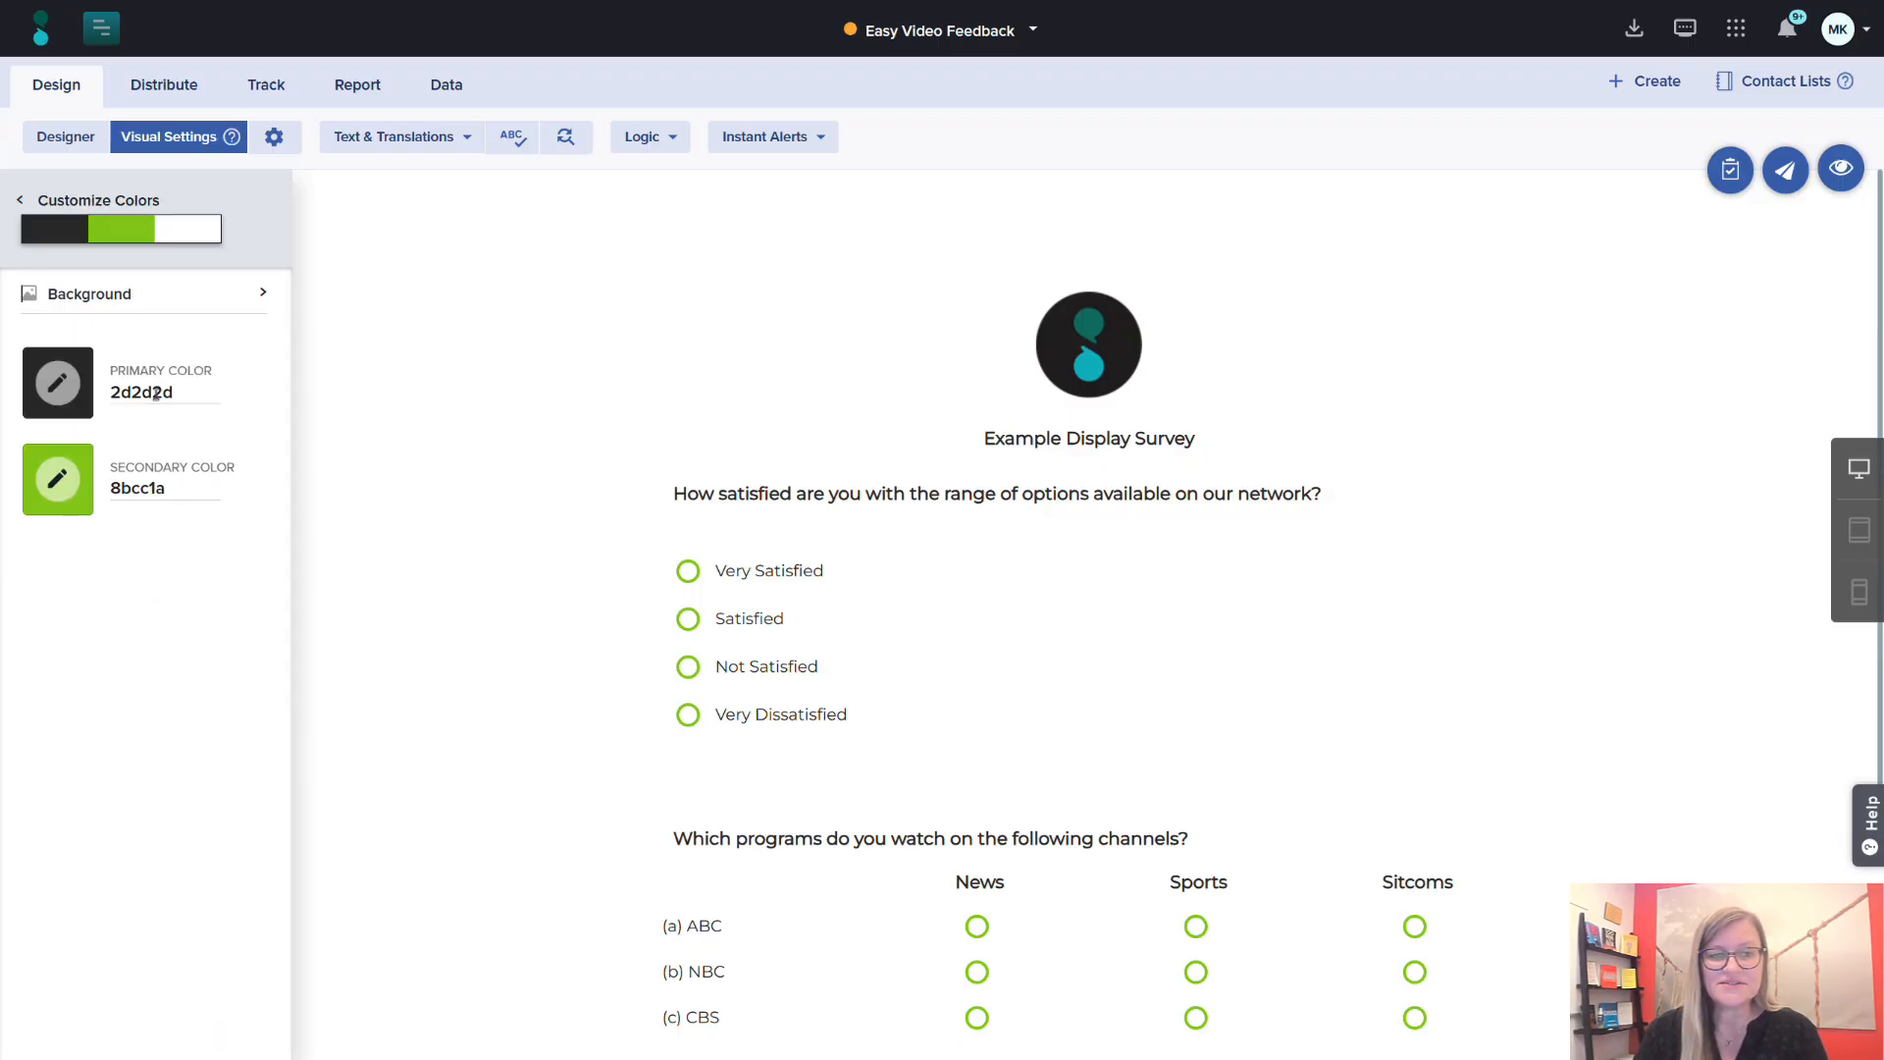
scroll(162, 442, "down", 1)
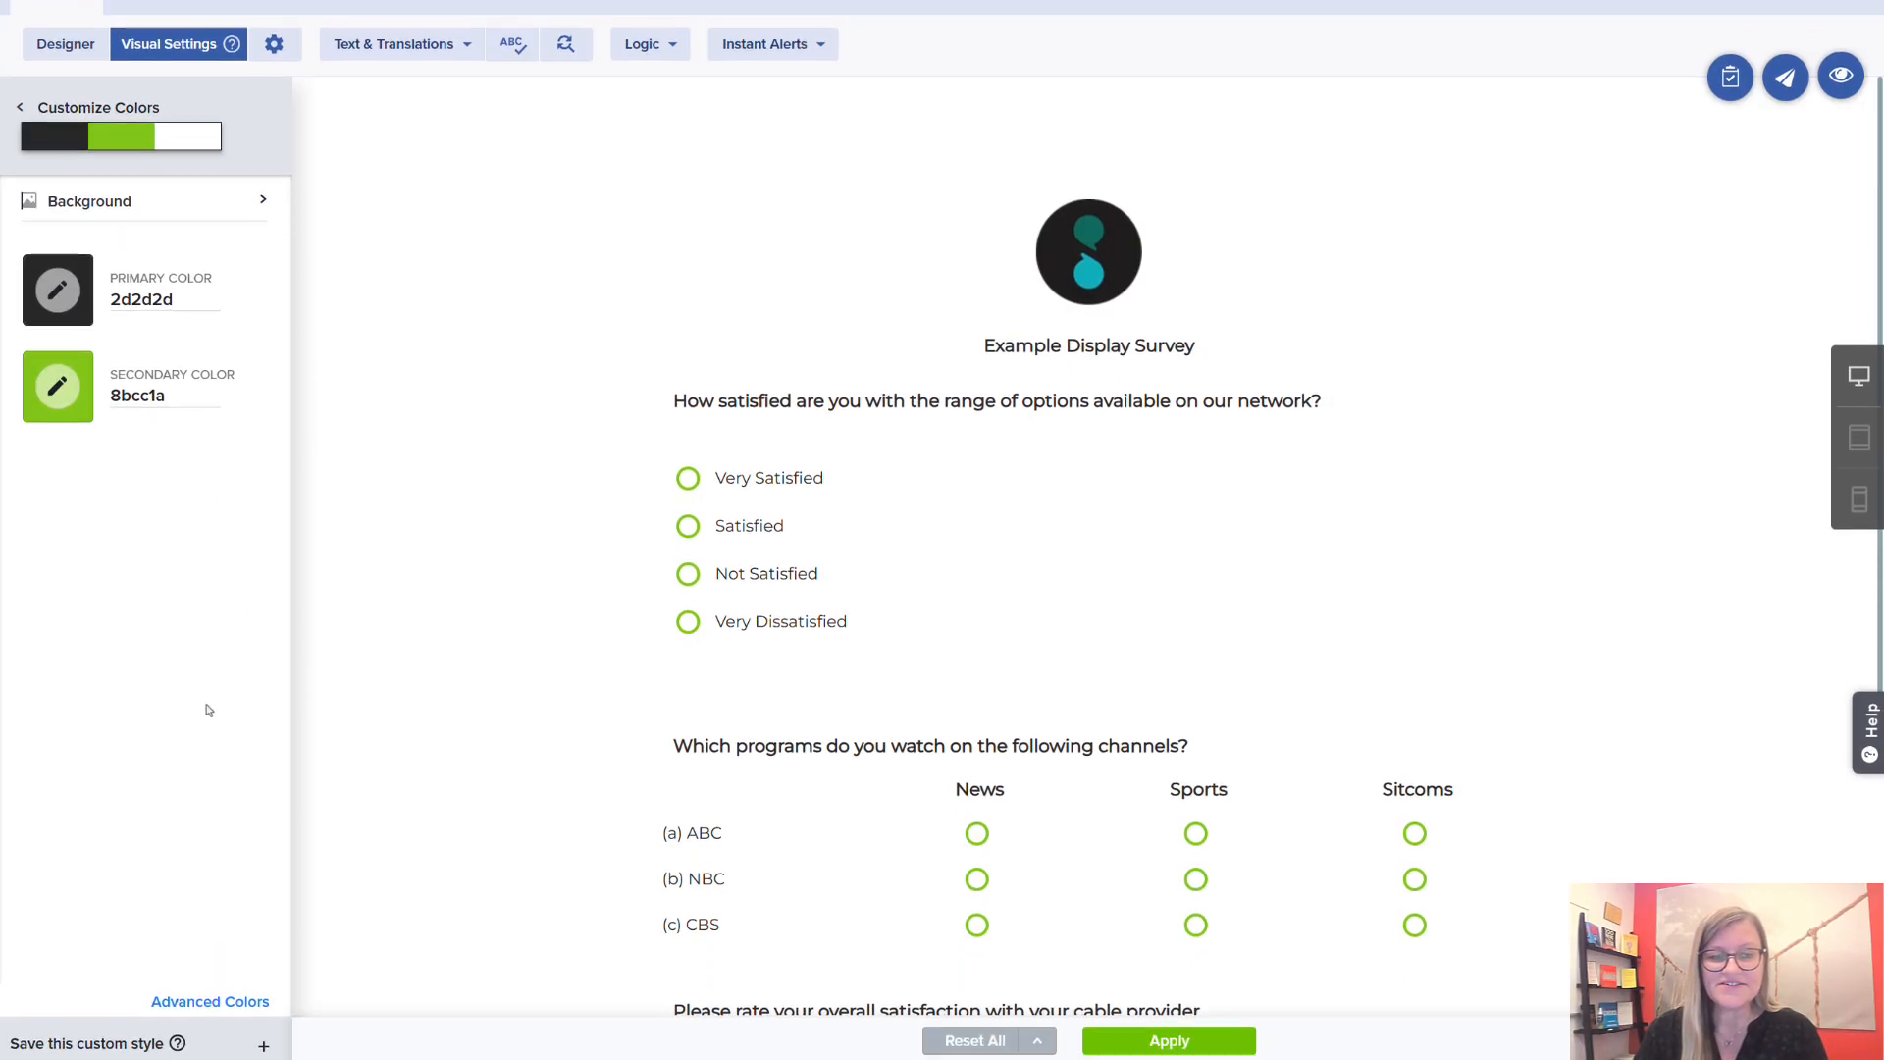
left_click(208, 995)
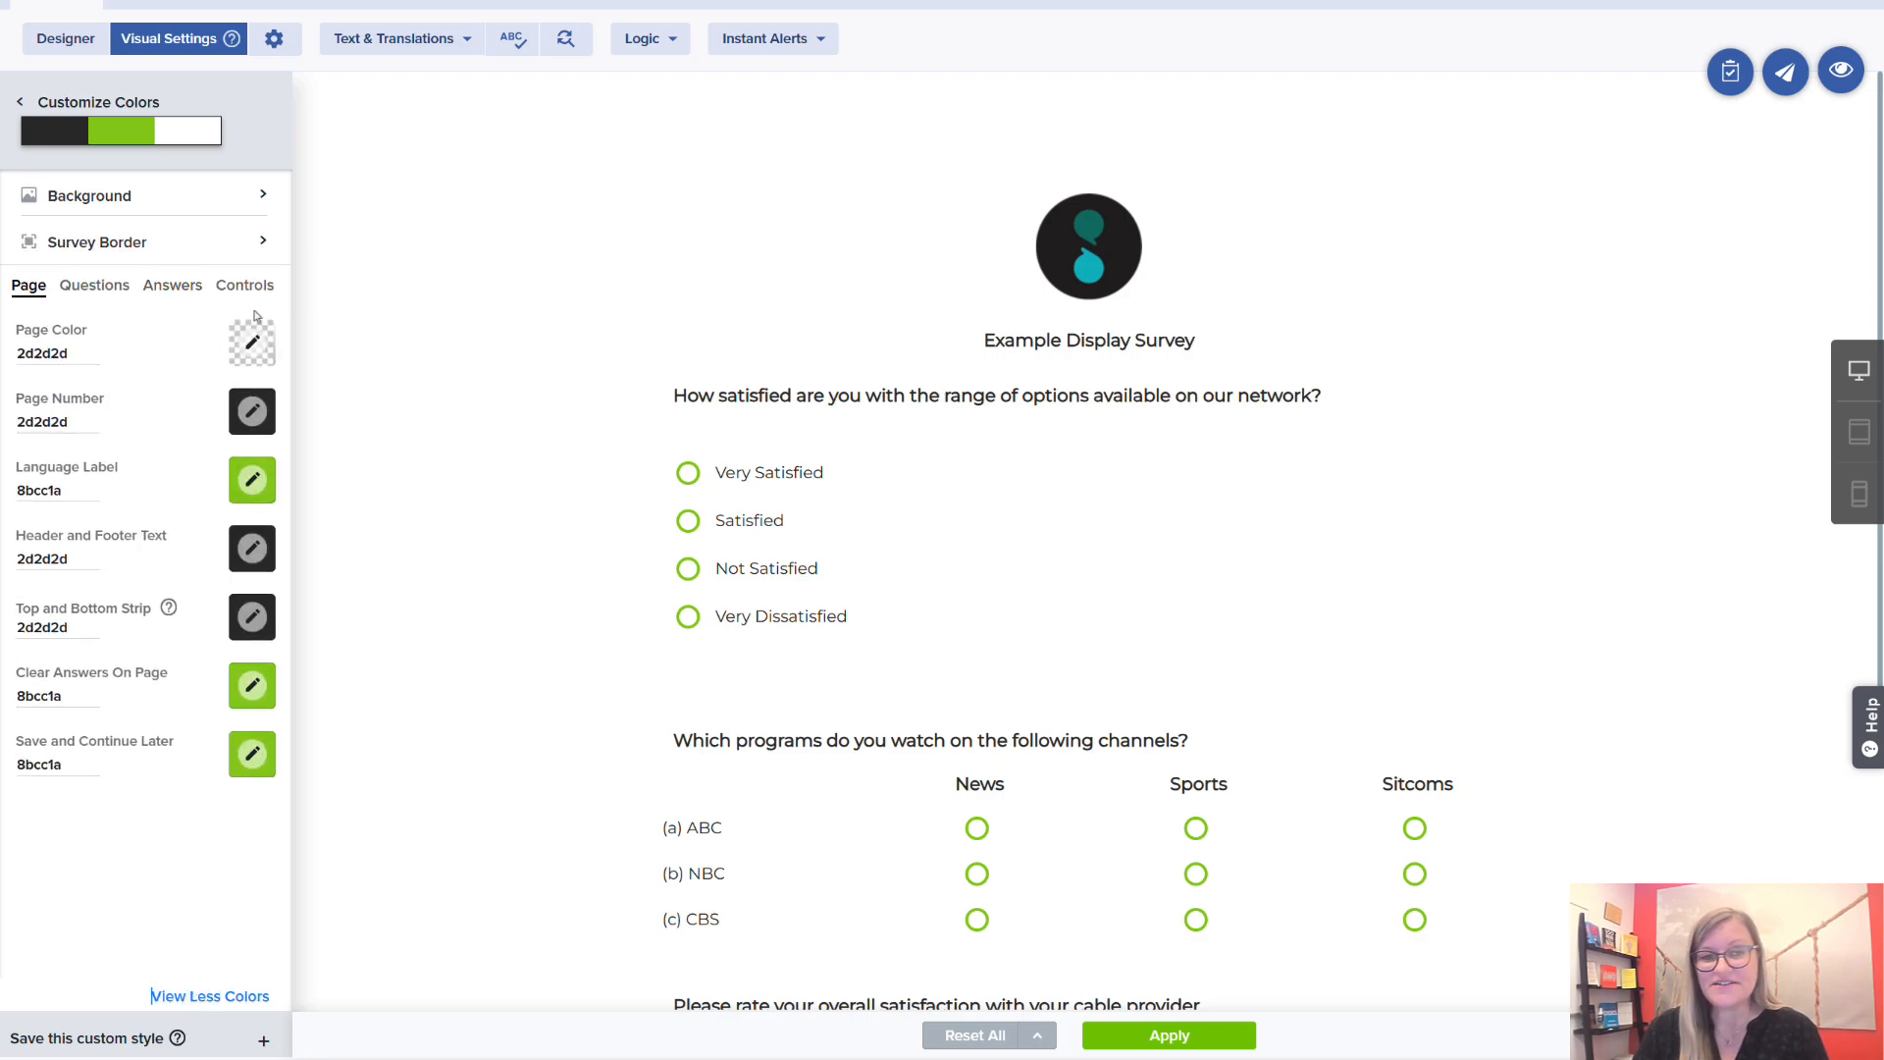
Set the survey background to the black patterned tiled system image, raise its brightness to near maximum, and leave the colour customization.
left_click(265, 195)
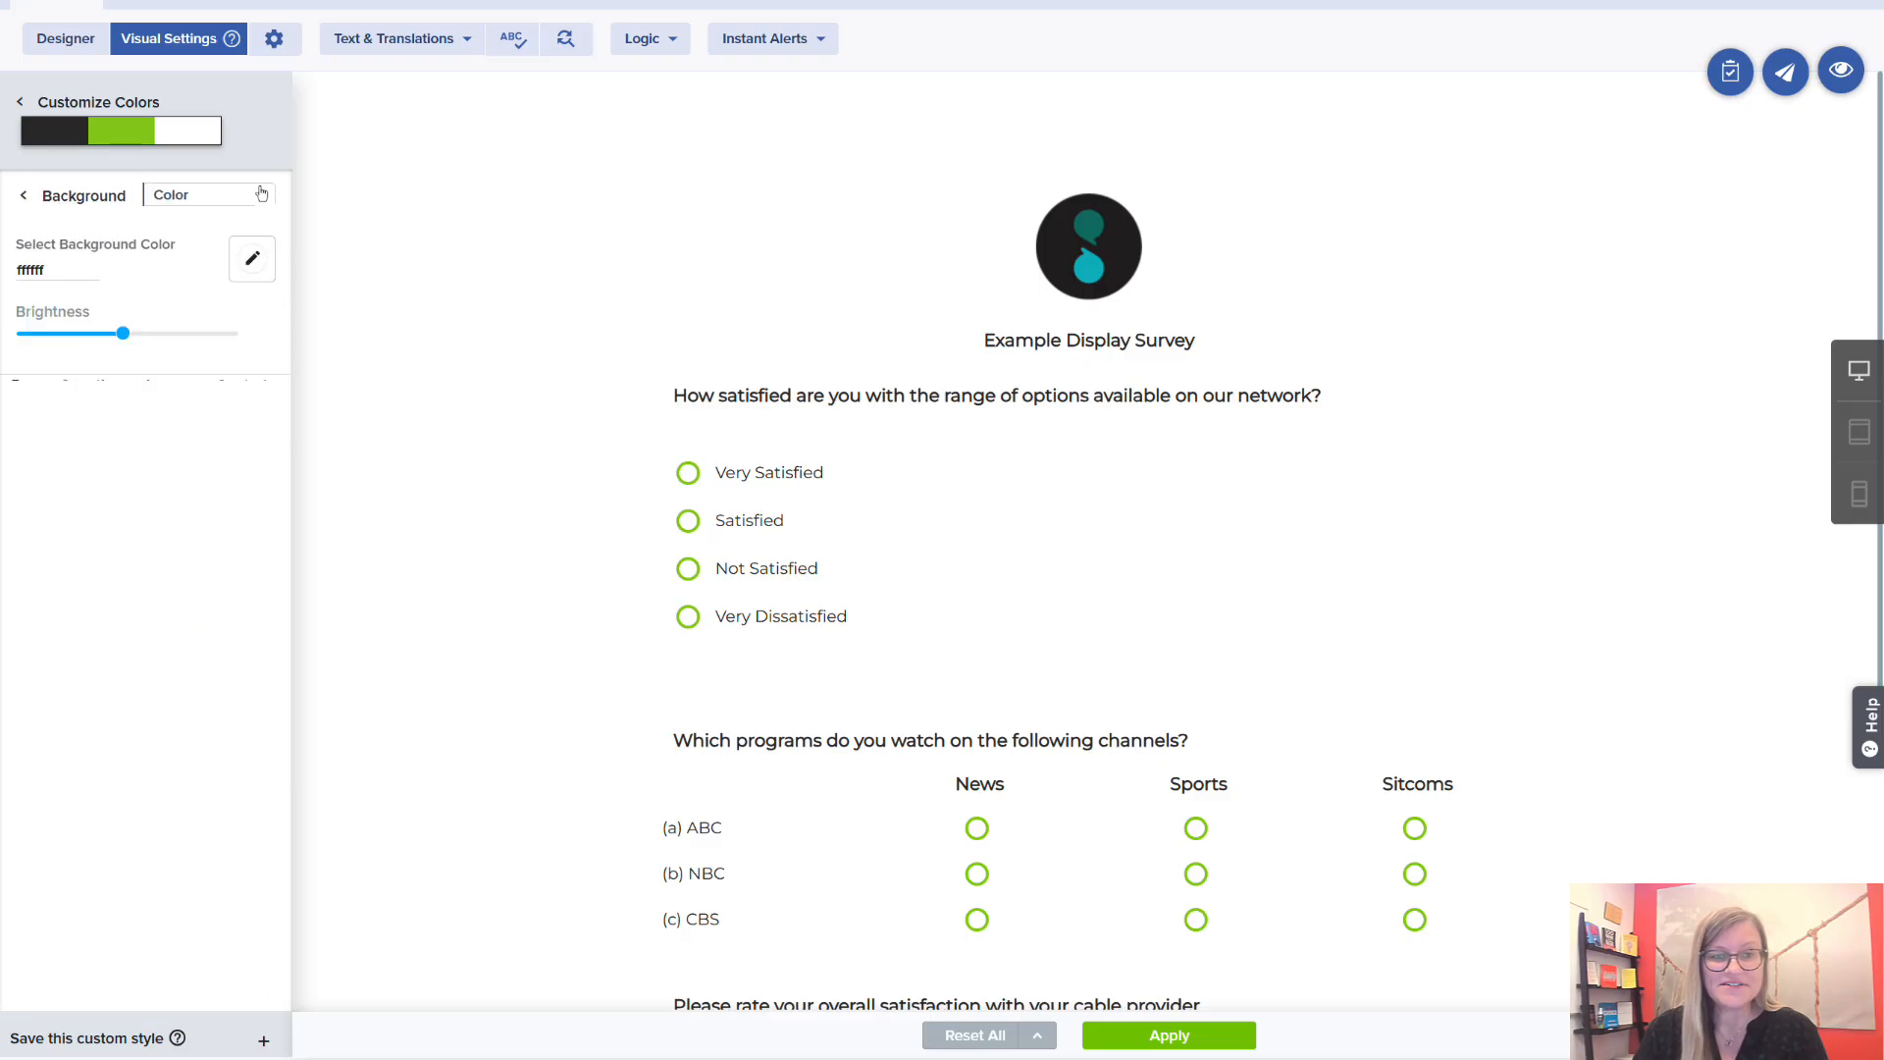
left_click(244, 197)
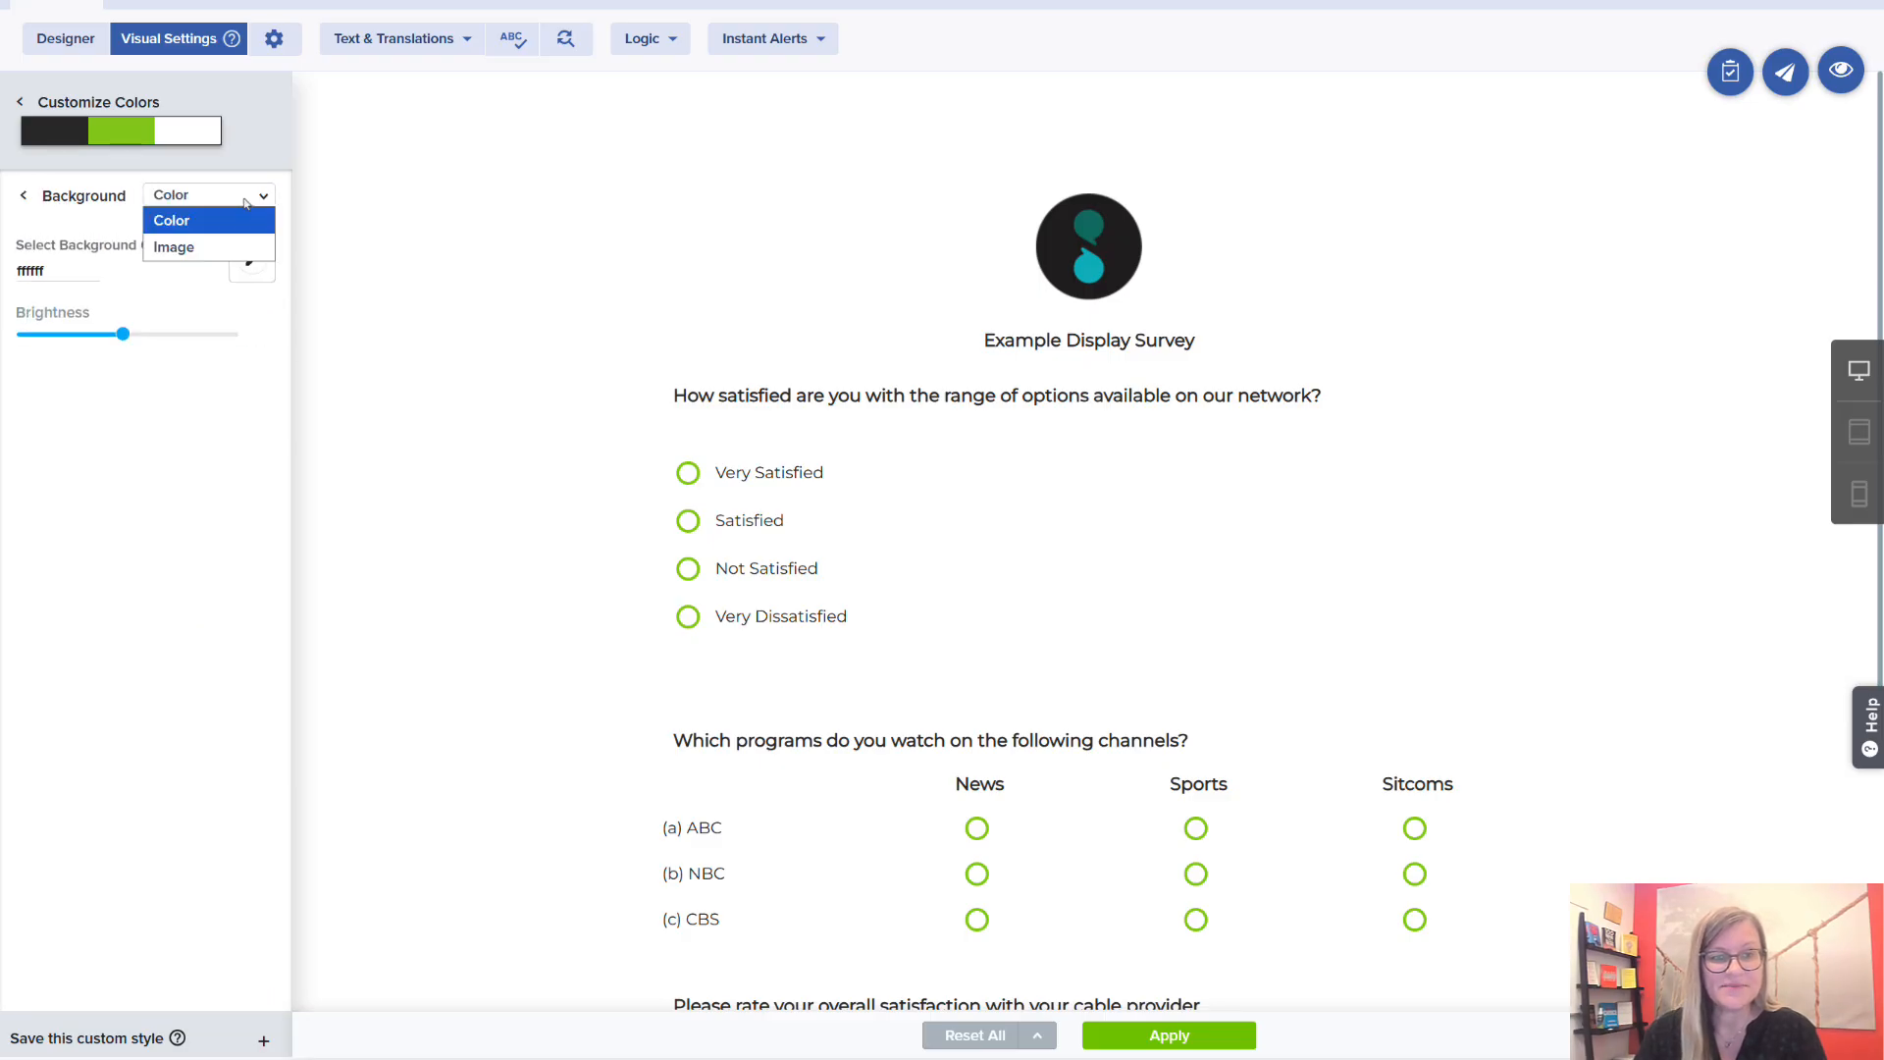
left_click(236, 245)
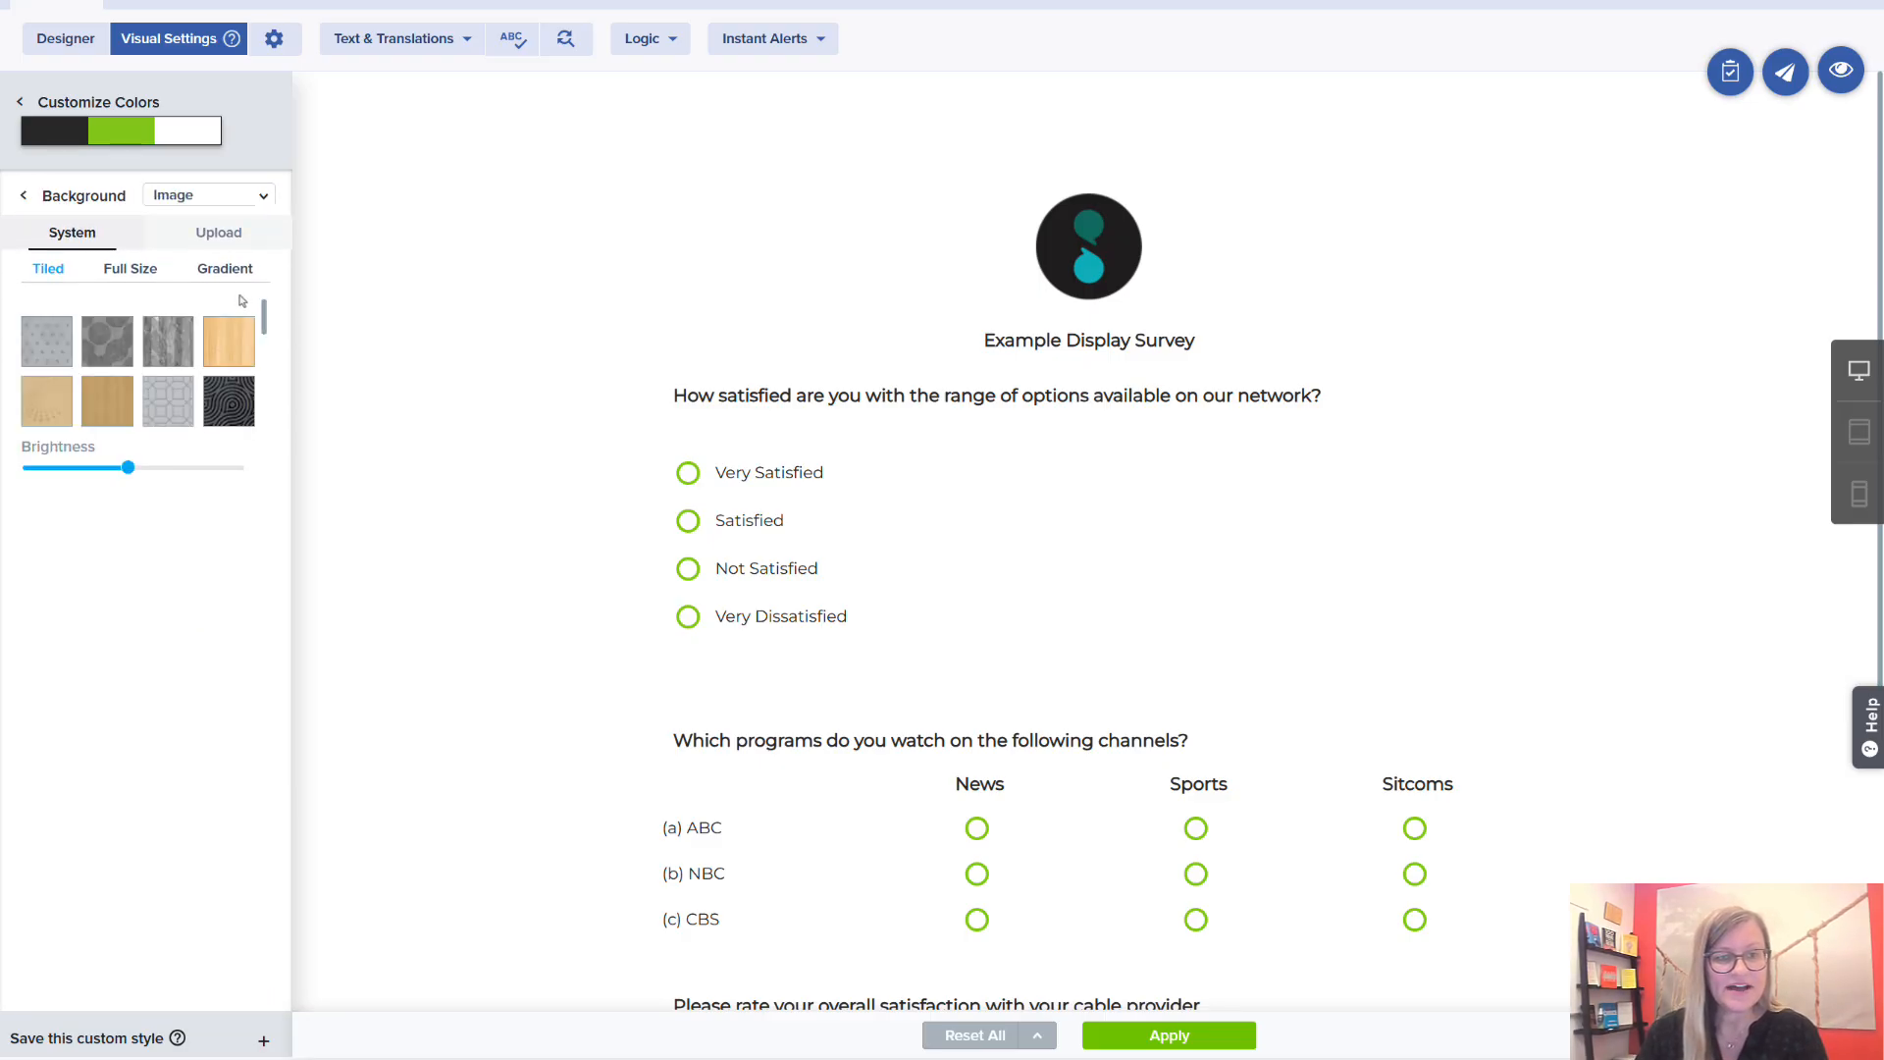
left_click(242, 390)
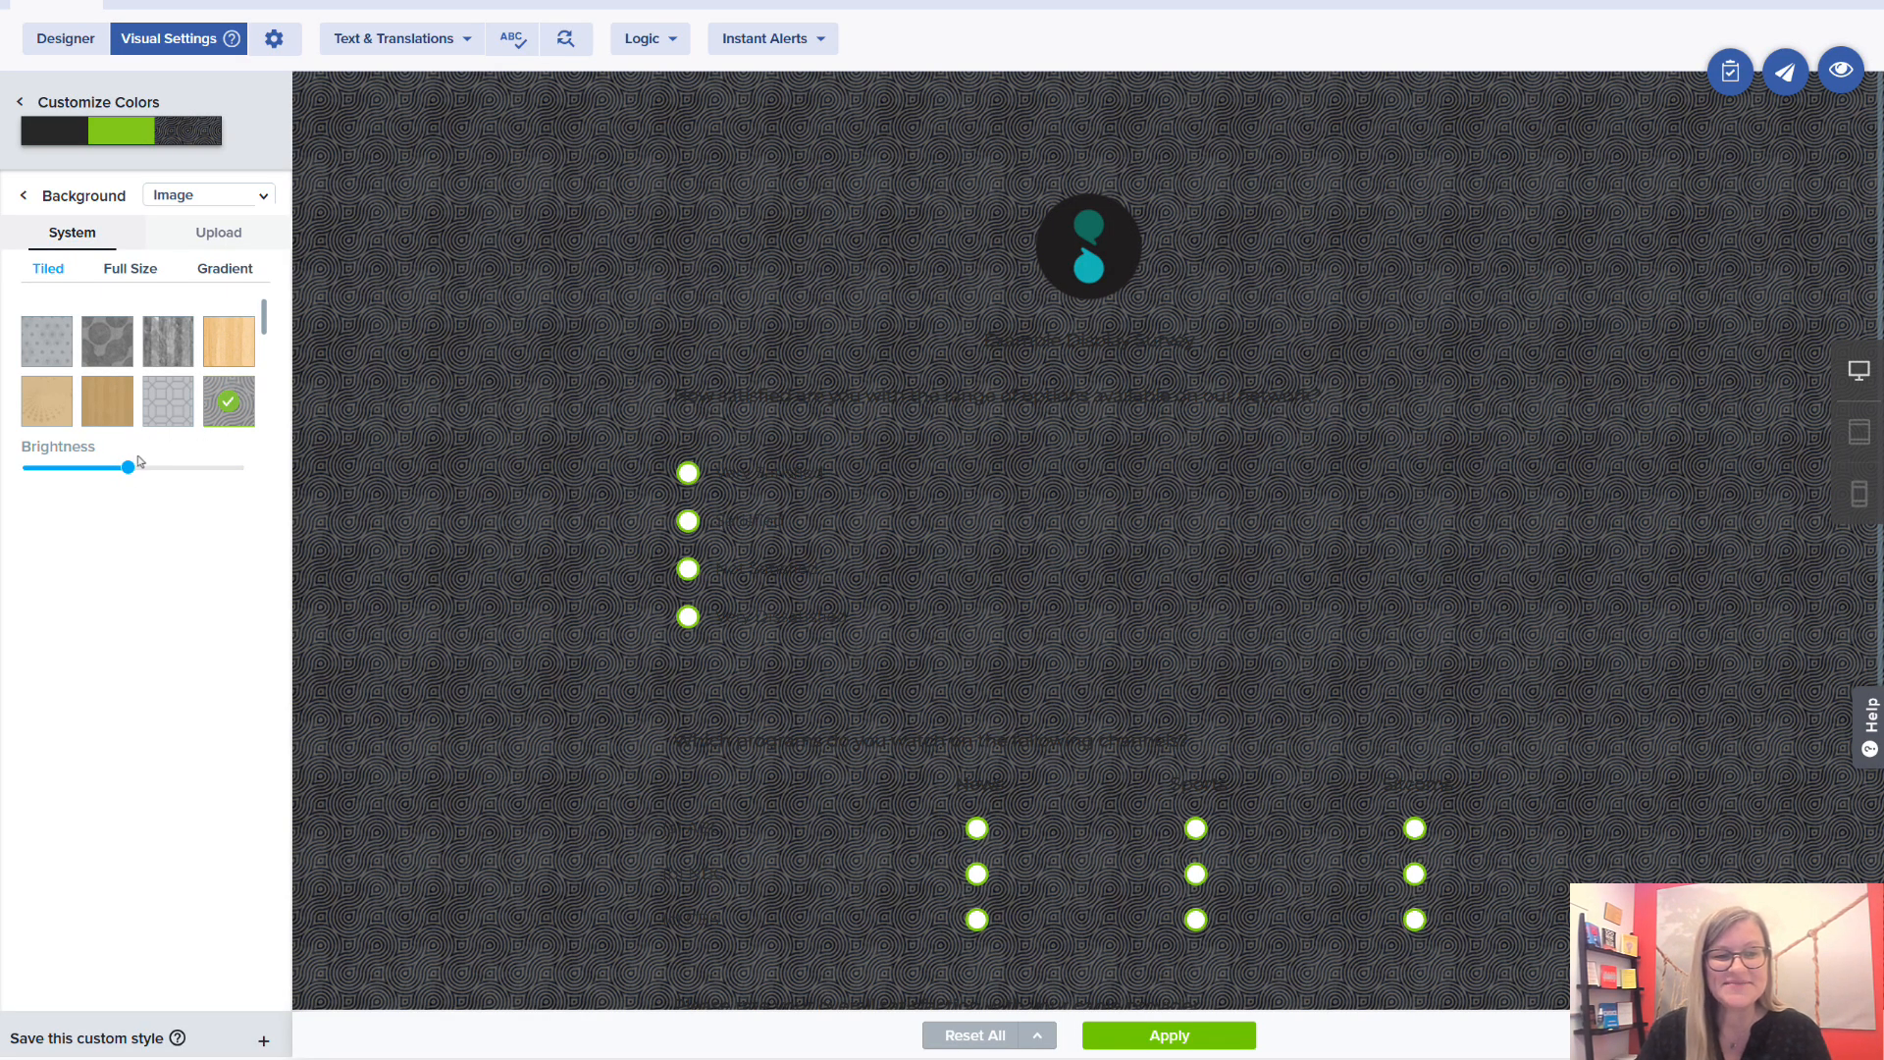
left_click_drag(128, 468, 220, 478)
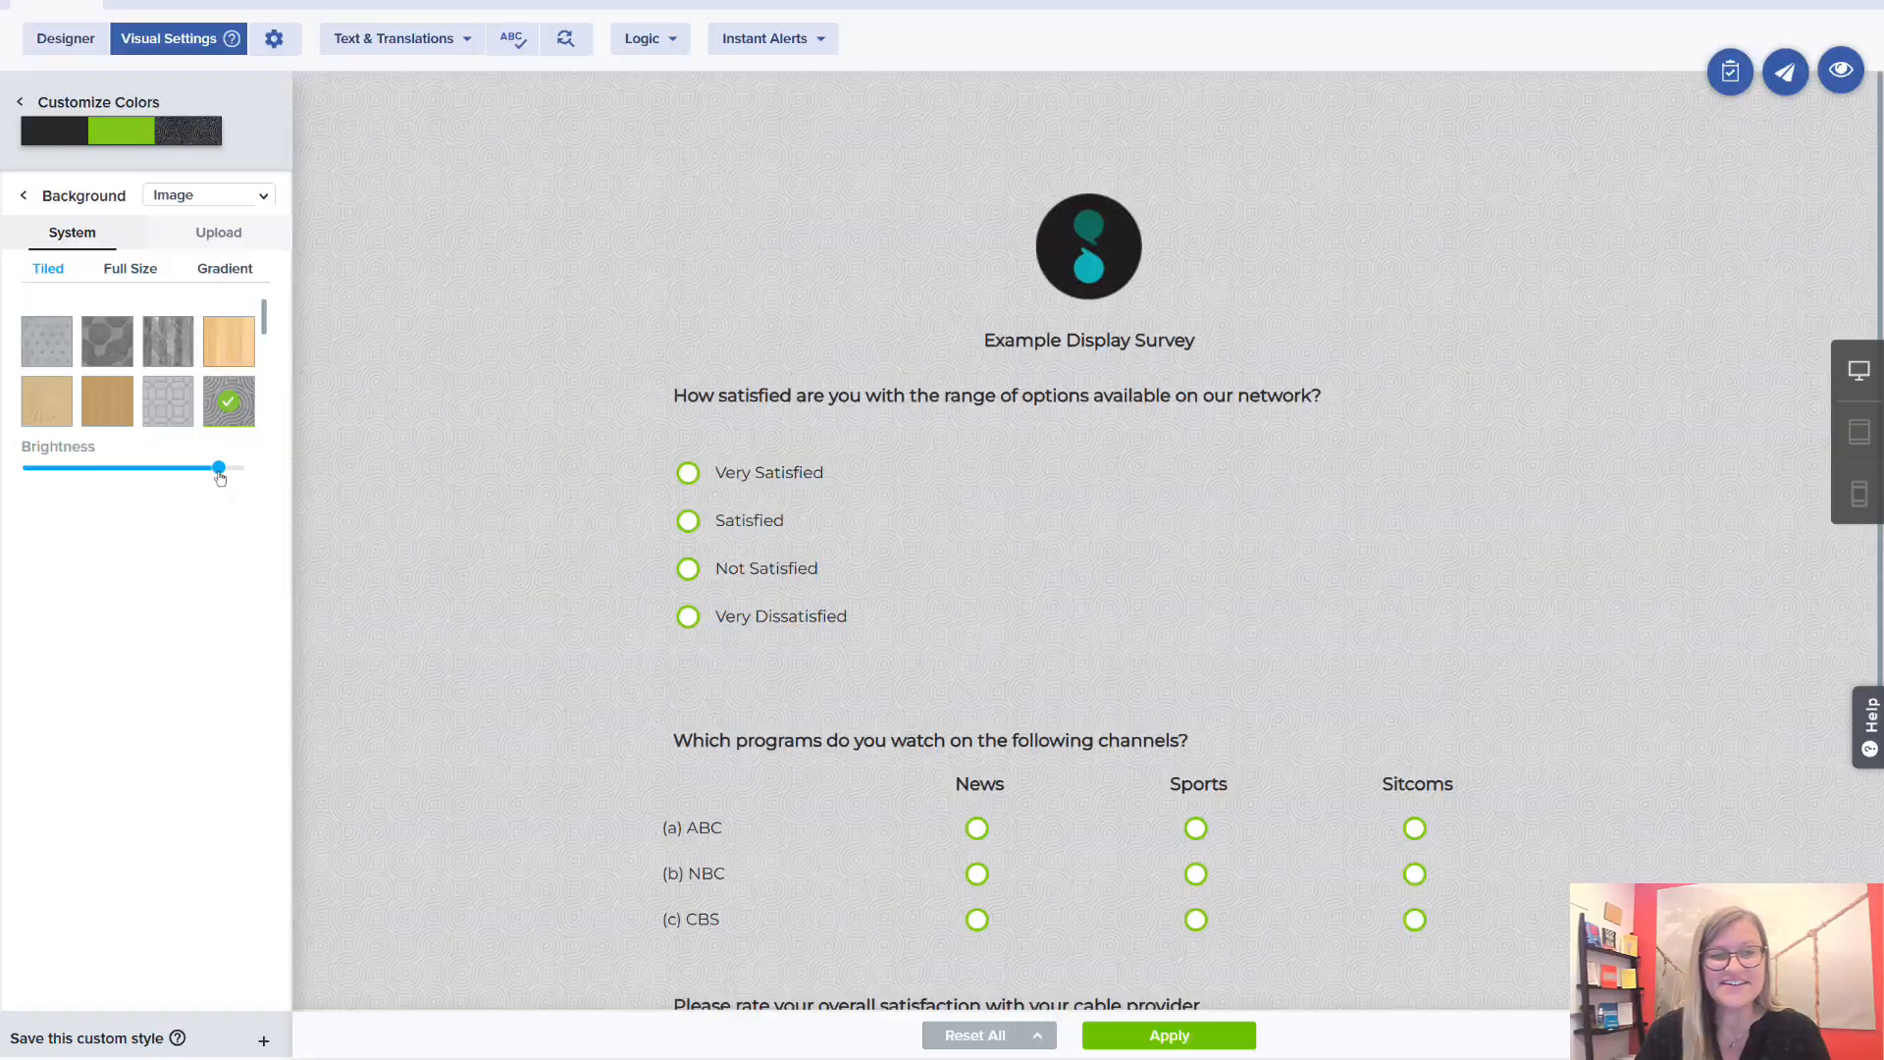
left_click(82, 196)
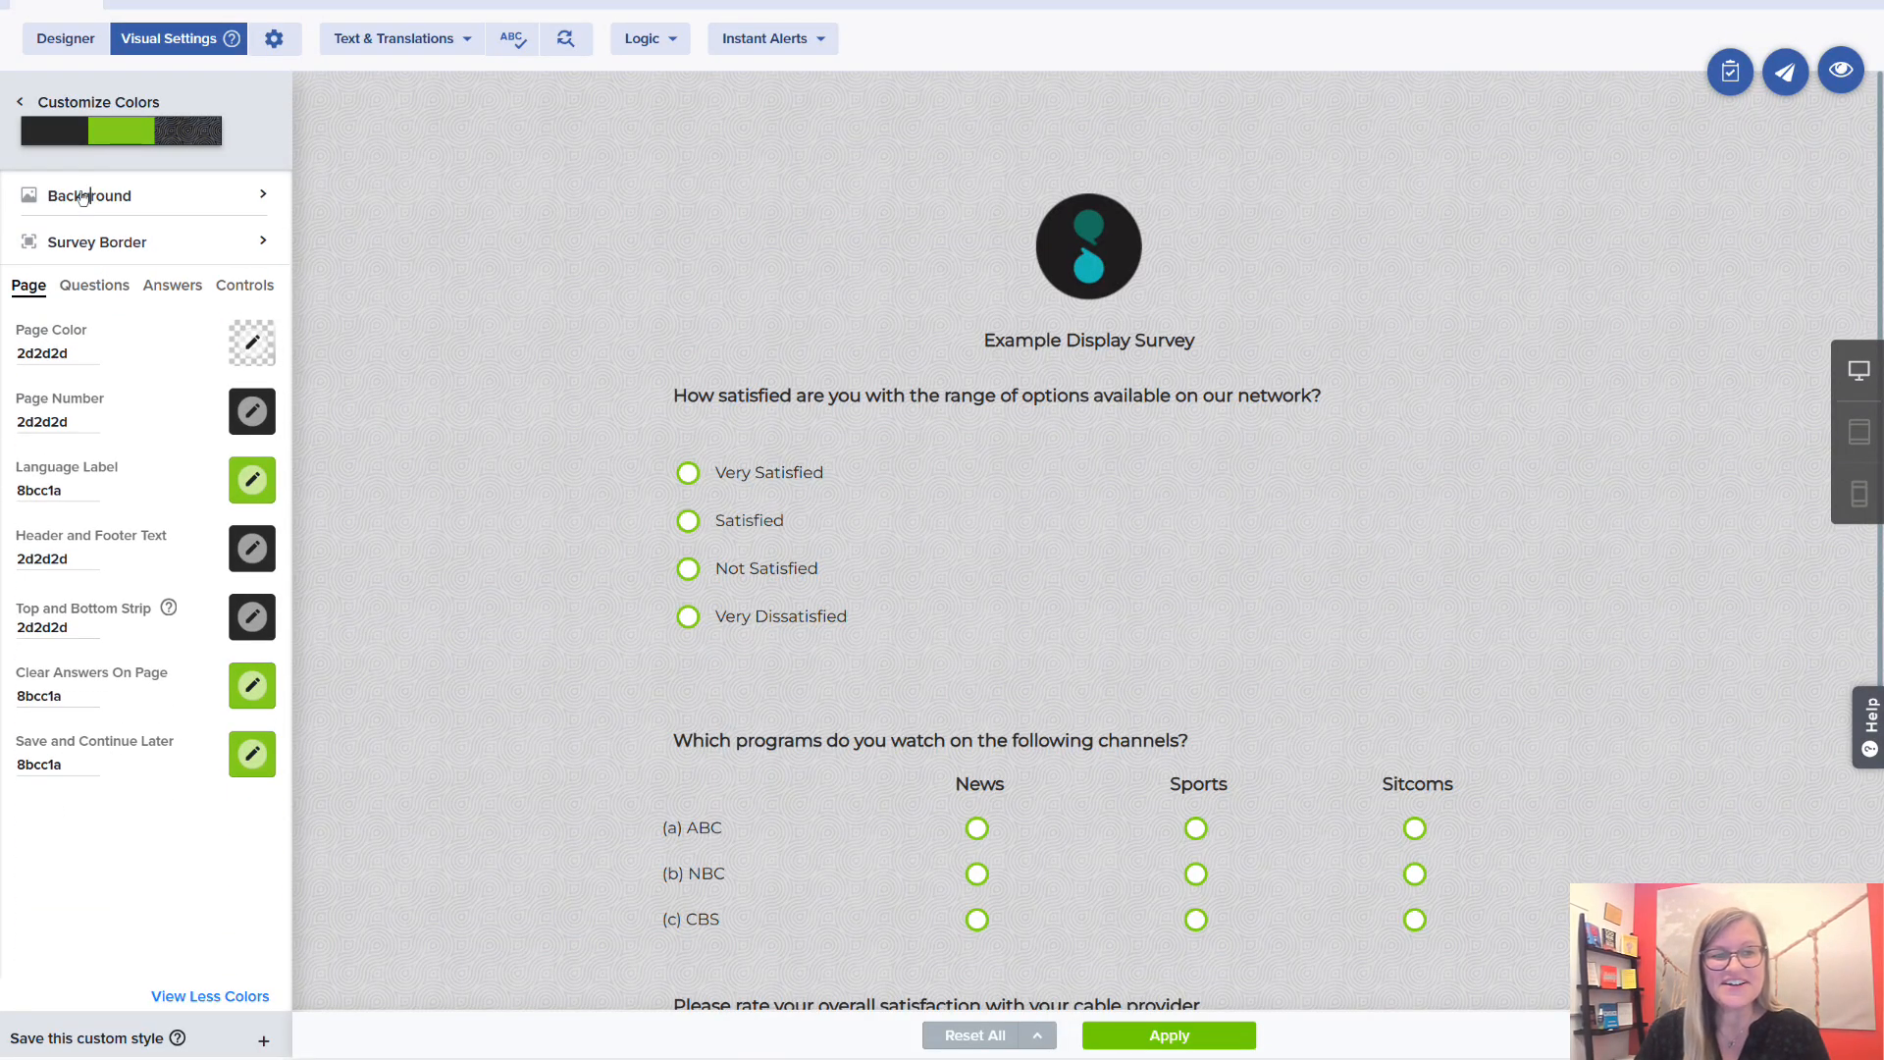
left_click(36, 104)
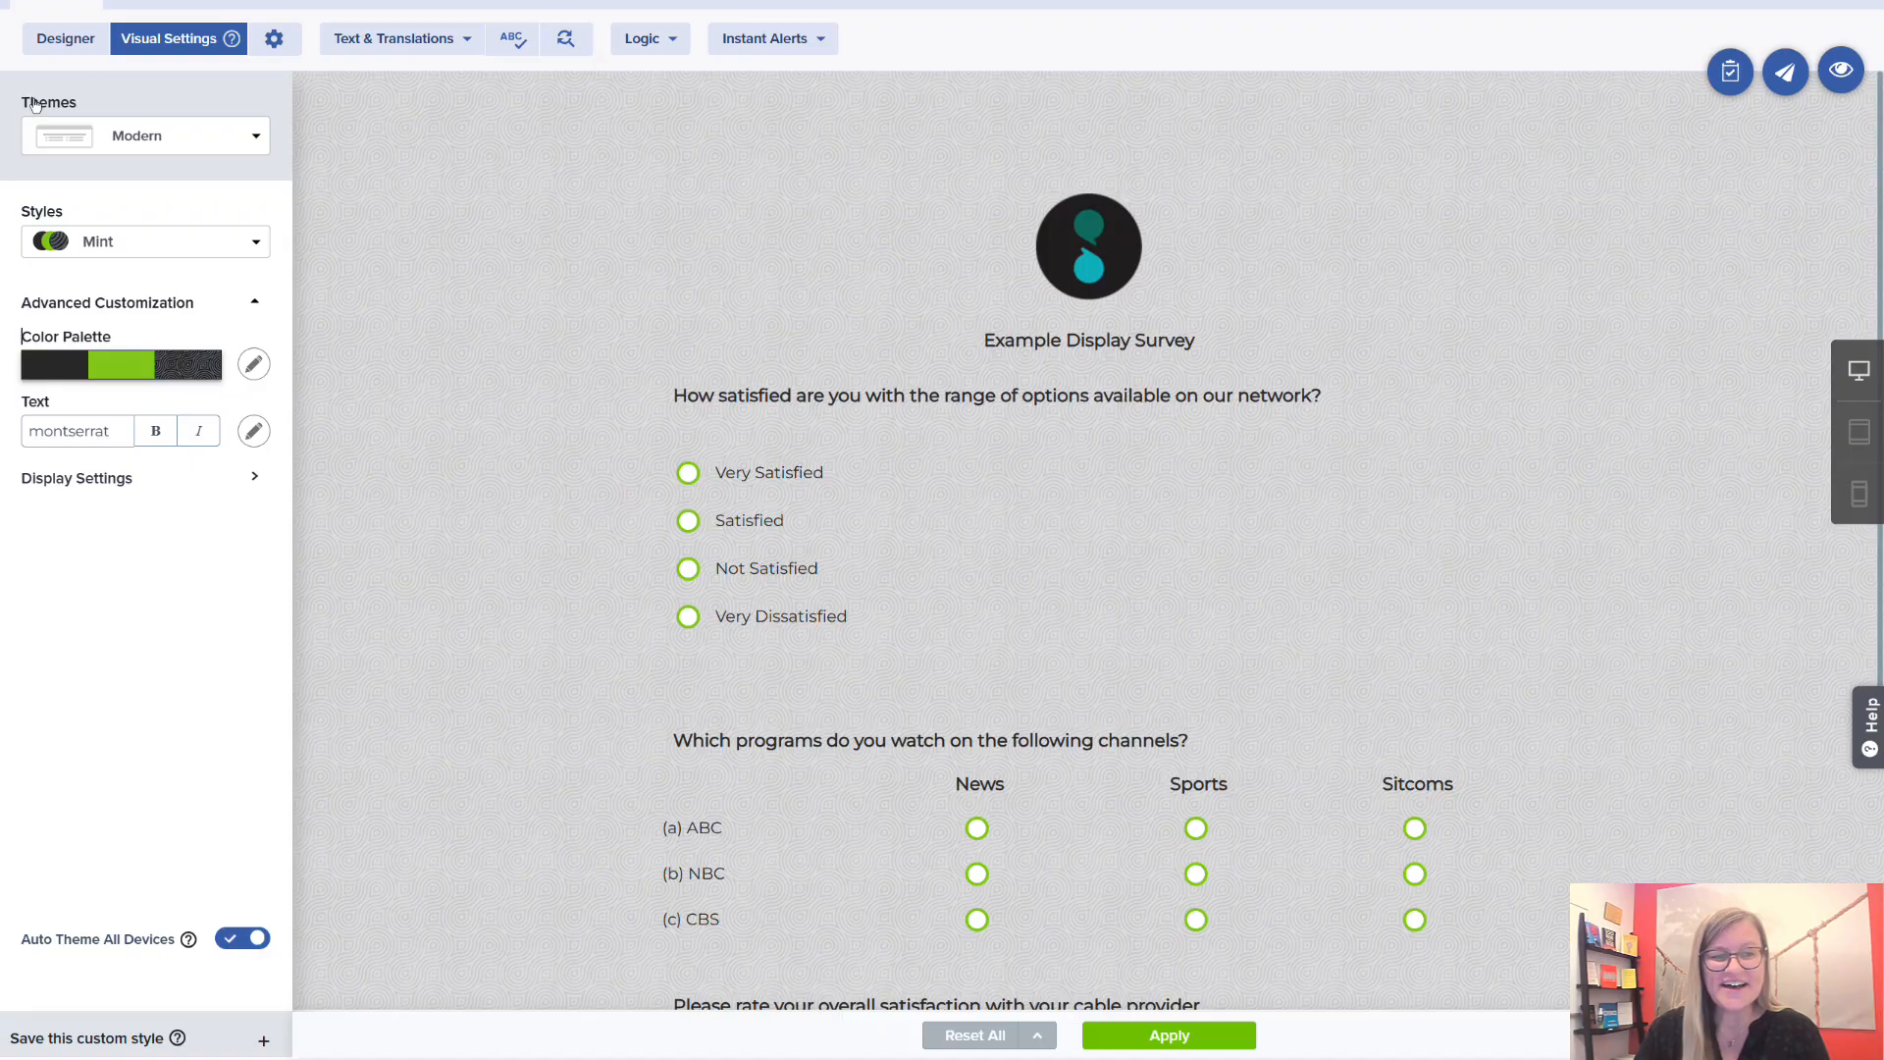
Try the medium display width in the display settings, and set the width back to the narrowest option.
left_click(243, 485)
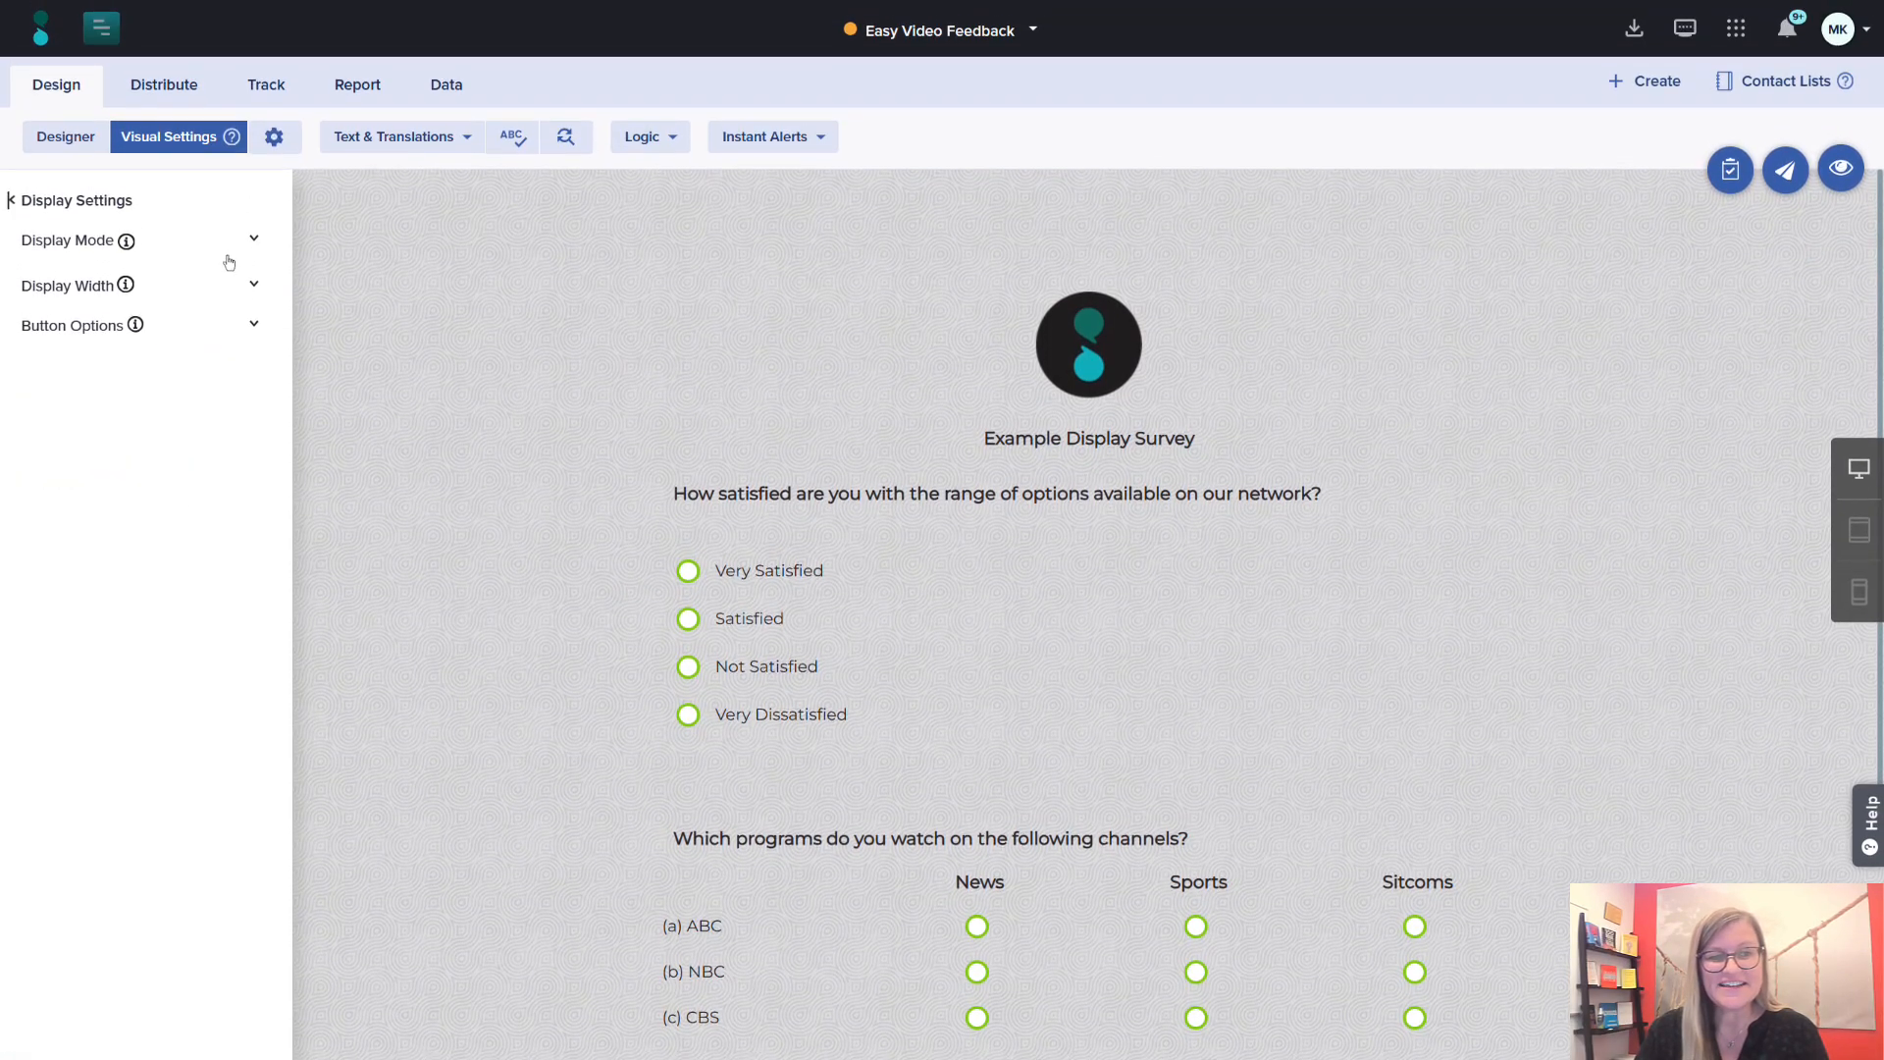
left_click(253, 284)
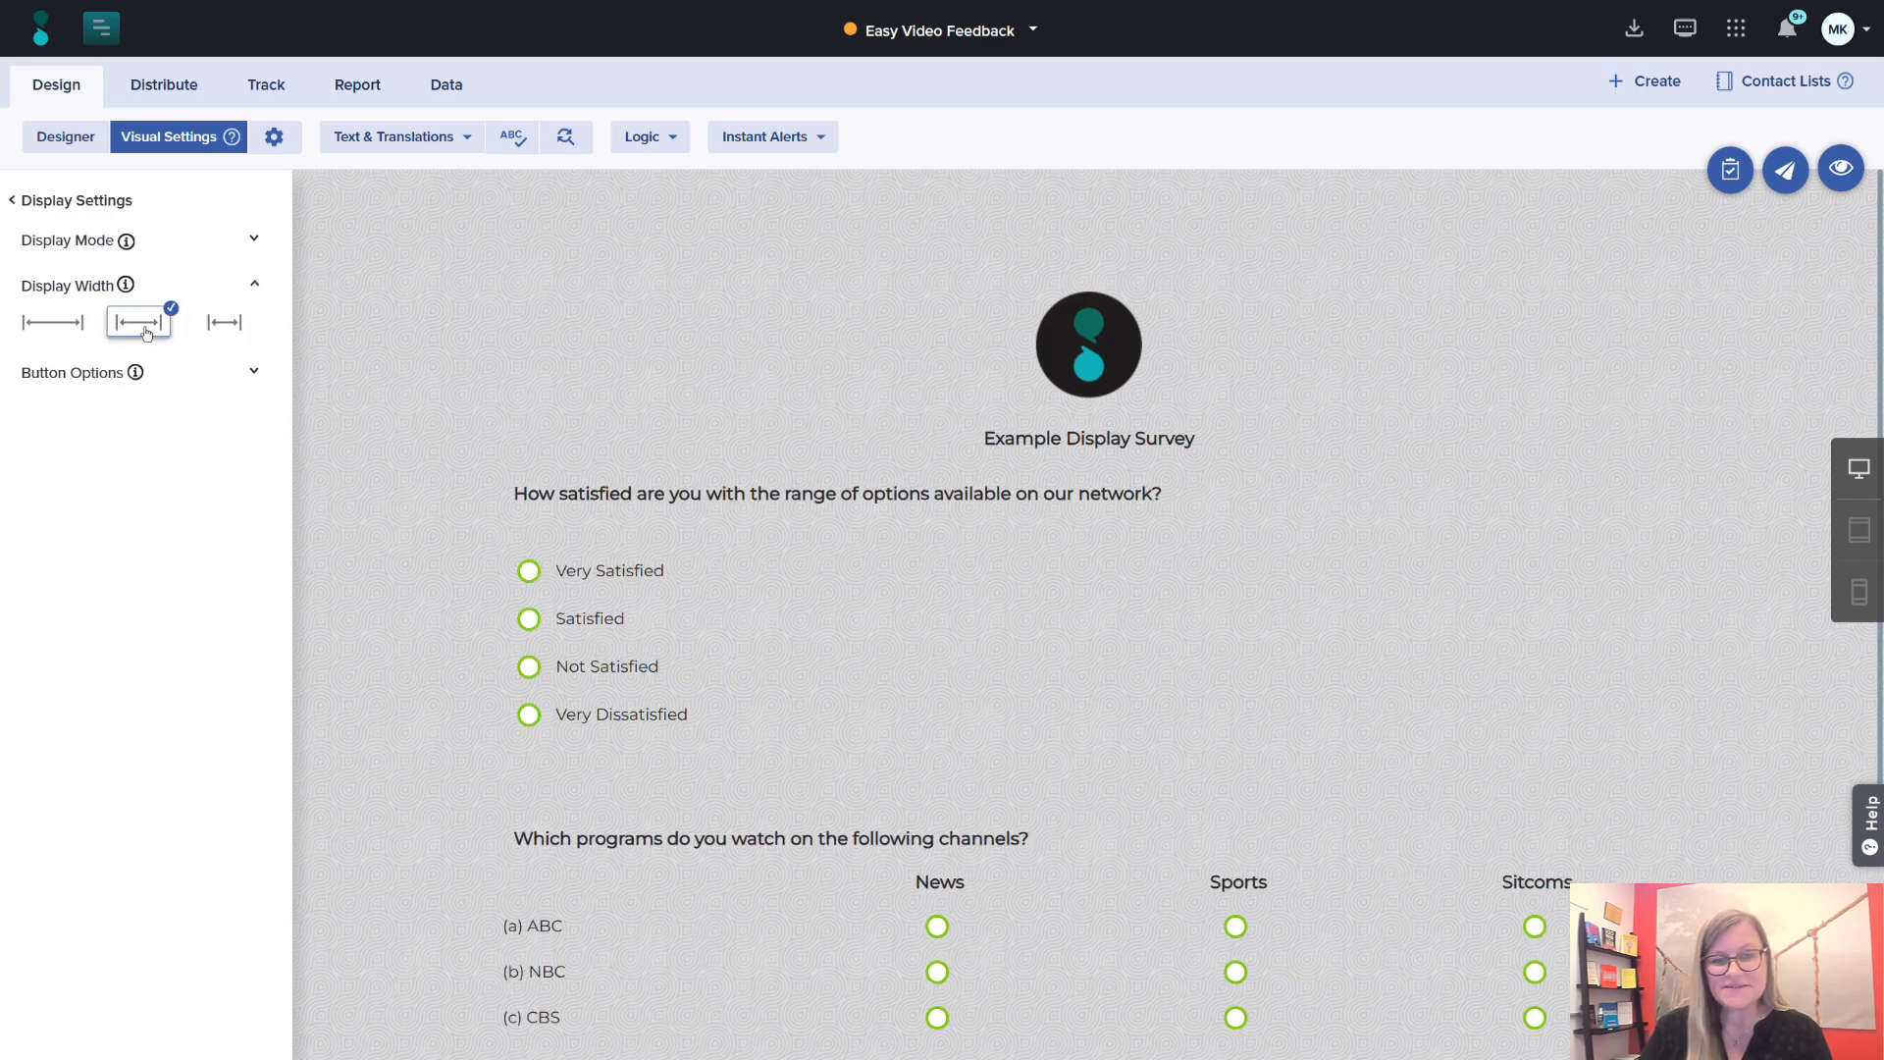
left_click(225, 327)
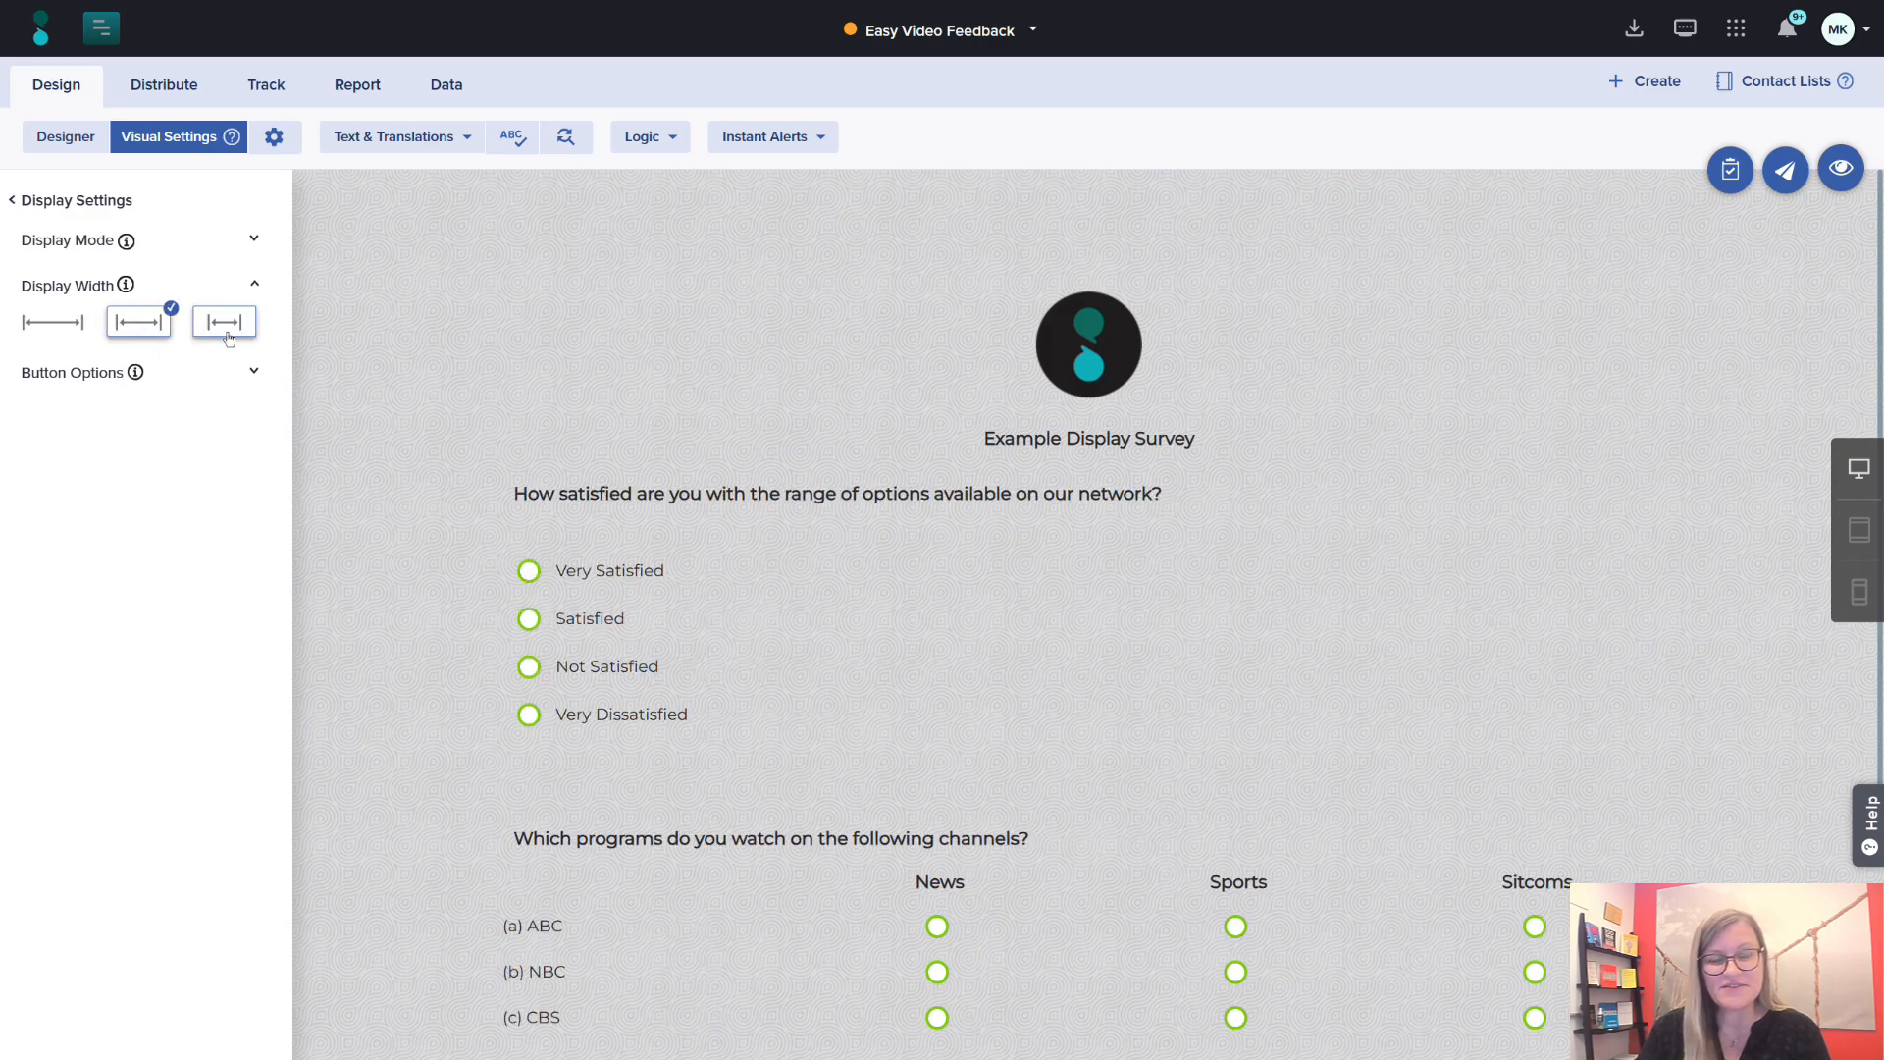
left_click(12, 202)
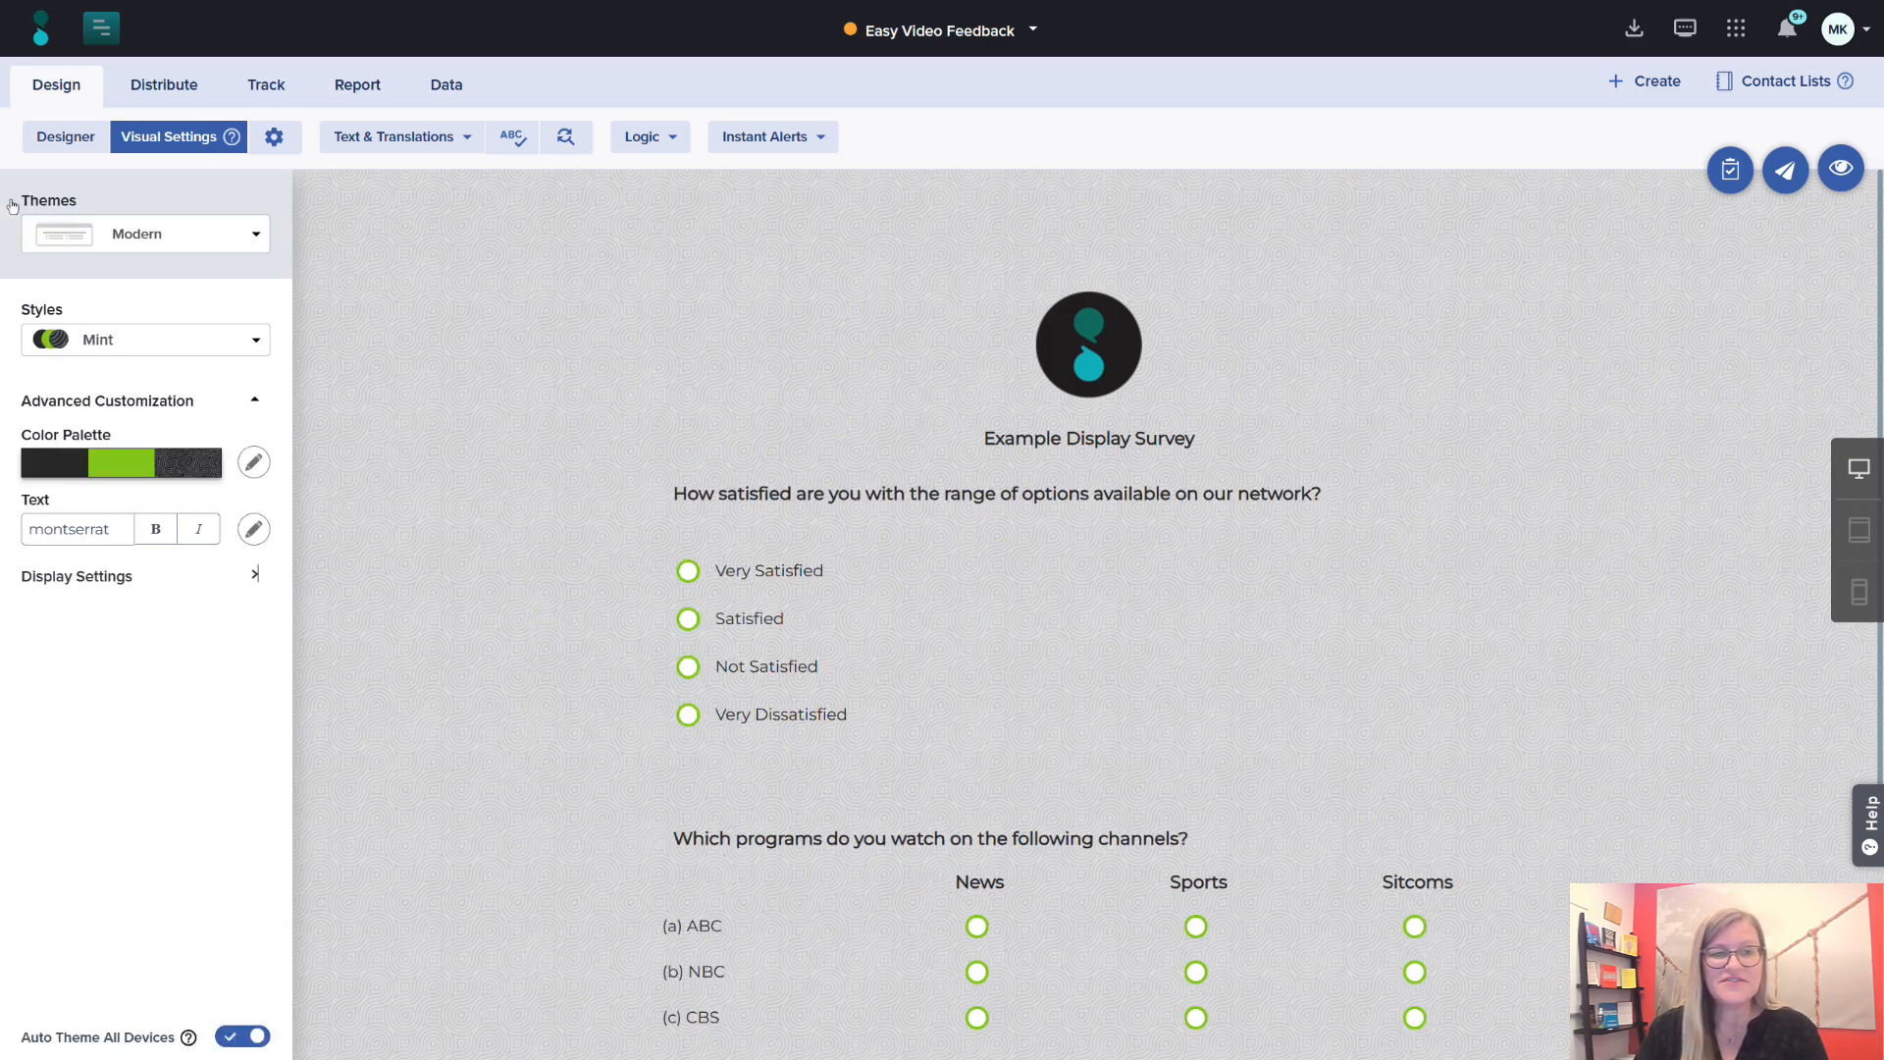
Switch the survey to the ADA Compliant theme and accept the notice about modifications.
left_click(115, 247)
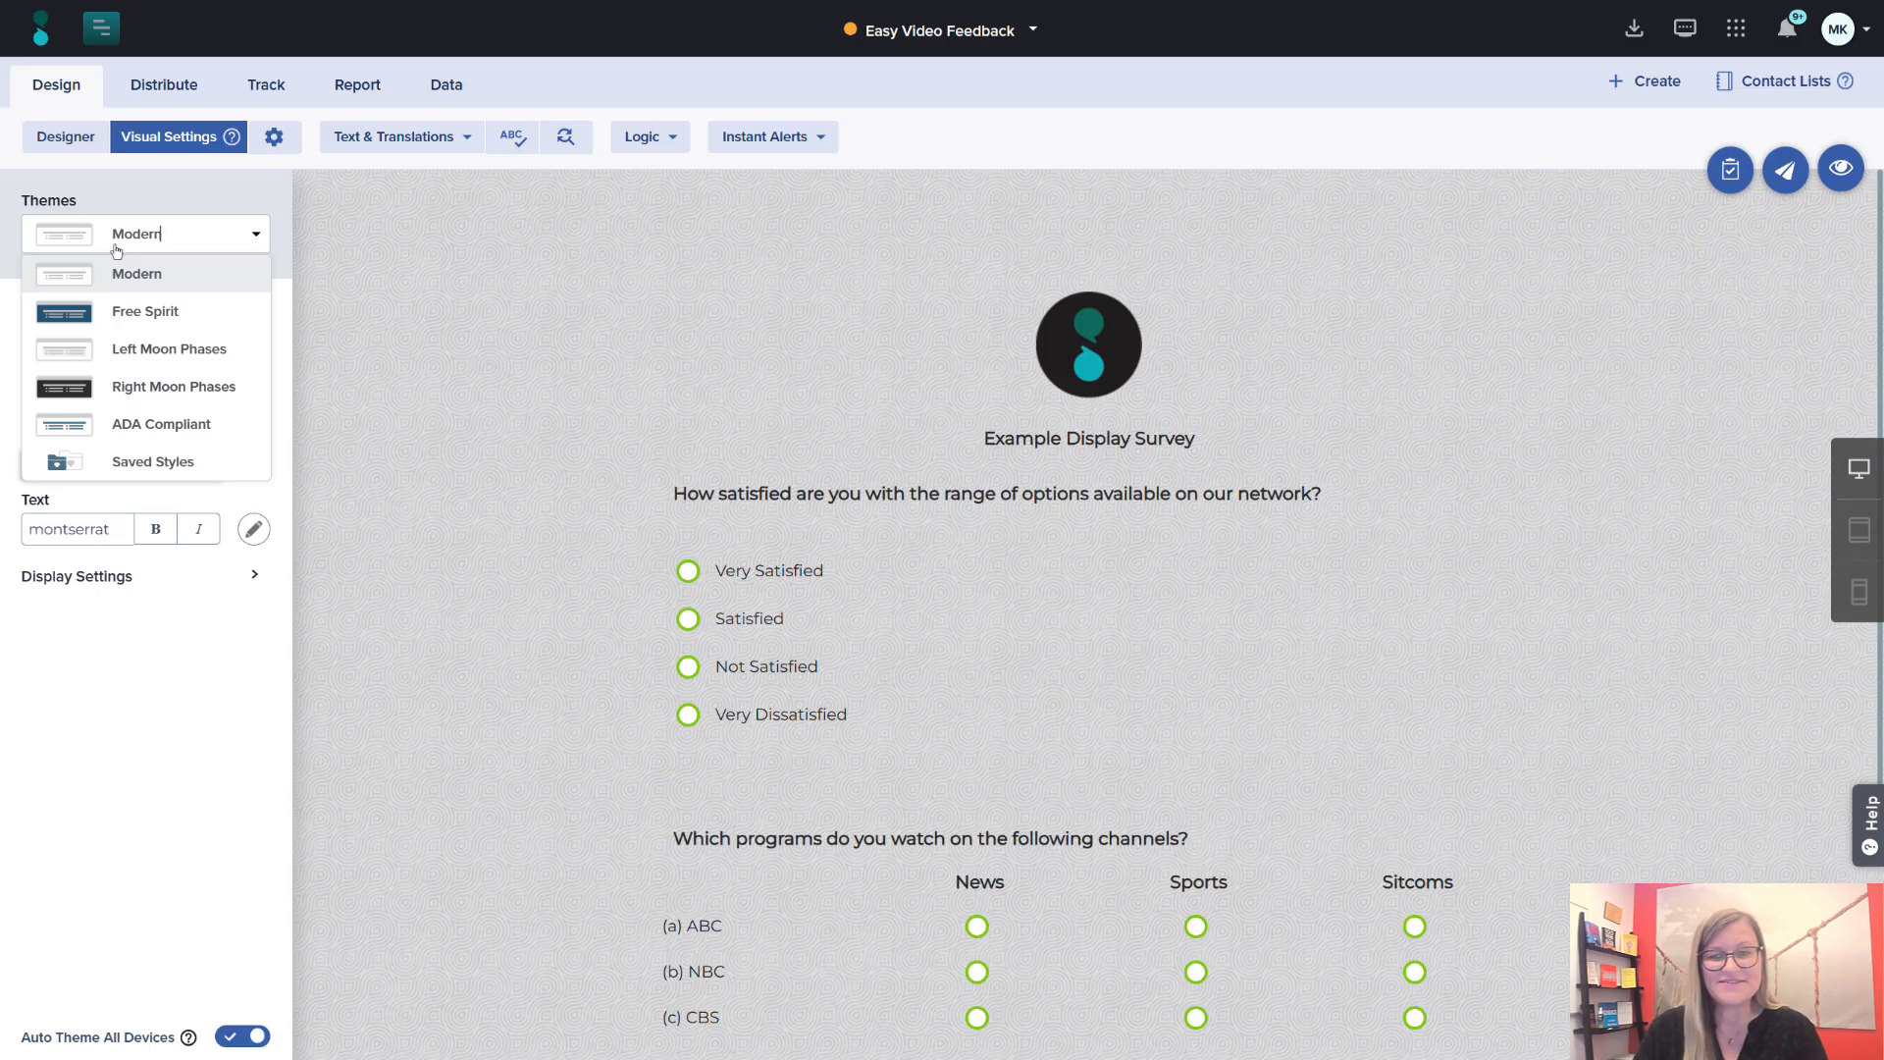
left_click(215, 429)
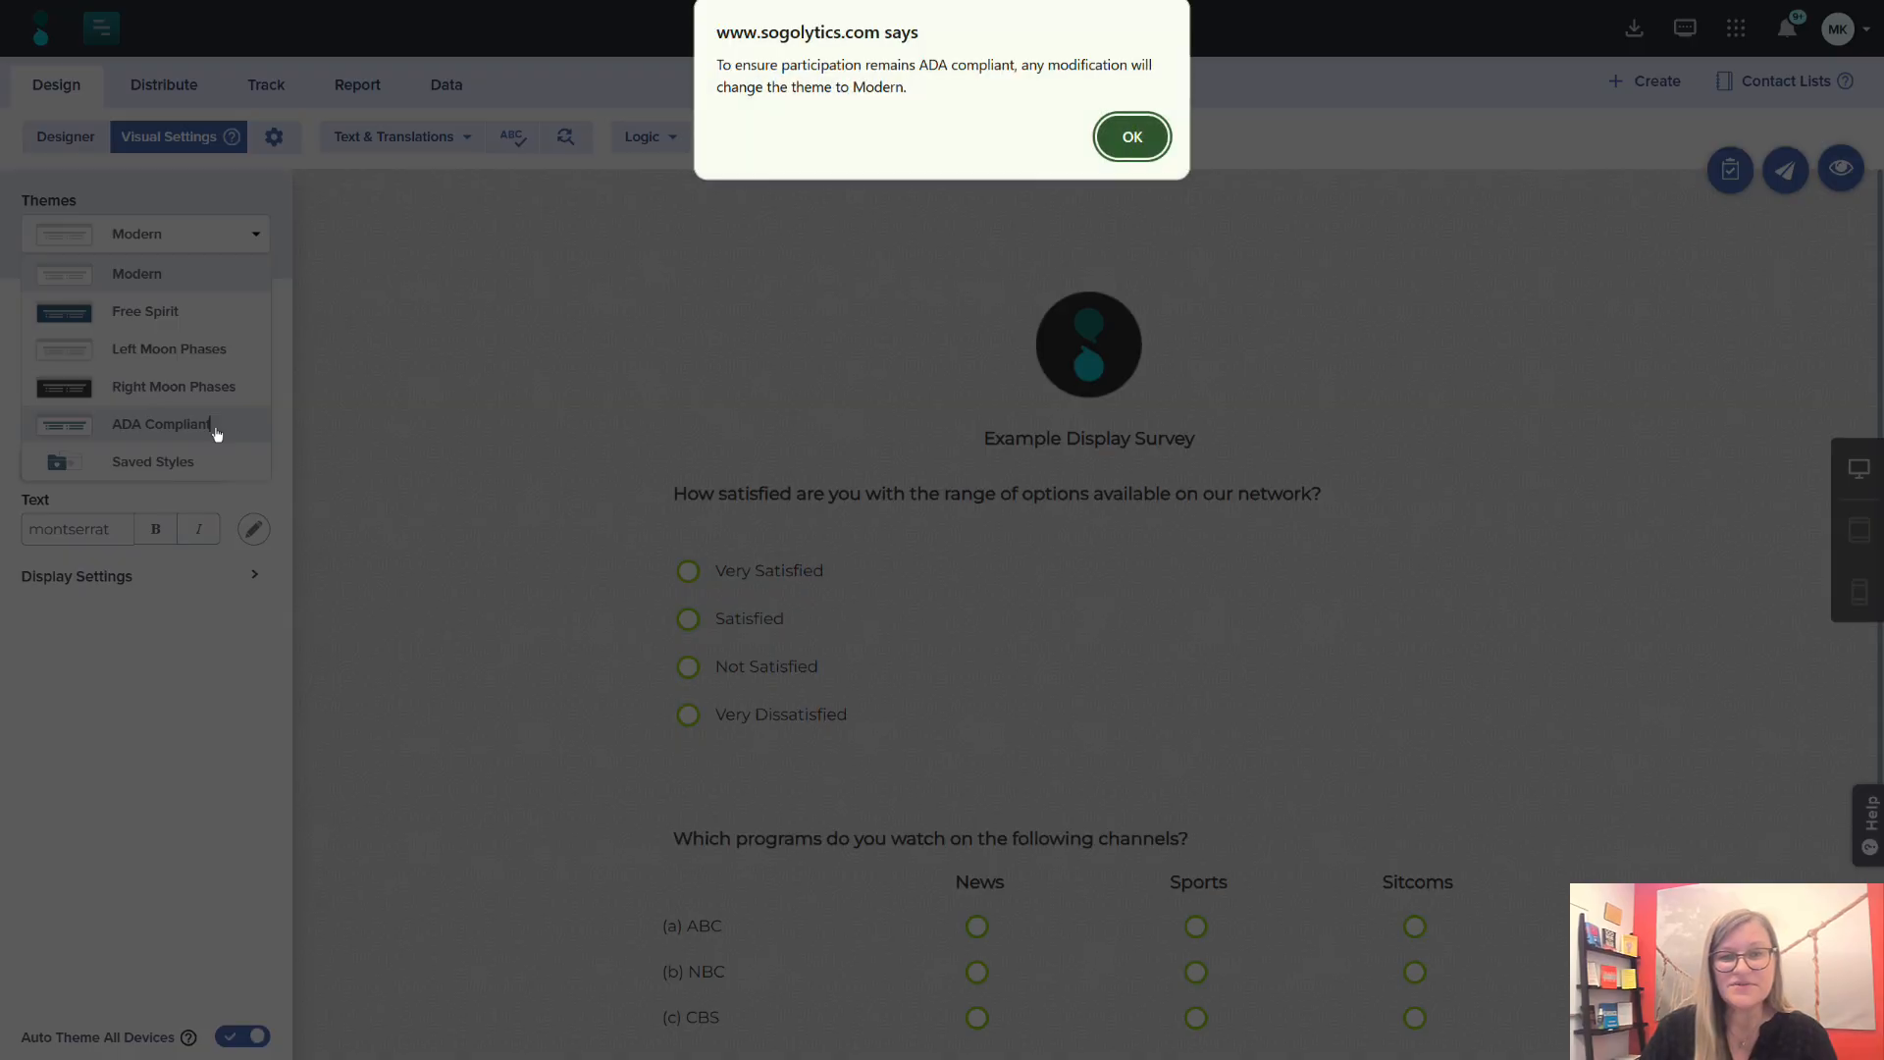
left_click(1132, 138)
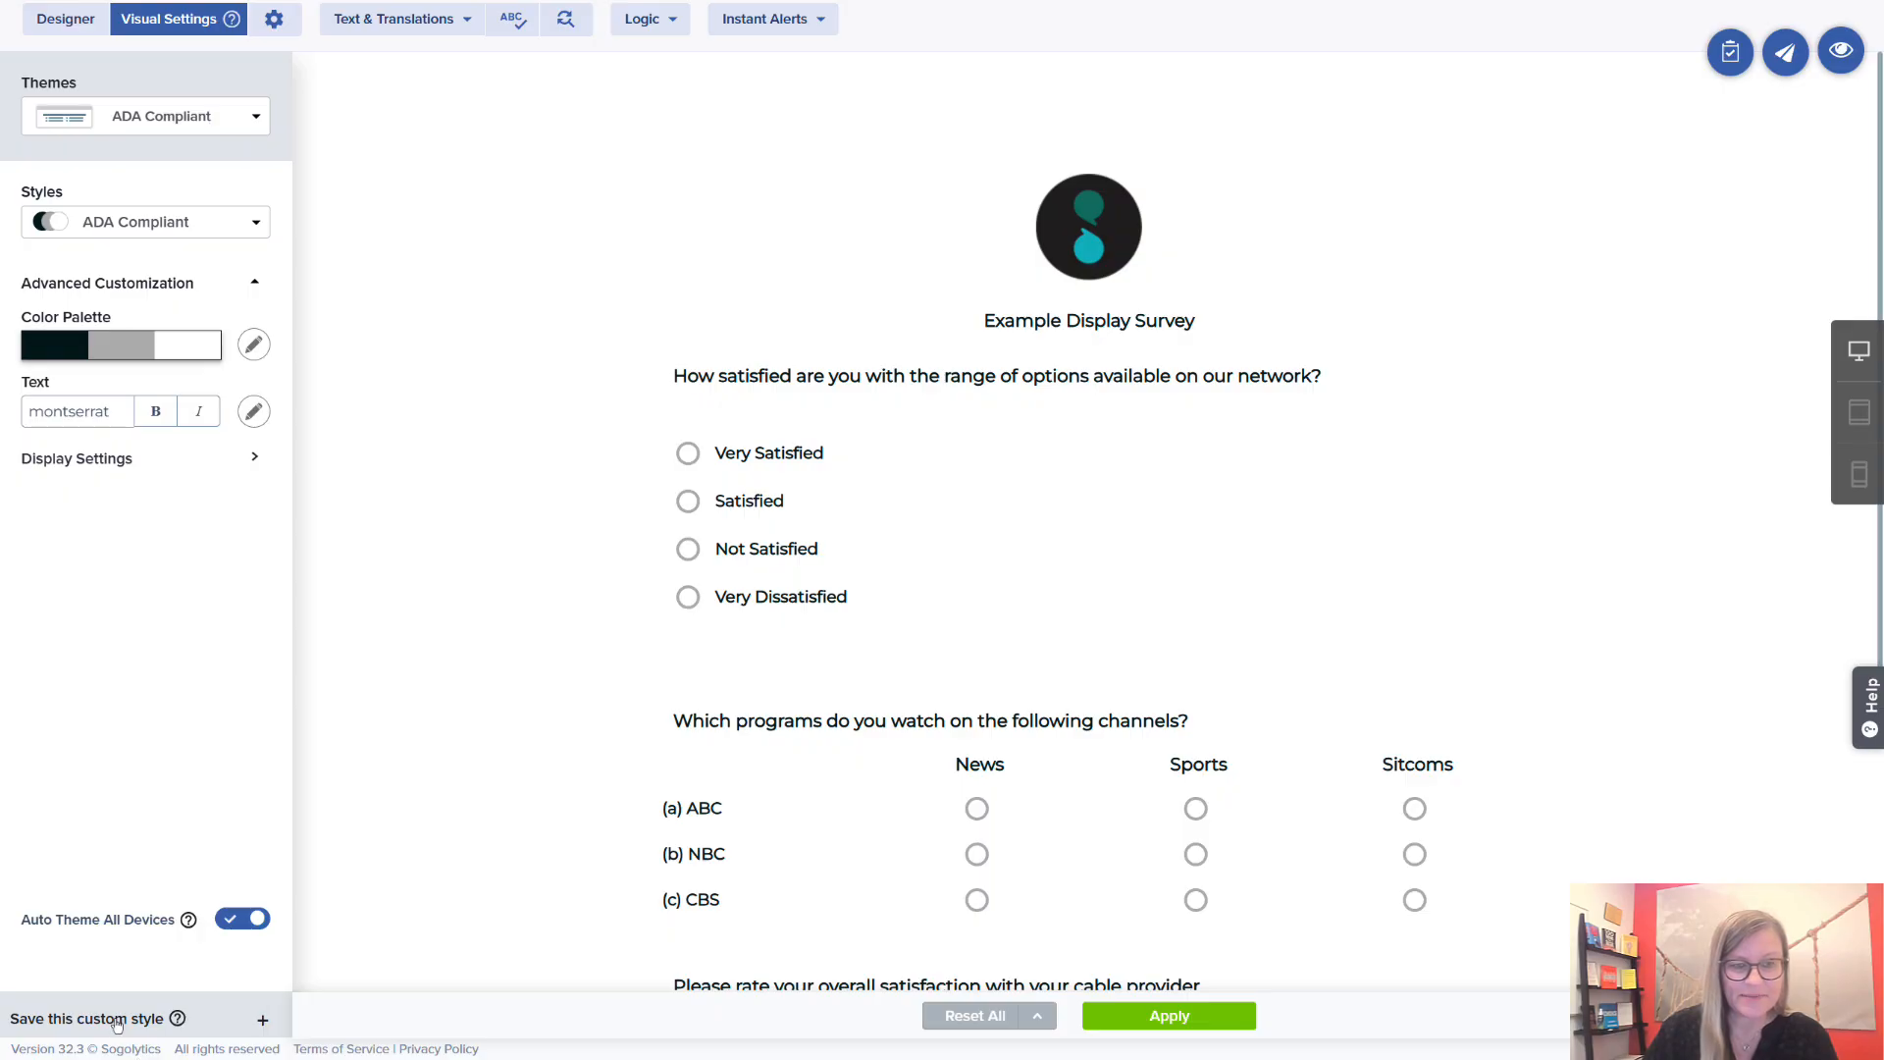
Switch the theme to Saved Styles and choose the saved style Green.
left_click(252, 126)
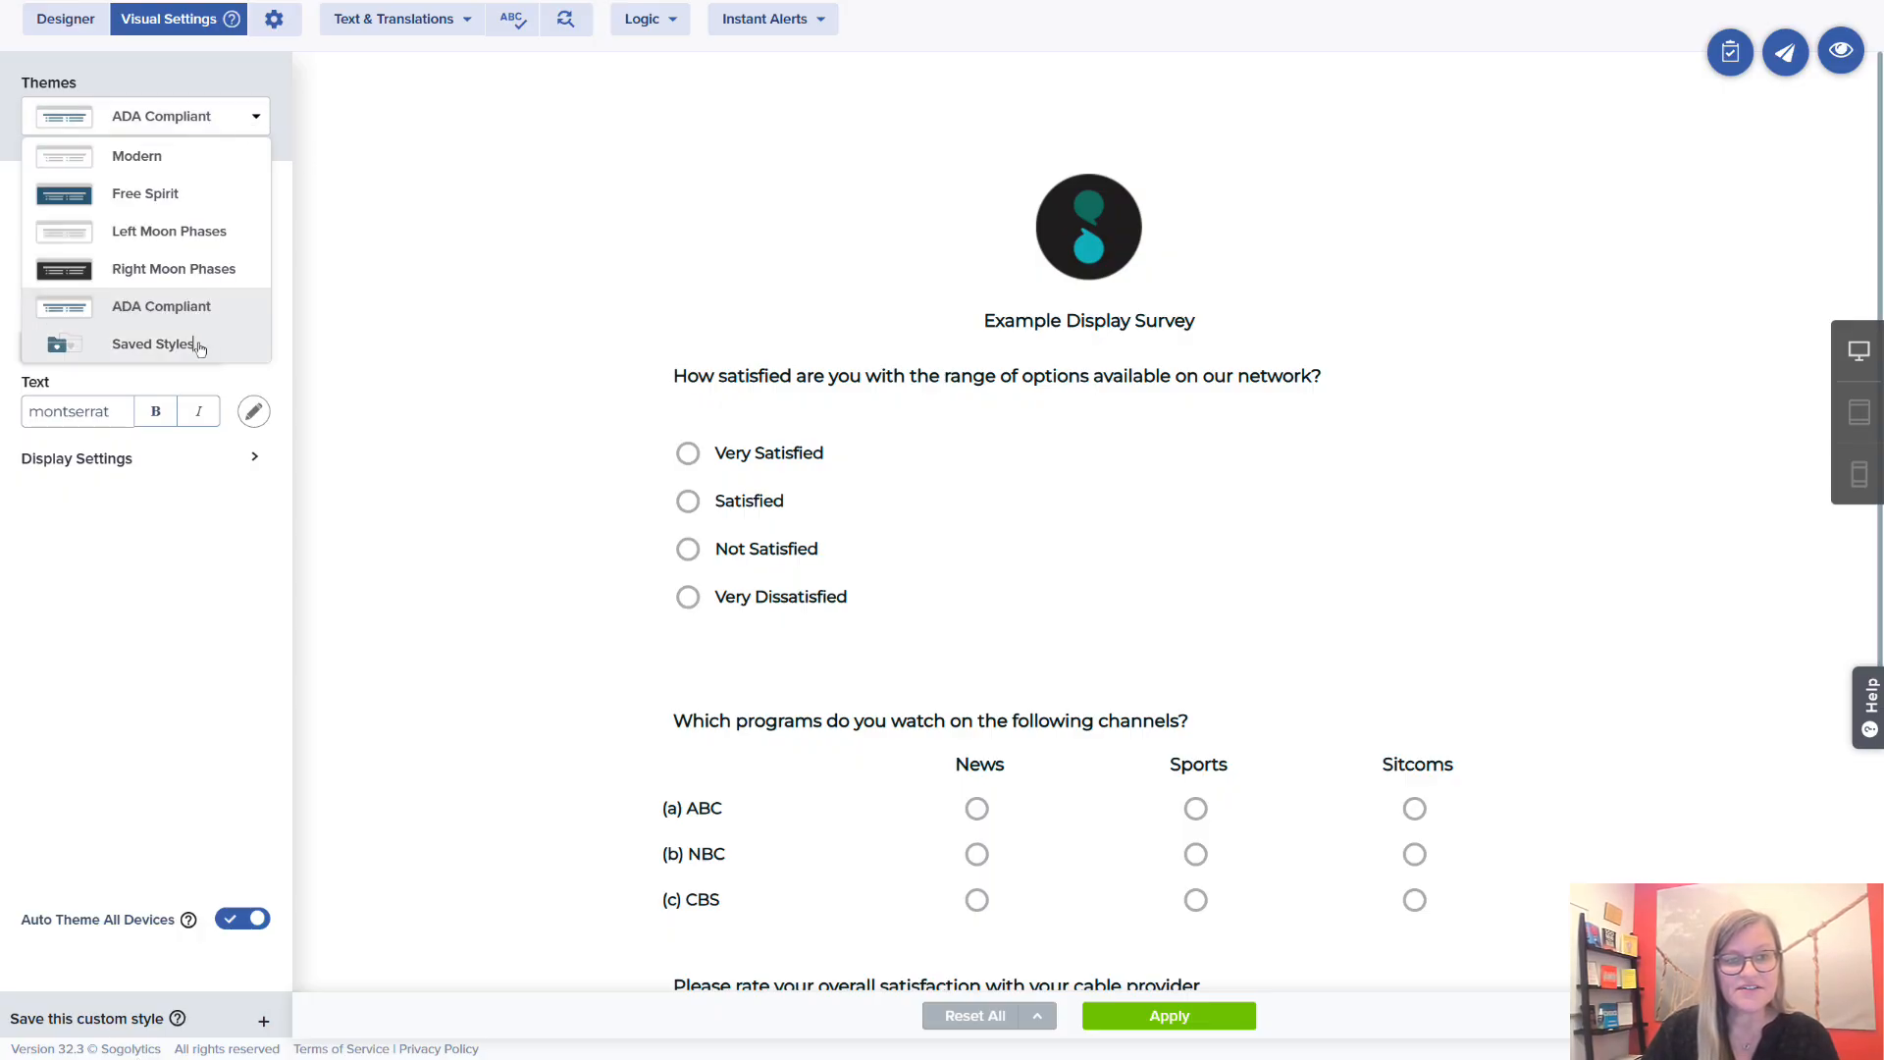
left_click(200, 345)
left_click(237, 233)
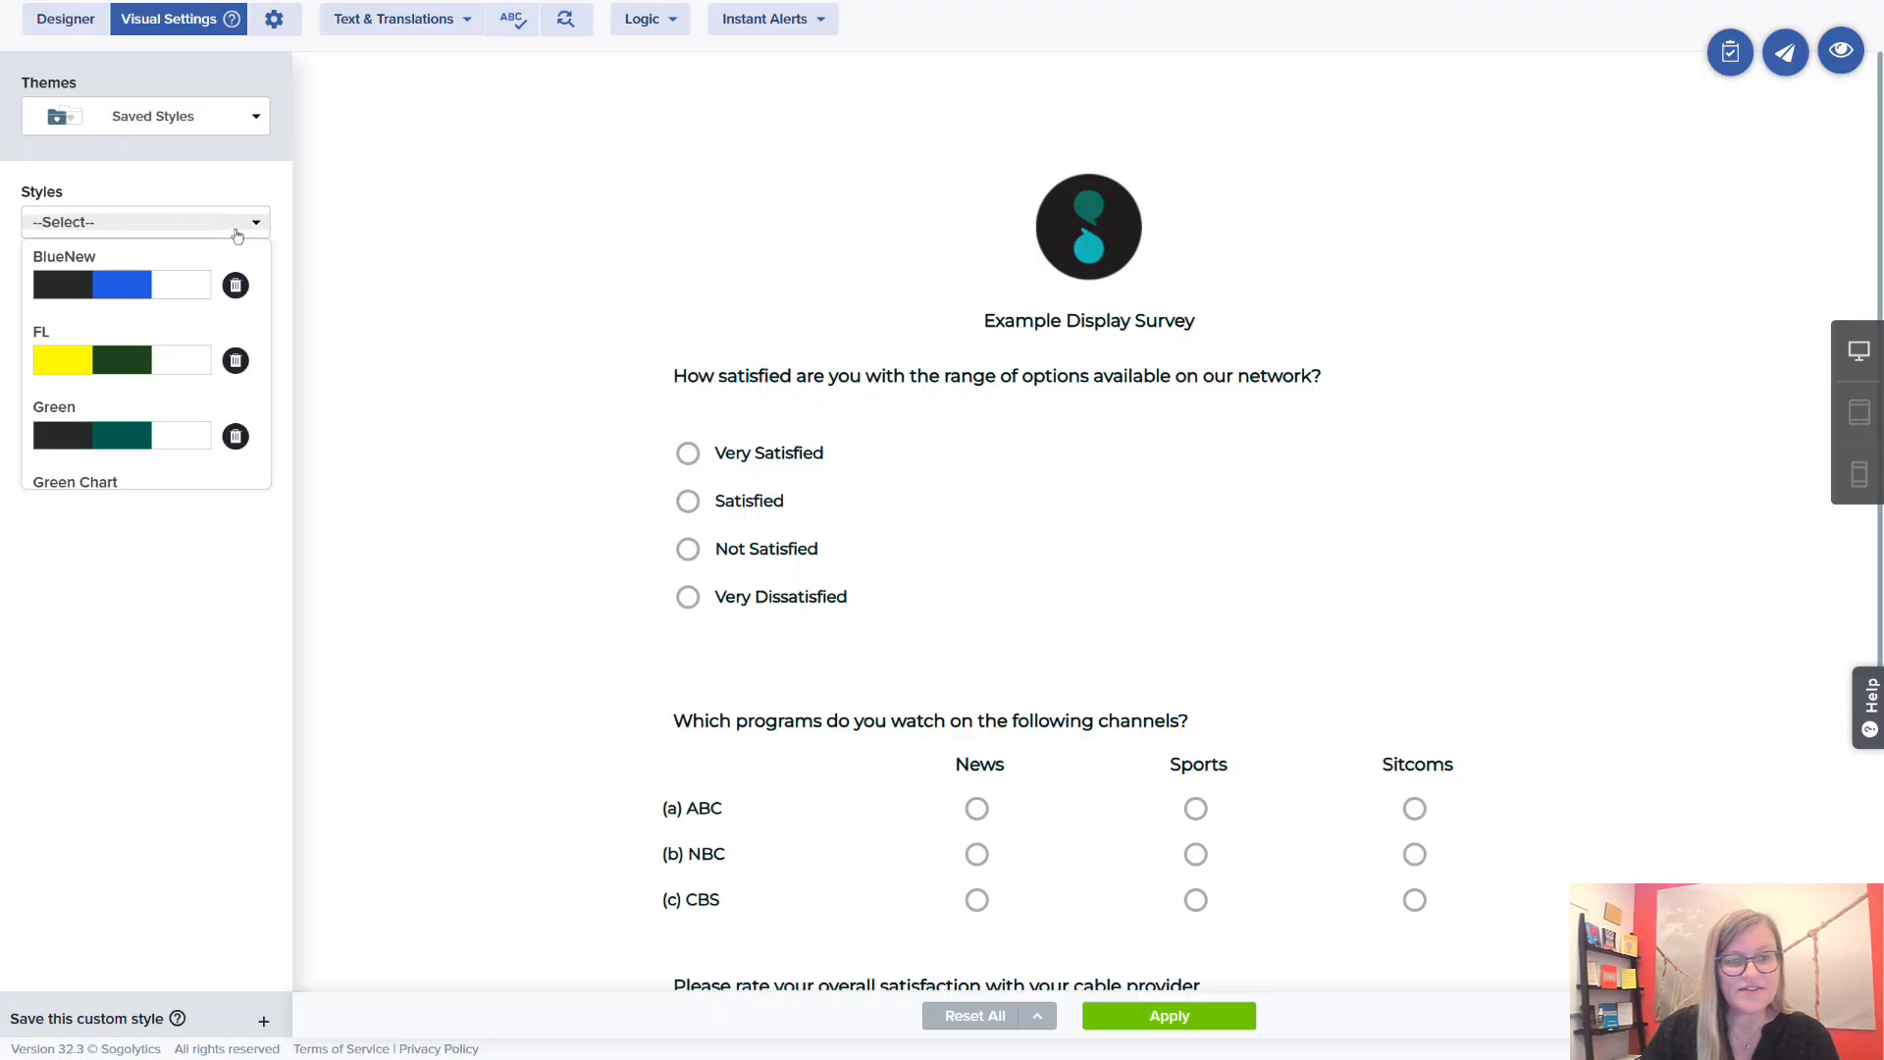
left_click(155, 430)
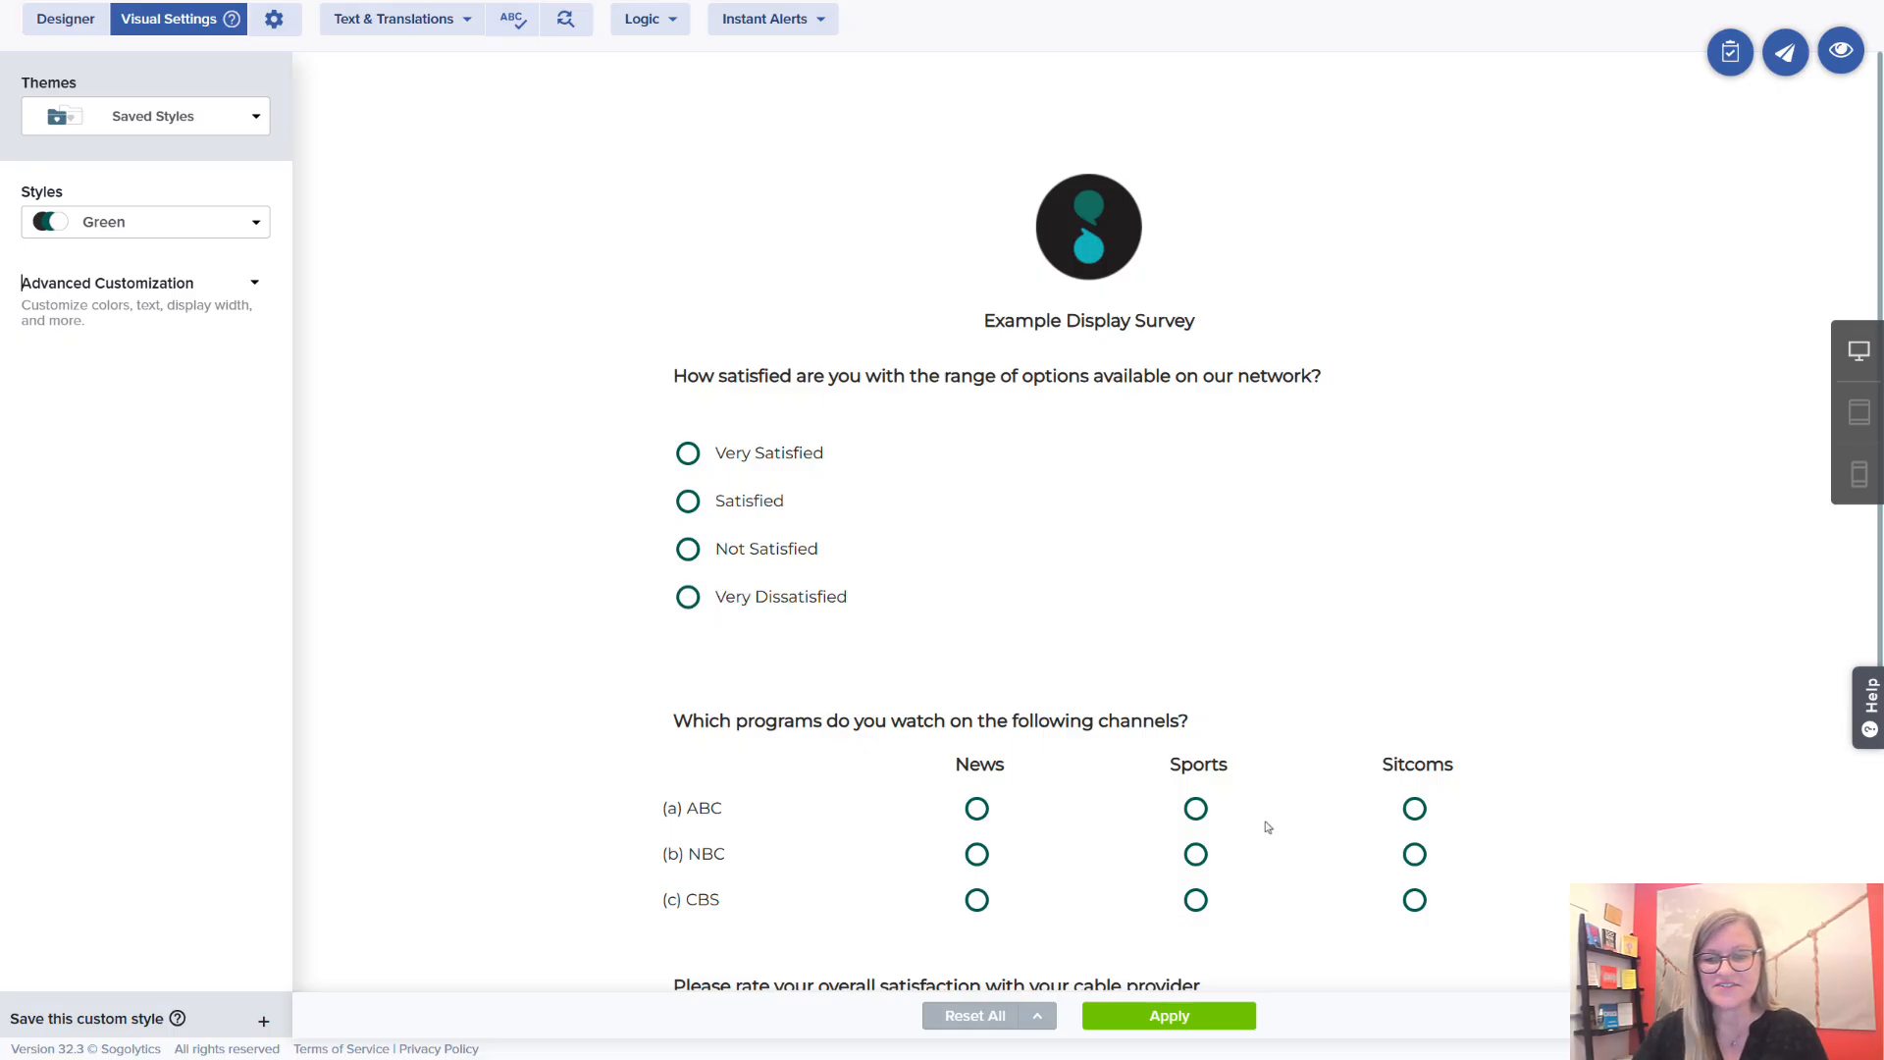
Apply the Green style, preview the survey with the fourth smiley and Yes as answers through page 2, and return to the visual settings.
left_click(1226, 1024)
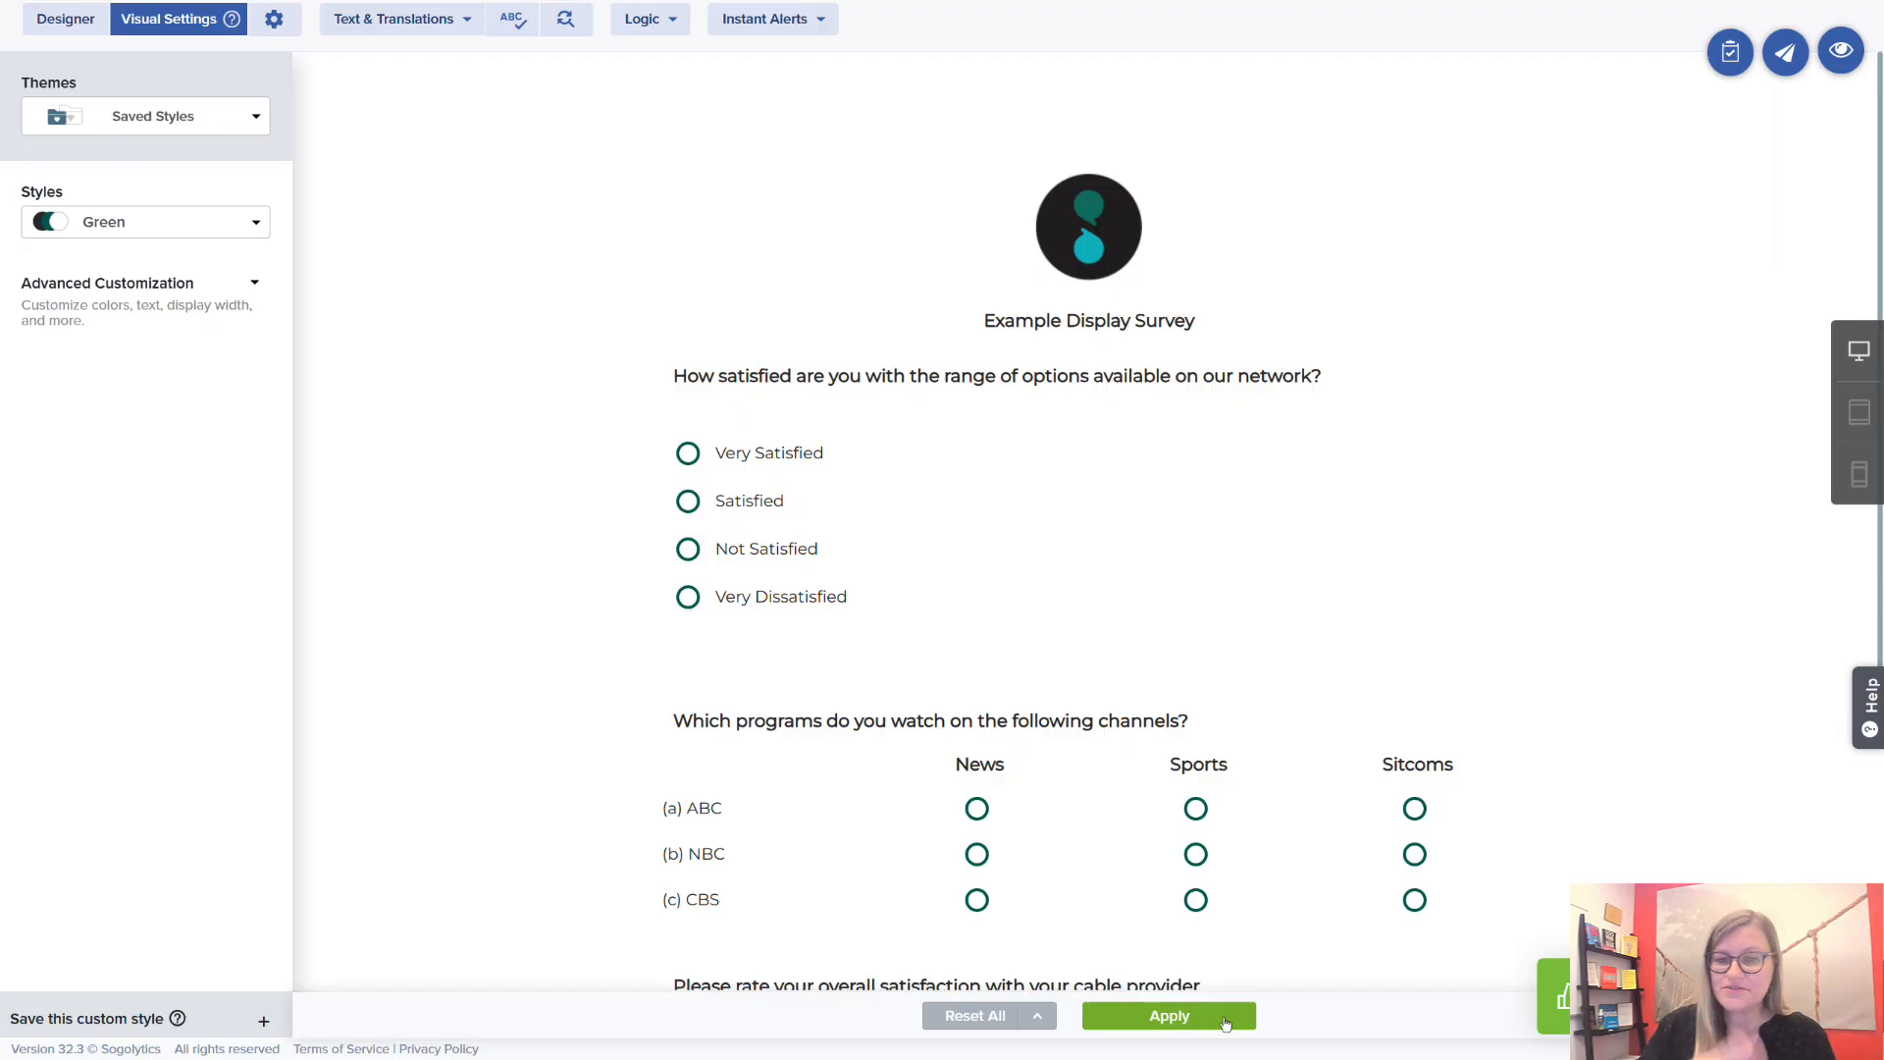
left_click(1838, 54)
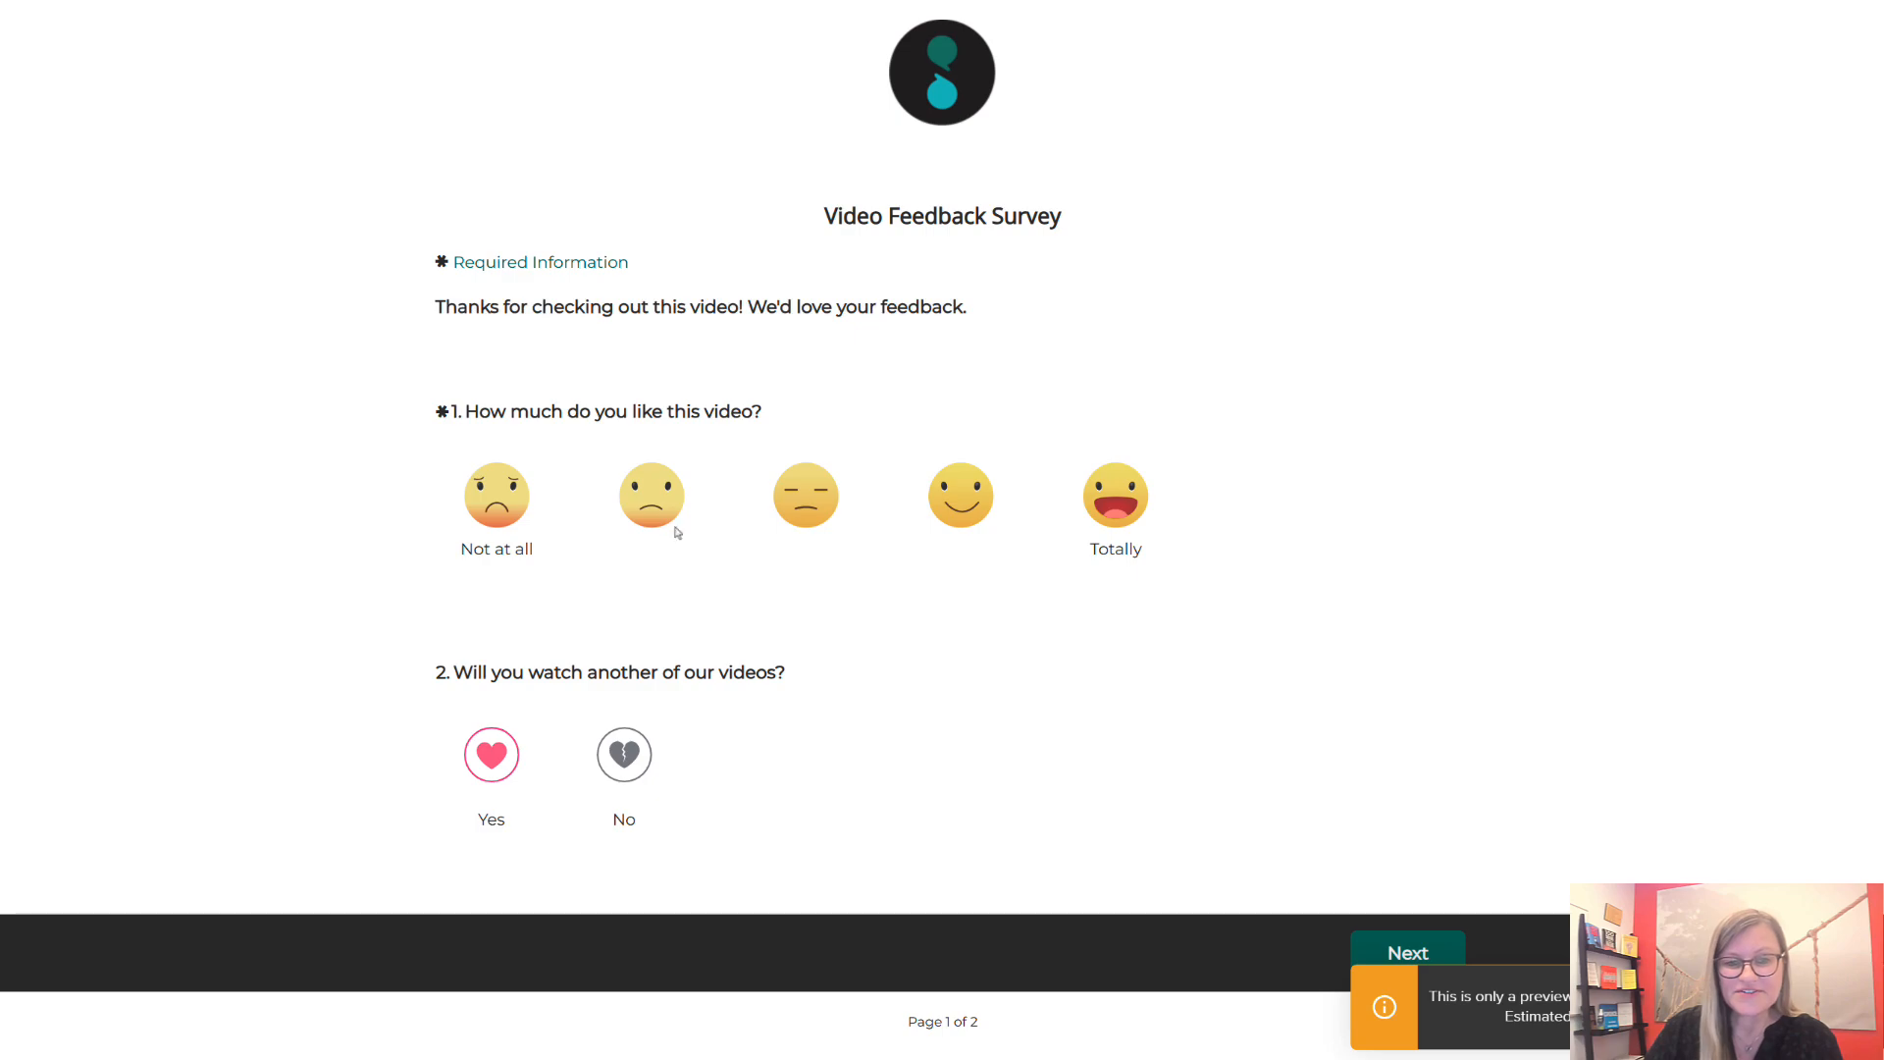
left_click(986, 512)
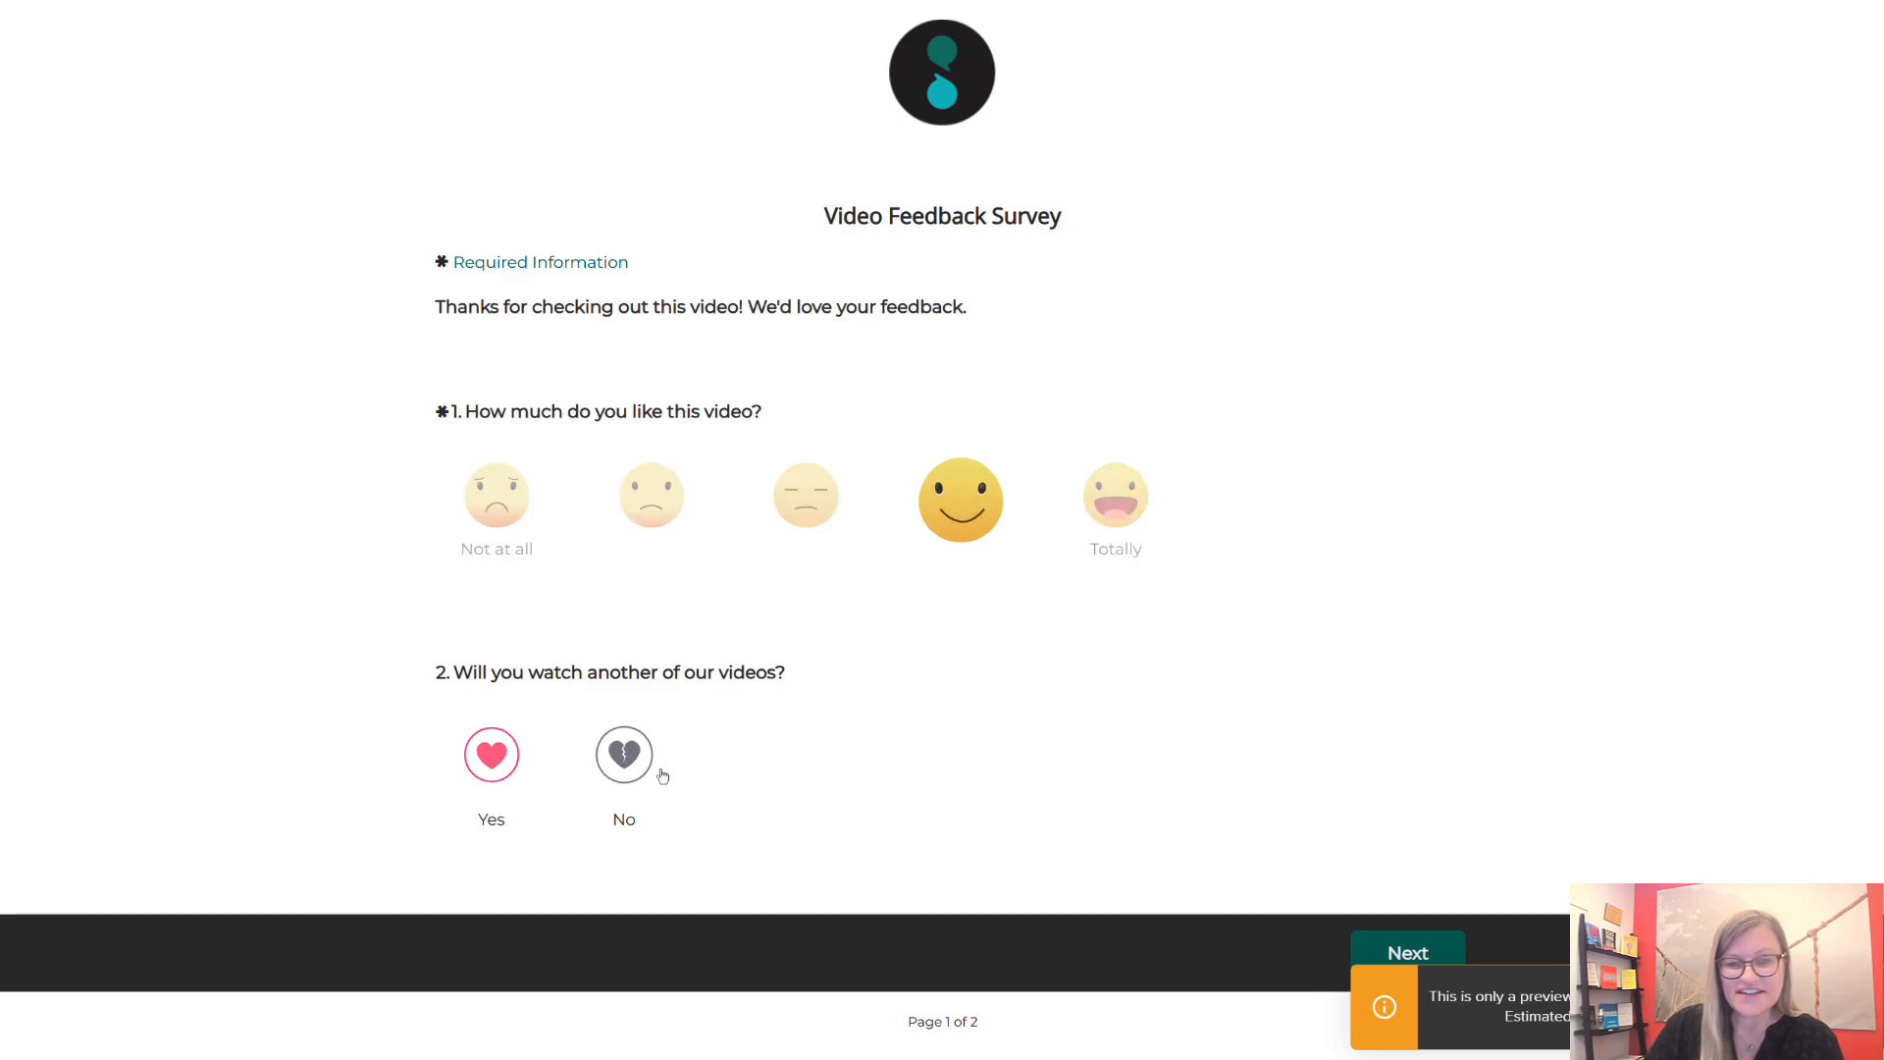
left_click(492, 755)
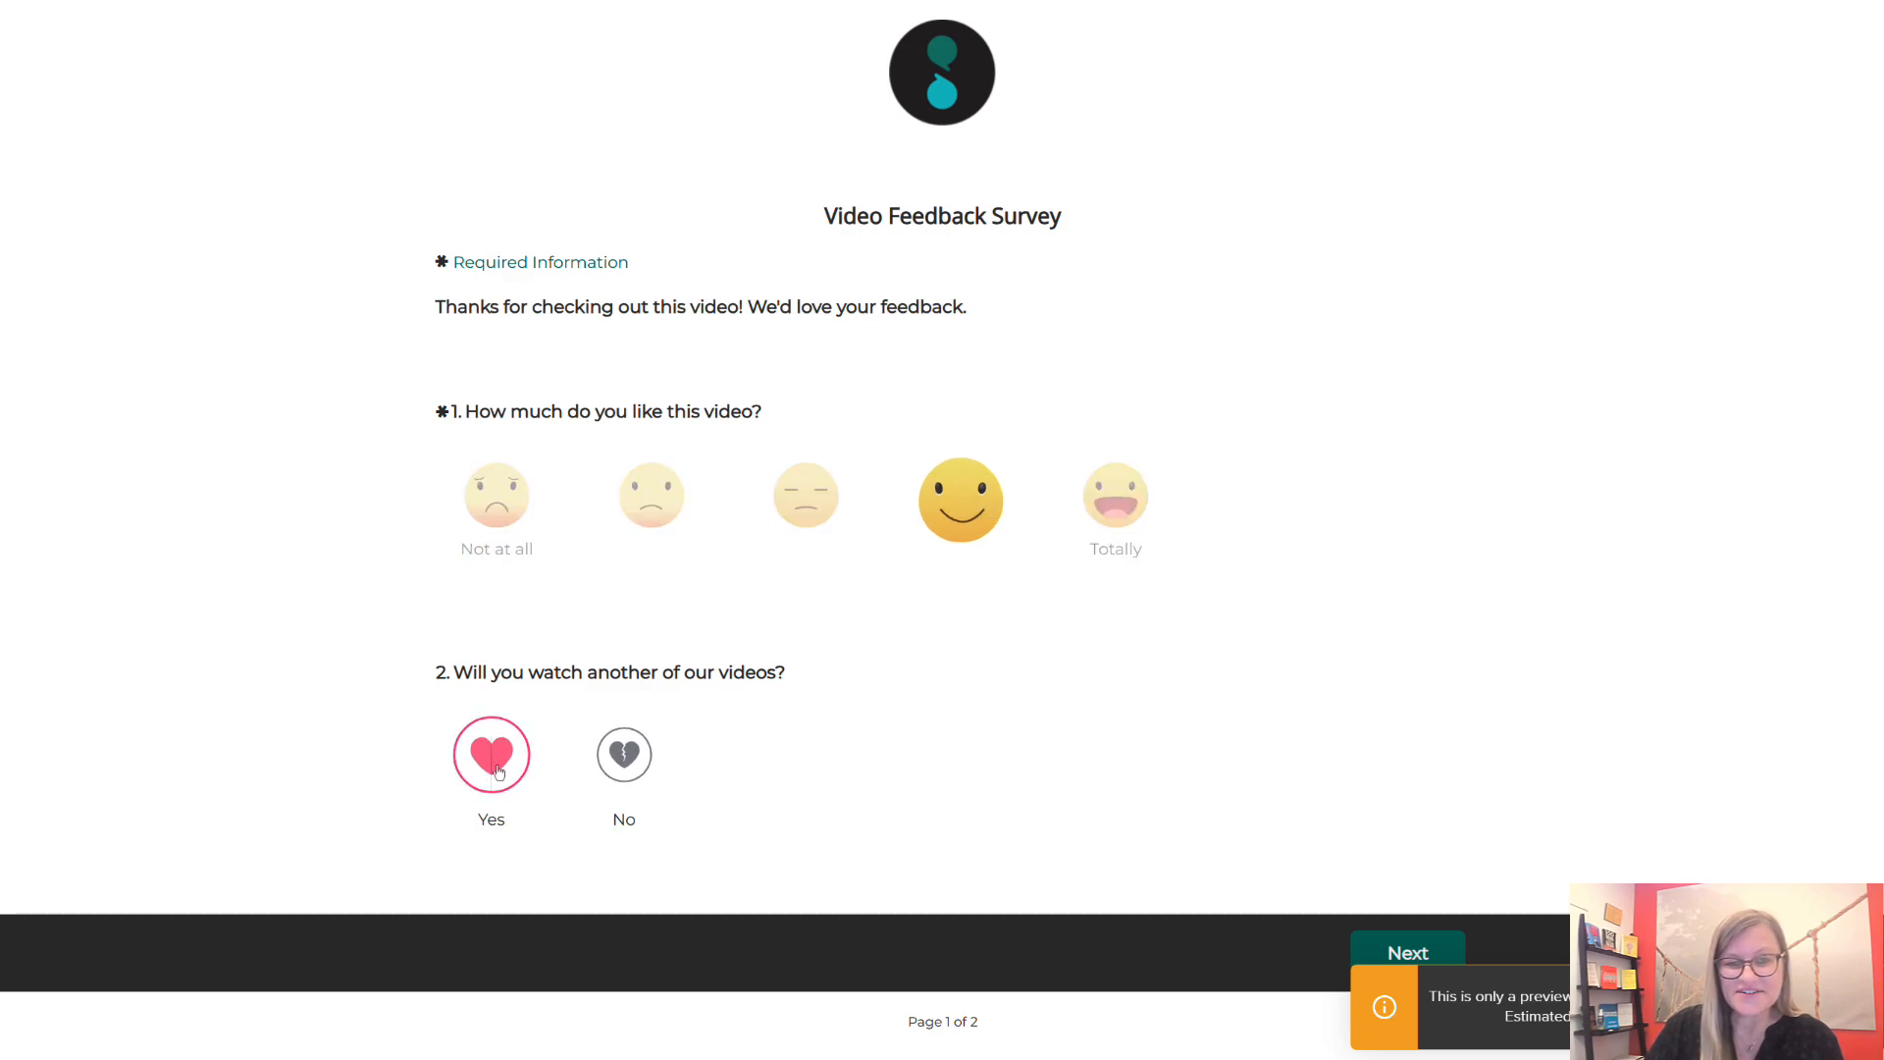
left_click(1430, 954)
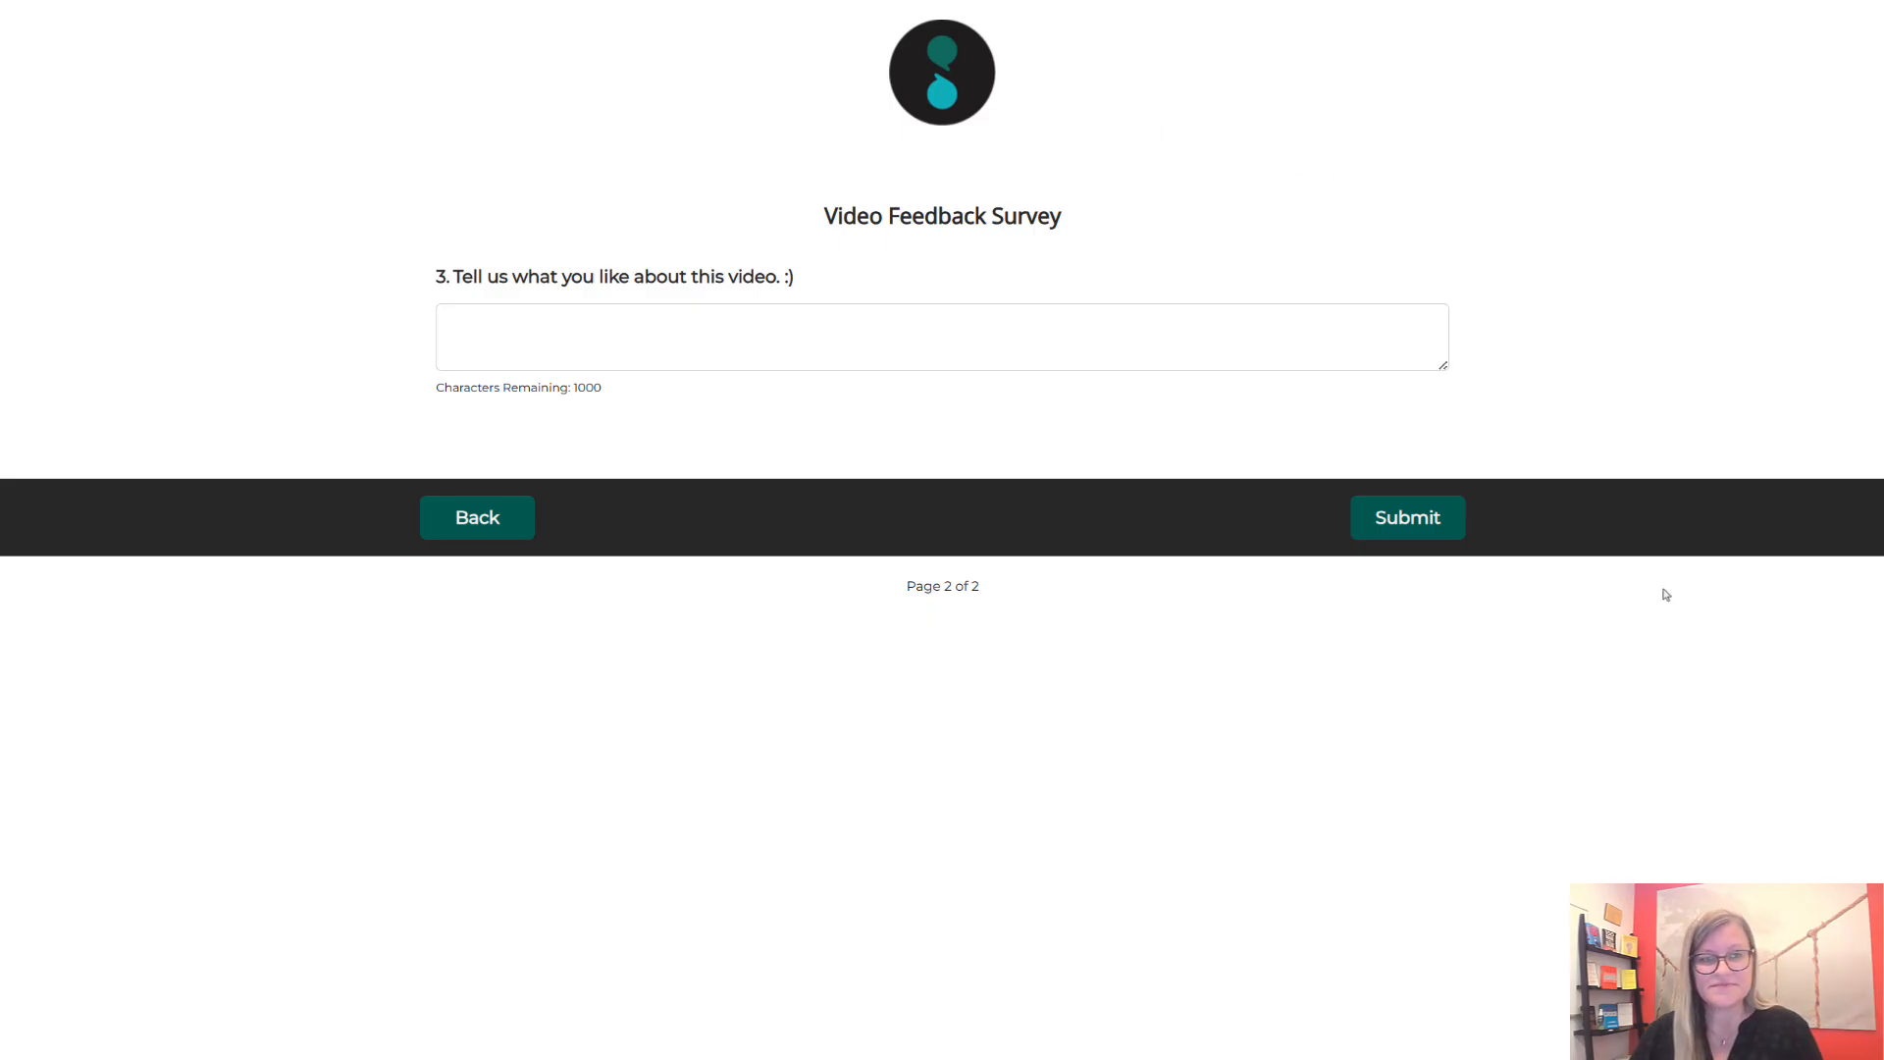
scroll(1666, 595, "up", 2)
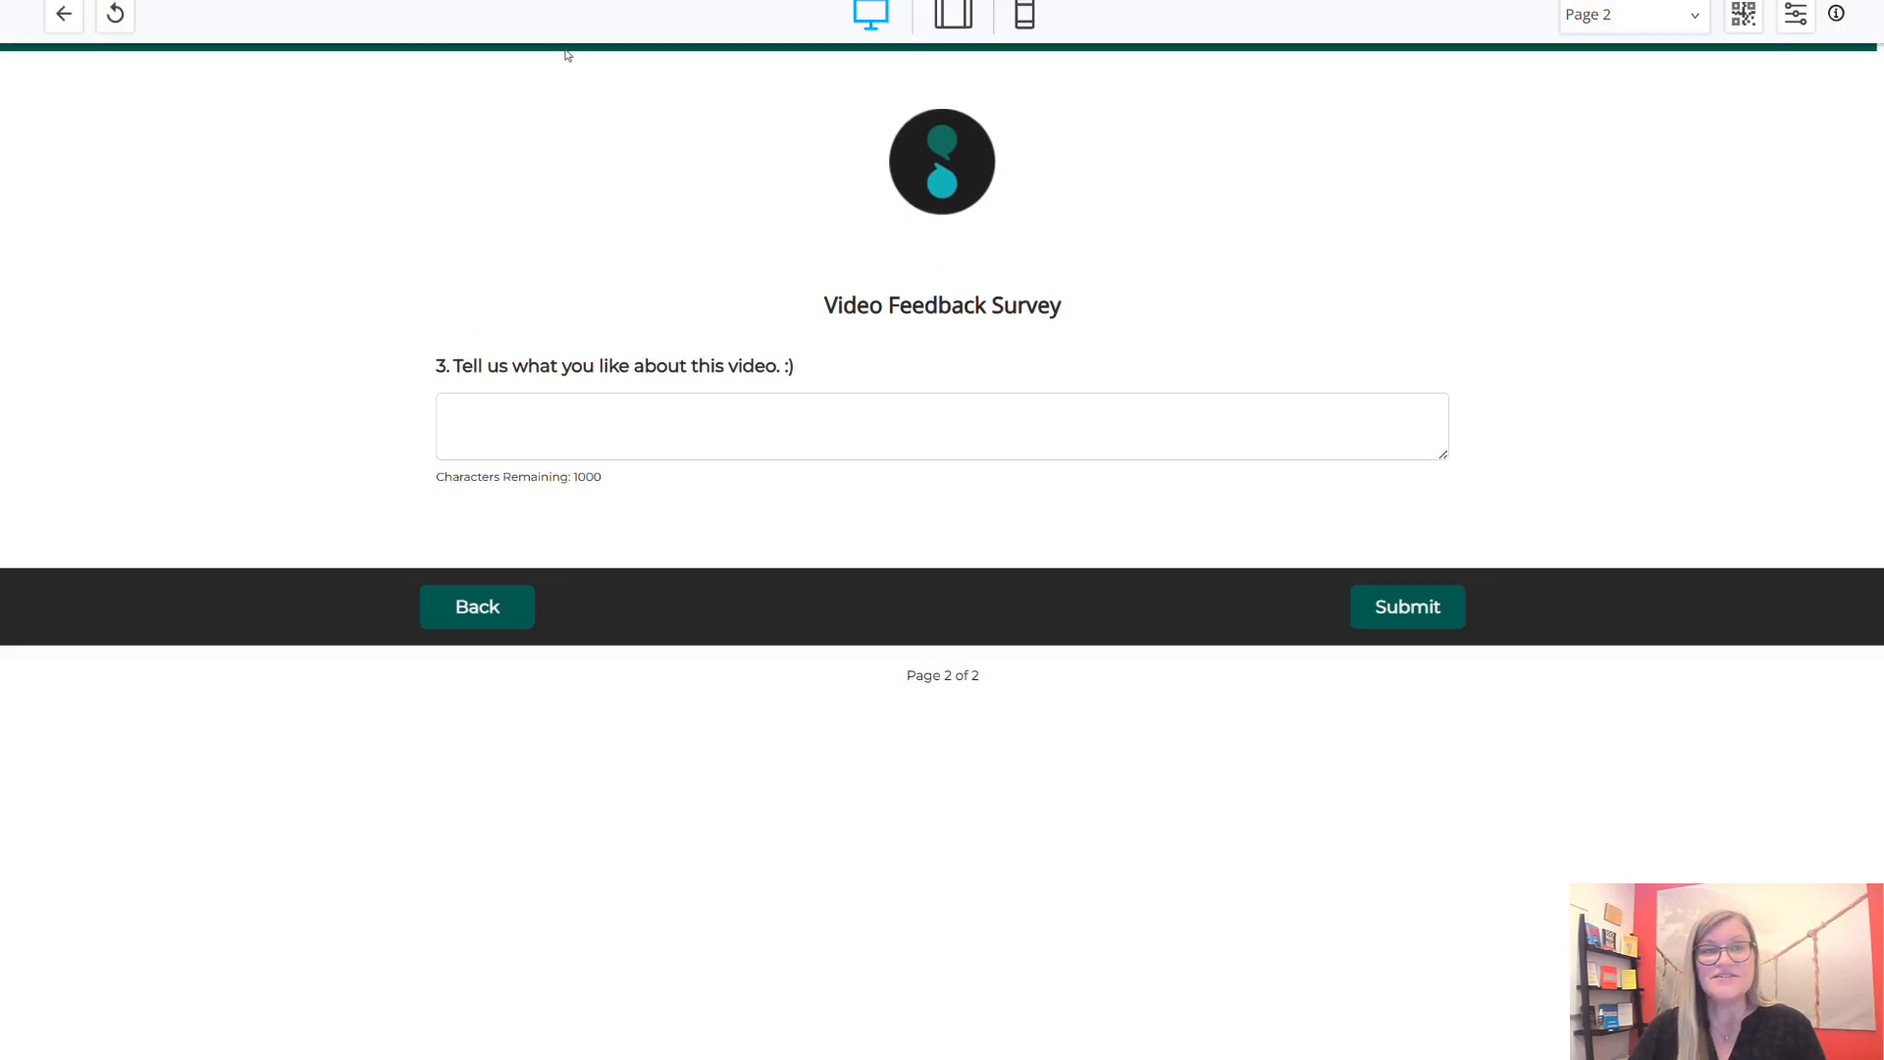
left_click(63, 26)
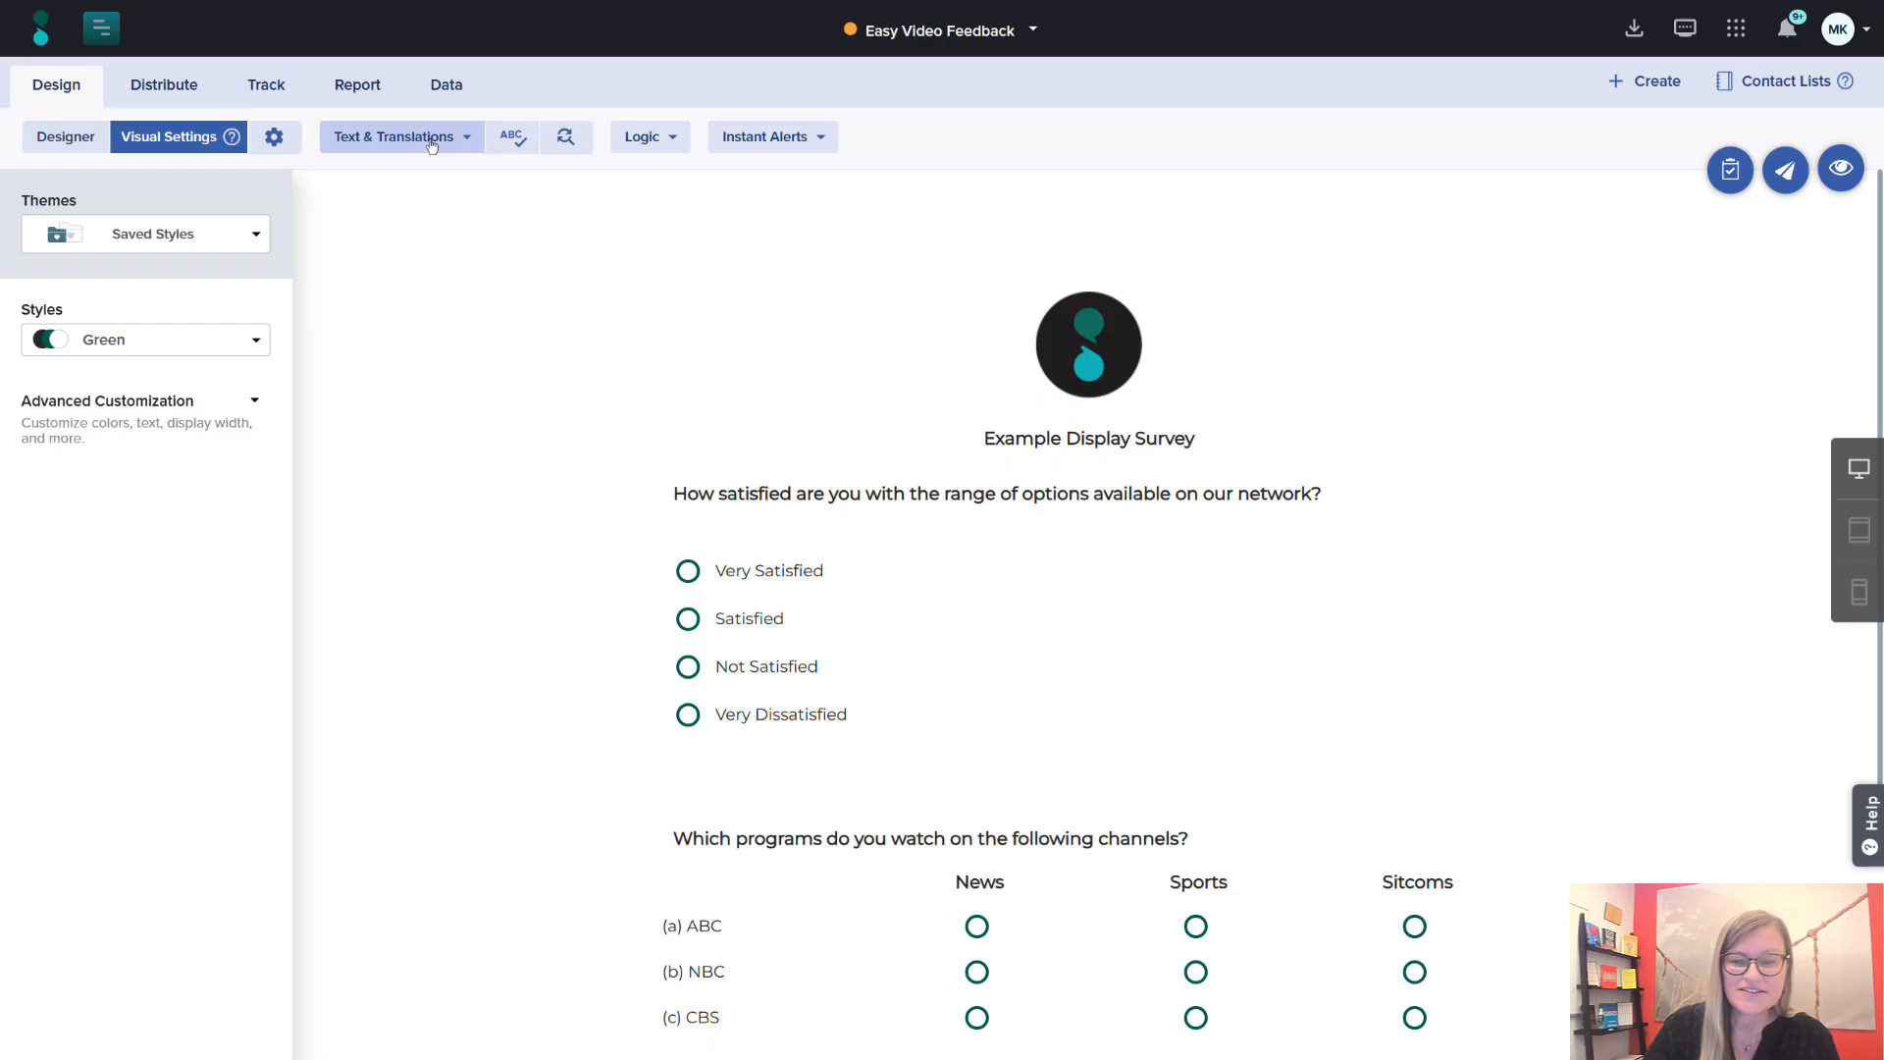
left_click(672, 138)
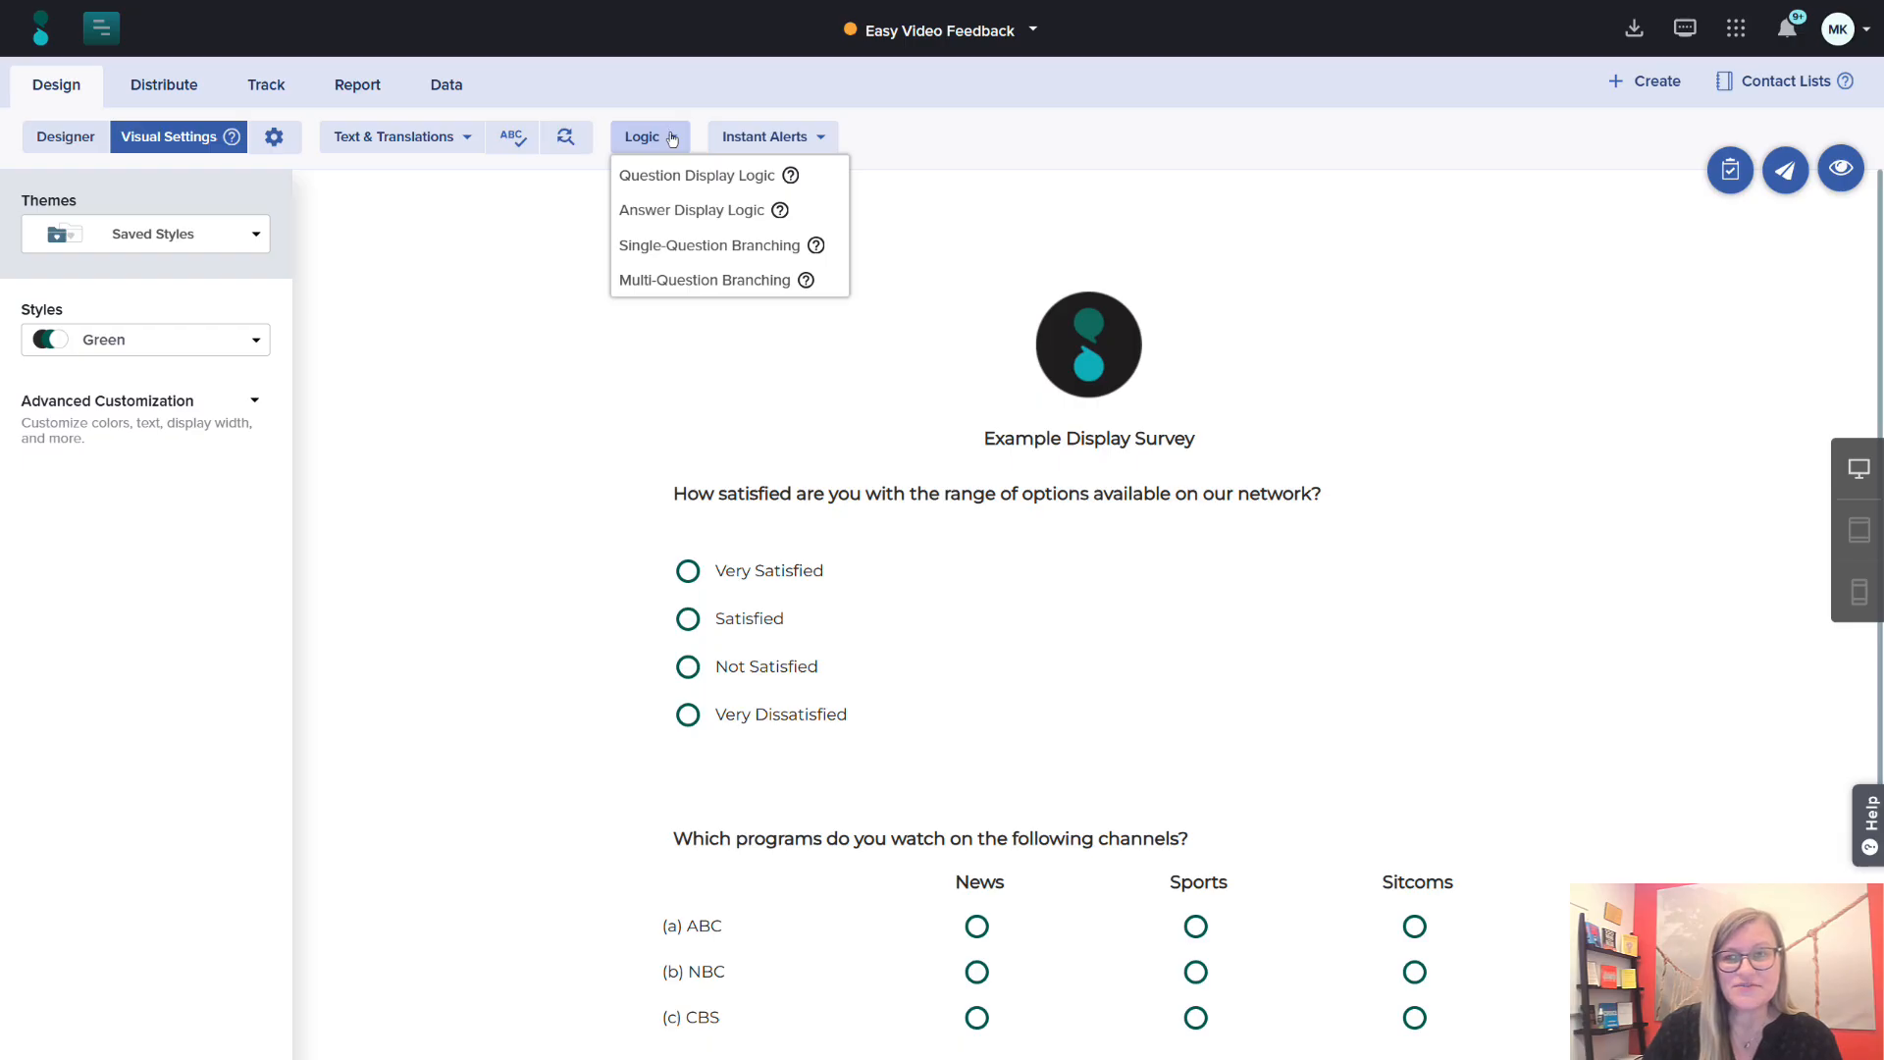
left_click(780, 142)
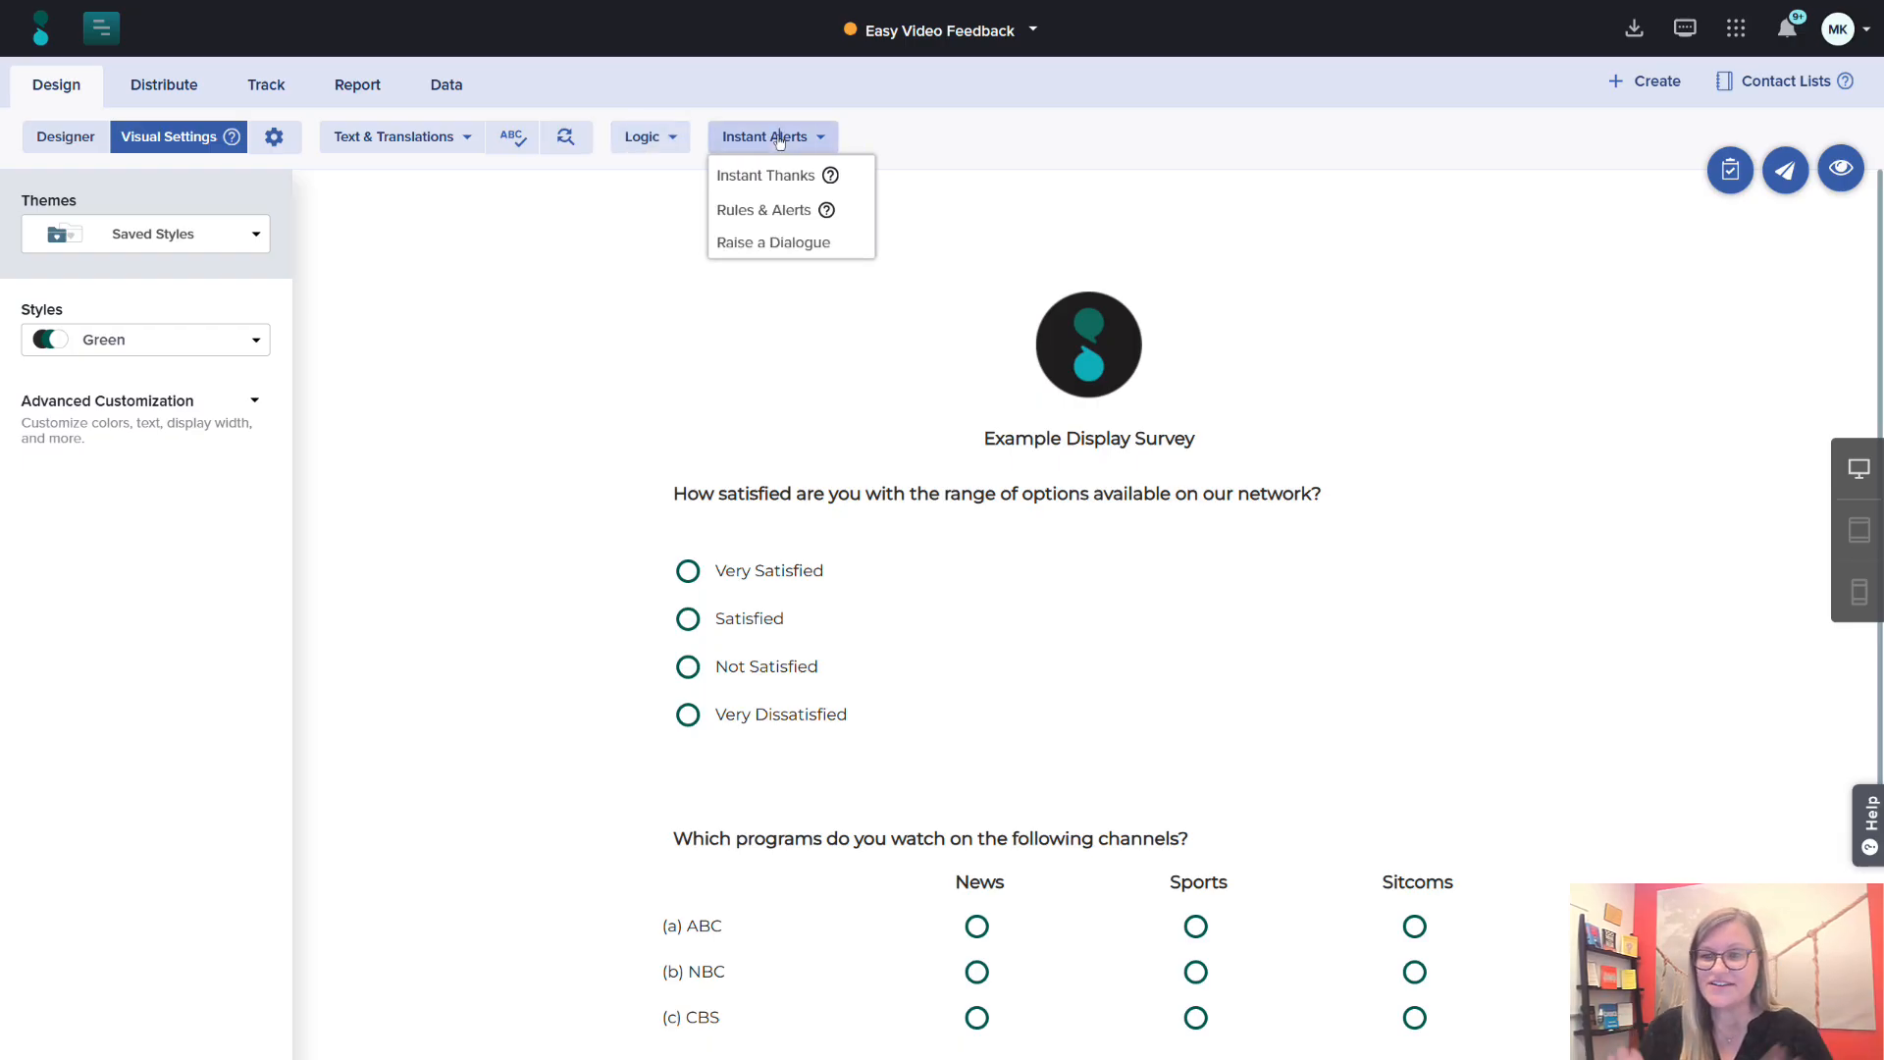
left_click(540, 325)
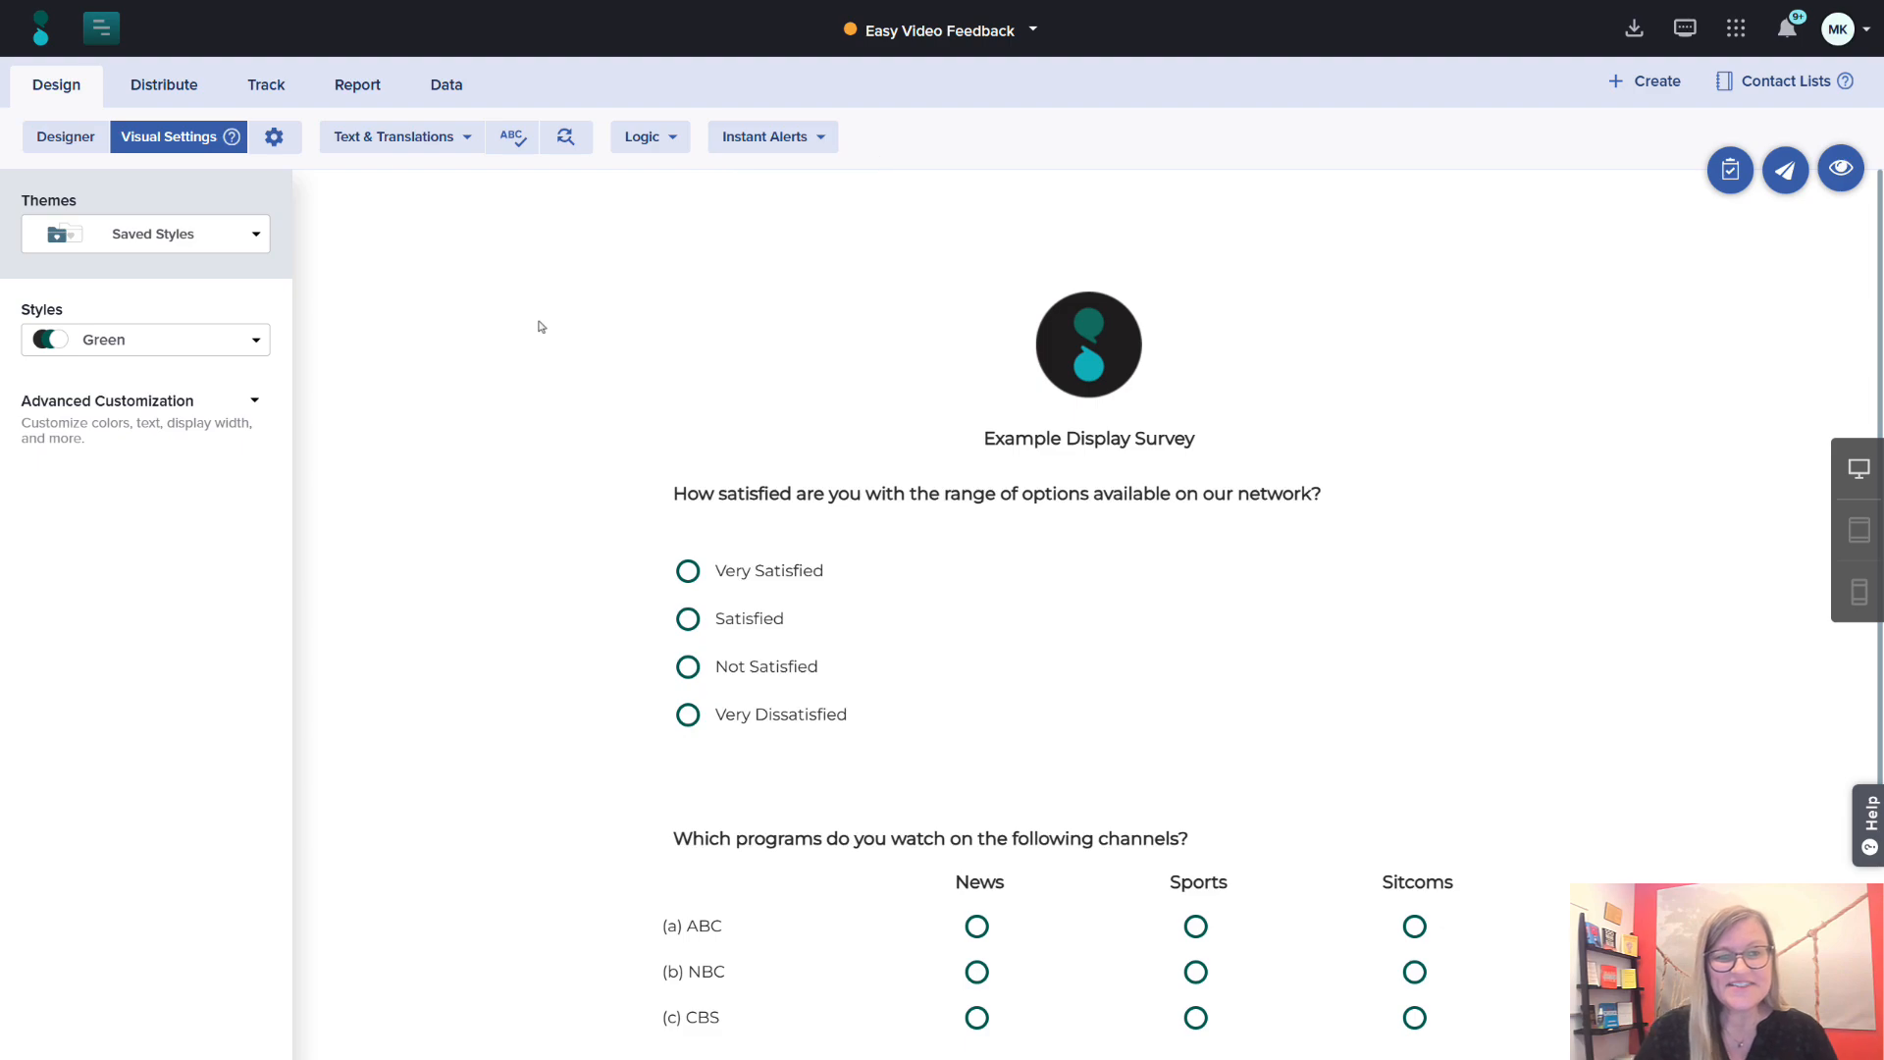
Generate a participation link for distributing the Easy Video Feedback survey.
left_click(137, 90)
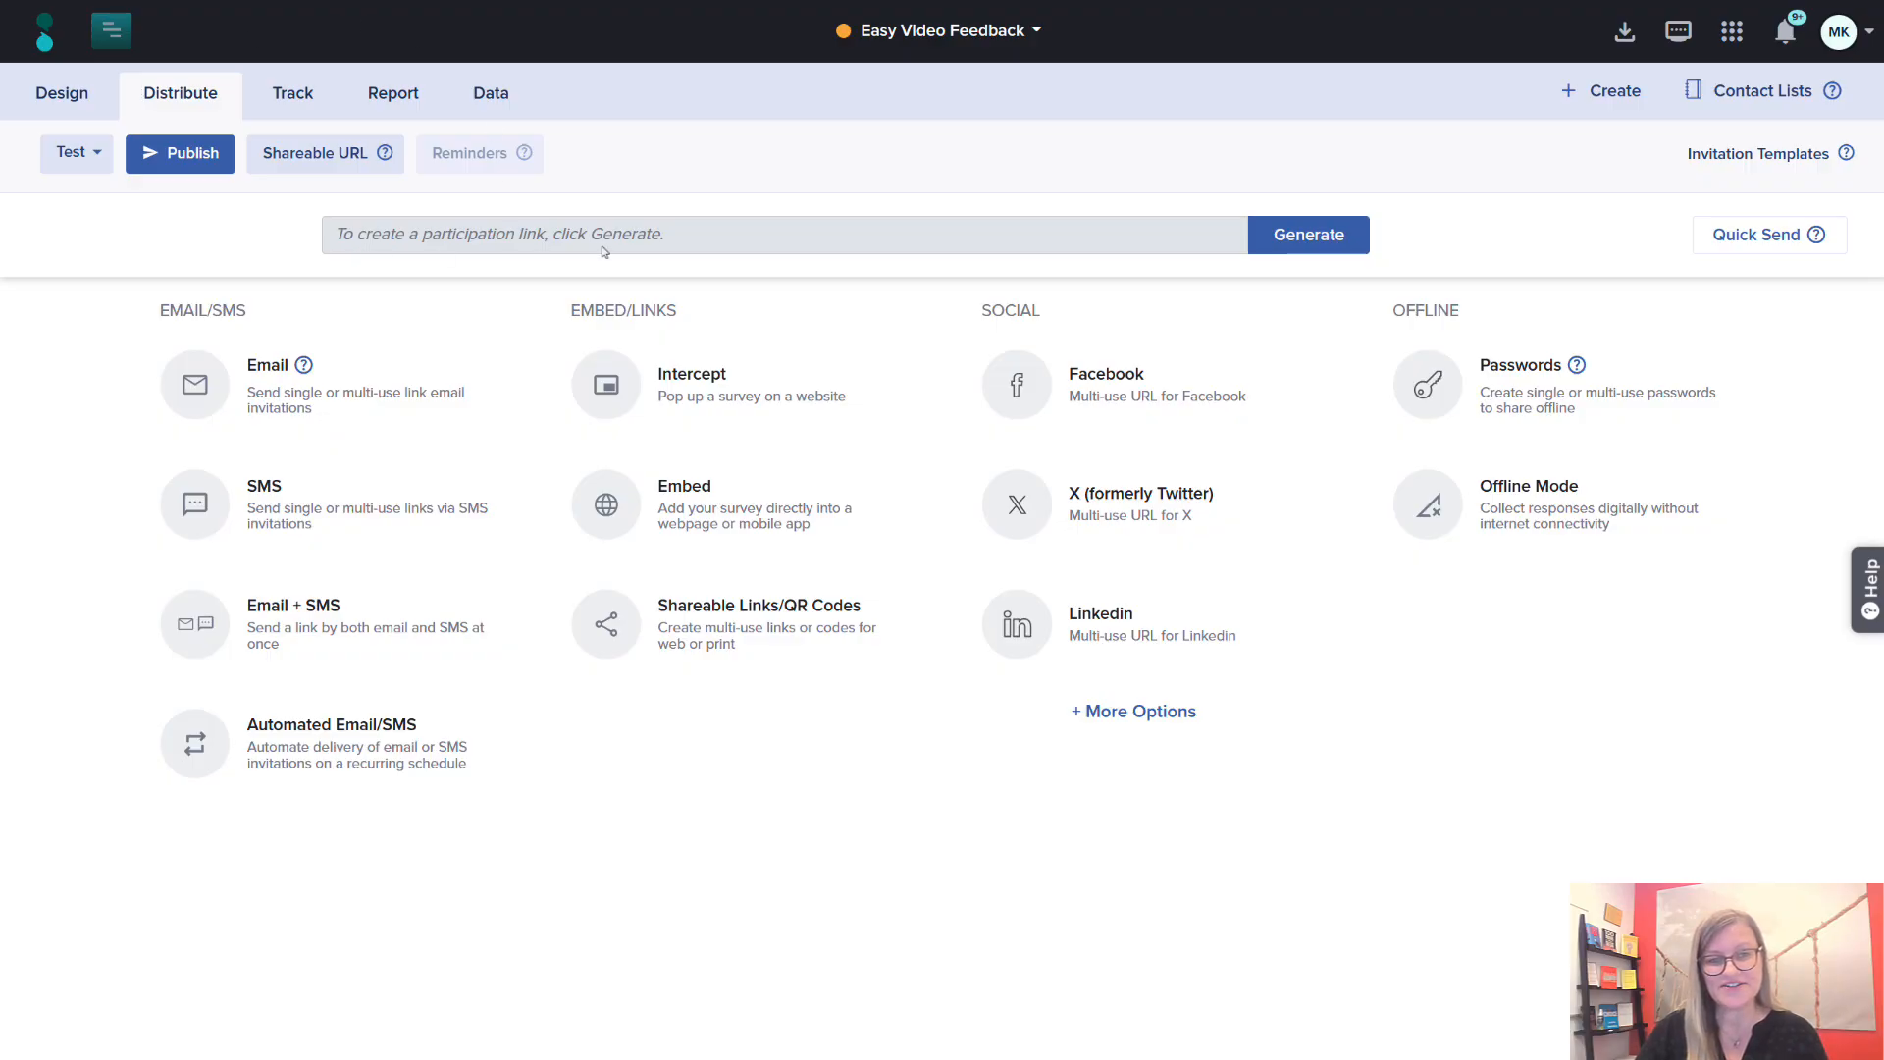
left_click(1301, 239)
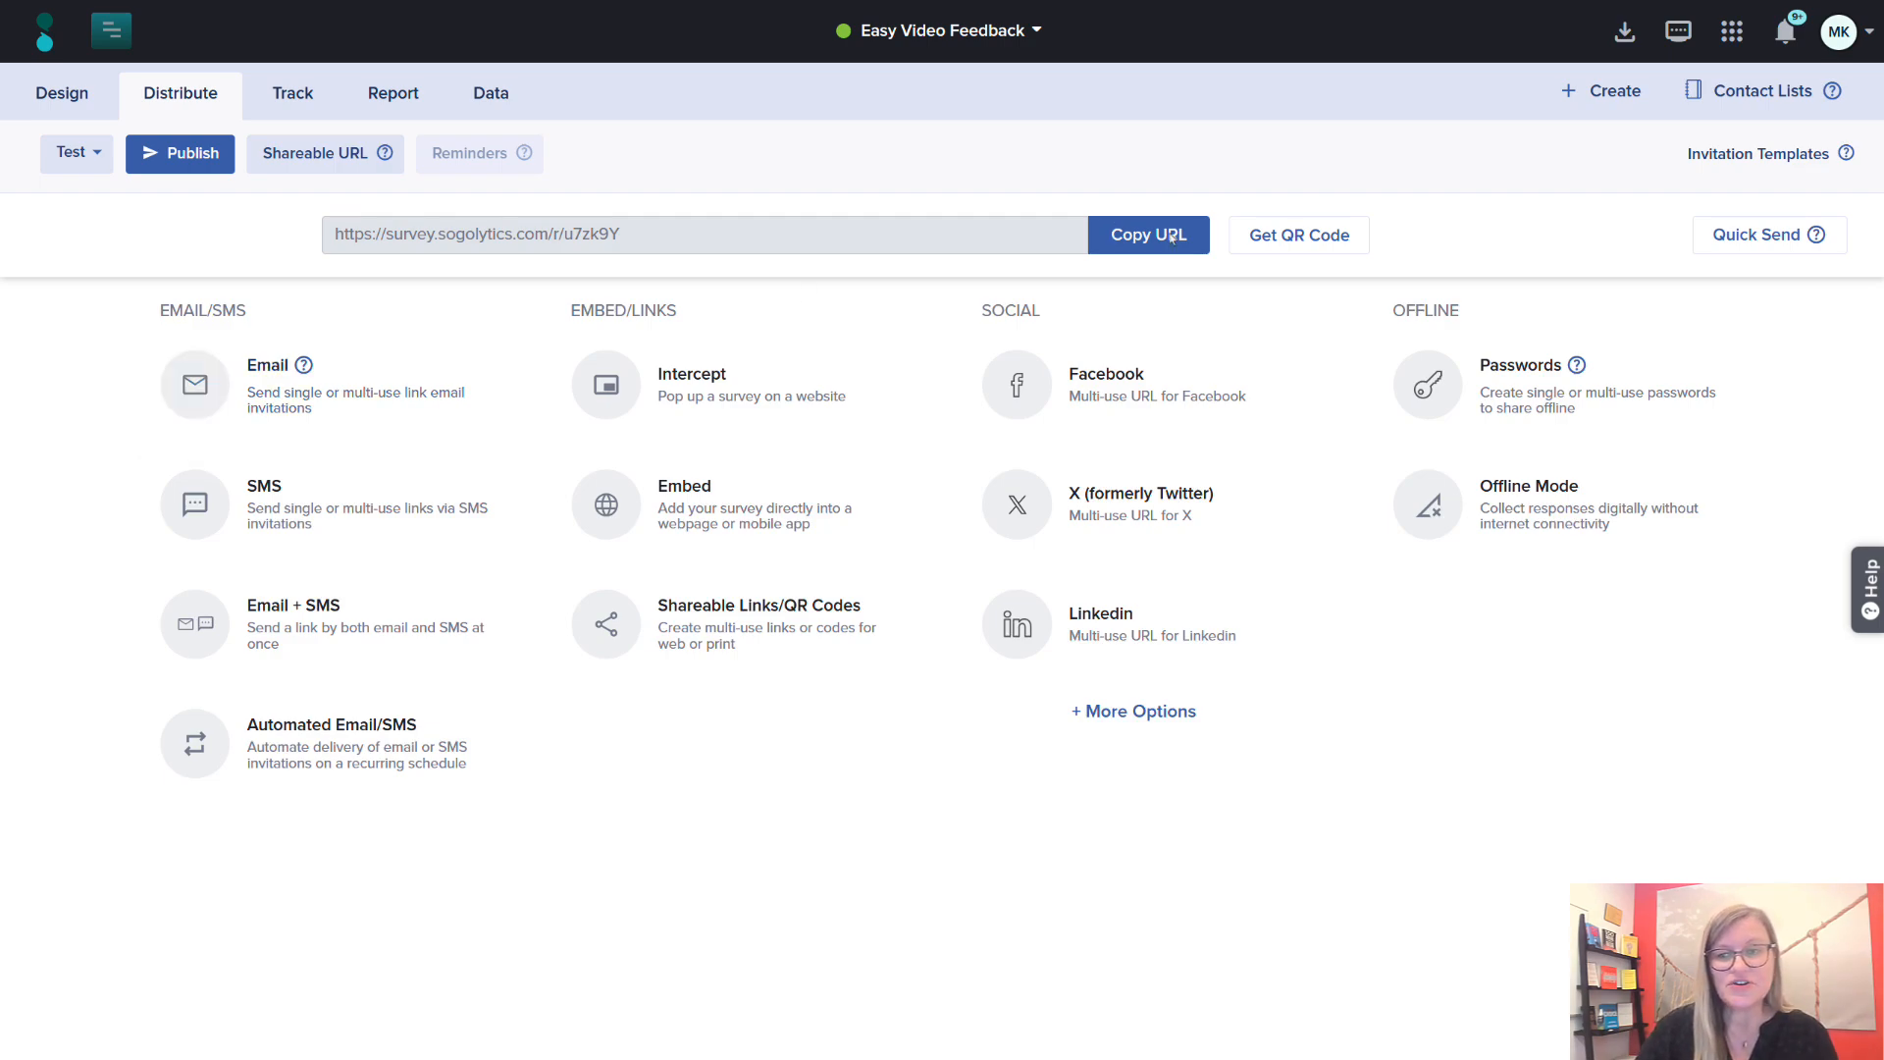
Look through the available email invitation templates and close the template gallery.
left_click(1752, 163)
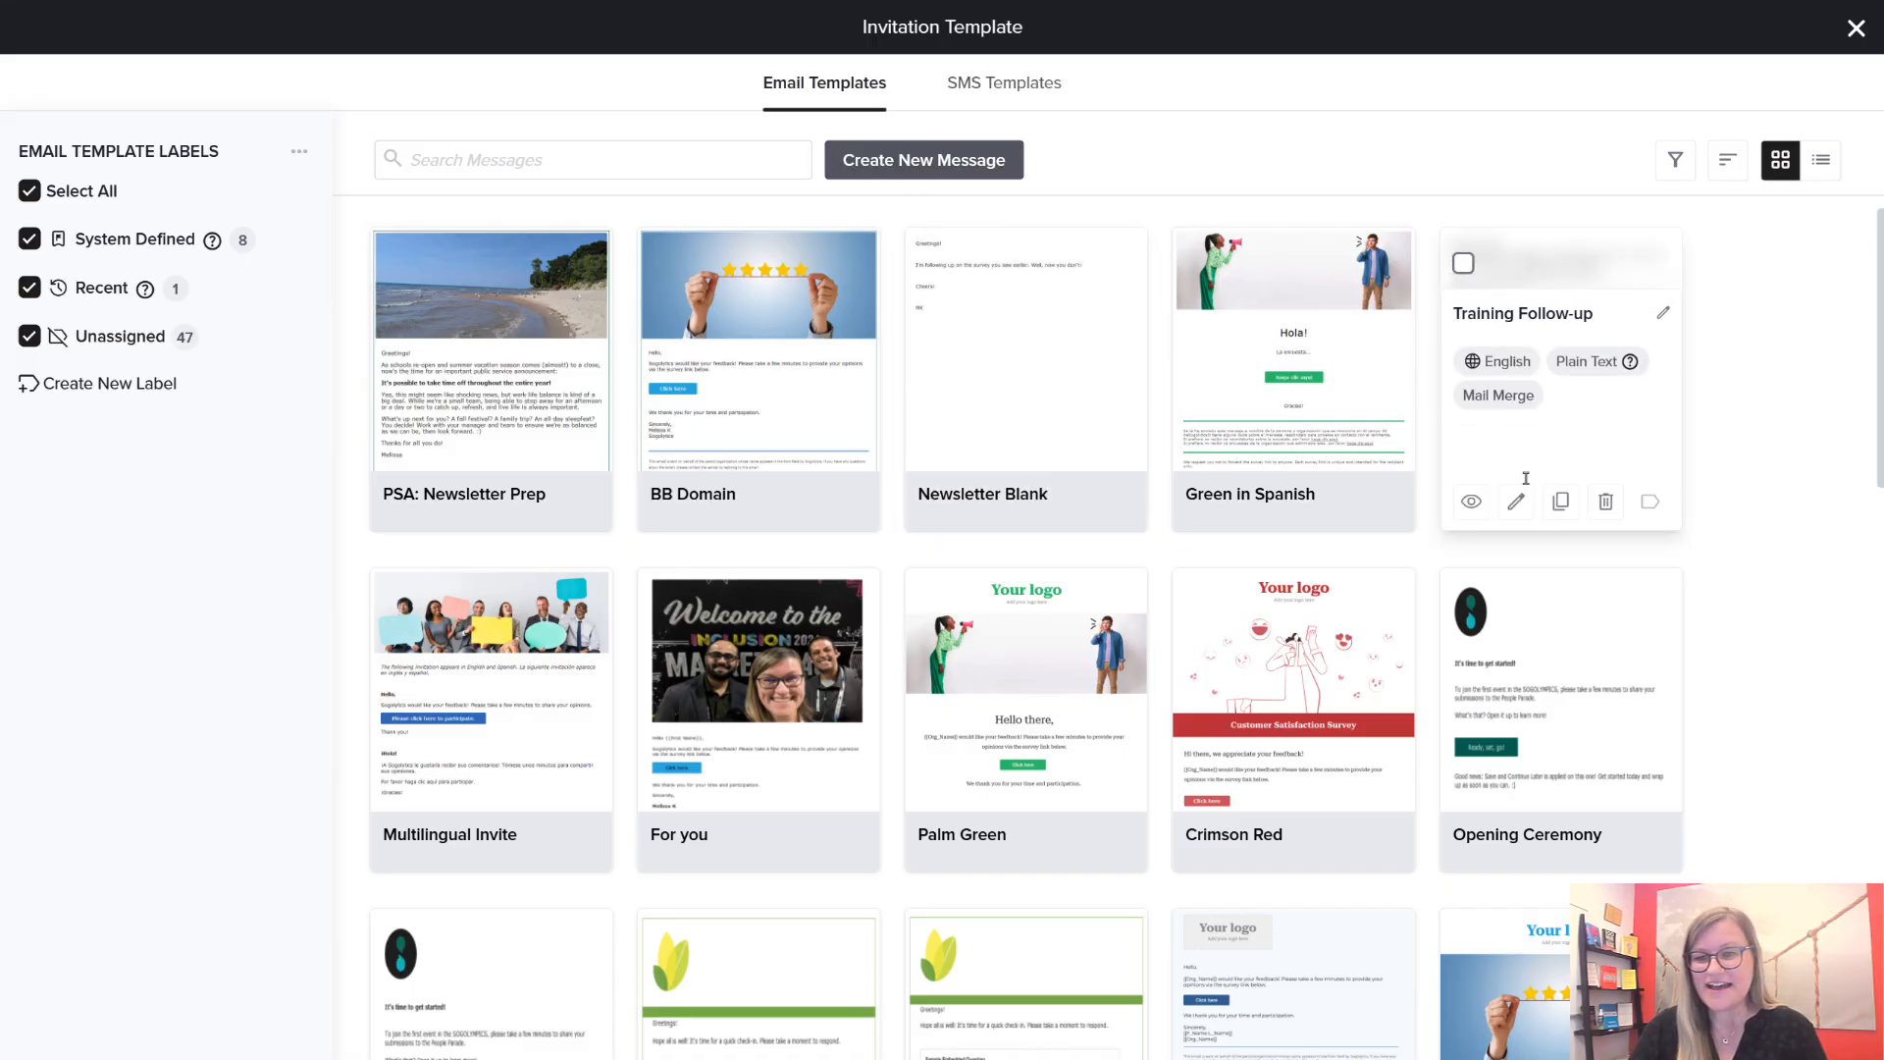
mouse_move(535, 650)
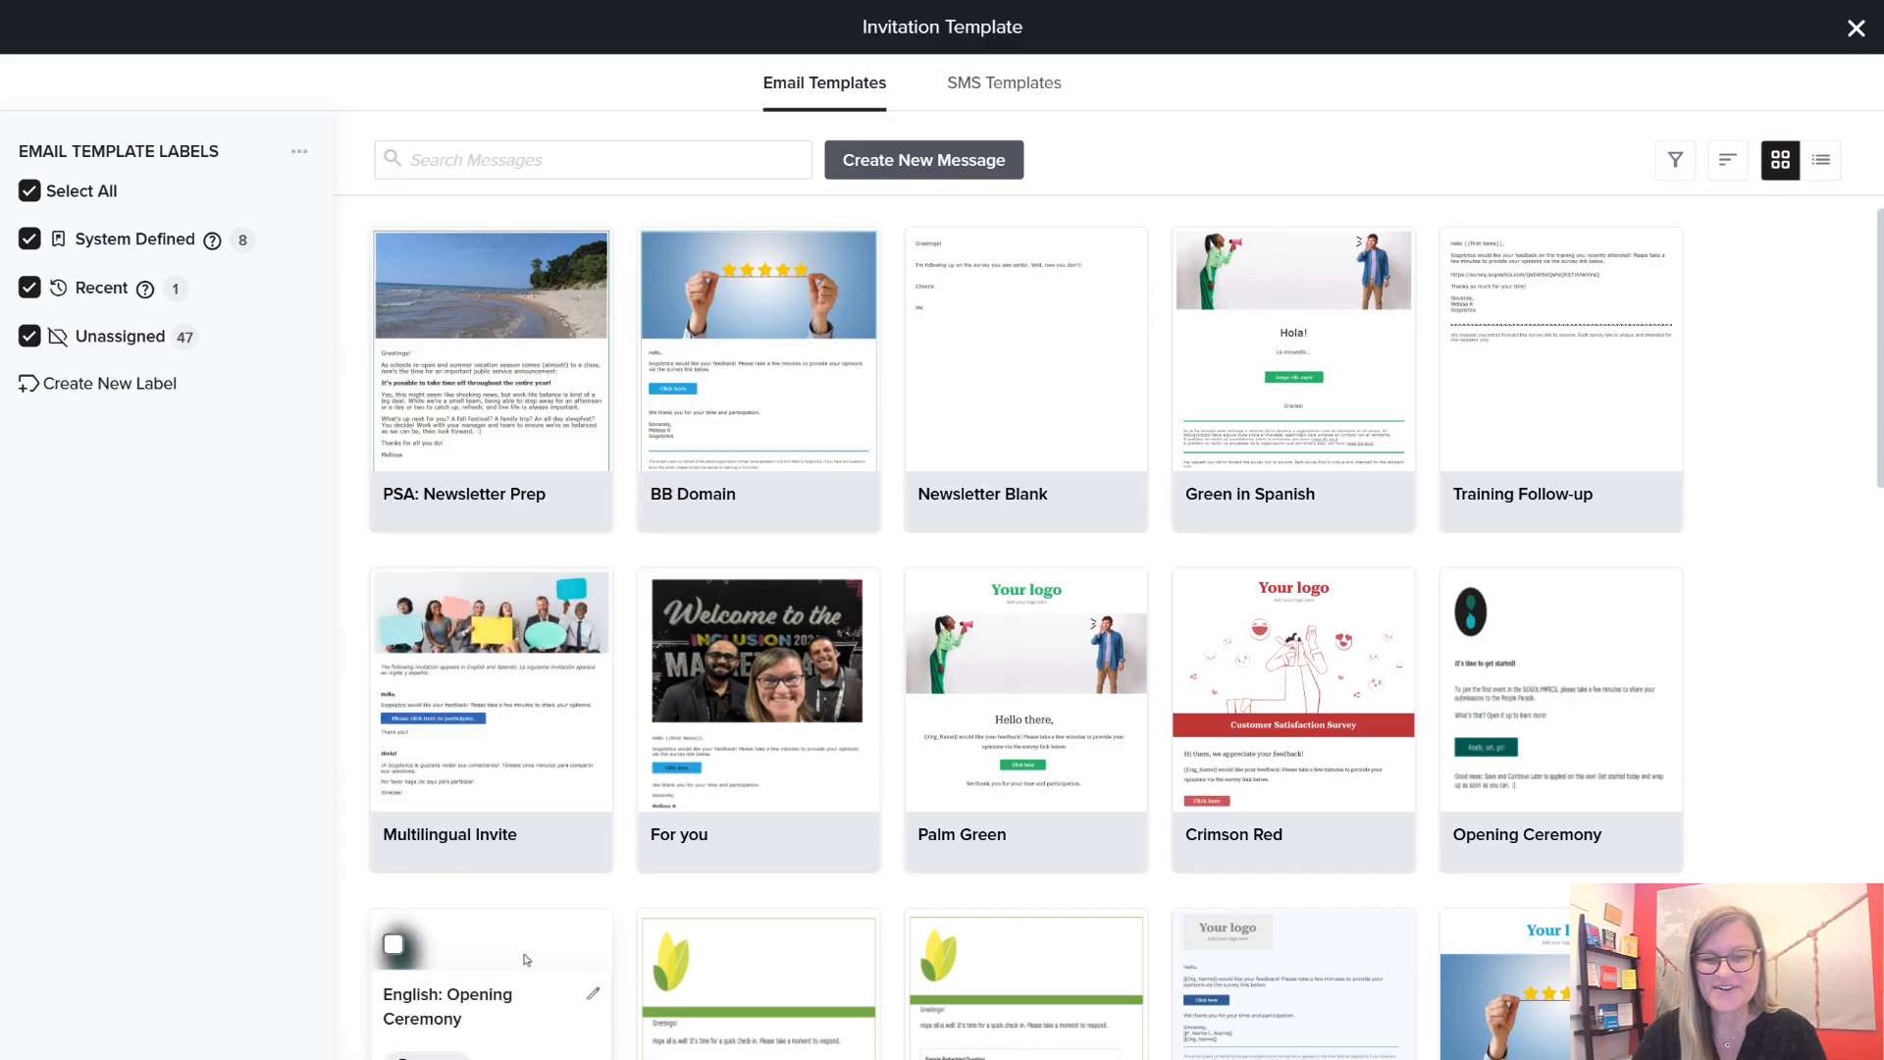
mouse_move(1018, 1028)
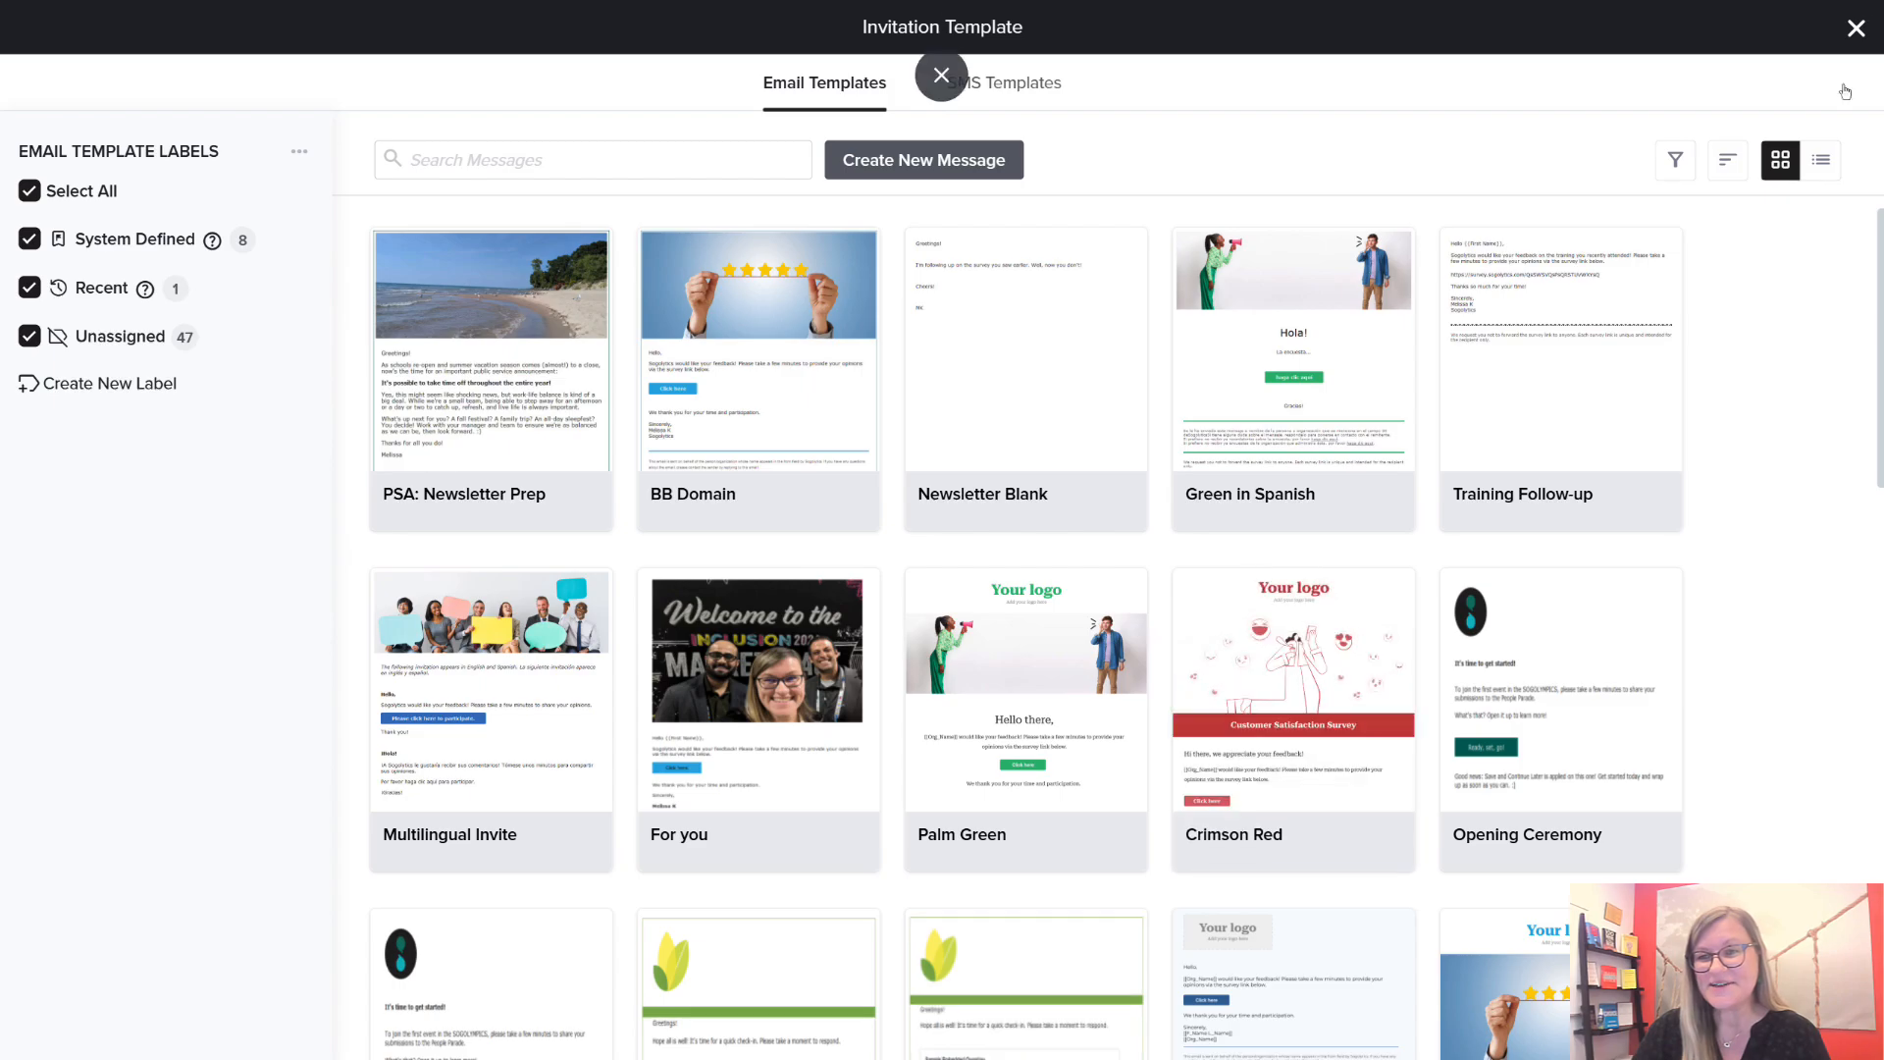
left_click(1854, 31)
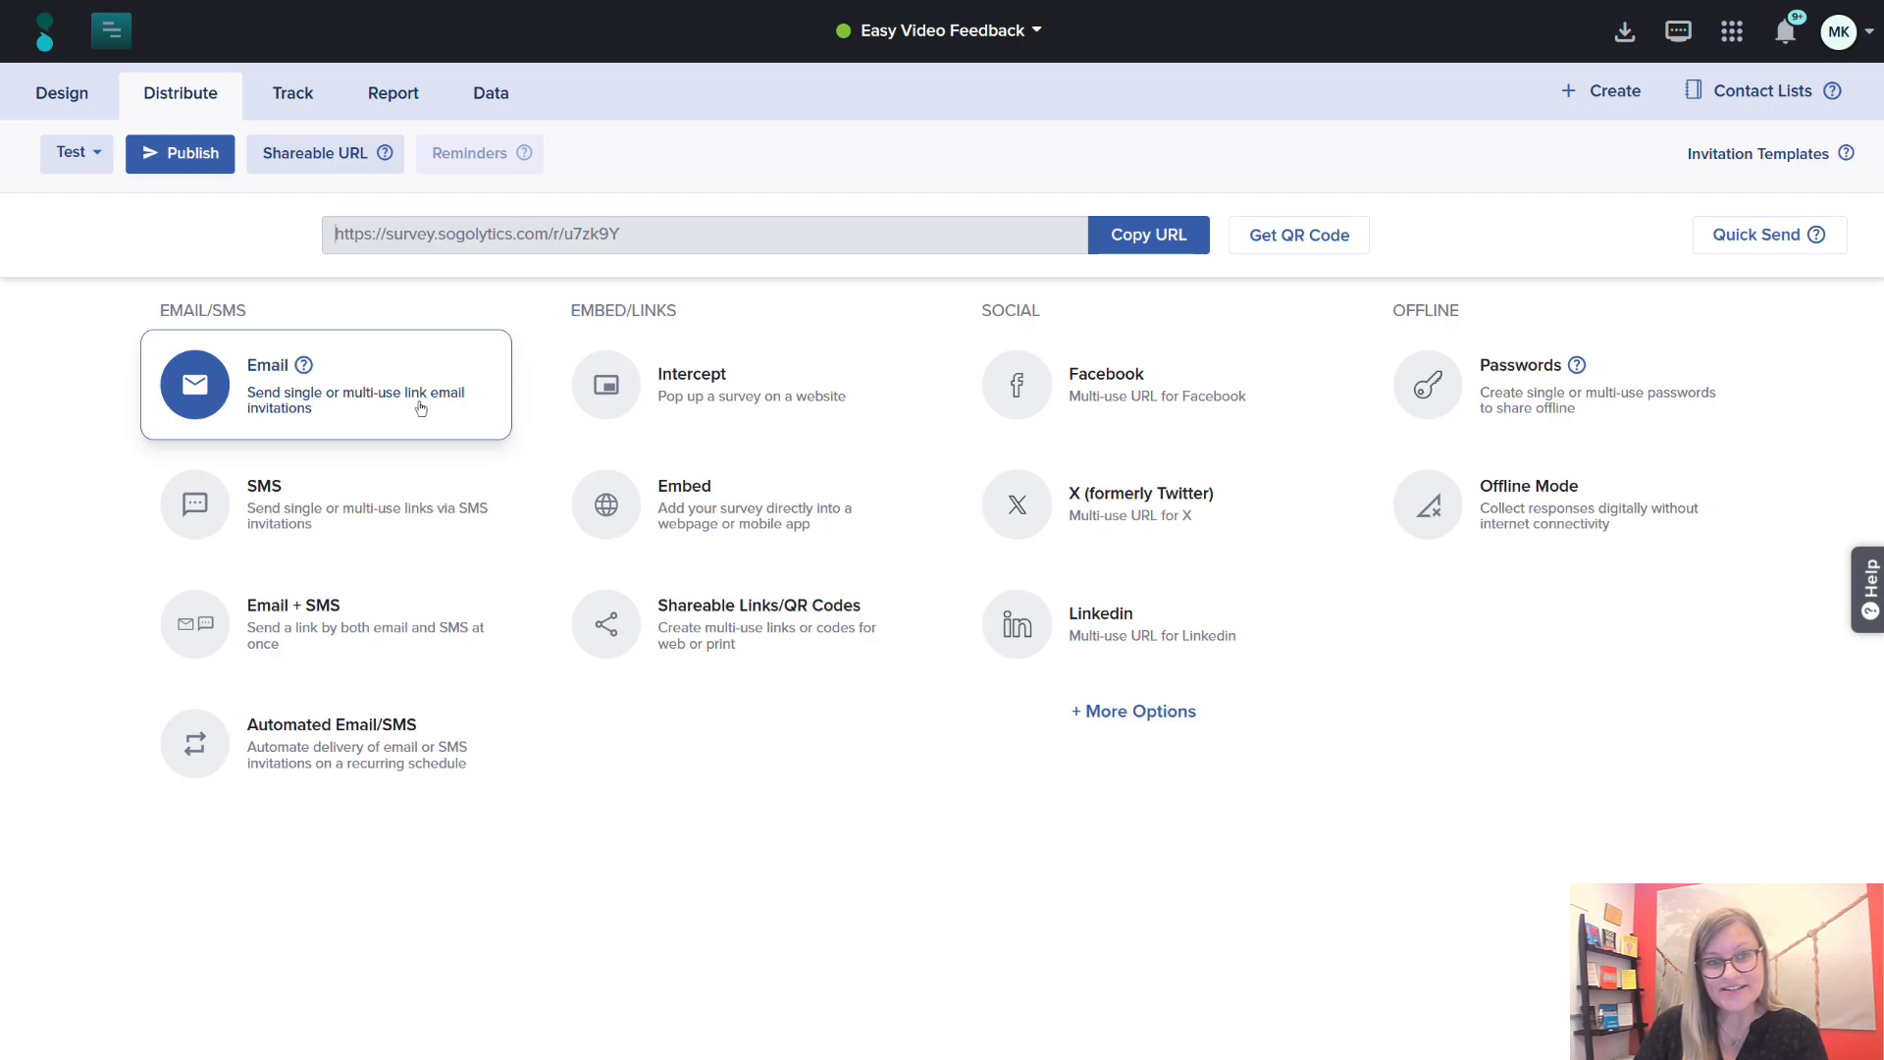
left_click(99, 154)
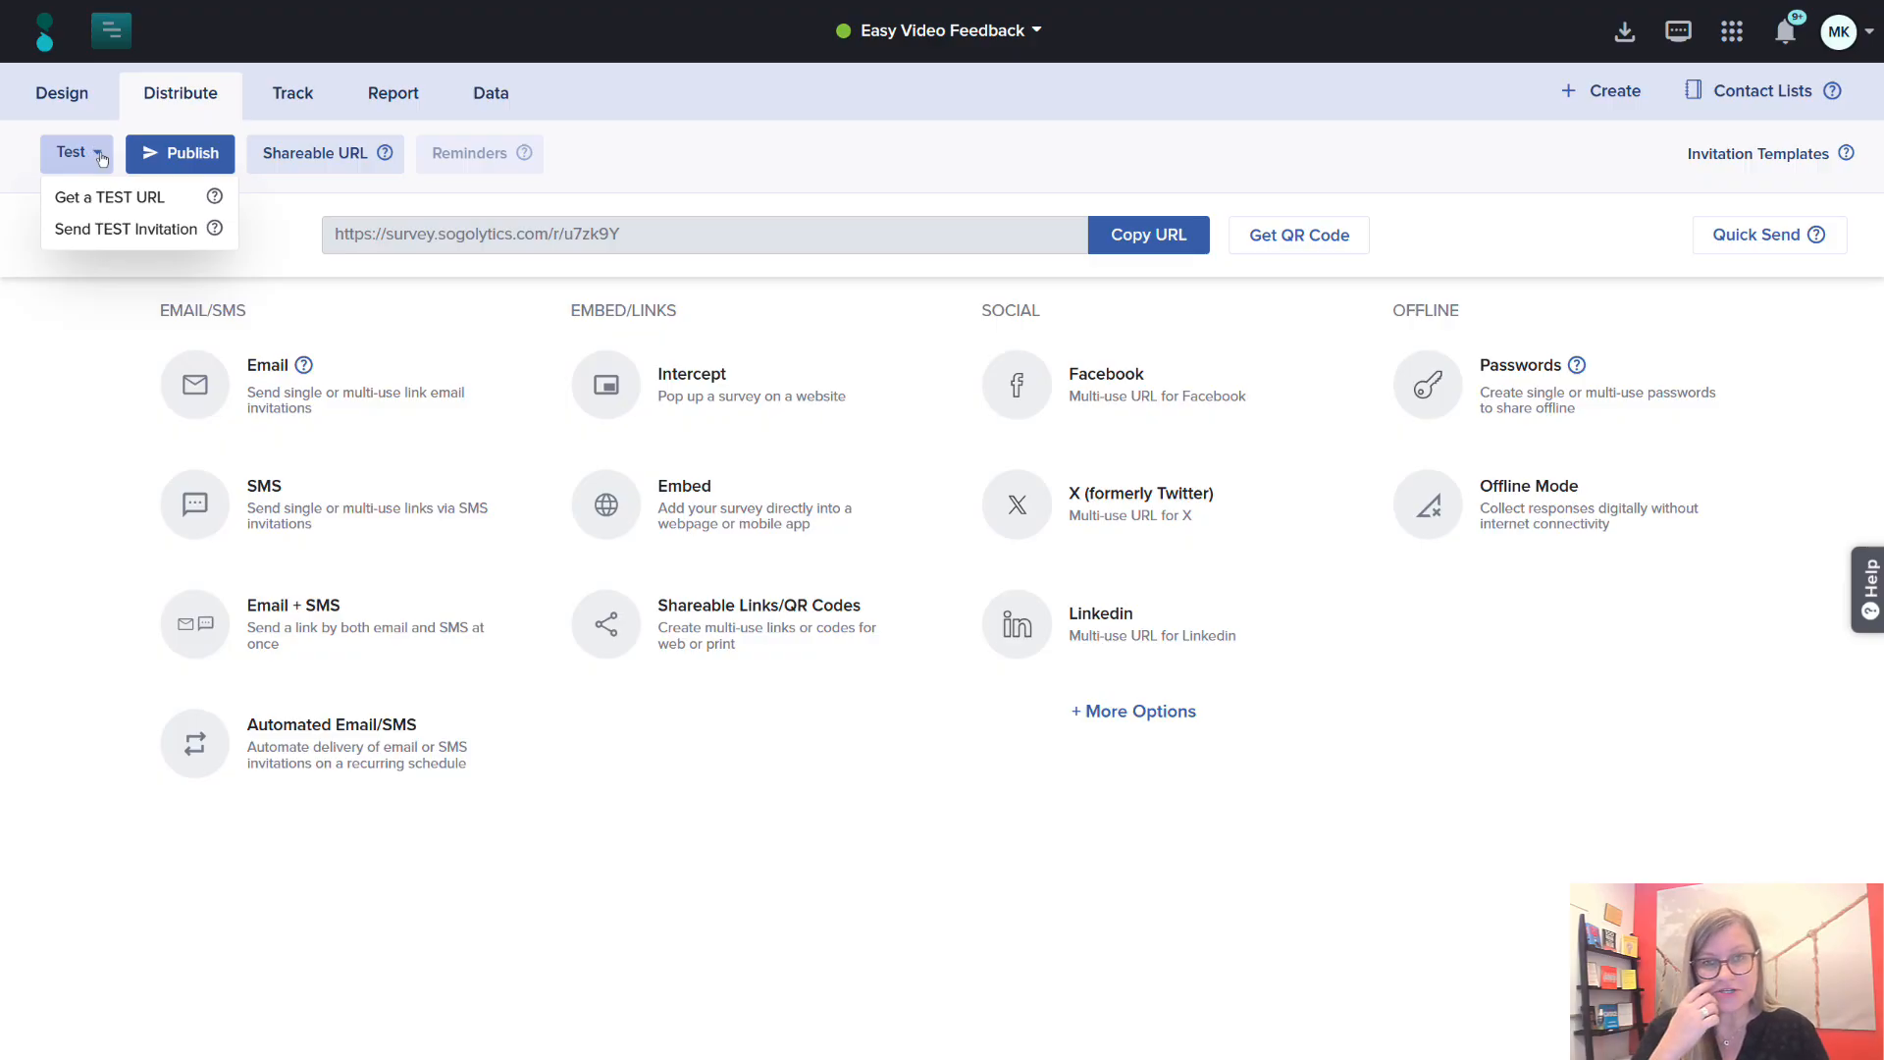
left_click(131, 197)
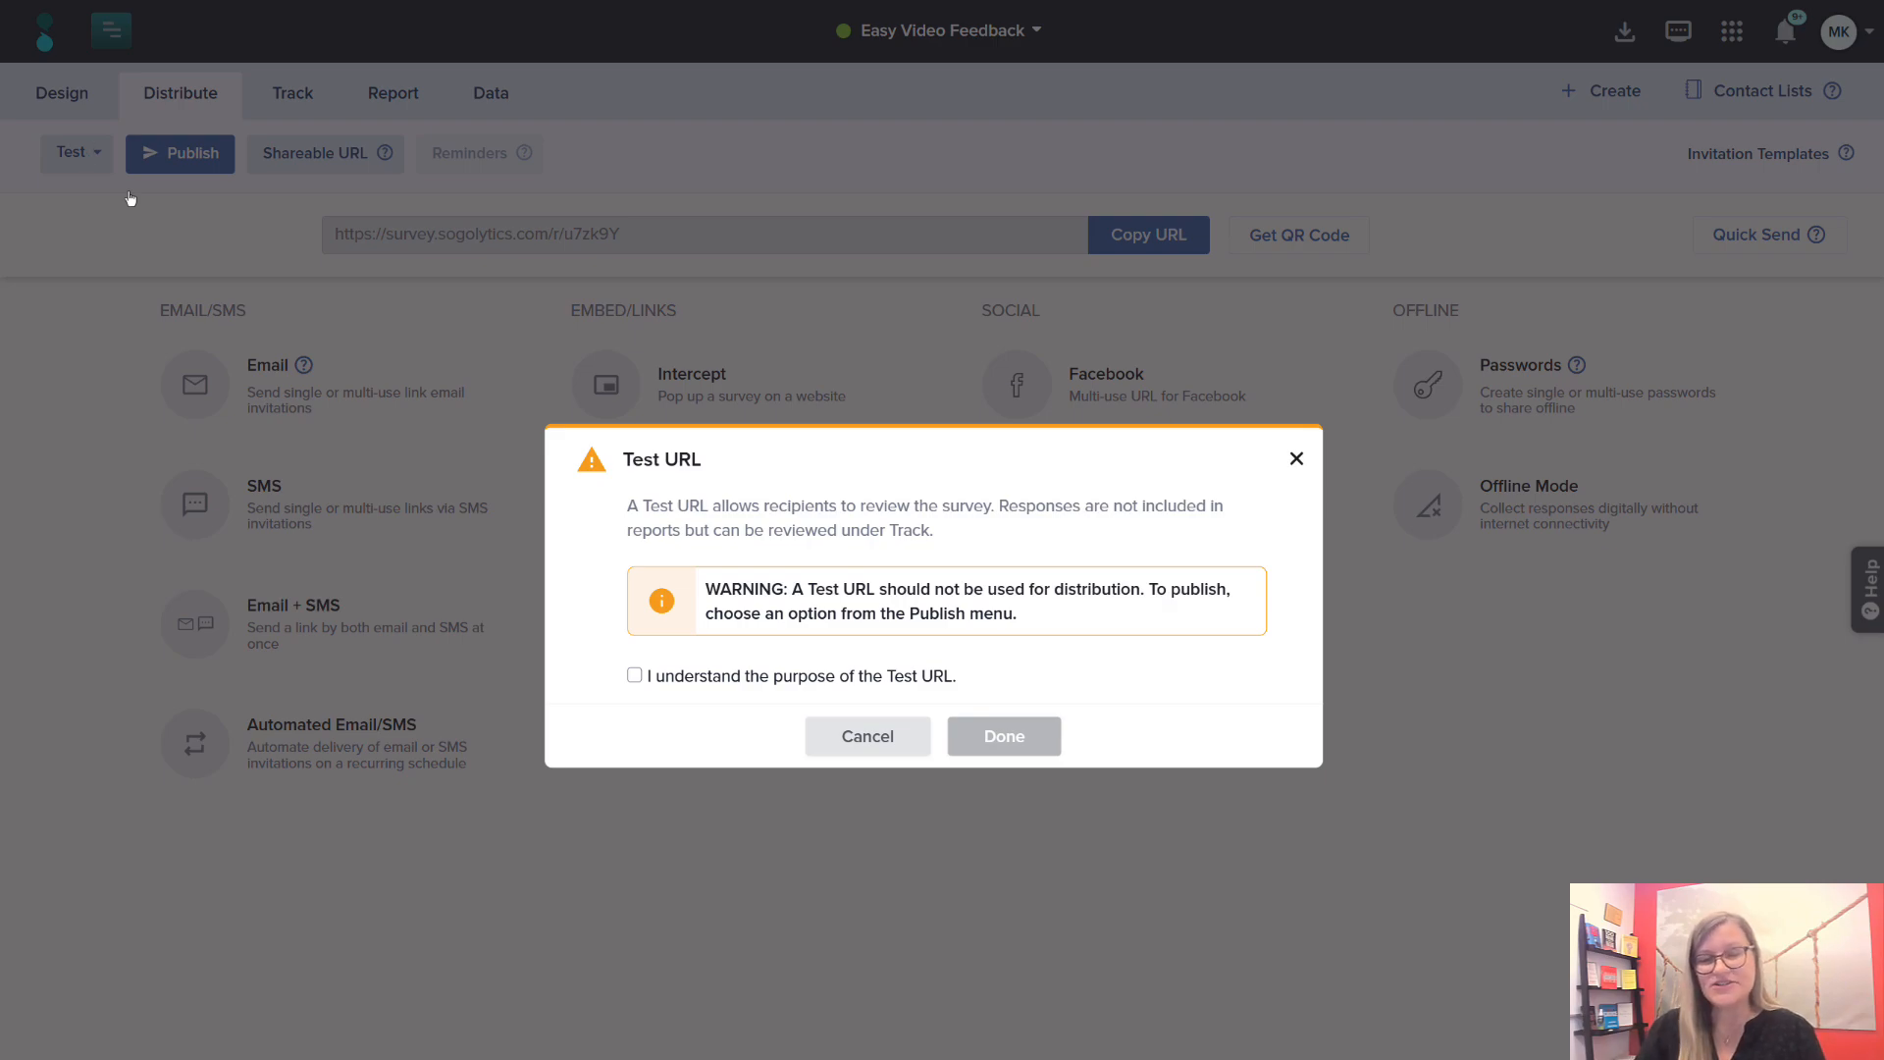
left_click(1297, 459)
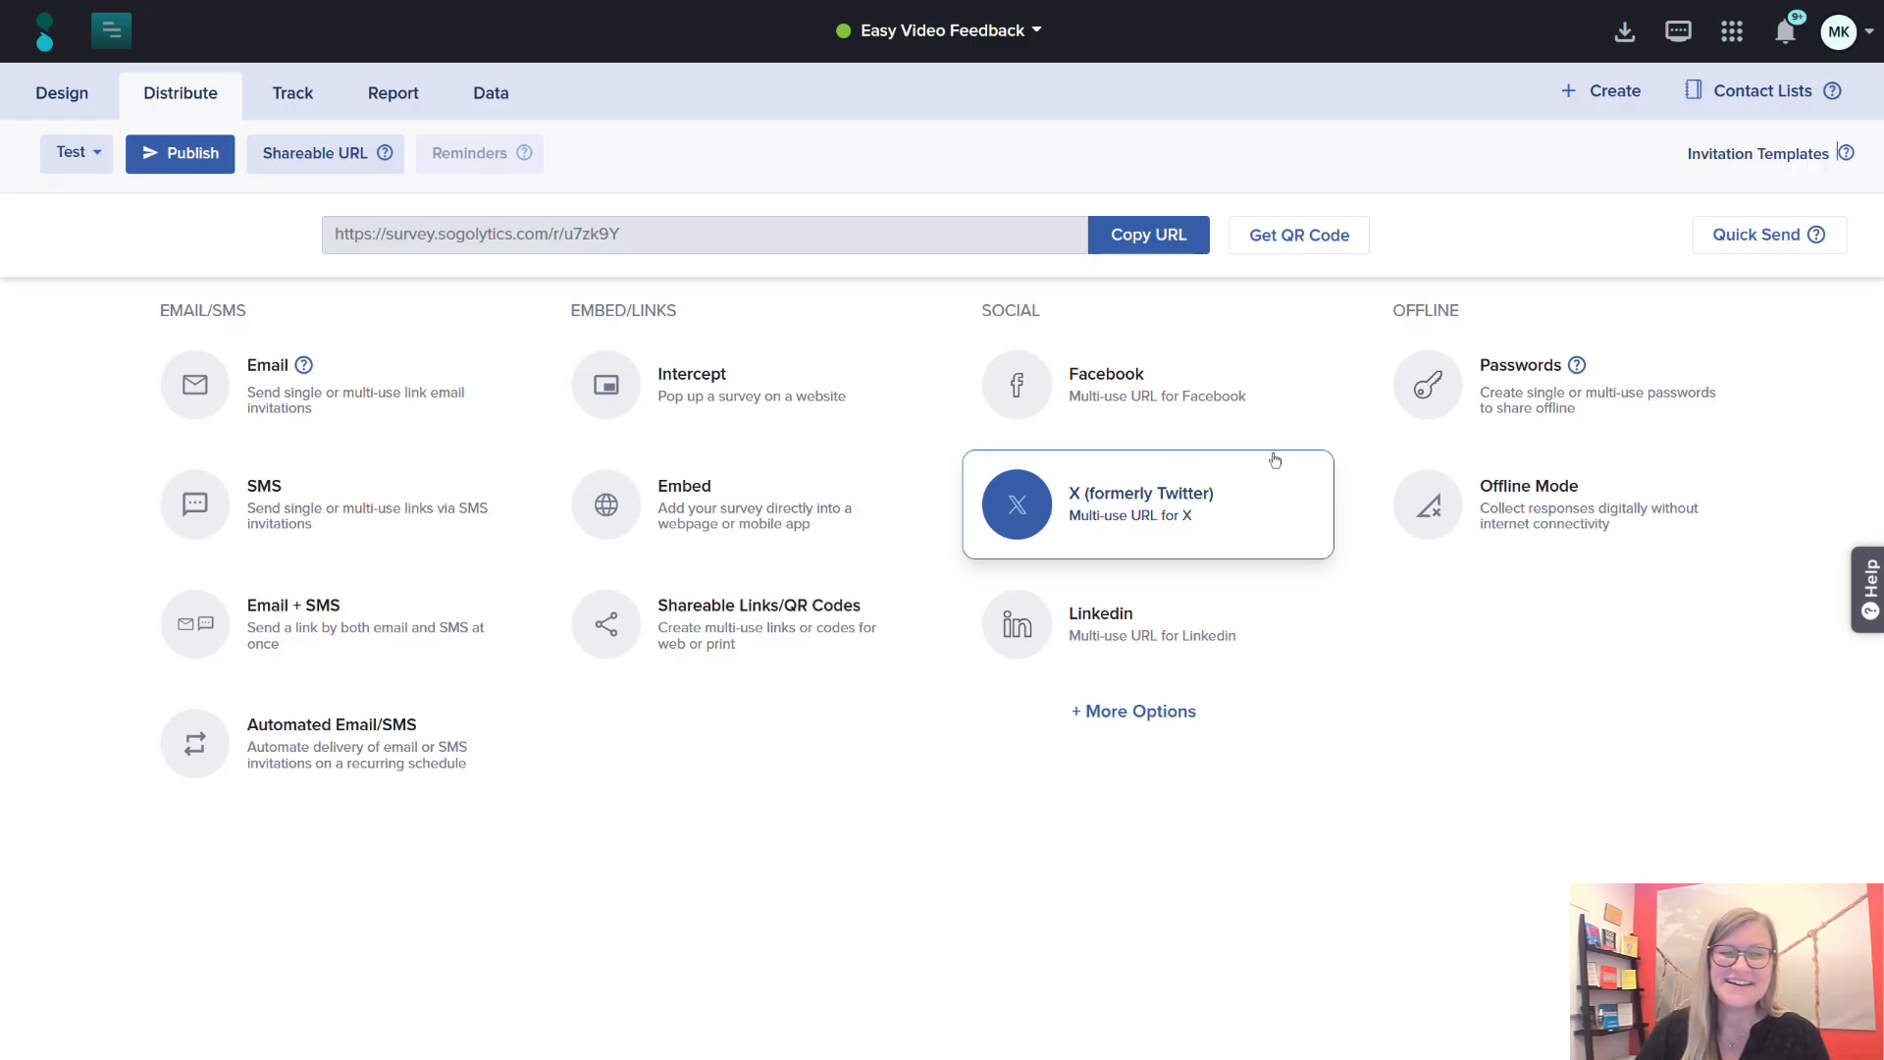
Begin an email invitation for the survey using the Palm Green message template.
left_click(393, 395)
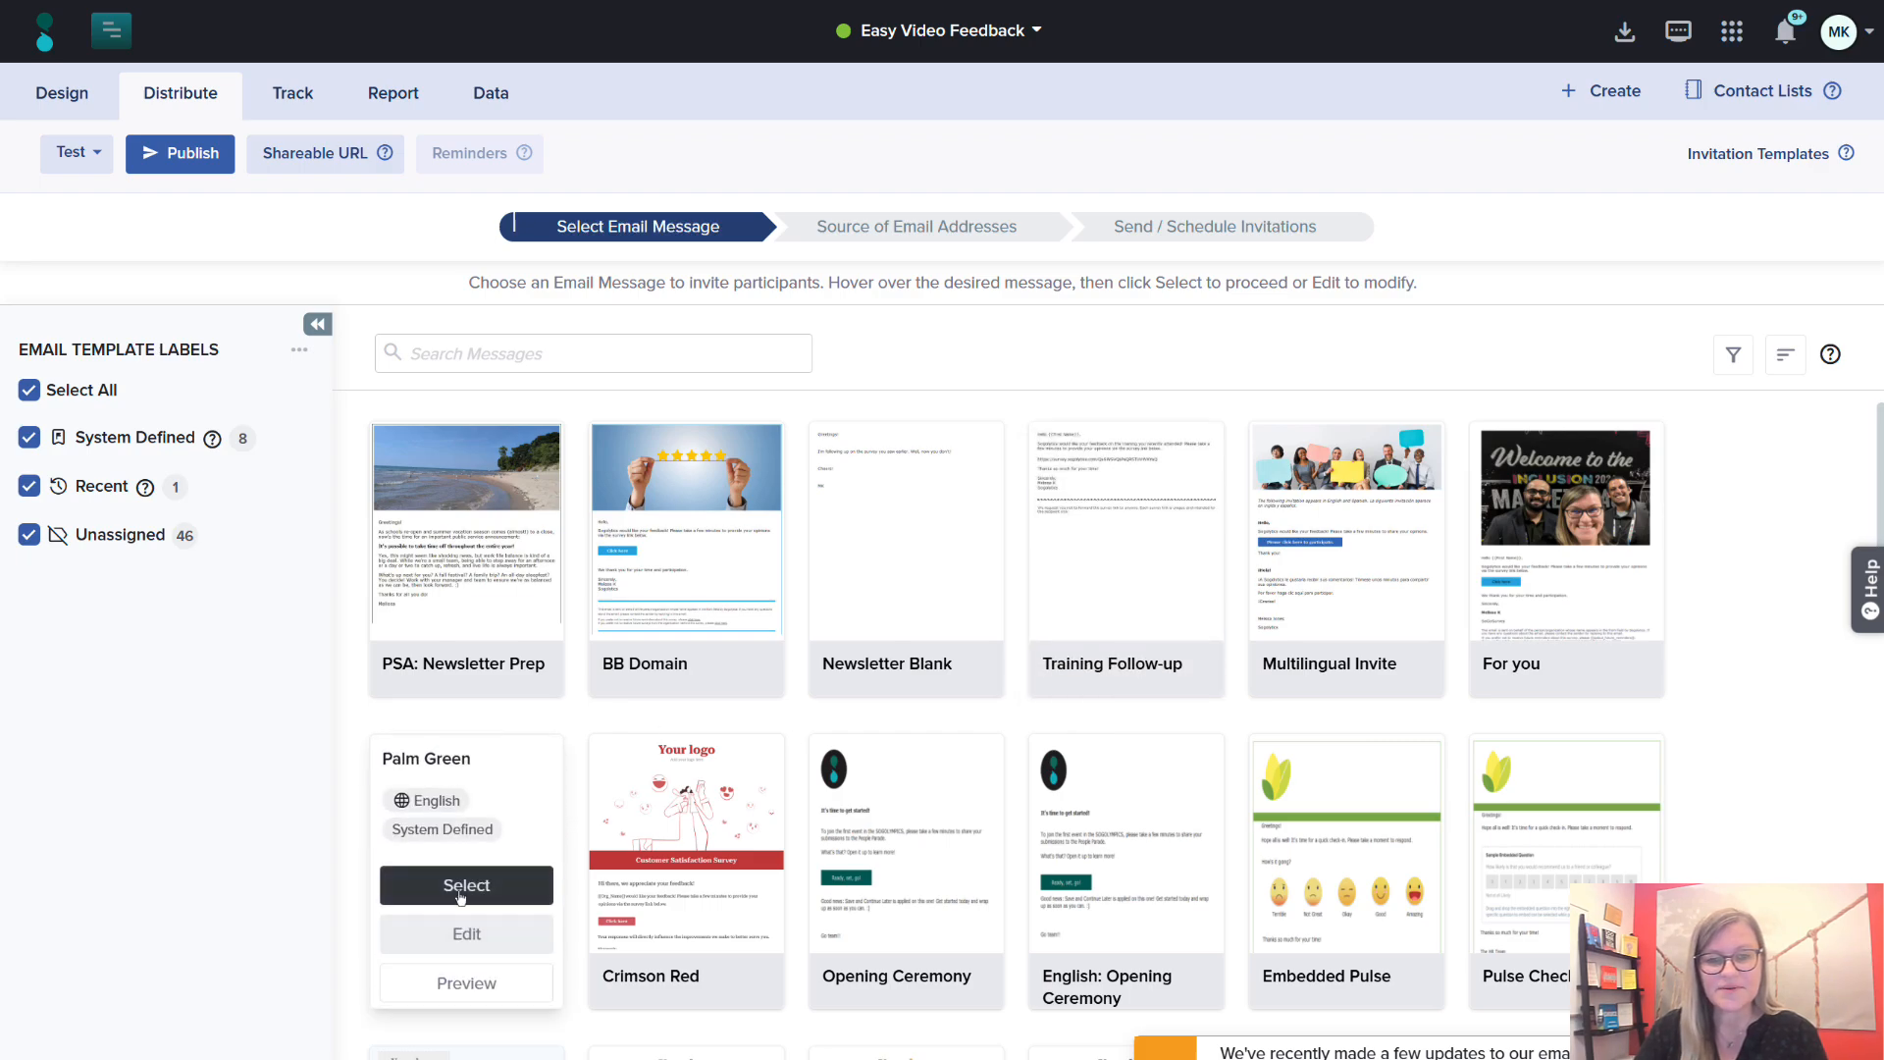
left_click(460, 895)
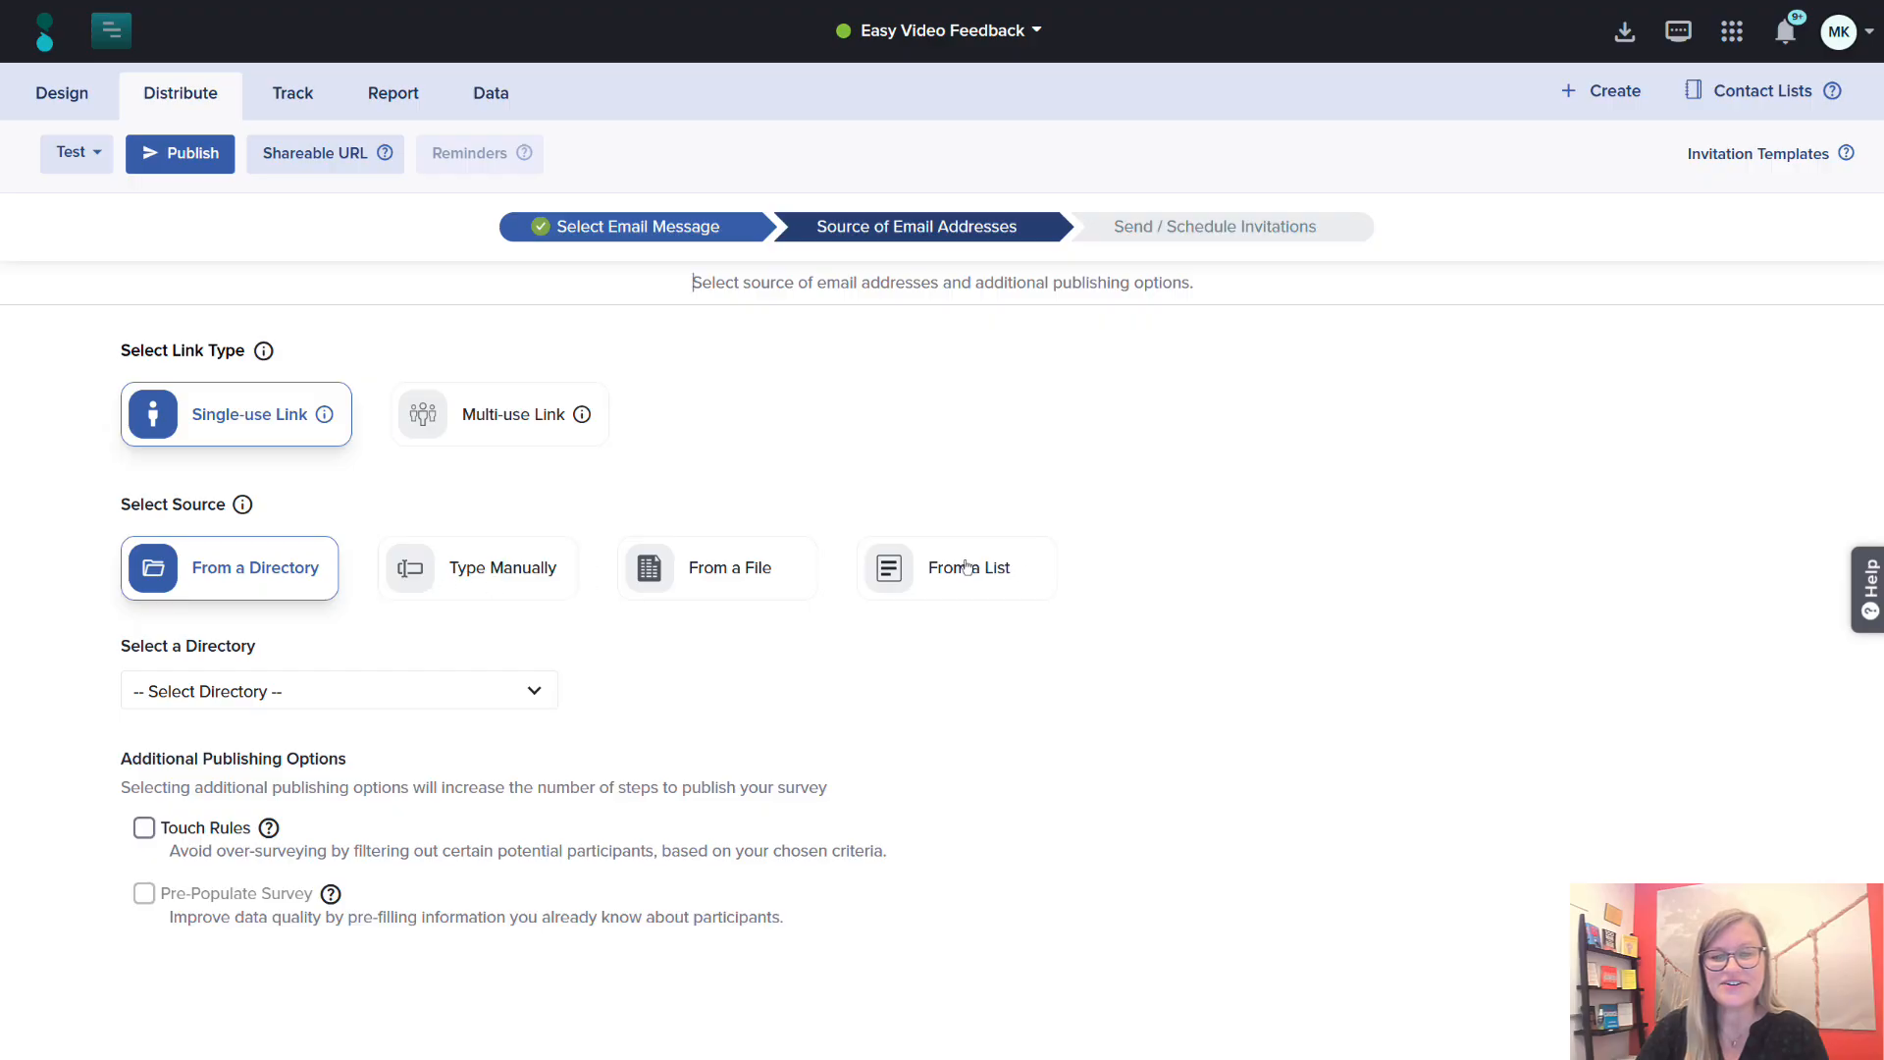
Choose manual entry as the address source, add the recipient's email address, and continue to the sending options.
left_click(475, 592)
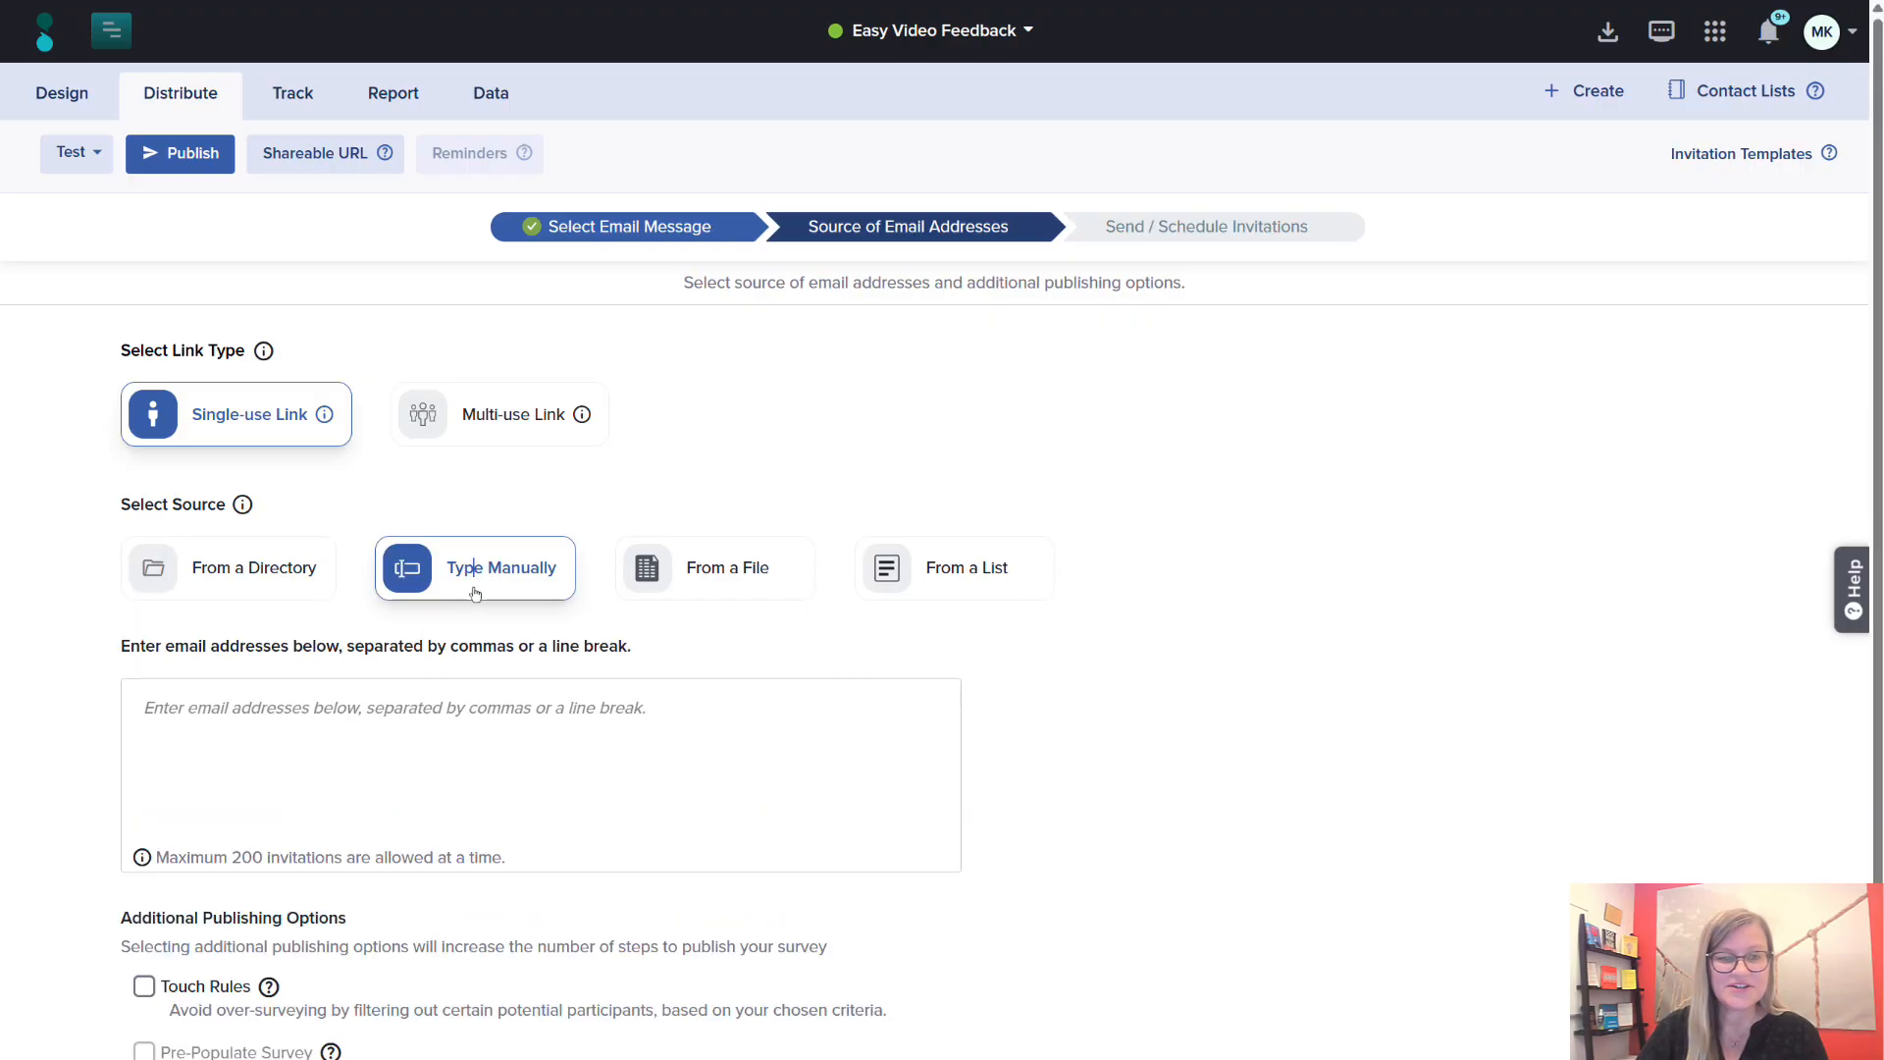
left_click(544, 753)
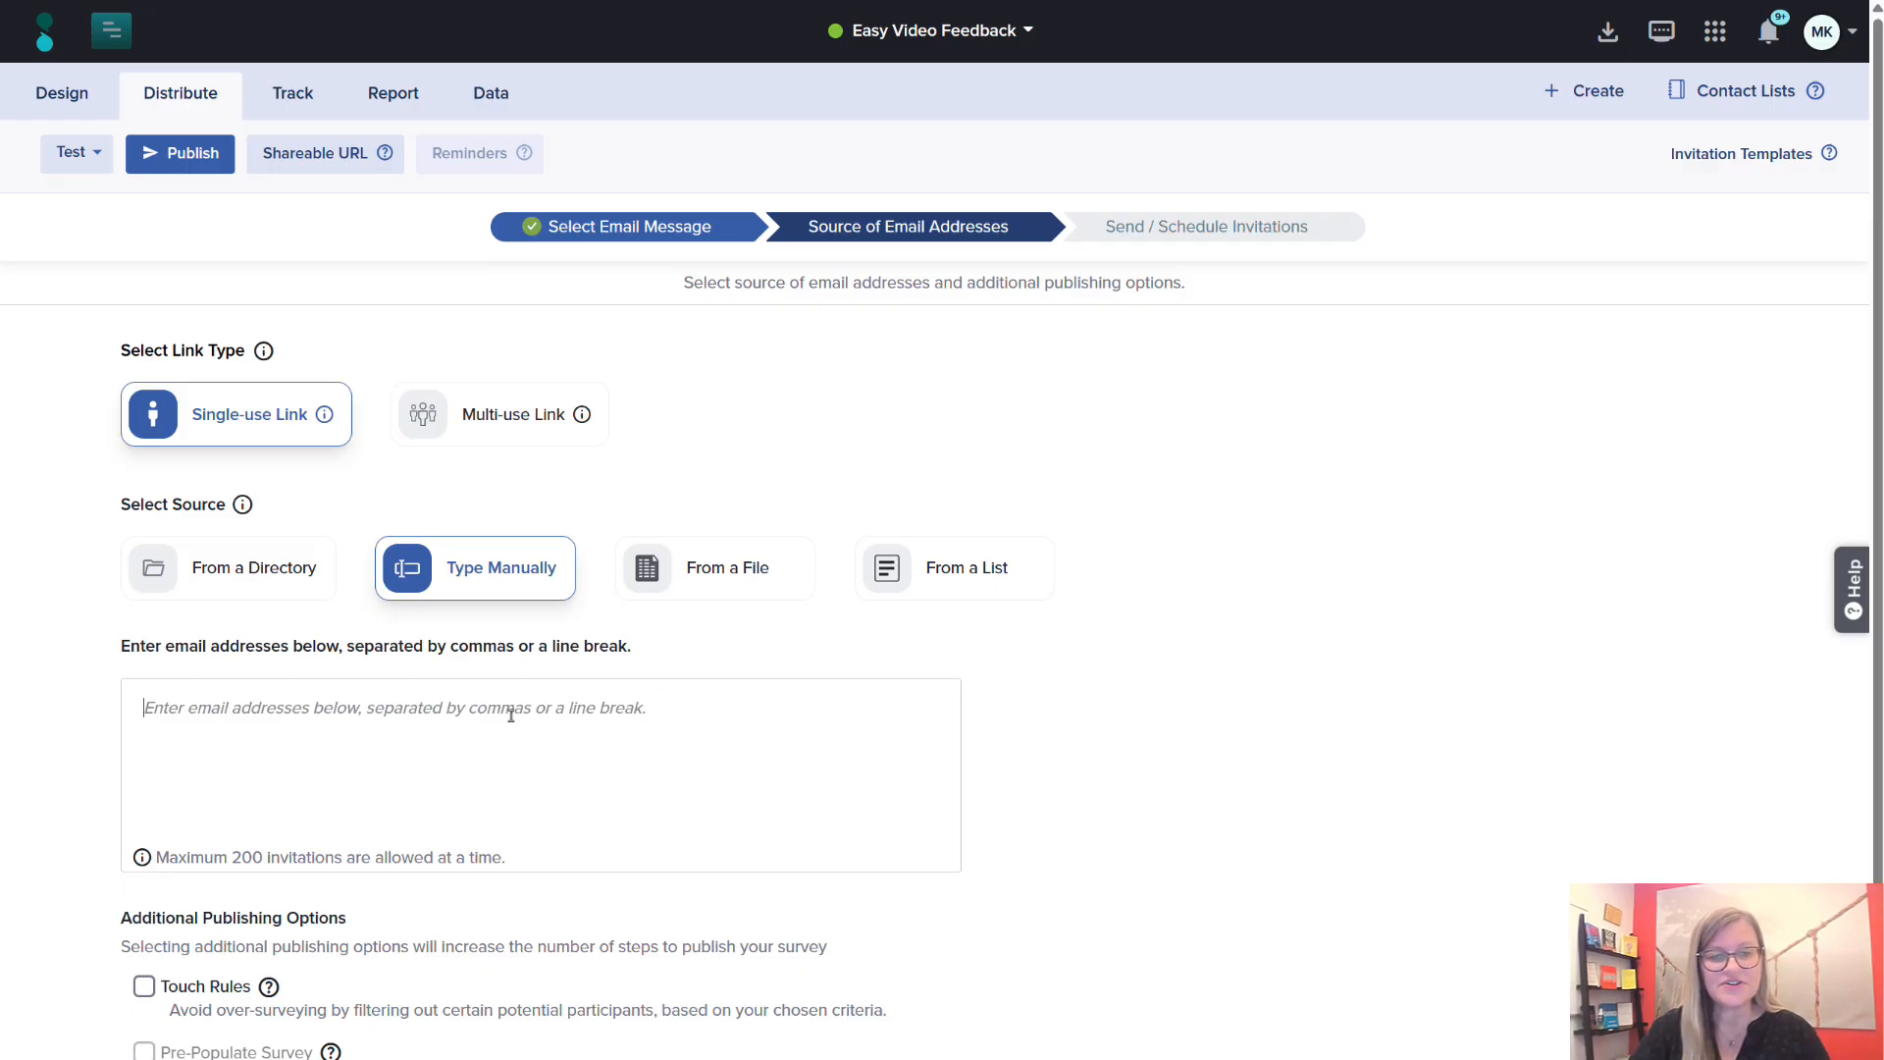
left_click(512, 718)
left_click(413, 764)
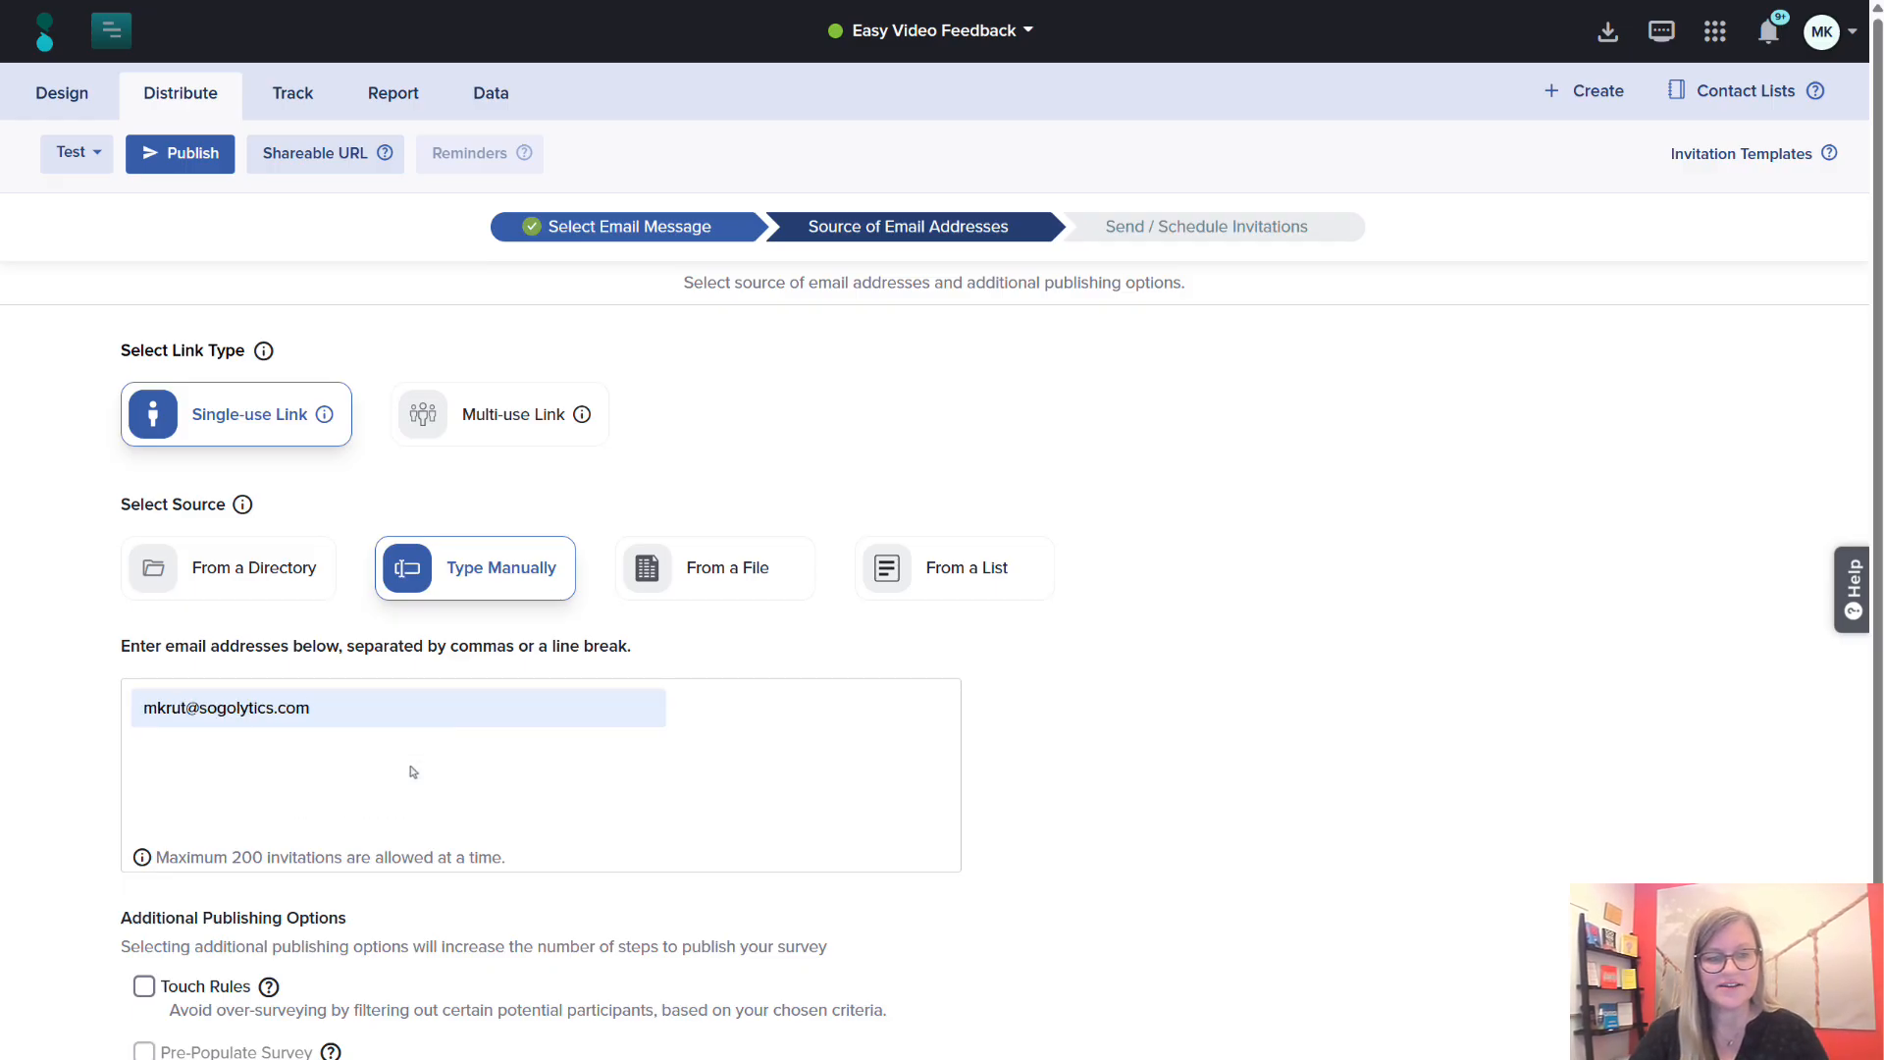
key("Return")
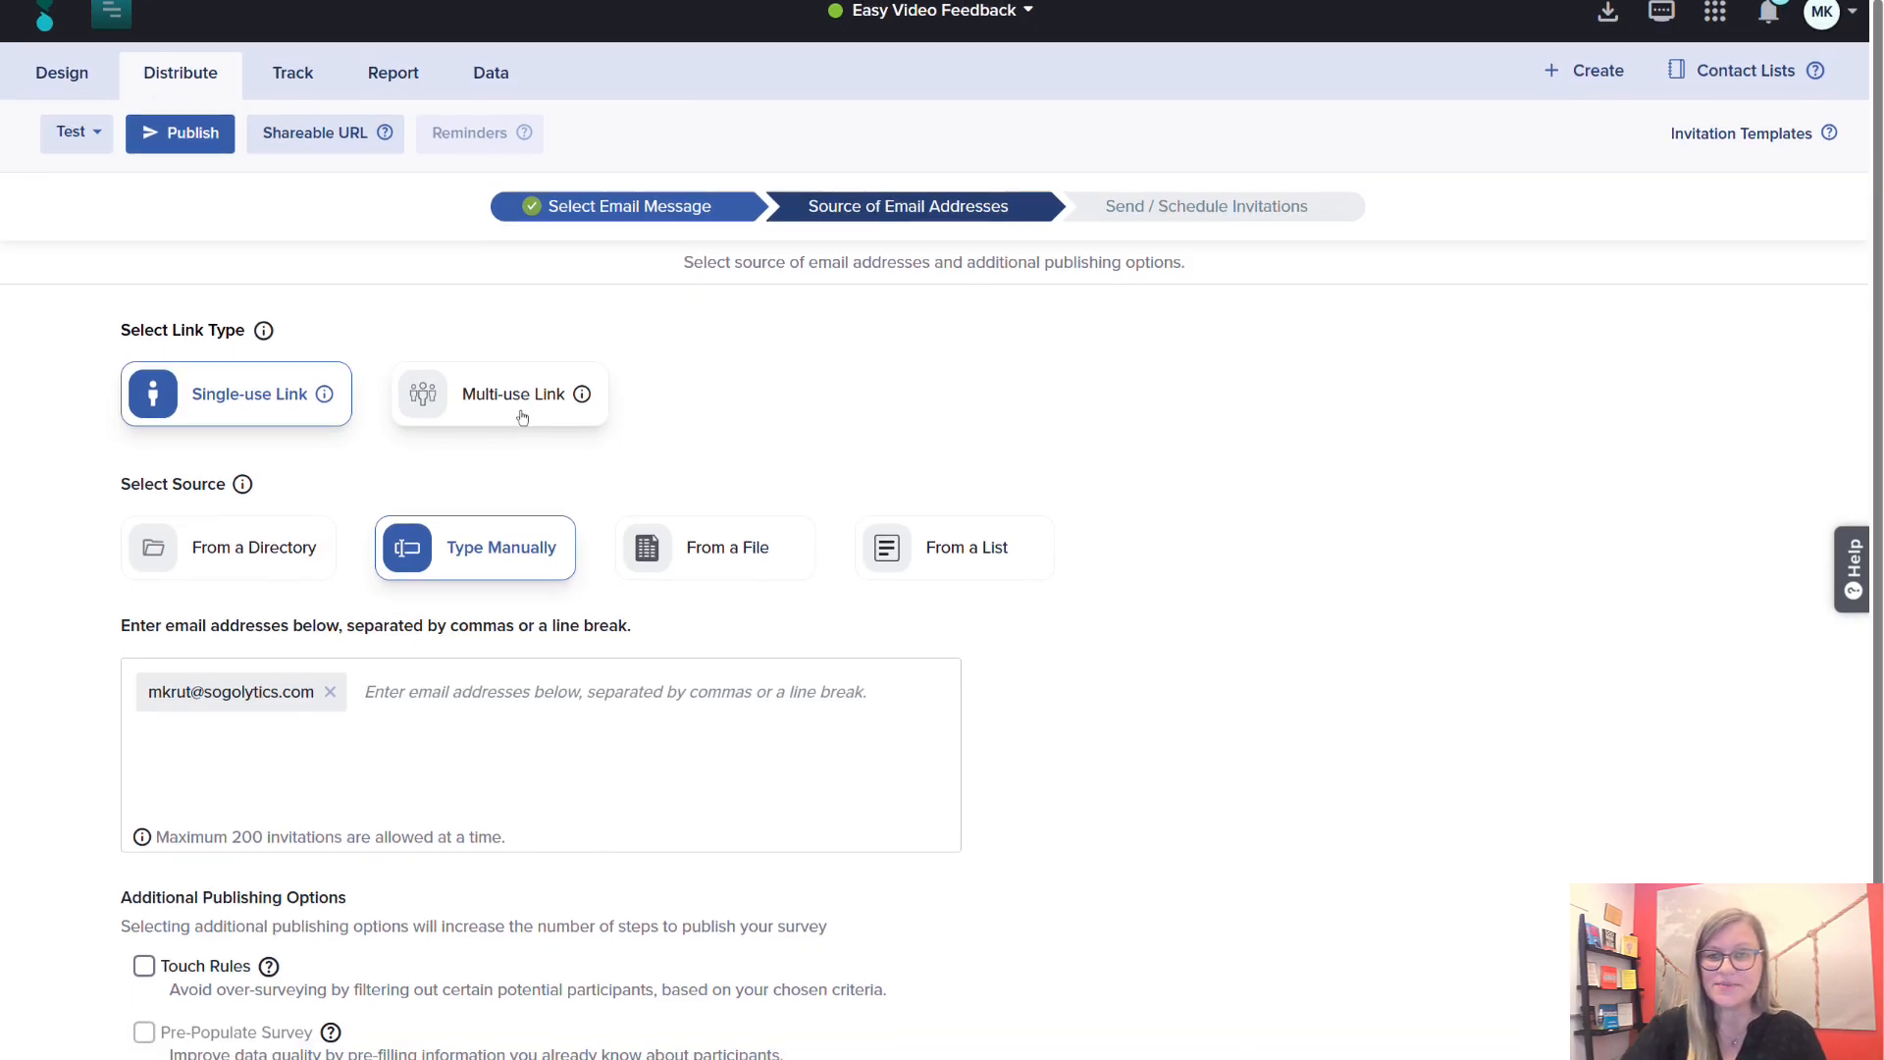
scroll(522, 438, "down", 1)
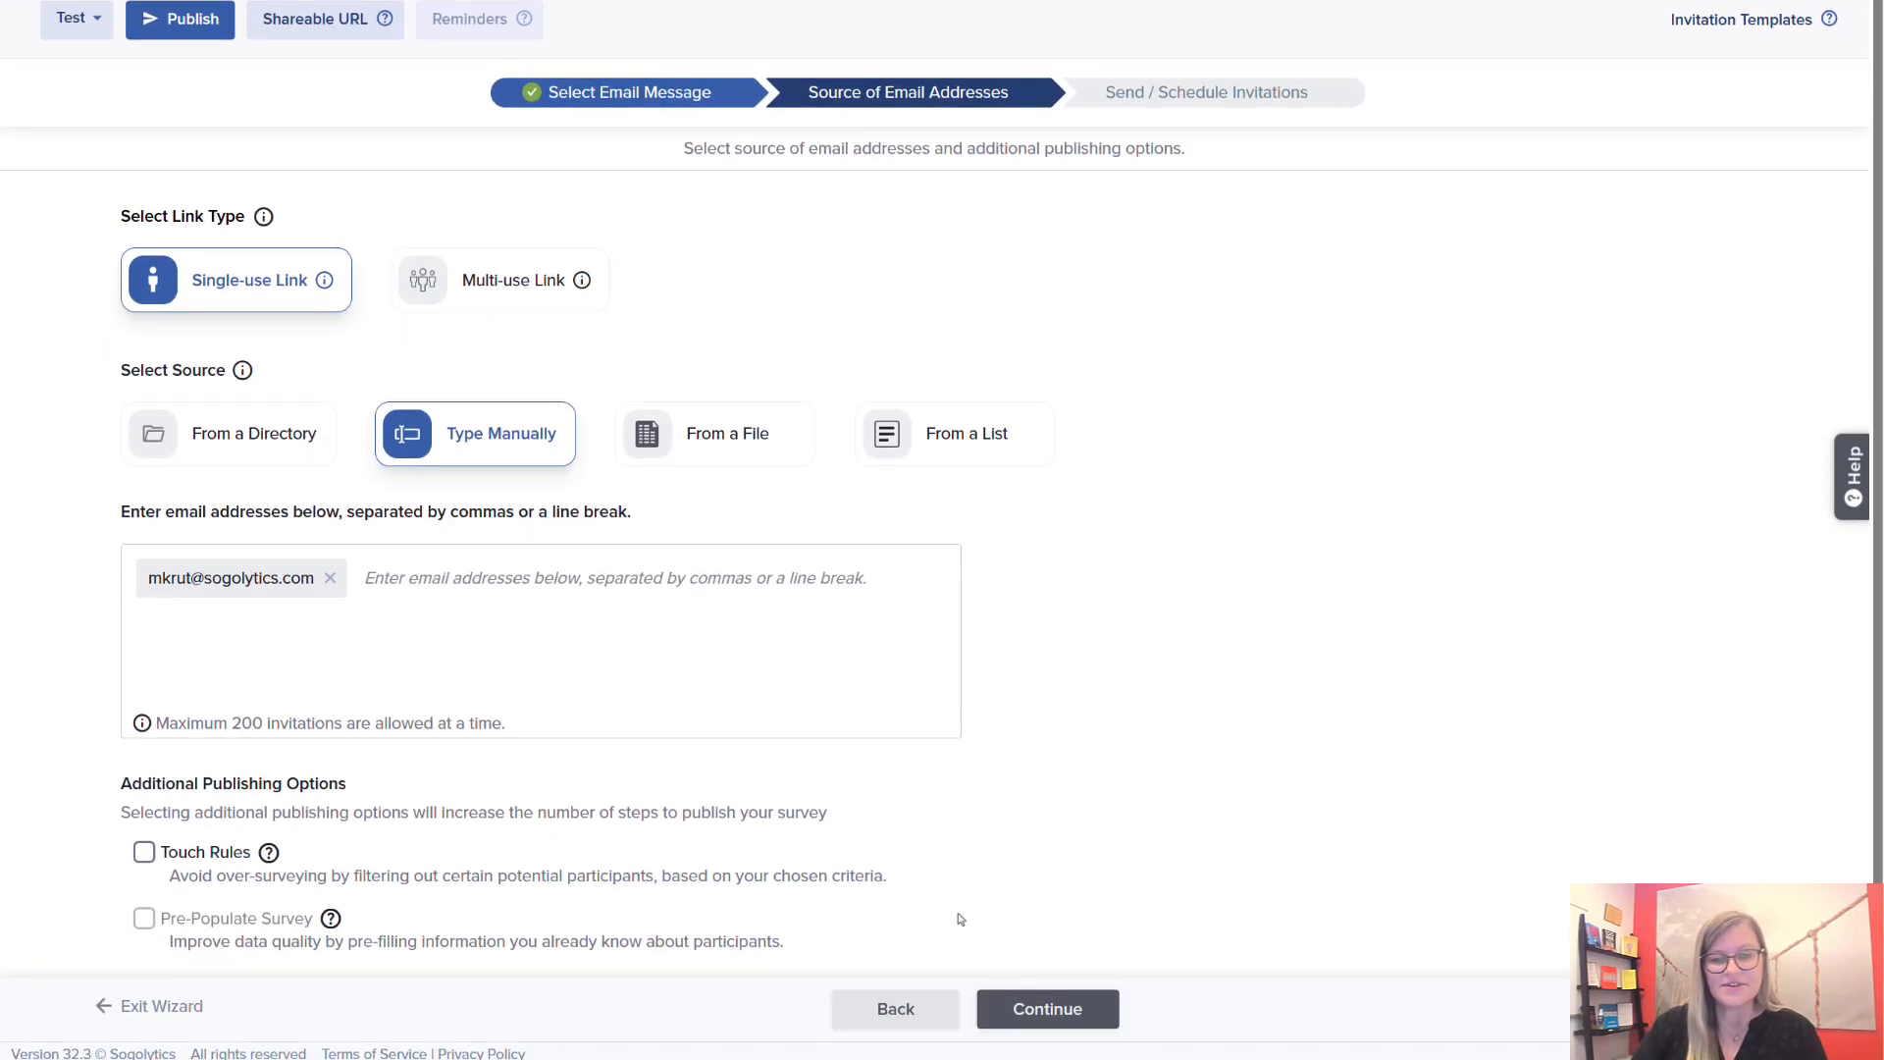
left_click(1060, 1015)
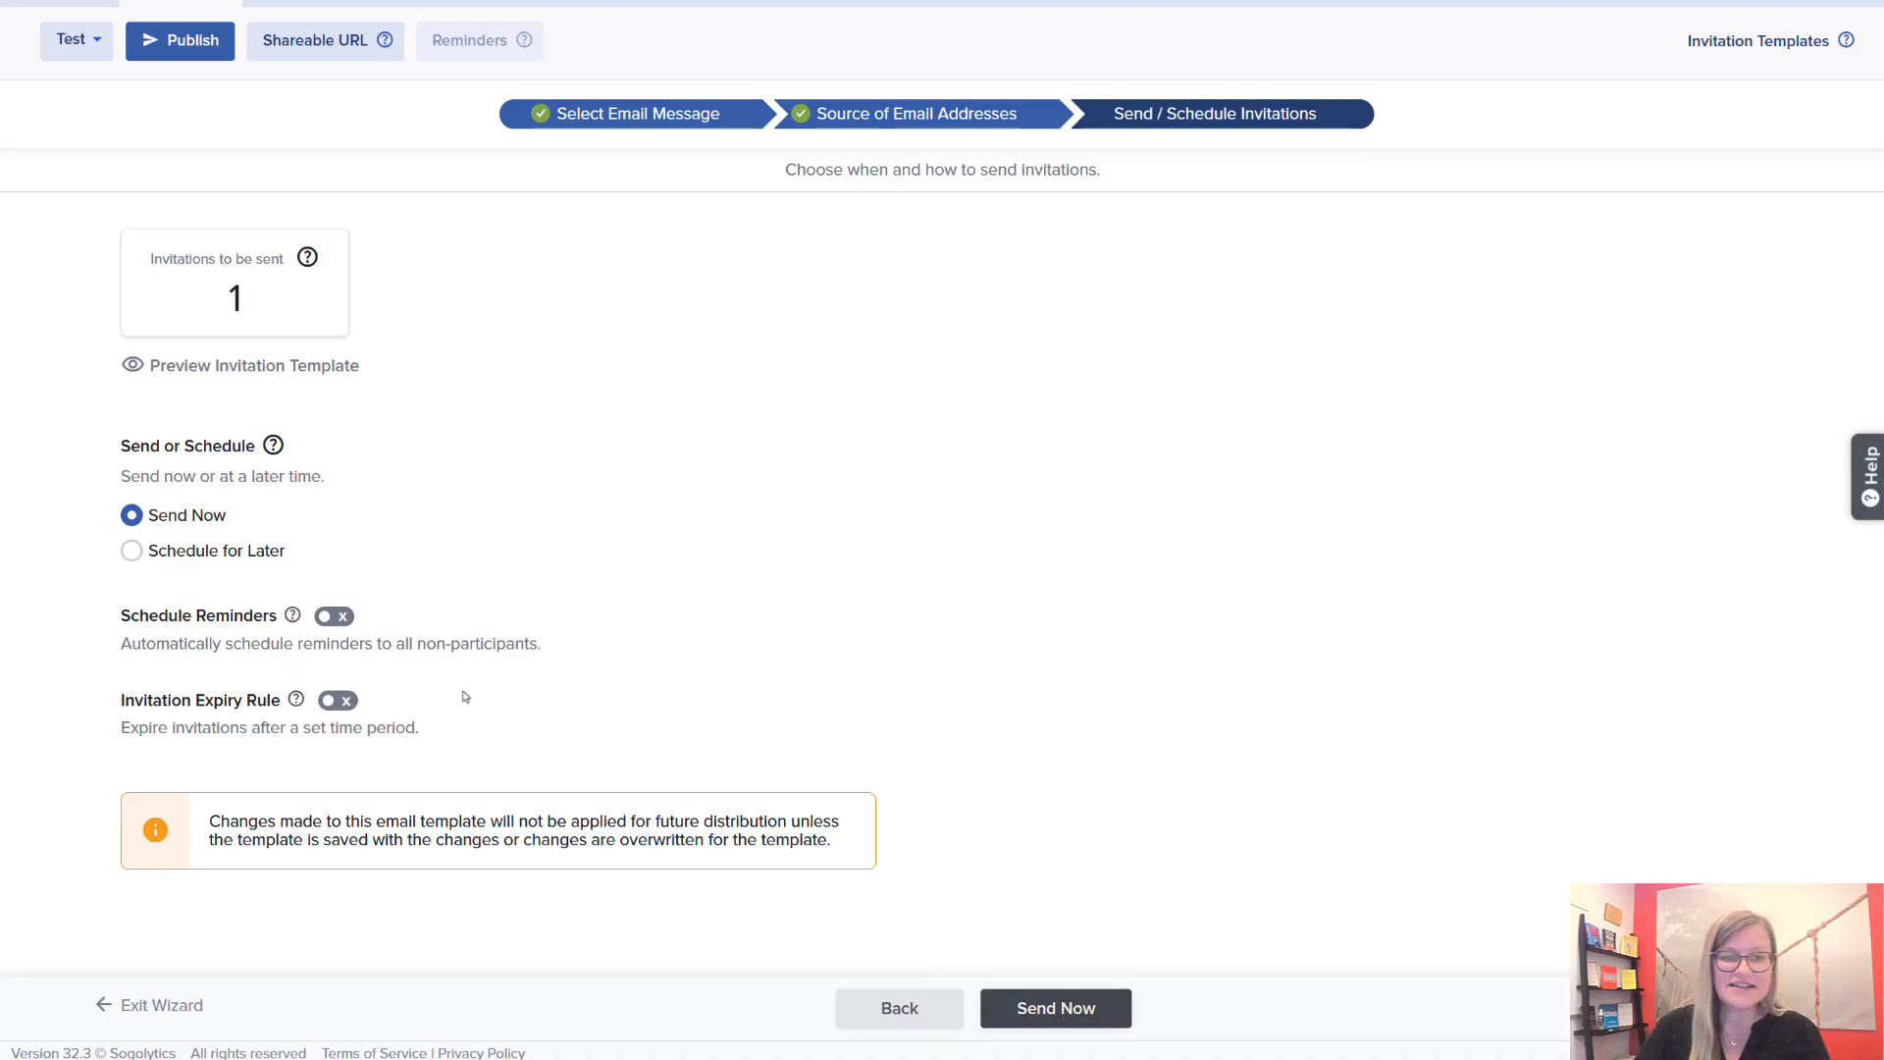
Try scheduling delivery for later and automatic reminders at a 3-day interval, and restore immediate sending without reminders.
left_click(253, 554)
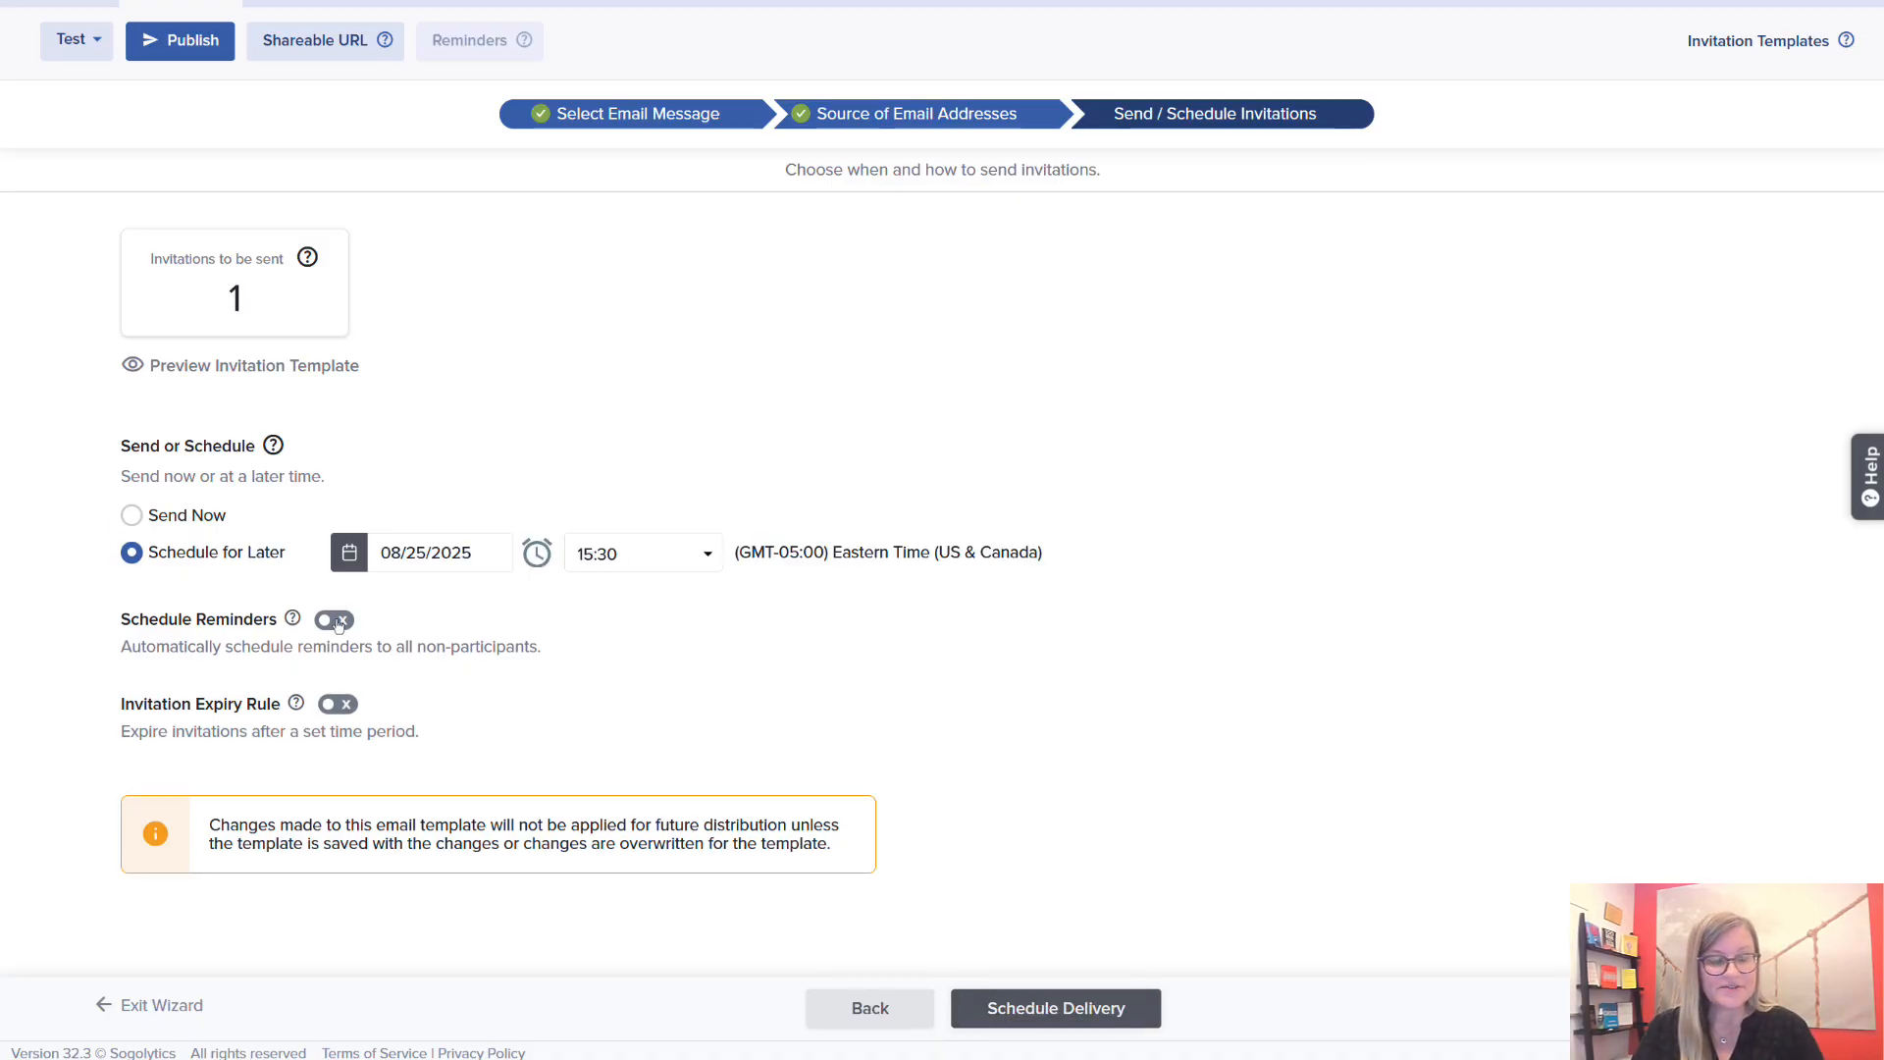
left_click(209, 527)
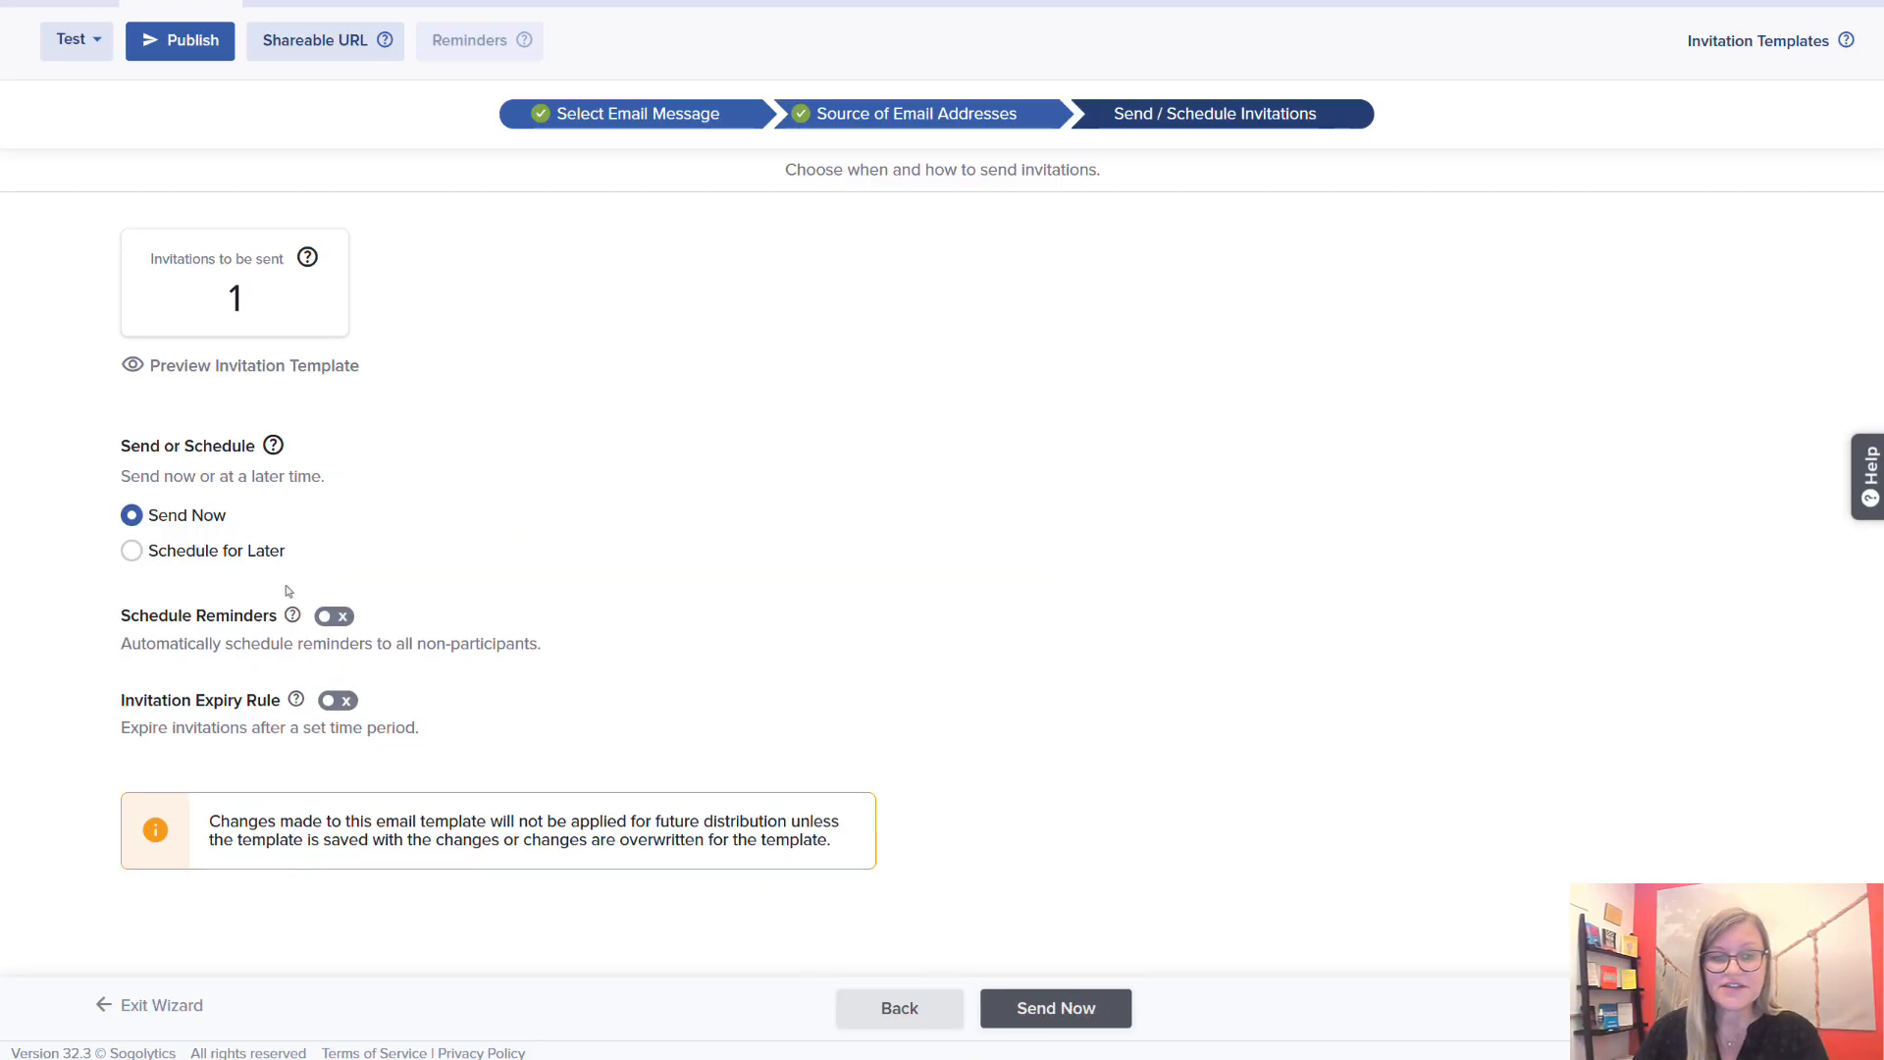
left_click(343, 616)
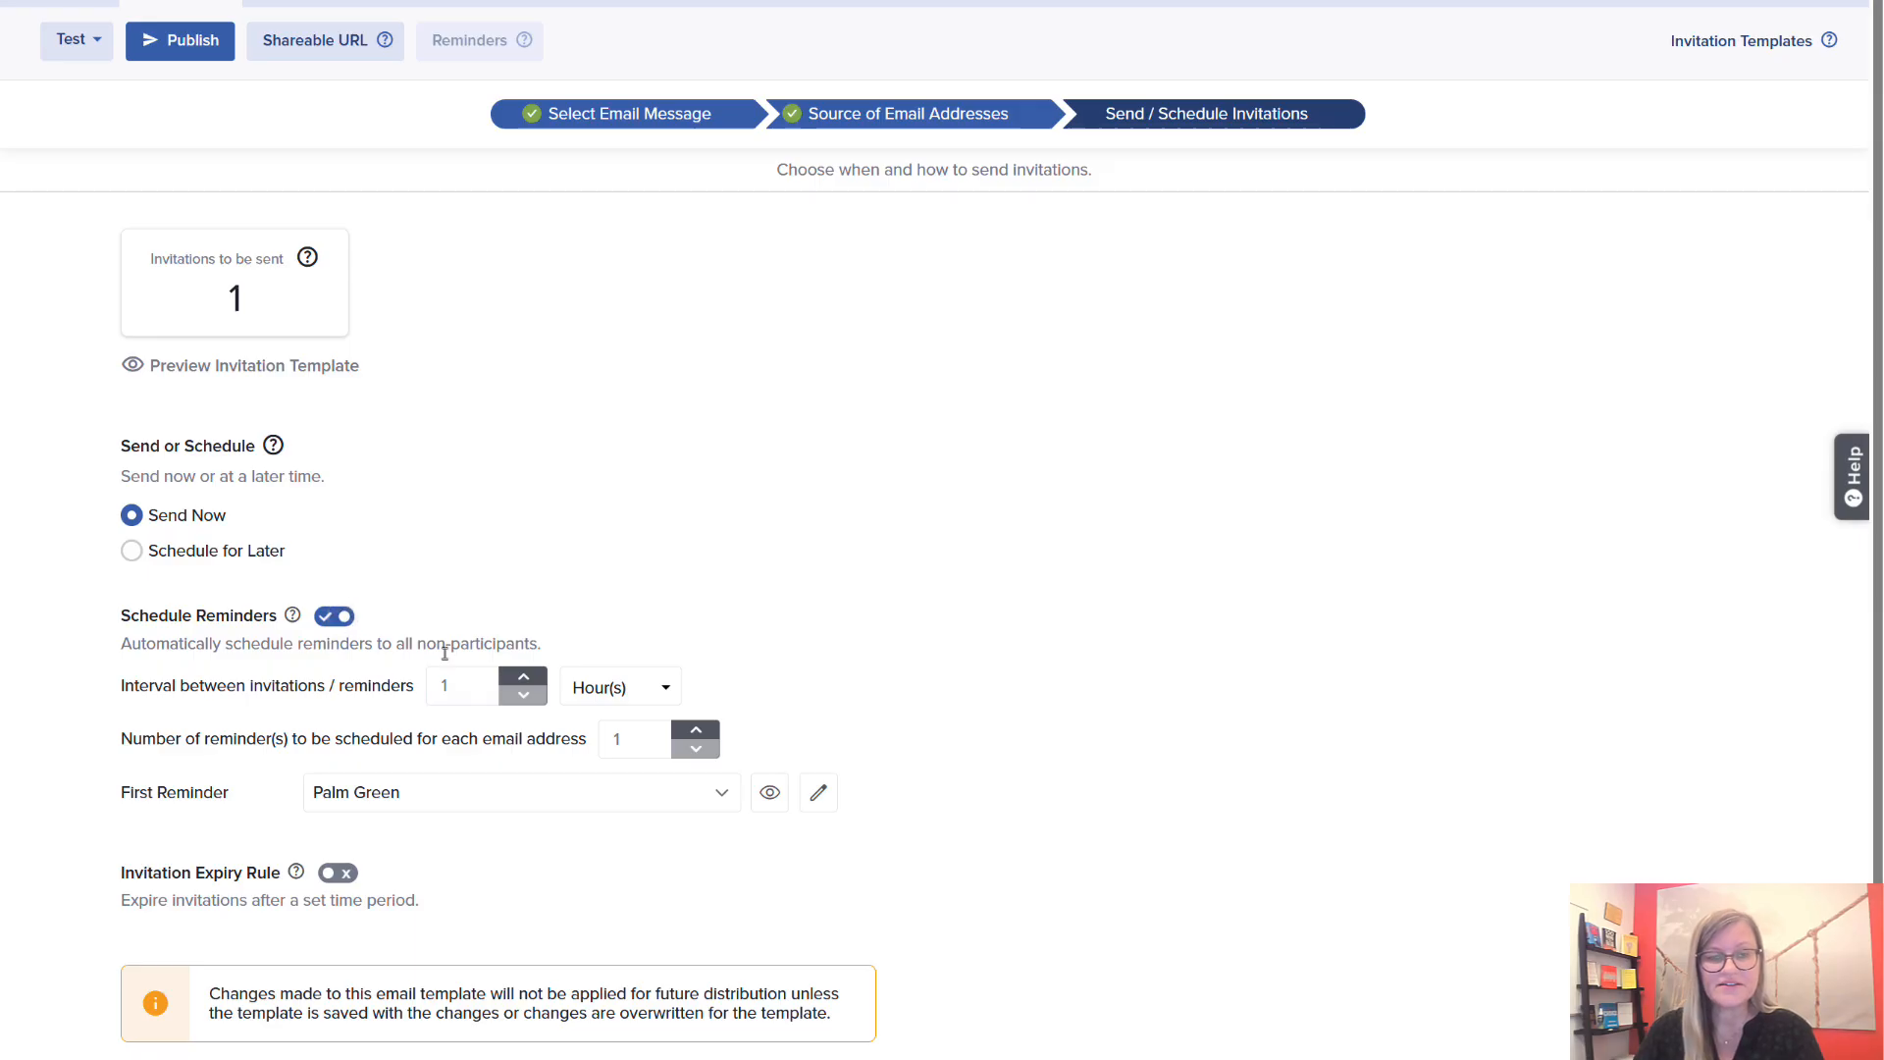
left_click(662, 686)
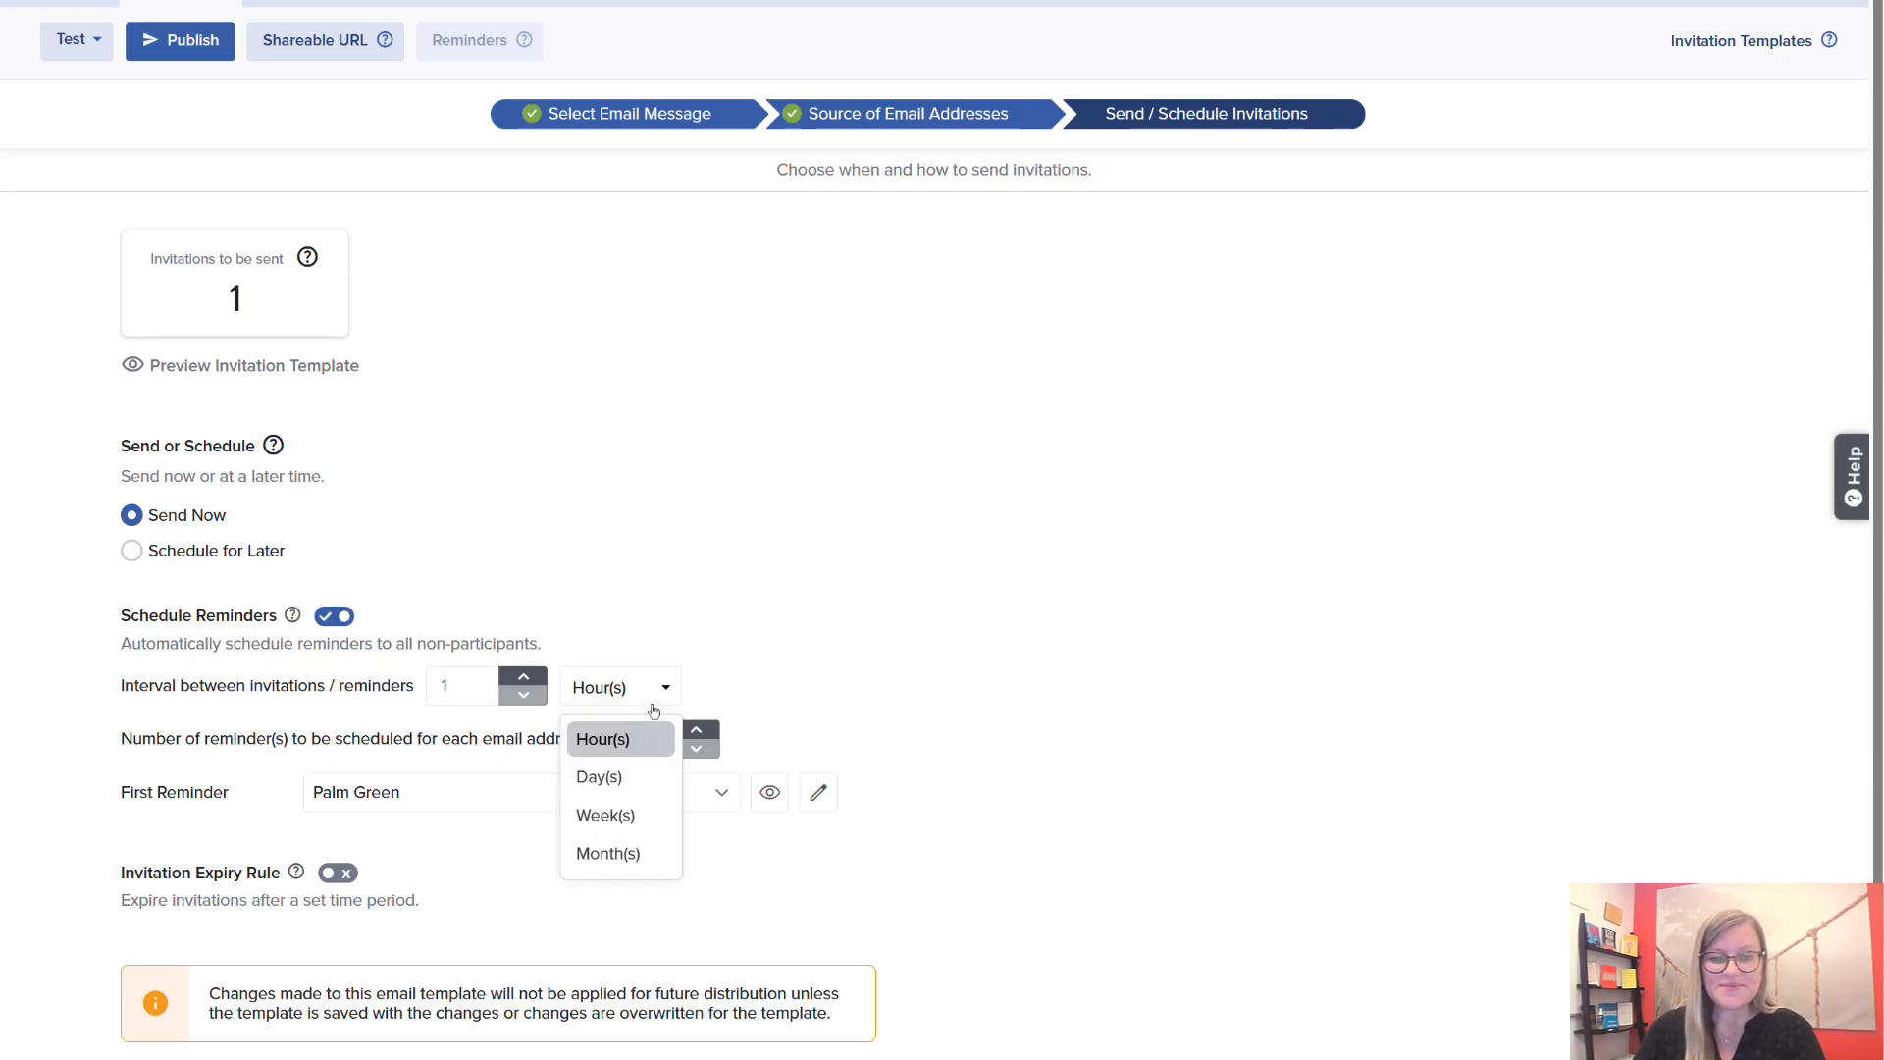
left_click(638, 775)
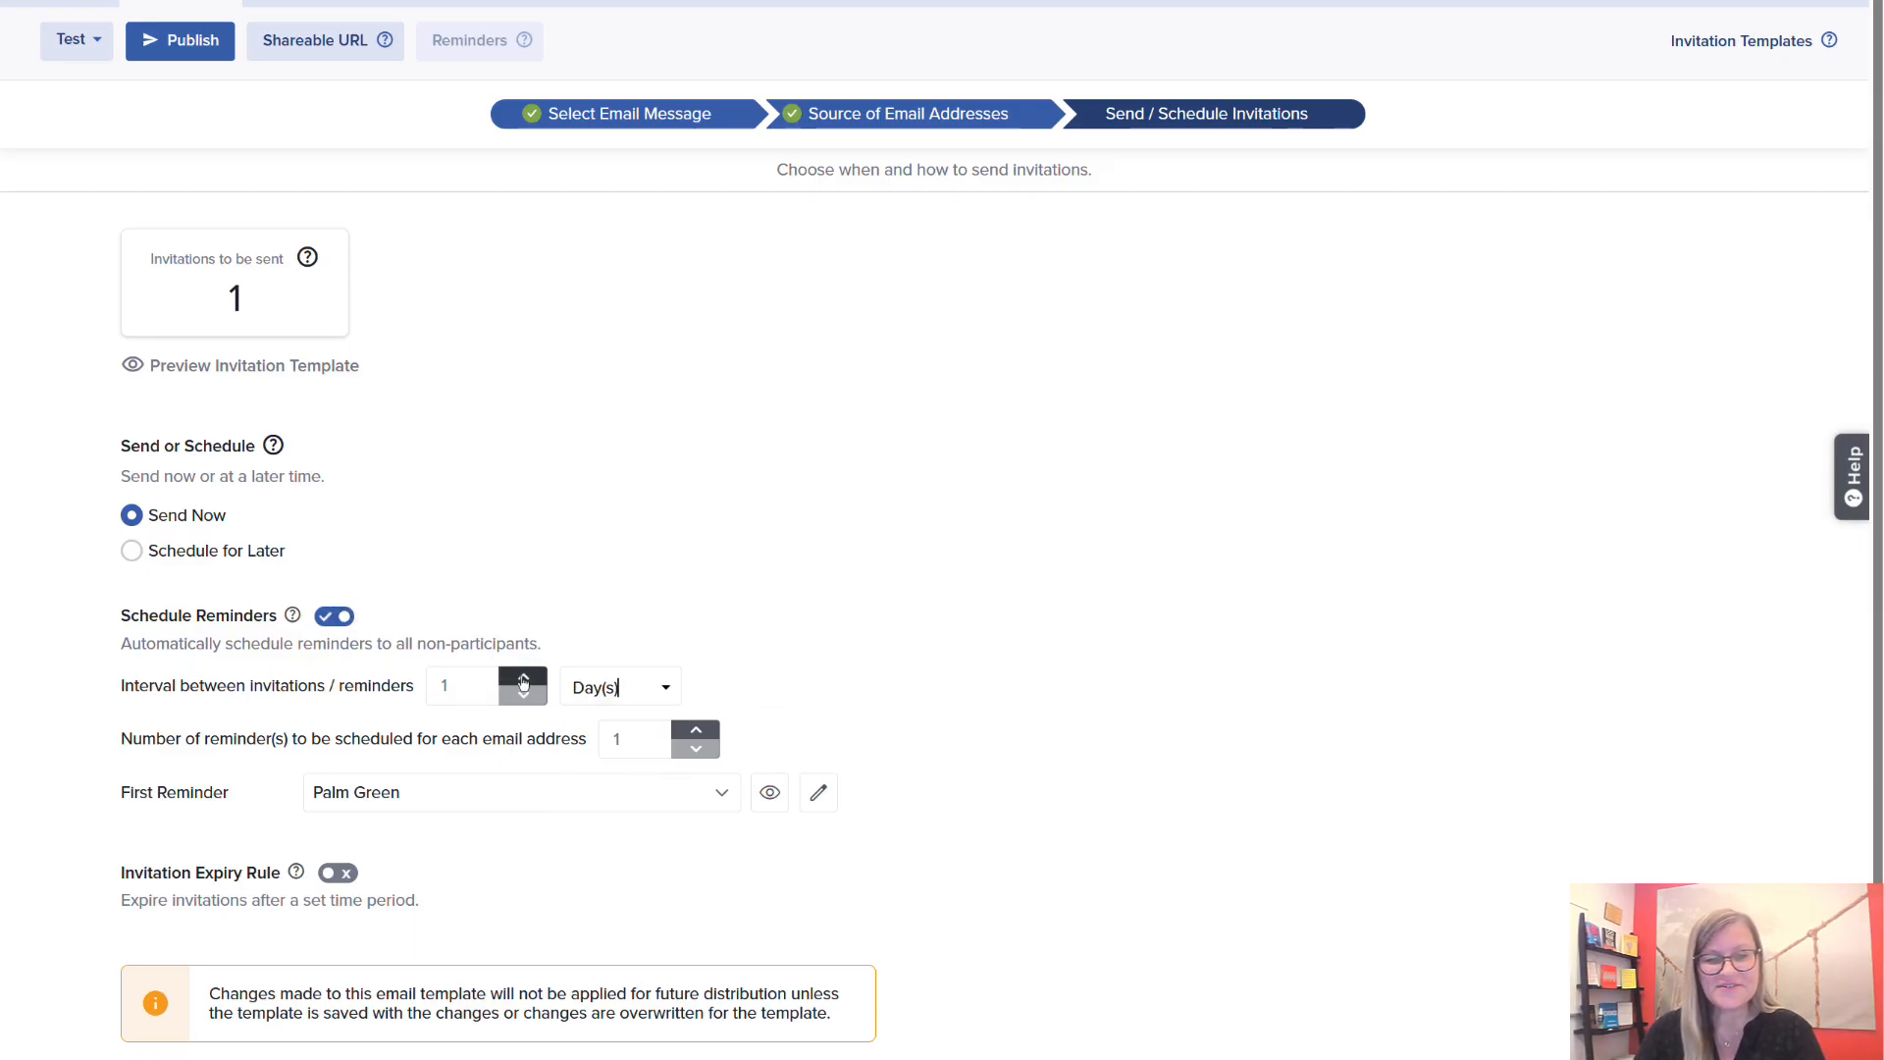
left_click(523, 677)
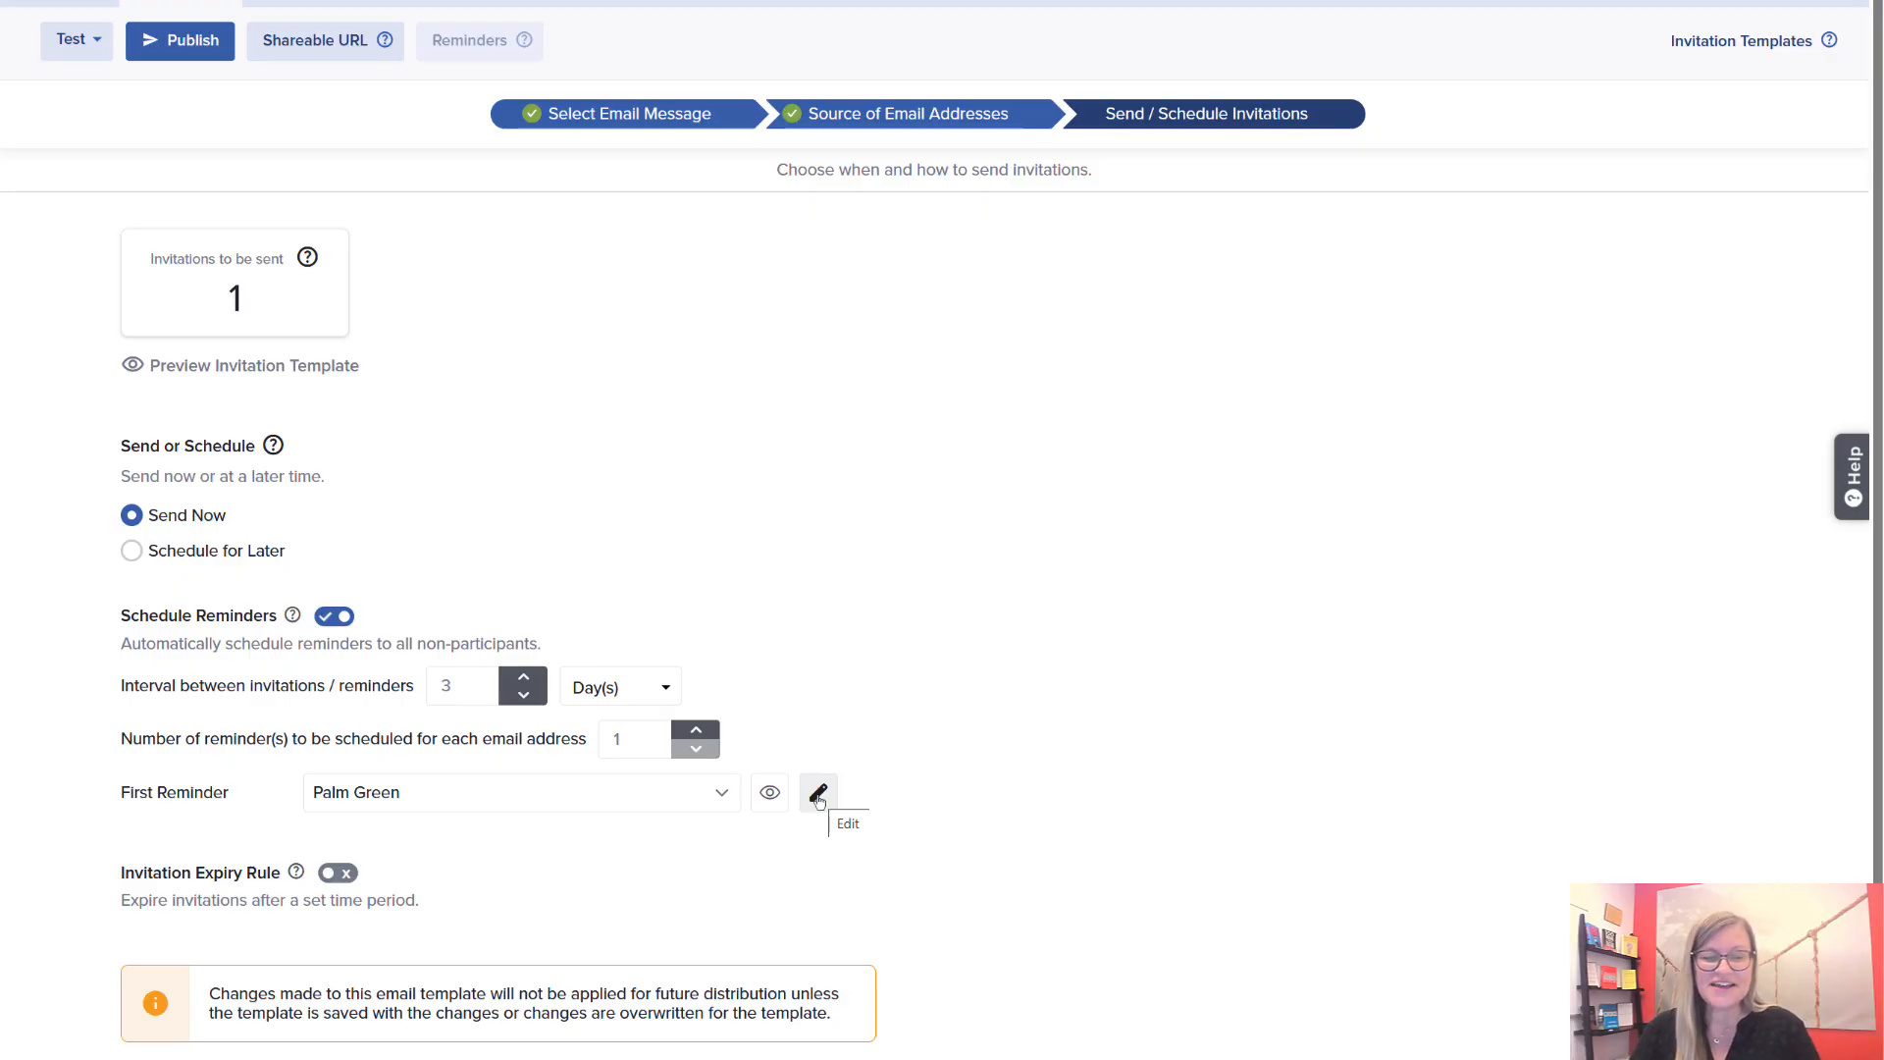
left_click(334, 616)
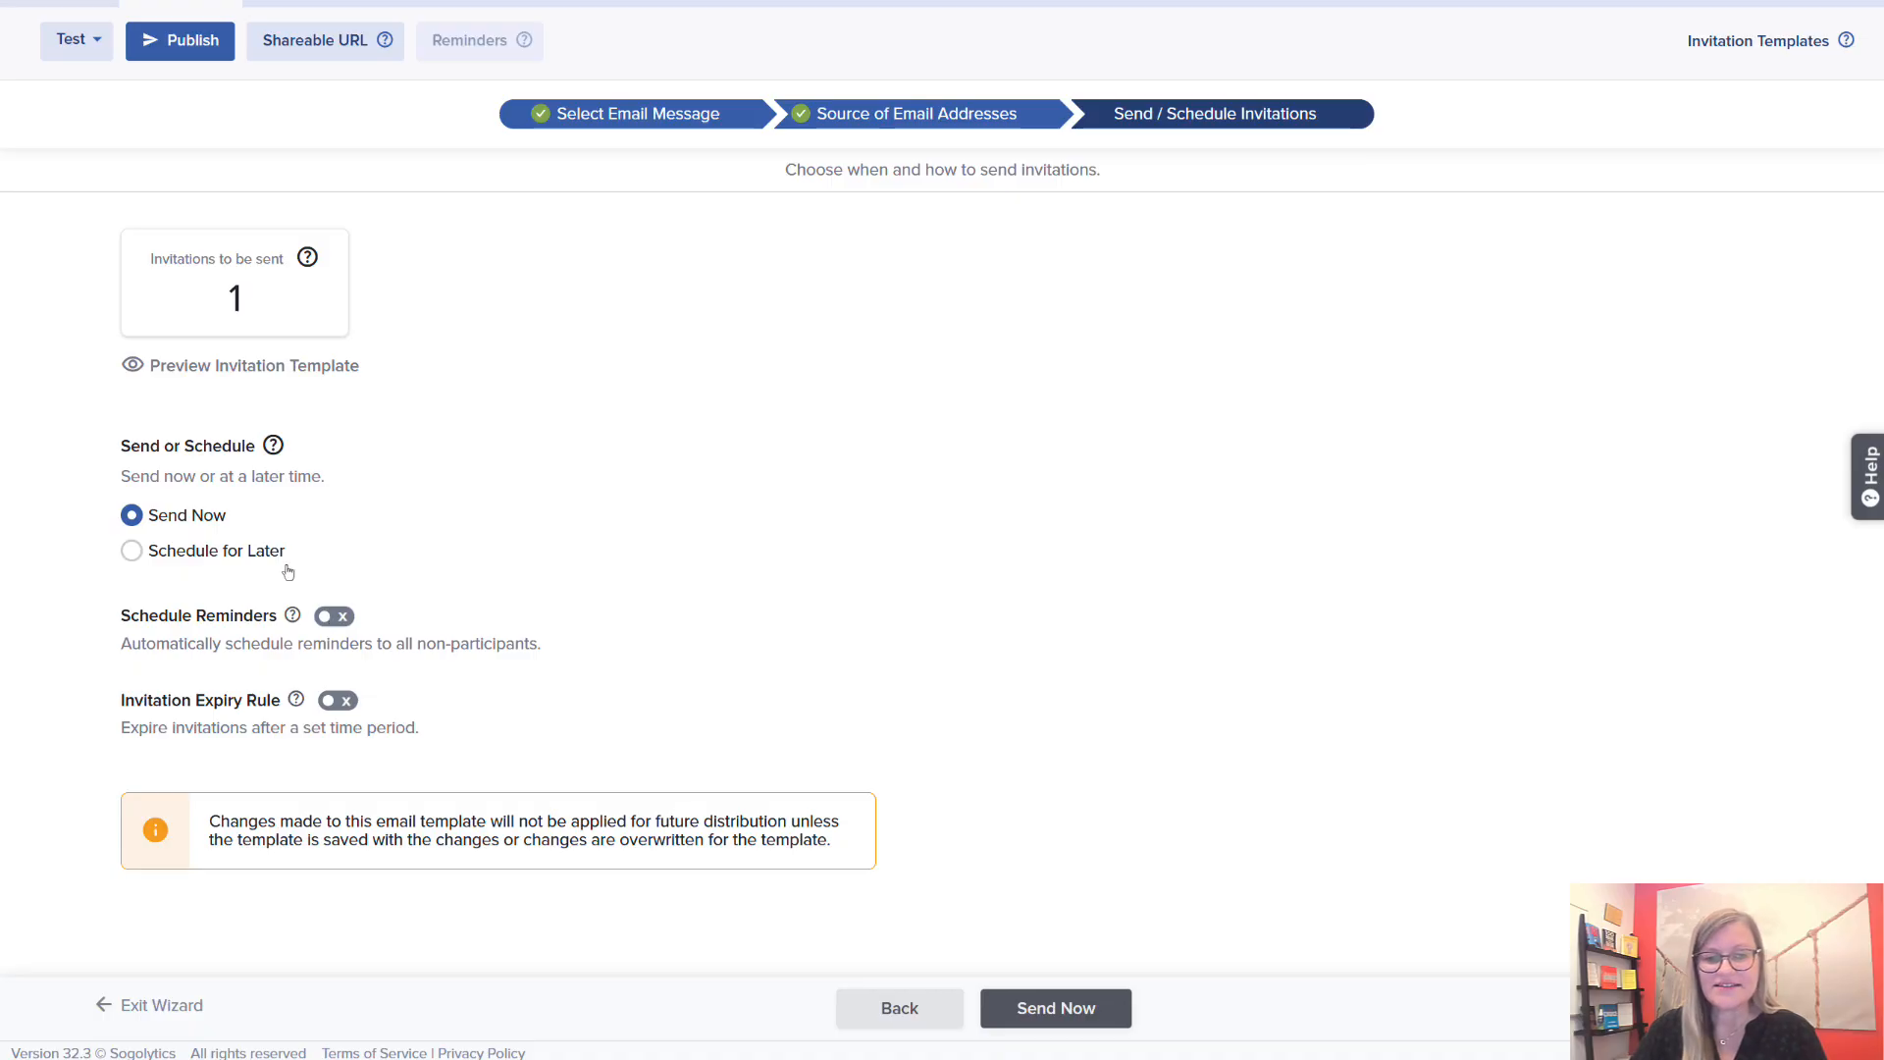
Send the email invitation immediately and confirm the sending.
left_click(1078, 1015)
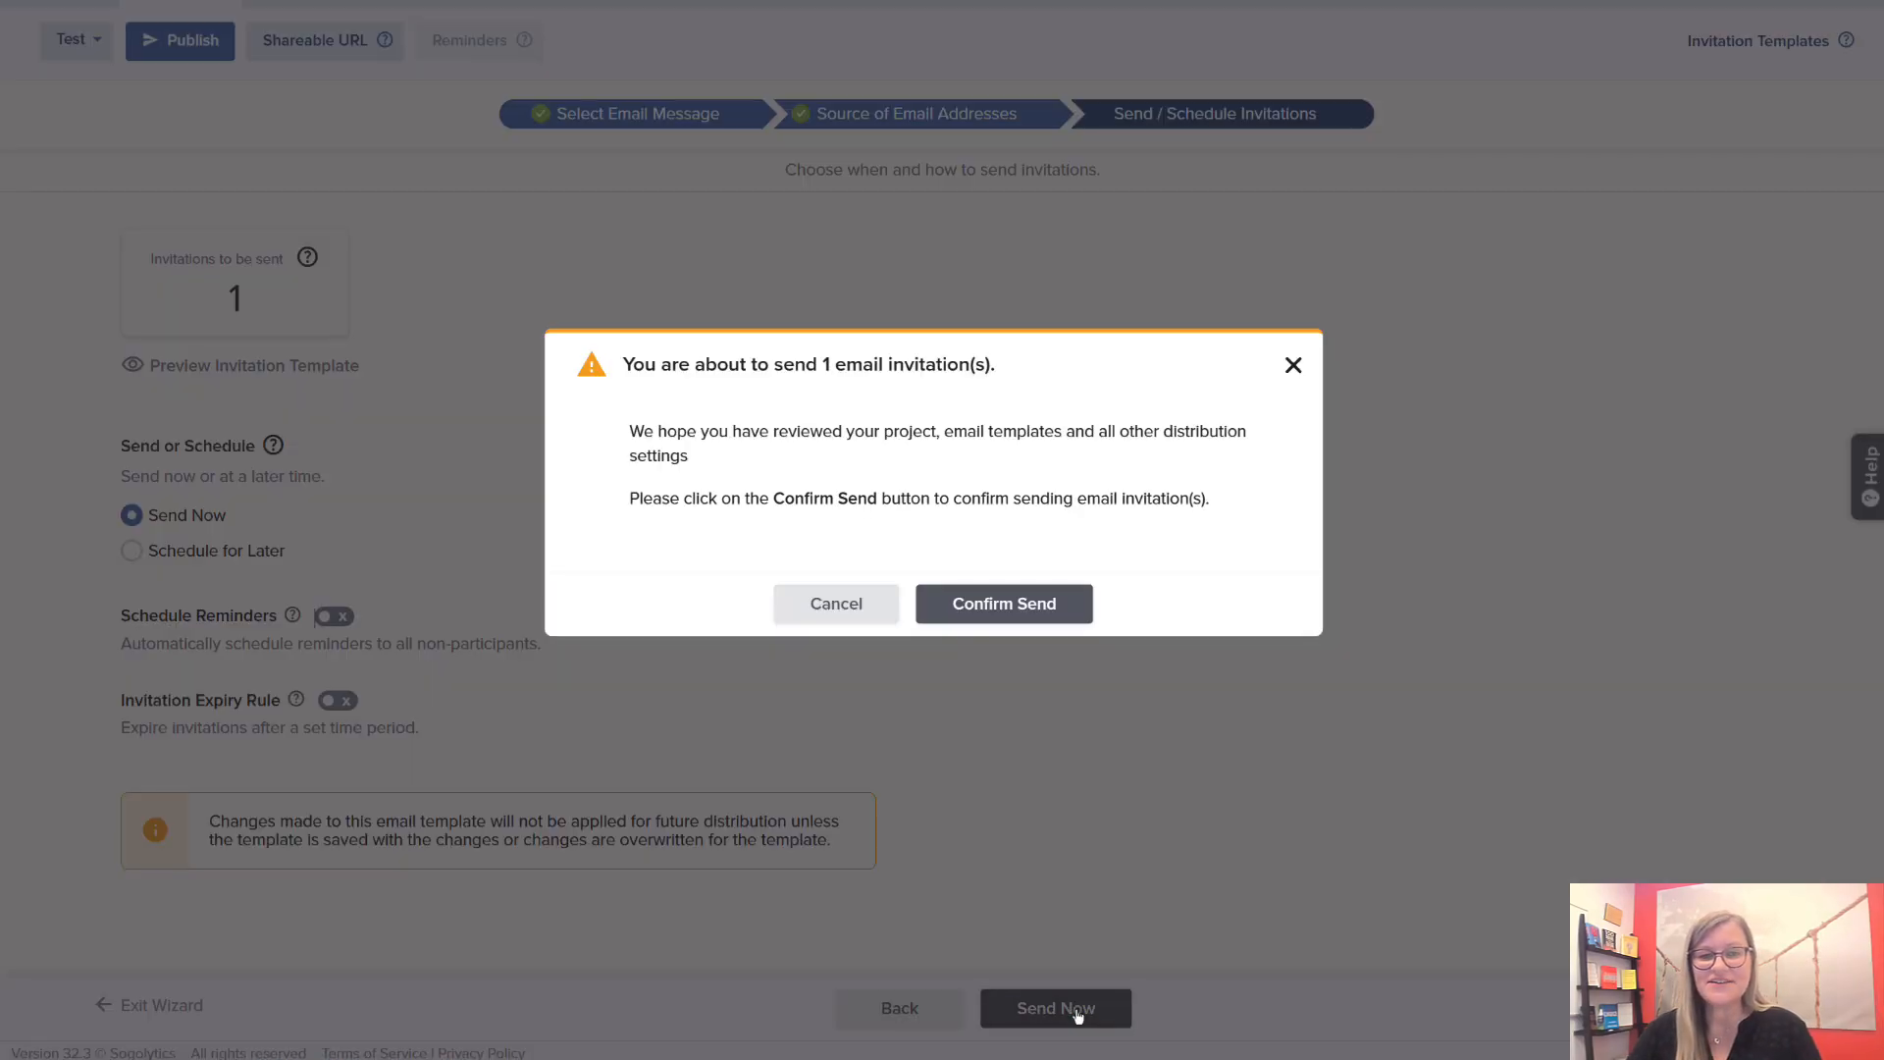
left_click(1034, 604)
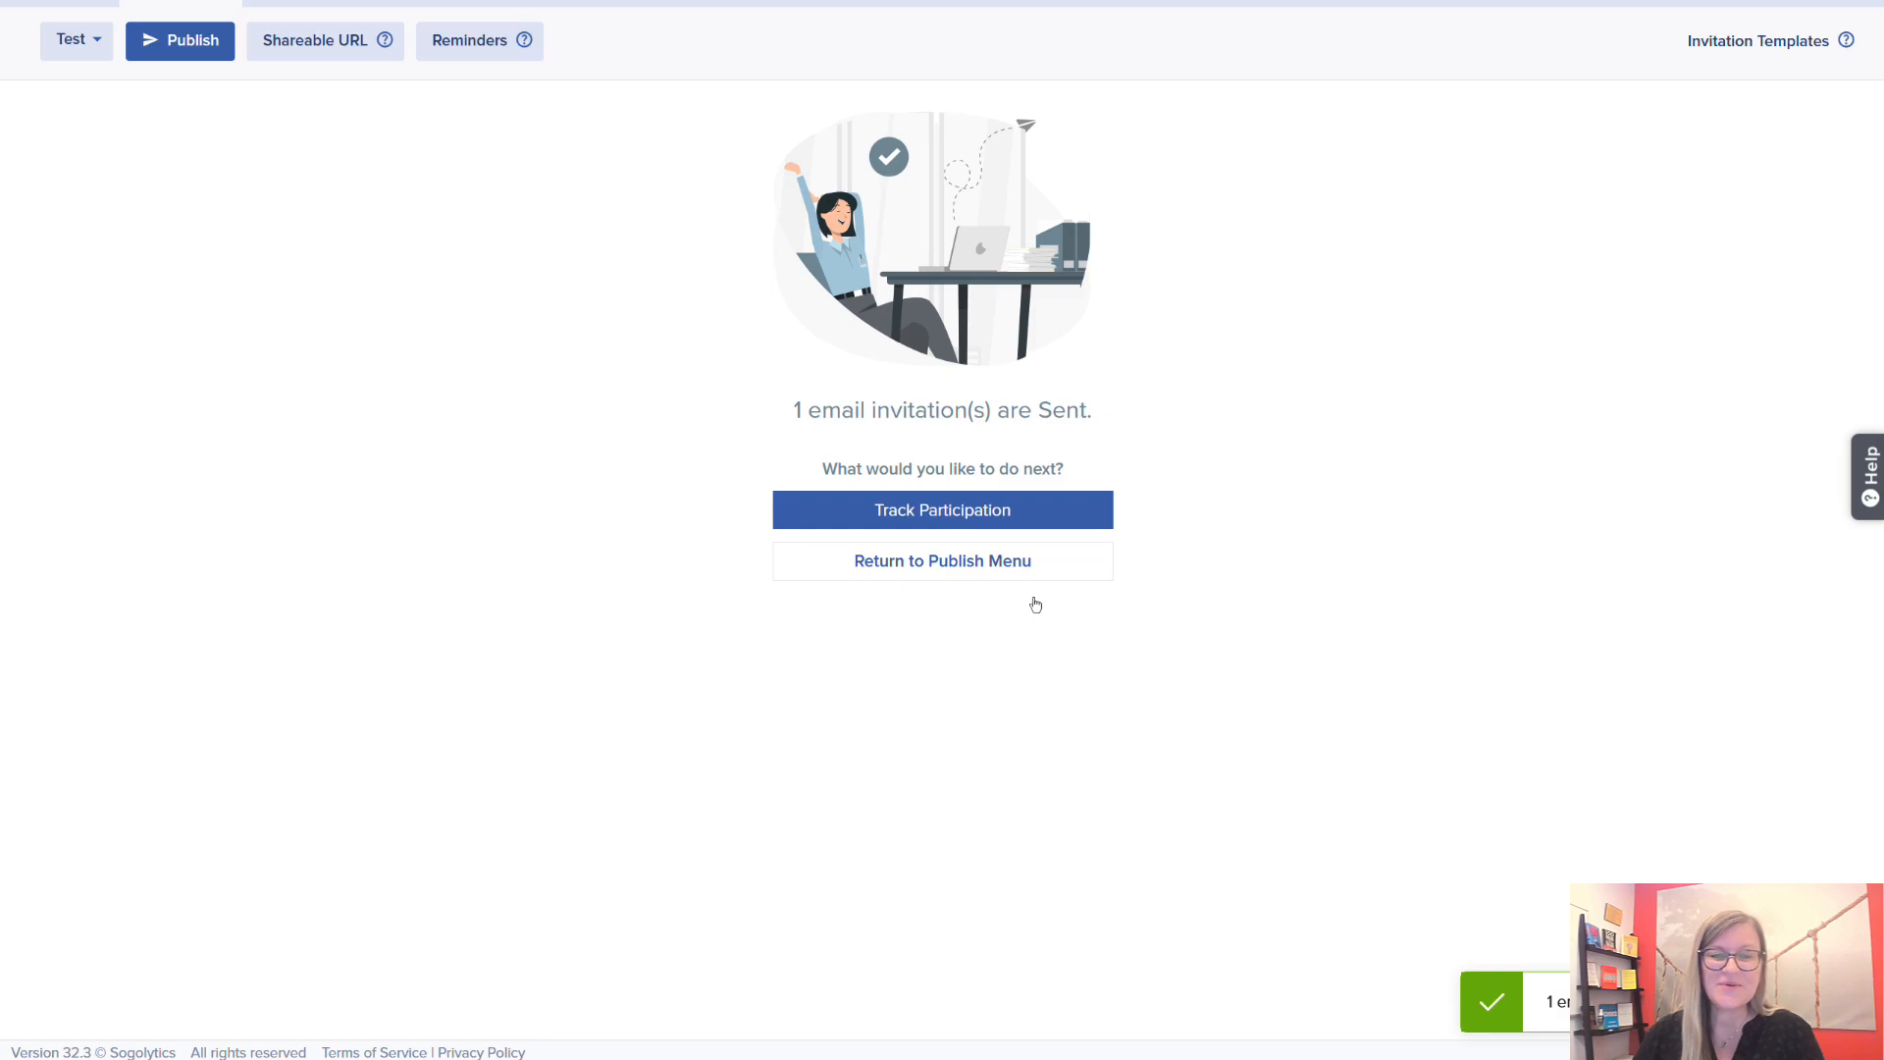
Open participation tracking for the Easy Video Feedback survey, check the tracking views available, and show the invitations graph.
scroll(539, 76, "up", 2)
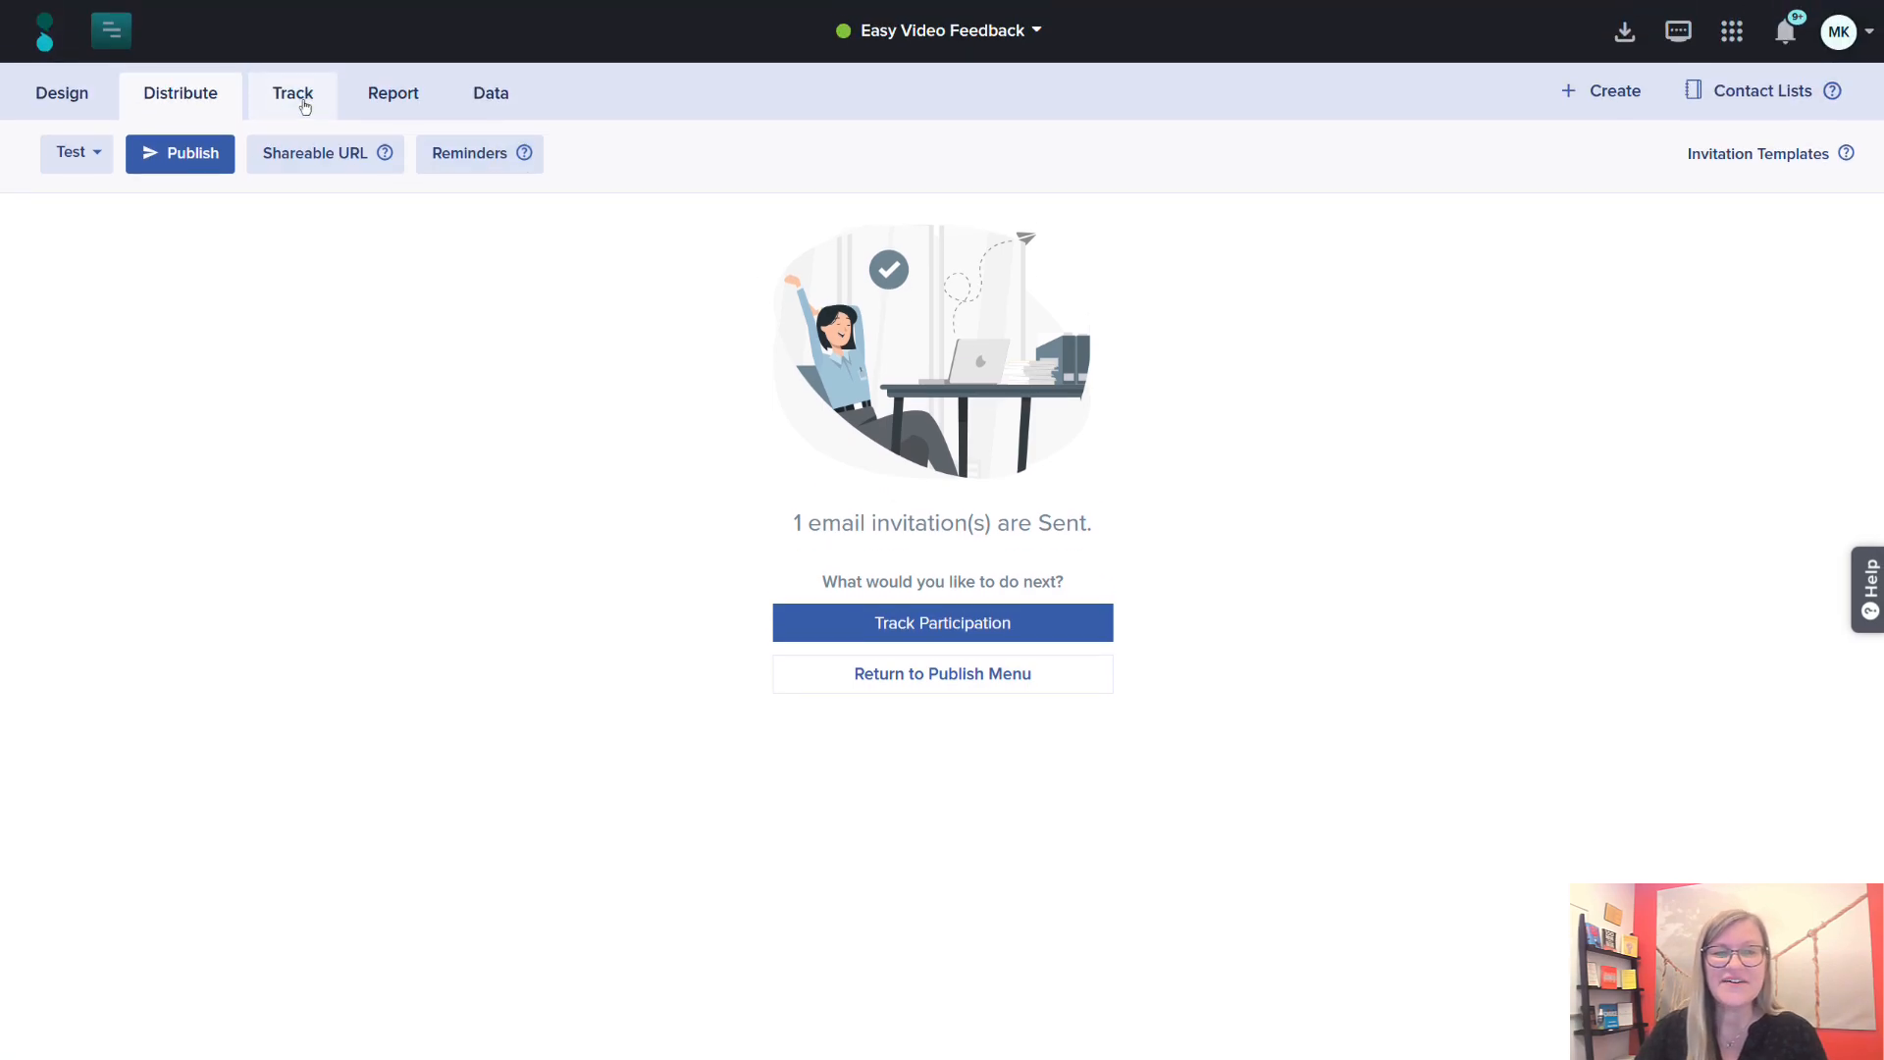
left_click(294, 94)
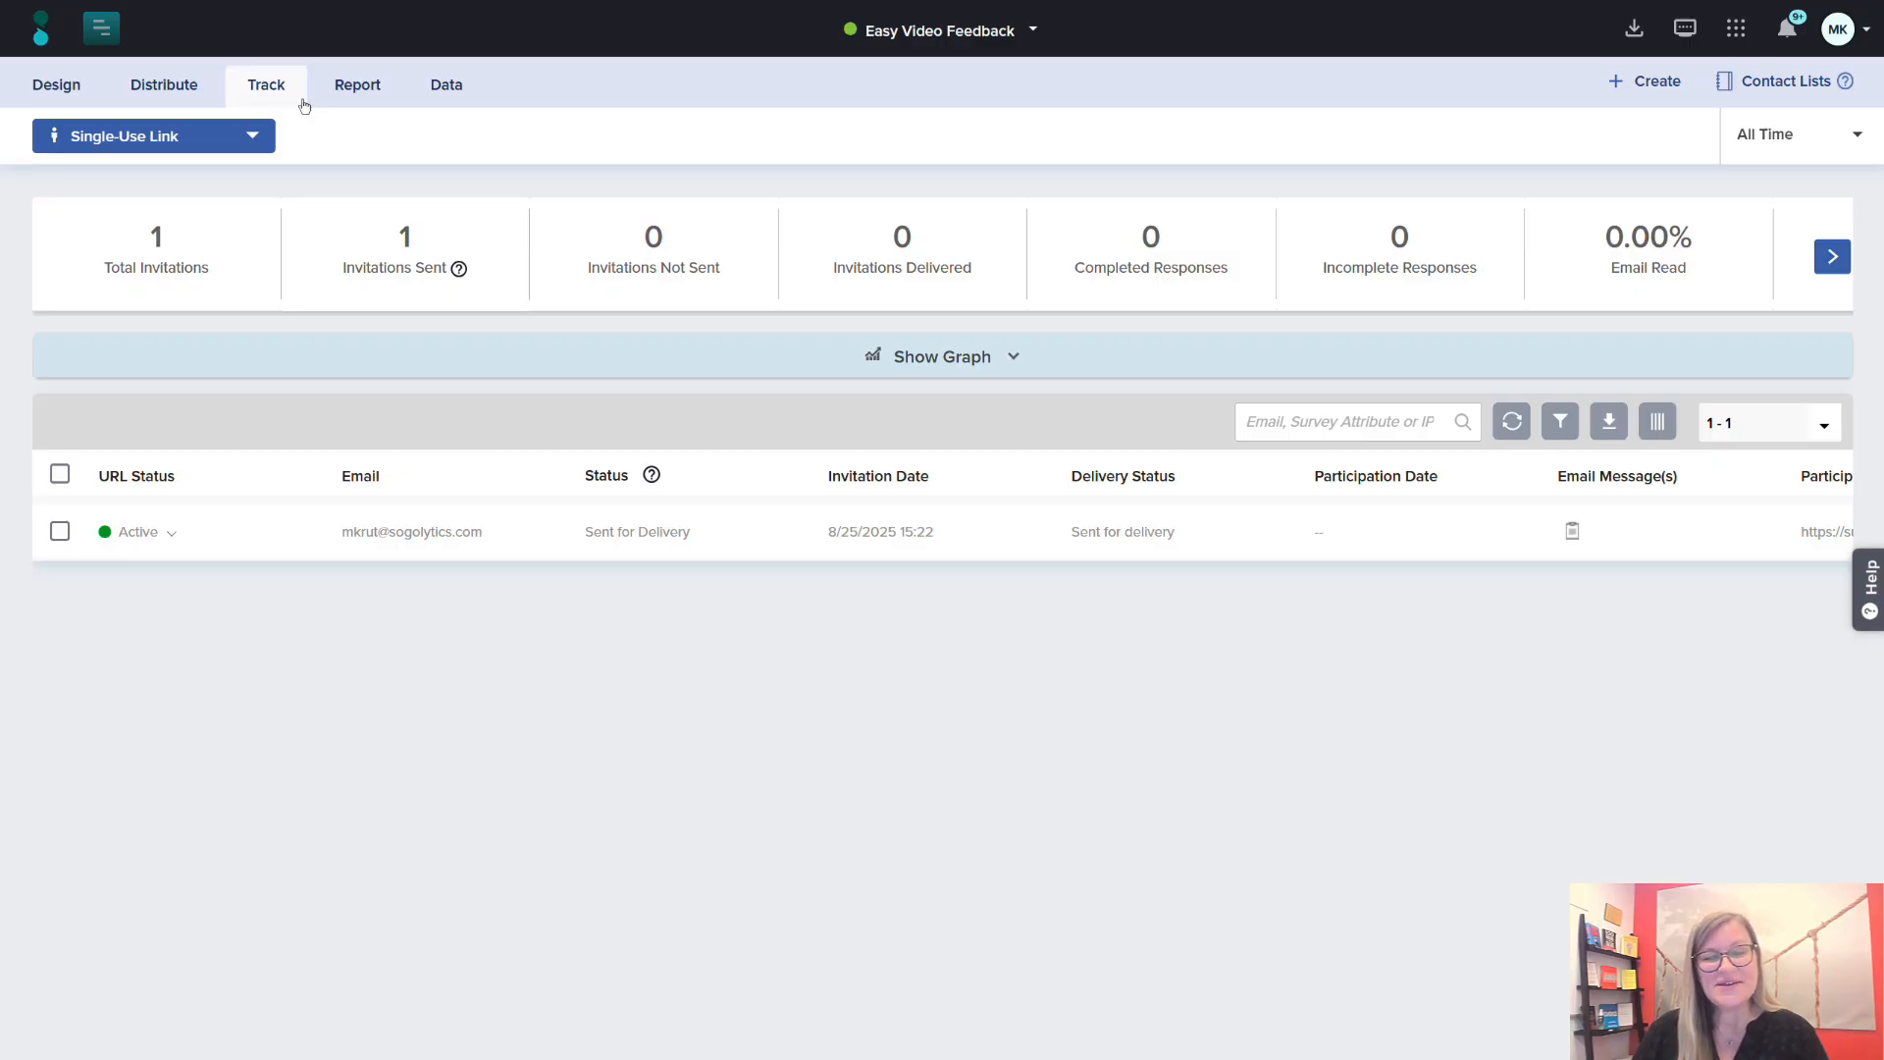
left_click(254, 136)
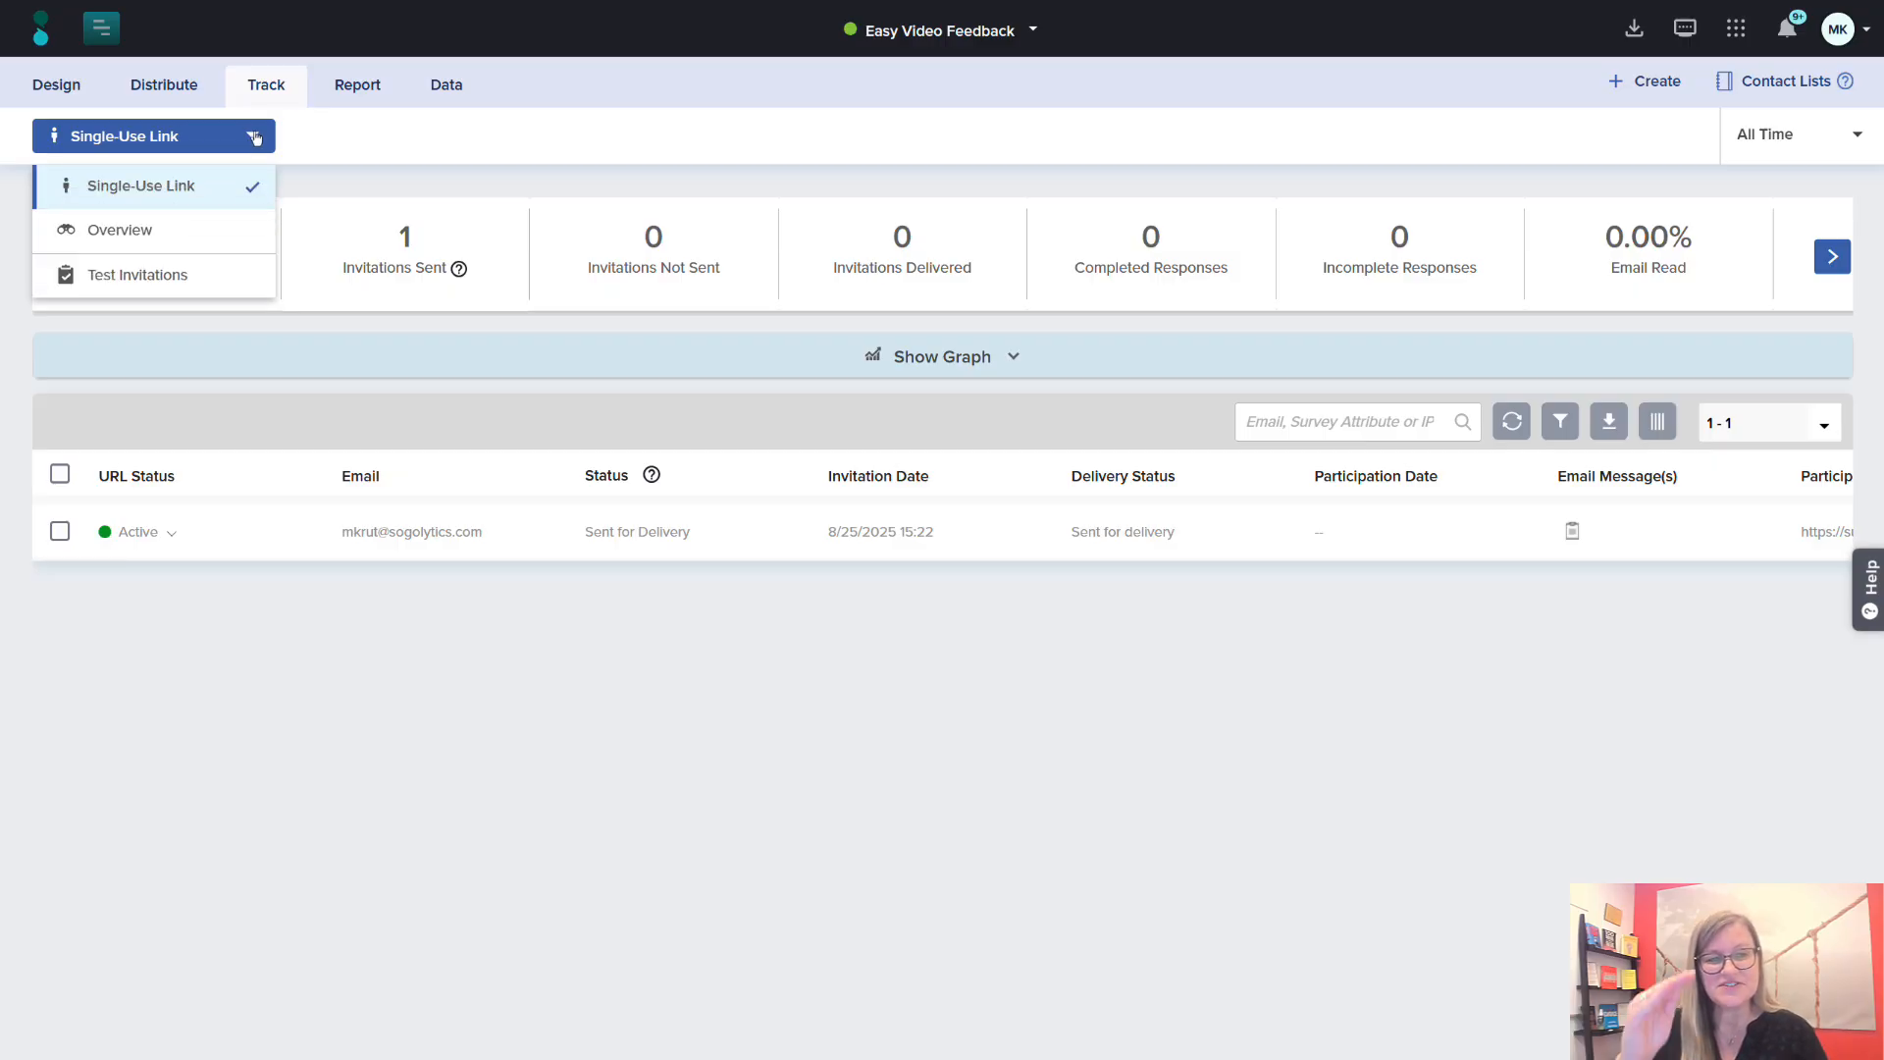
left_click(641, 360)
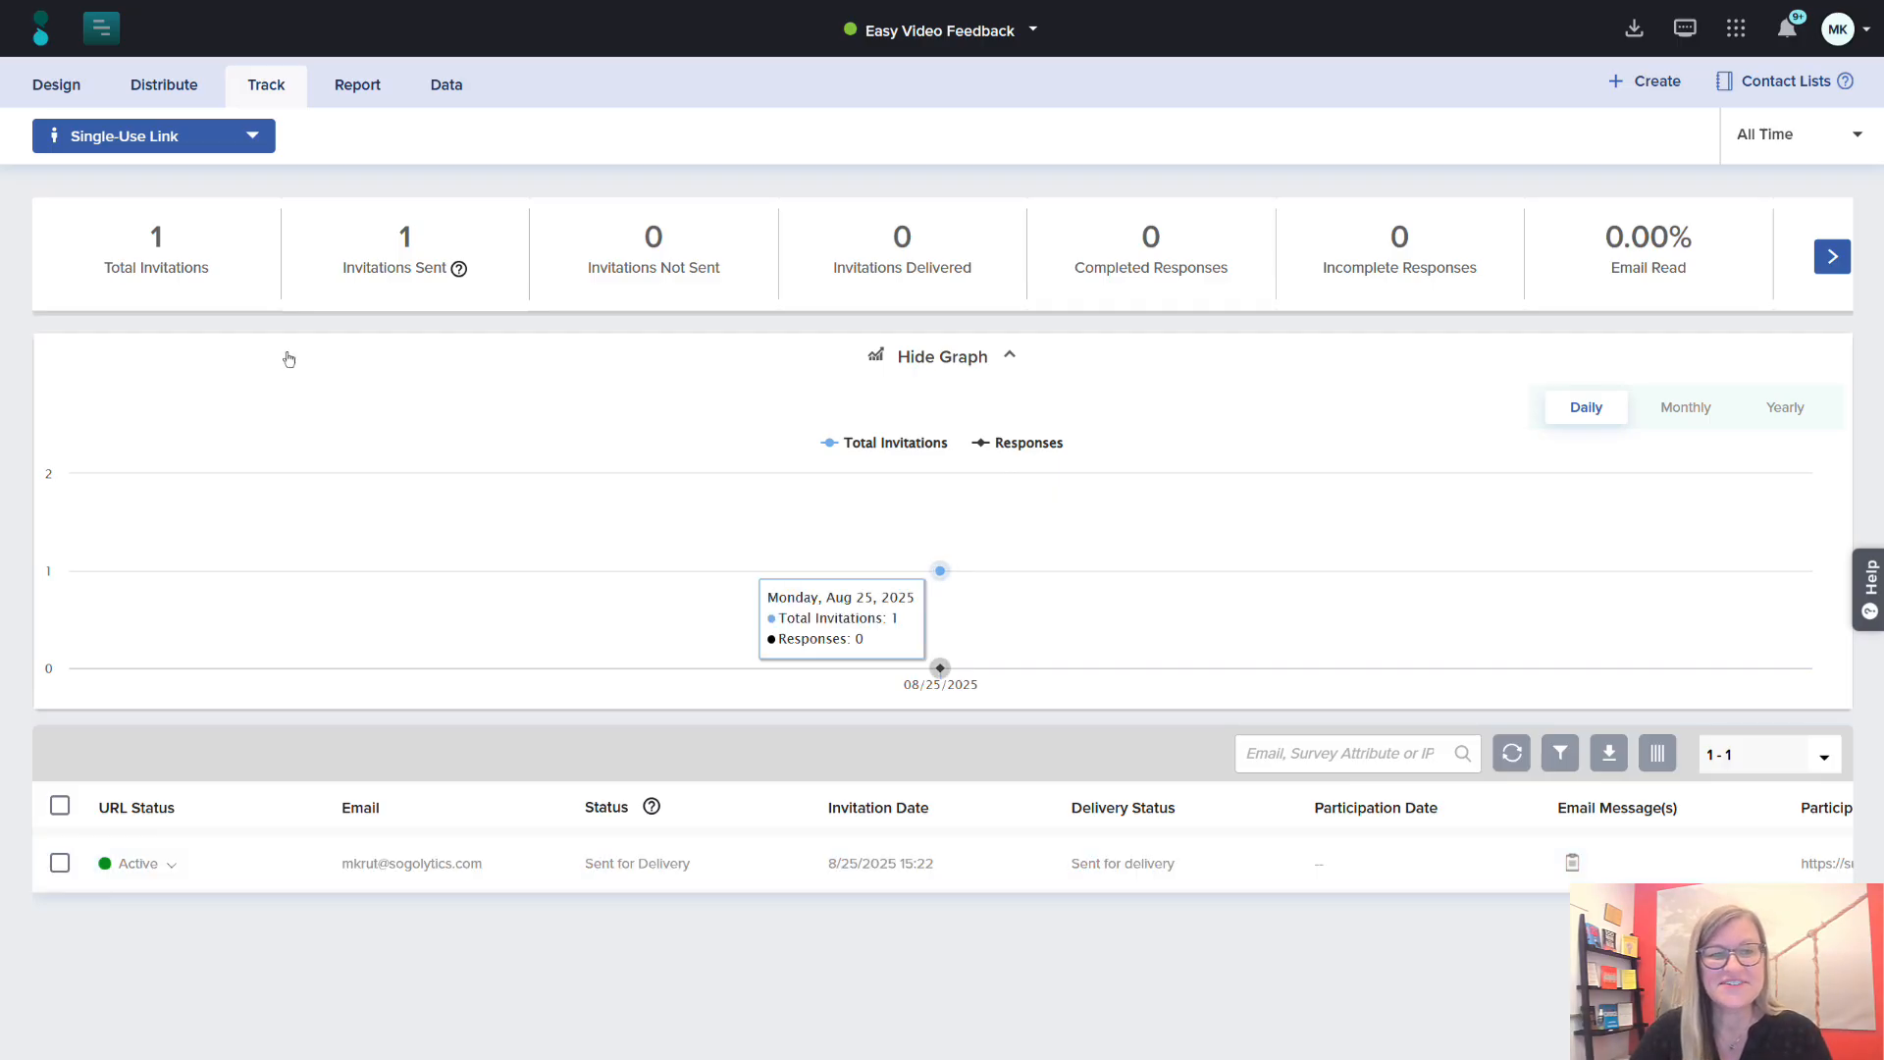
Return to the full project list, open participation tracking for the Company Retreat survey, and display its Overview.
left_click(45, 37)
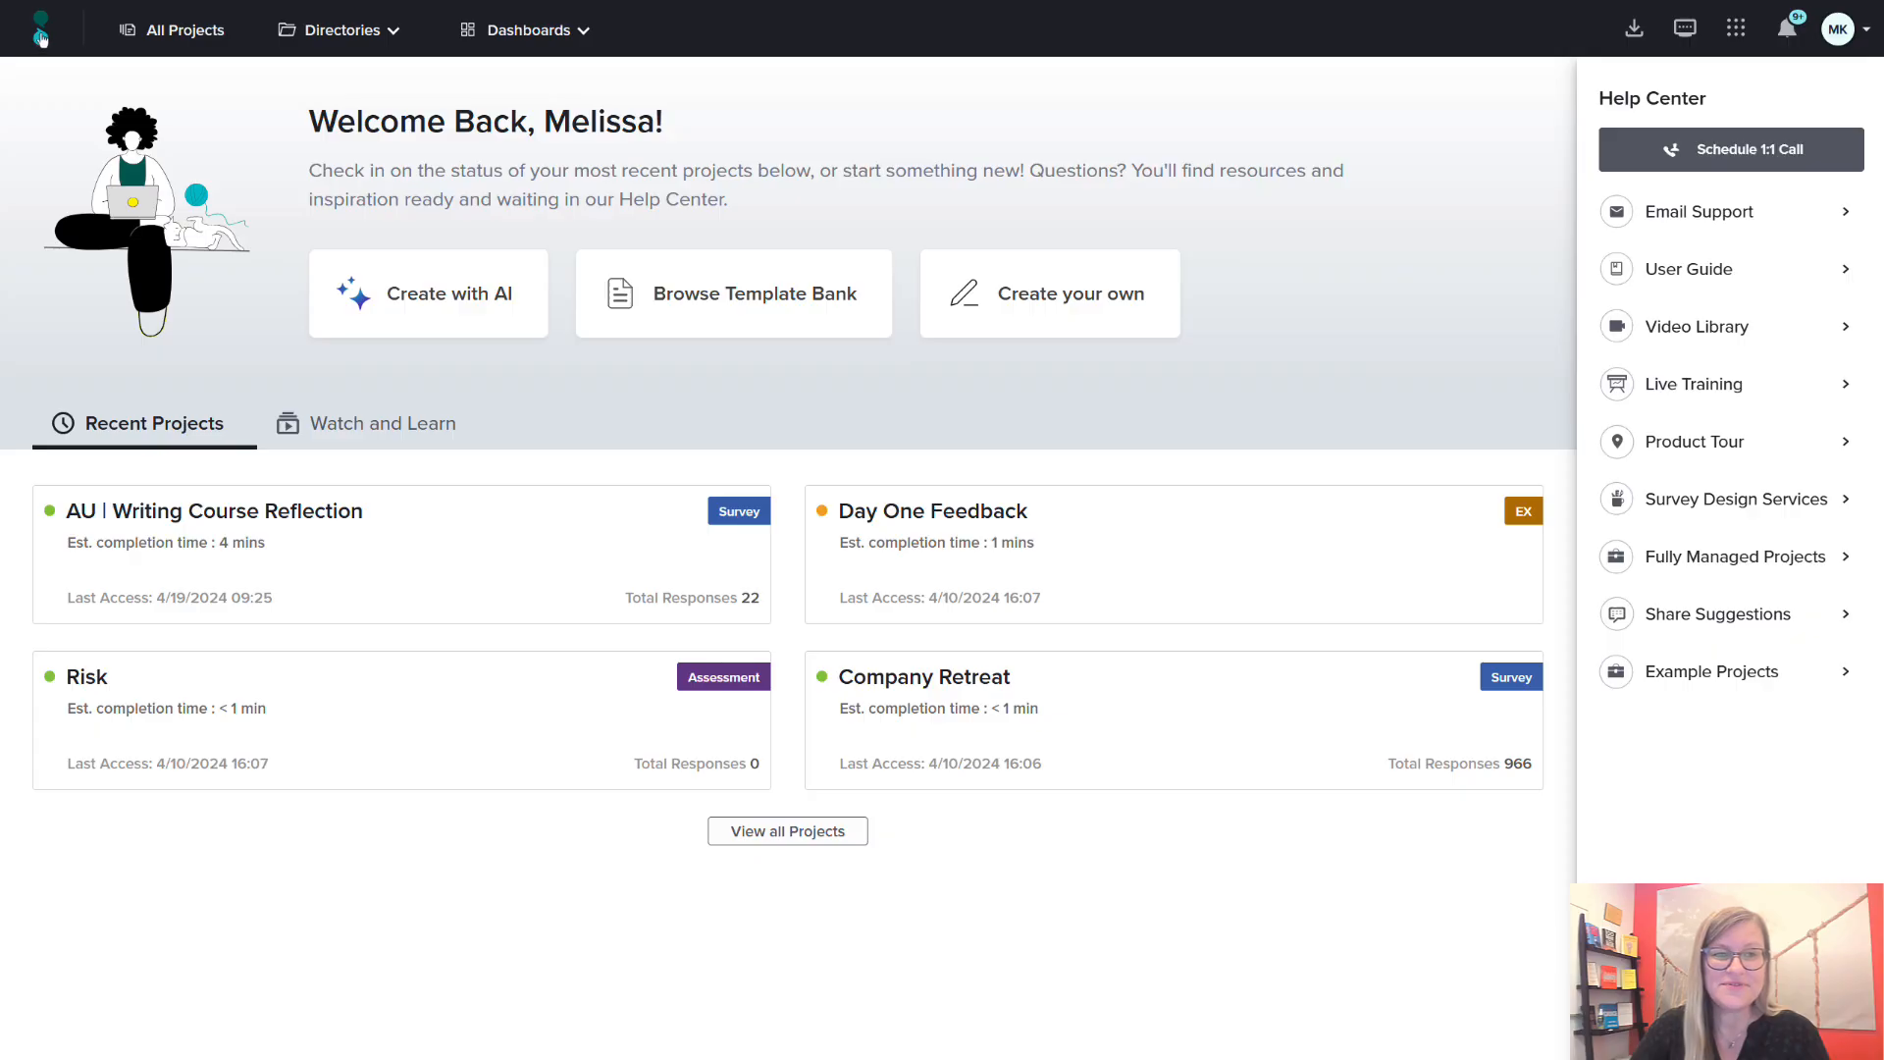
left_click(165, 43)
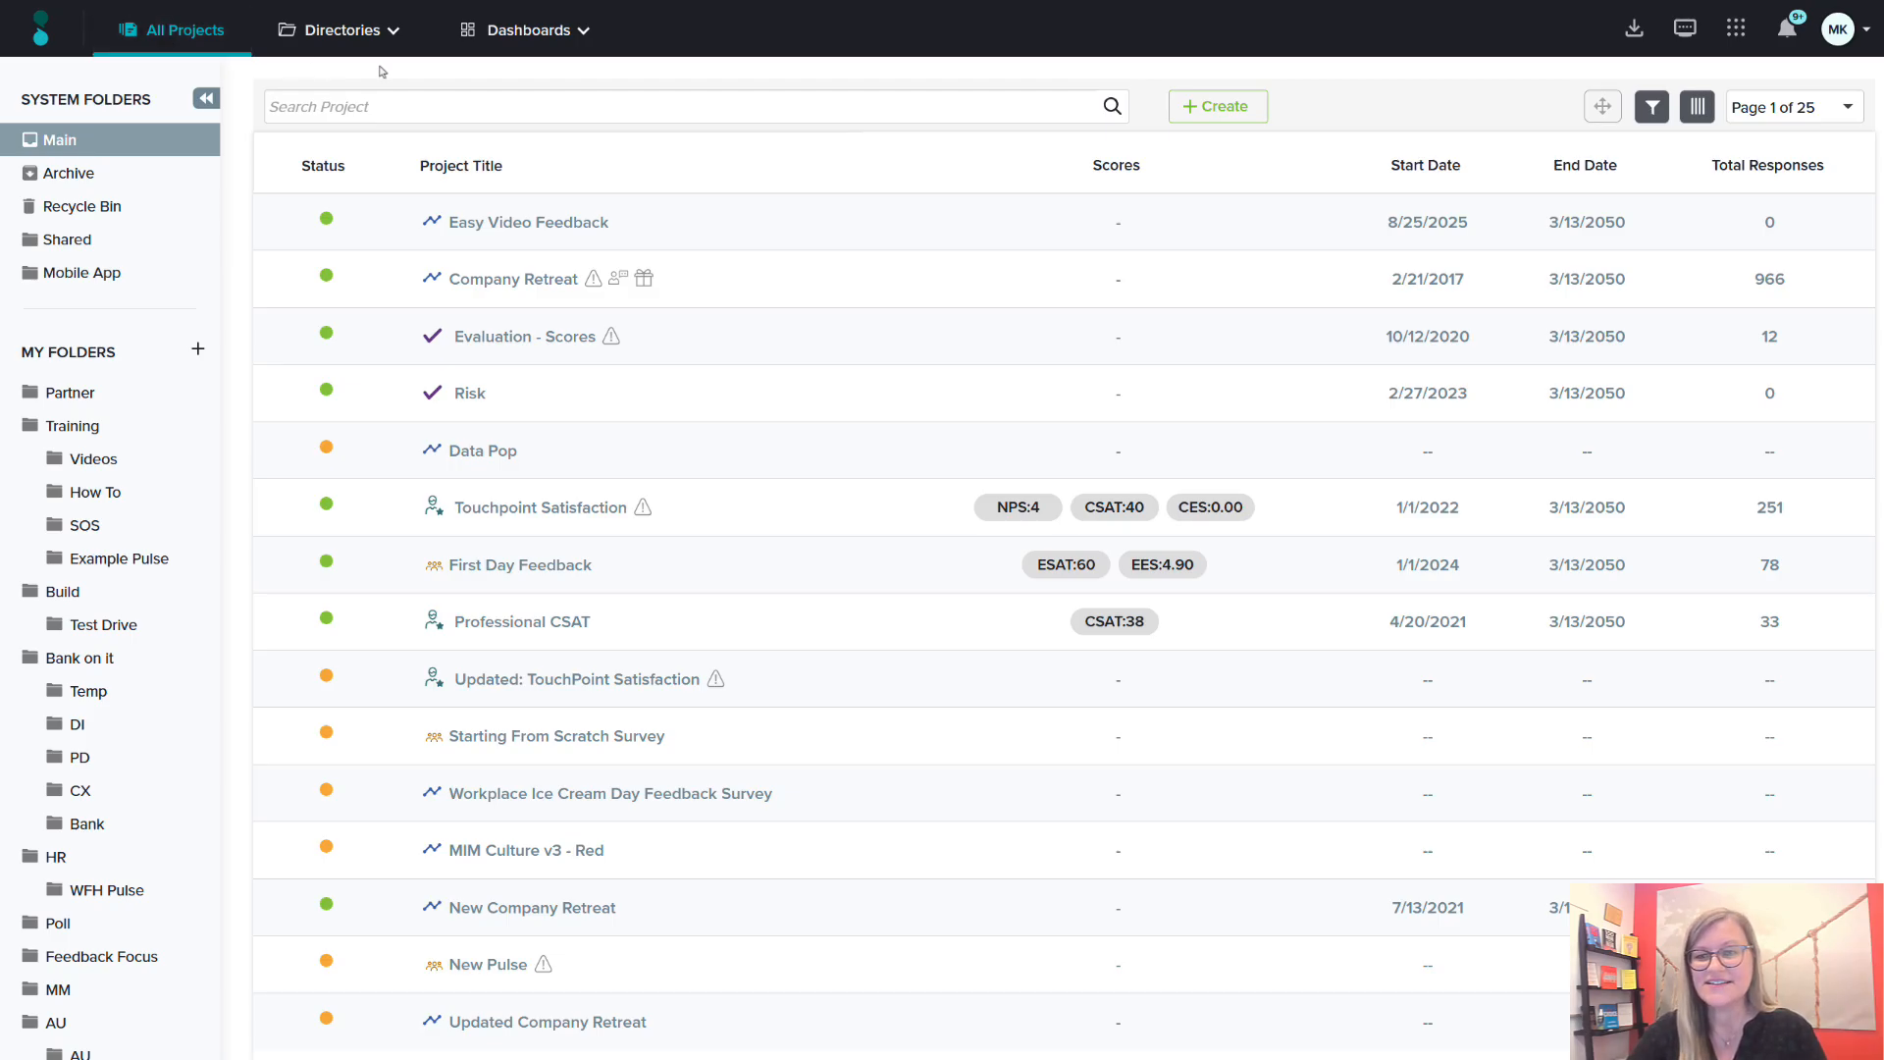
mouse_move(1775, 228)
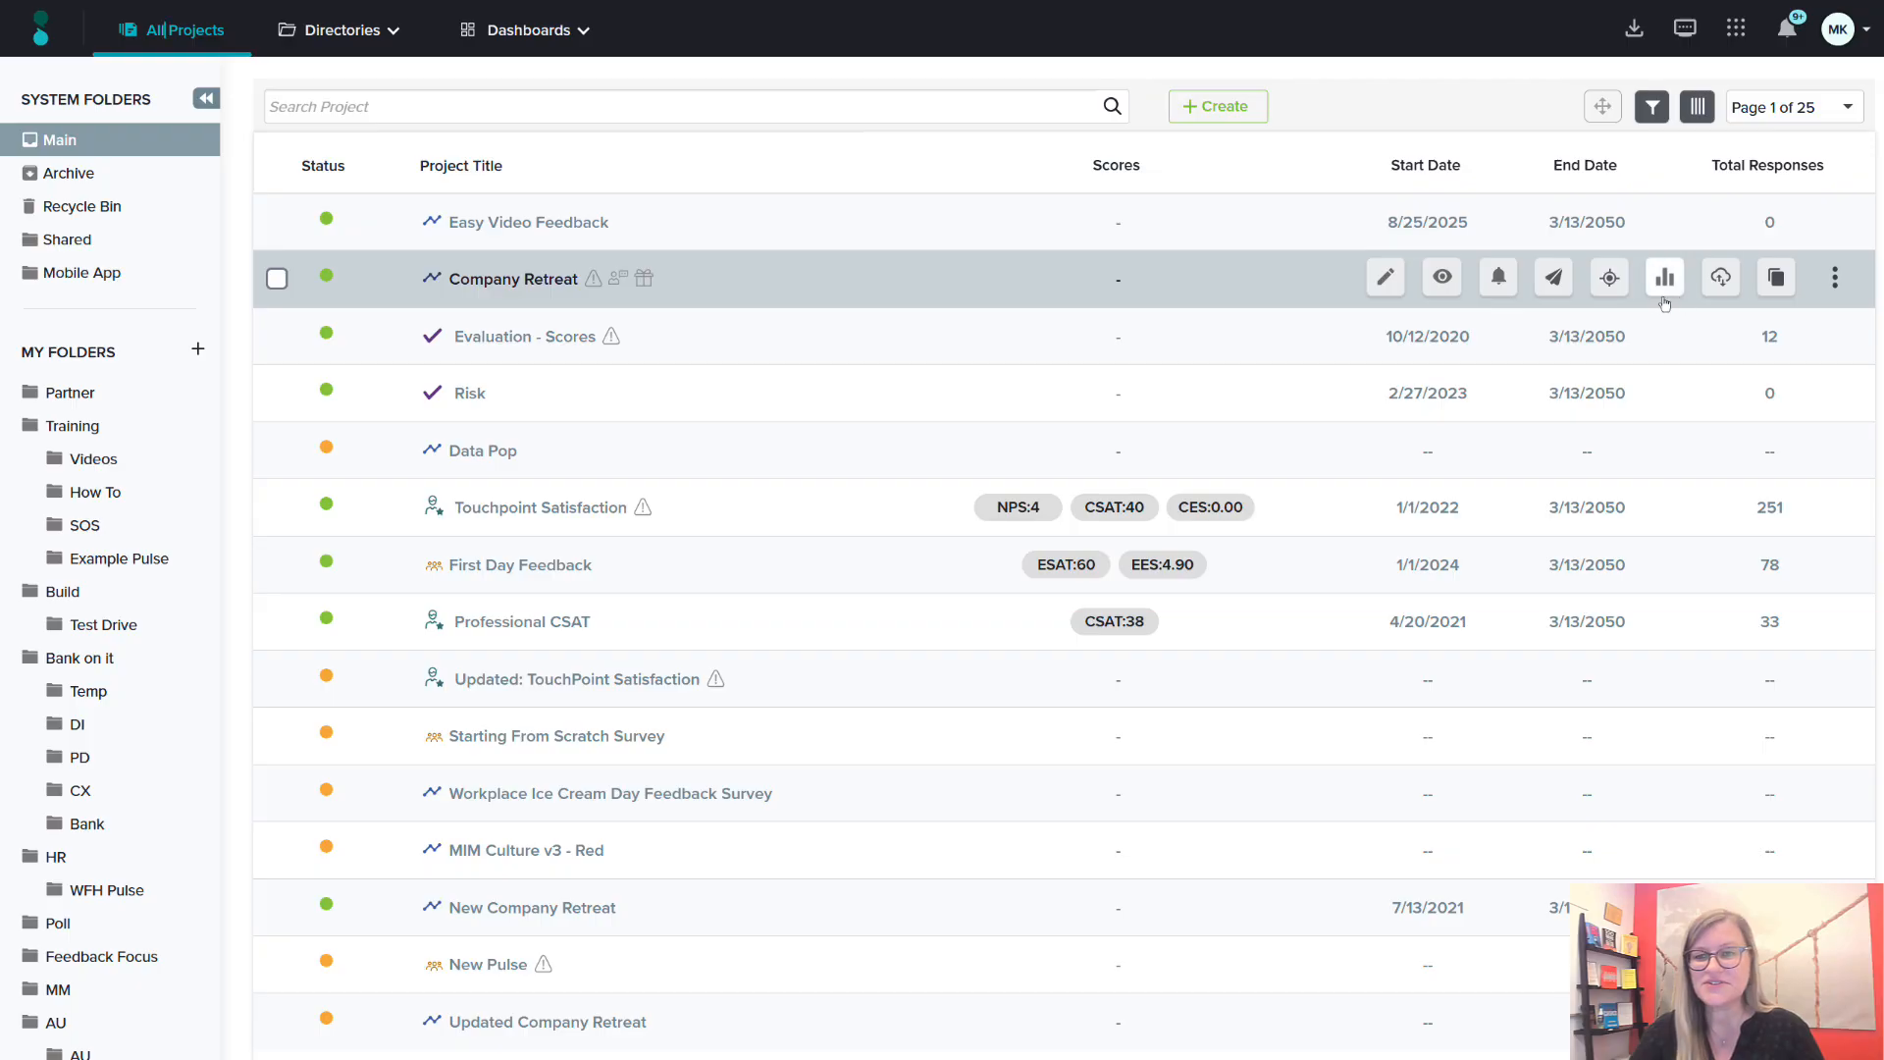
left_click(1611, 279)
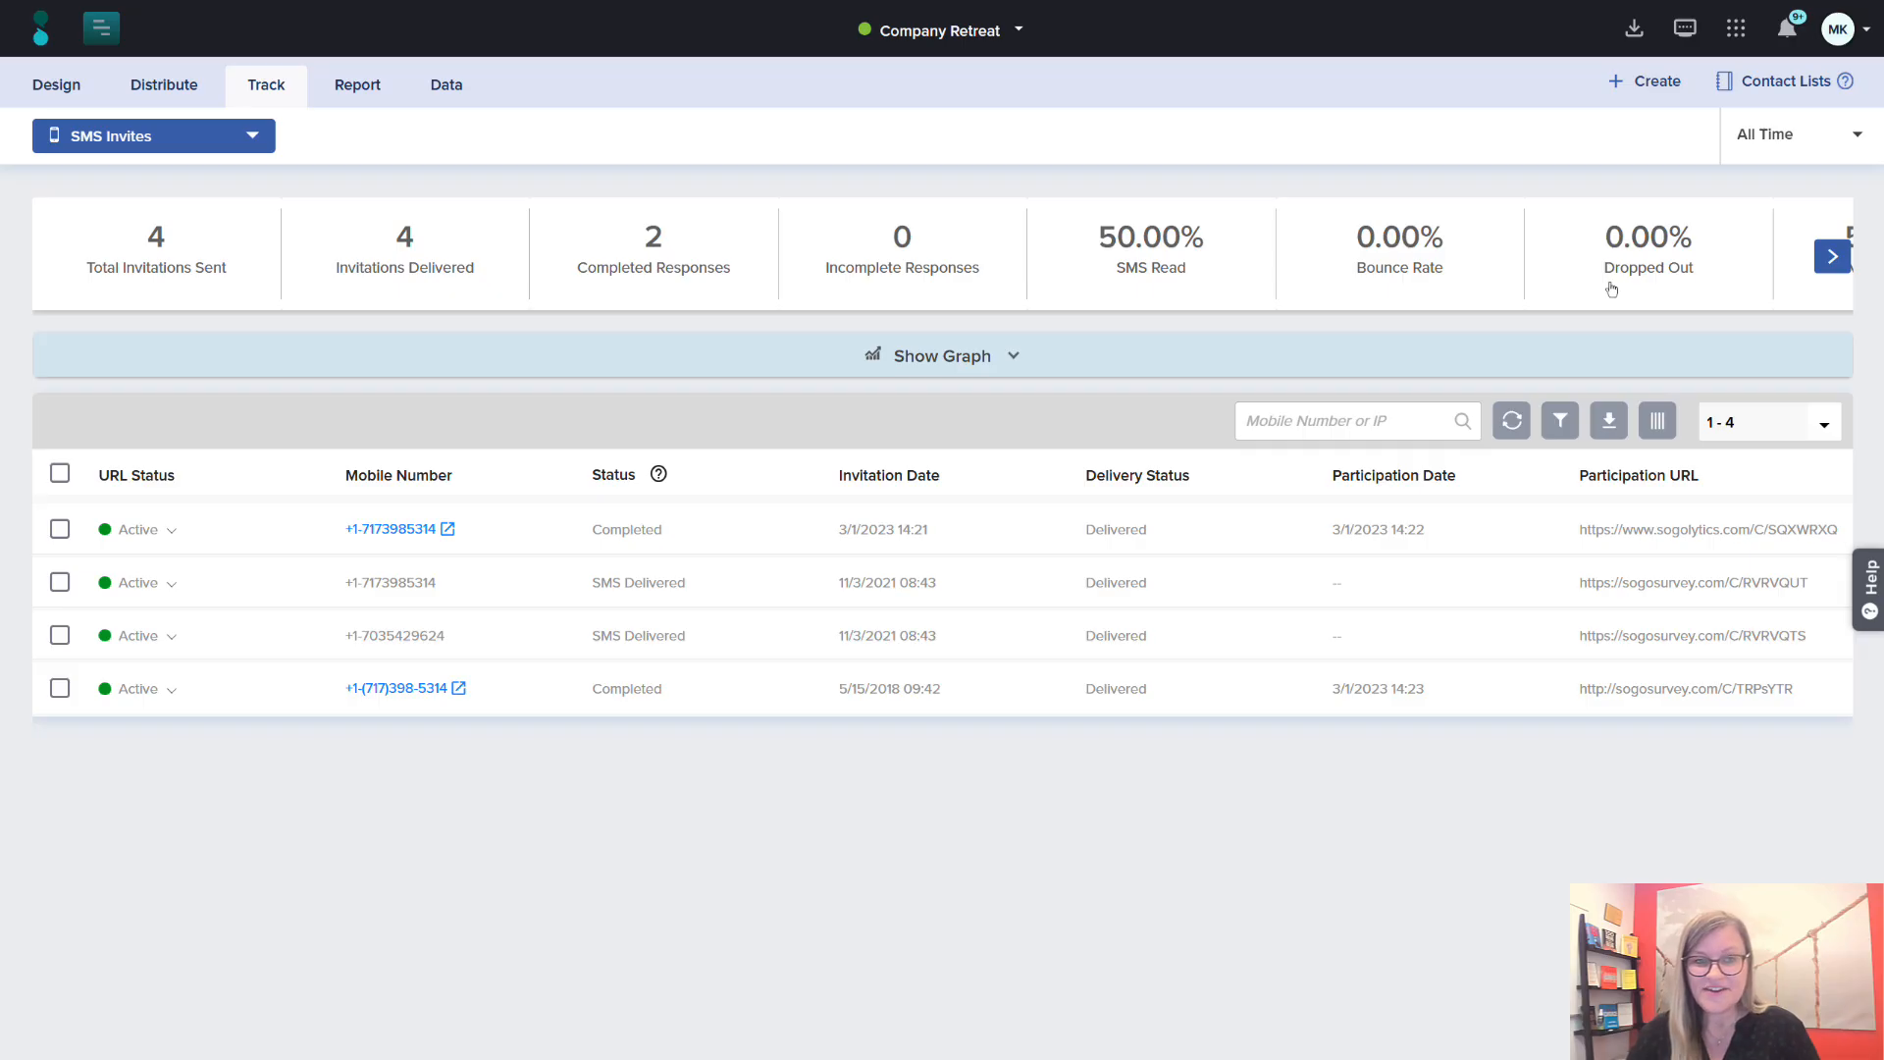
left_click(253, 137)
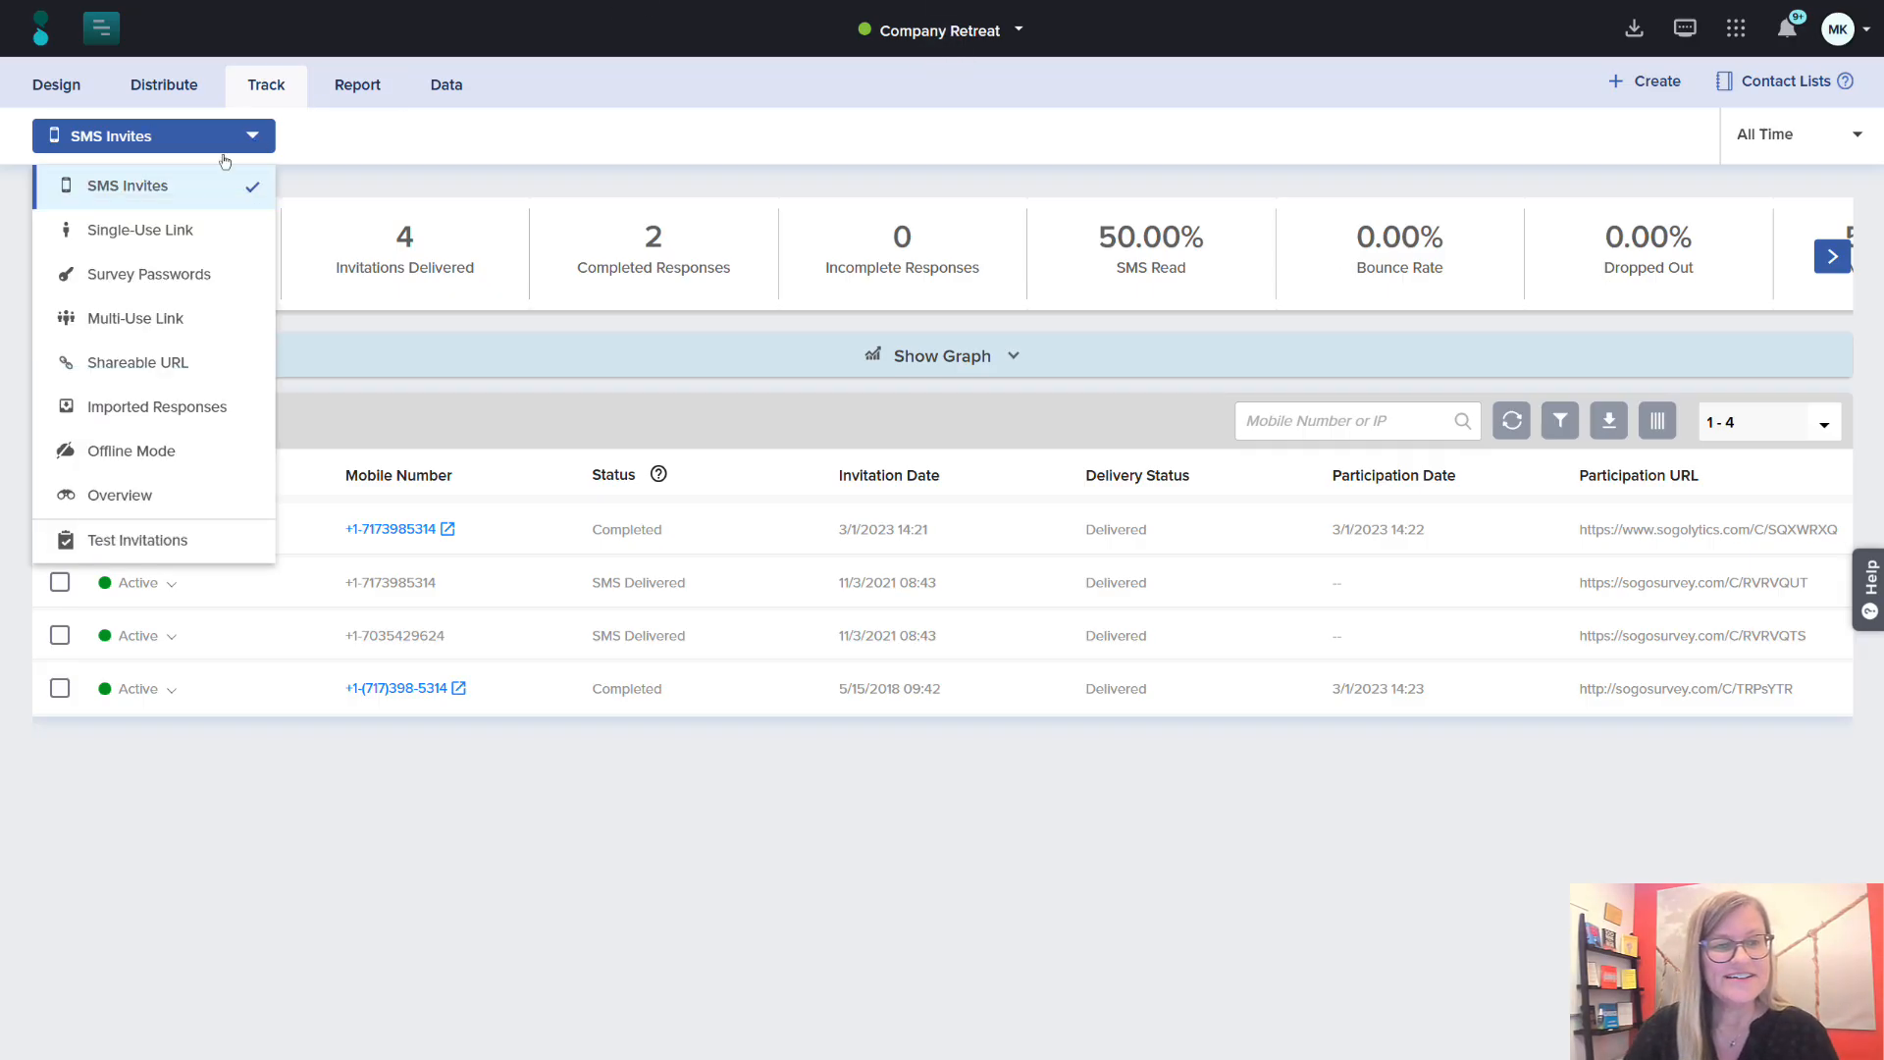
left_click(178, 495)
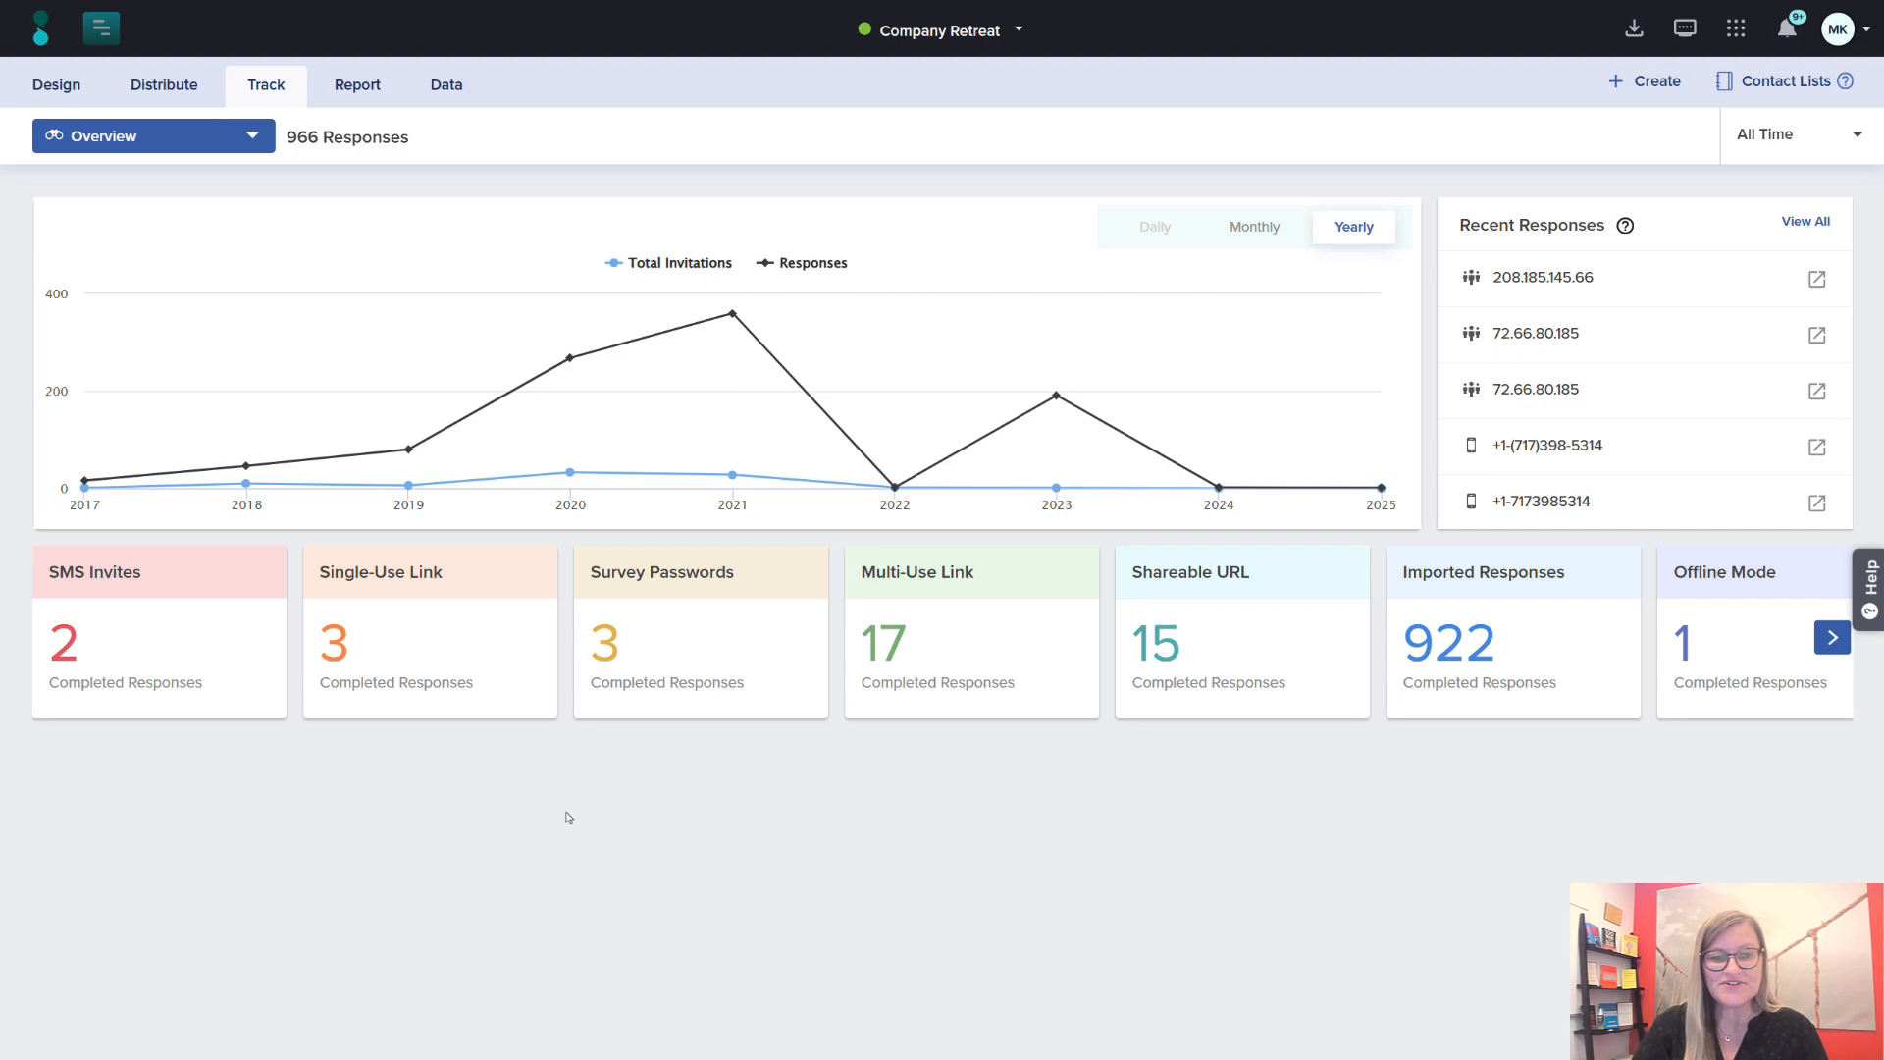
View all single-use link invitations of the Company Retreat survey and check which columns the tracking table can display.
mouse_move(469, 693)
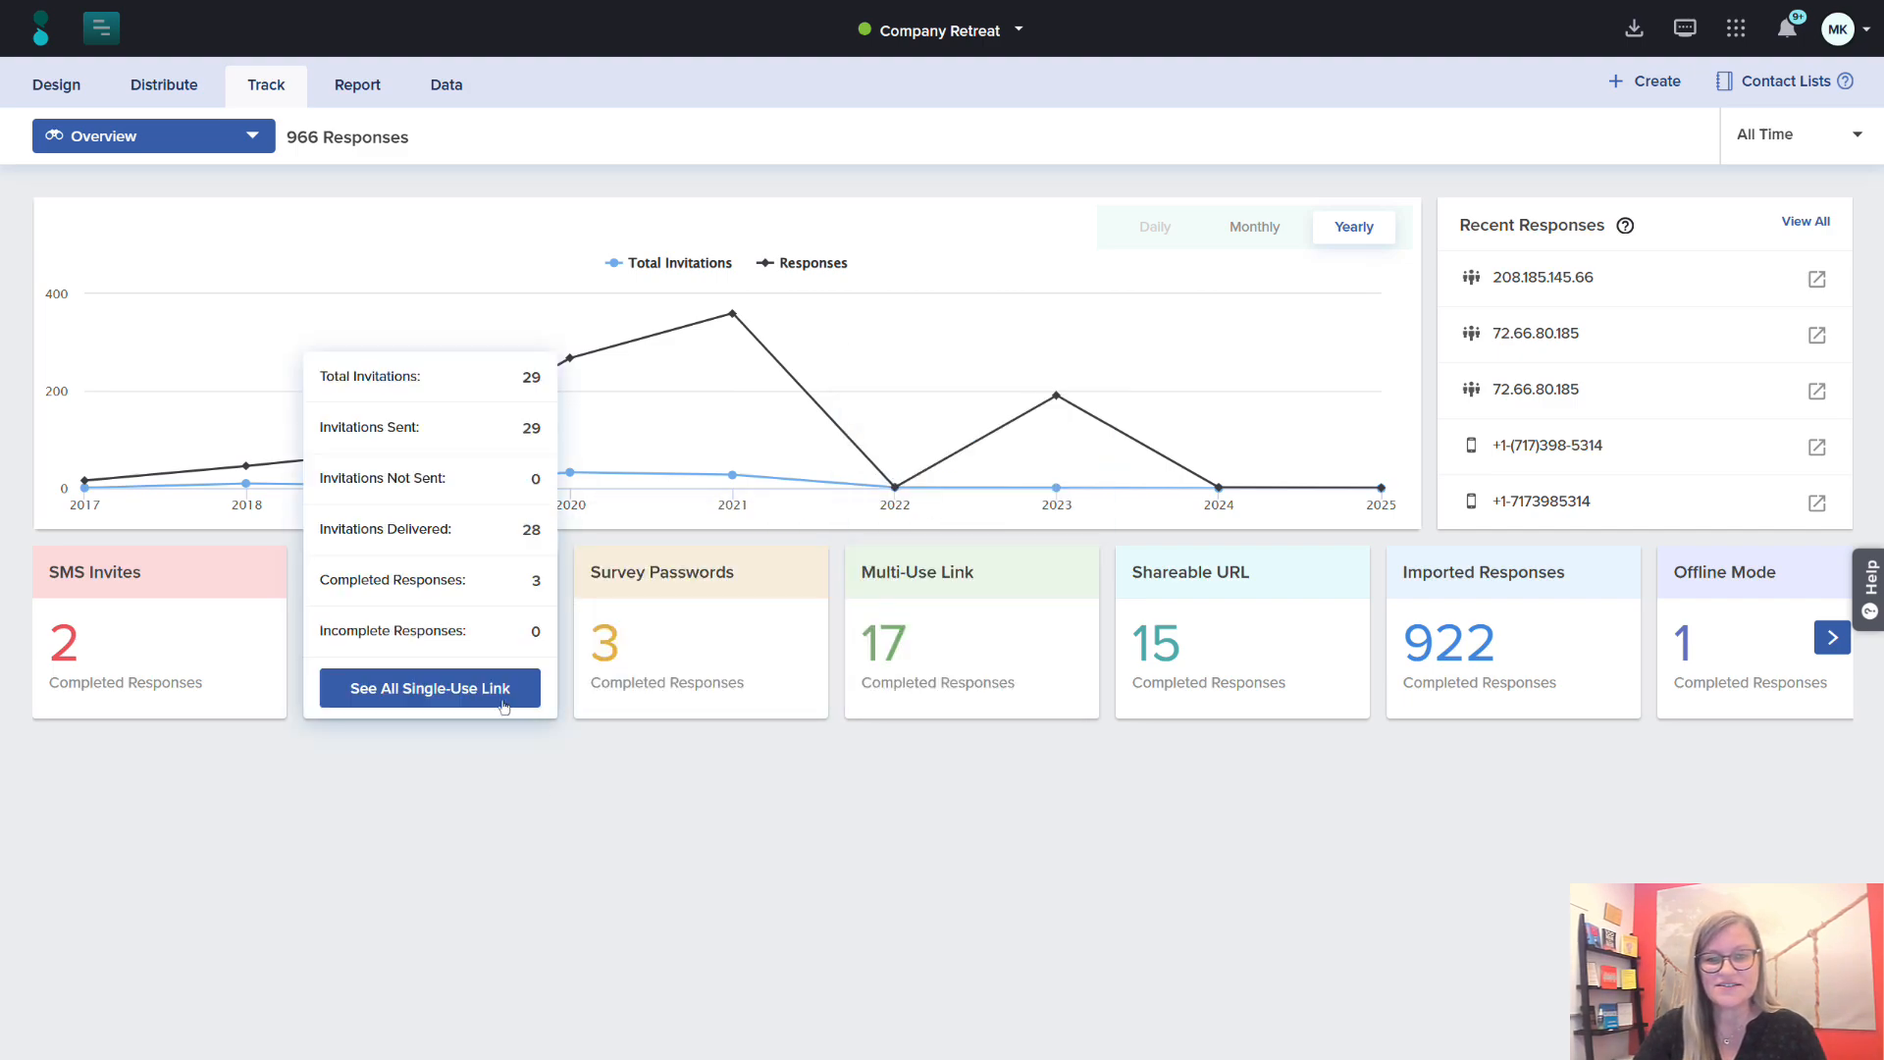
left_click(507, 706)
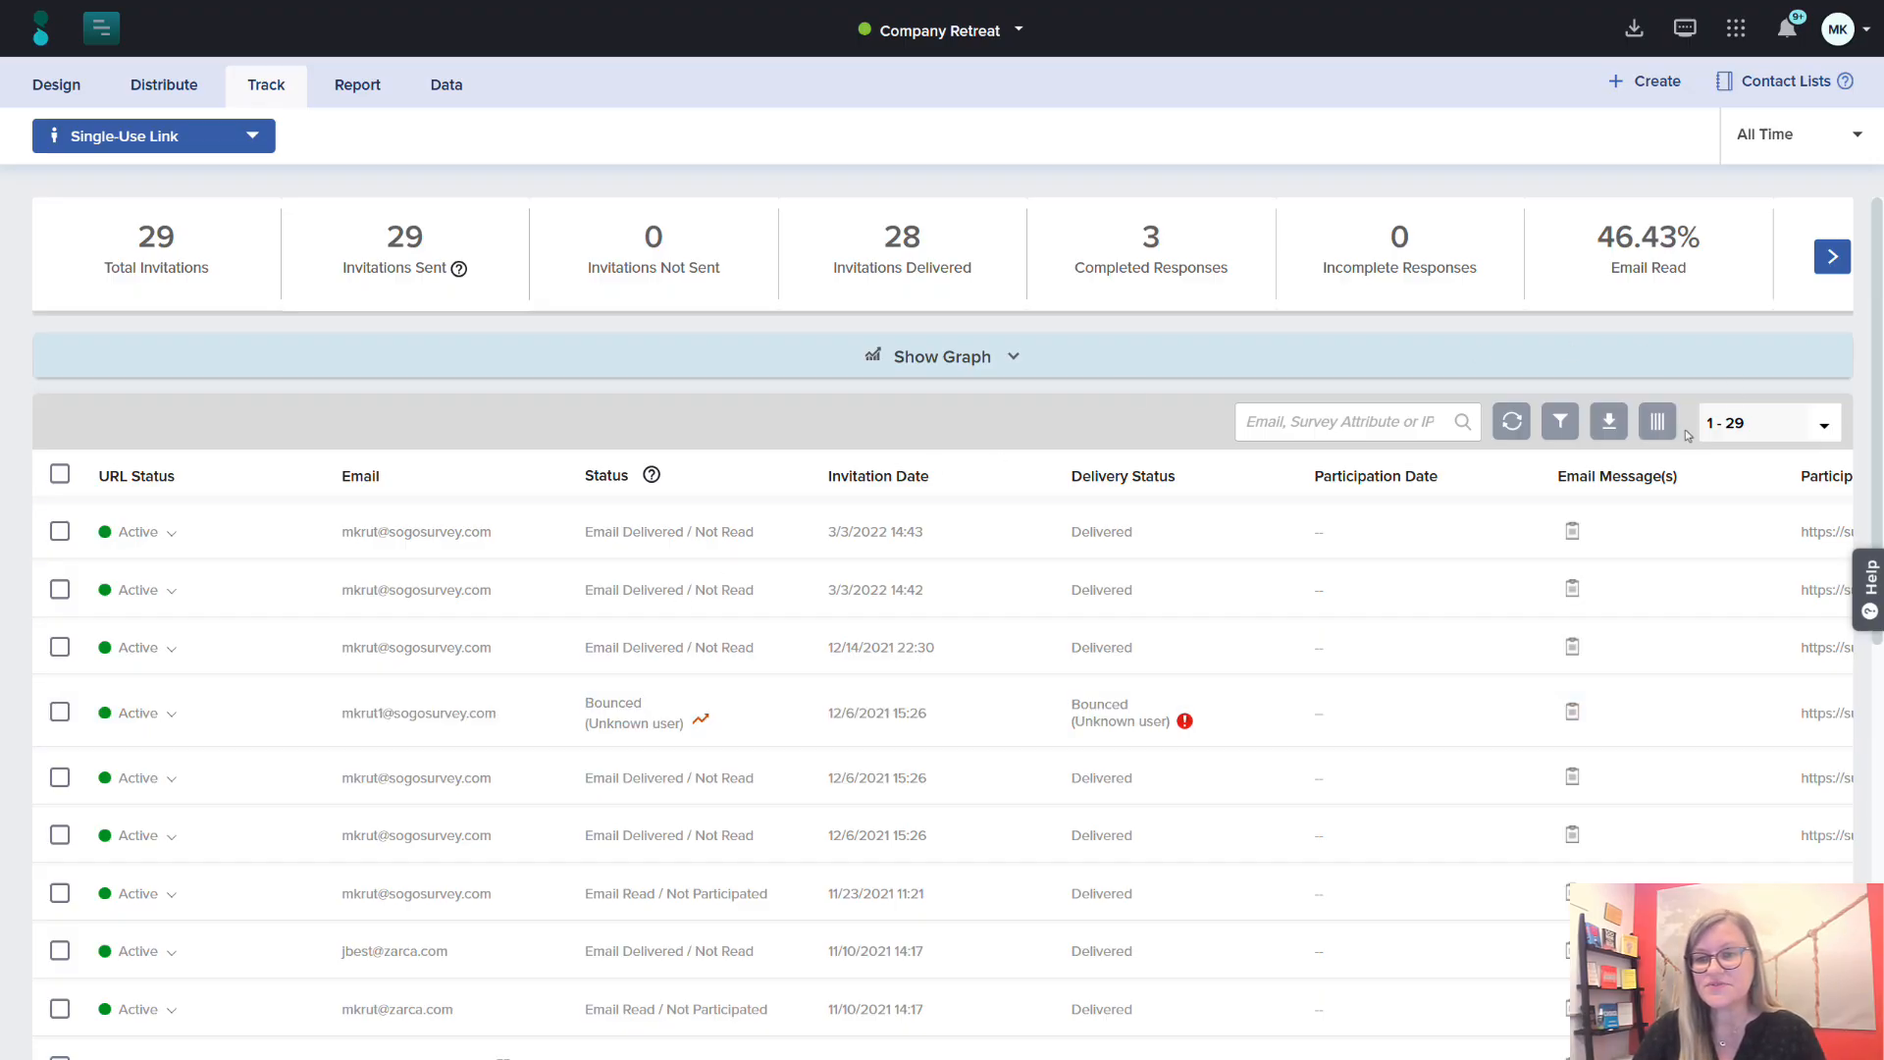
left_click(1658, 430)
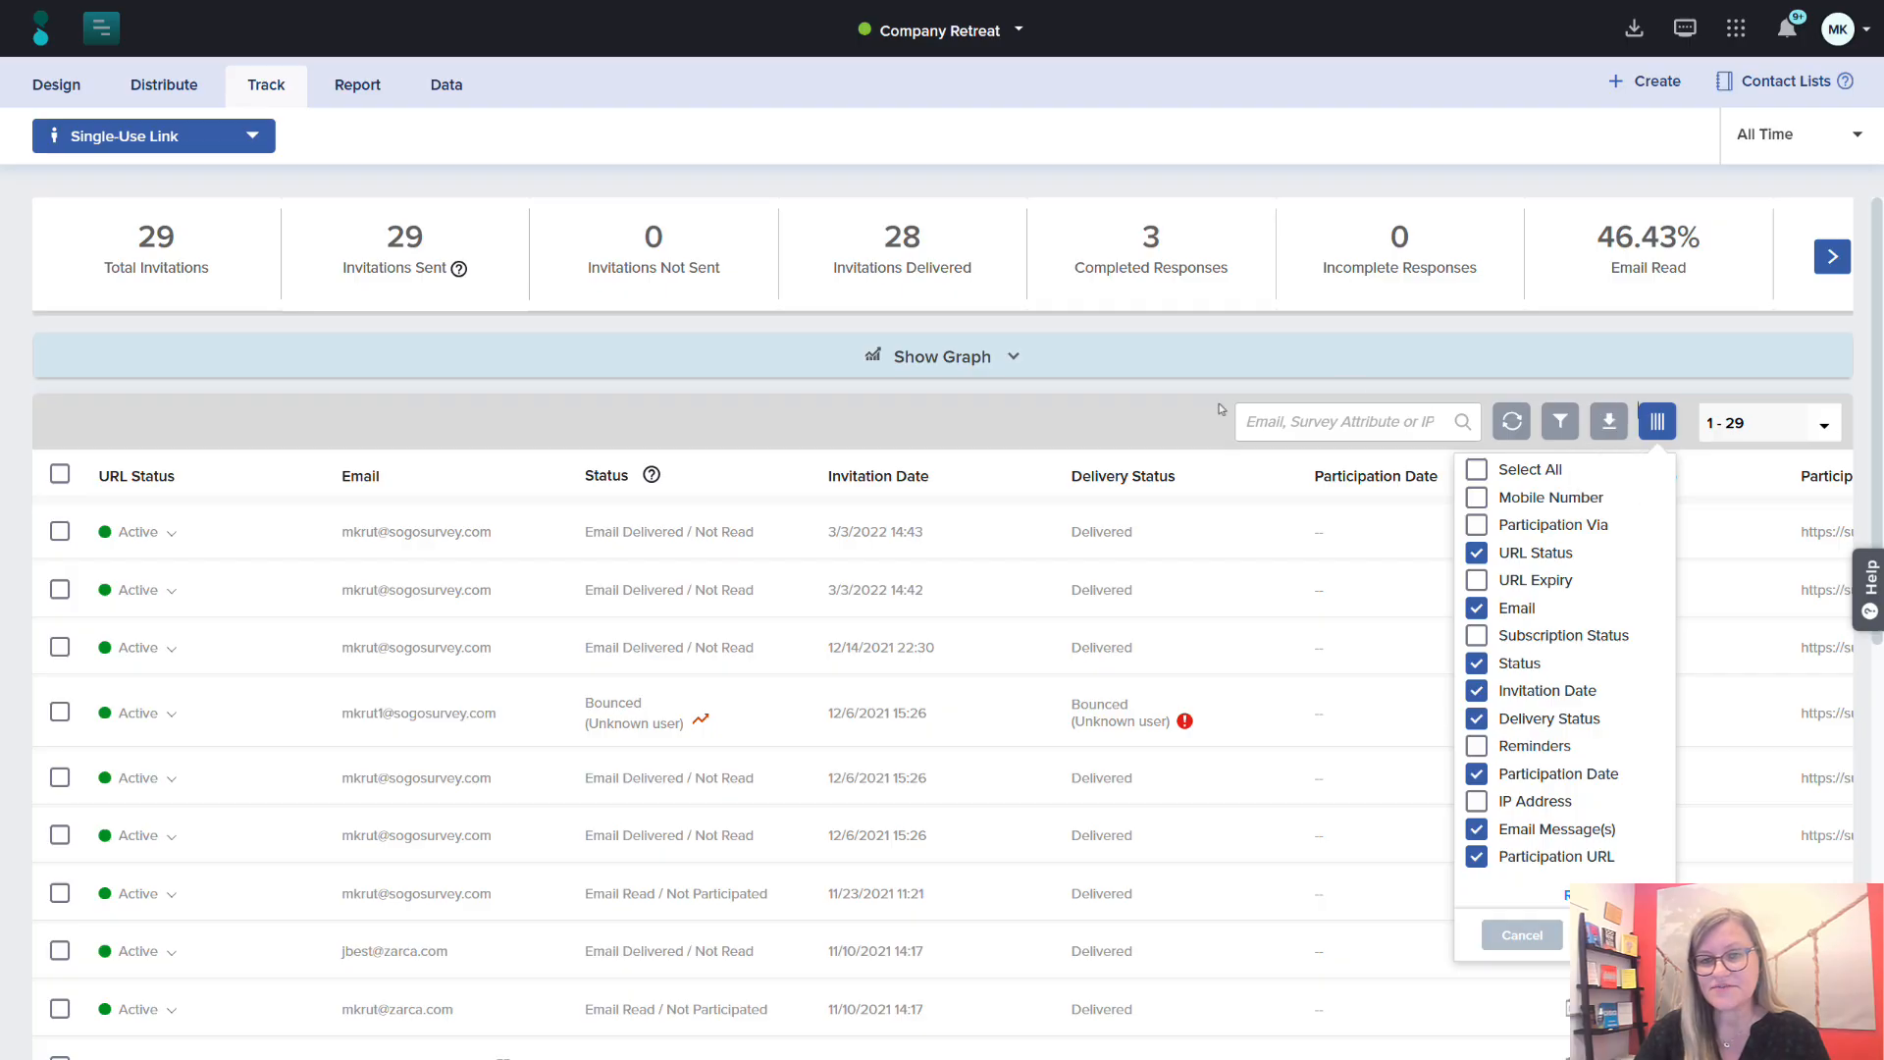
left_click(1174, 414)
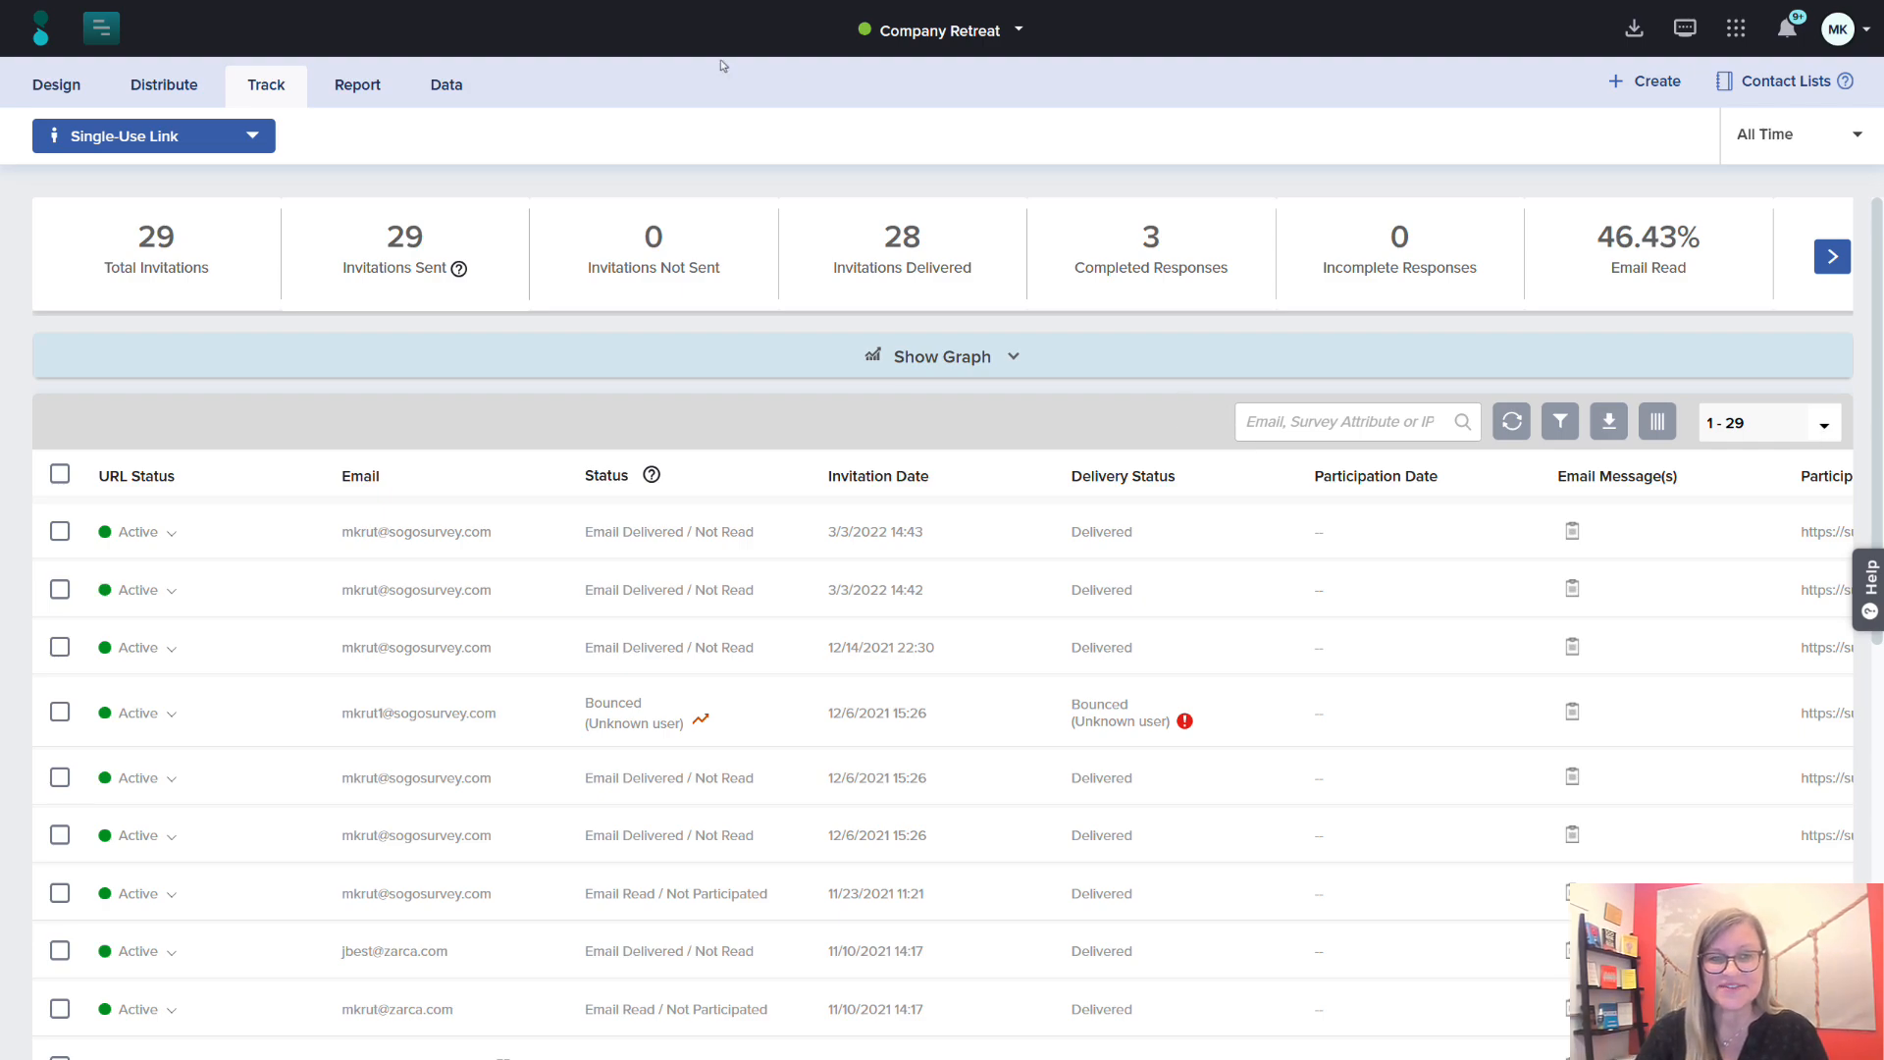
Open the Omni Report for Company Retreat and examine the raw data report types, question charts, and participation metrics.
left_click(378, 90)
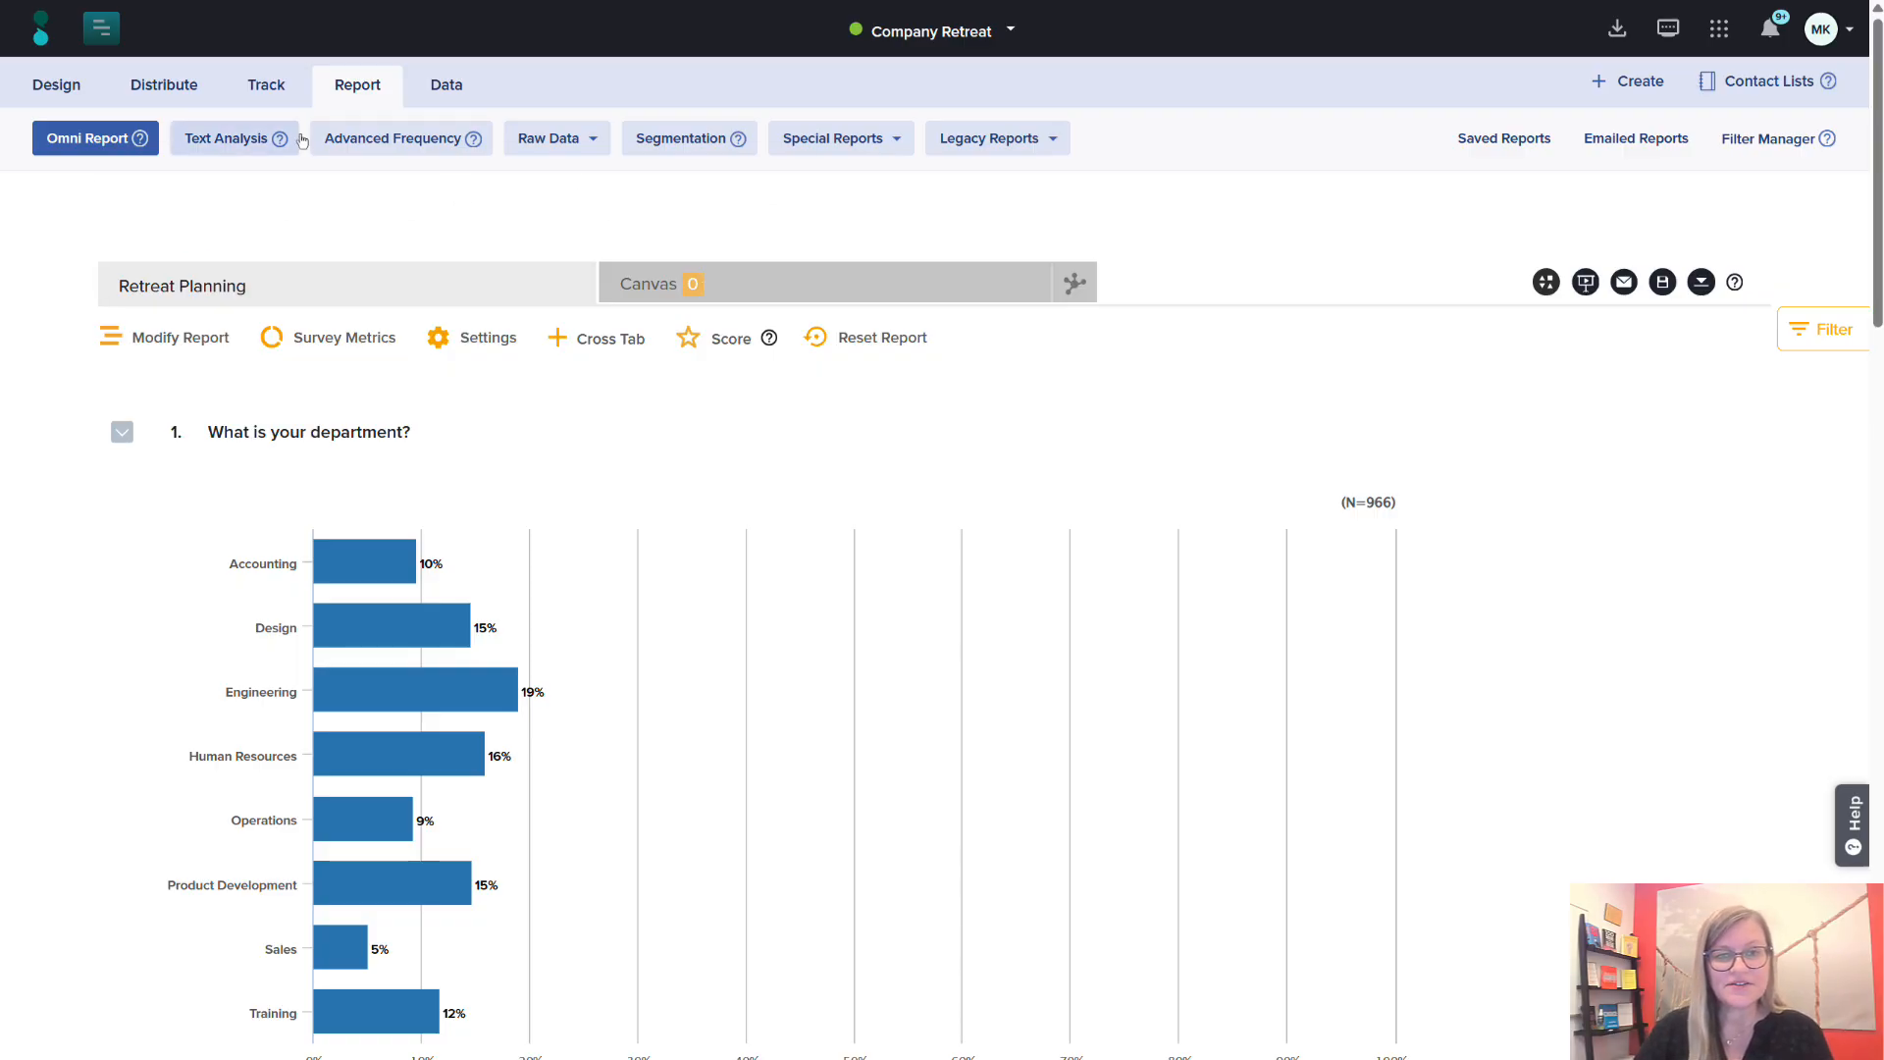
left_click(594, 144)
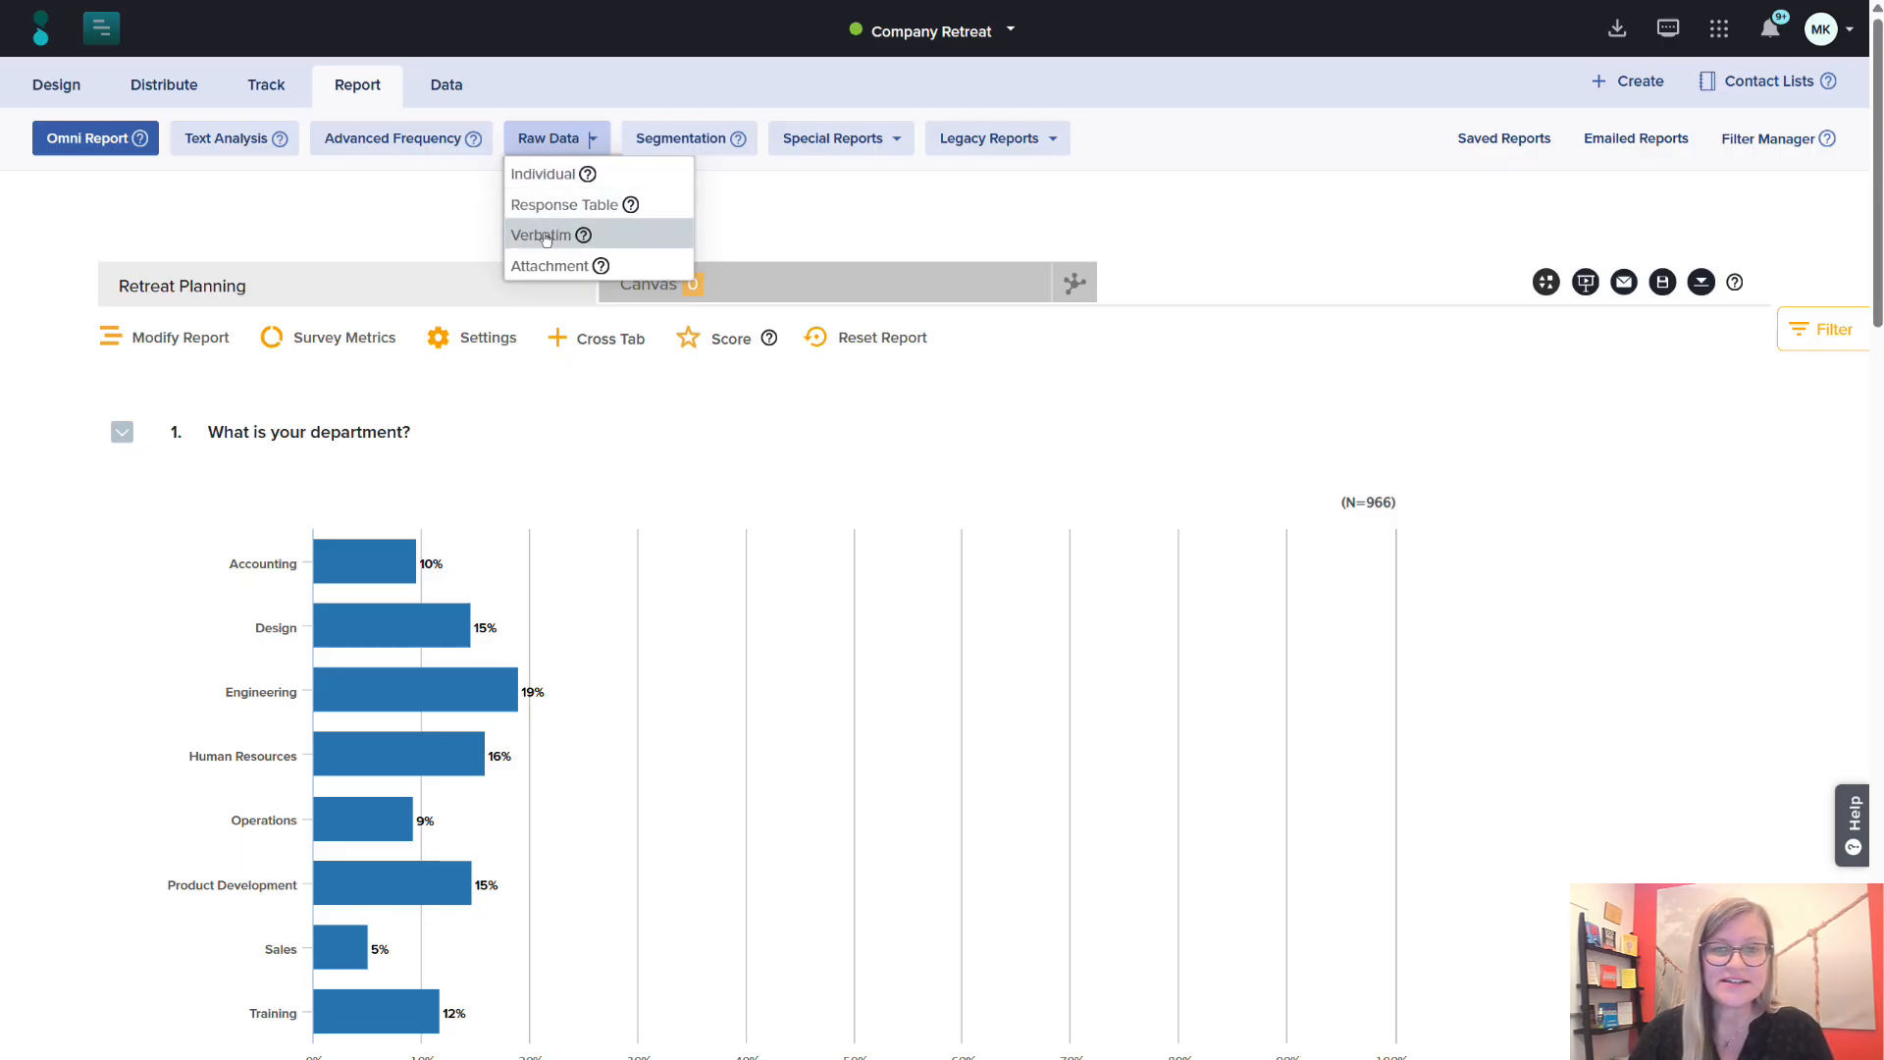
left_click(347, 235)
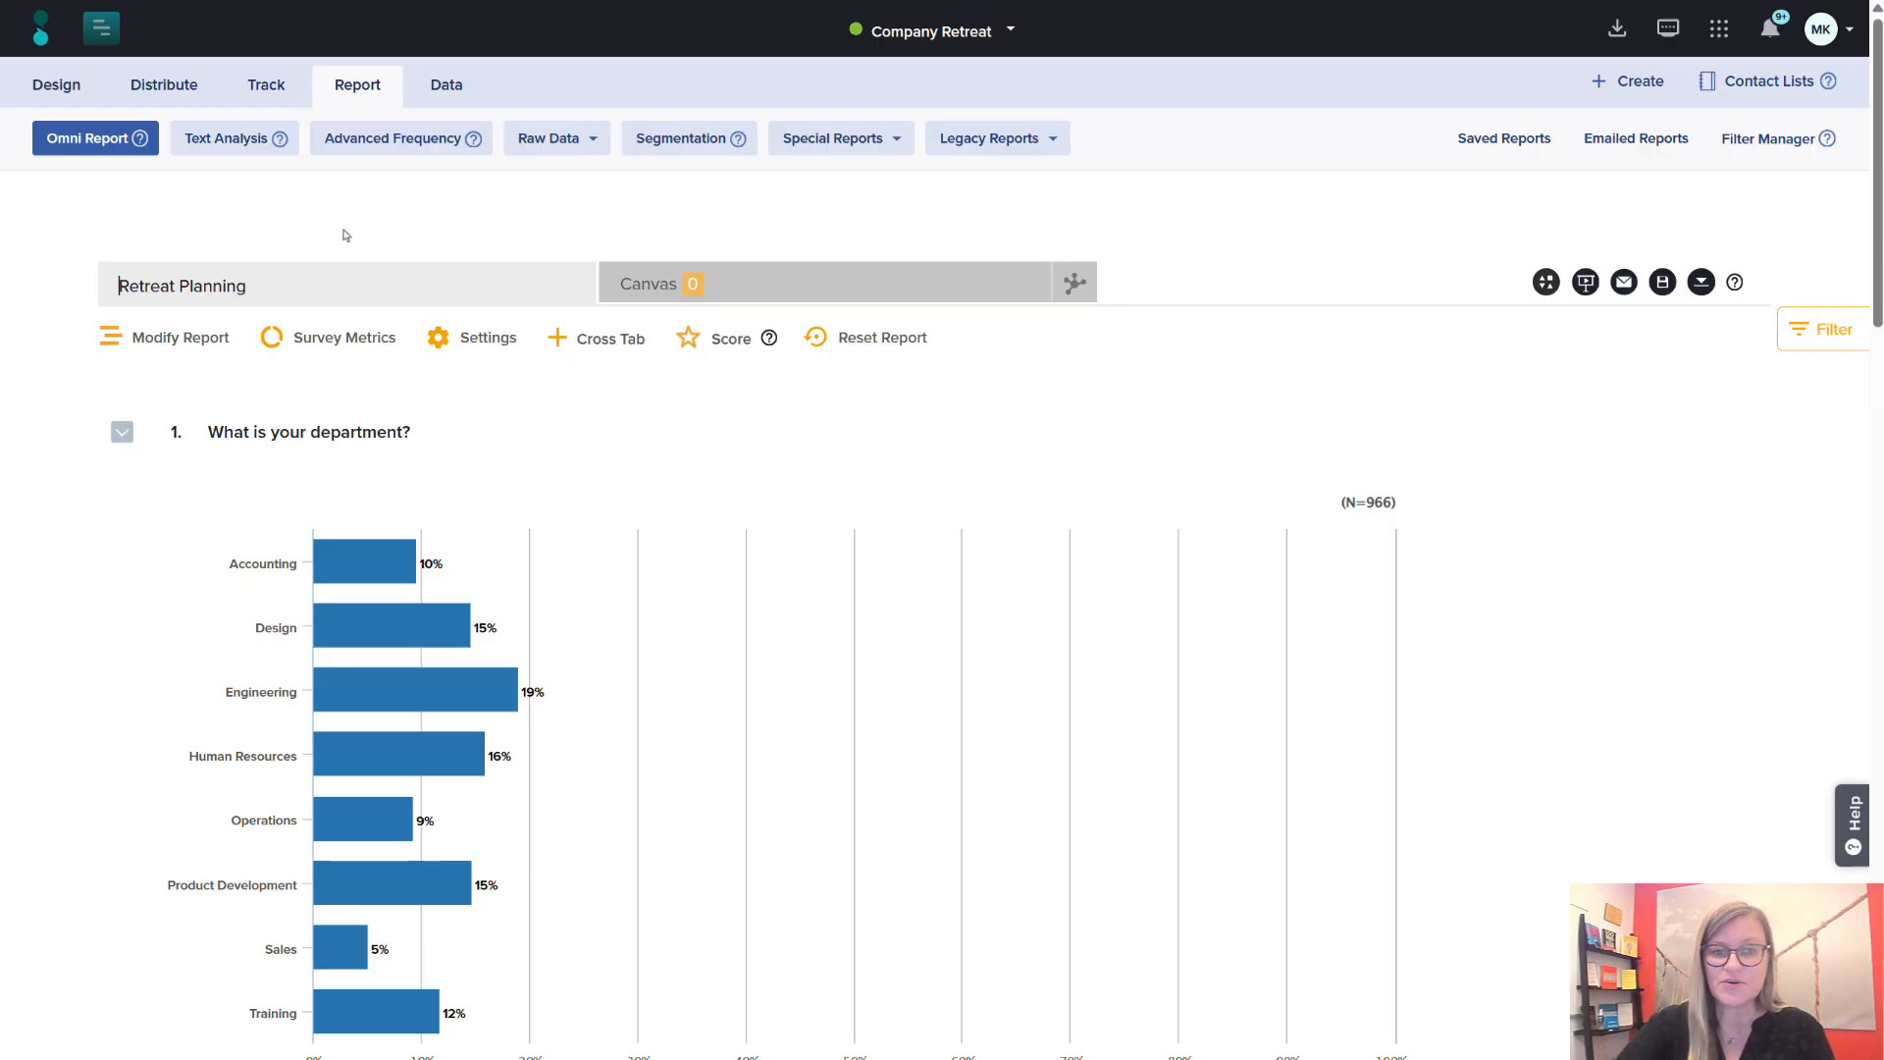
scroll(347, 235, "down", 10)
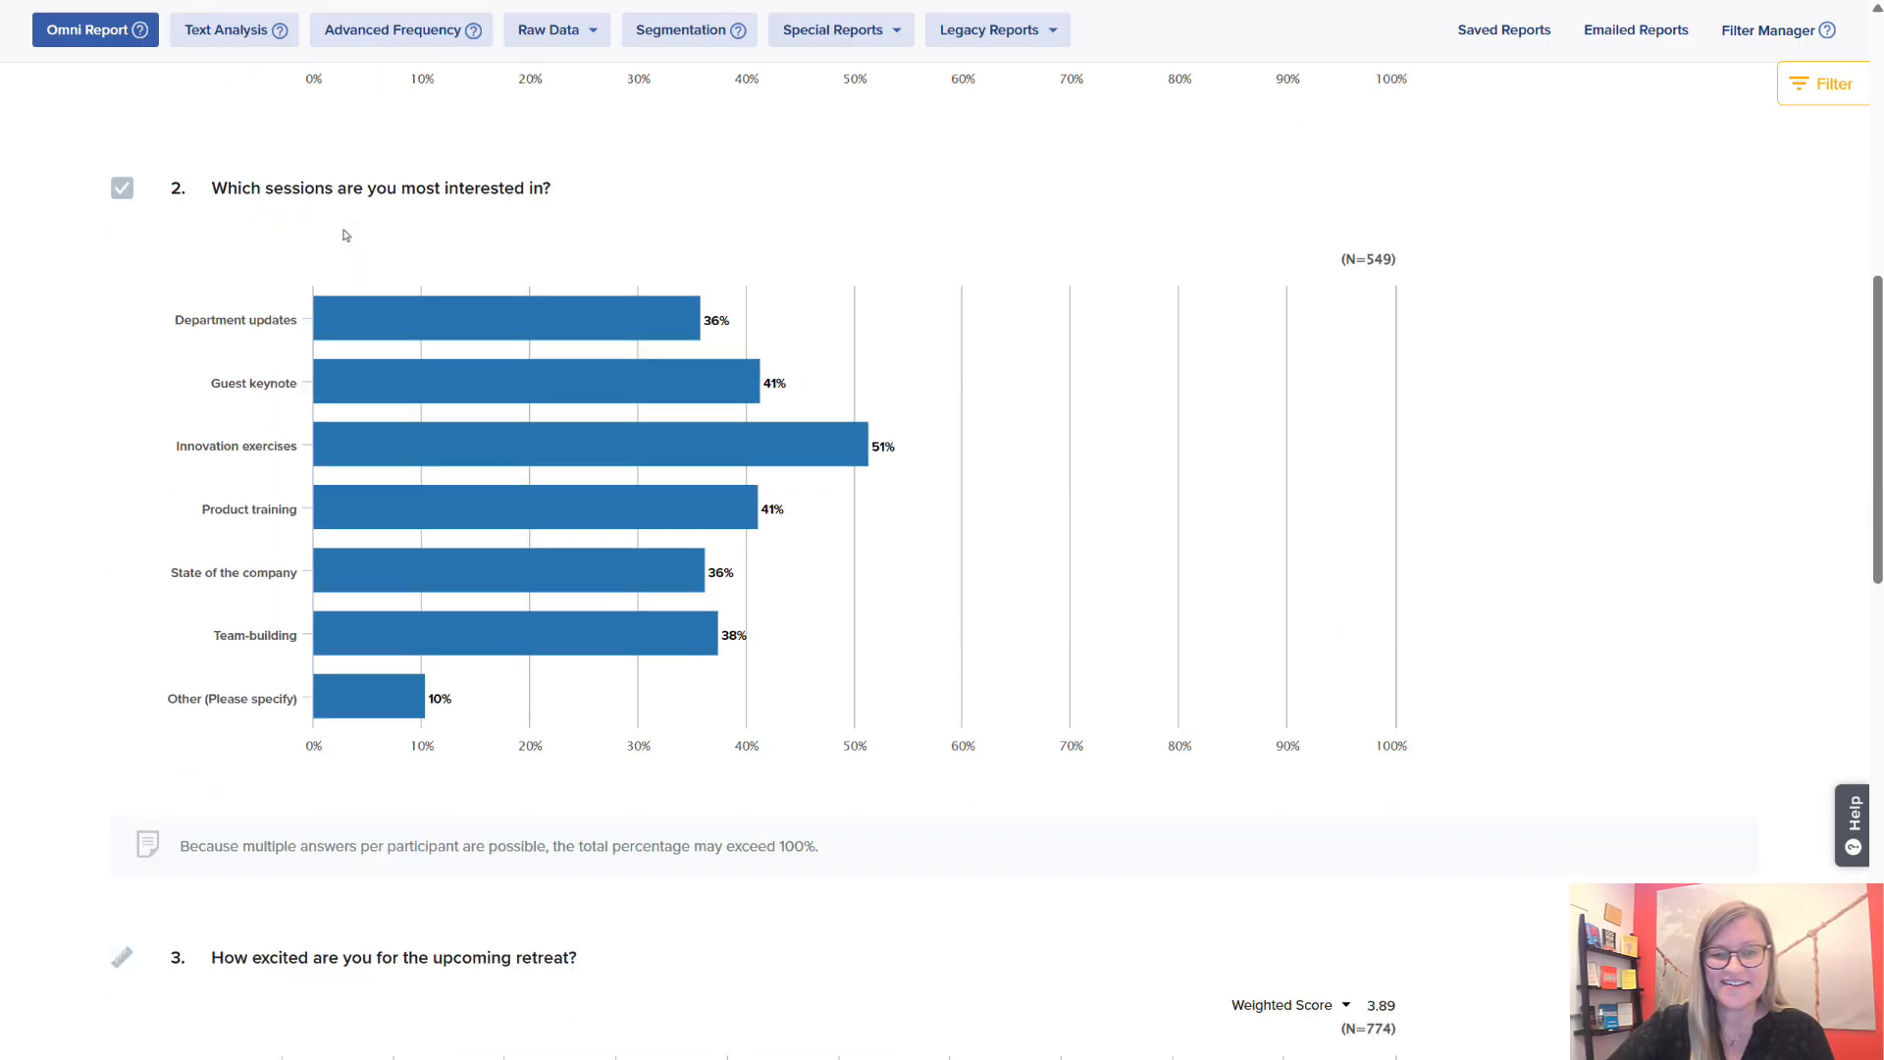
scroll(346, 236, "down", 12)
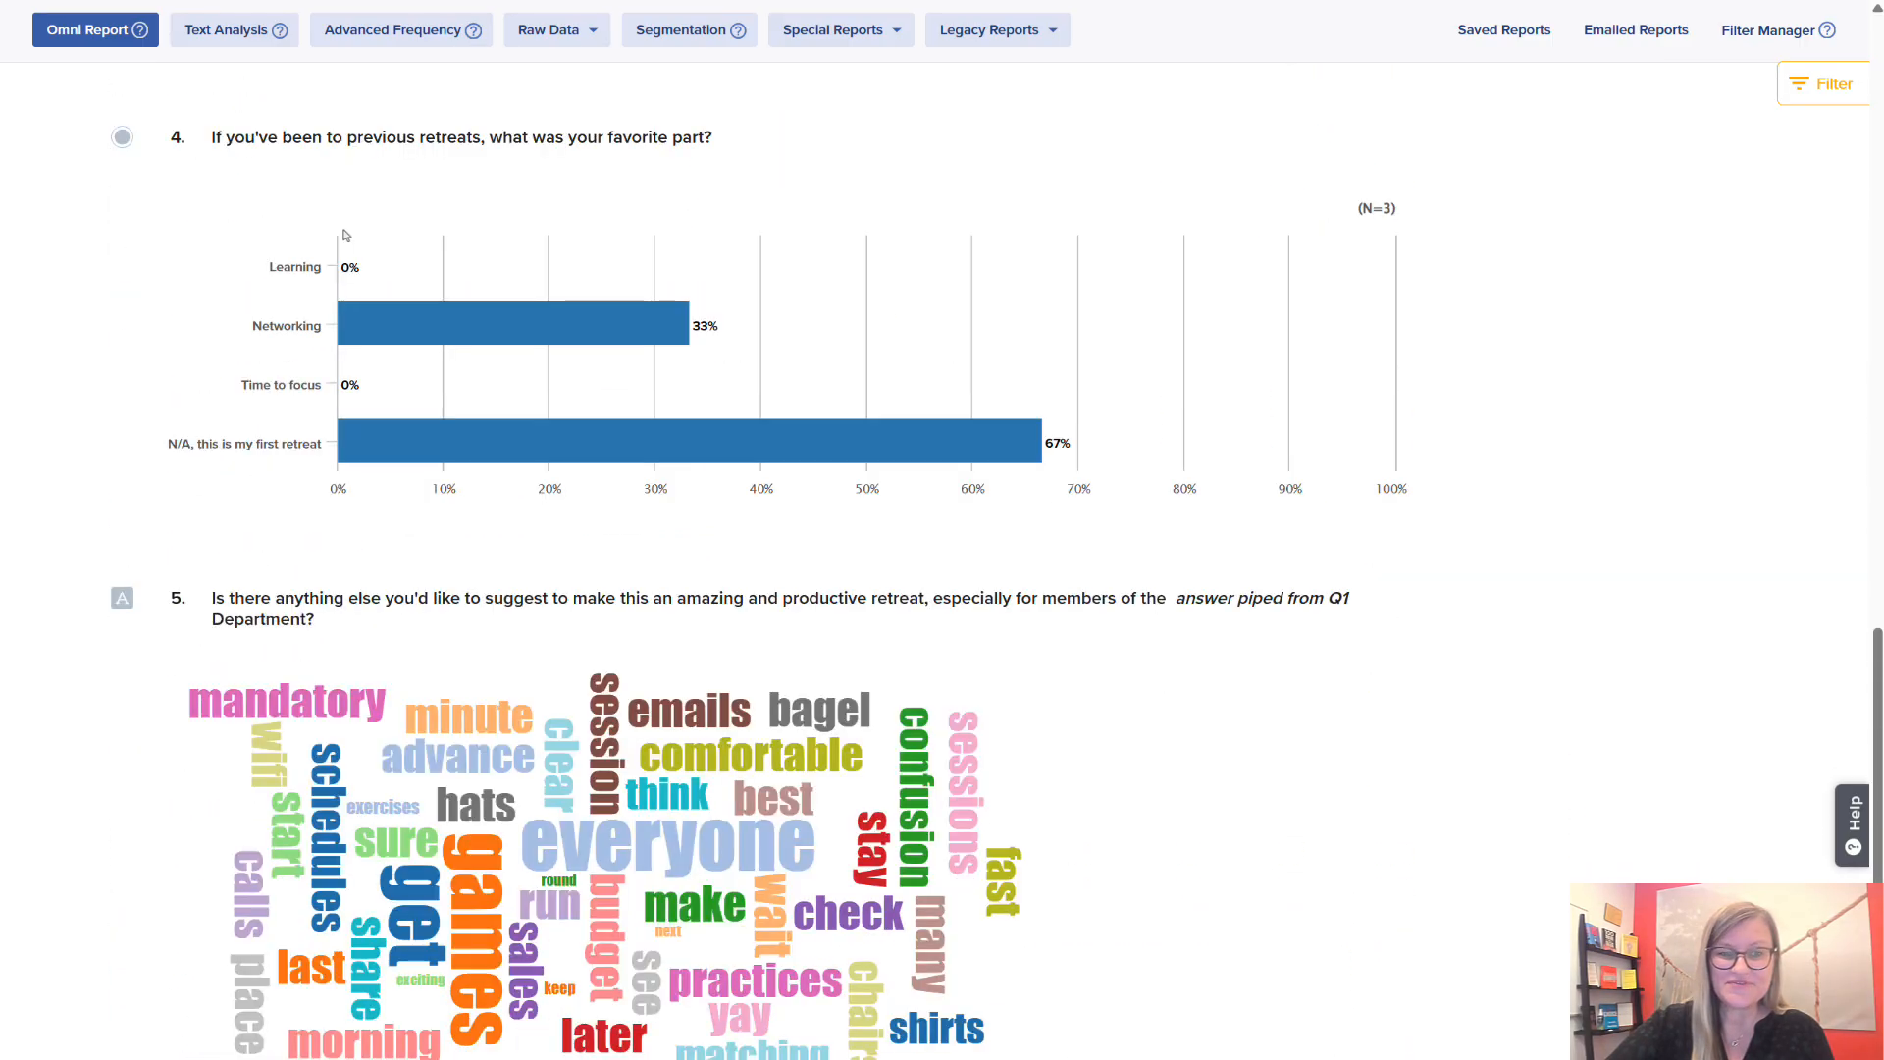
scroll(347, 236, "down", 15)
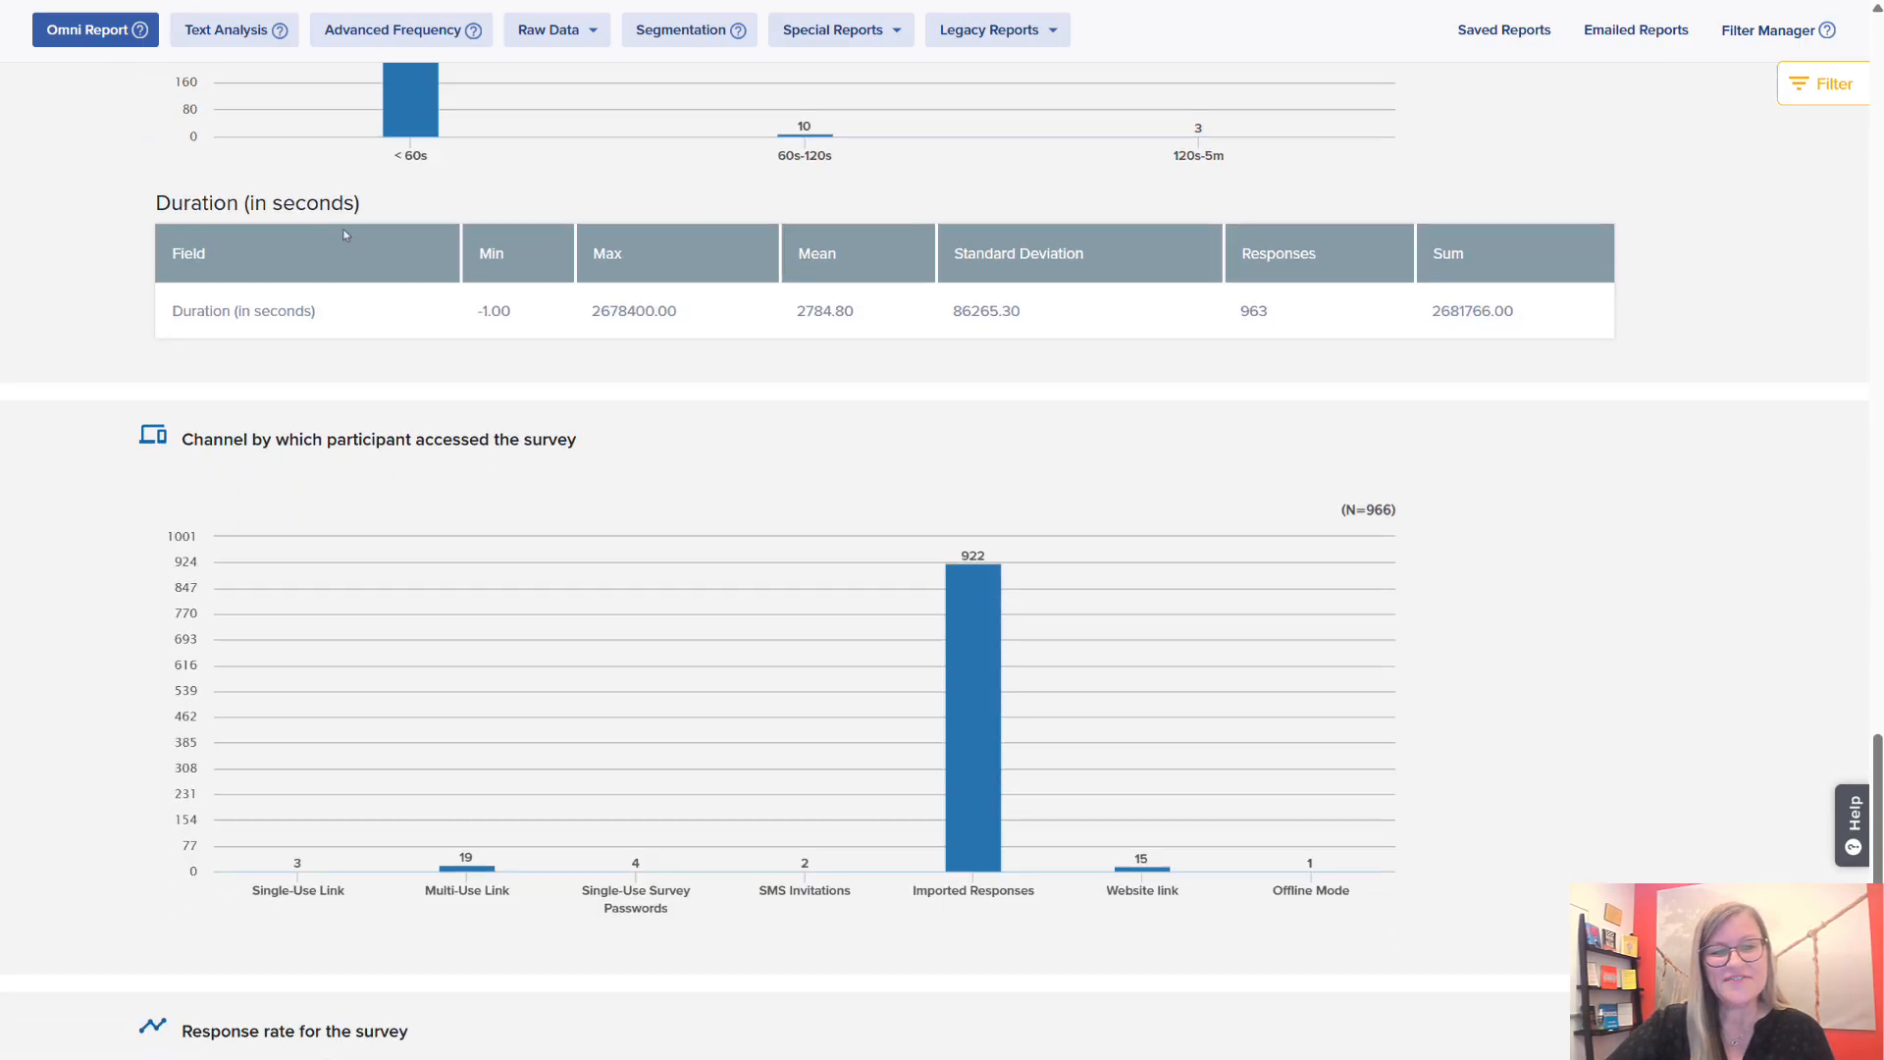
scroll(346, 235, "down", 8)
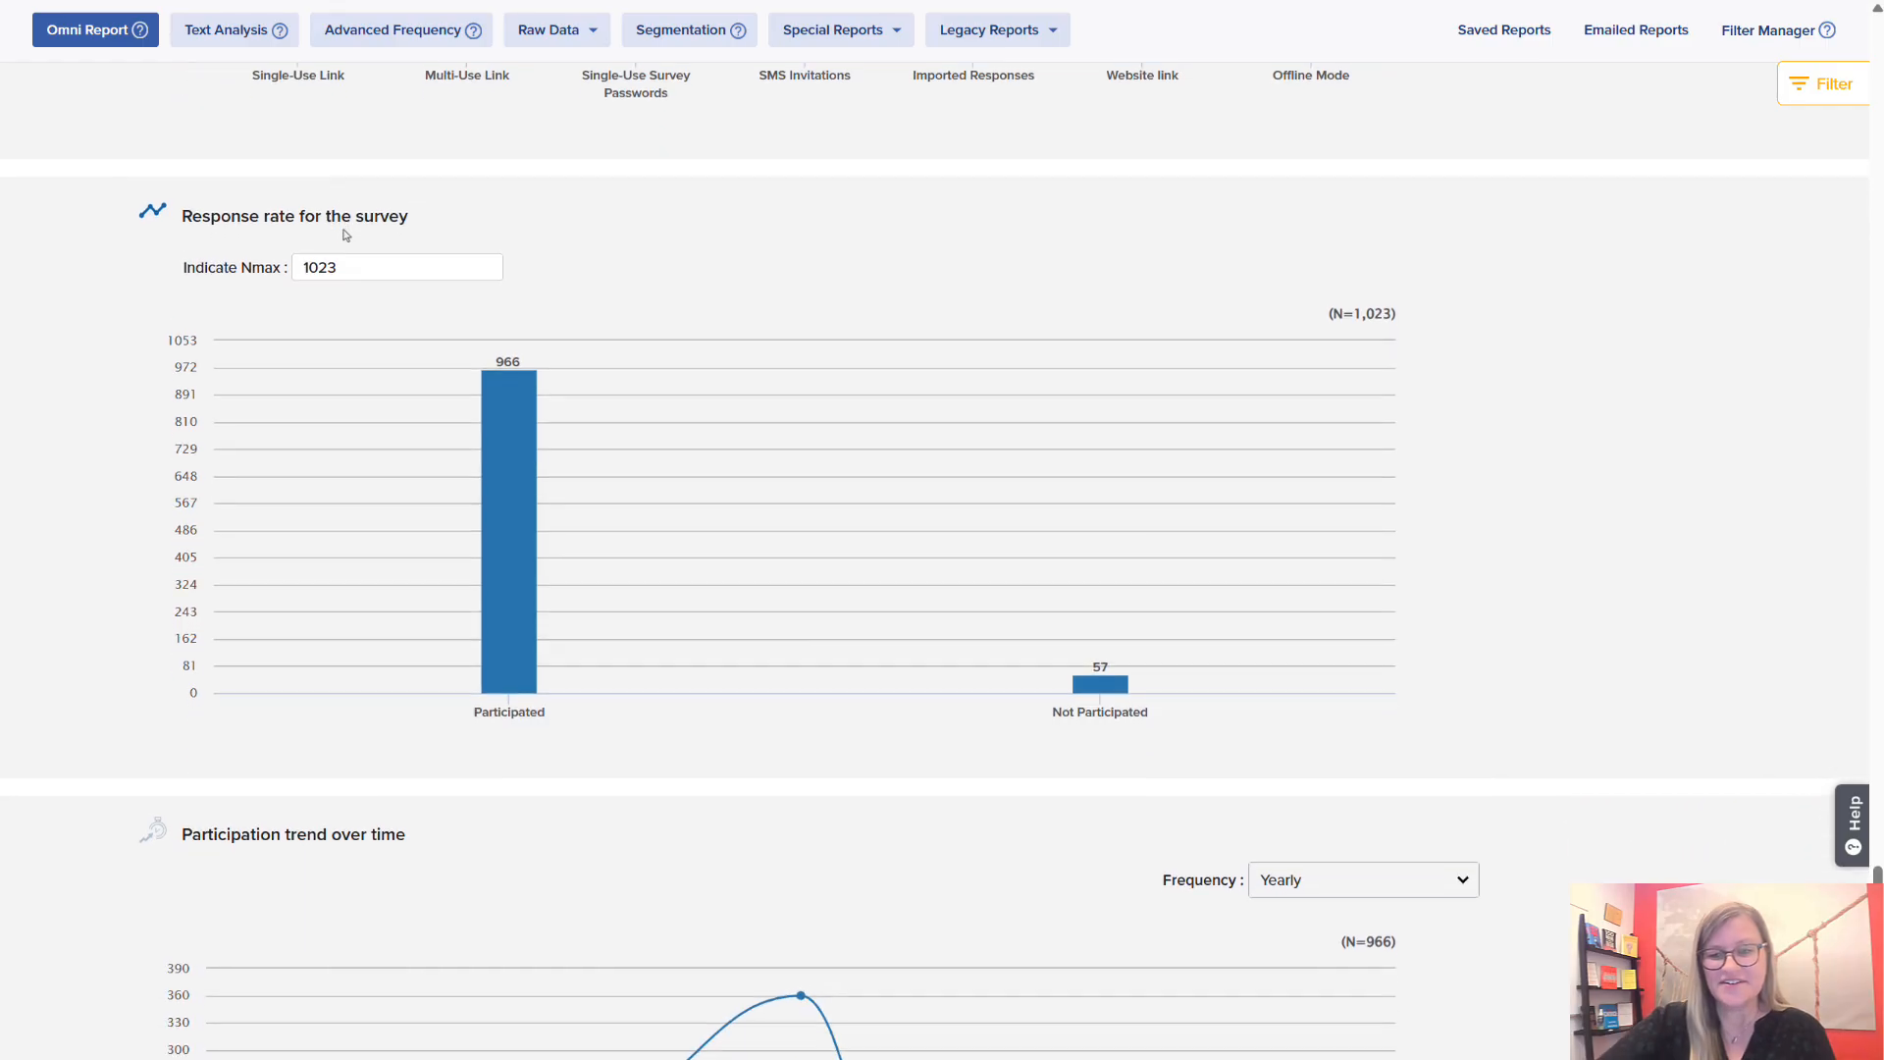
scroll(346, 236, "down", 4)
scroll(347, 235, "up", 13)
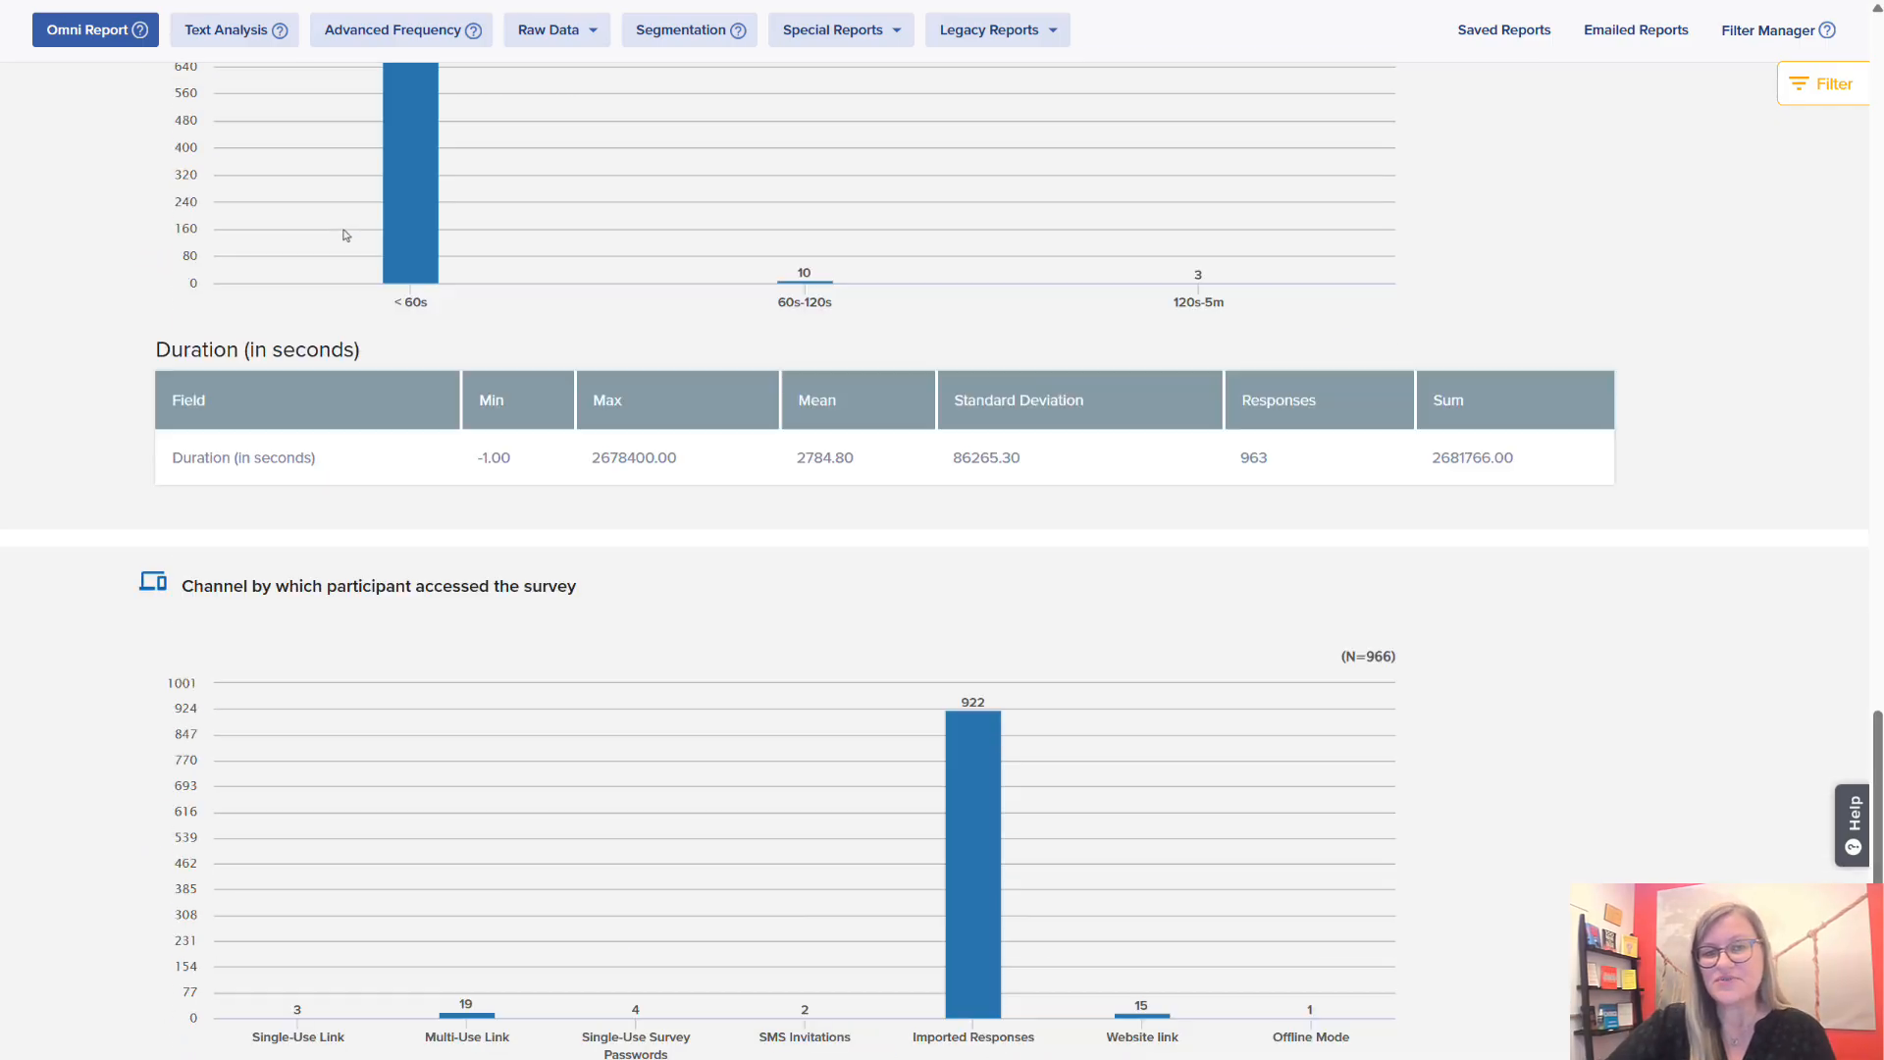
scroll(346, 235, "up", 20)
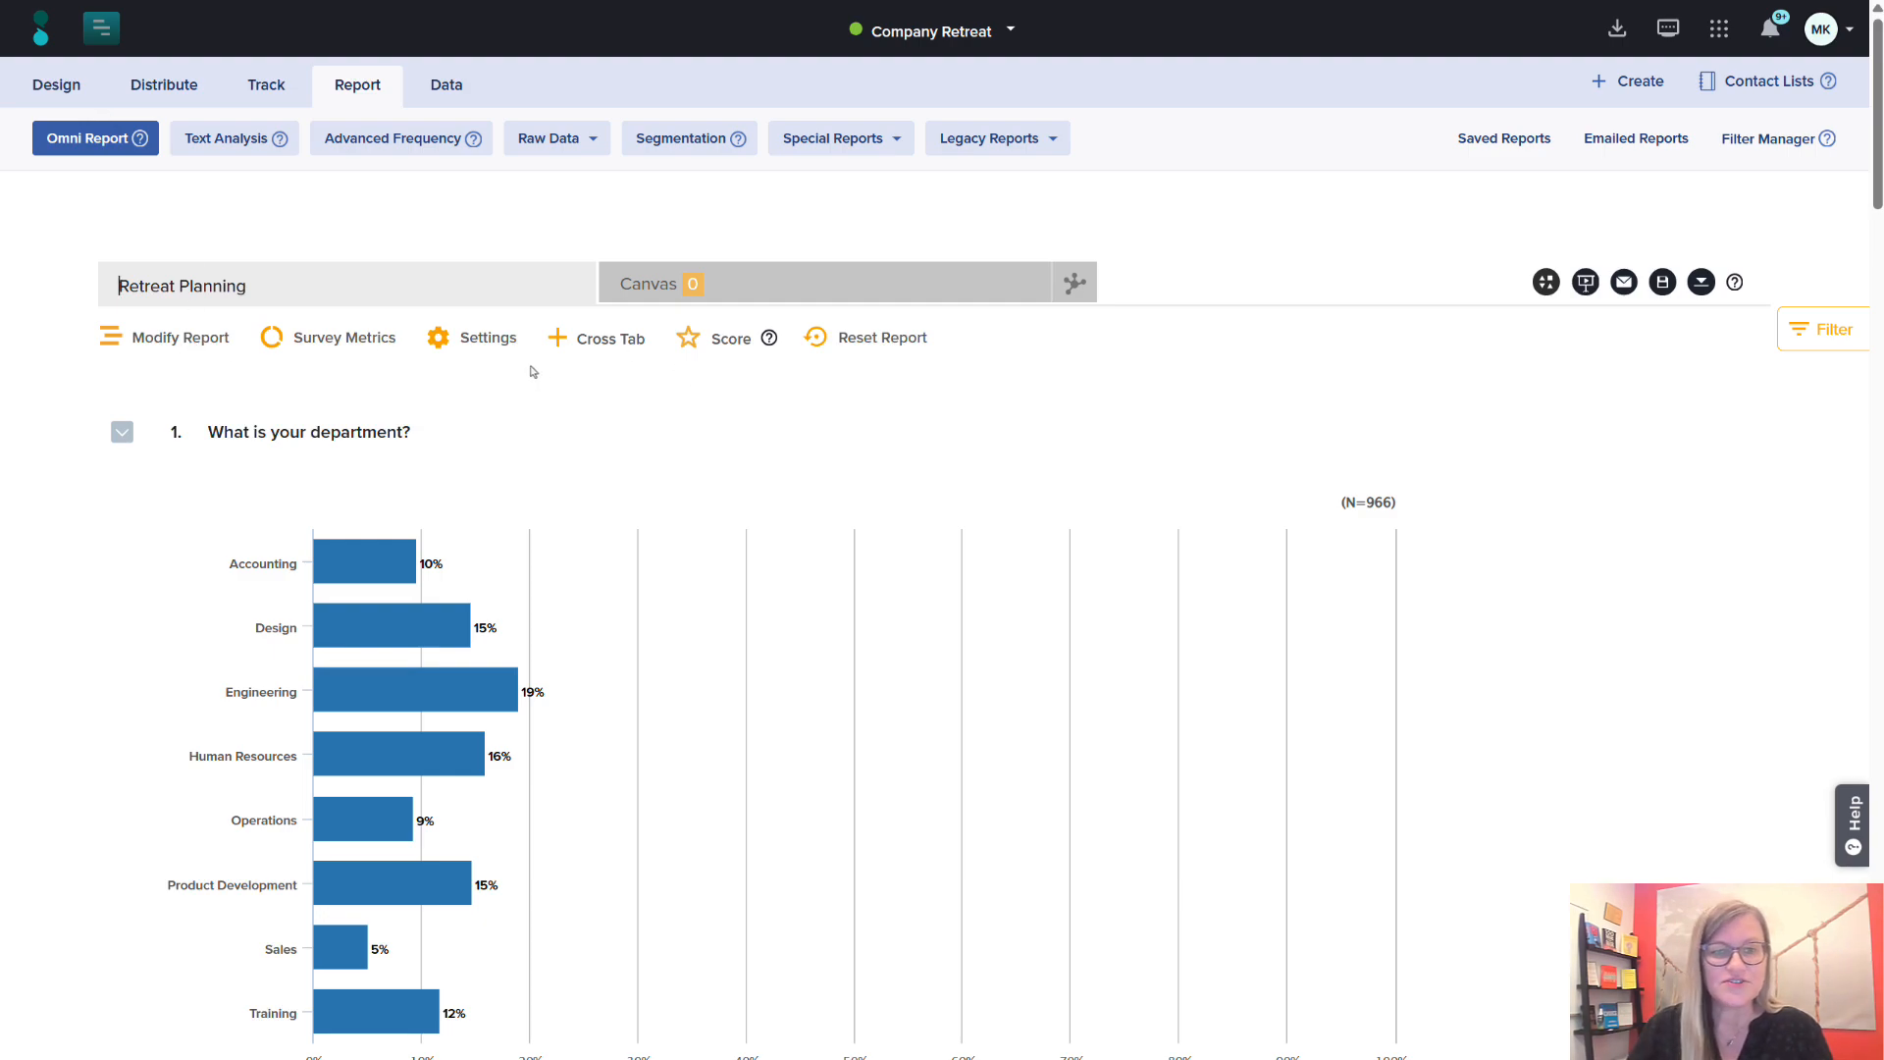
Set the report's default graph for single-select questions to Stacked Bar Graph with the ten-color multicolor palette, and save the settings.
left_click(490, 340)
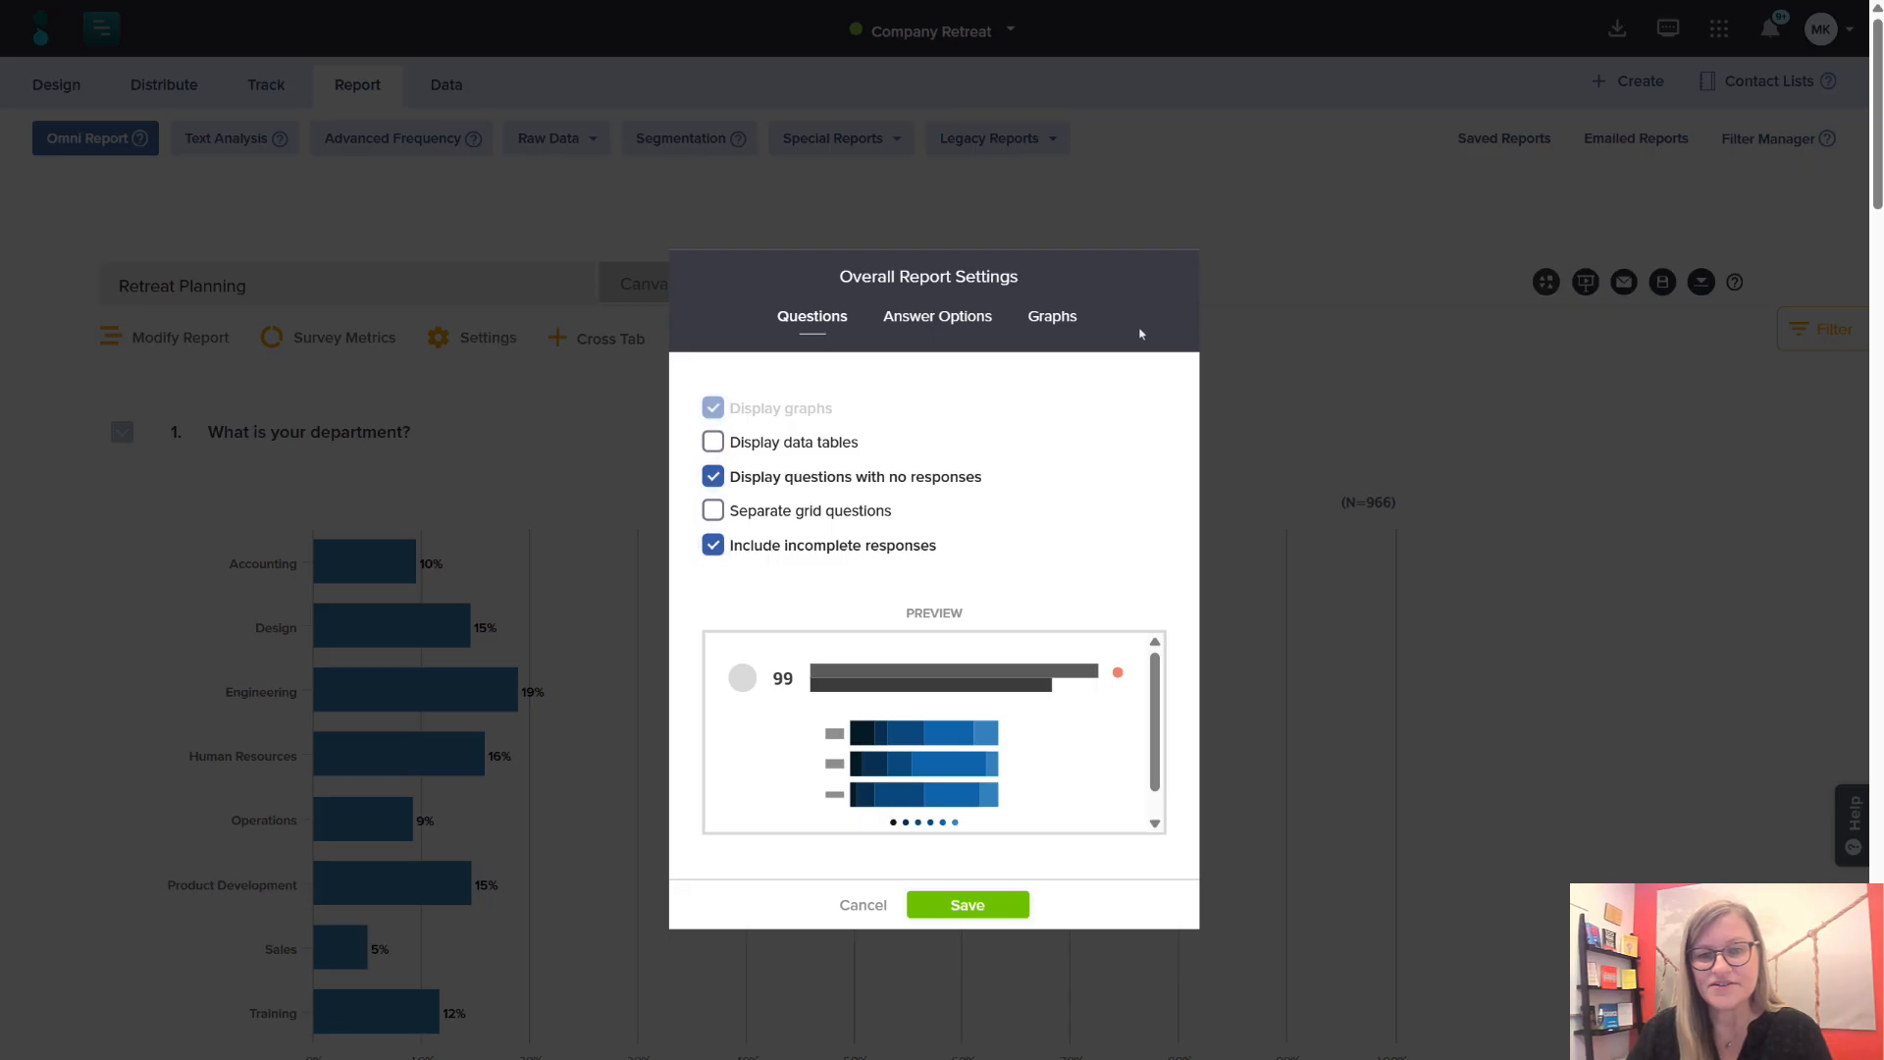
left_click(940, 325)
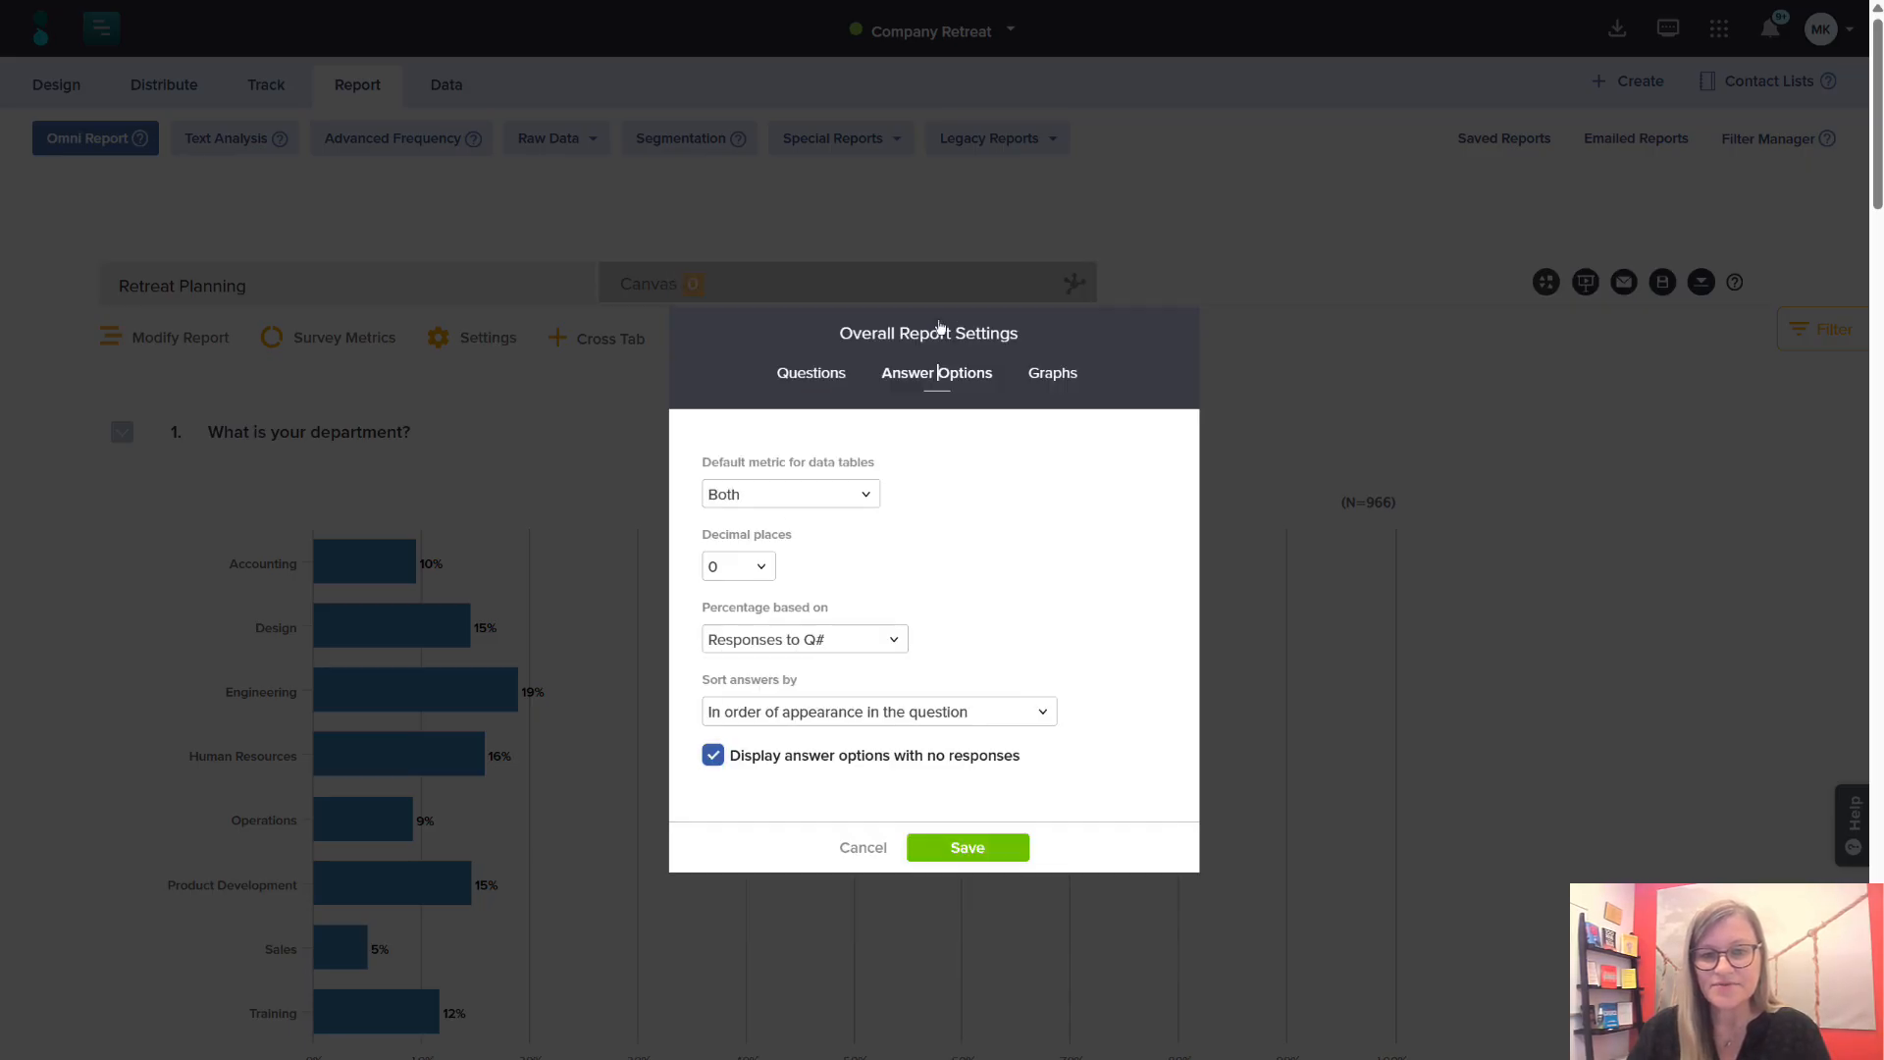
left_click(1058, 375)
left_click(981, 552)
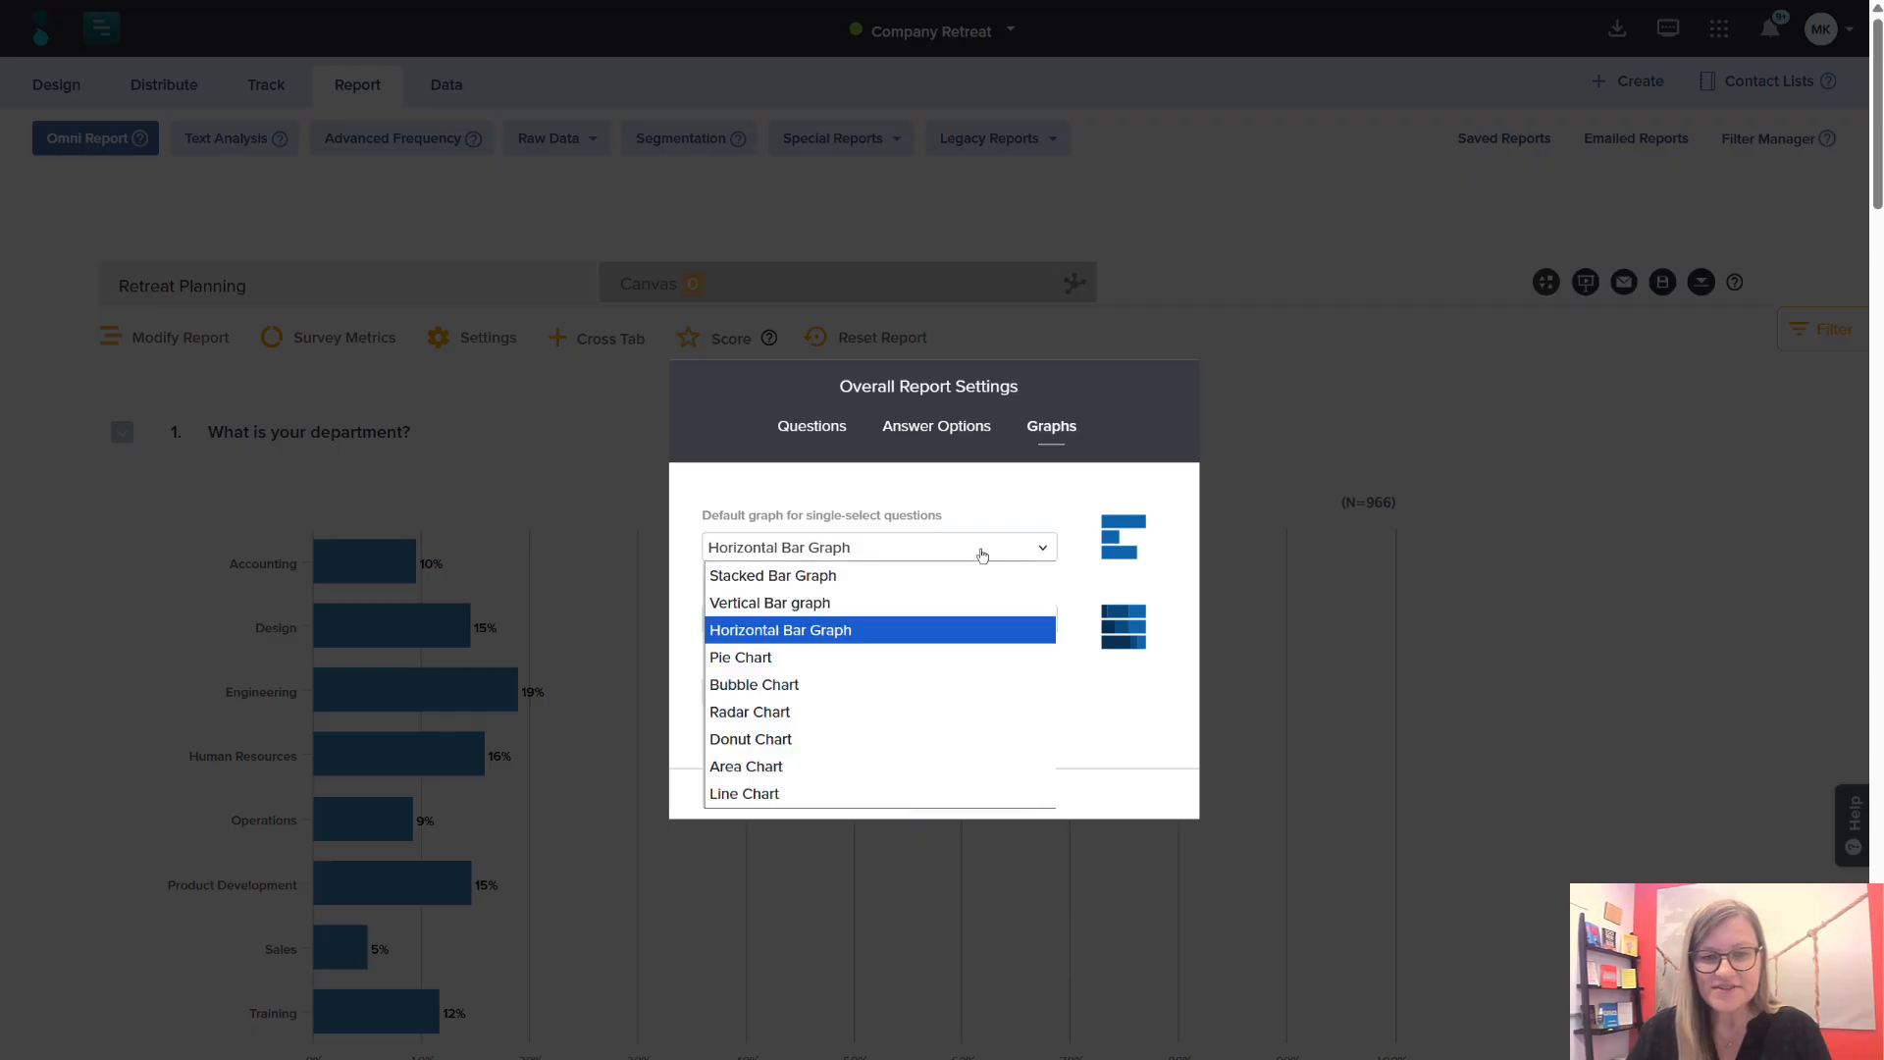
left_click(959, 579)
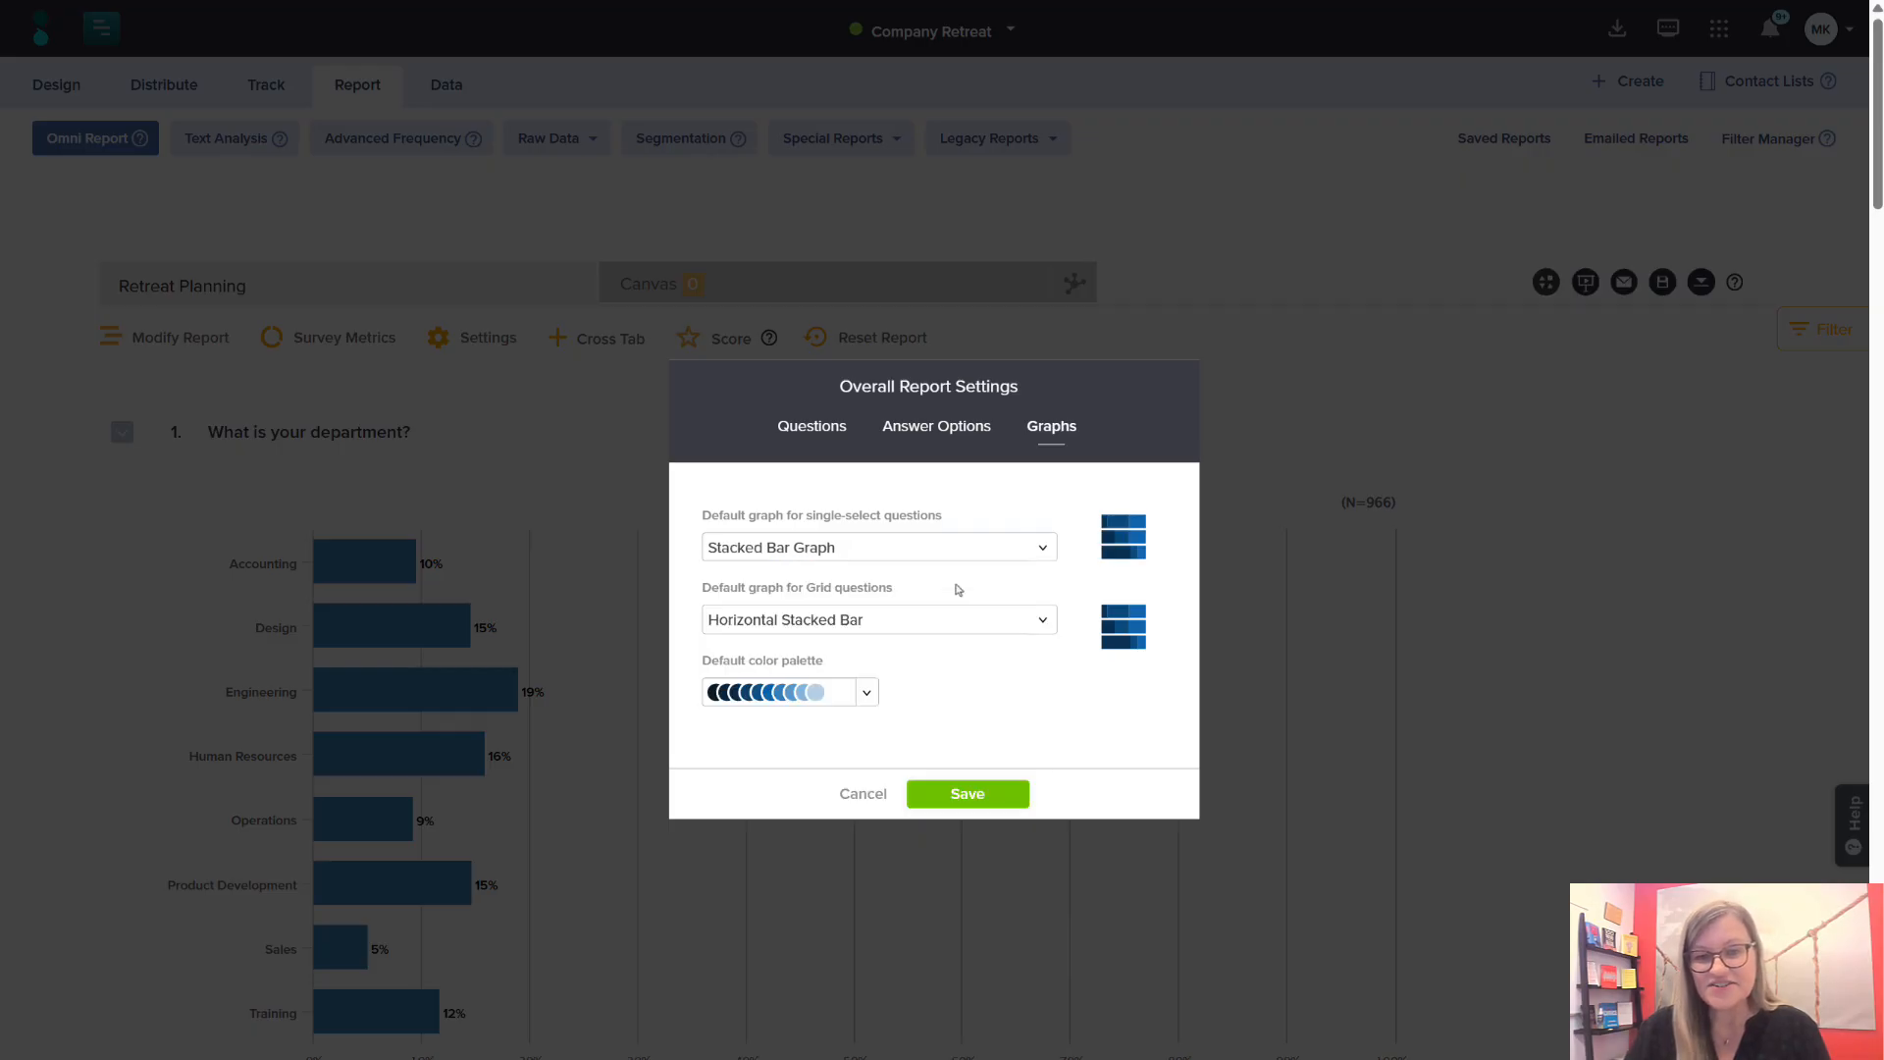
left_click(864, 690)
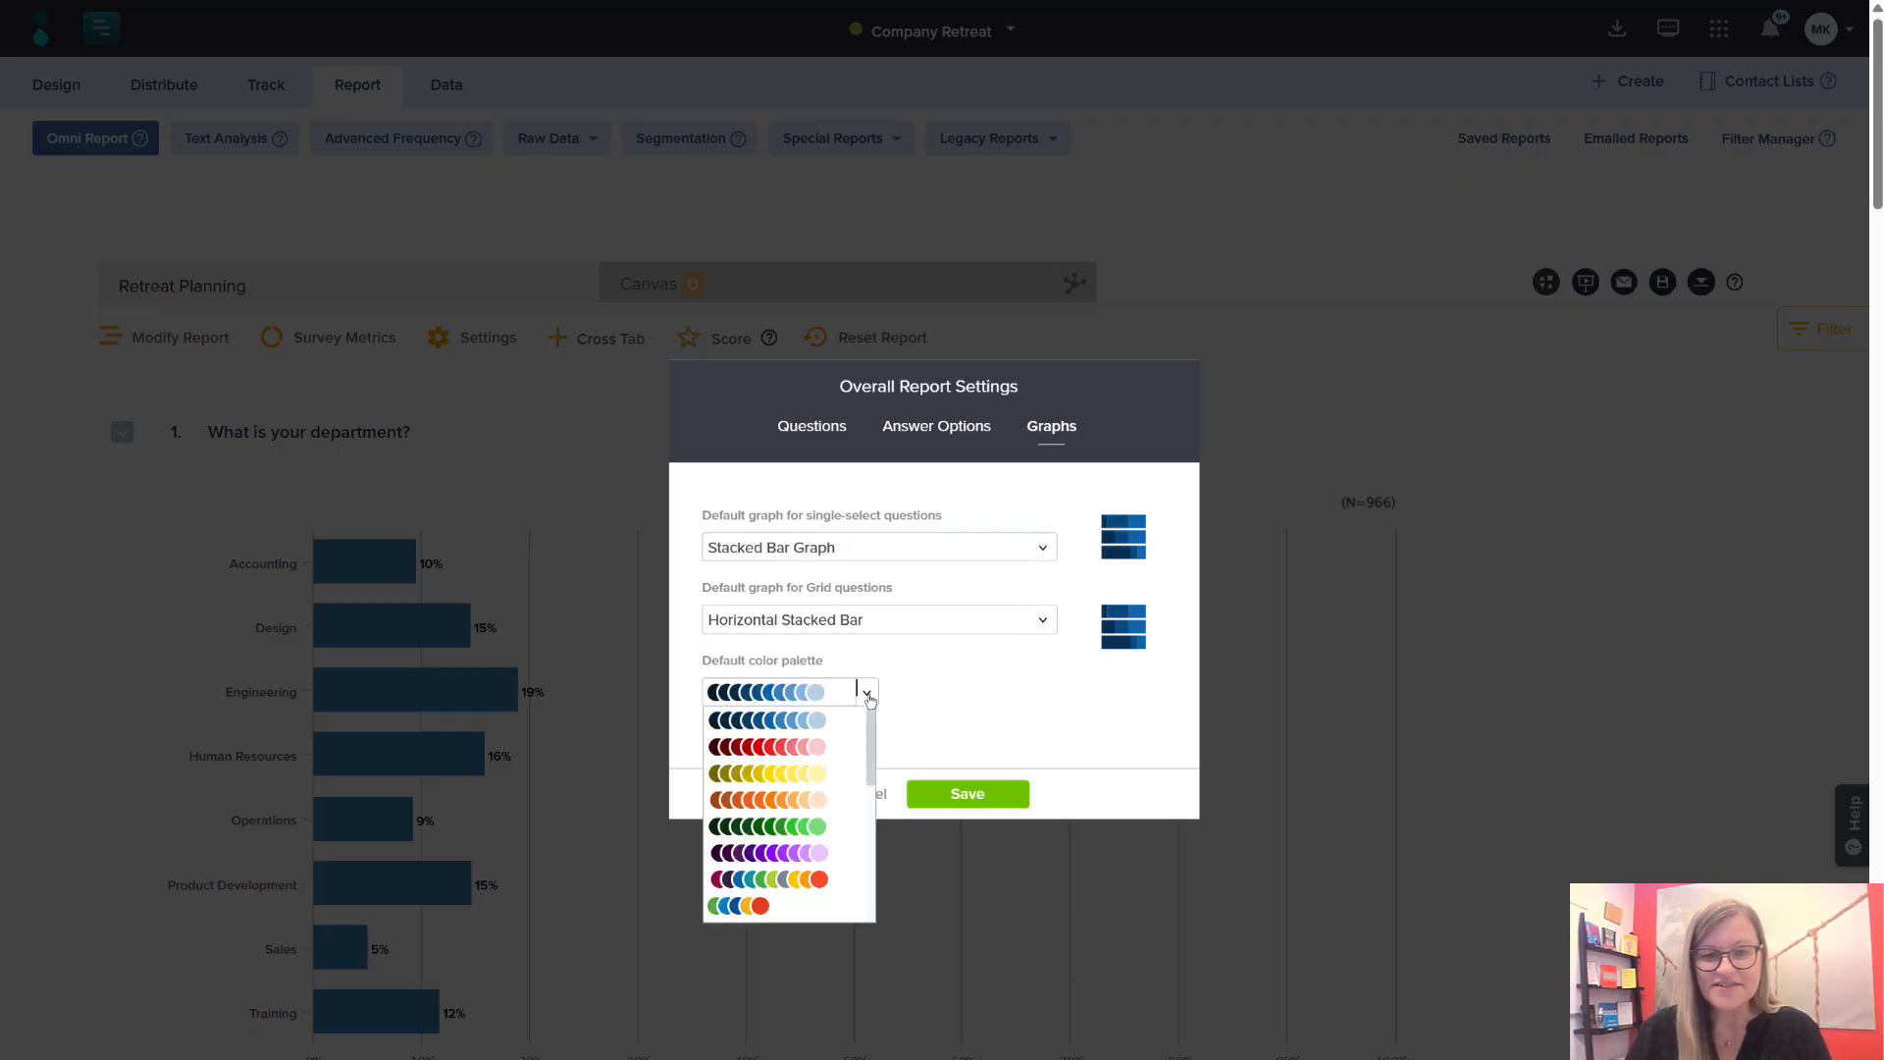
left_click(803, 881)
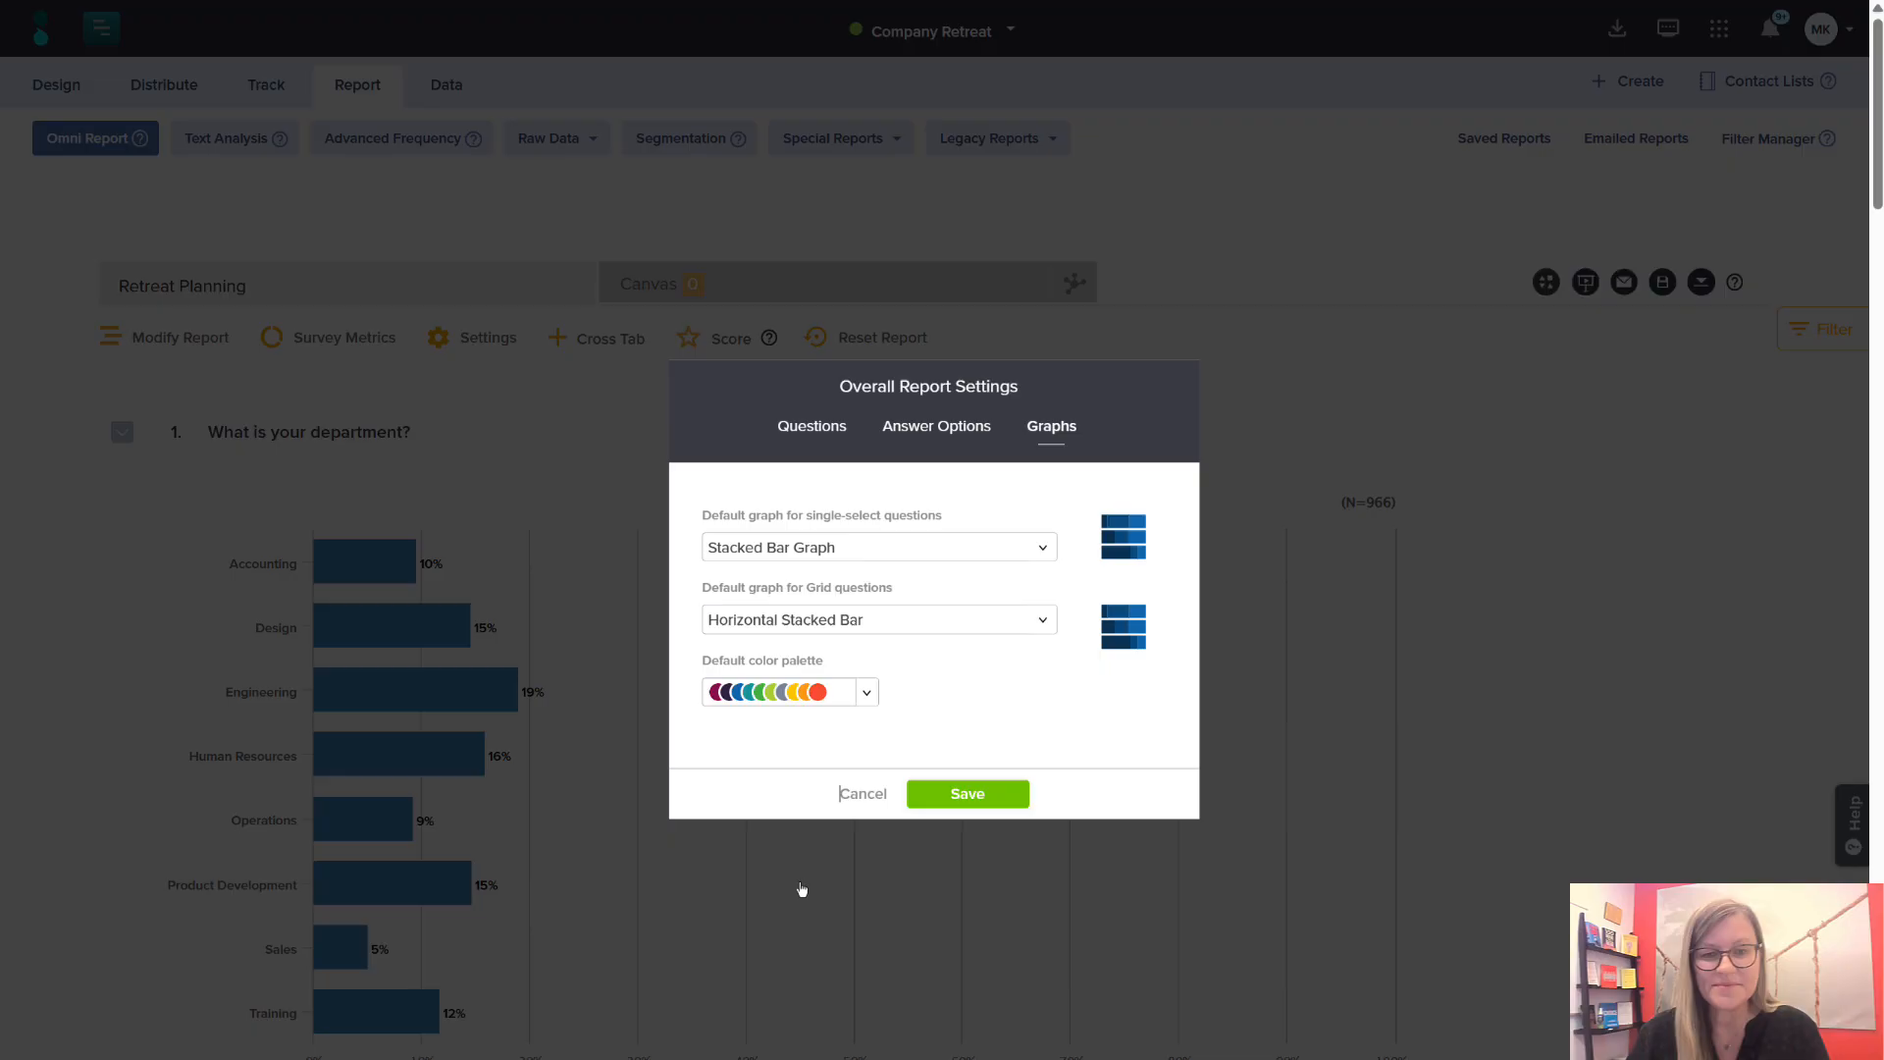
left_click(966, 794)
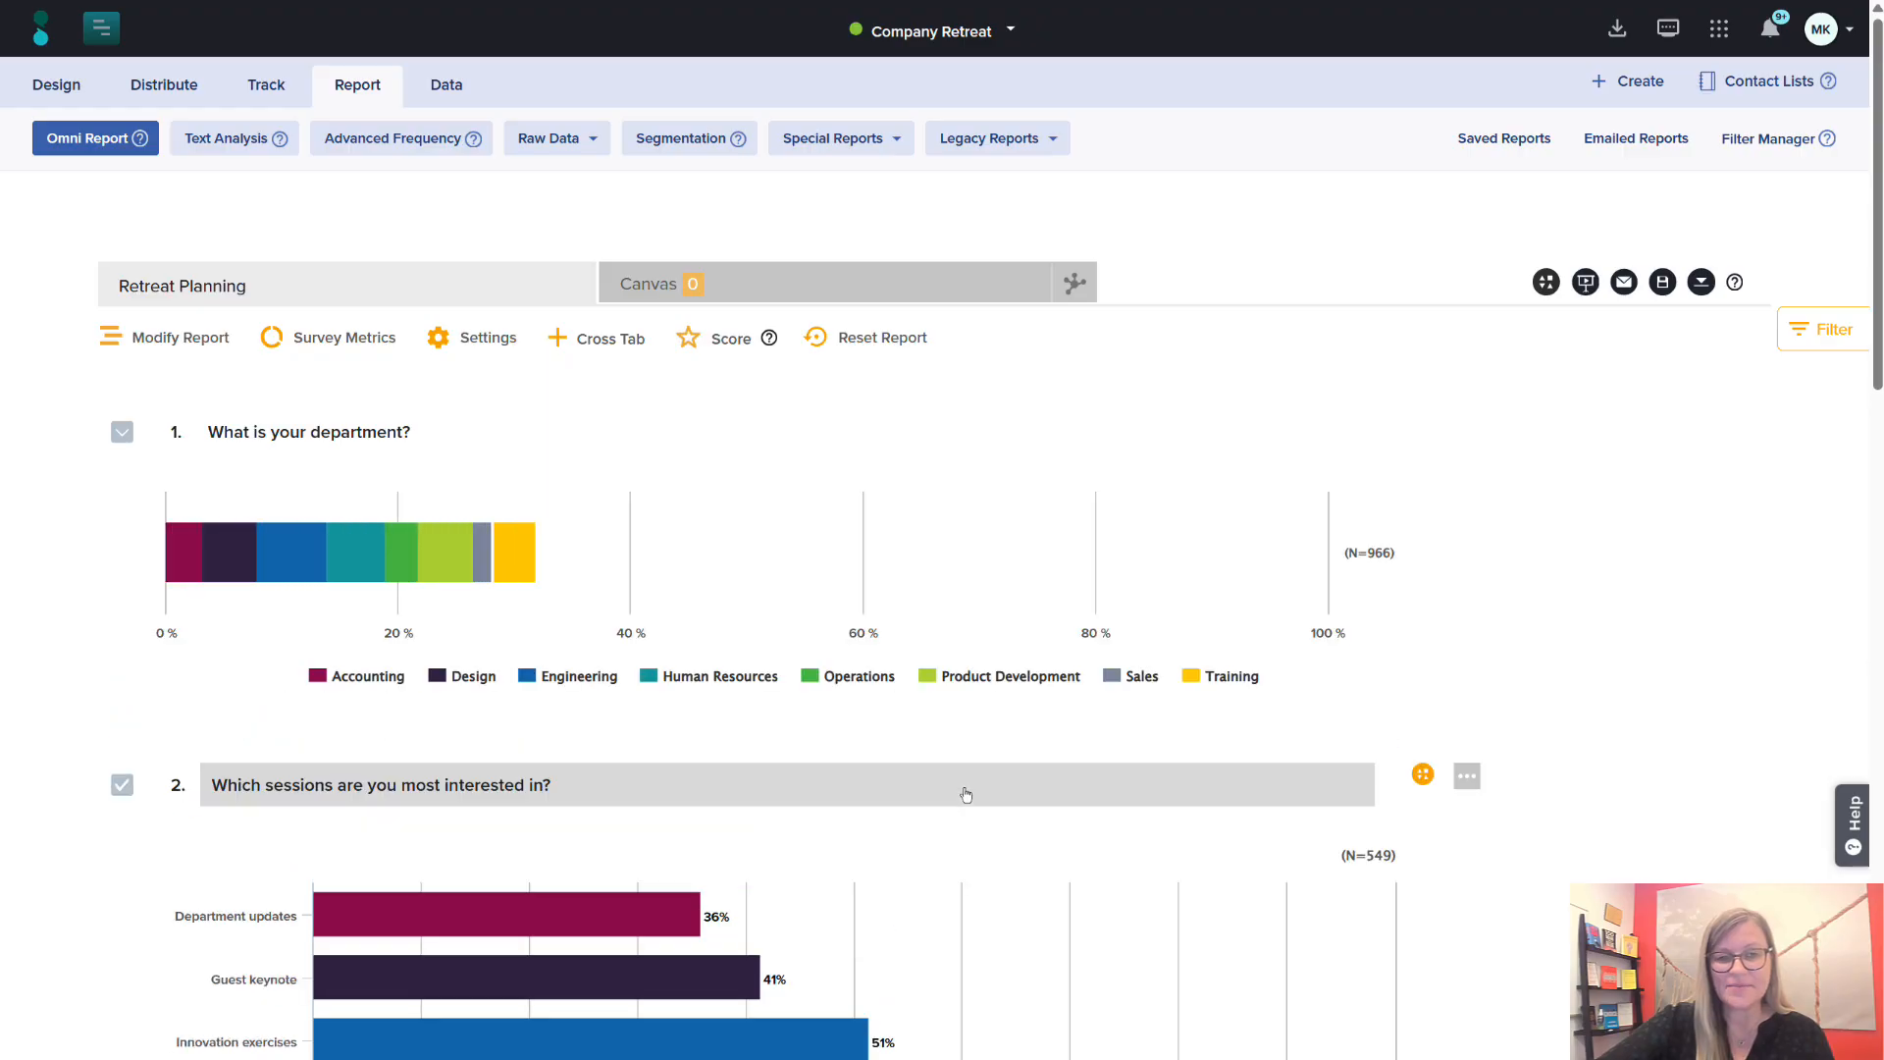
scroll(967, 795, "down", 5)
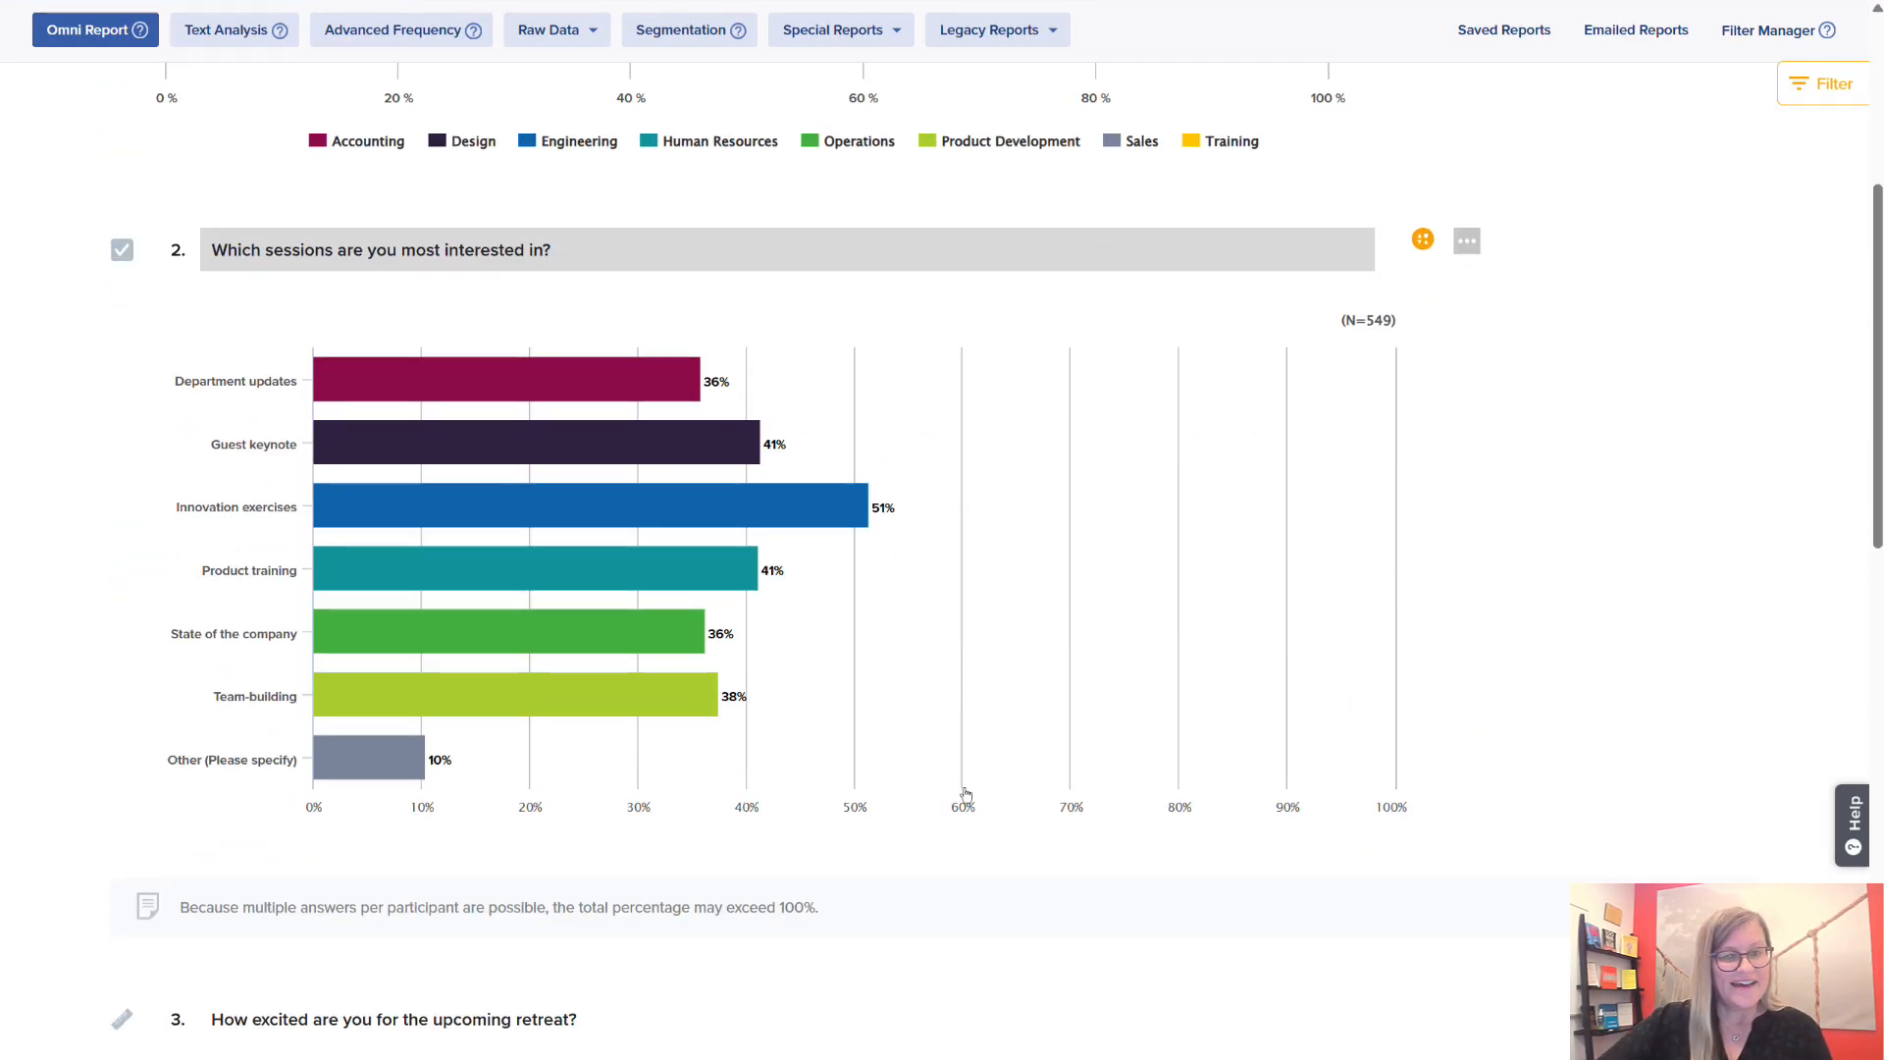
scroll(967, 795, "up", 5)
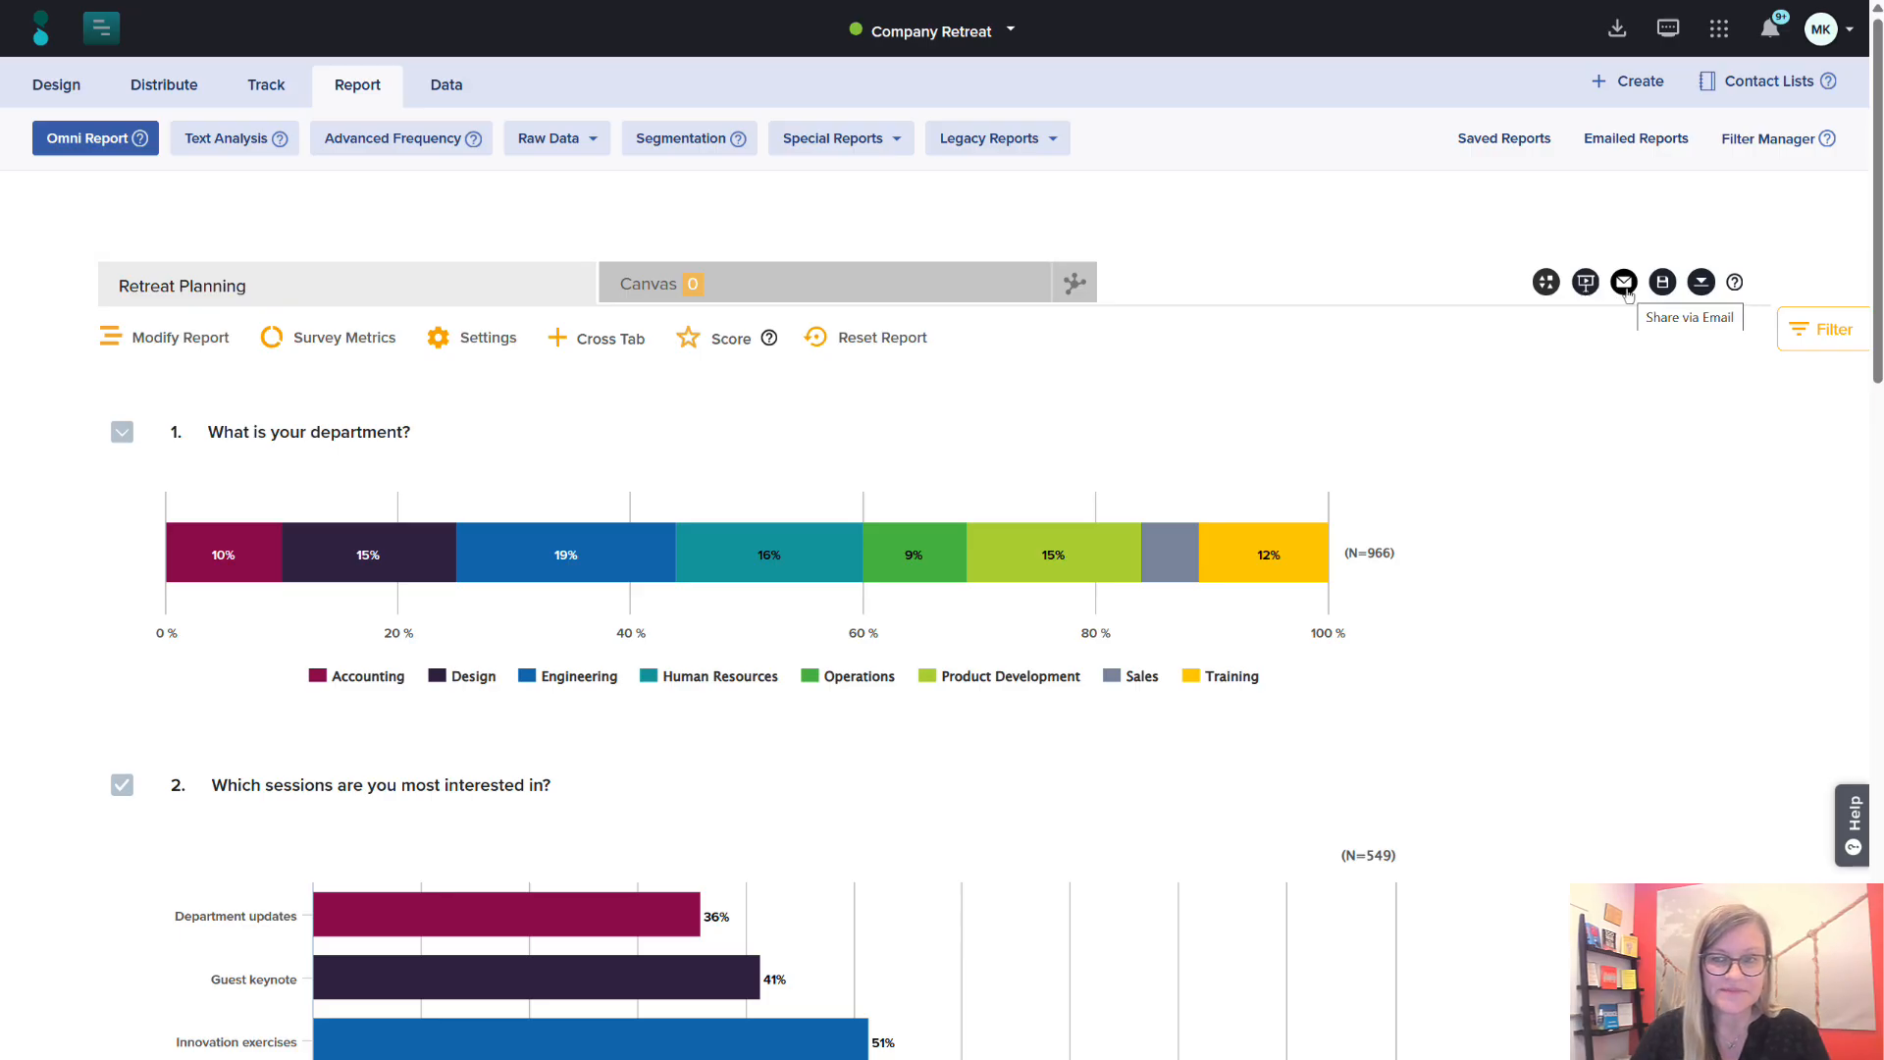
Check the file formats available for exporting the Retreat Planning report and for exporting the survey's raw data.
left_click(1708, 296)
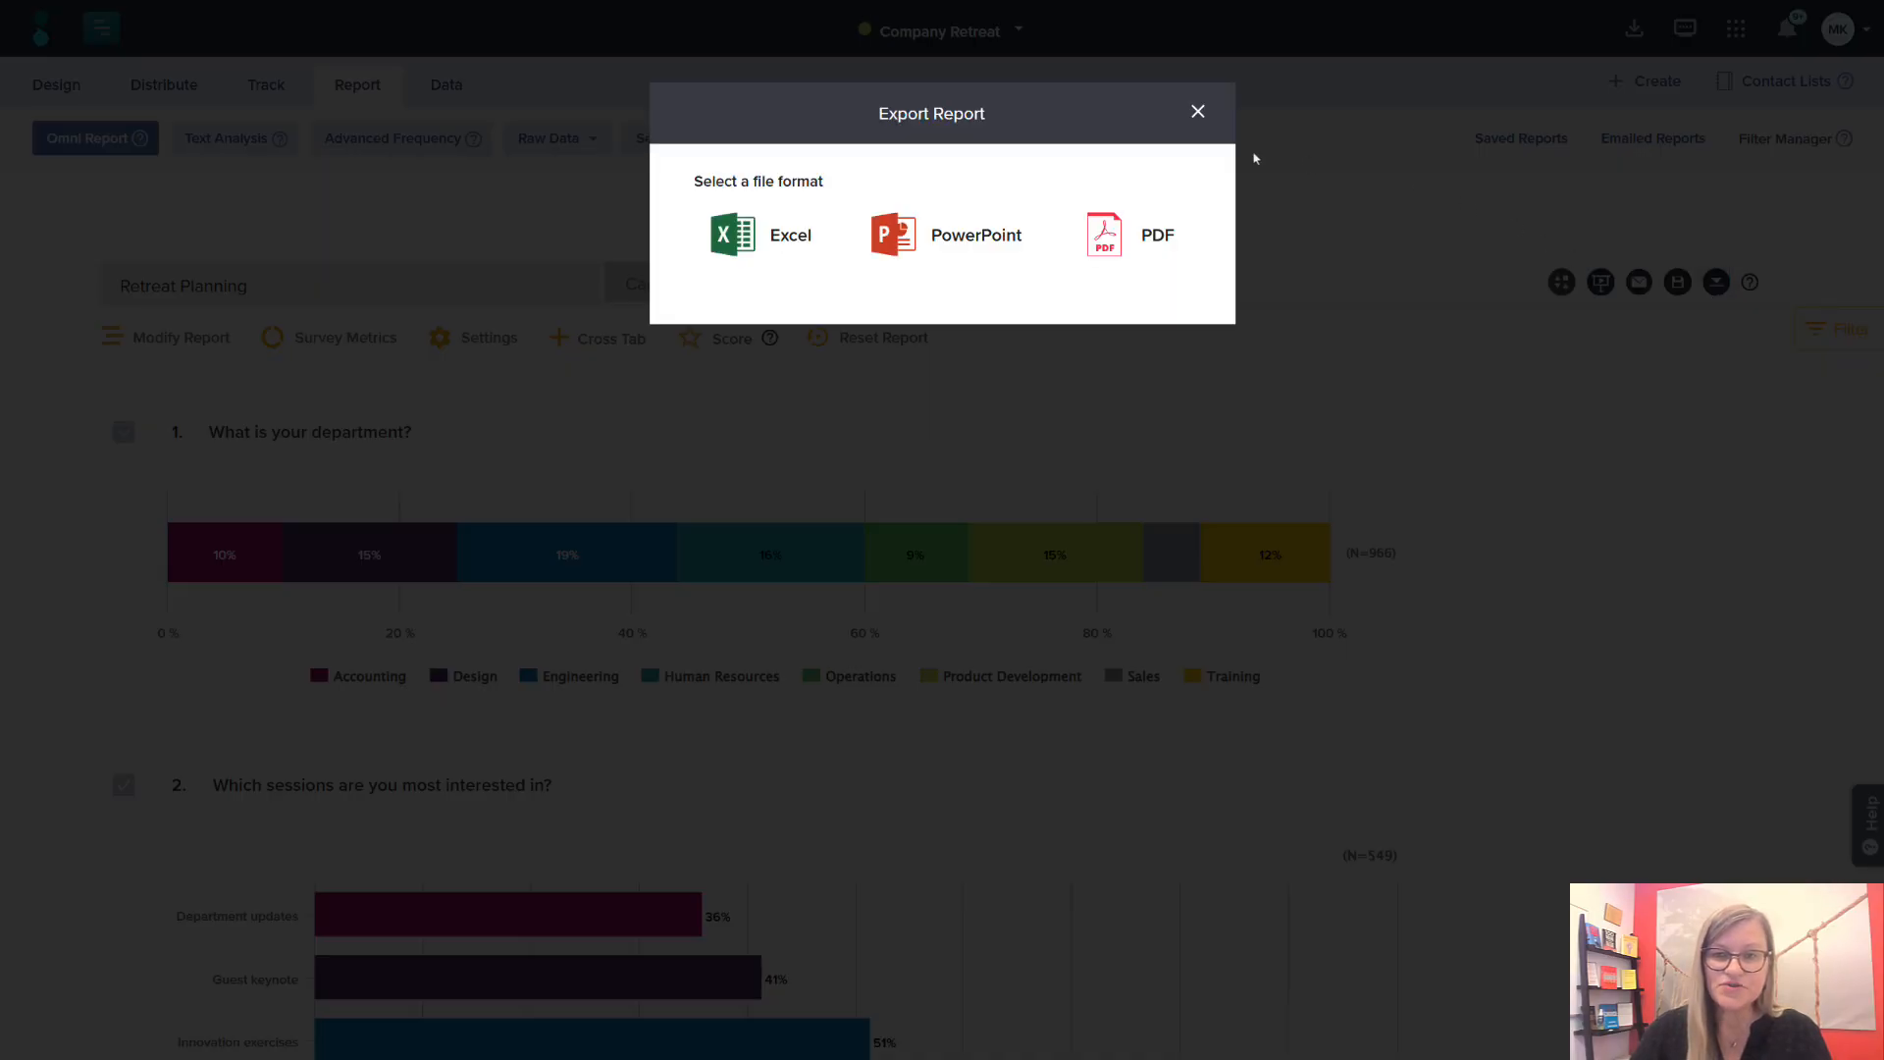
left_click(1199, 112)
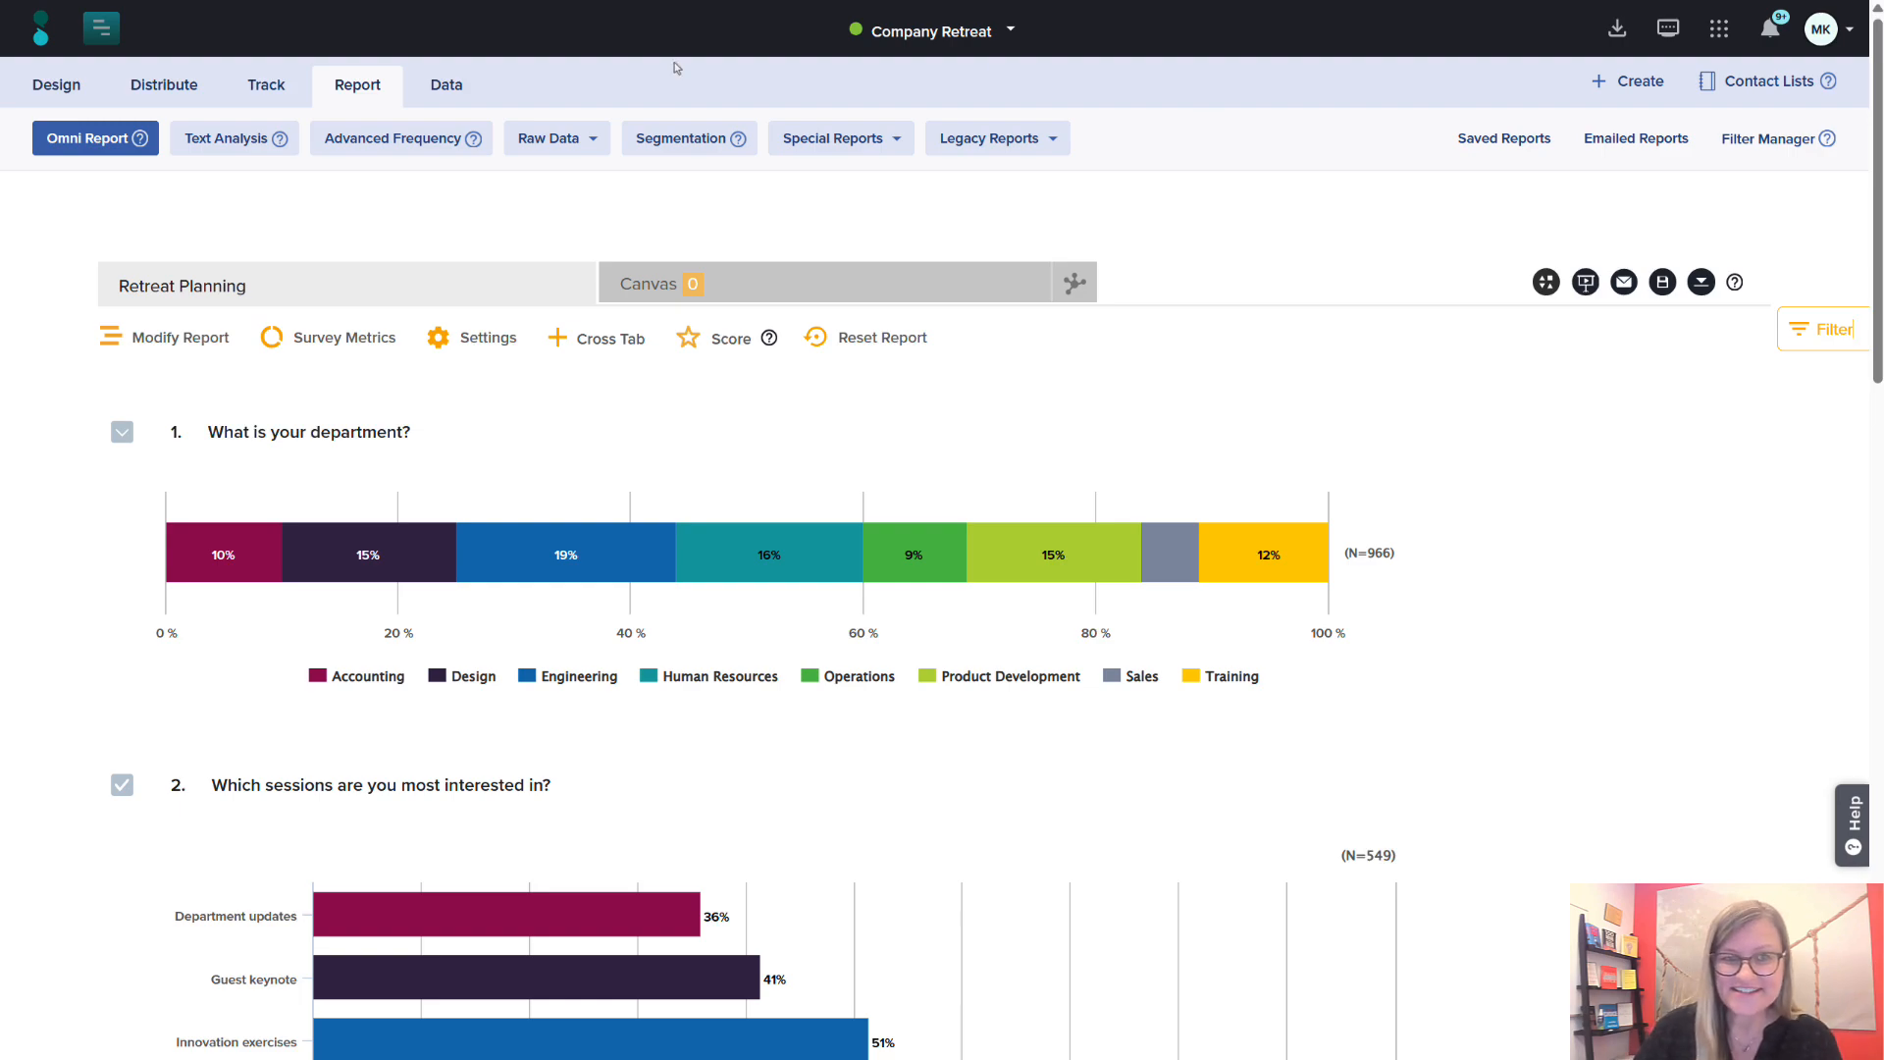
left_click(465, 99)
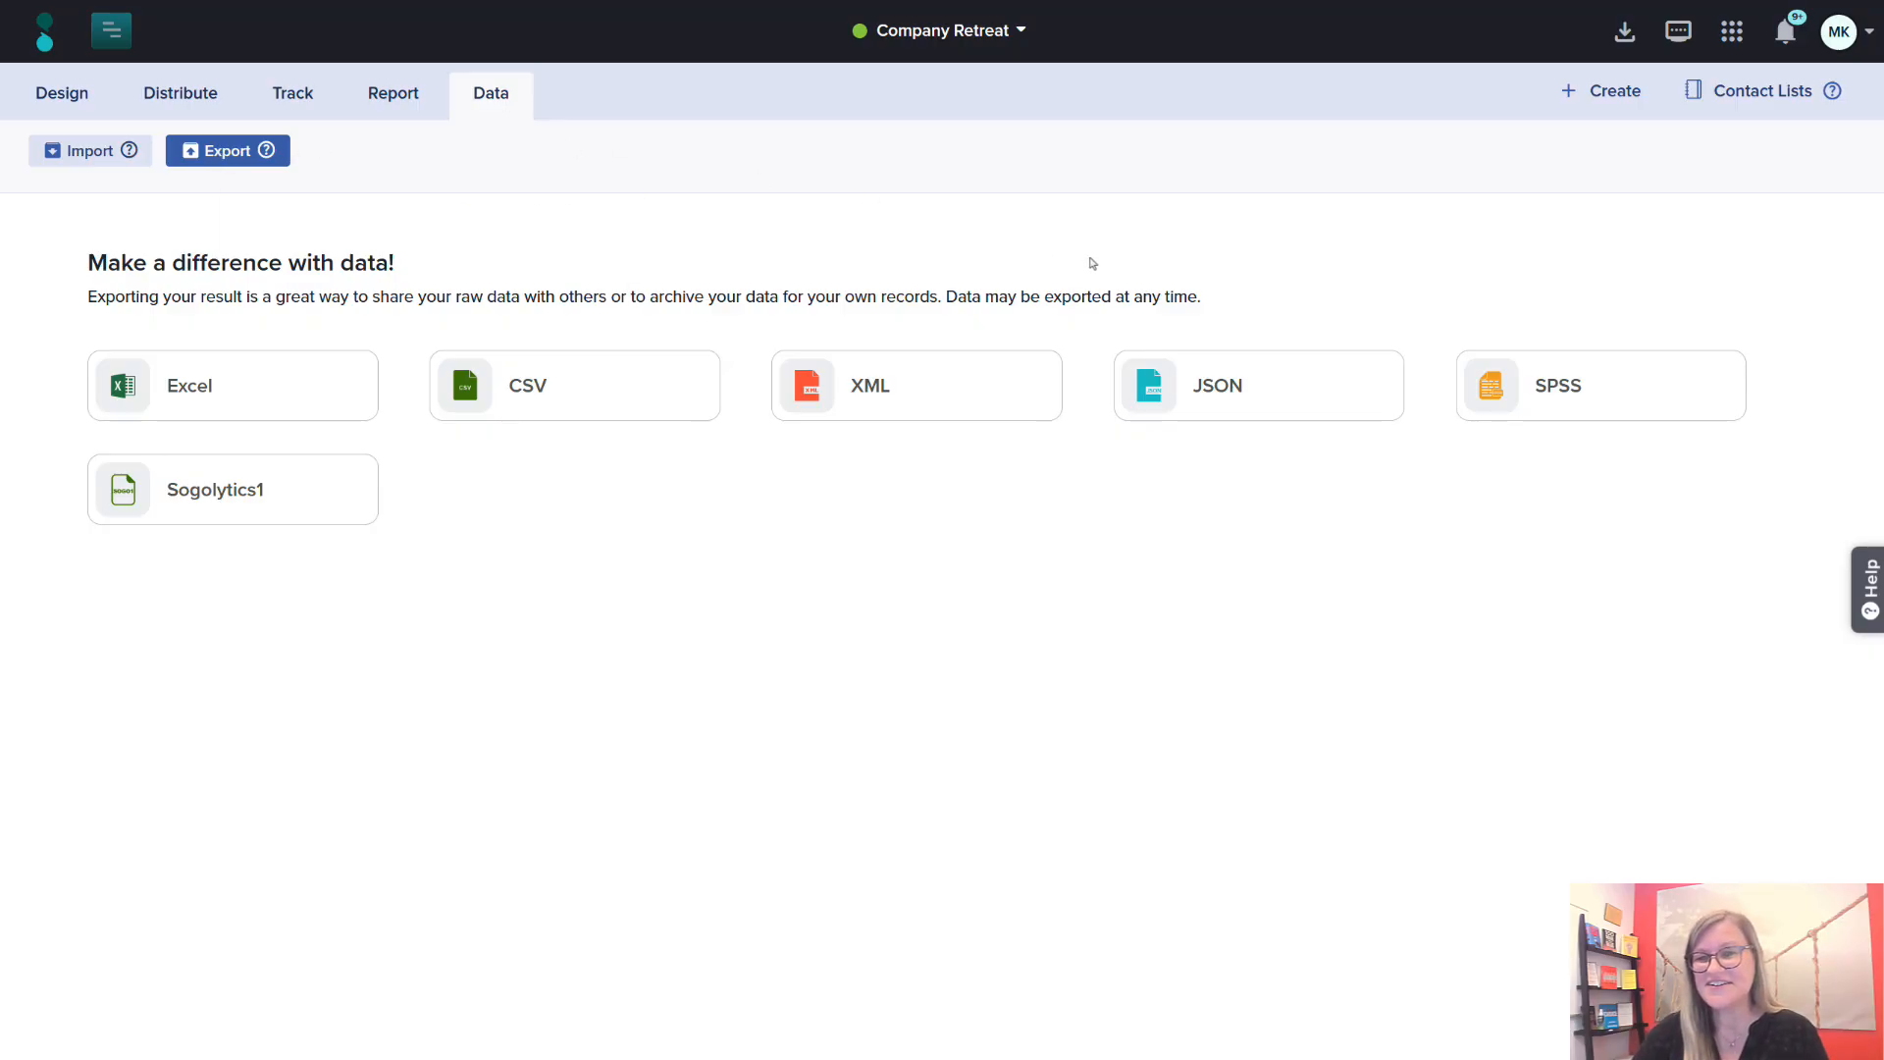
Open the Help Center and go to its User Guide.
left_click(1870, 589)
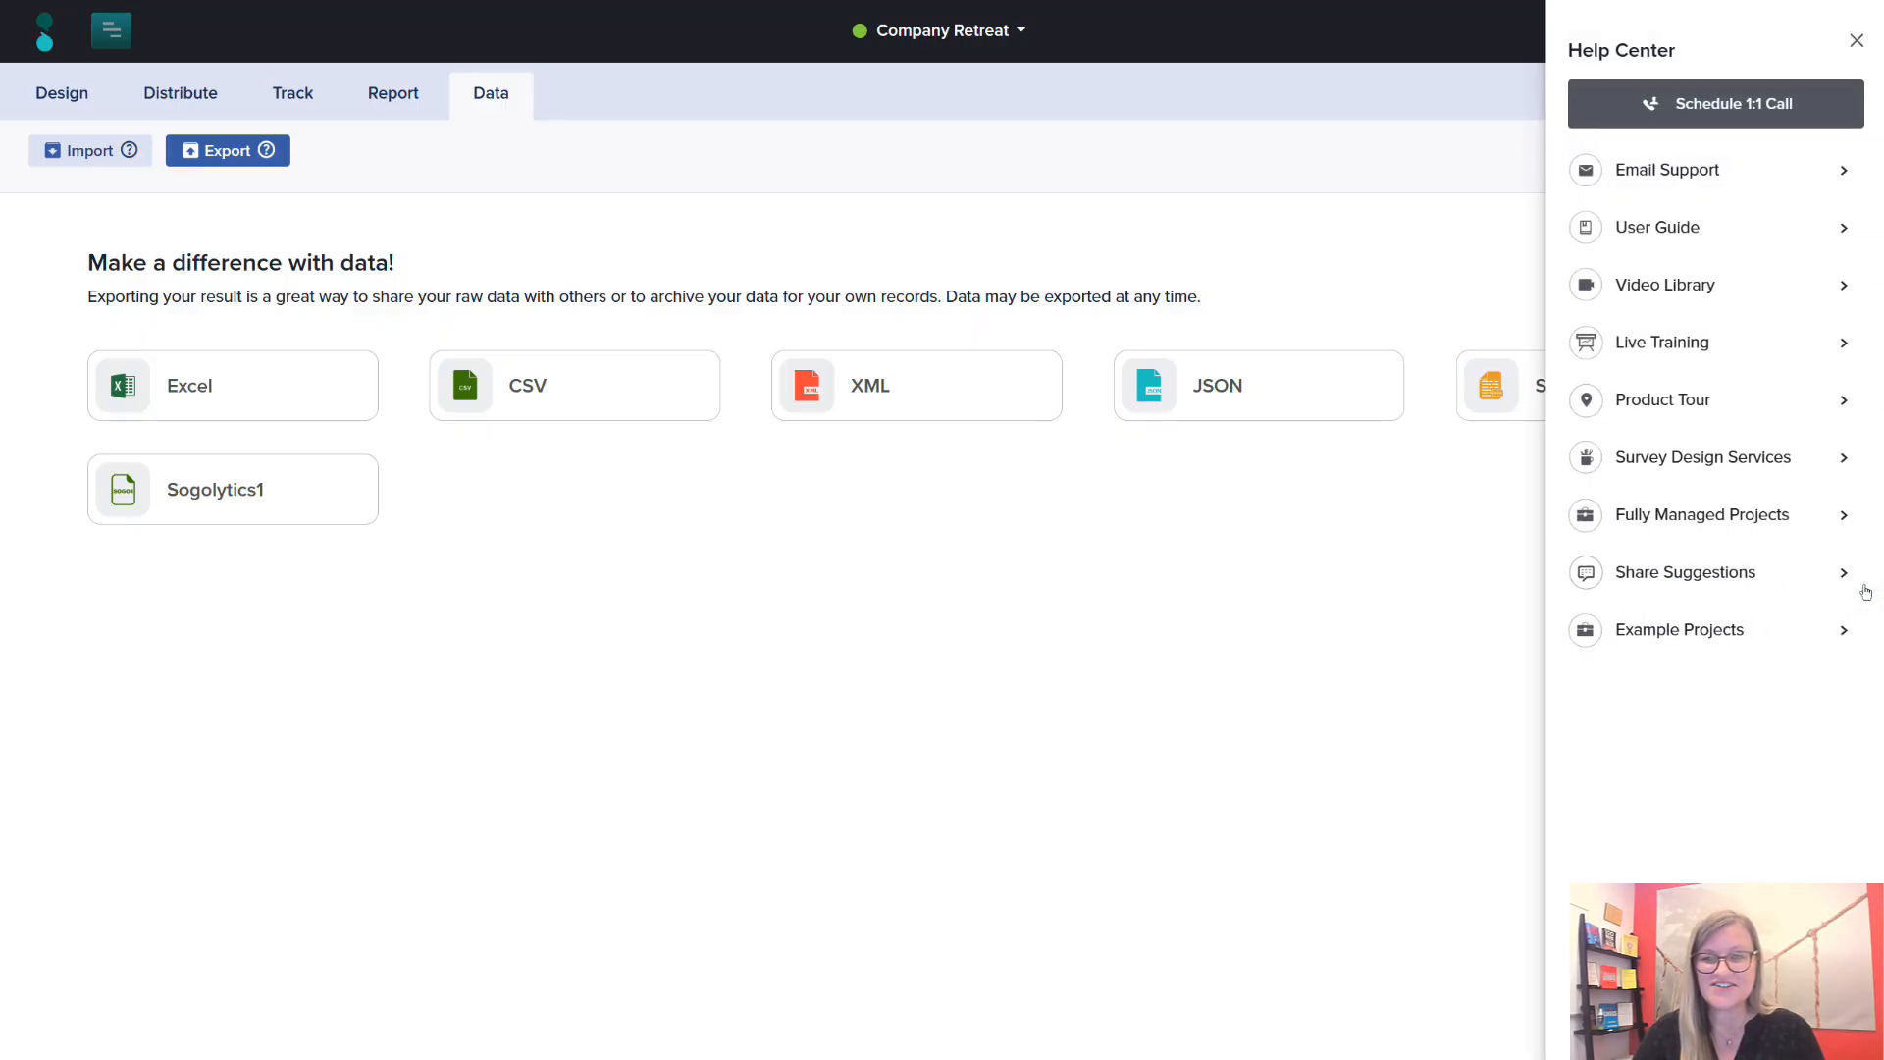
left_click(1847, 226)
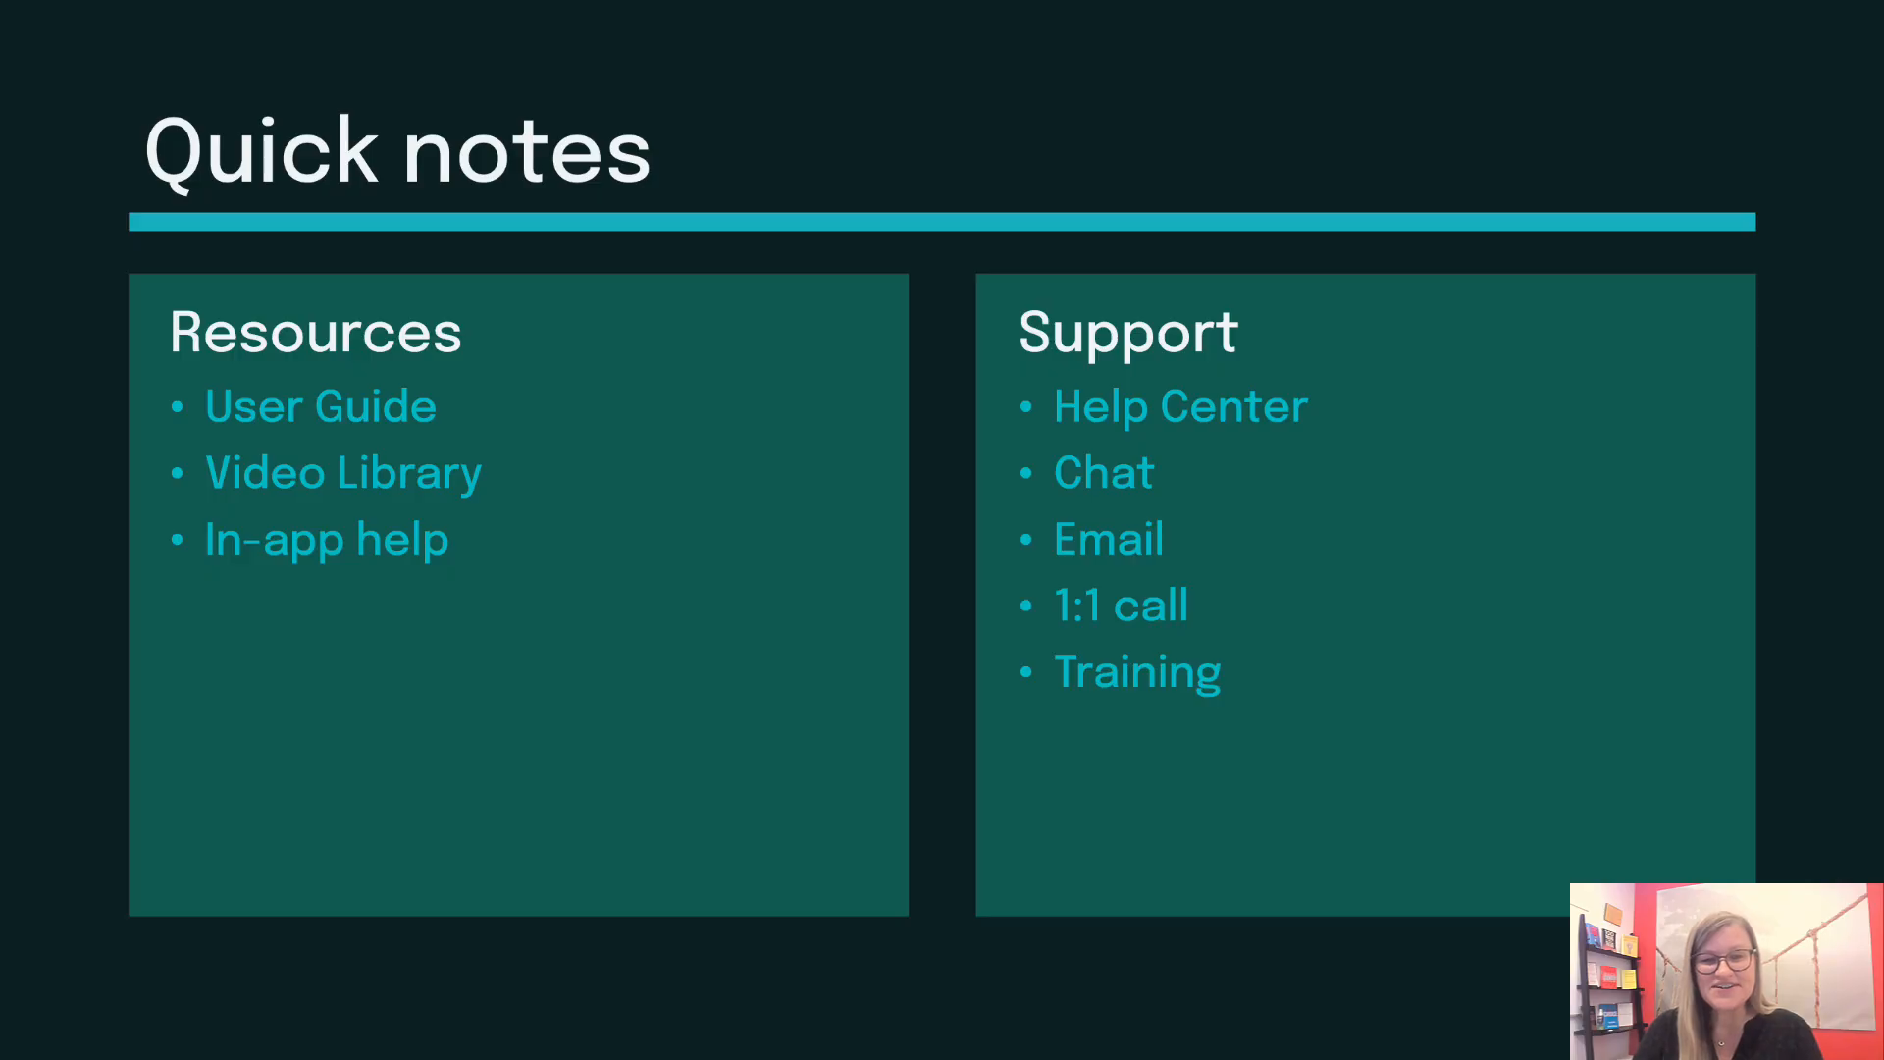
key("Right")
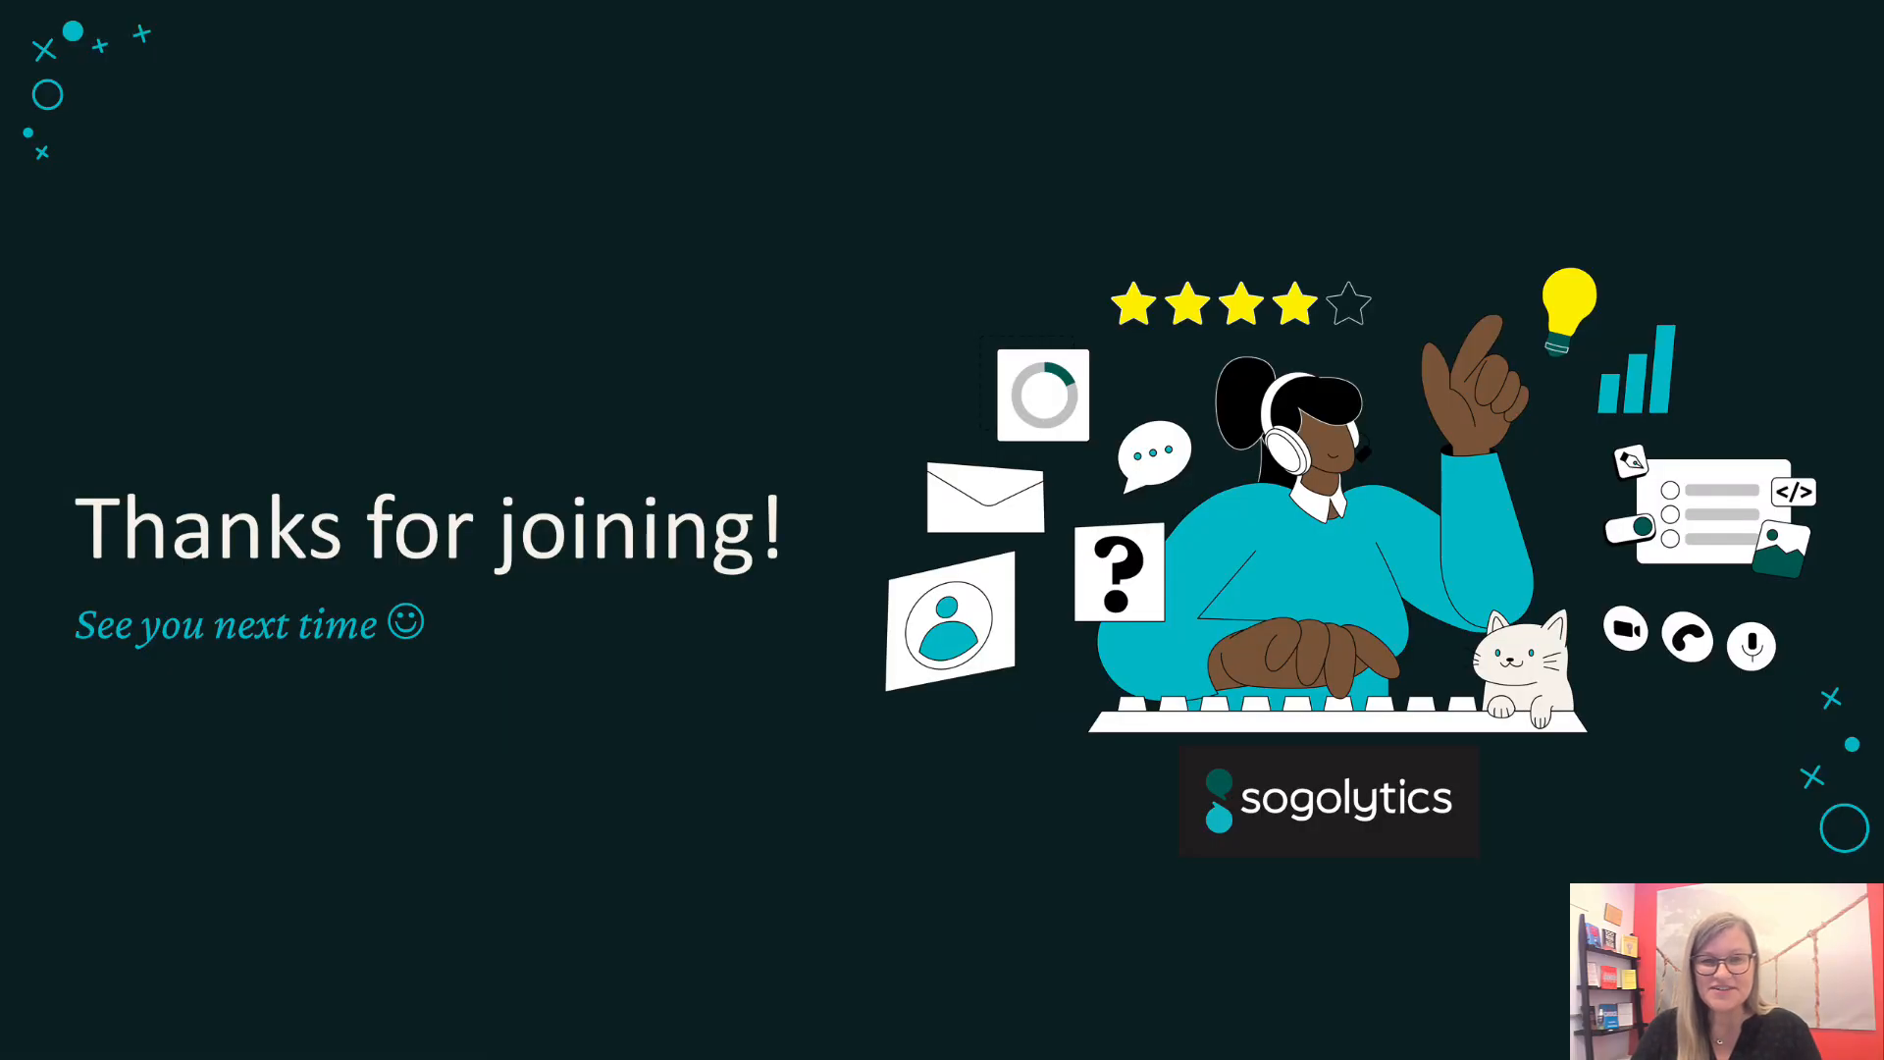